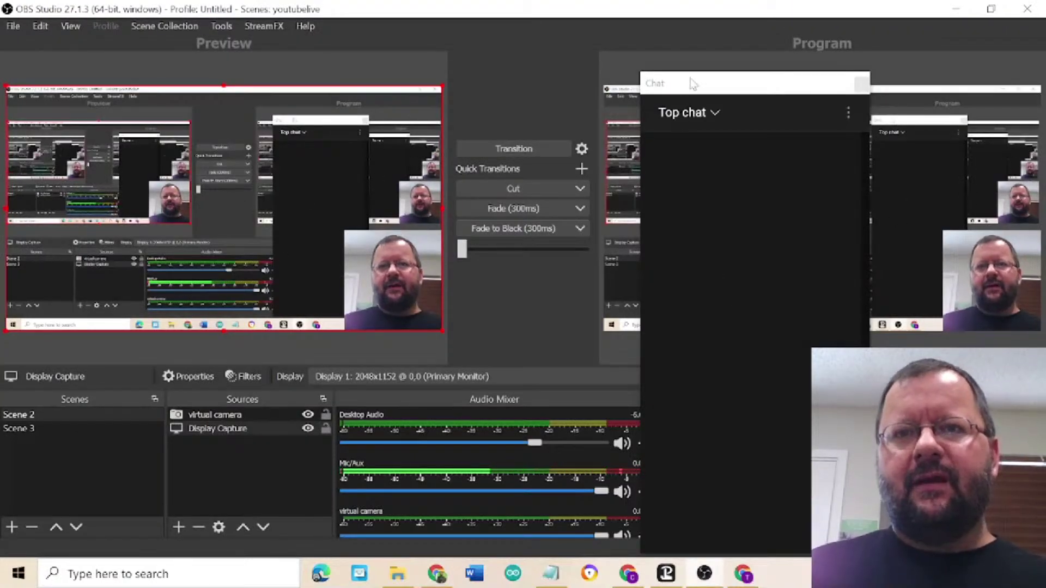
# - Move the OBS chat window aside and bring the Google Cloud Platform dashboard forward
pyautogui.moveTo(695, 86); pyautogui.dragTo(888, 64)
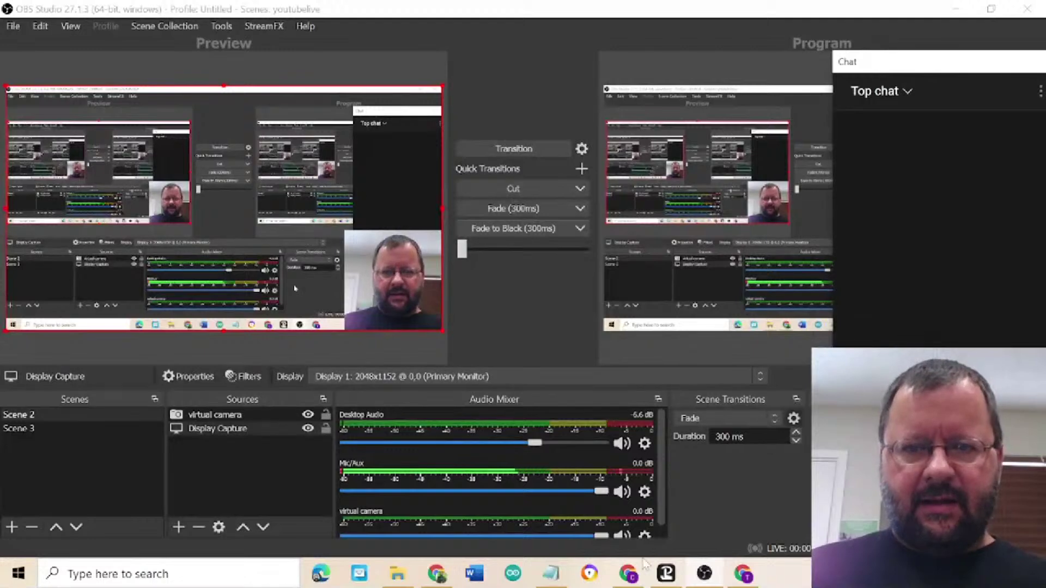
pyautogui.click(631, 576)
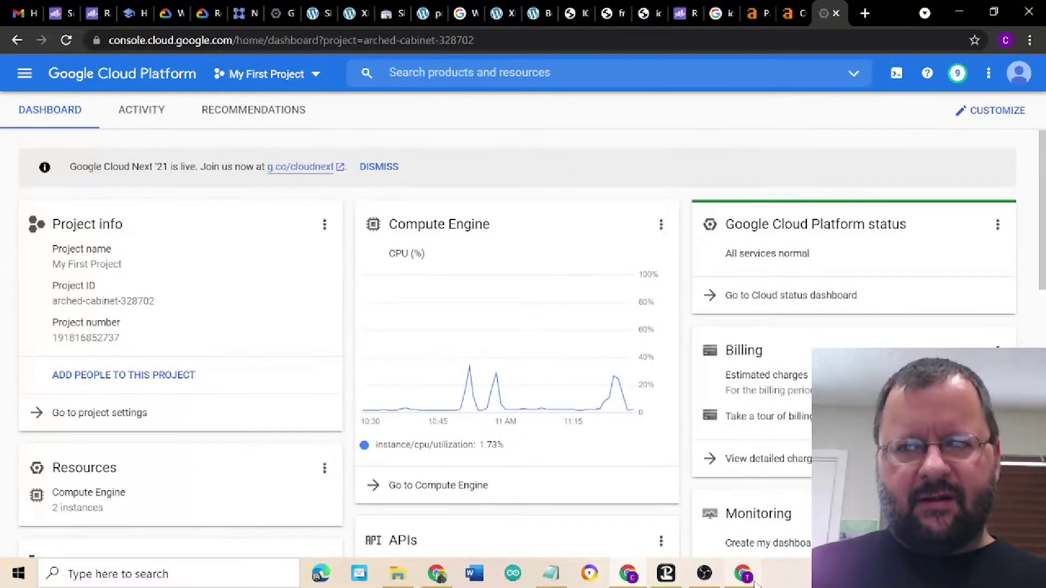
# - Check the YouTube Studio live stream, then switch to the Google Domains My domains list
pyautogui.click(439, 579)
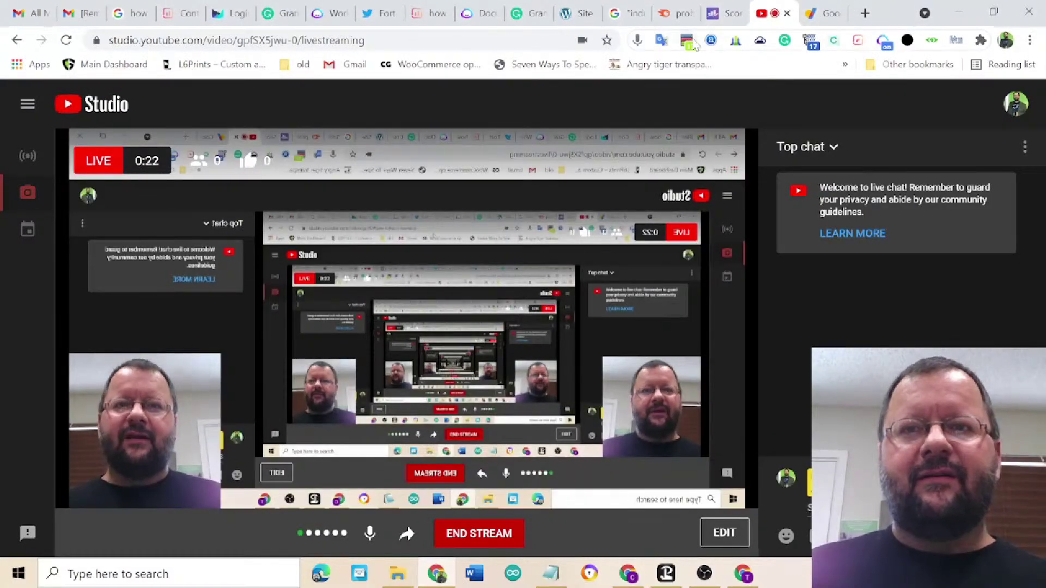
pyautogui.click(826, 15)
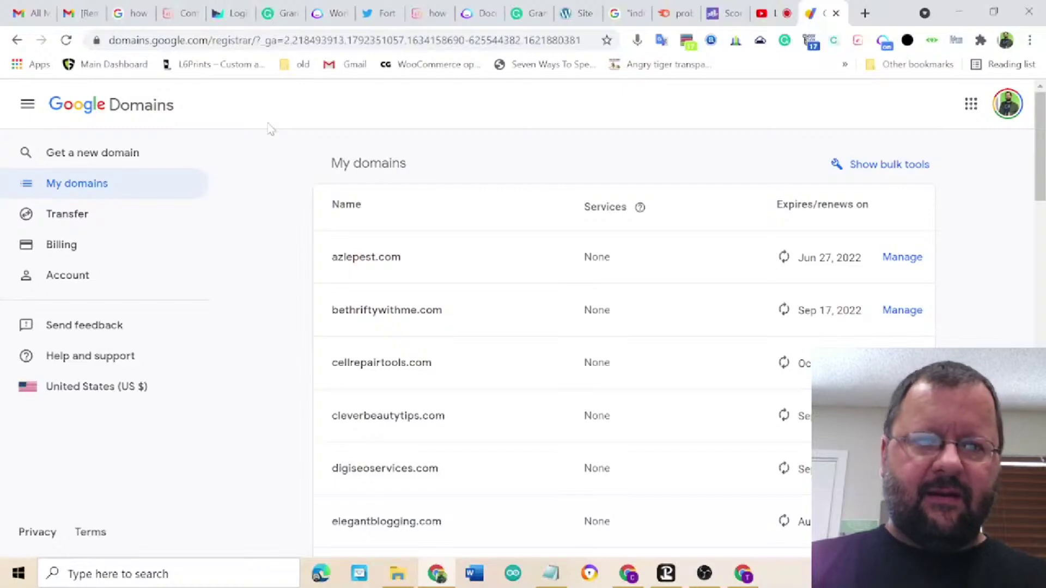
# - Switch the browser from Google Domains back to the YouTube Studio live stream
pyautogui.click(436, 574)
pyautogui.click(436, 575)
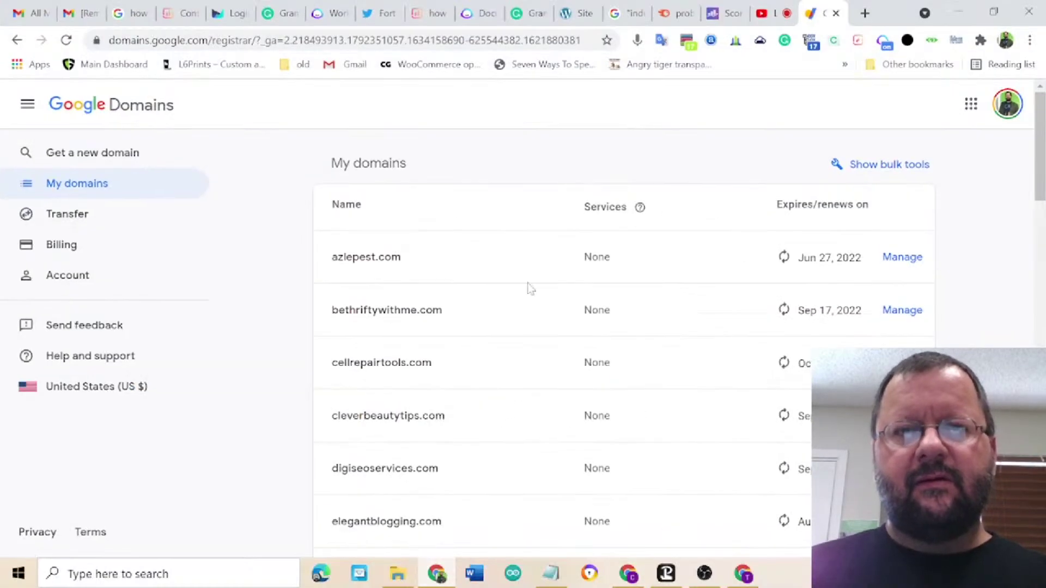
pyautogui.click(763, 11)
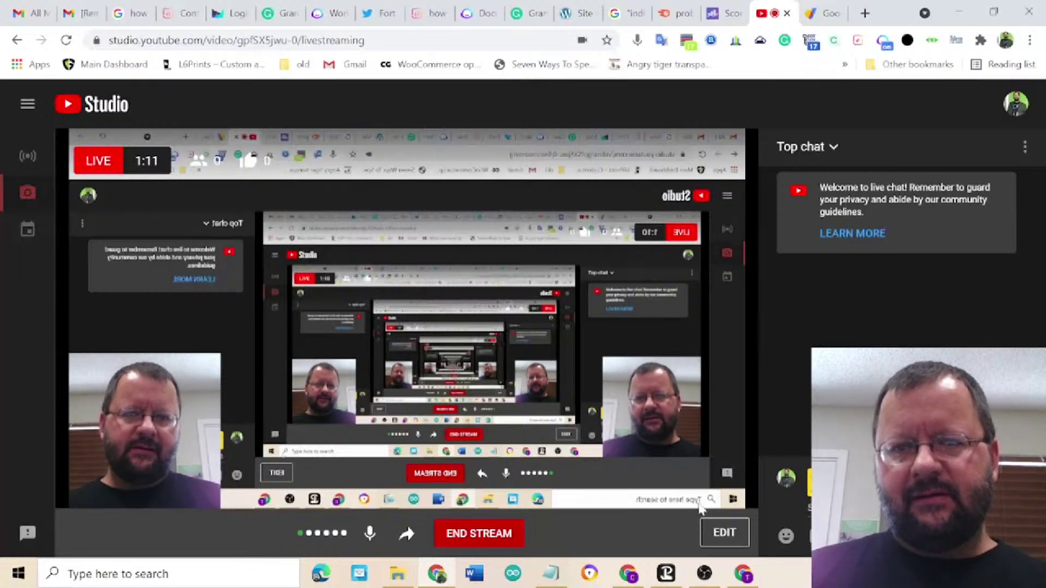
# - Glance at Search Console's Removals page, then minimize it to reveal the Cloud dashboard
pyautogui.click(629, 576)
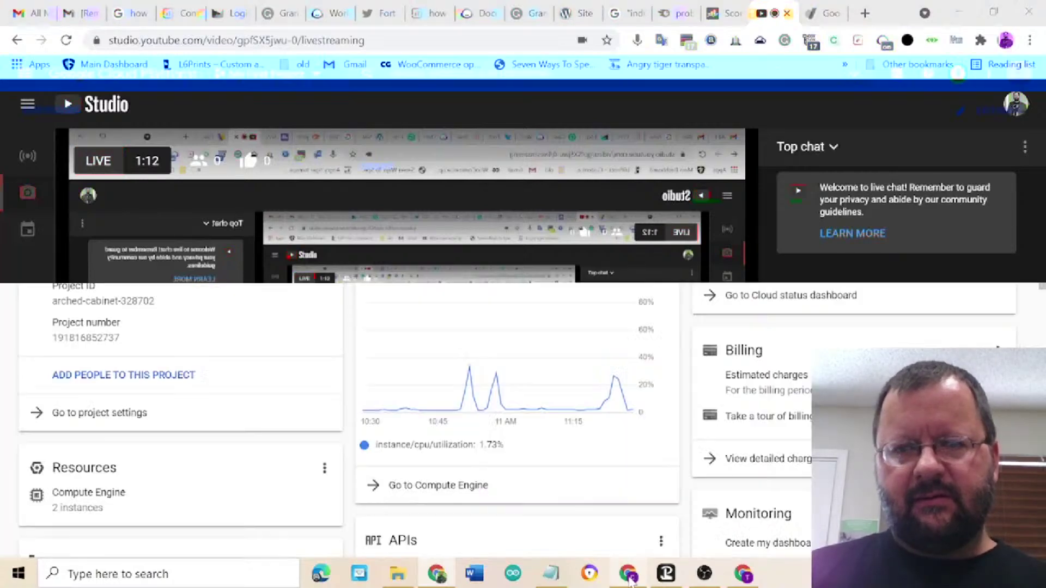
pyautogui.click(742, 577)
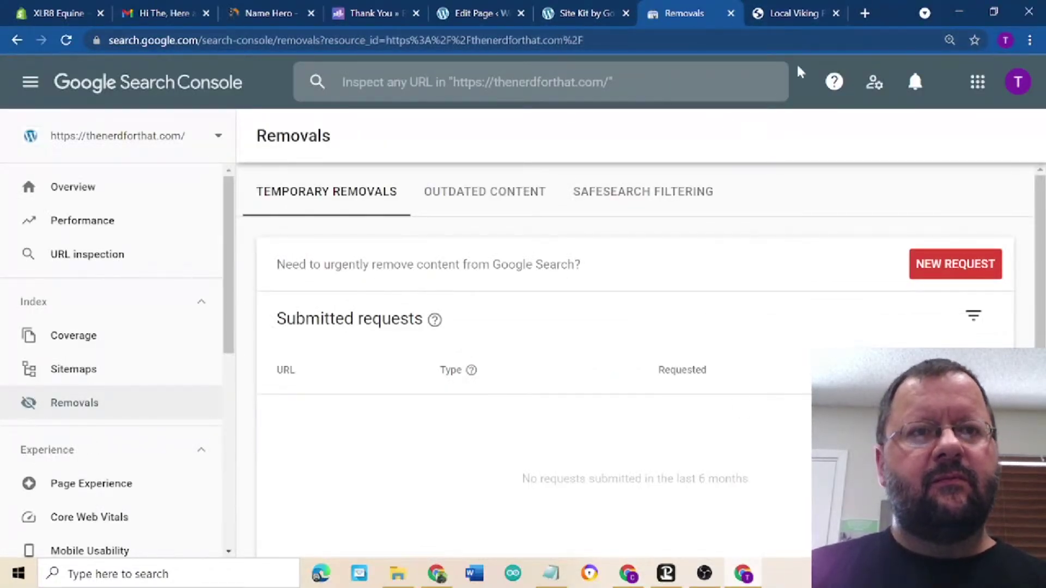
pyautogui.click(957, 11)
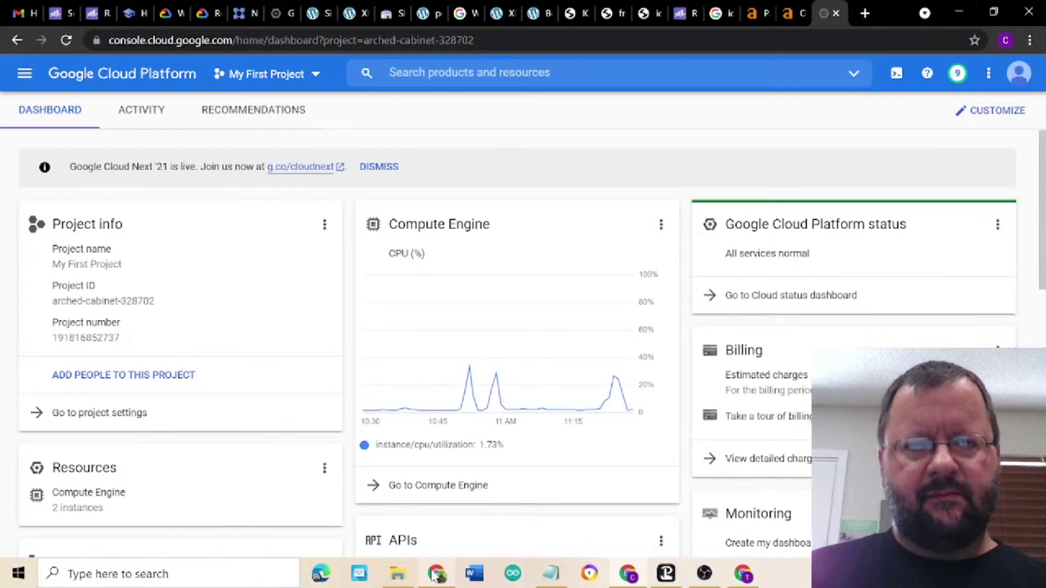
# - Bring the YouTube Studio window to the front from the Chrome icon
pyautogui.moveTo(660, 576)
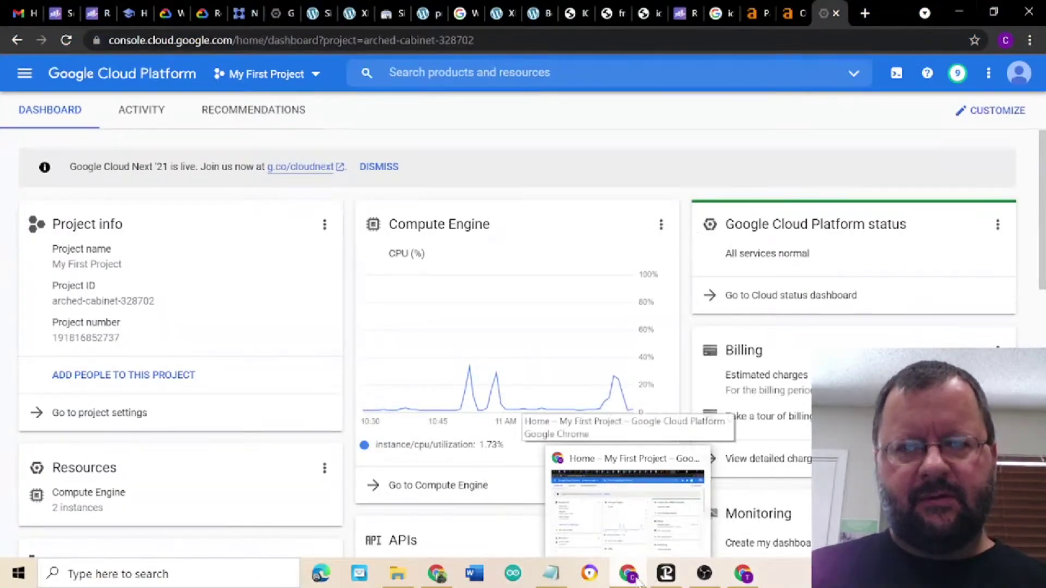
pyautogui.click(637, 579)
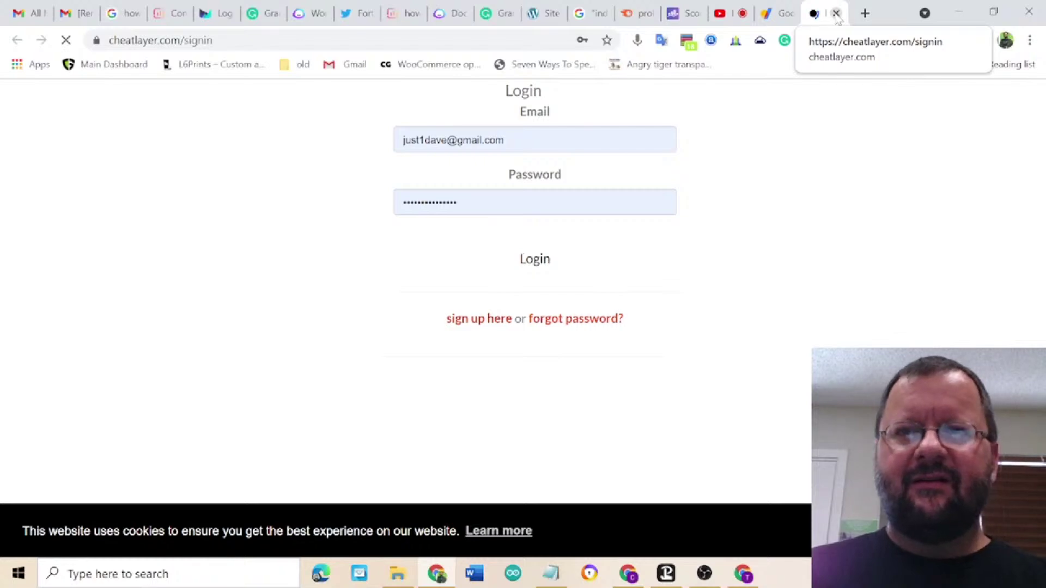
# - Close the cheatlayer tab, check YouTube, then open probloggingworld.com from My domains
pyautogui.click(836, 13)
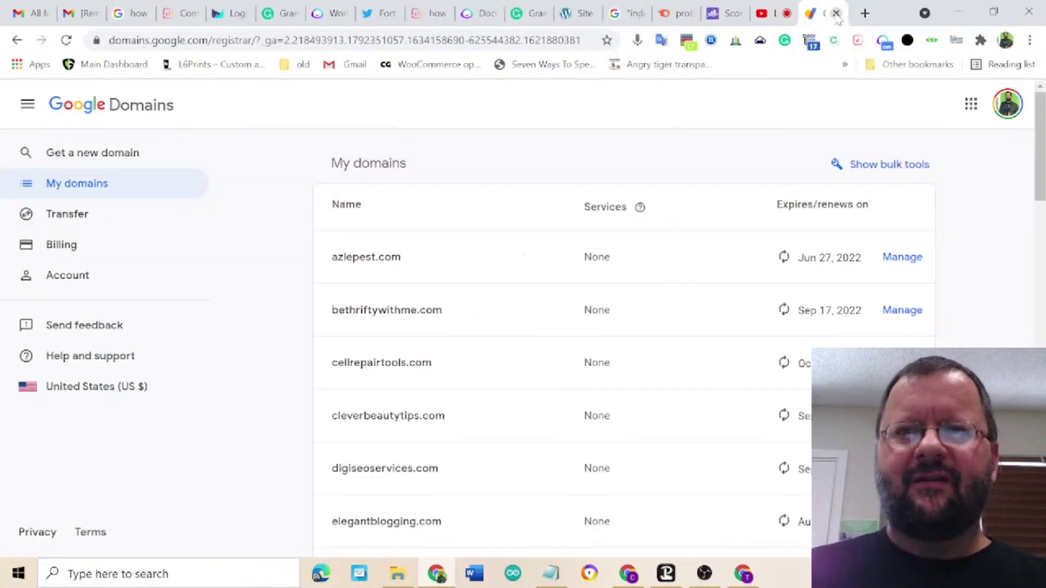
pyautogui.click(770, 17)
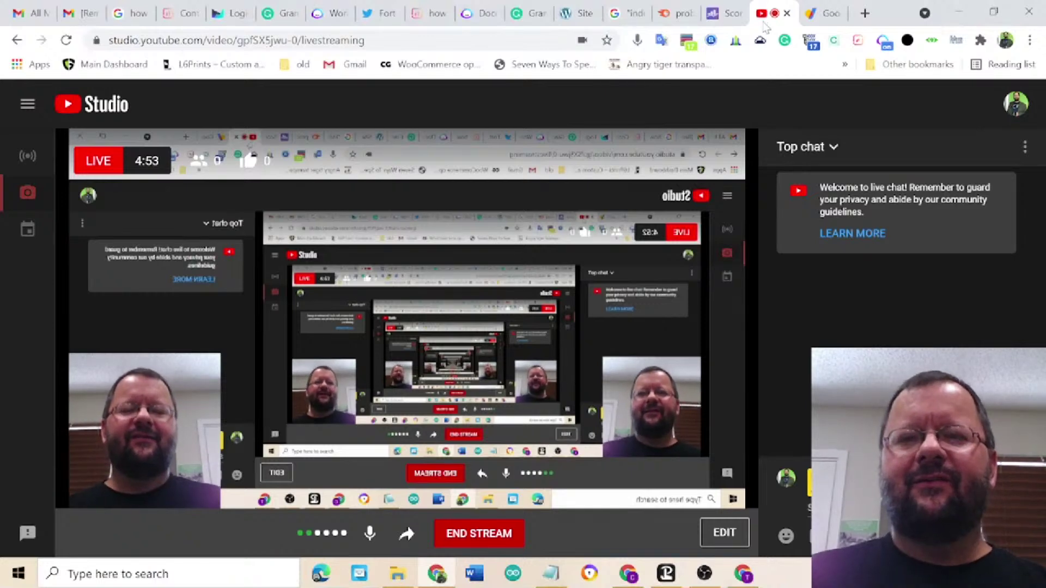
pyautogui.click(808, 20)
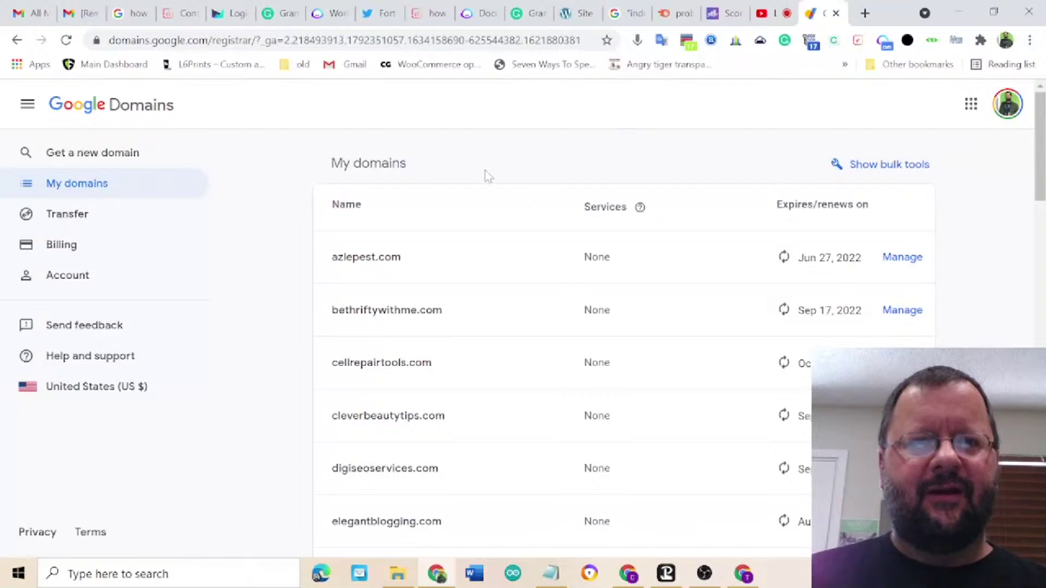
pyautogui.scroll(-3, 487, 452)
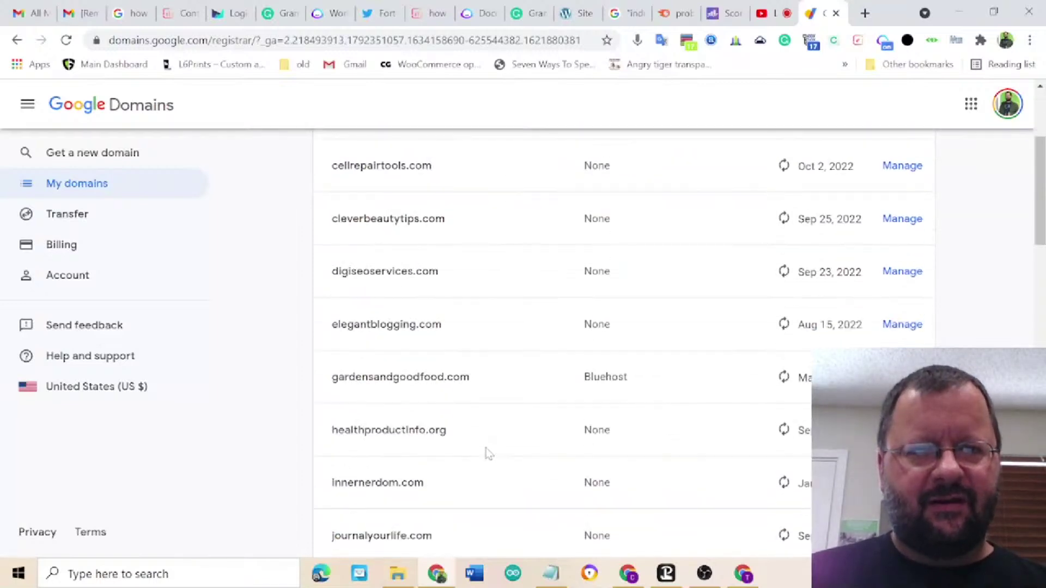
pyautogui.scroll(-5, 488, 454)
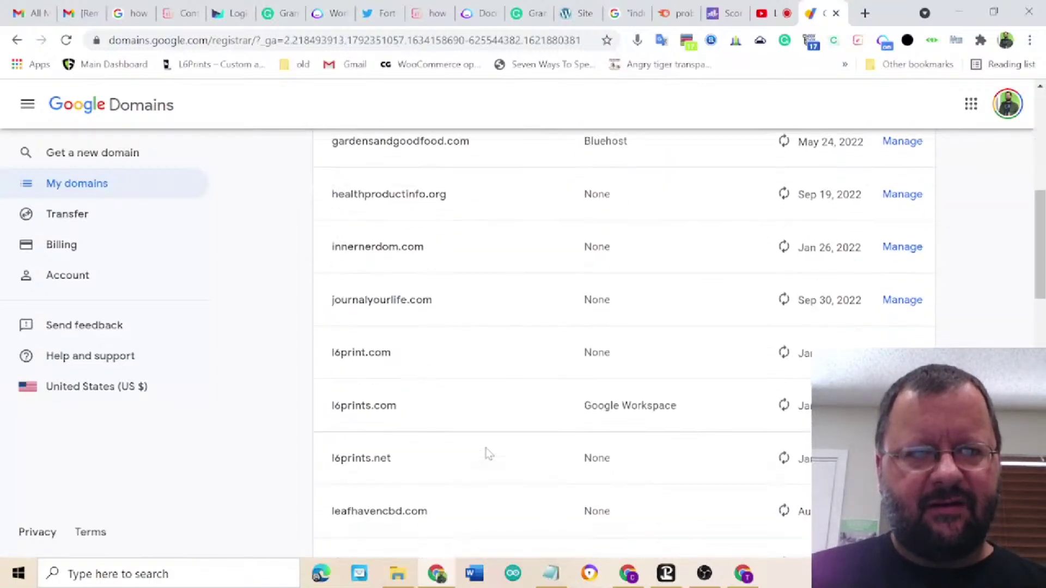
pyautogui.scroll(-5, 488, 453)
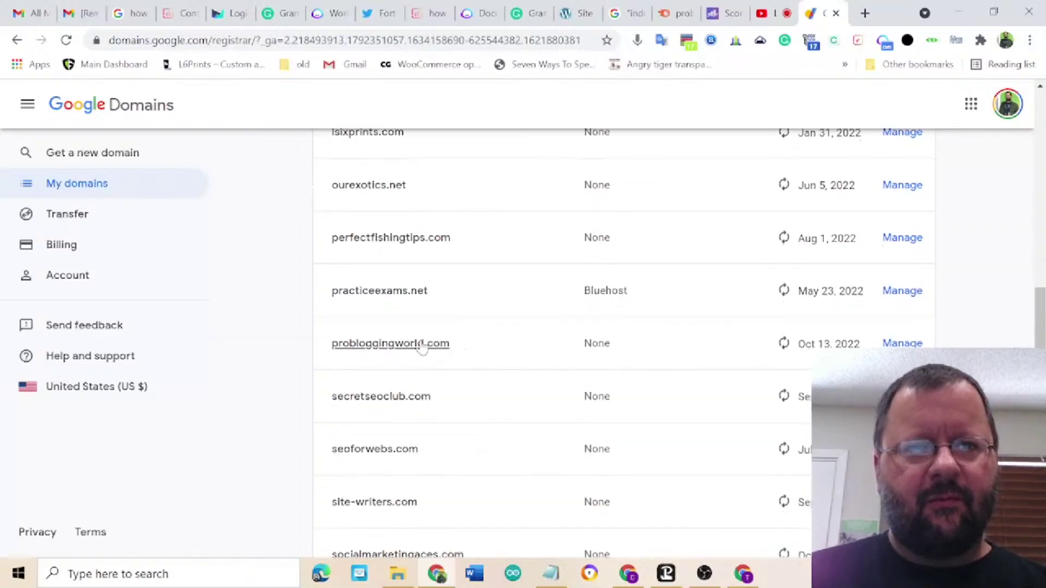
pyautogui.click(422, 347)
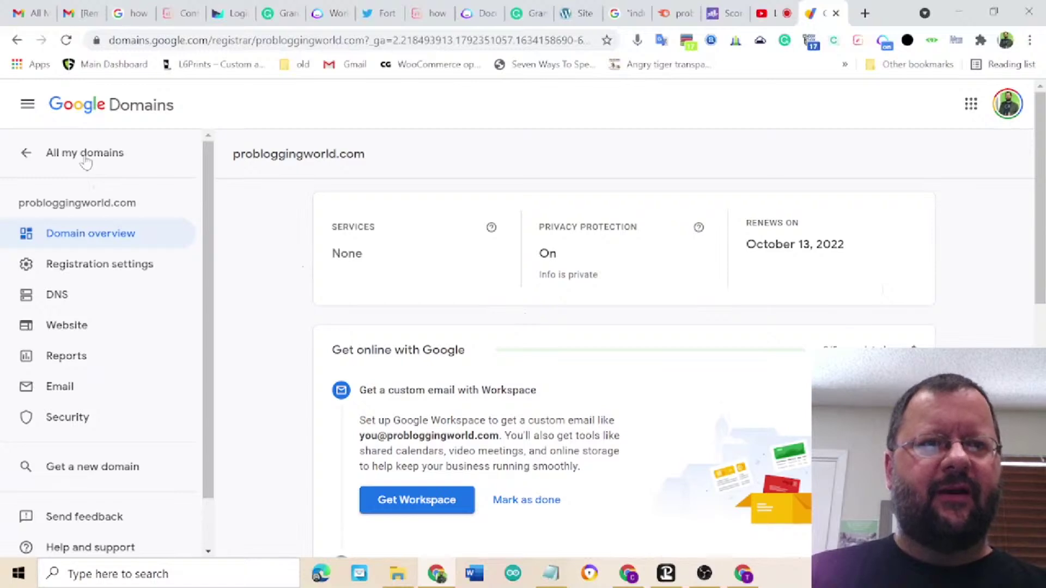
# - Open the DNS page for probloggingworld.com from the domain navigation panel
pyautogui.click(29, 107)
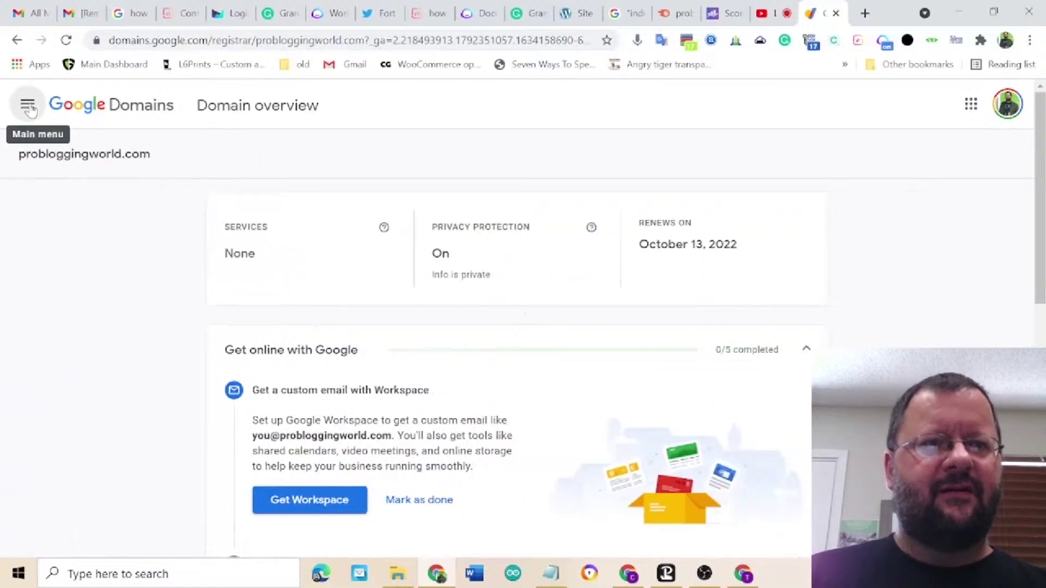
pyautogui.click(28, 106)
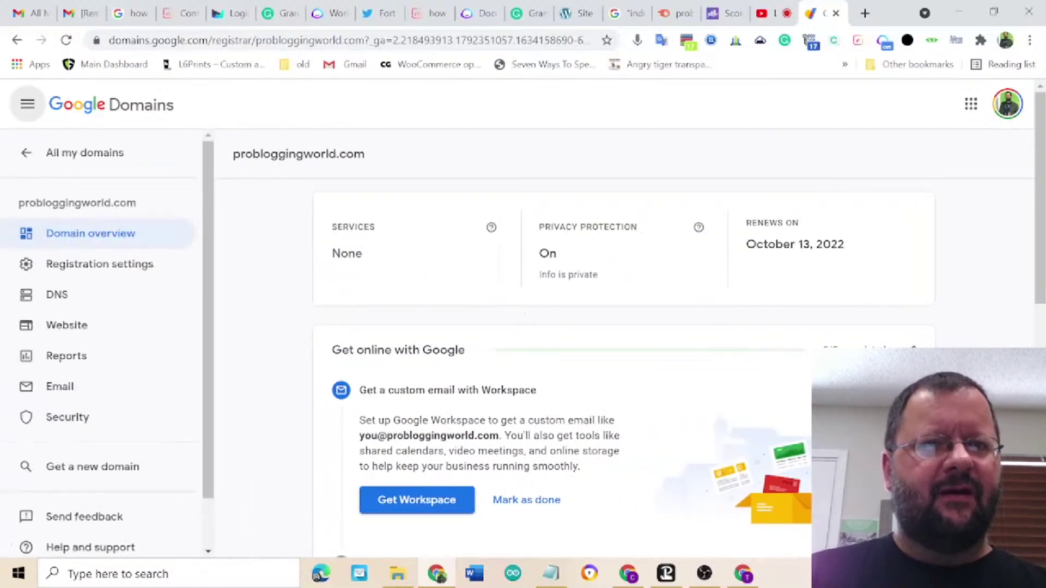
pyautogui.click(75, 295)
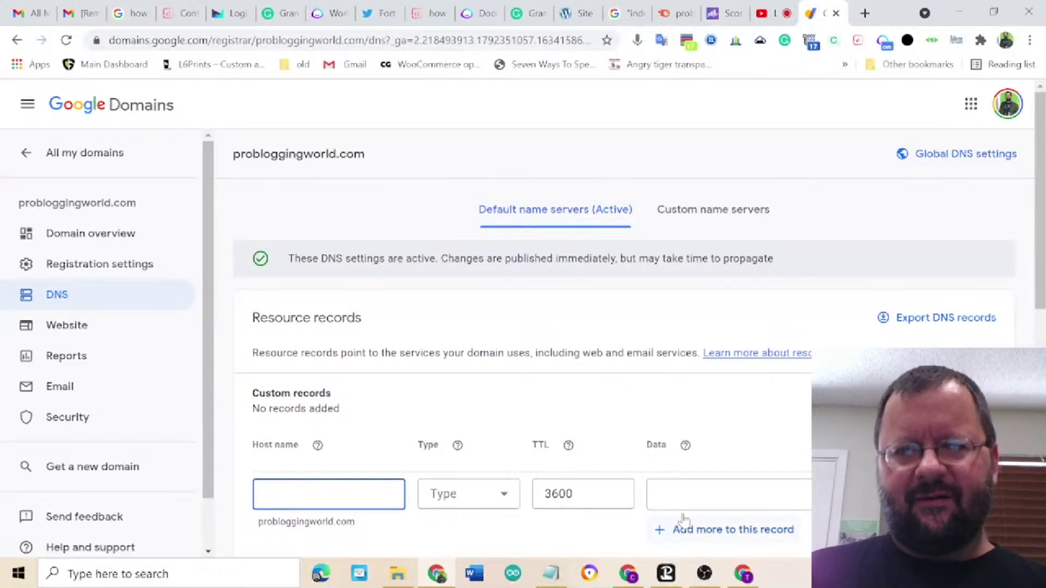
# - Switch from Google Domains to the Google Cloud Platform dashboard for My First Project
pyautogui.moveTo(742, 579)
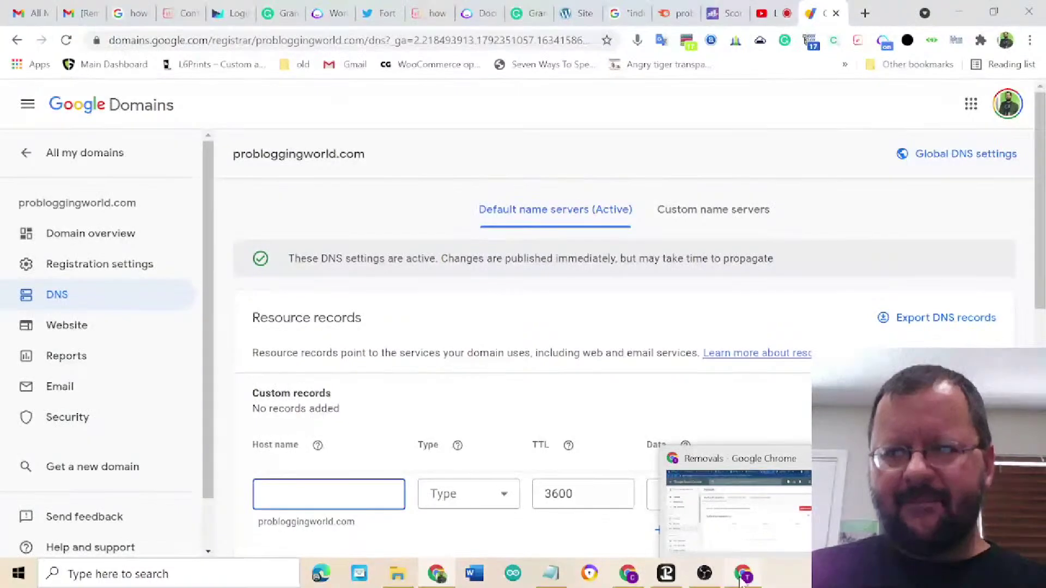
pyautogui.click(627, 579)
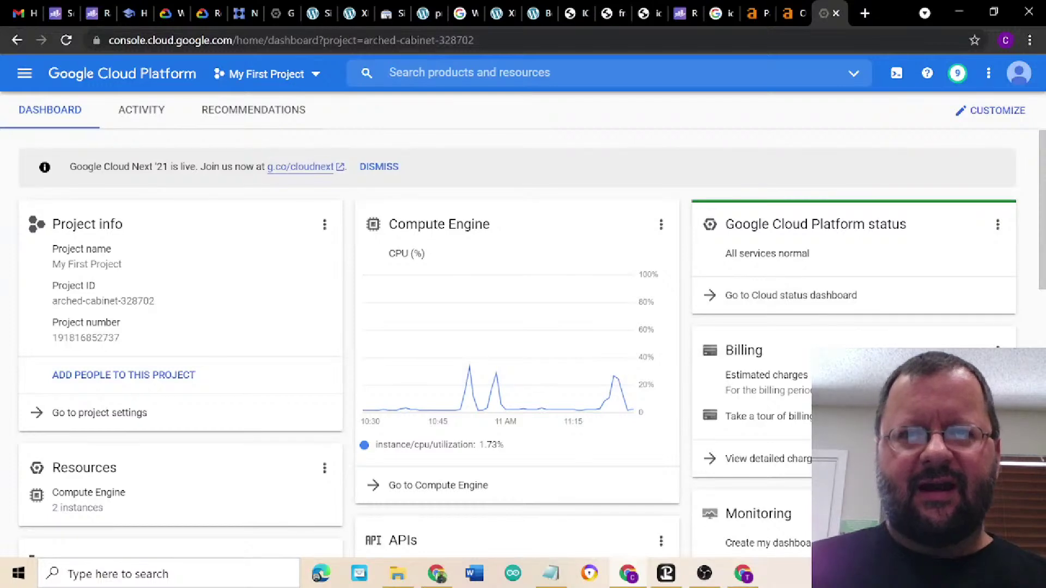
# - Open a new browser tab alongside the Cloud dashboard
pyautogui.click(865, 15)
# - Load innernerdom.com in the new tab and select its address to check the secure connection
pyautogui.write('inne')
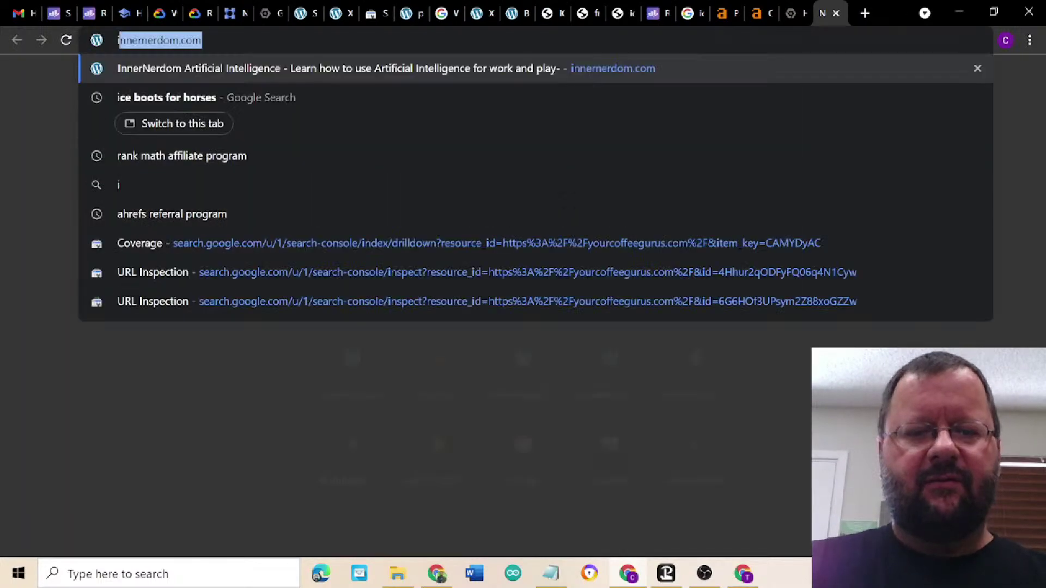
pyautogui.write('r')
pyautogui.press('Return')
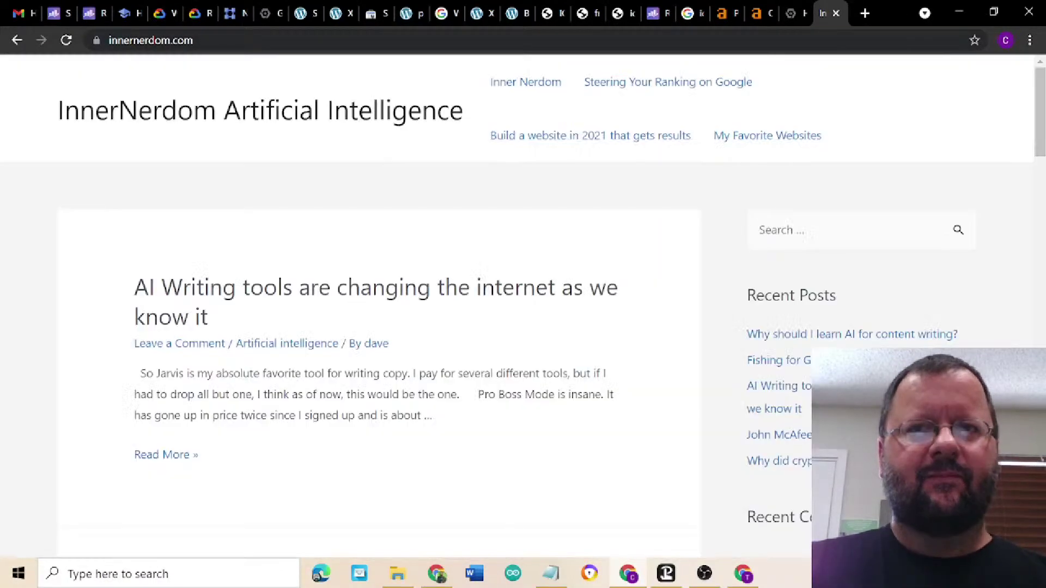
pyautogui.hotkey('ctrl', 'l')
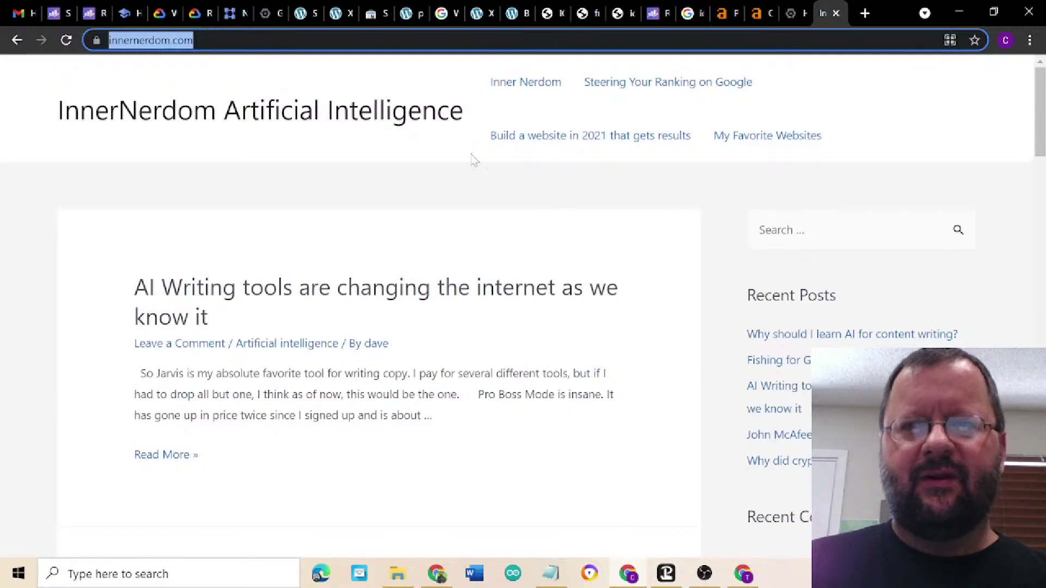
# - Show InnerNerdom's My Favorite Websites page, then bring the Search Console Removals window forward
pyautogui.click(767, 141)
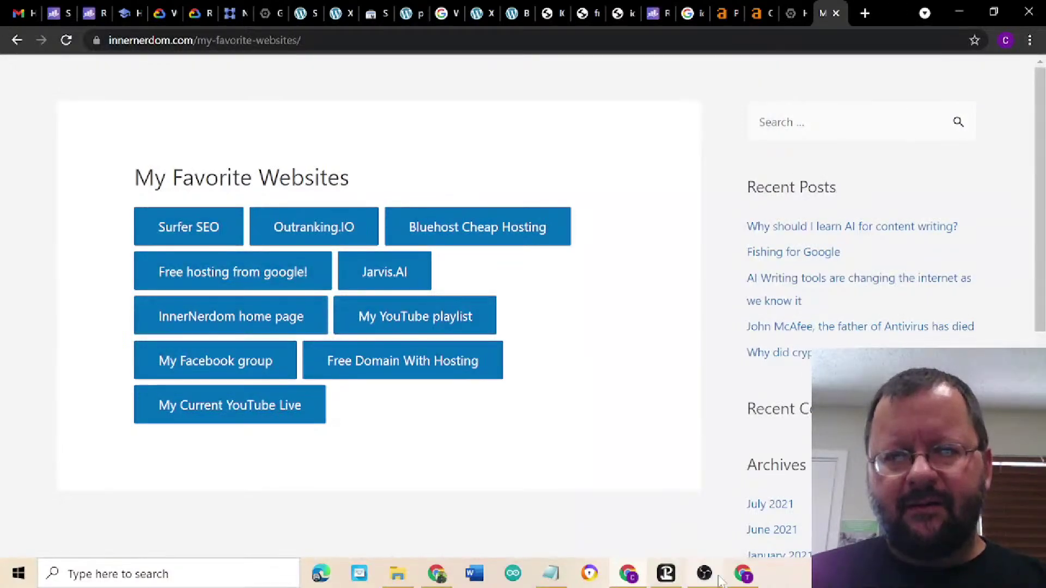
pyautogui.click(744, 581)
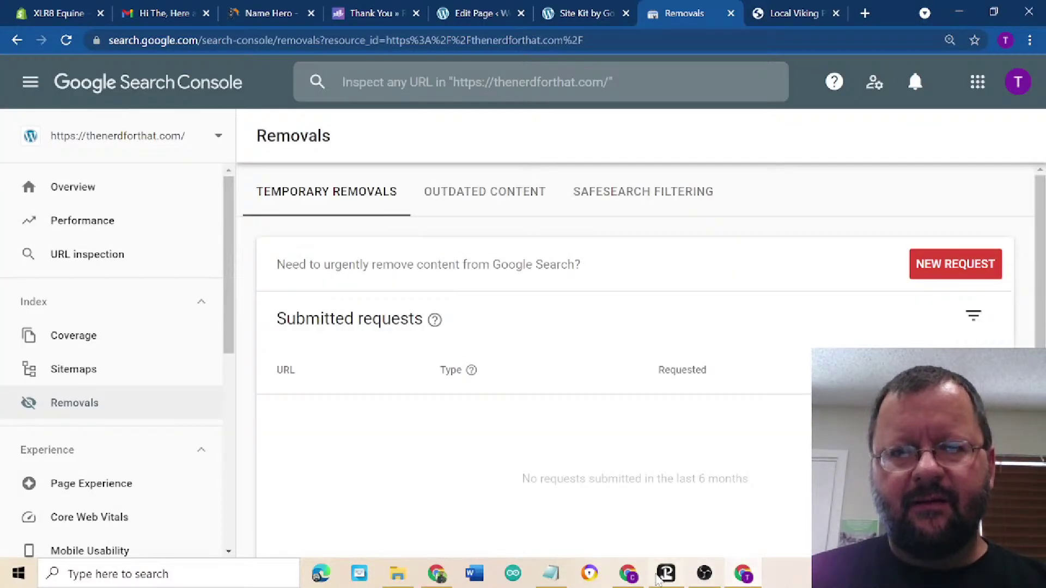
# - Check the YouTube Studio livestream tab, then return to probloggingworld.com's Google Domains DNS settings
pyautogui.click(439, 576)
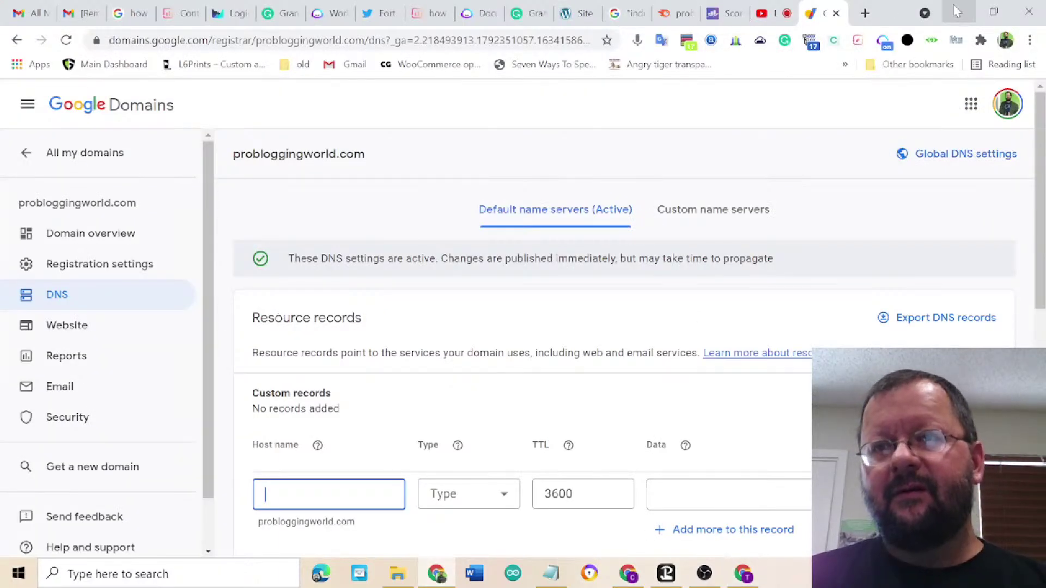
pyautogui.click(957, 12)
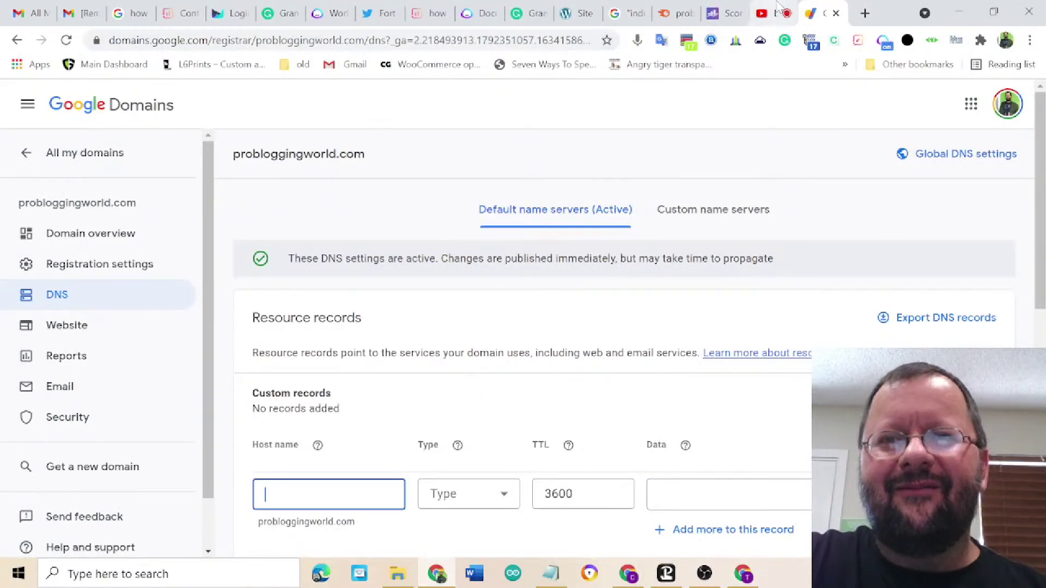
pyautogui.click(761, 19)
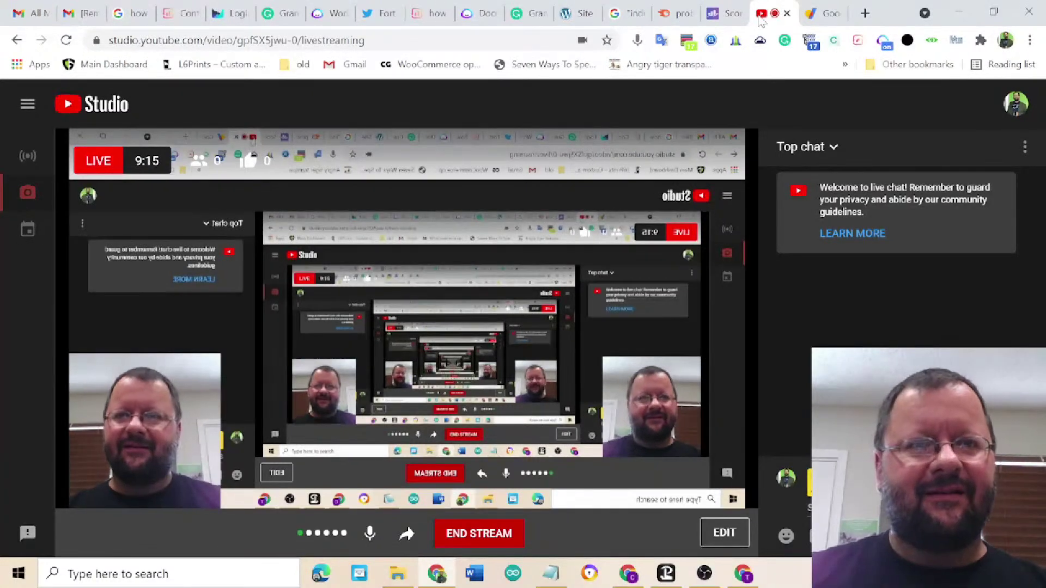
pyautogui.click(817, 15)
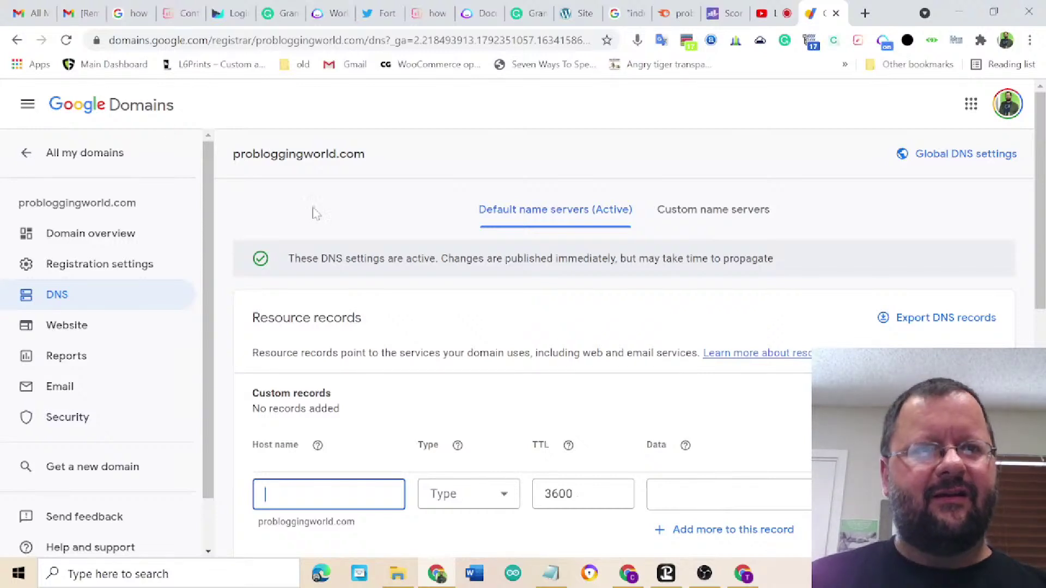
pyautogui.moveTo(746, 582)
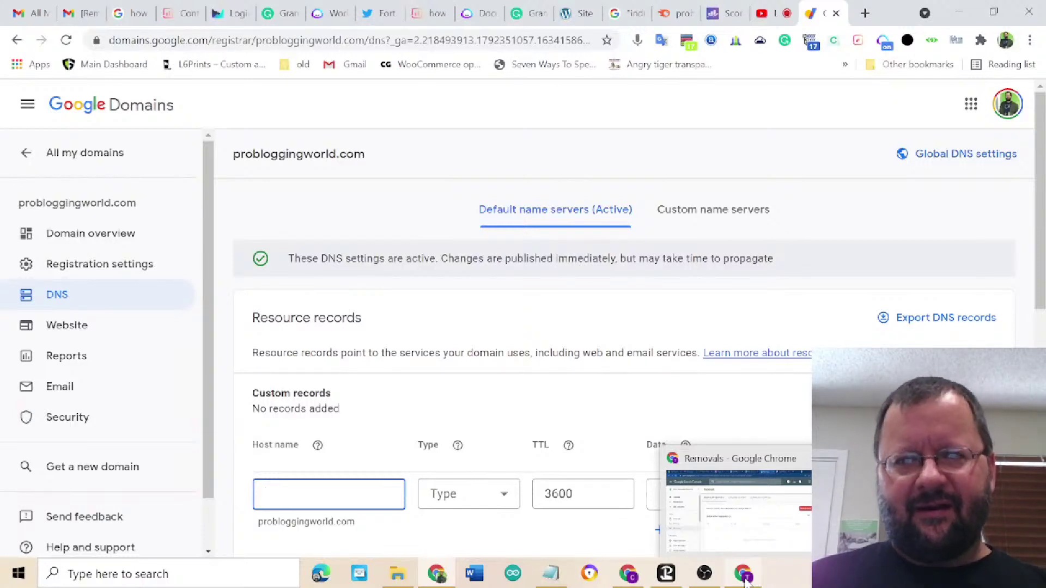
# - Switch to the InnerNerdom Chrome profile and show its Google Cloud Platform dashboard tab
pyautogui.click(746, 581)
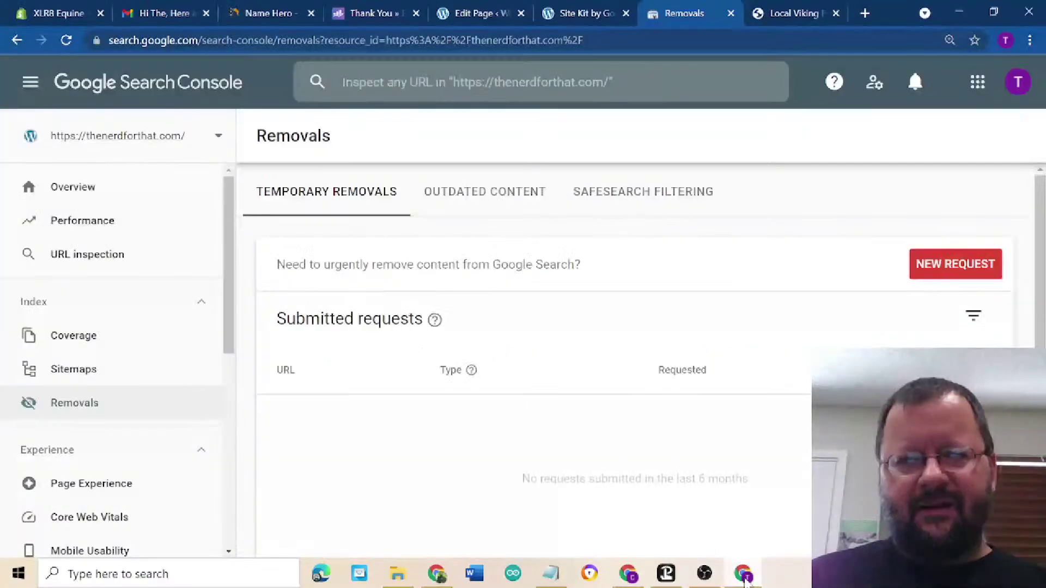
pyautogui.click(630, 572)
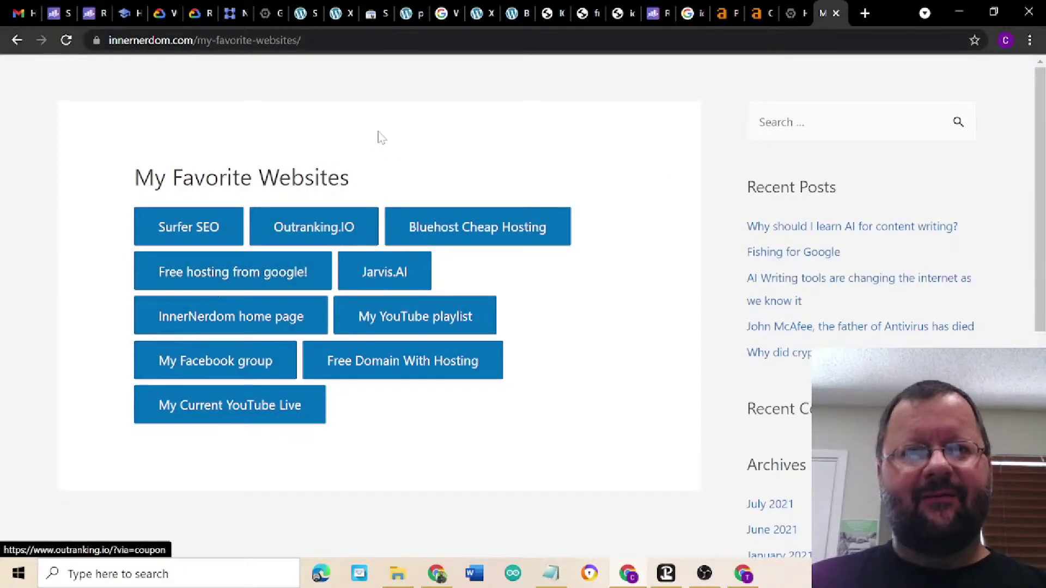
pyautogui.click(785, 16)
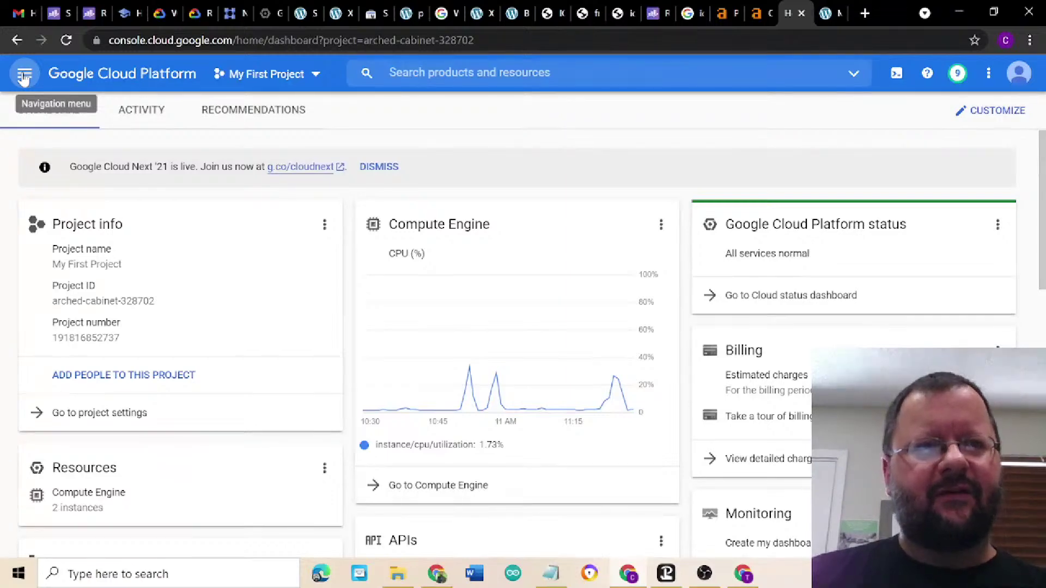
# - Search the Google Cloud Marketplace for 'wordpress litespeed'
pyautogui.click(23, 78)
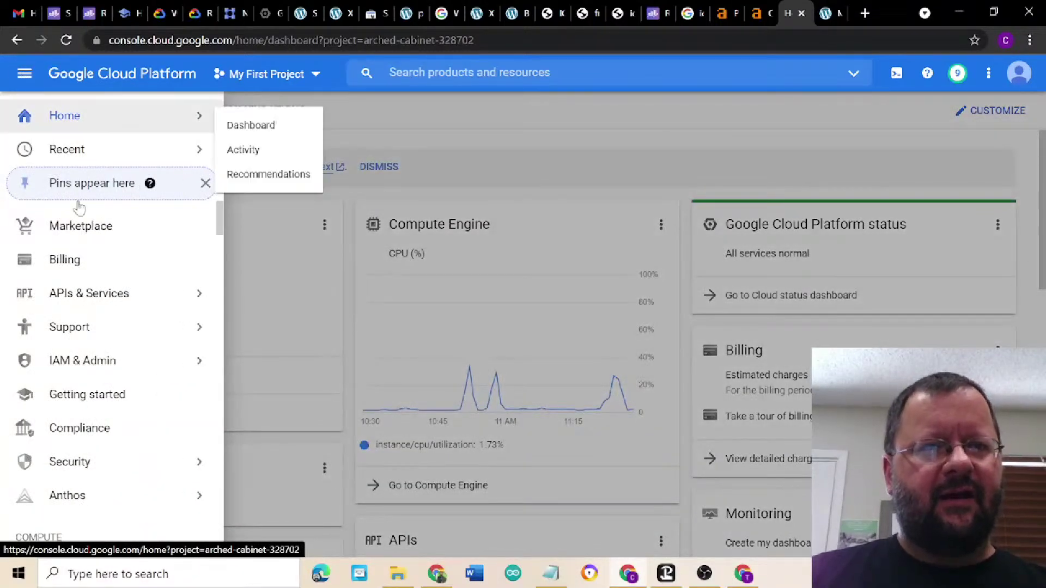
pyautogui.click(93, 229)
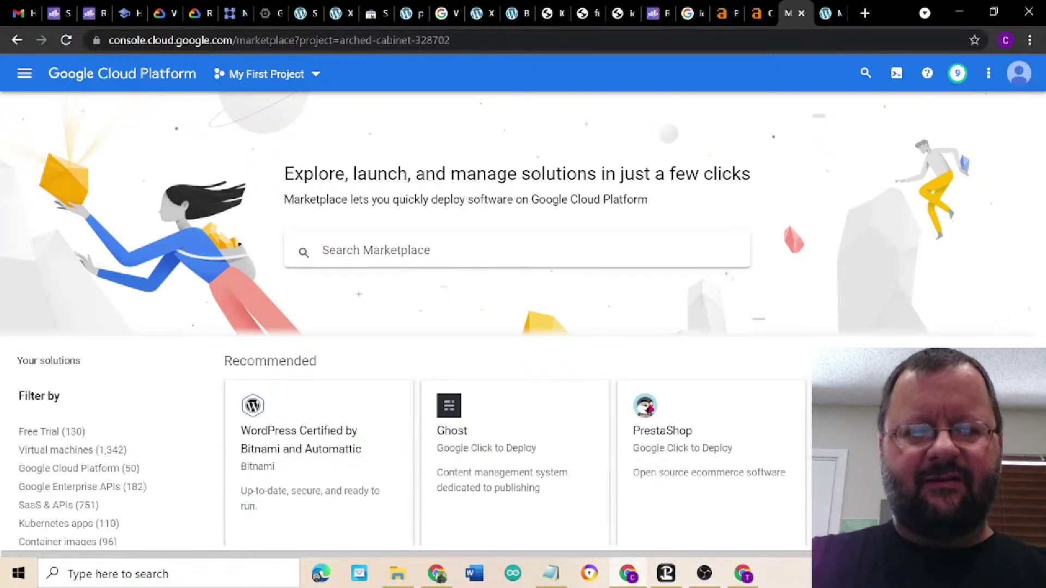
pyautogui.write('wordpre')
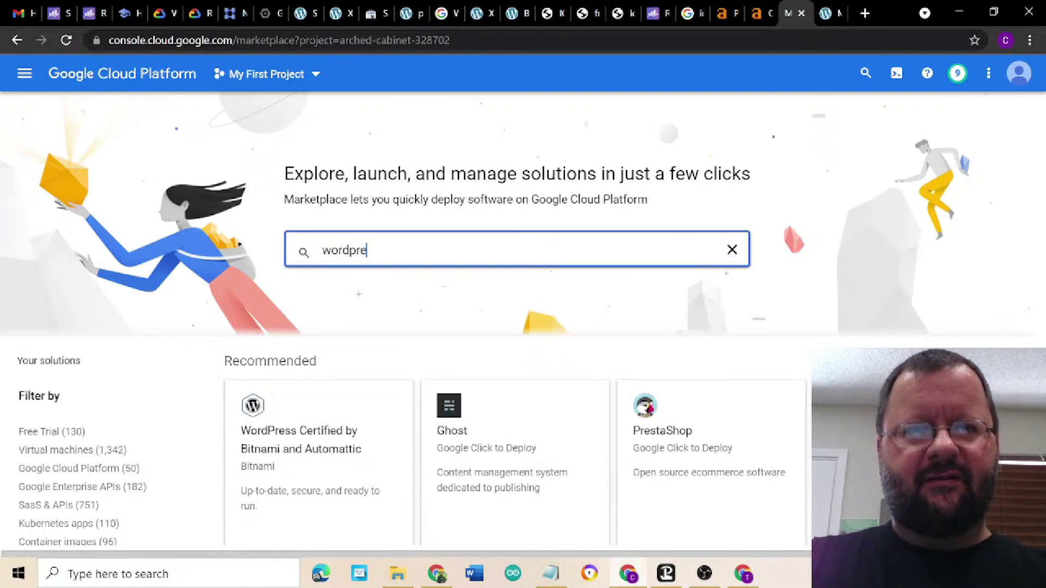
pyautogui.write('ss l')
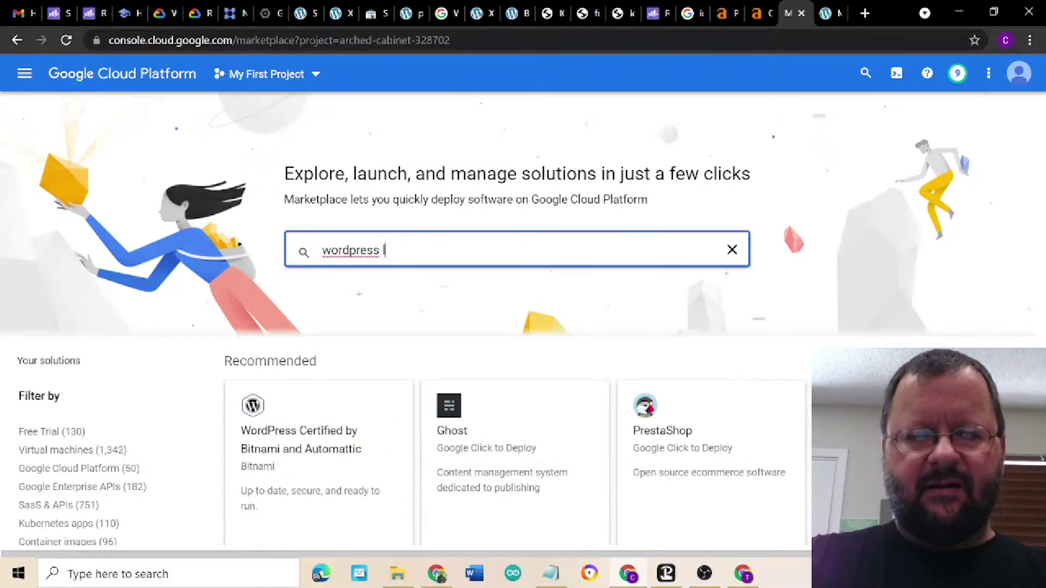
pyautogui.write('itespeed')
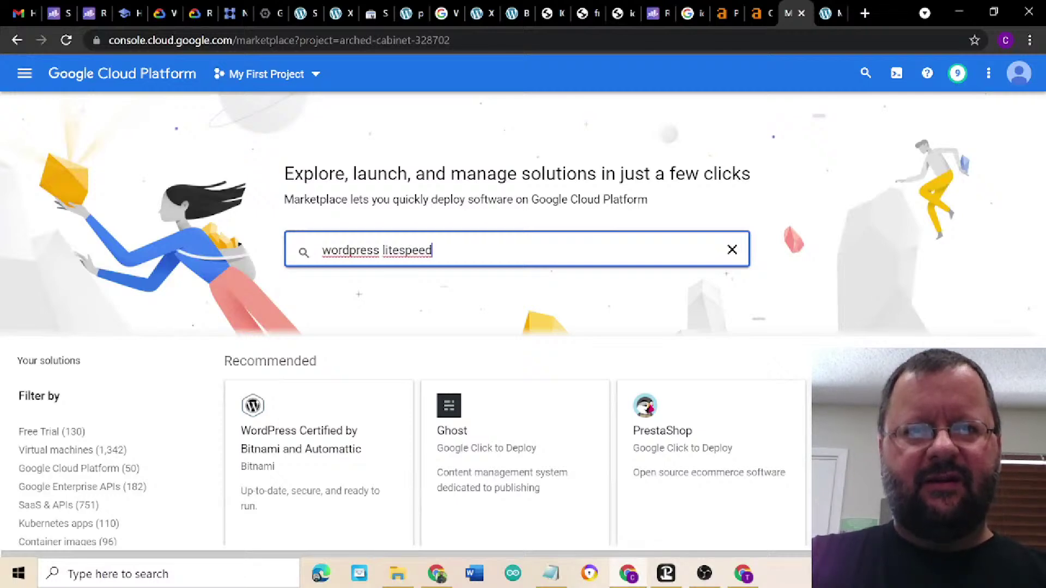
pyautogui.press('Return')
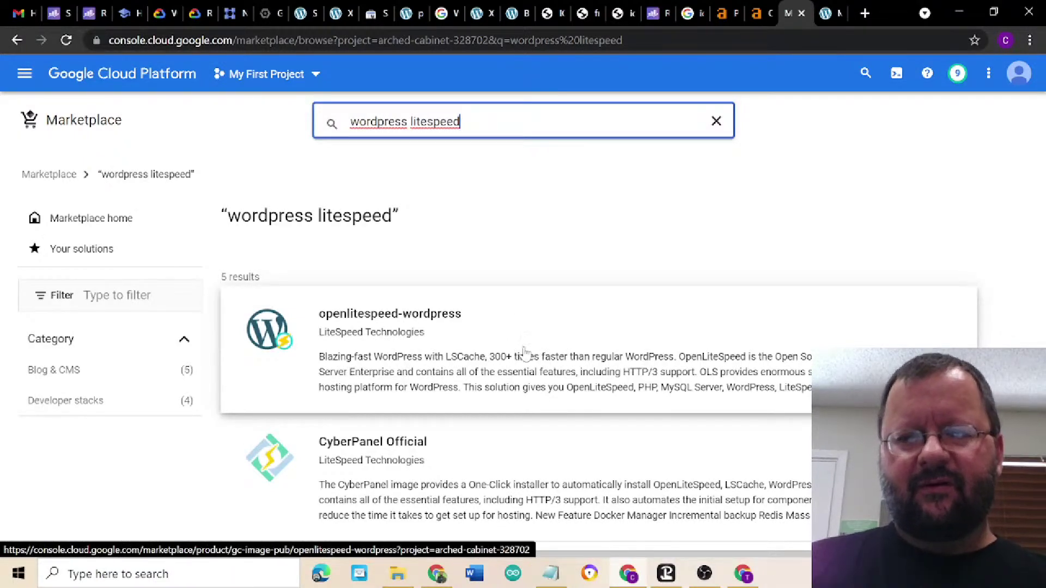
# - Launch a new openlitespeed-wordpress deployment from its Marketplace product page
pyautogui.click(521, 354)
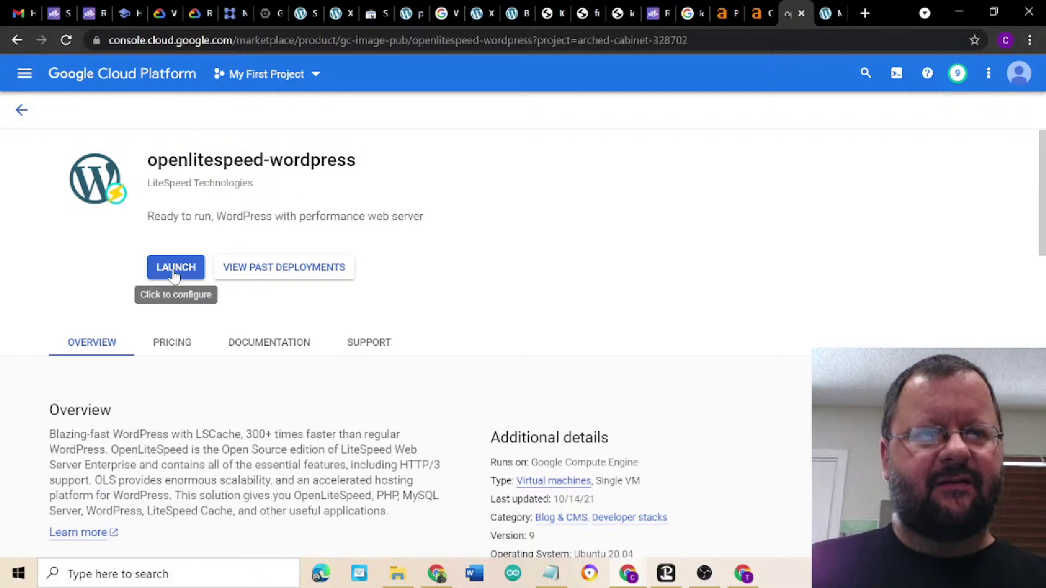
pyautogui.click(175, 273)
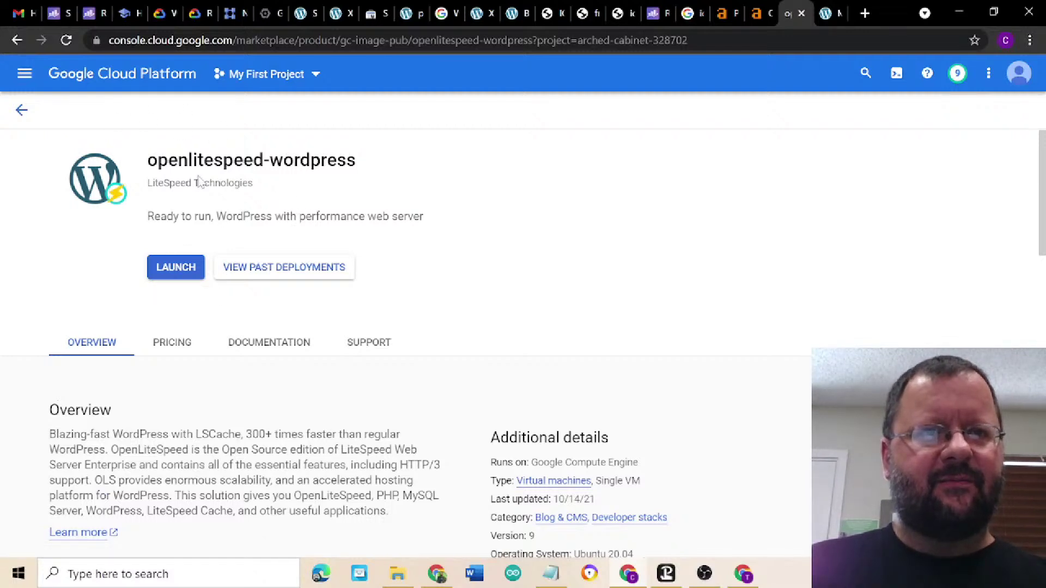
pyautogui.click(178, 271)
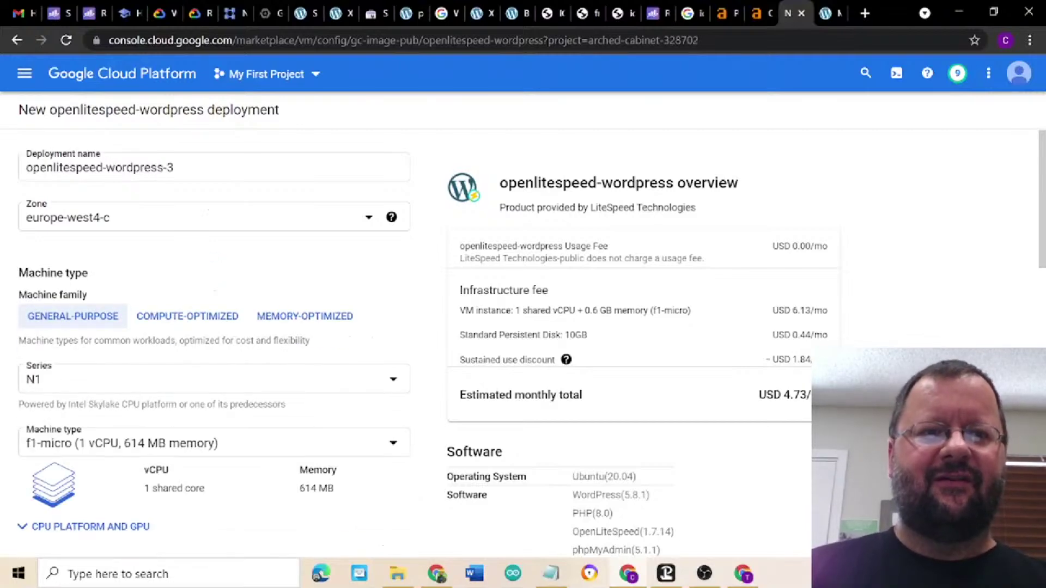
pyautogui.click(440, 577)
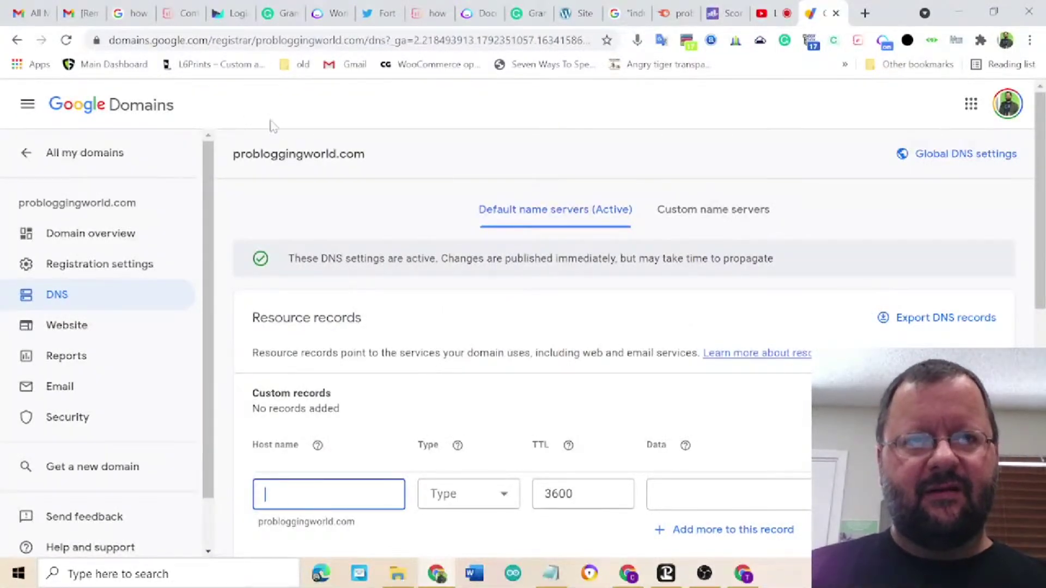
# - Copy the domain name probloggingworld.com from Google Domains, then minimize that window
pyautogui.moveTo(232, 154); pyautogui.dragTo(296, 169)
pyautogui.rightClick(300, 161)
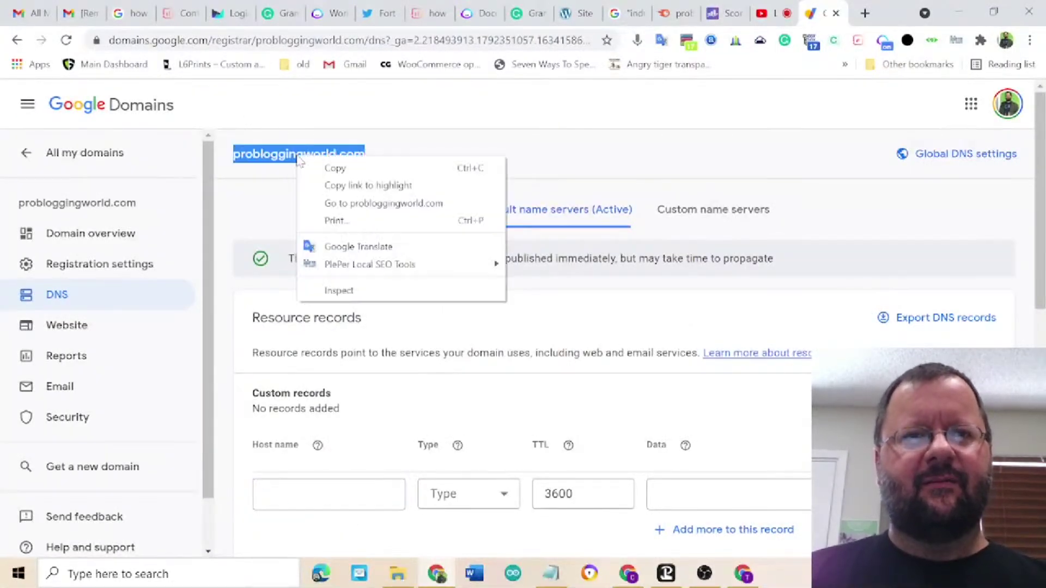
pyautogui.click(315, 168)
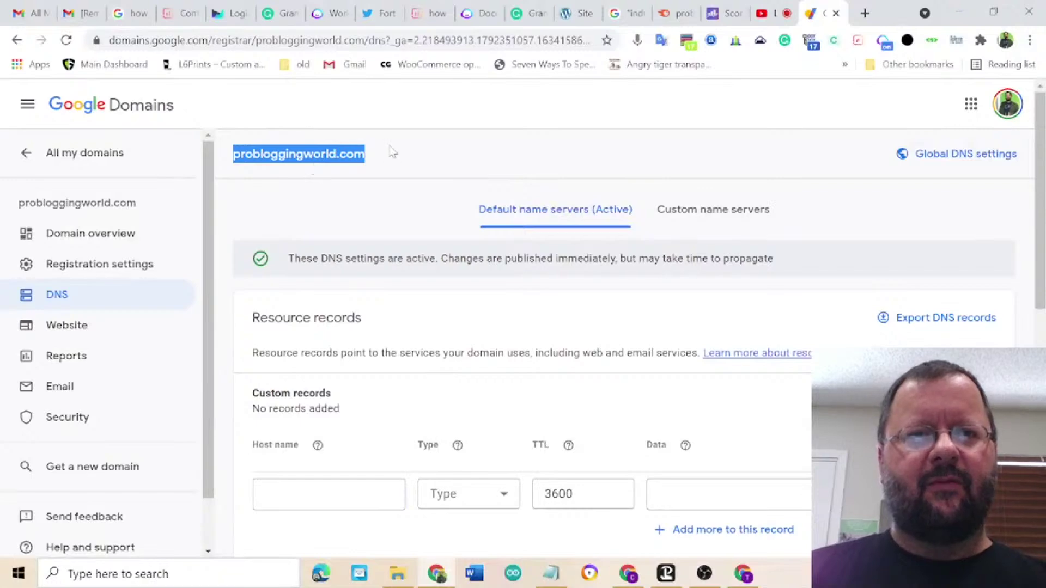
pyautogui.click(955, 13)
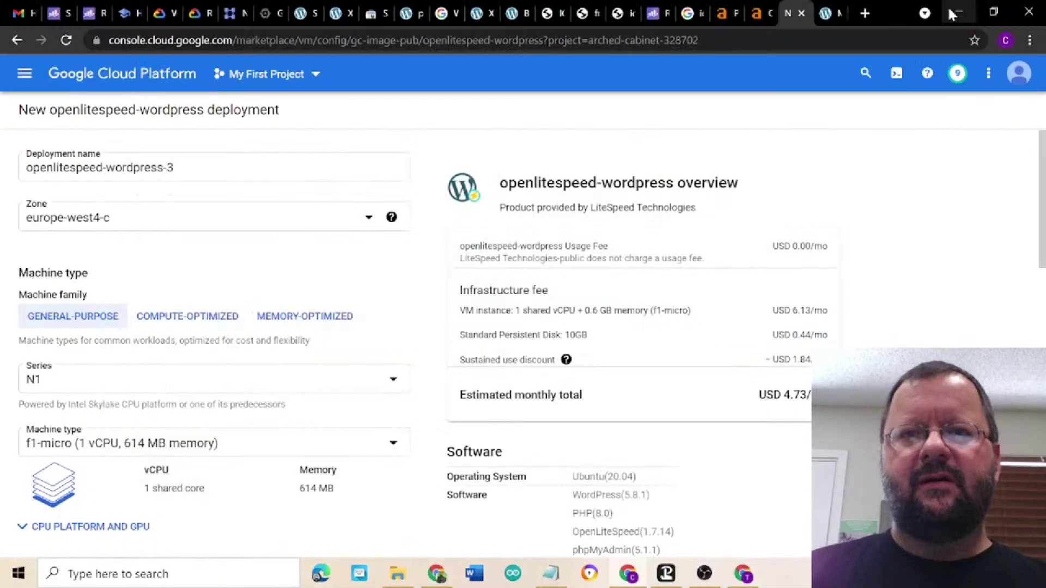
# - Rename the deployment to probloggingworld by pasting the copied domain and removing '.com'
pyautogui.doubleClick(169, 168)
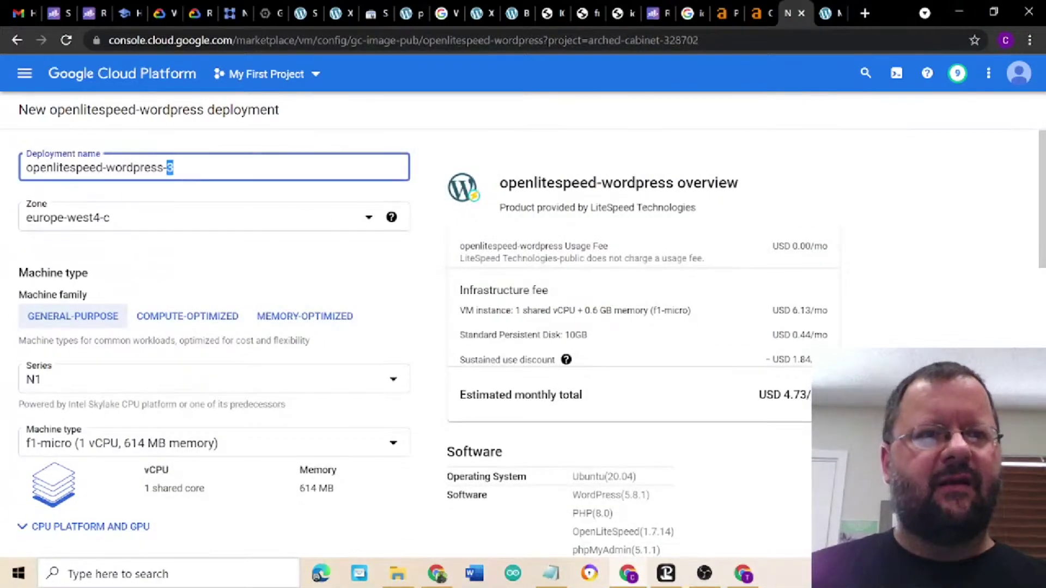
pyautogui.hotkey('ctrl', 'a')
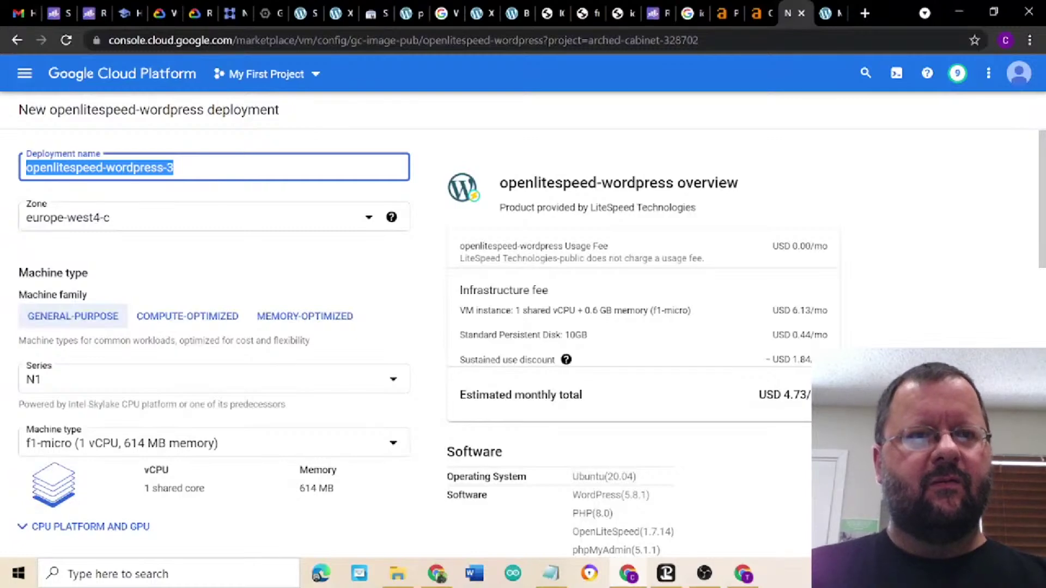
pyautogui.hotkey('ctrl', 'v')
pyautogui.press('BackSpace')
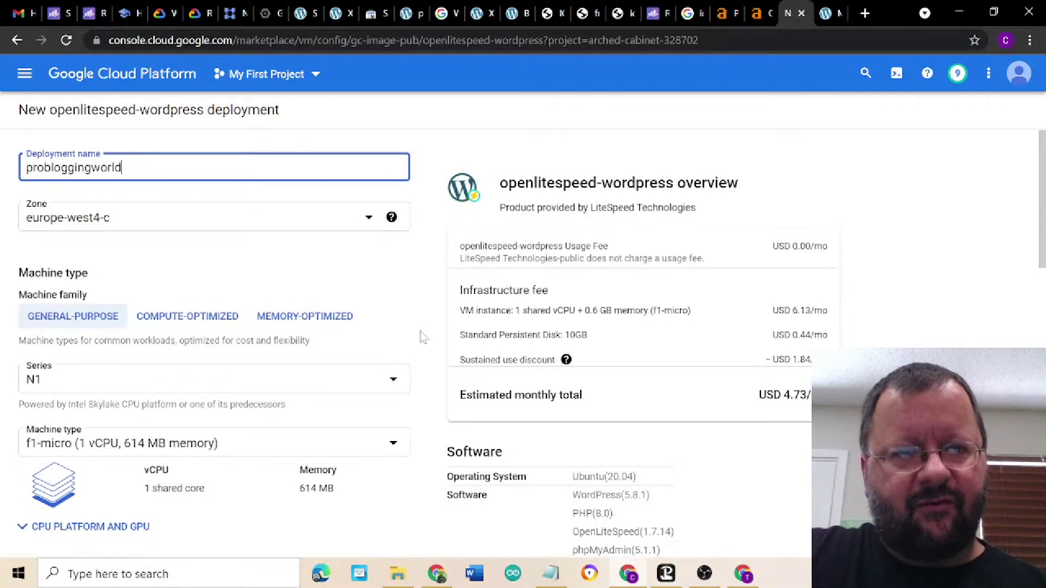
pyautogui.click(348, 388)
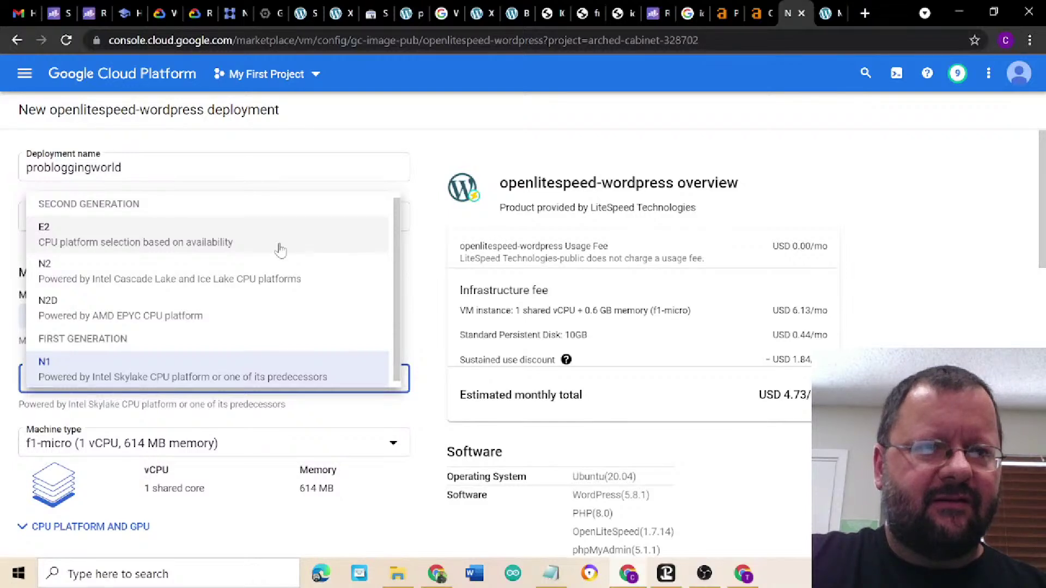
# - Choose the E2 machine series and zone us-central1-f, bringing the estimate to USD 24.94
pyautogui.click(280, 249)
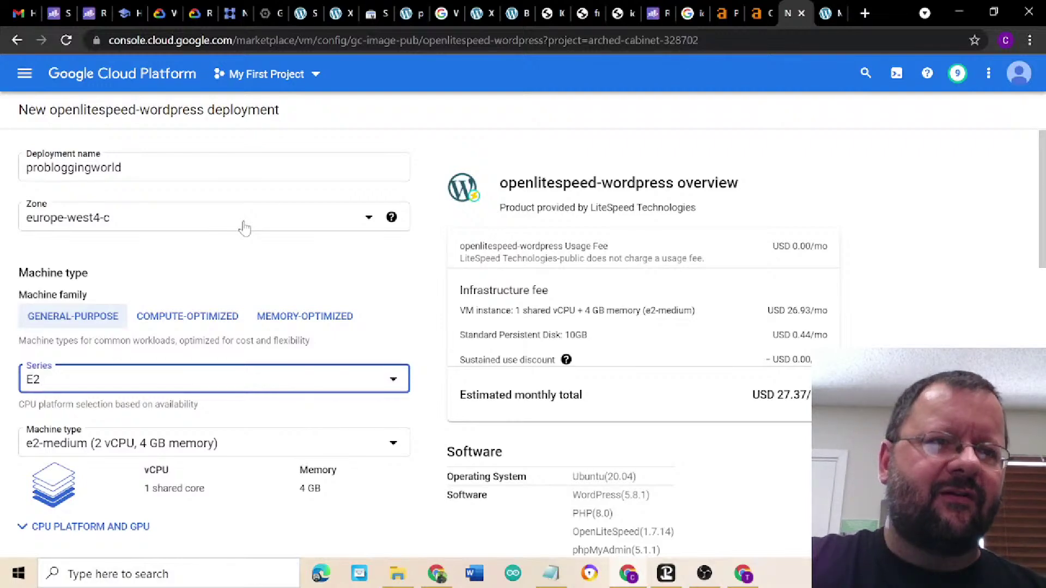
pyautogui.click(245, 228)
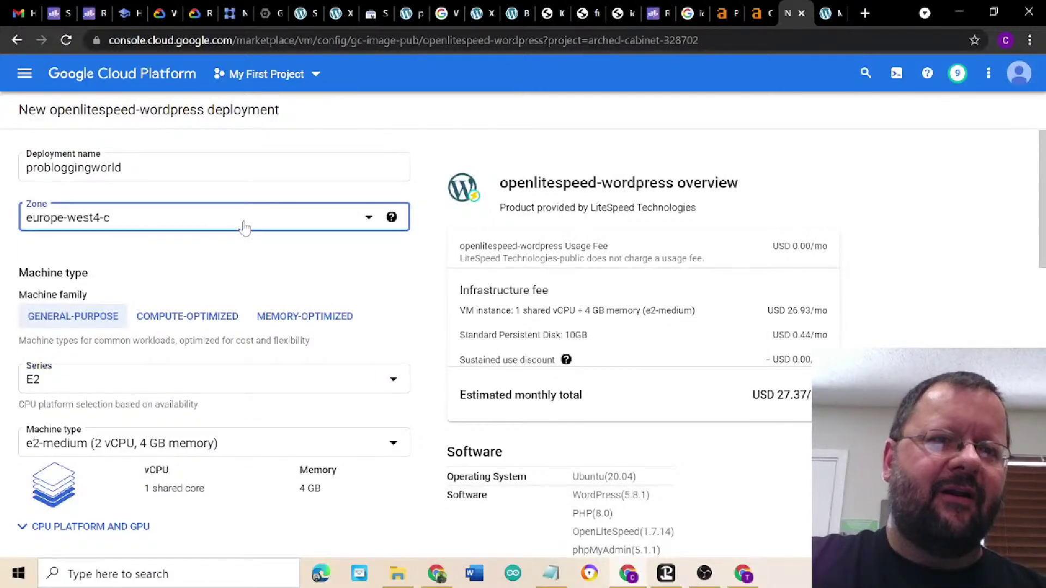
pyautogui.scroll(5, 224, 292)
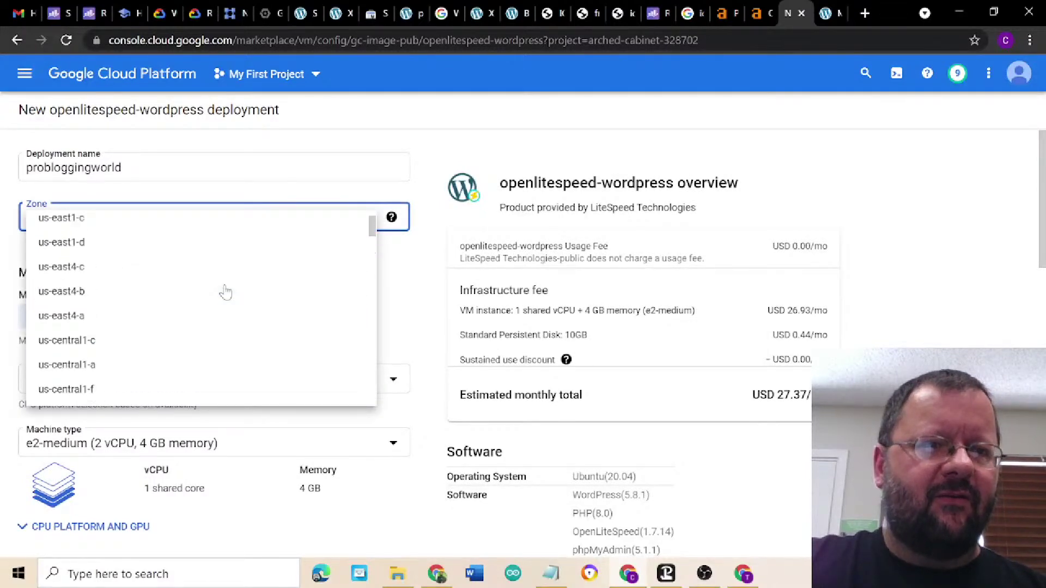
pyautogui.scroll(-3, 224, 293)
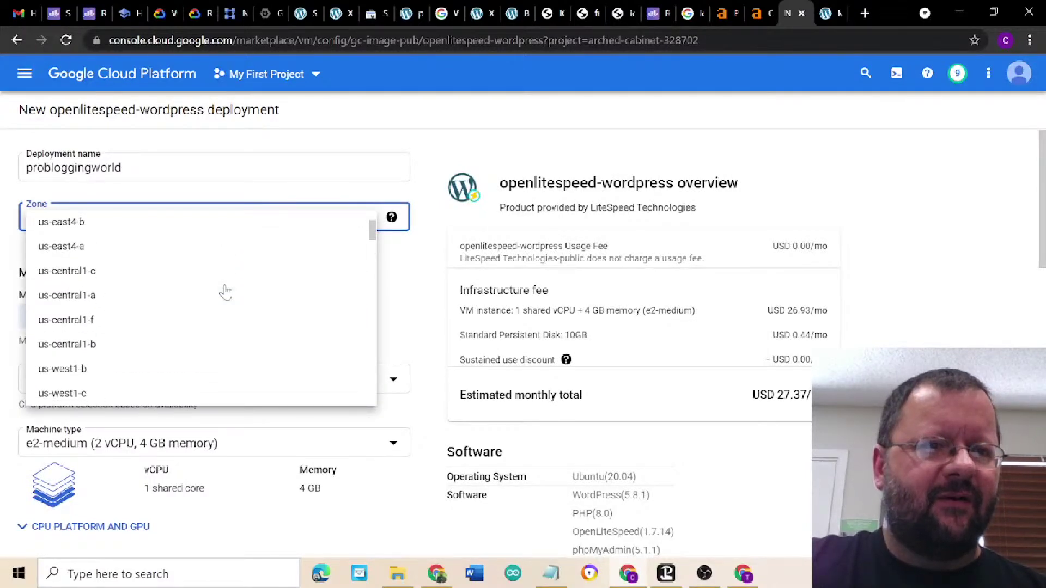
pyautogui.click(146, 322)
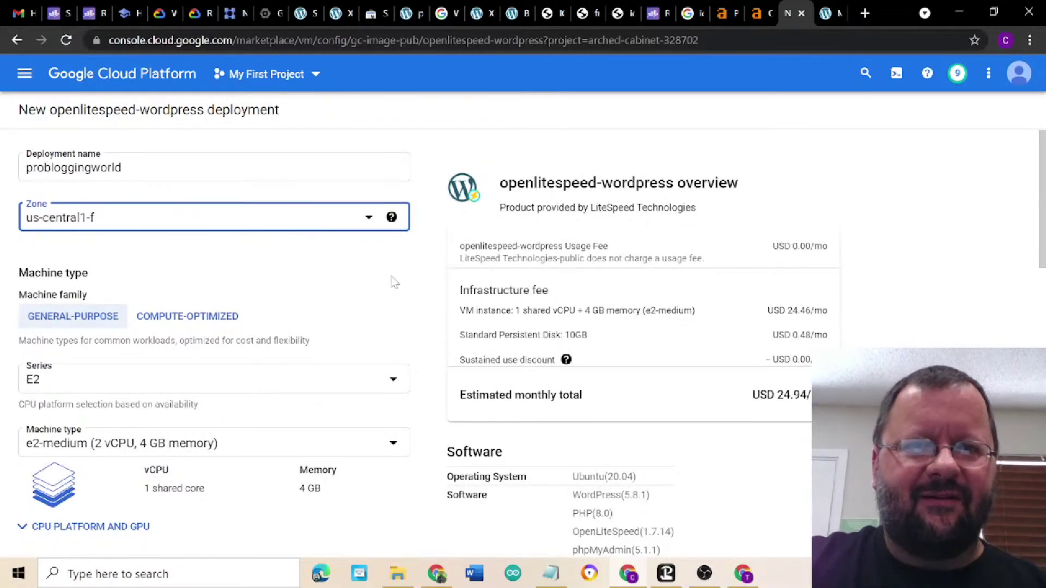
pyautogui.click(425, 275)
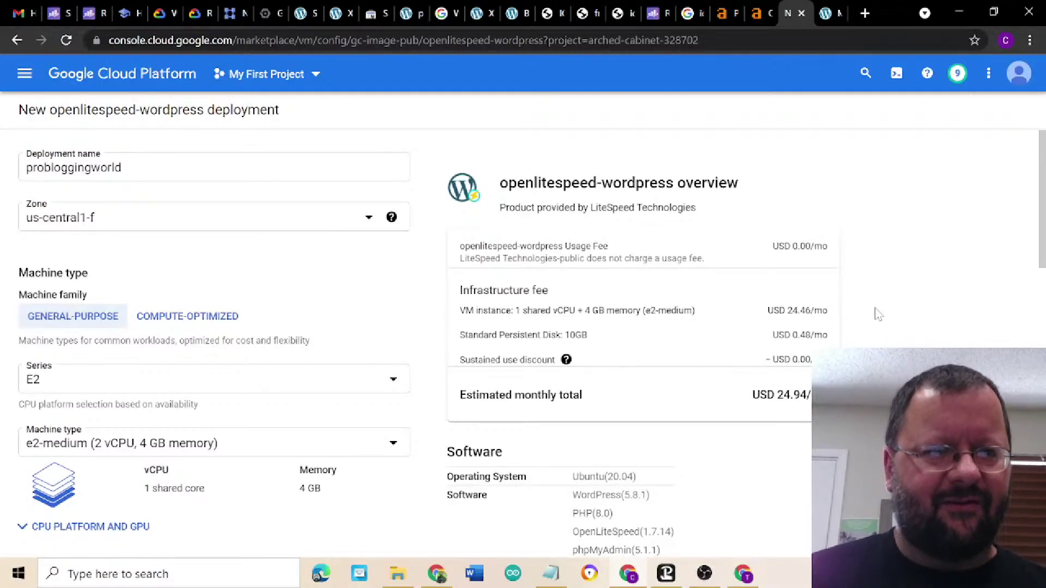
pyautogui.scroll(-2, 879, 314)
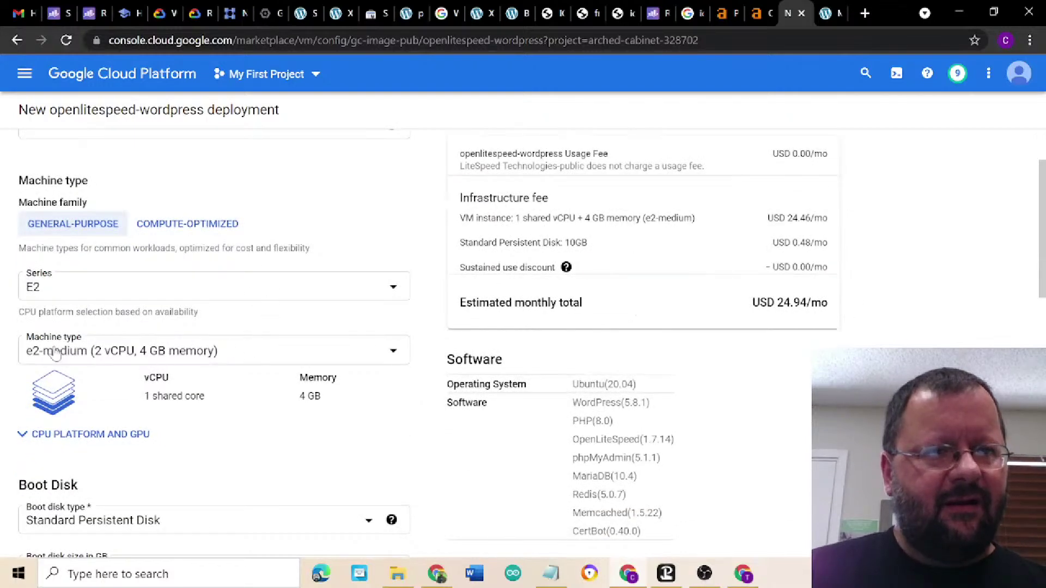
pyautogui.click(220, 359)
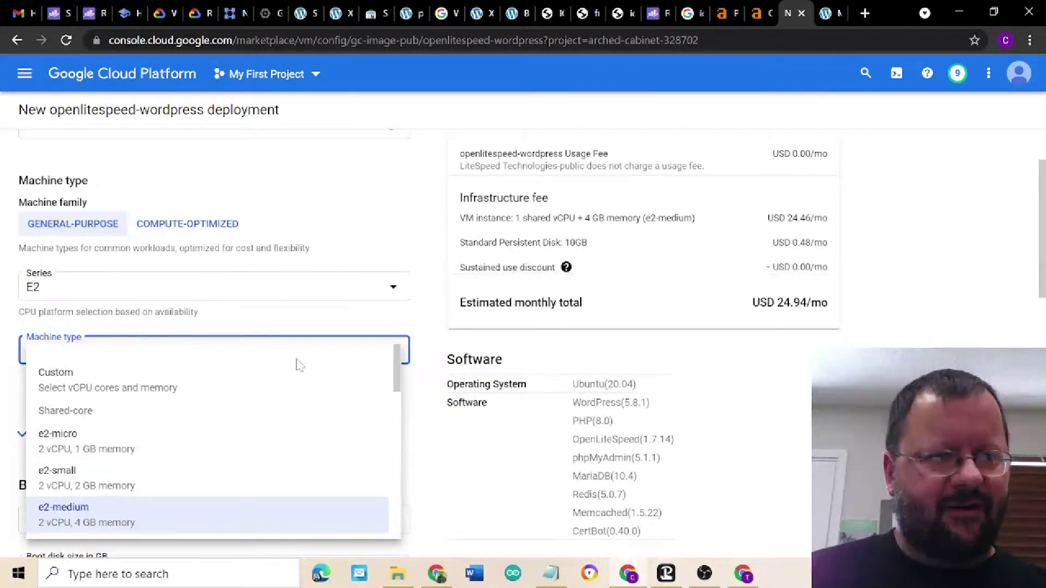
pyautogui.press('Escape')
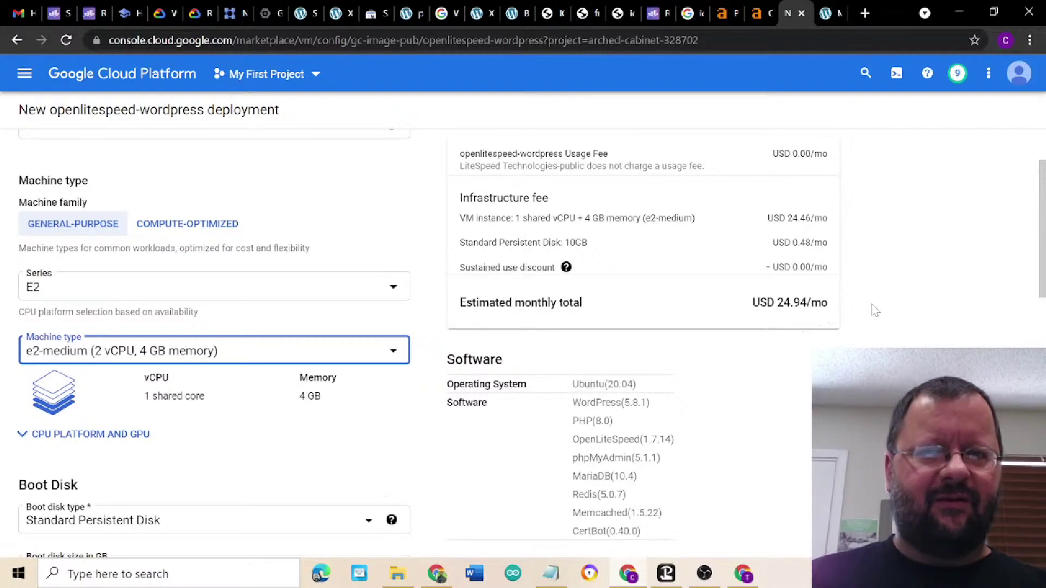
pyautogui.scroll(-2, 875, 309)
pyautogui.click(901, 343)
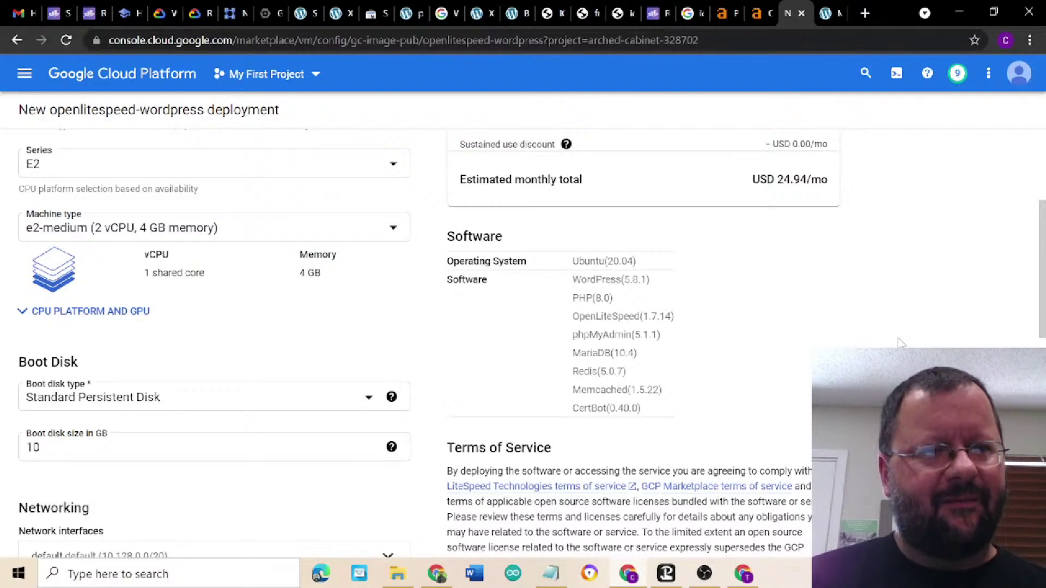
pyautogui.scroll(-3, 902, 343)
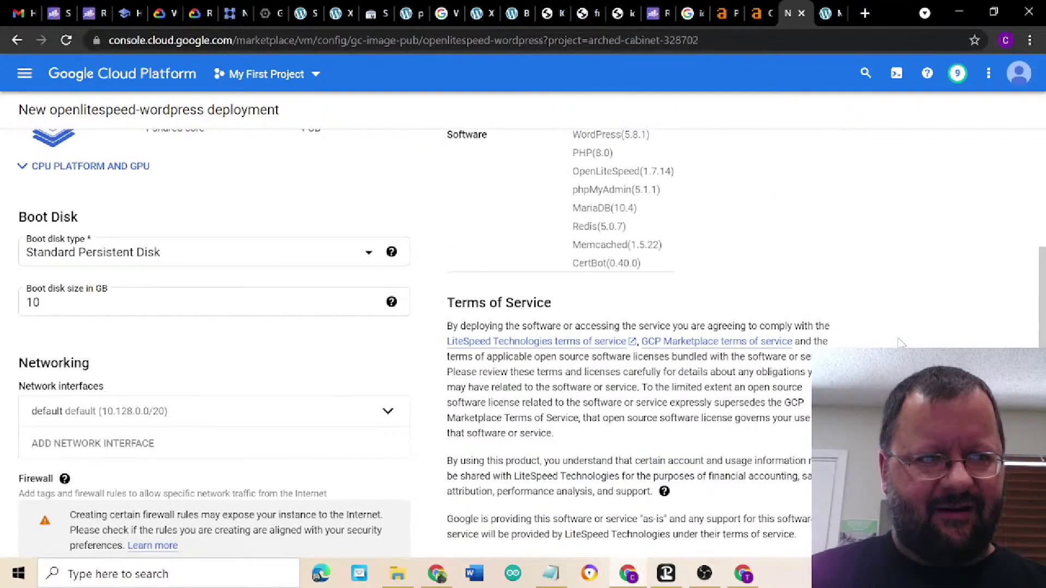
pyautogui.scroll(-4, 901, 343)
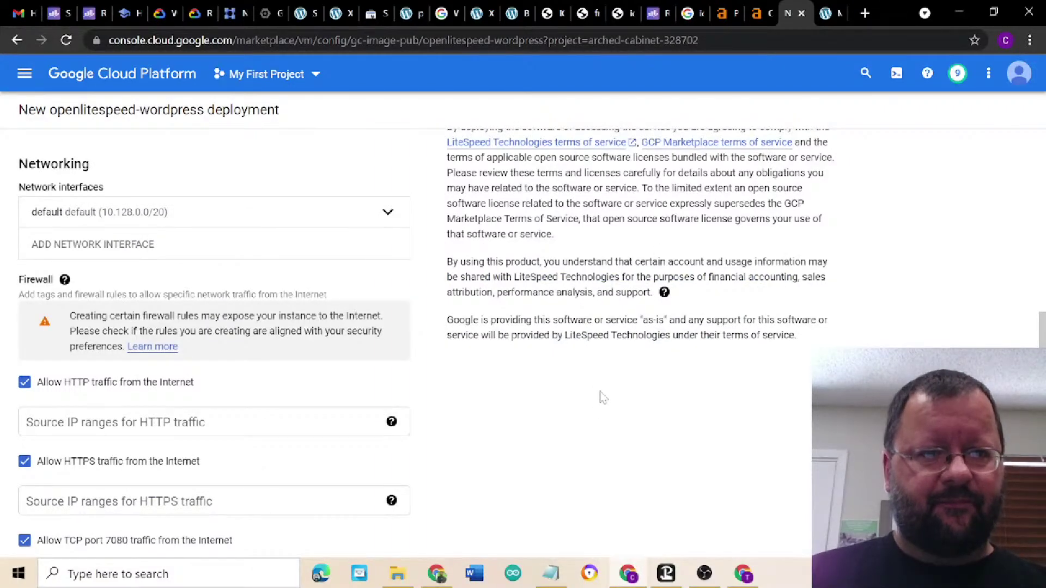
pyautogui.scroll(-3, 602, 397)
pyautogui.scroll(14, 602, 396)
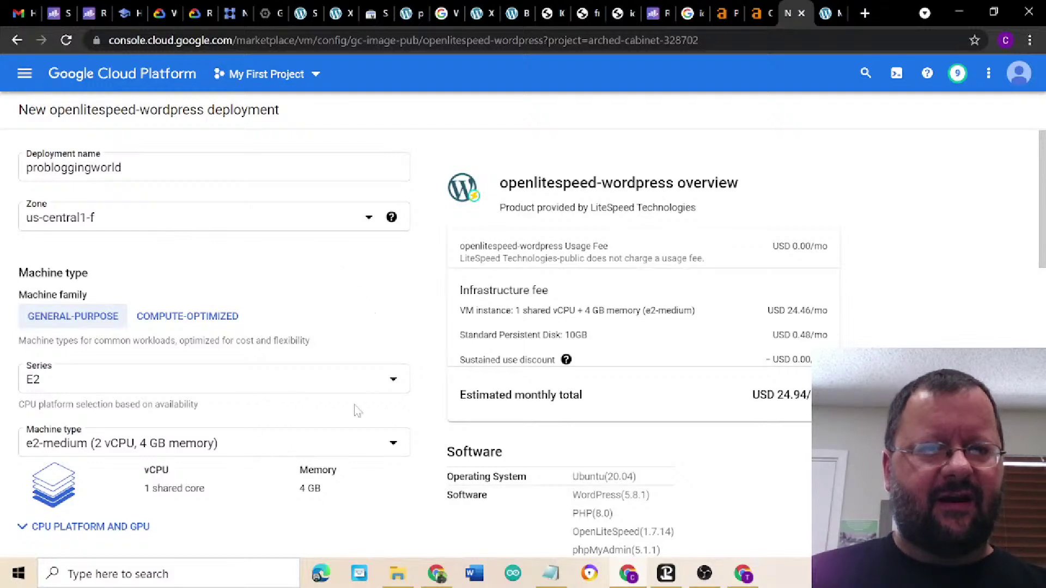
pyautogui.moveTo(566, 360)
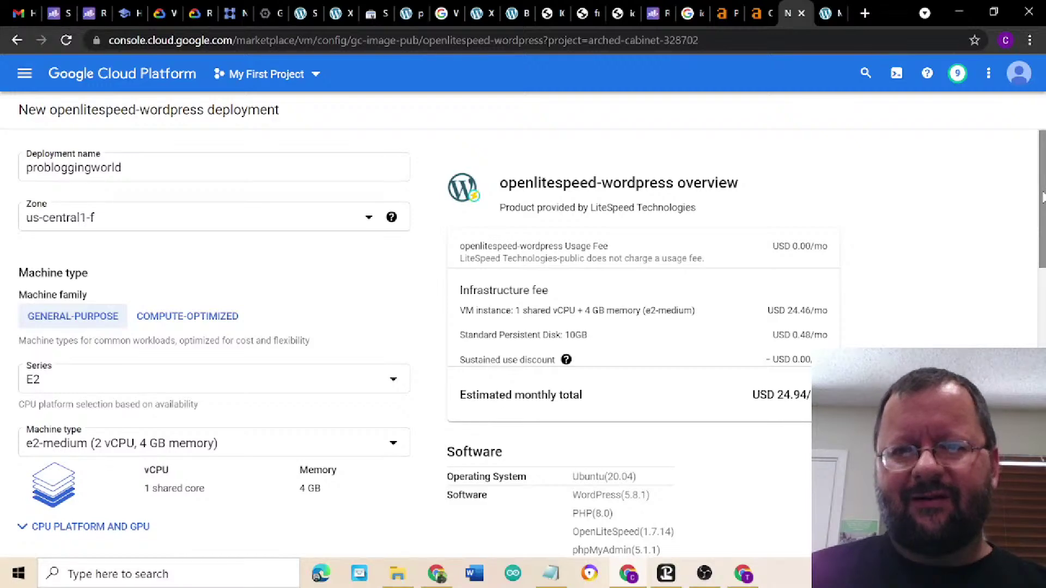
pyautogui.moveTo(1043, 197); pyautogui.dragTo(1044, 353)
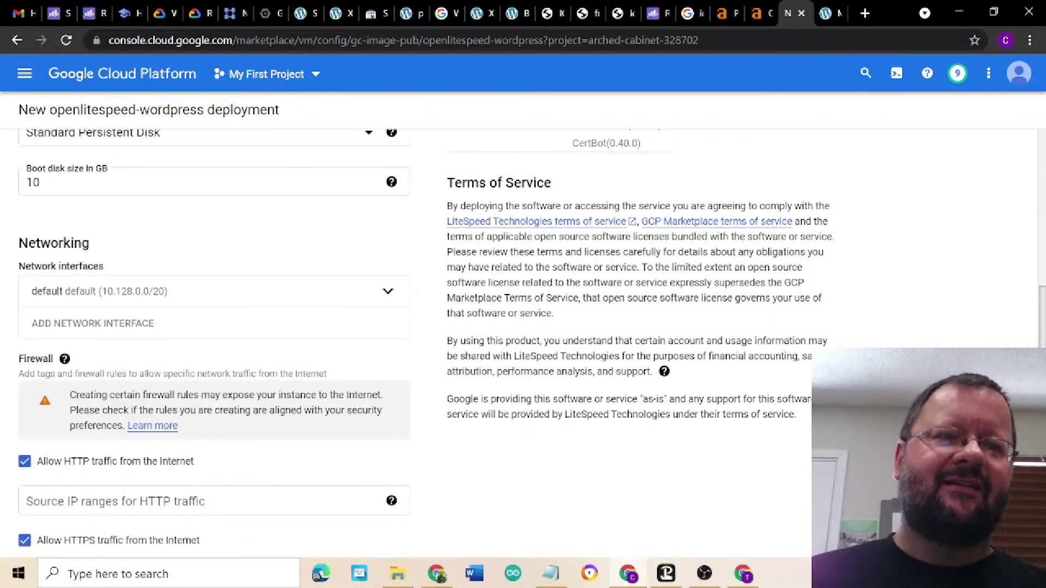
pyautogui.moveTo(1044, 352); pyautogui.dragTo(1044, 485)
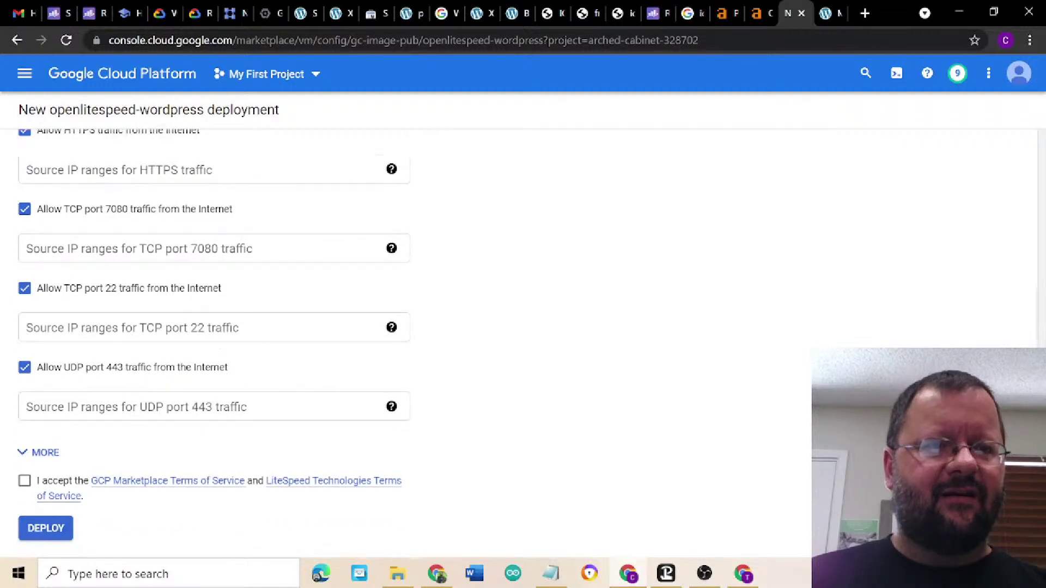
# - Accept the GCP Marketplace and LiteSpeed terms and deploy the probloggingworld WordPress VM
pyautogui.click(25, 482)
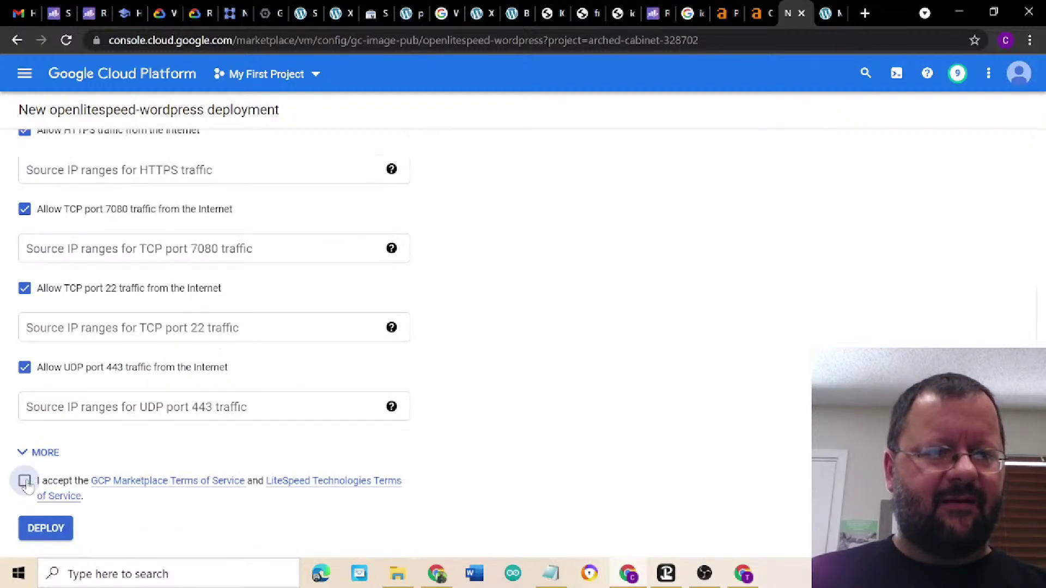
pyautogui.click(39, 534)
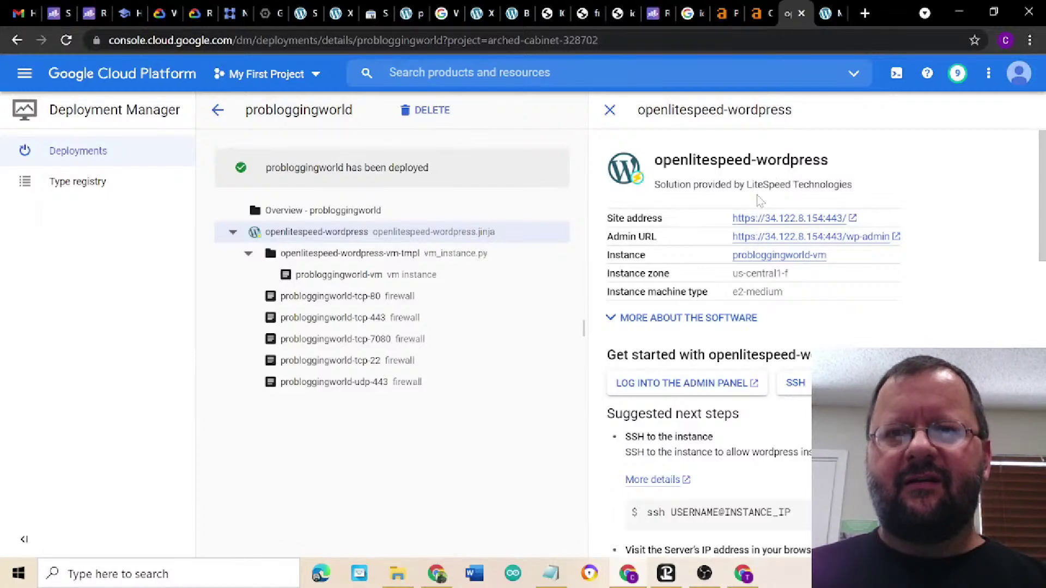
# - Open the deployment's site address 34.122.8.154 in a new tab
pyautogui.scroll(-4, 698, 255)
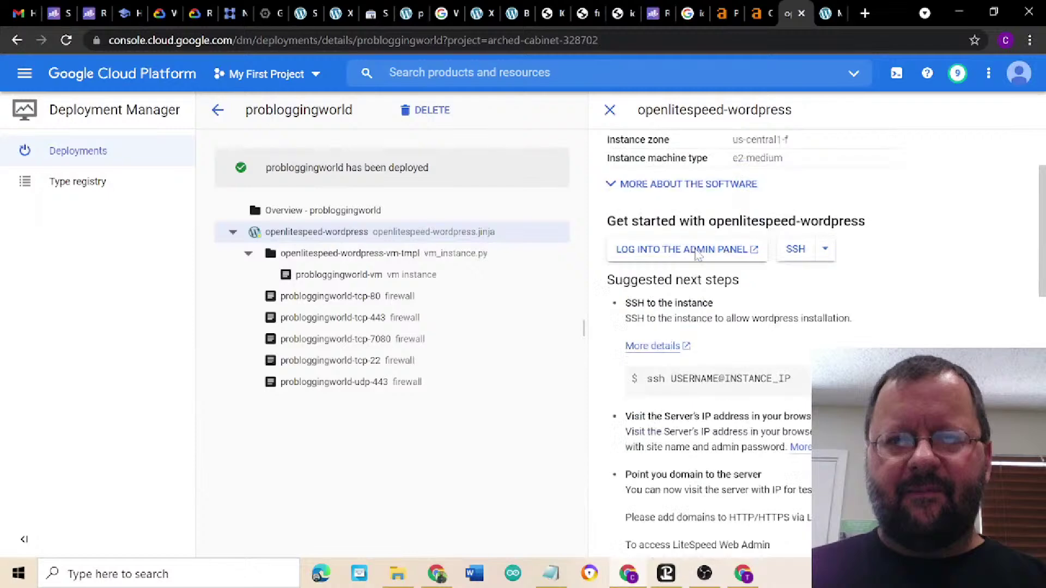
pyautogui.scroll(4, 698, 255)
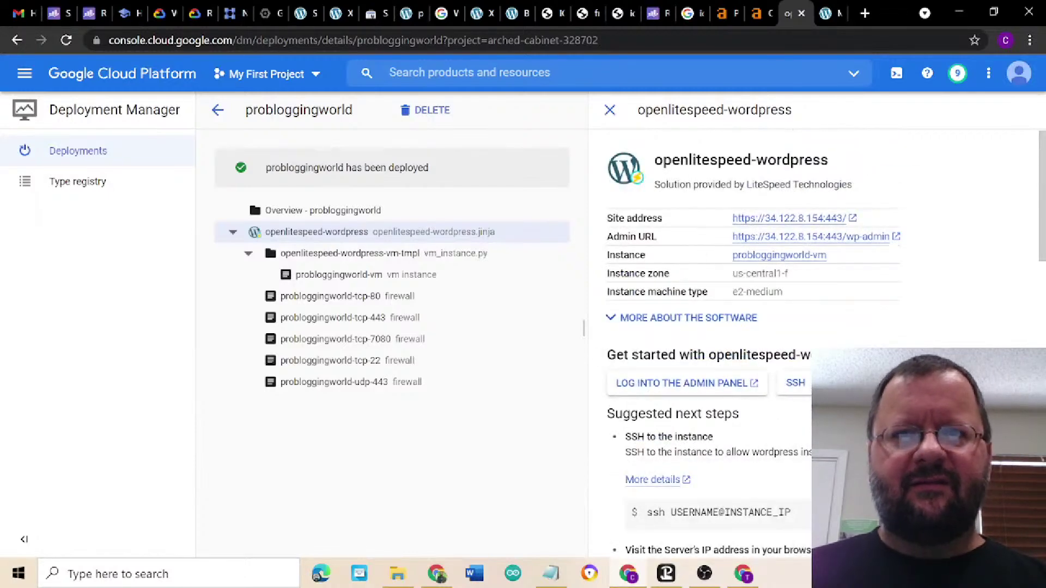
pyautogui.scroll(-7, 876, 328)
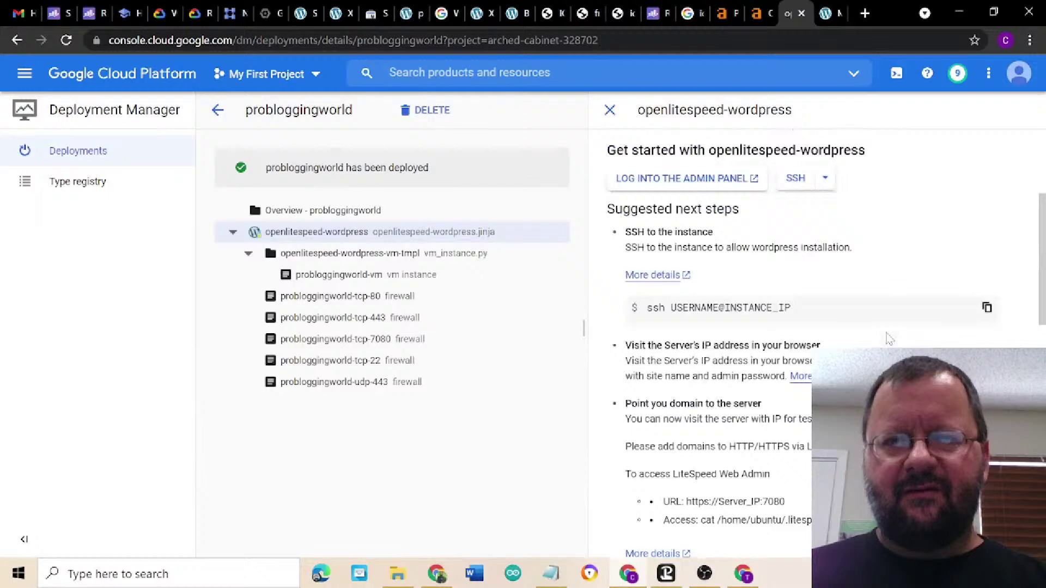
pyautogui.scroll(-5, 889, 337)
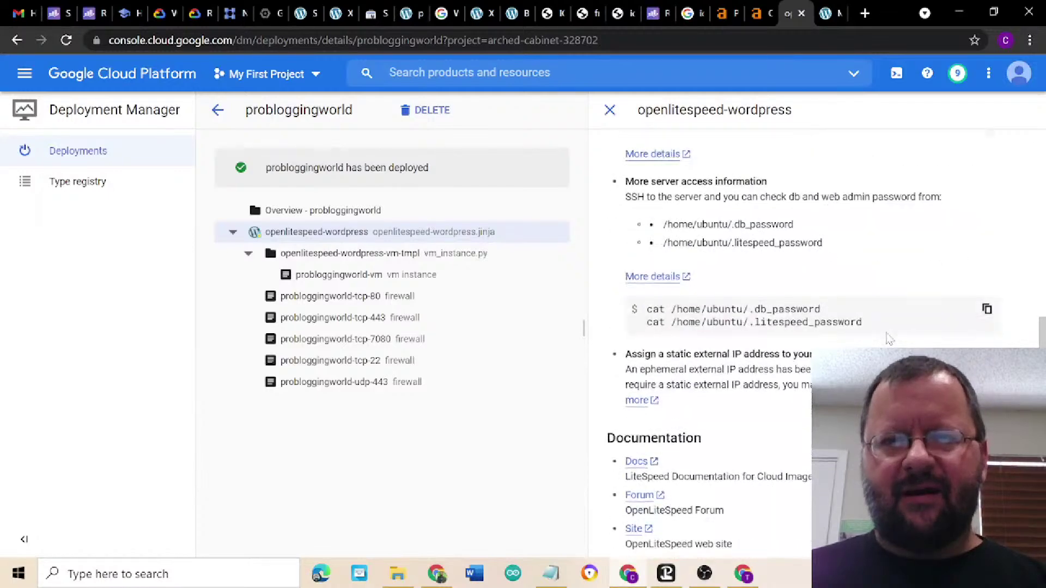
pyautogui.scroll(6, 889, 337)
pyautogui.scroll(6, 889, 338)
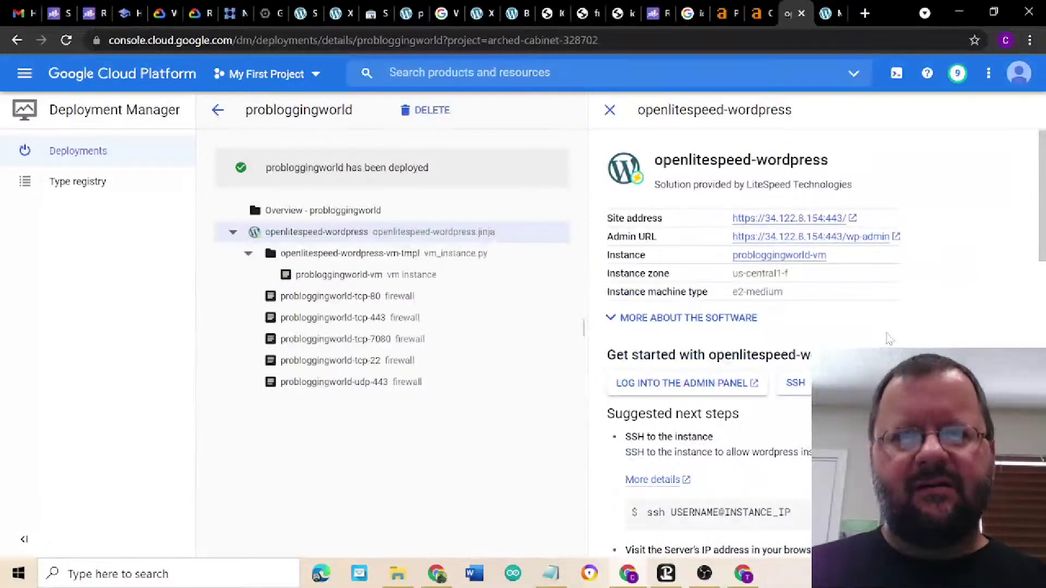
pyautogui.rightClick(760, 222)
pyautogui.click(888, 191)
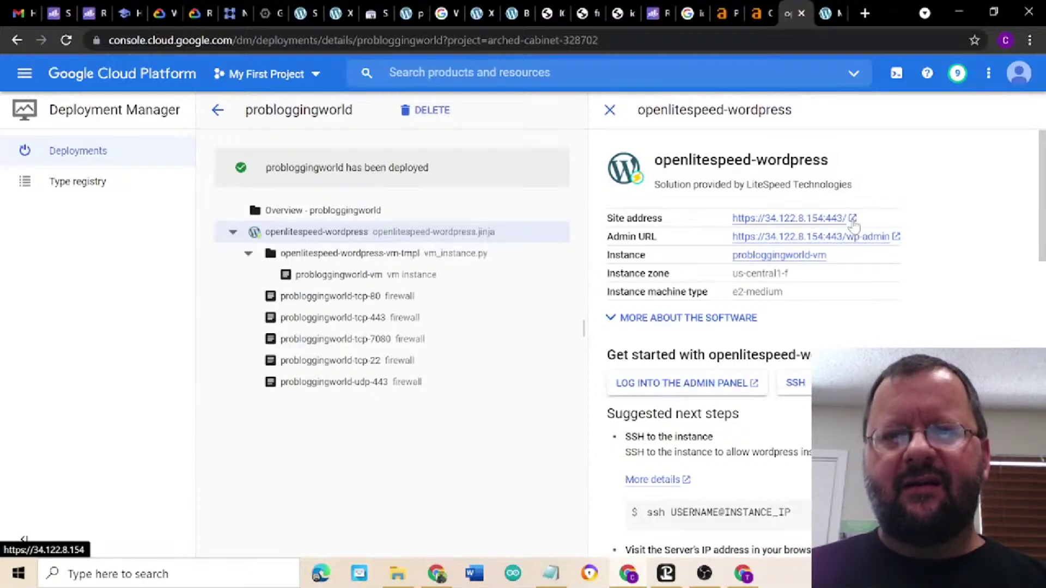
pyautogui.click(852, 219)
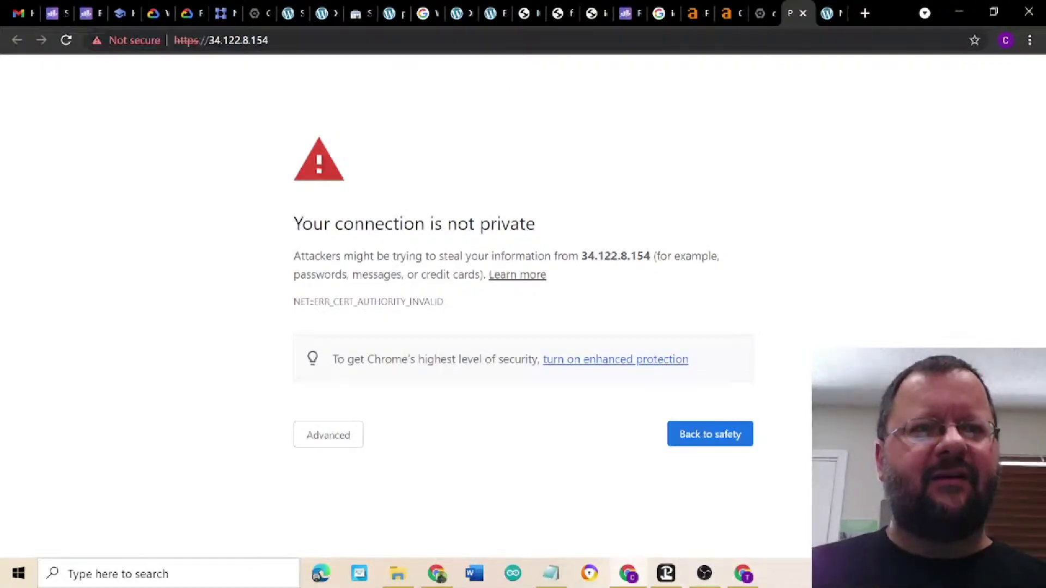
# - Select the IP in the address bar, then close the 'Your connection is not private' tab
pyautogui.moveTo(208, 40); pyautogui.dragTo(268, 40)
pyautogui.rightClick(233, 41)
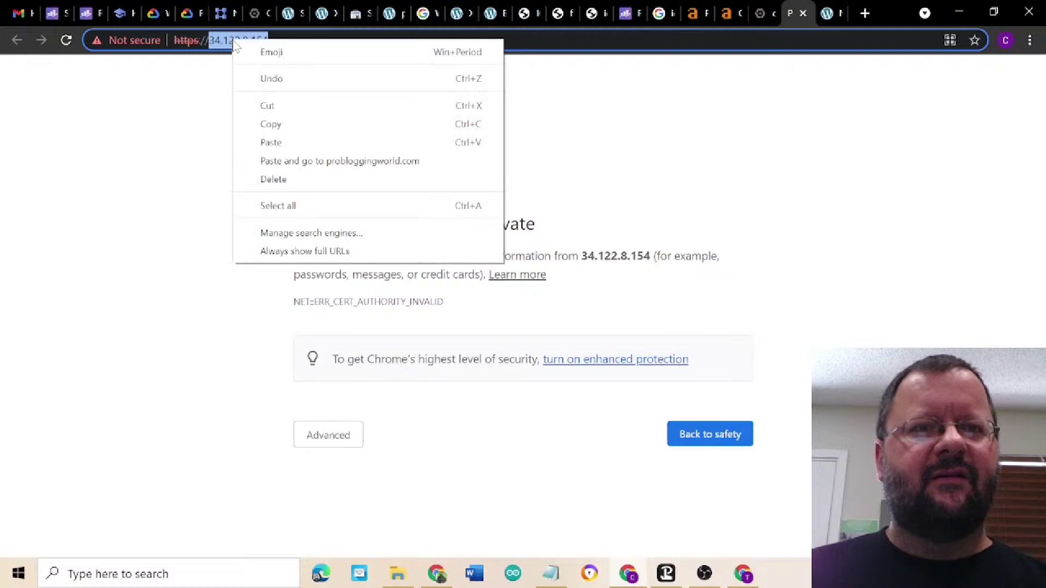
pyautogui.click(205, 43)
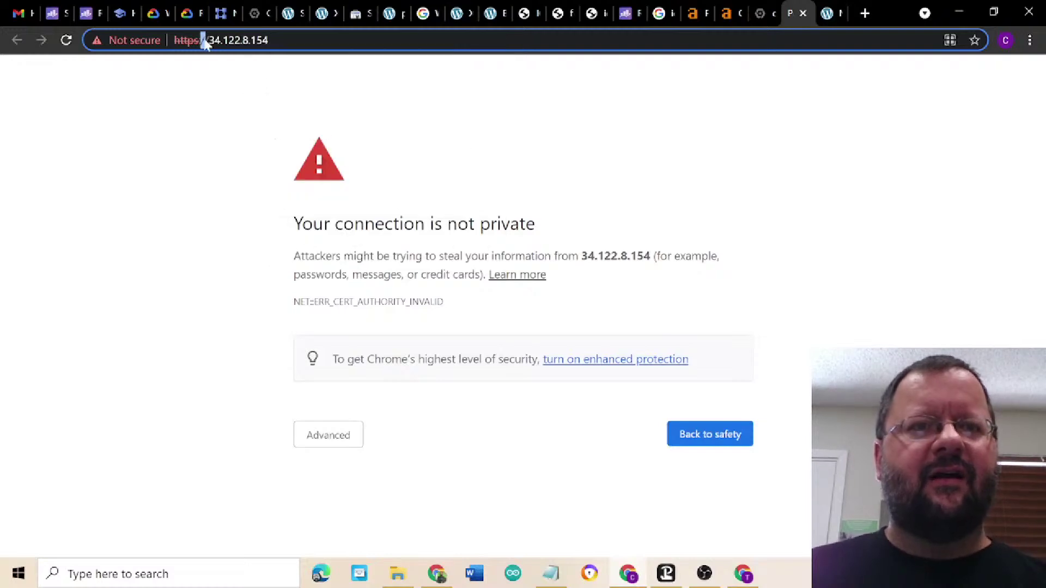
pyautogui.click(803, 14)
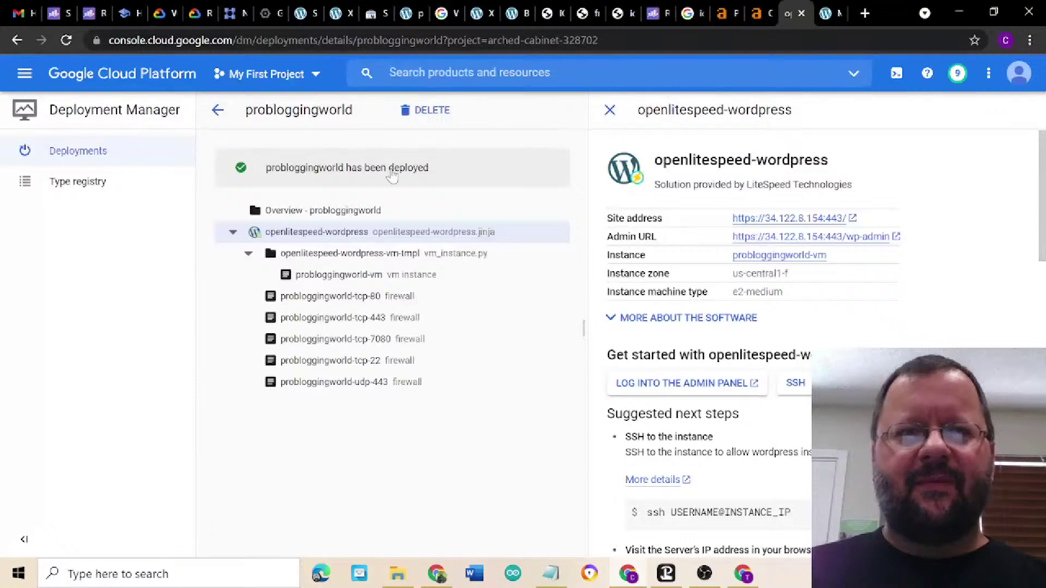
# - Navigate to Compute Engine's VM instances list showing probloggingworld-vm
pyautogui.click(25, 74)
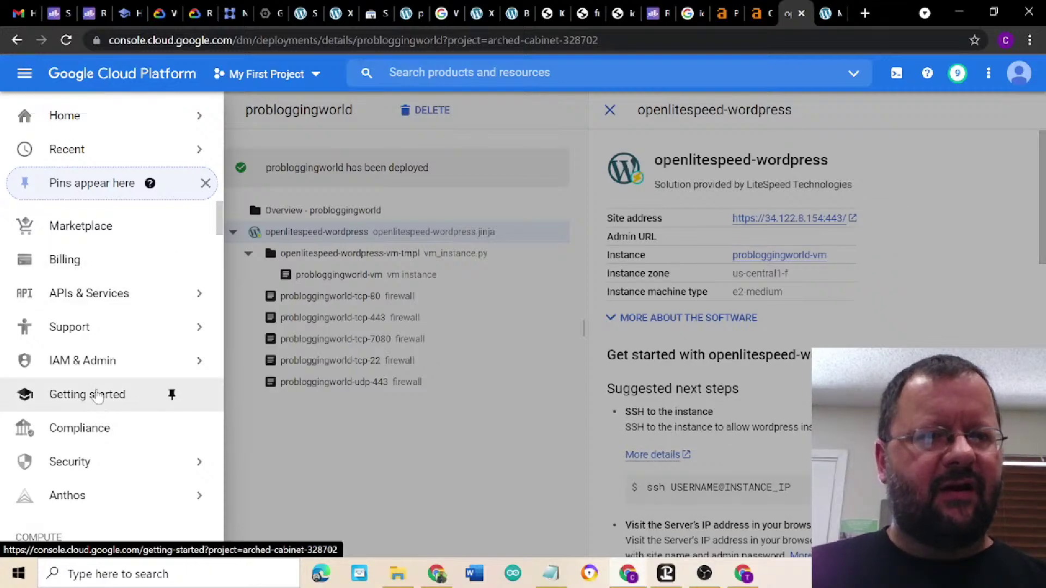
pyautogui.scroll(-2, 82, 392)
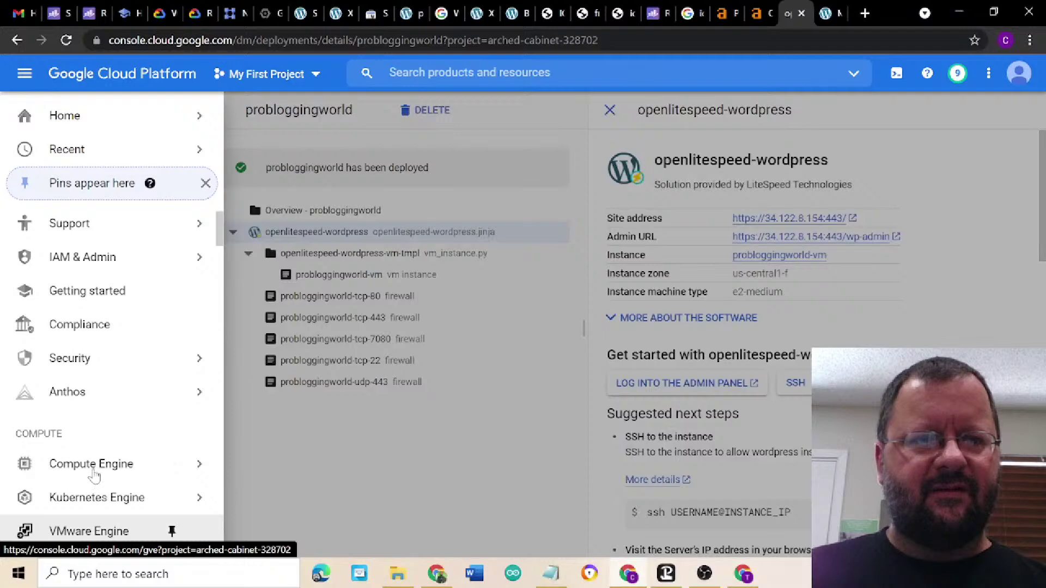
pyautogui.moveTo(95, 475)
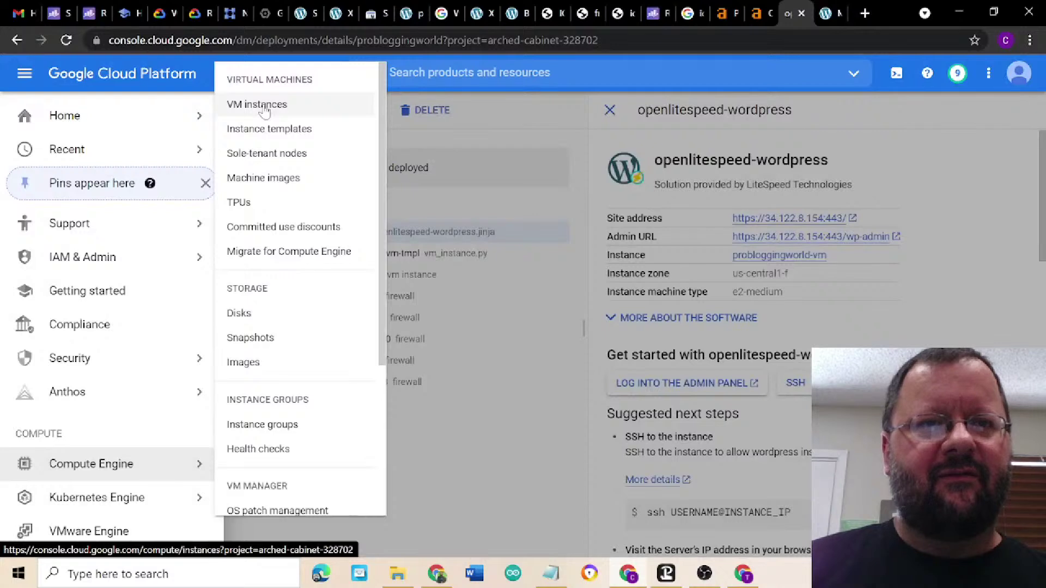
pyautogui.click(264, 111)
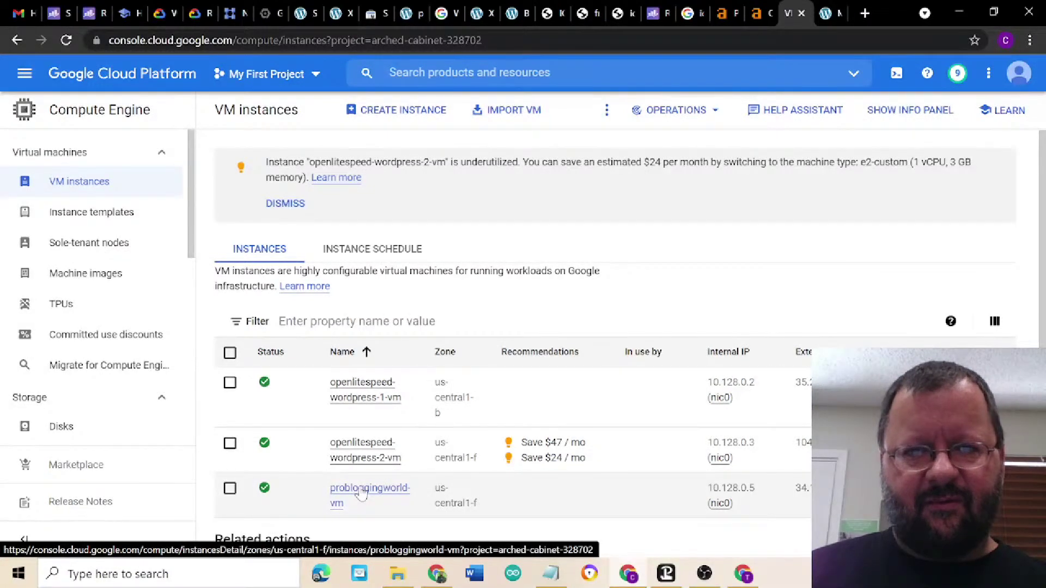
# - Open probloggingworld-vm's details and scroll to its ephemeral external IP 34.122.8.154
pyautogui.click(362, 493)
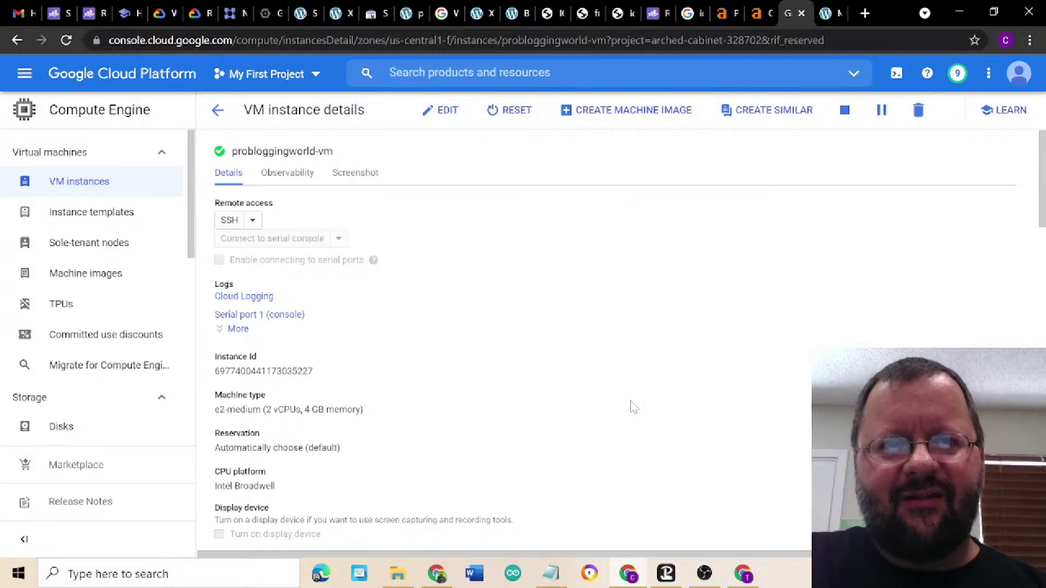
pyautogui.scroll(-3, 632, 407)
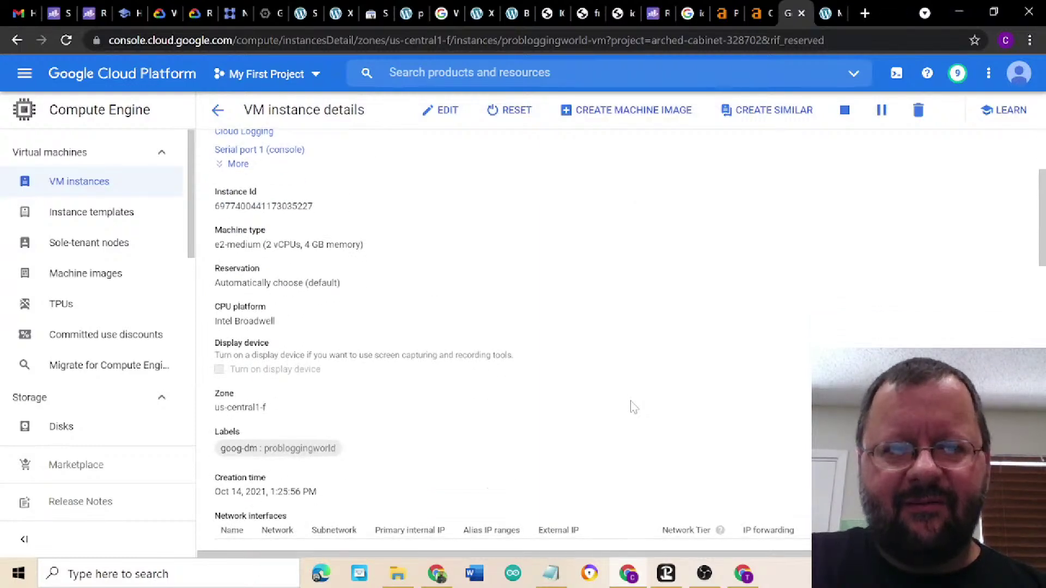
pyautogui.scroll(-4, 632, 407)
pyautogui.scroll(7, 637, 238)
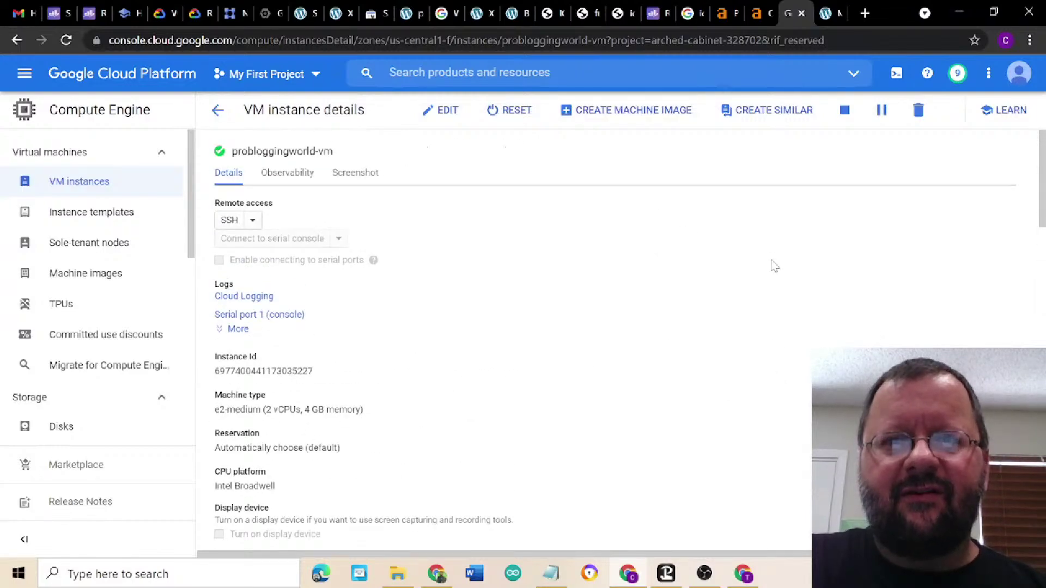
pyautogui.scroll(-3, 775, 266)
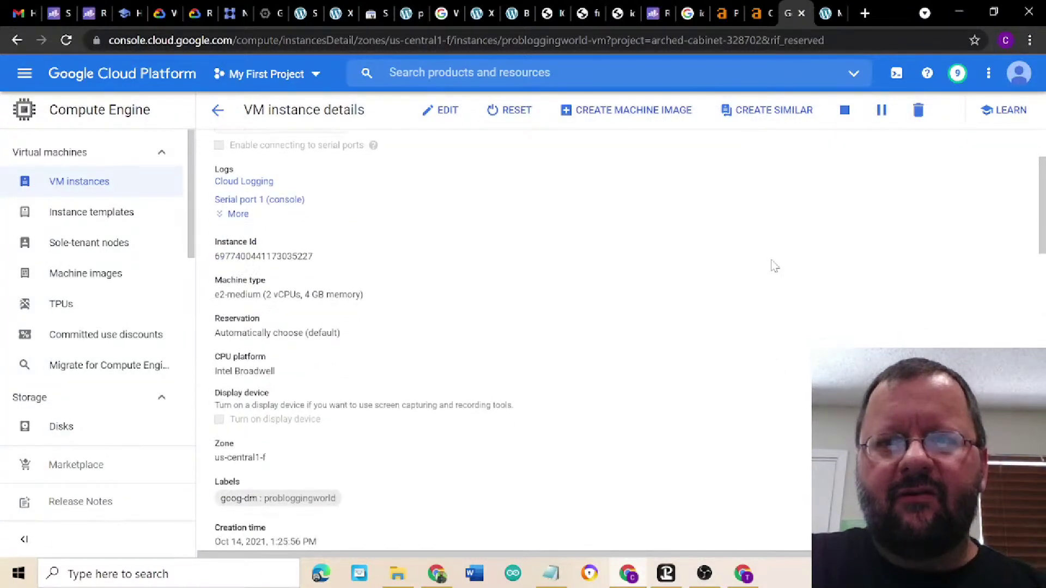
pyautogui.scroll(-4, 775, 266)
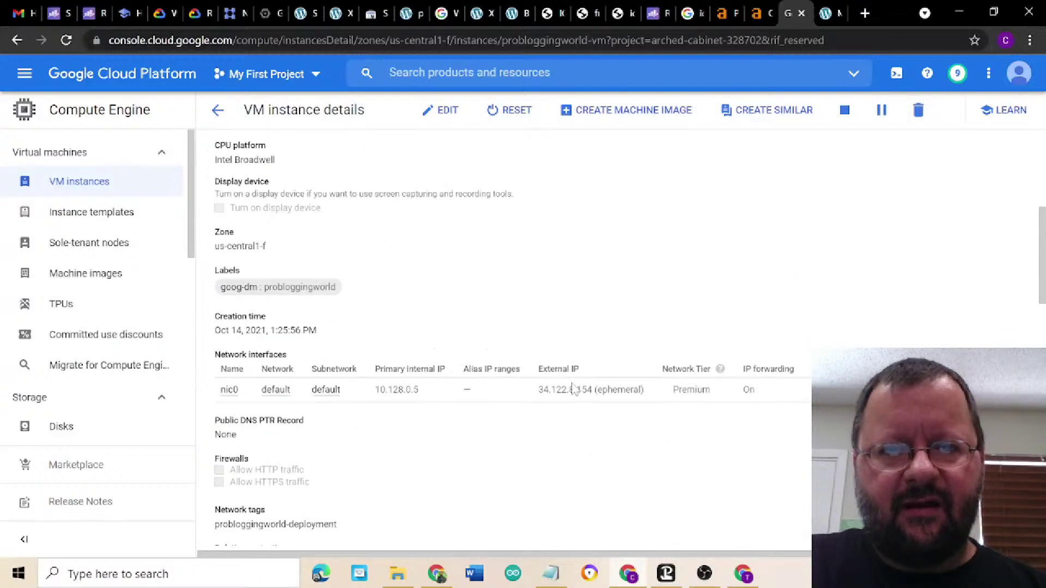
pyautogui.moveTo(578, 391)
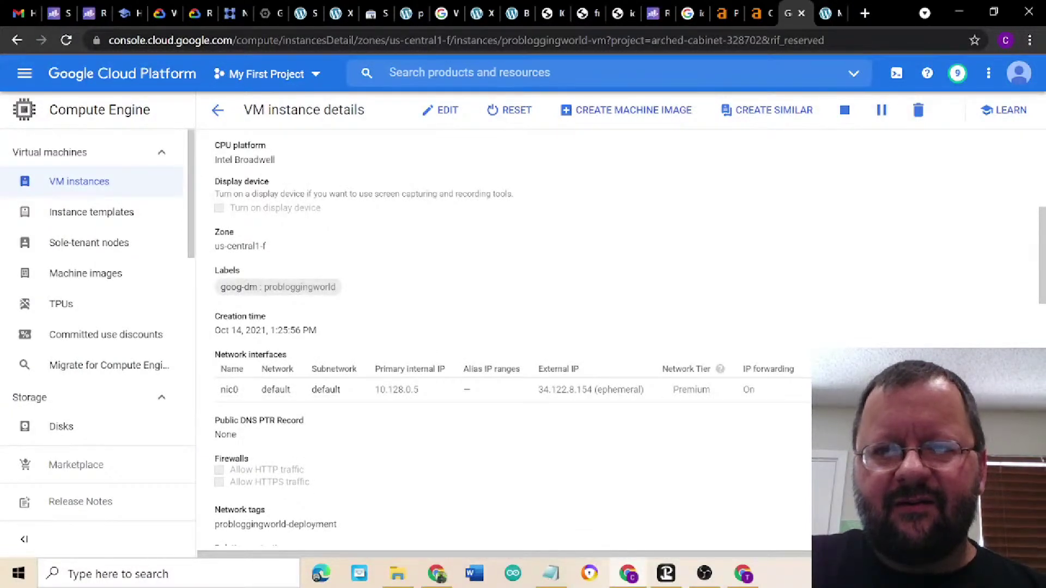
# - View the nic0 interface details, then go to the project's External IP addresses page
pyautogui.click(811, 390)
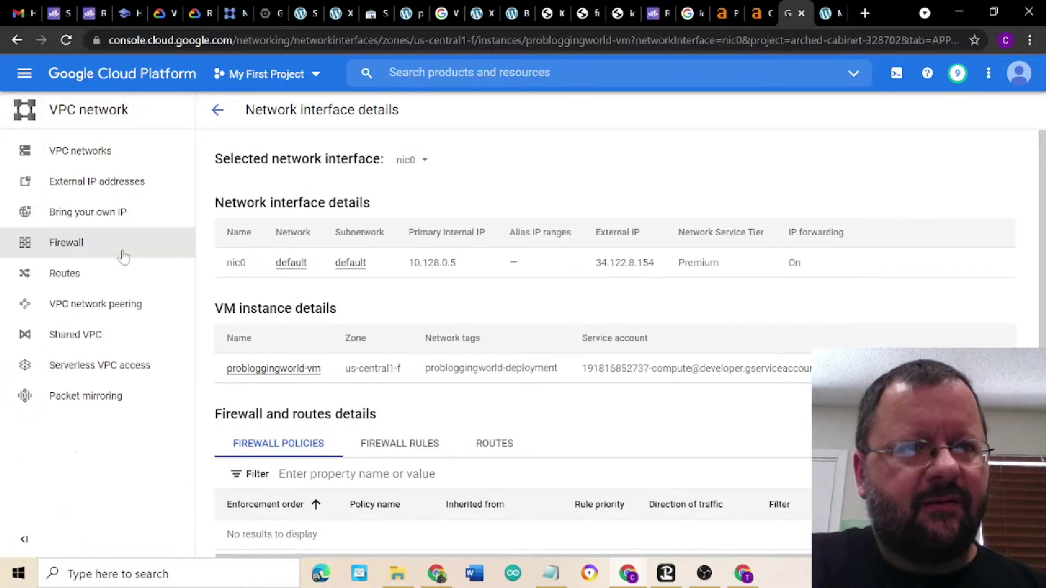
pyautogui.click(87, 187)
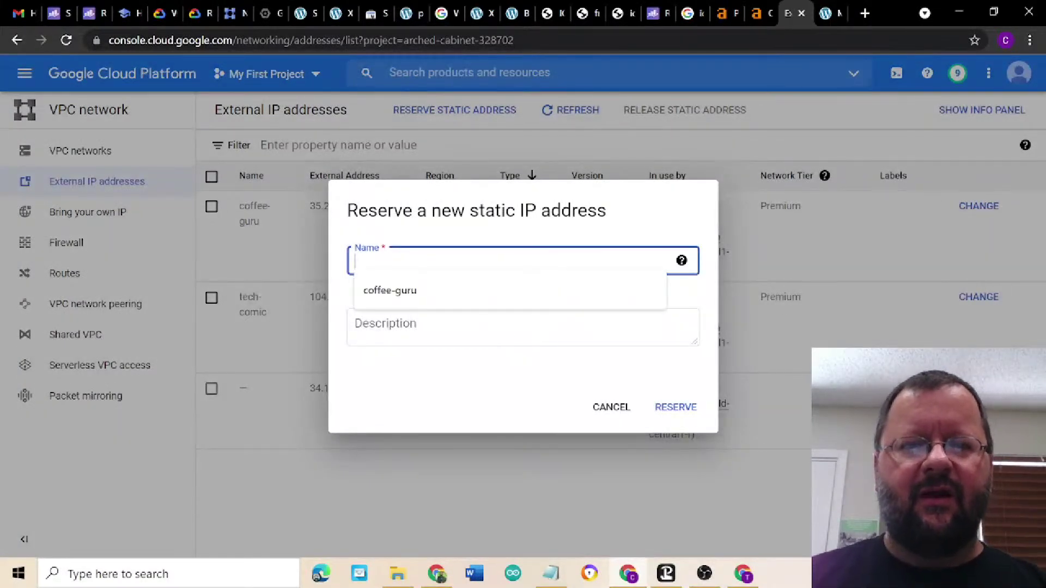
# - Reserve the external IP as a static address named 'problogging'
pyautogui.write('problogging')
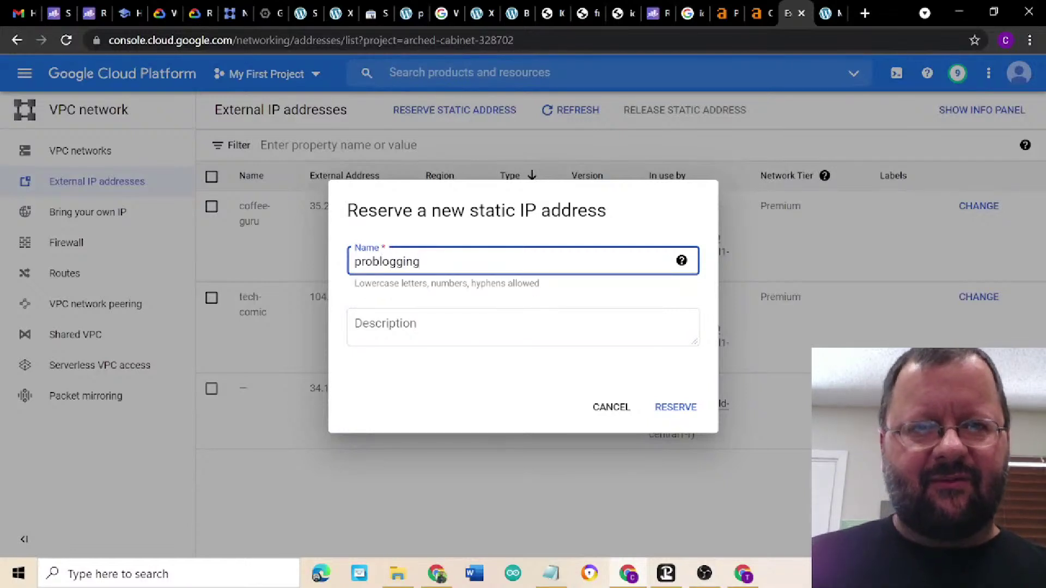
pyautogui.click(535, 331)
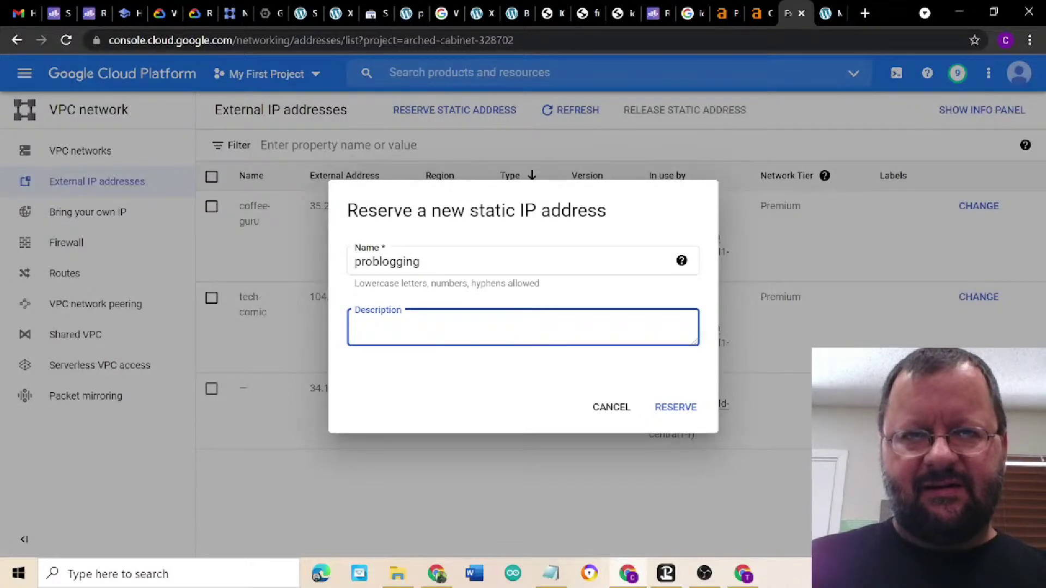
pyautogui.click(675, 407)
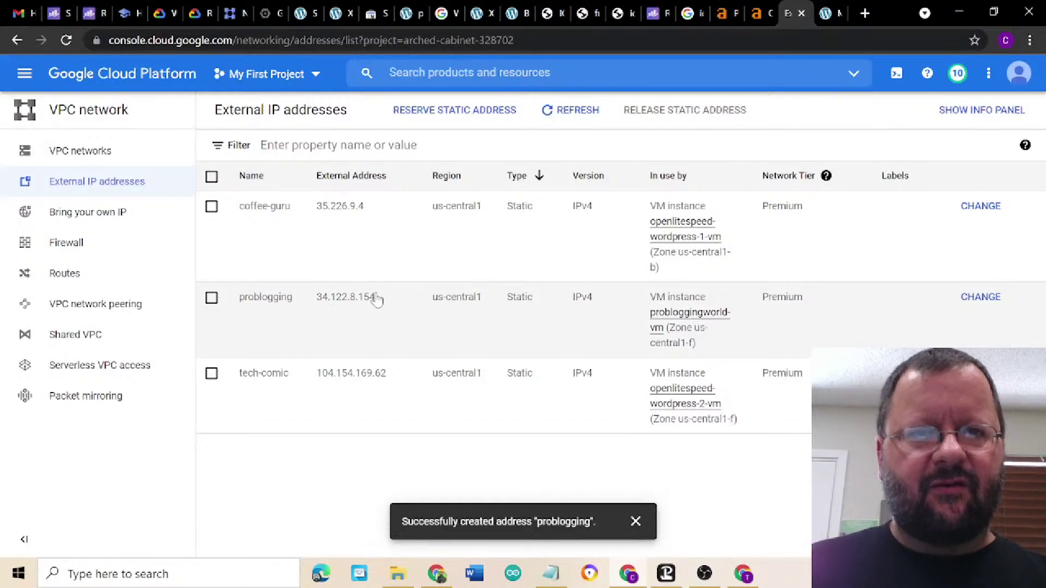
# - Copy 34.122.8.154 to the clipboard and return to the domain's DNS settings
pyautogui.moveTo(379, 302); pyautogui.dragTo(318, 301)
pyautogui.hotkey('ctrl', 'c')
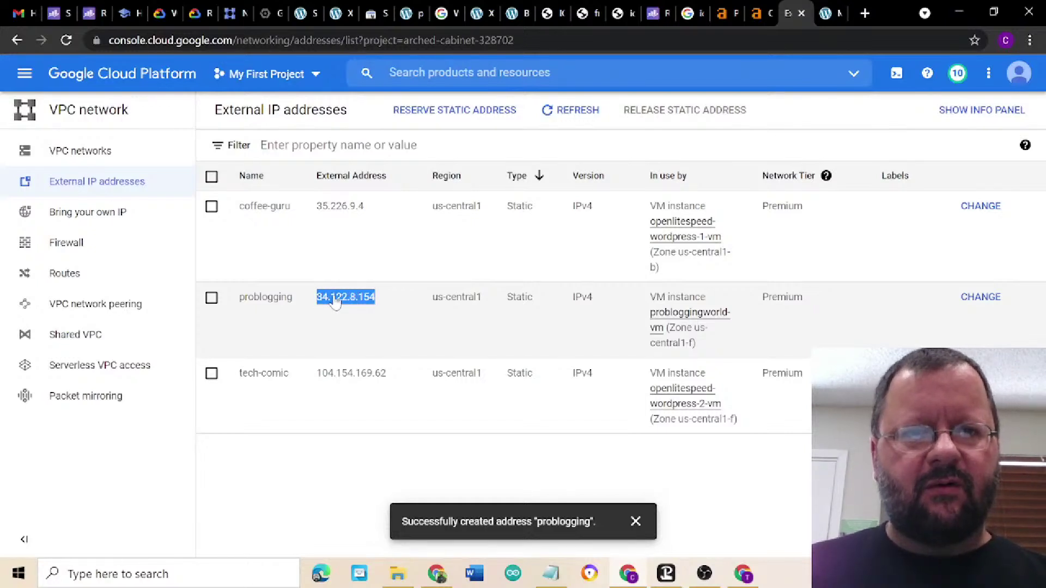
pyautogui.rightClick(332, 300)
pyautogui.click(353, 311)
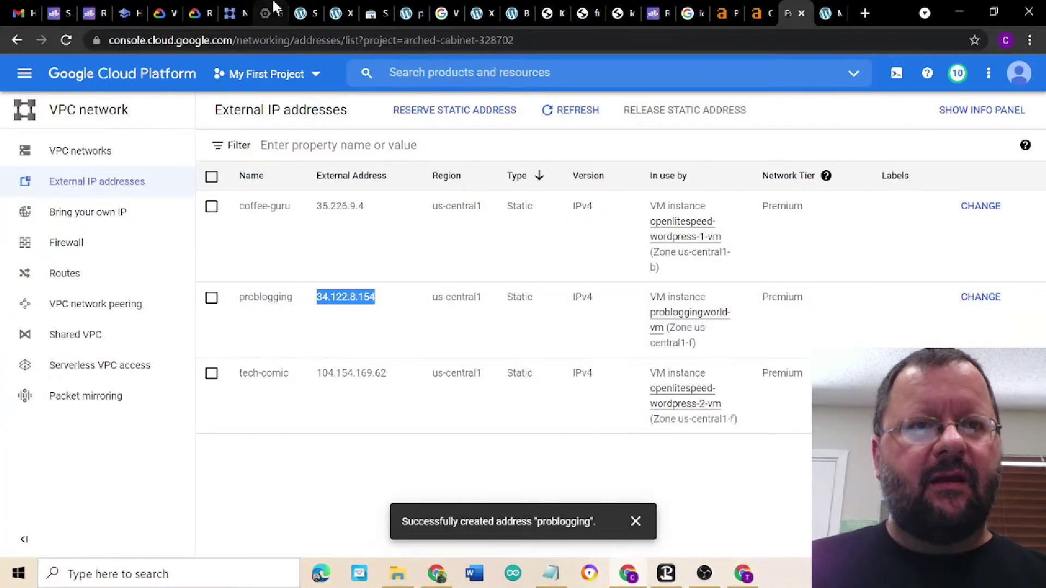
pyautogui.click(438, 575)
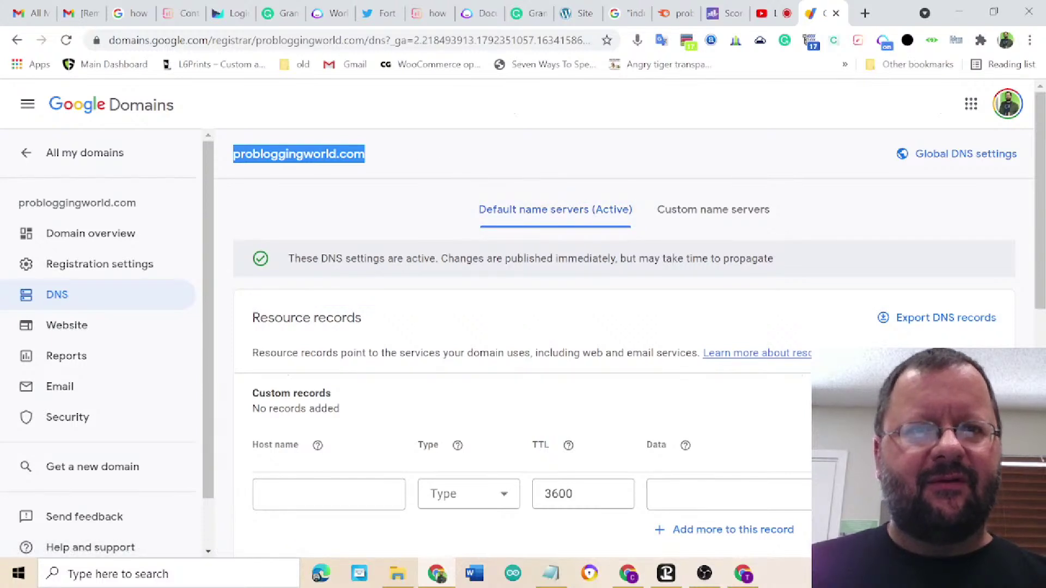
pyautogui.click(439, 148)
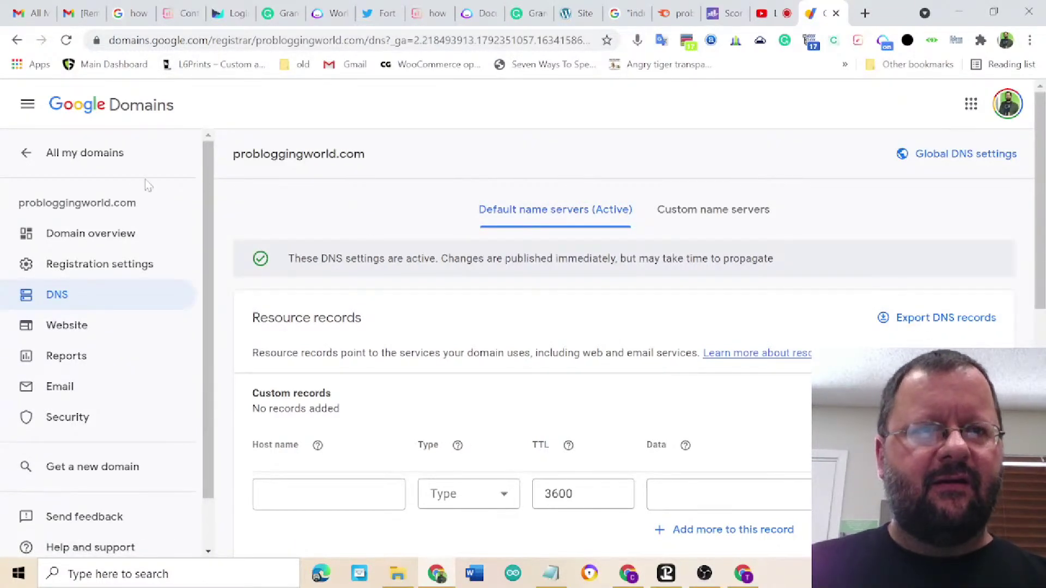
pyautogui.click(28, 108)
pyautogui.click(28, 106)
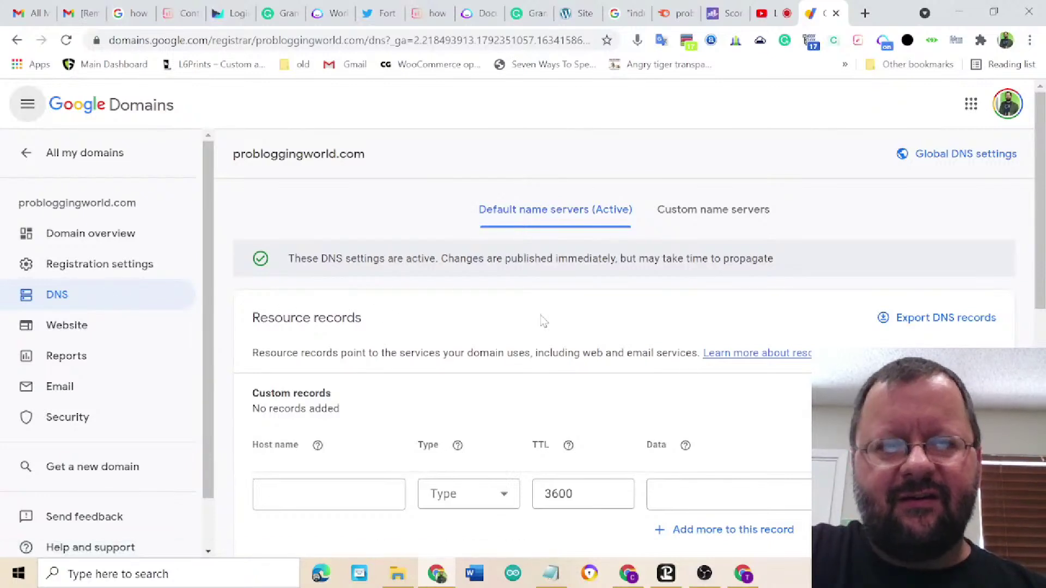
pyautogui.scroll(-3, 542, 321)
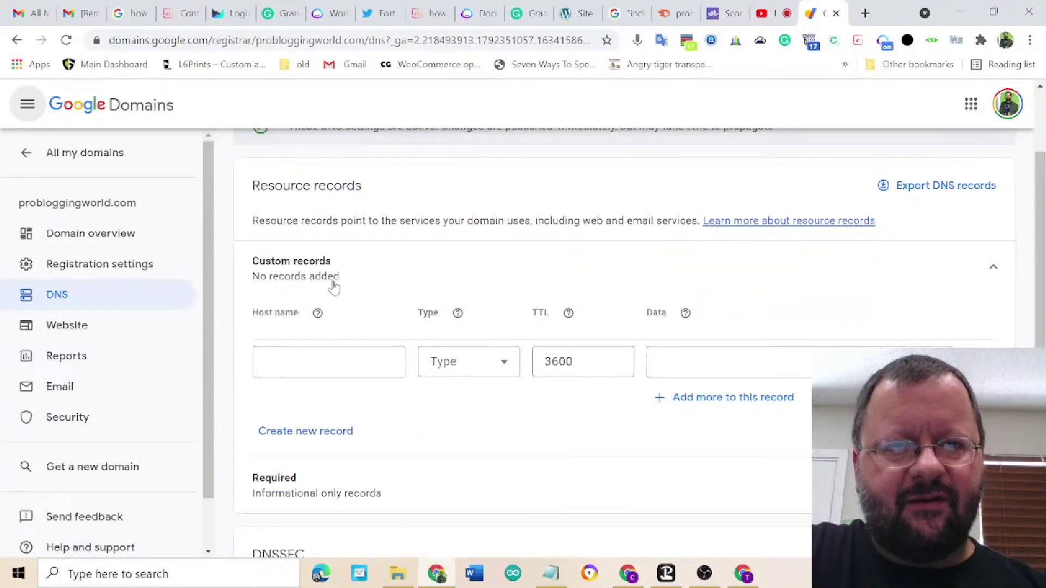
# - Fill in a new custom record of type A with data 34.122.8.154
pyautogui.click(327, 362)
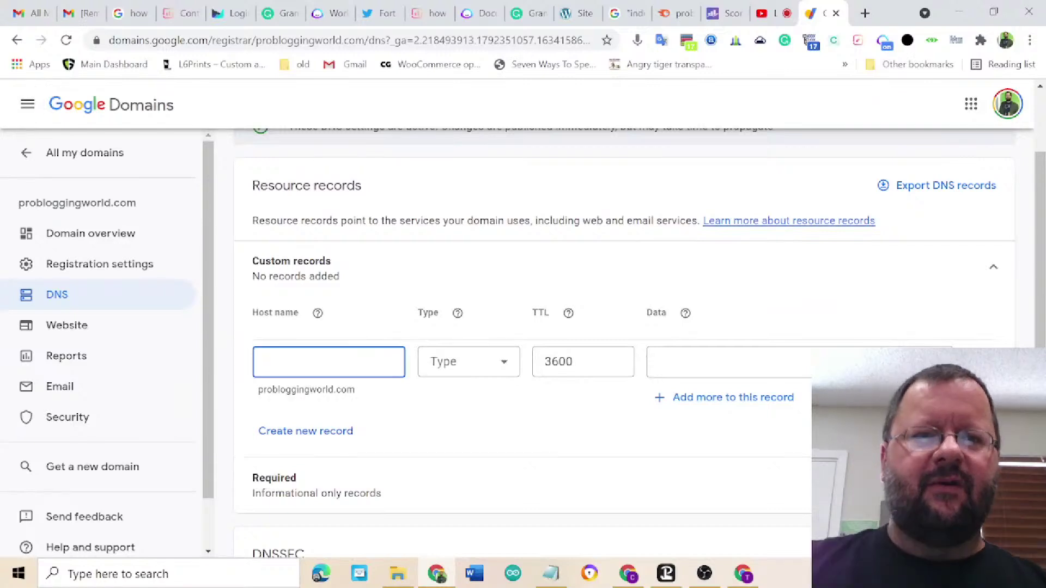
pyautogui.click(456, 372)
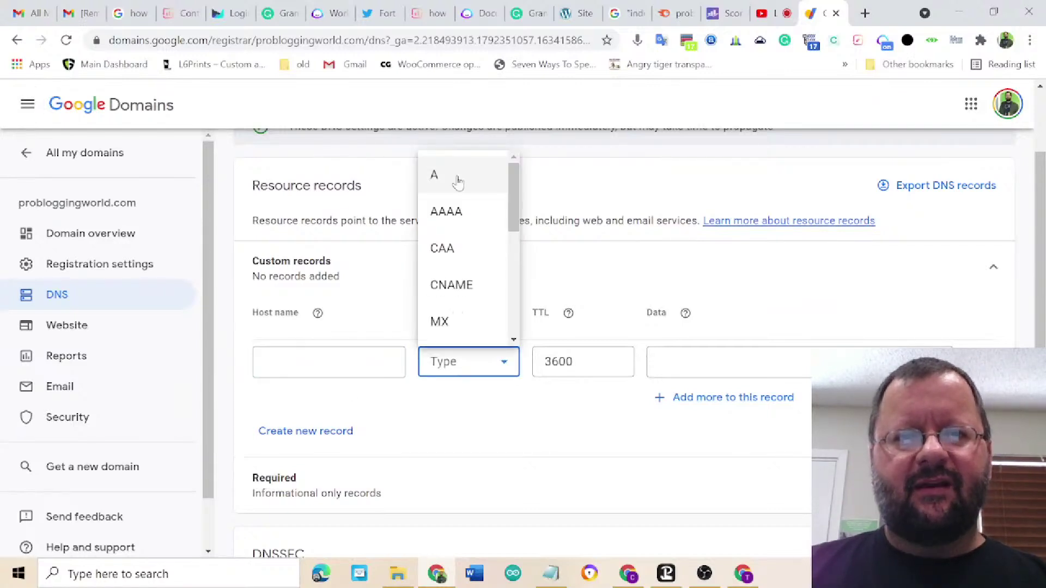
pyautogui.click(455, 175)
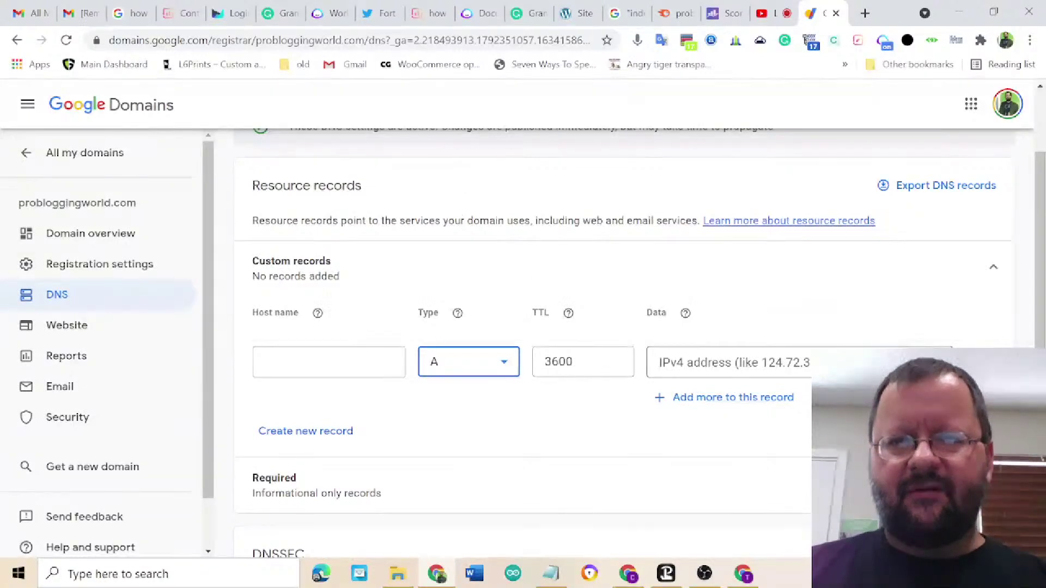
pyautogui.click(660, 362)
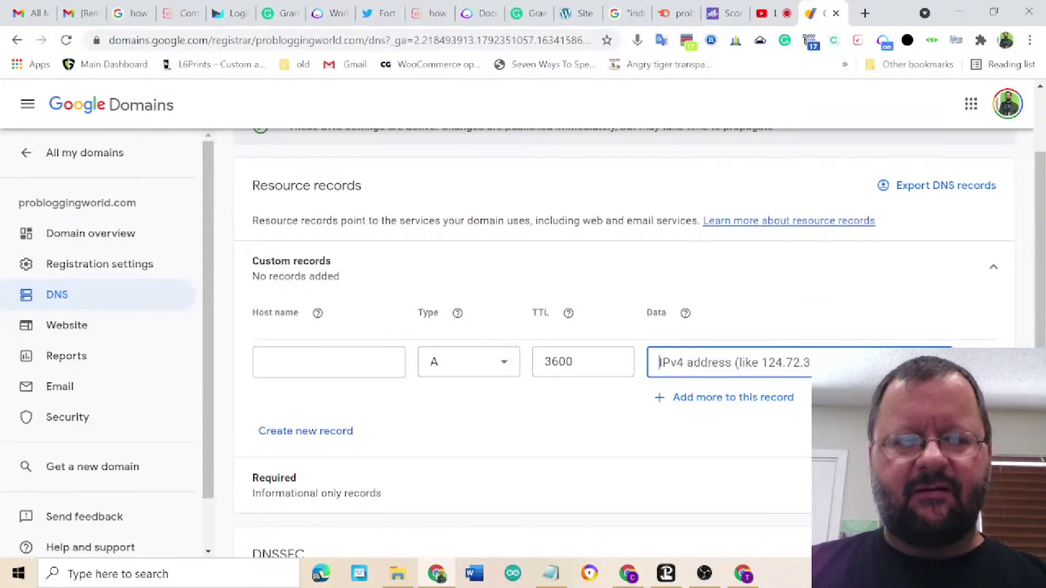
pyautogui.hotkey('ctrl', 'v')
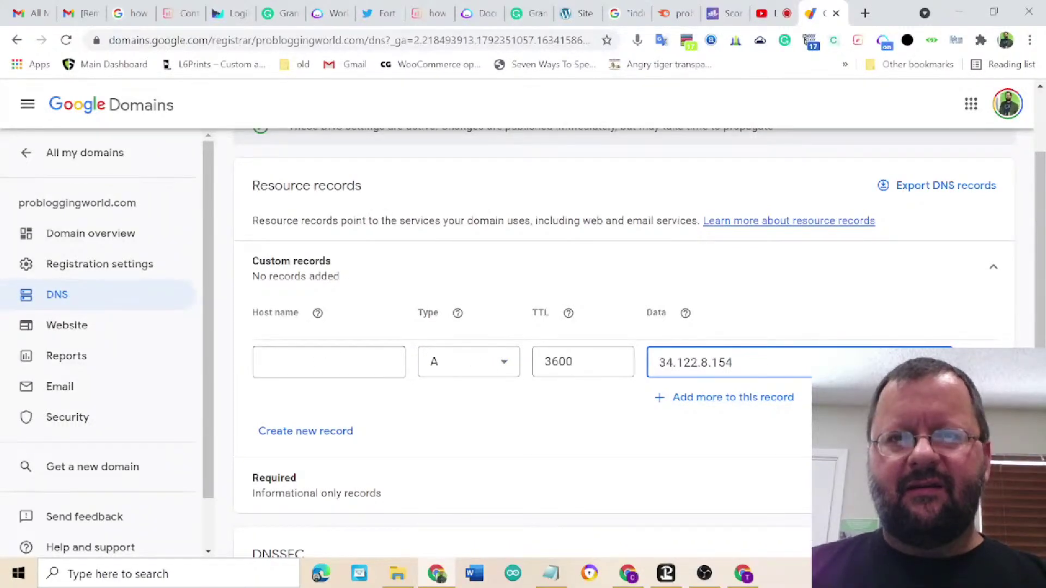
pyautogui.click(329, 362)
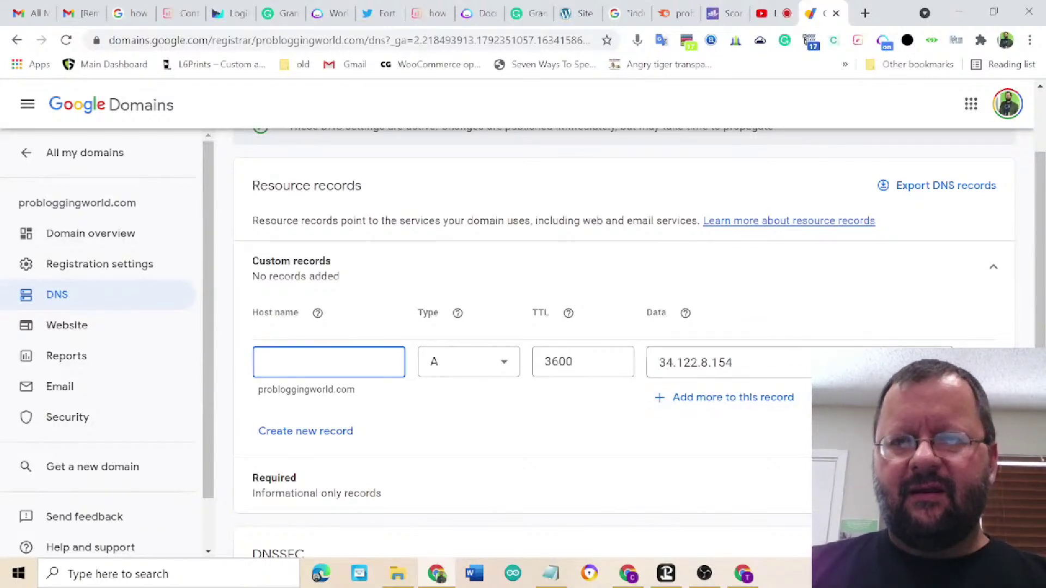
# - Add a 'www' A record pointing to 34.122.8.154 alongside the root record
pyautogui.click(306, 432)
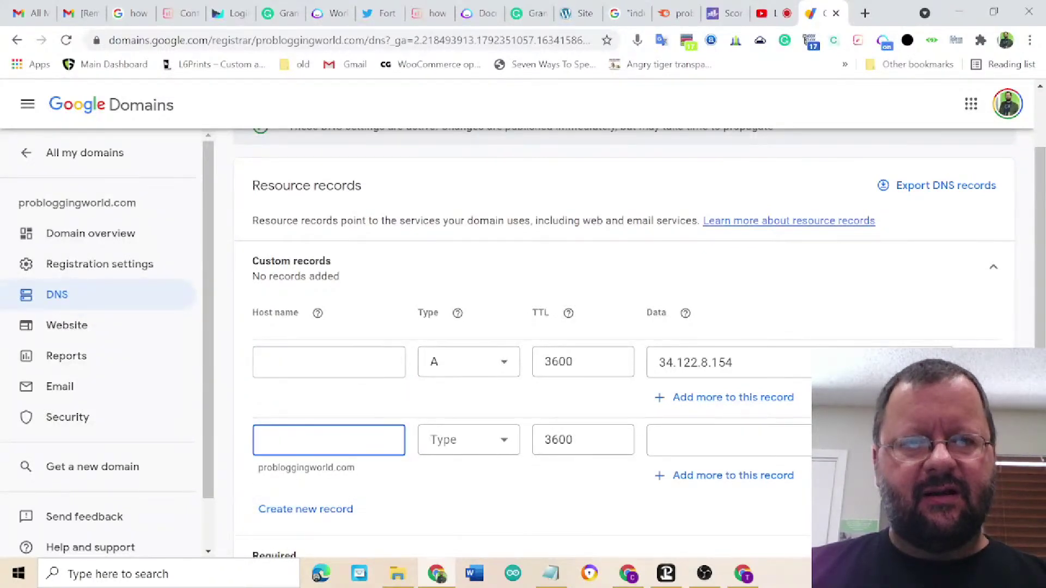
pyautogui.write('www')
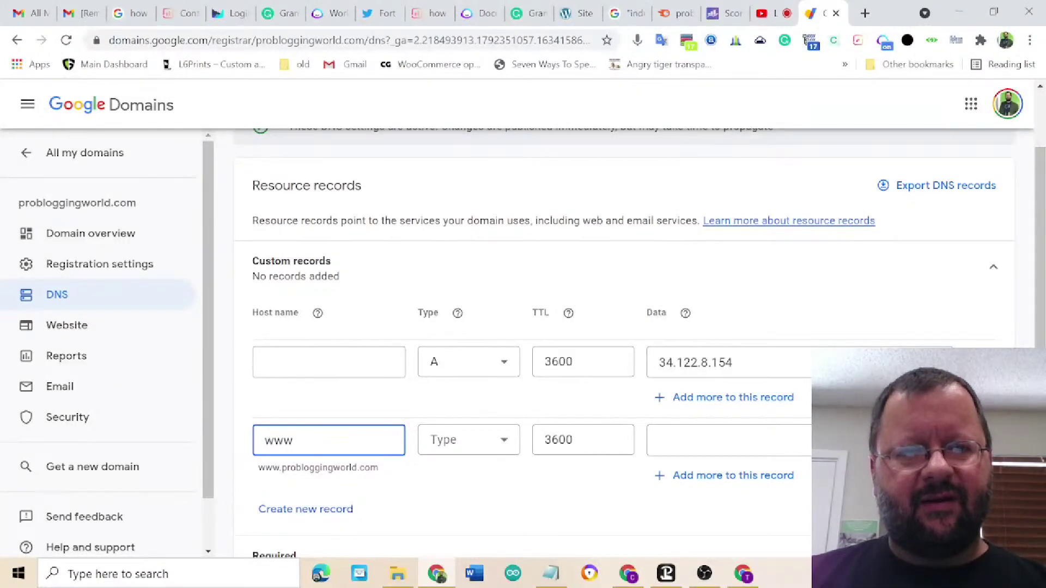
pyautogui.click(495, 439)
pyautogui.click(473, 260)
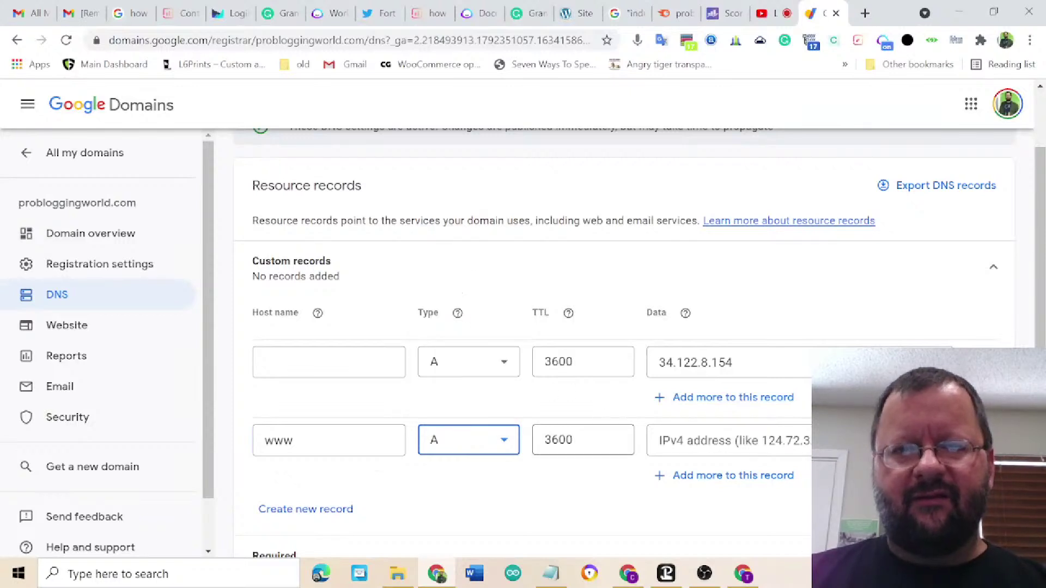
pyautogui.click(730, 440)
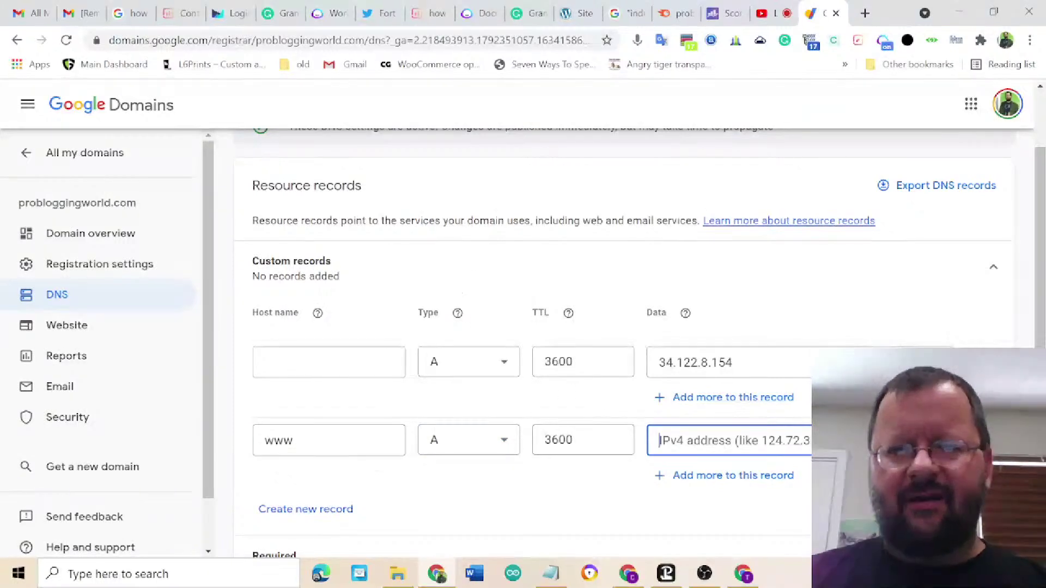
pyautogui.rightClick(730, 440)
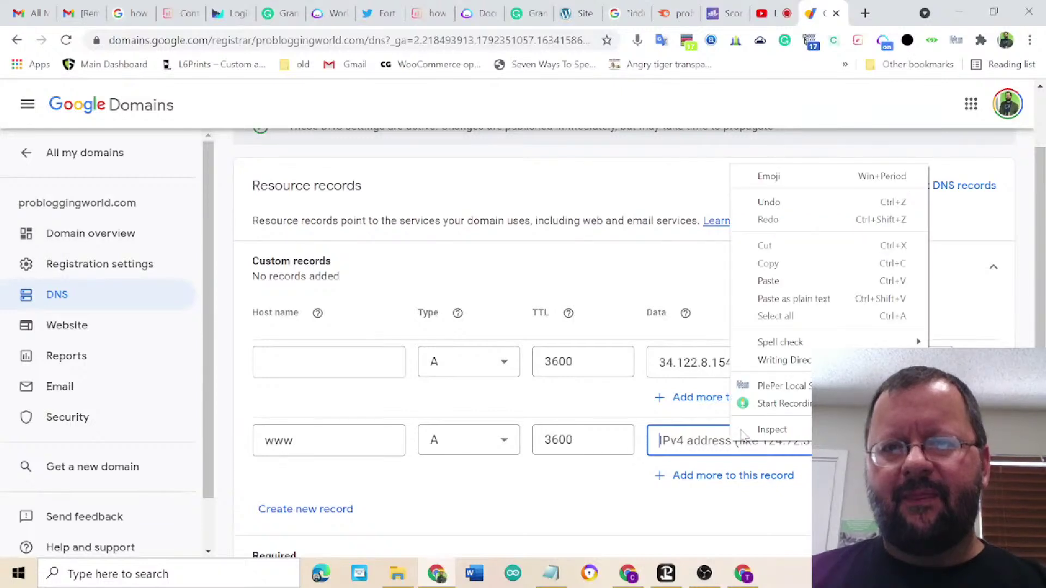
pyautogui.click(768, 281)
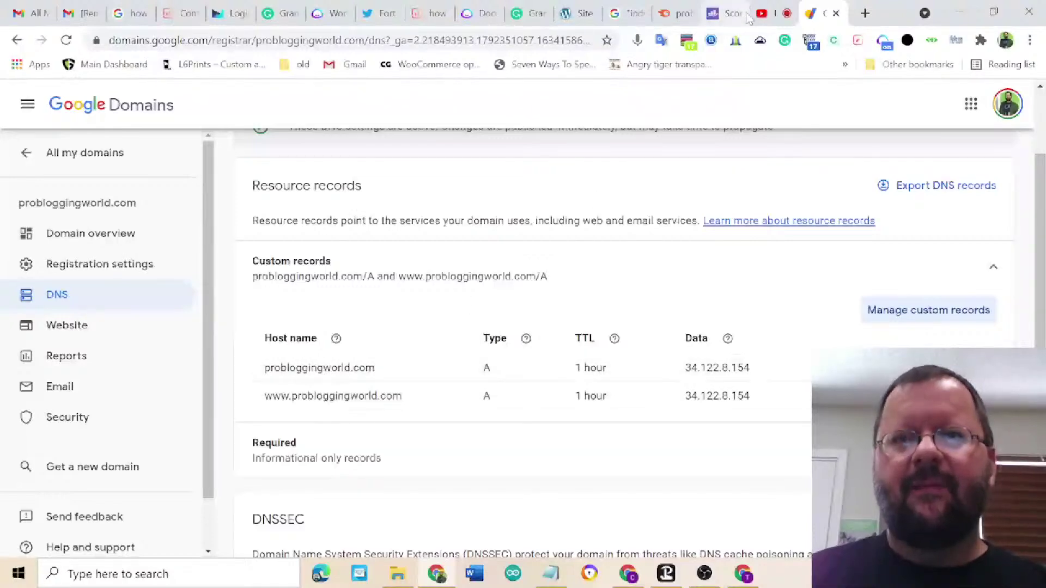
pyautogui.click(744, 575)
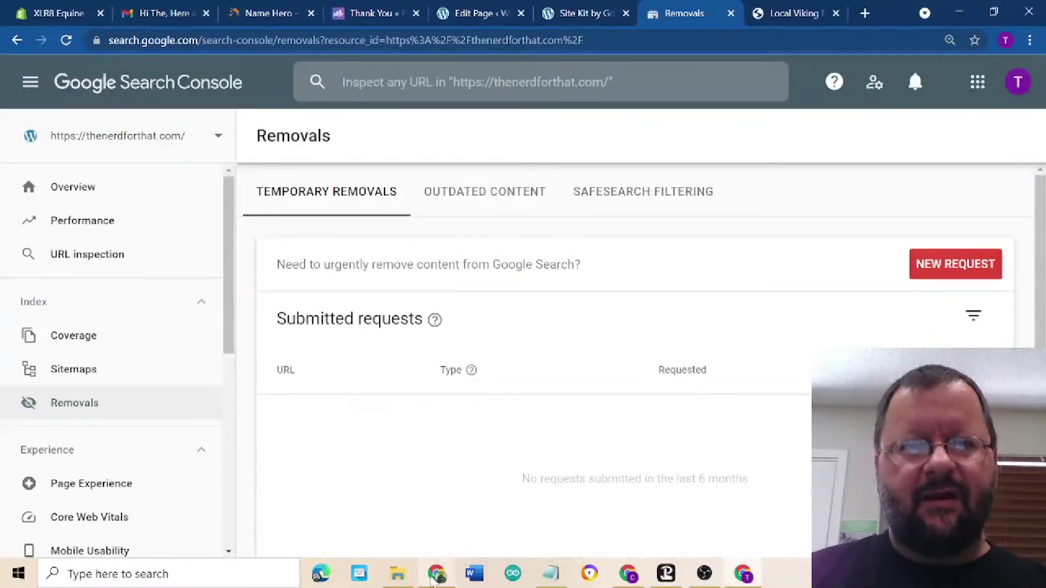
# - Return to the Cloud console and open probloggingworld-vm via Compute Engine > VM instances
pyautogui.click(436, 574)
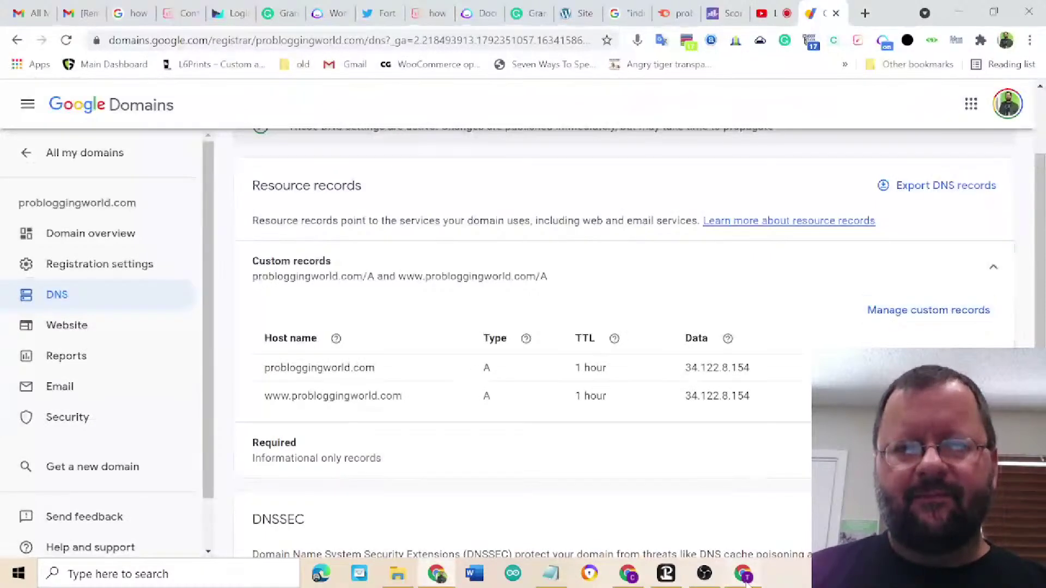
pyautogui.click(741, 575)
pyautogui.click(629, 578)
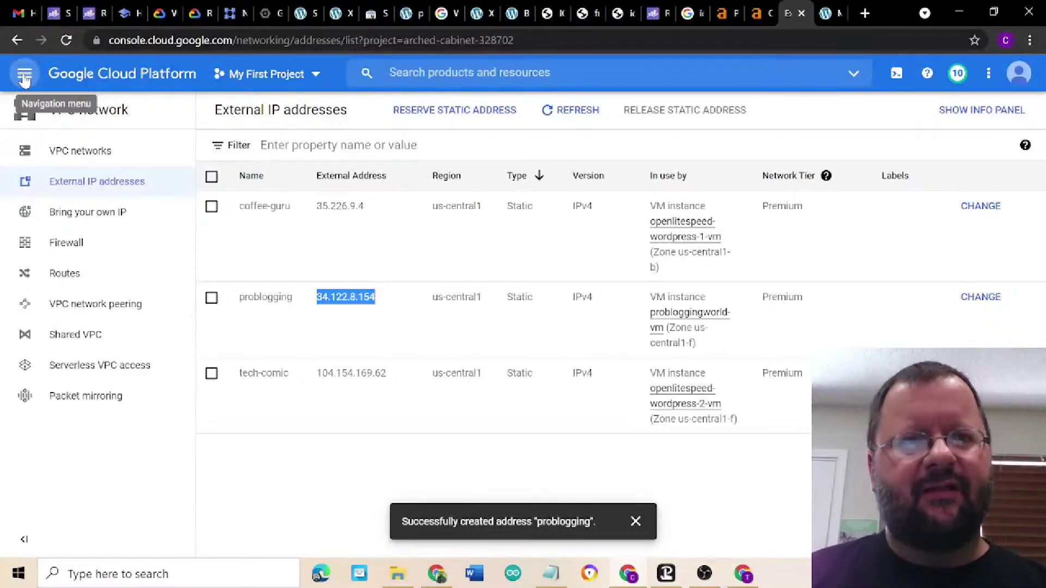
pyautogui.click(24, 77)
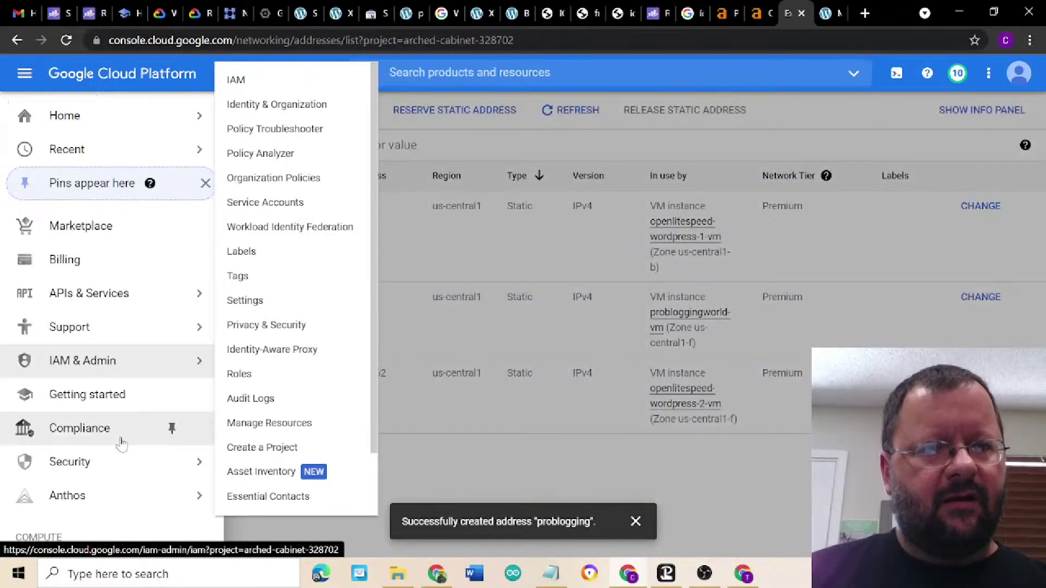
pyautogui.scroll(-2, 120, 436)
pyautogui.scroll(-1, 121, 444)
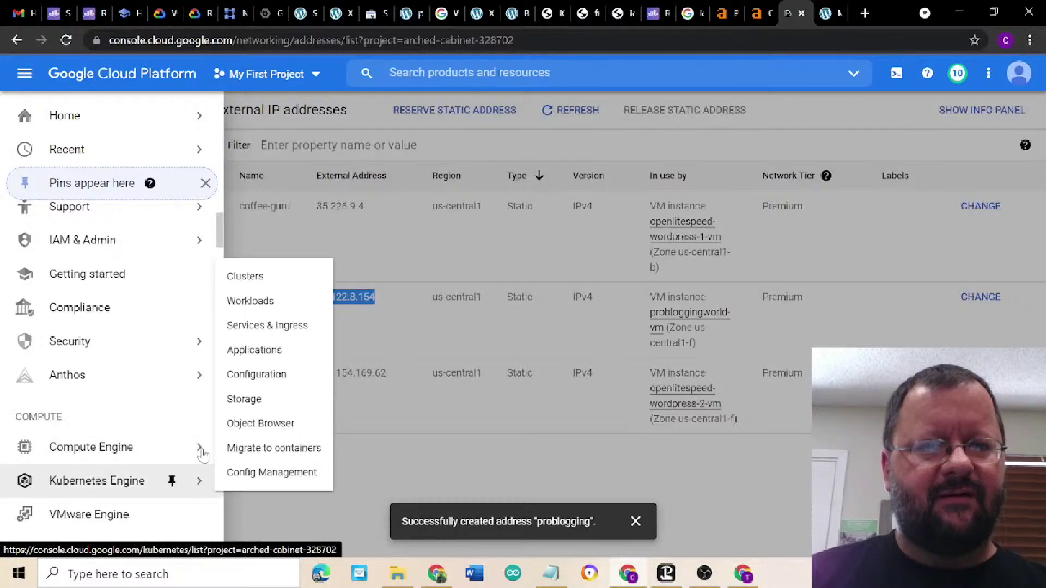
pyautogui.moveTo(202, 454)
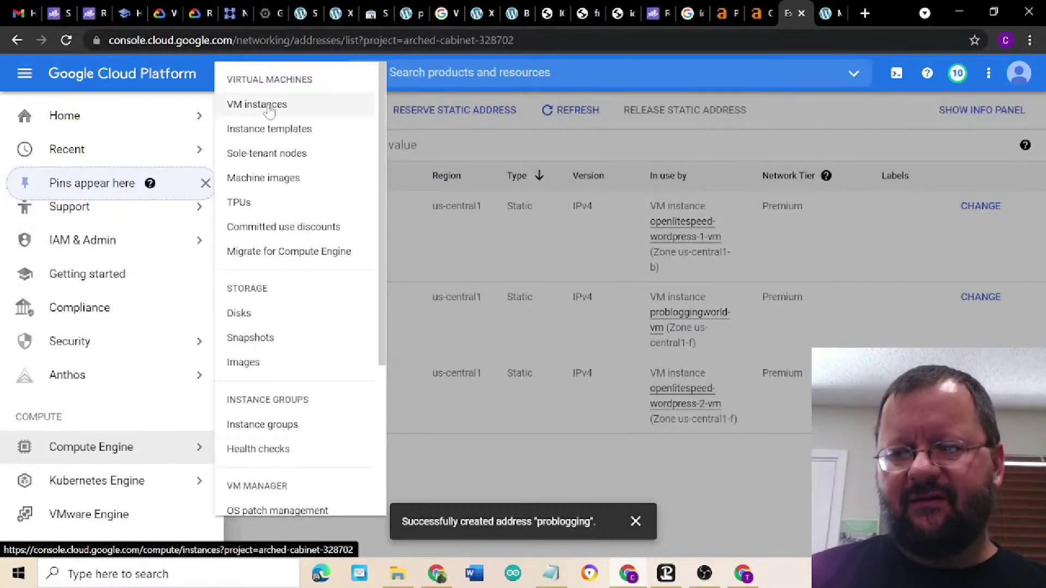
pyautogui.click(269, 109)
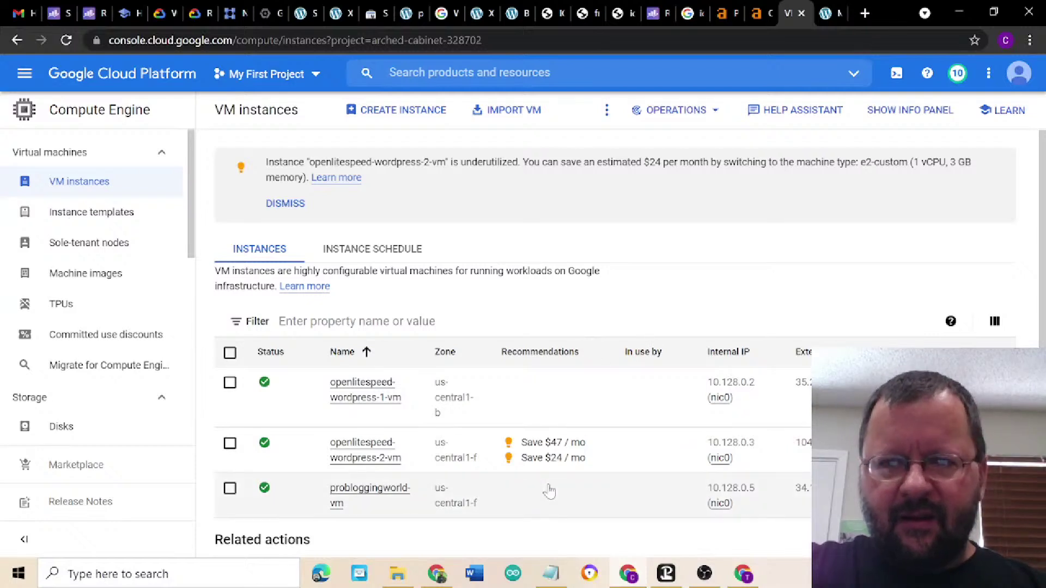
pyautogui.click(365, 497)
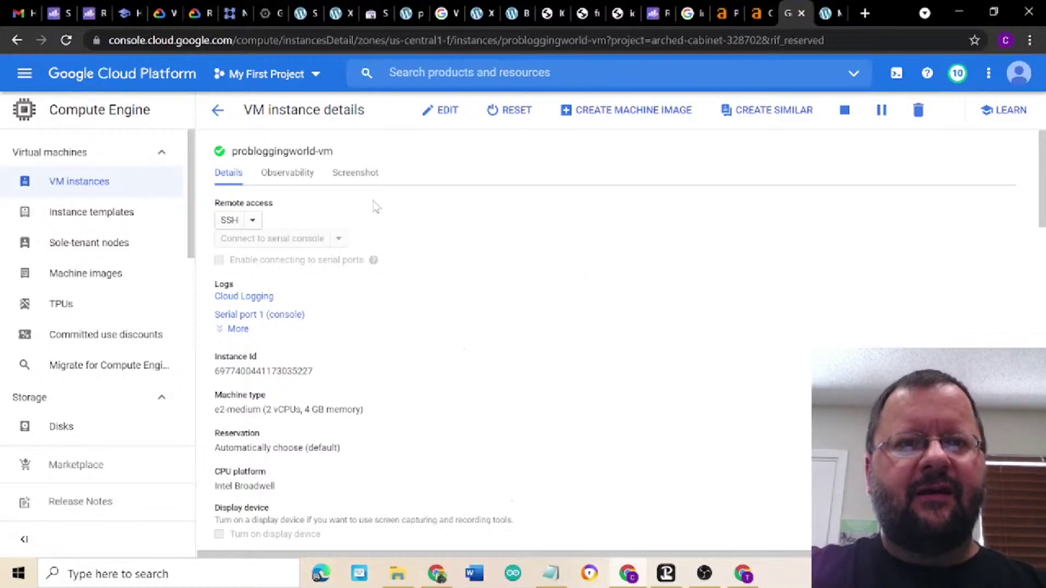
# - Start an SSH session to probloggingworld-vm from its details page
pyautogui.click(229, 220)
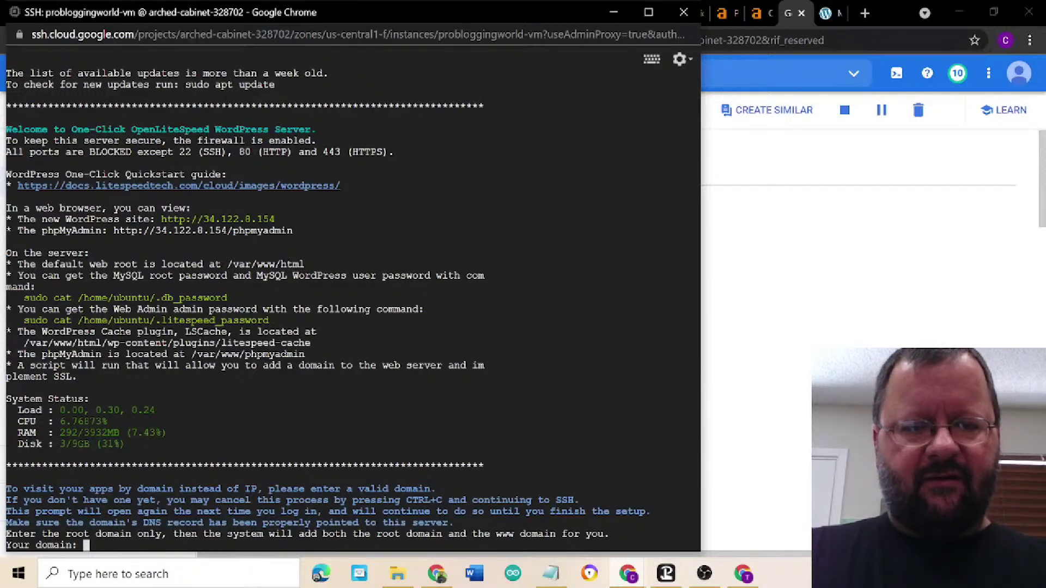
# - Enter probloggingworld.com at the setup script's domain prompt, then return to the VM details page
pyautogui.write('pro')
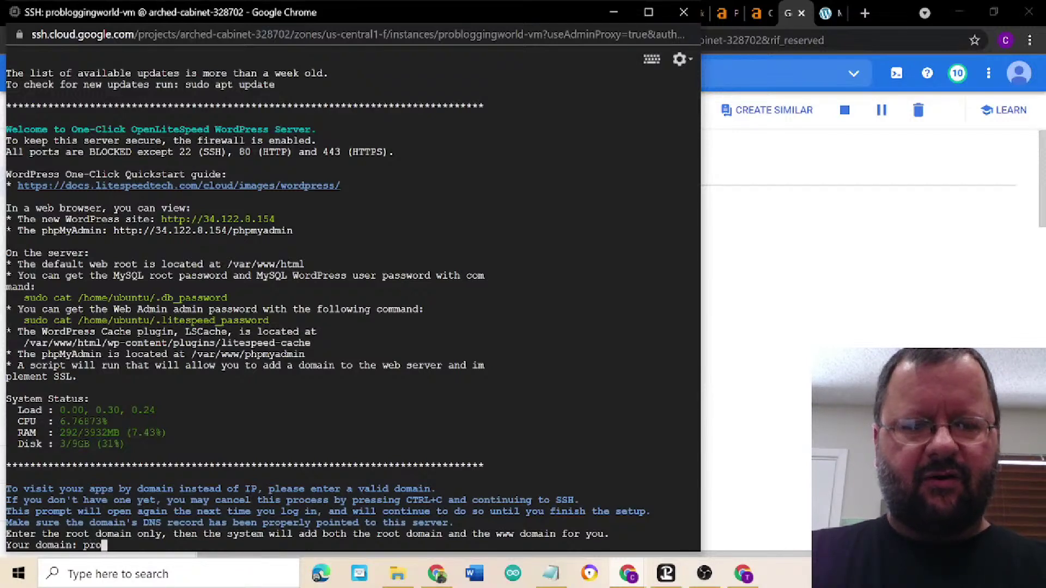
pyautogui.write('bl')
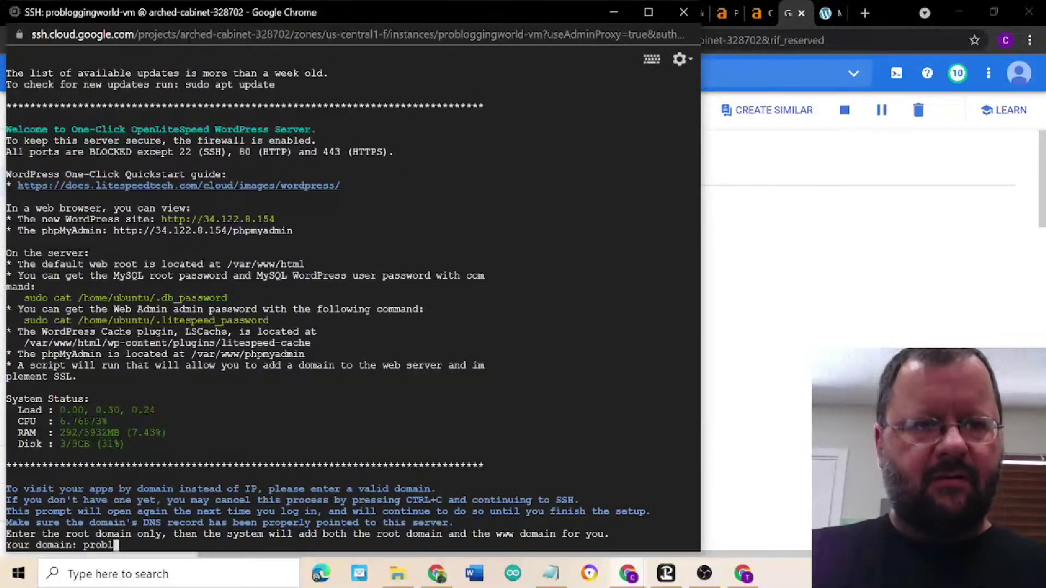
pyautogui.write('ogg')
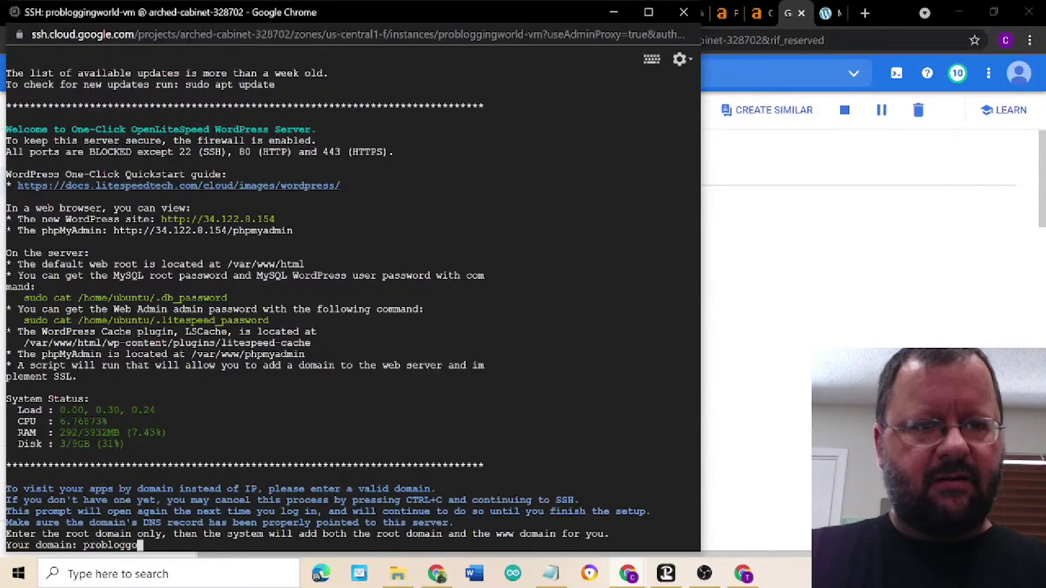
pyautogui.write('ingwor')
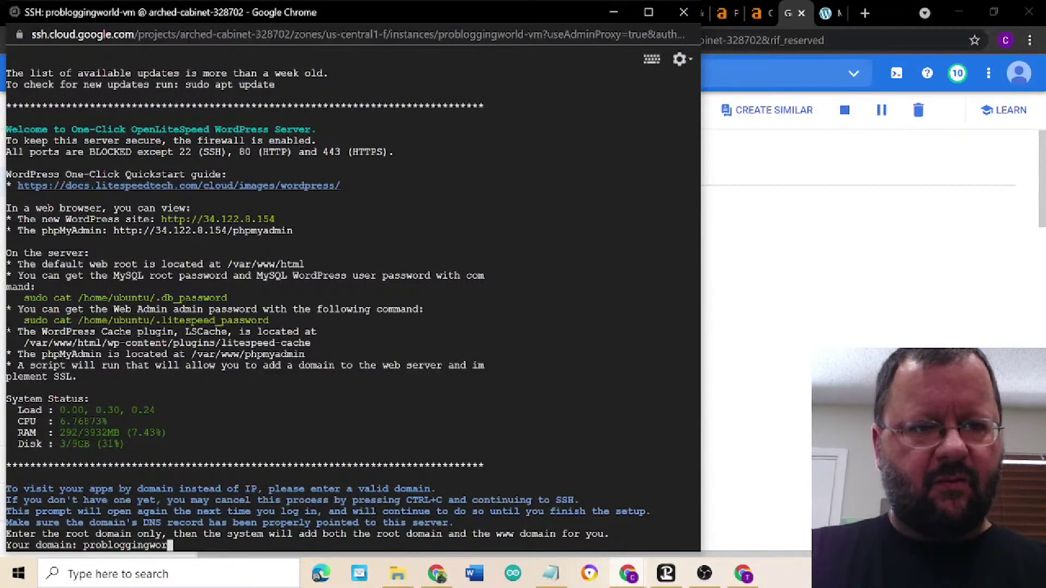
pyautogui.write('ld.com')
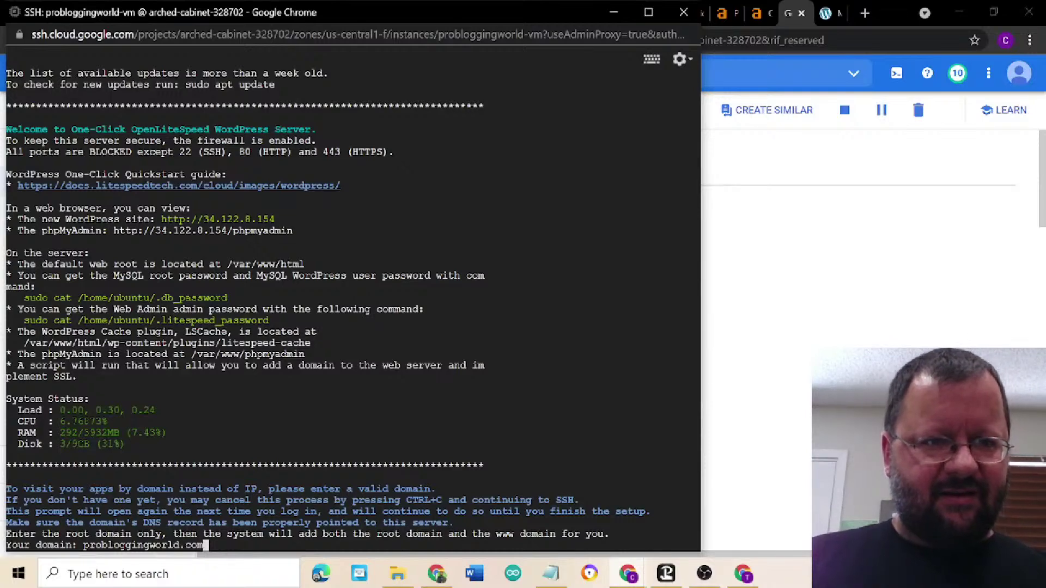
pyautogui.click(750, 274)
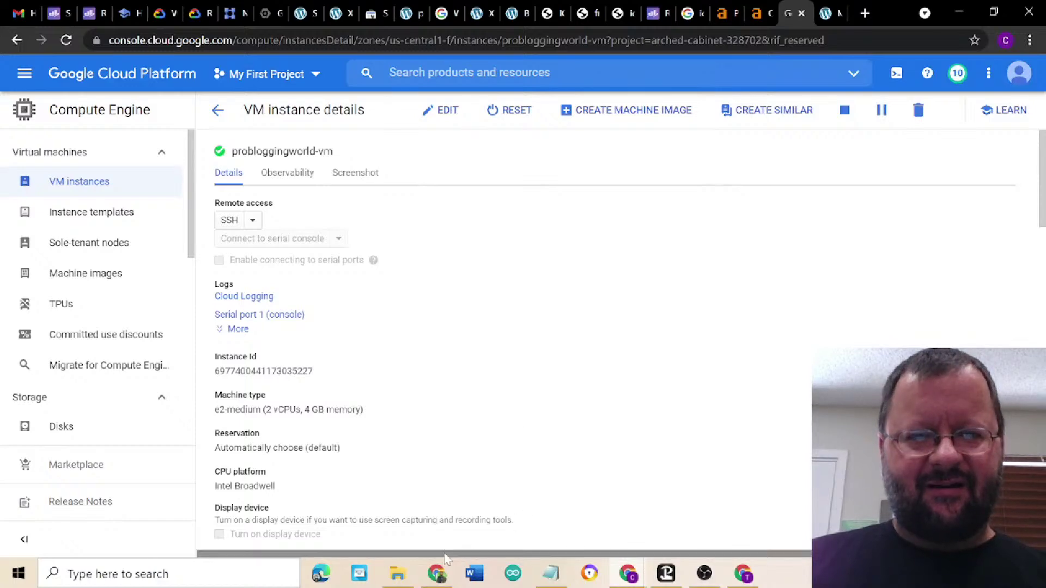
pyautogui.click(437, 574)
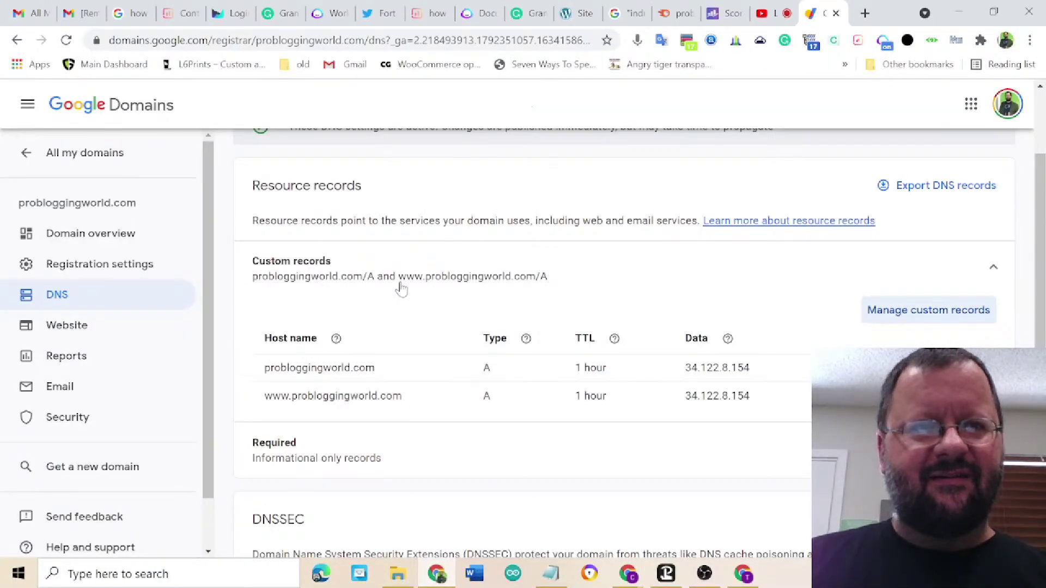
pyautogui.scroll(3, 537, 259)
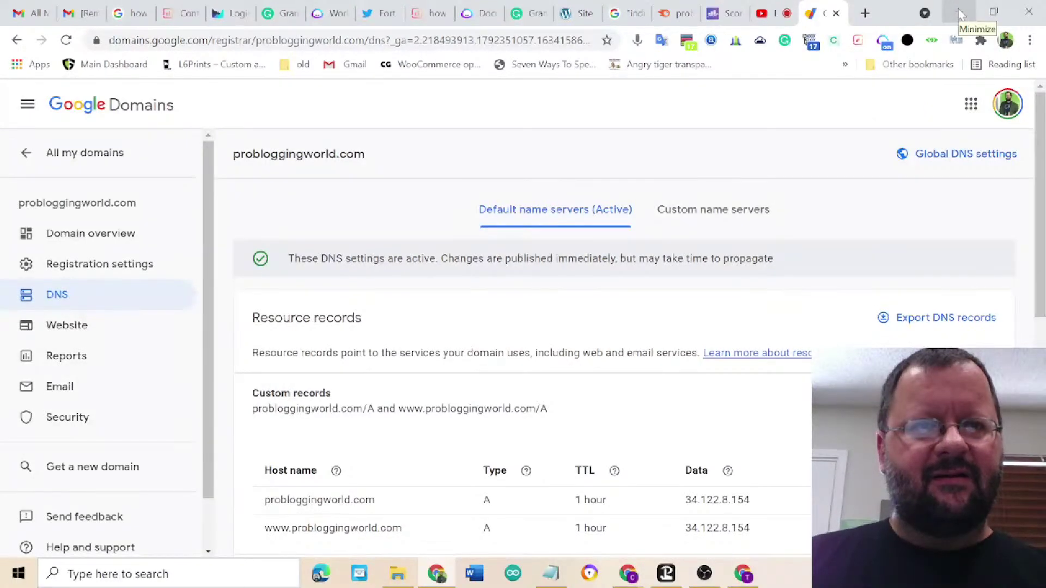
pyautogui.click(960, 14)
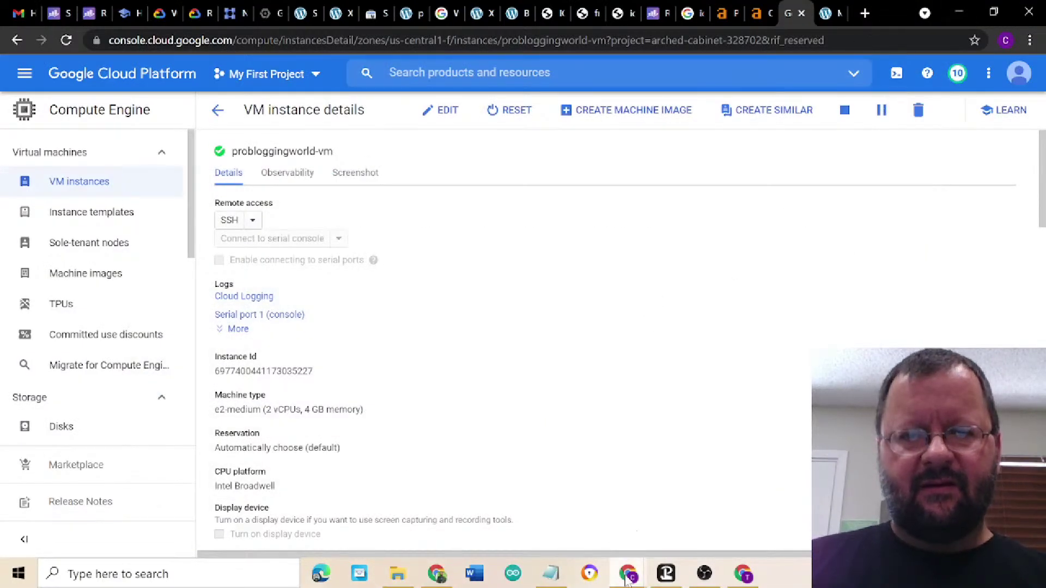
# - Submit probloggingworld.com in the SSH terminal and confirm it with 'y'
pyautogui.moveTo(627, 582)
pyautogui.click(683, 498)
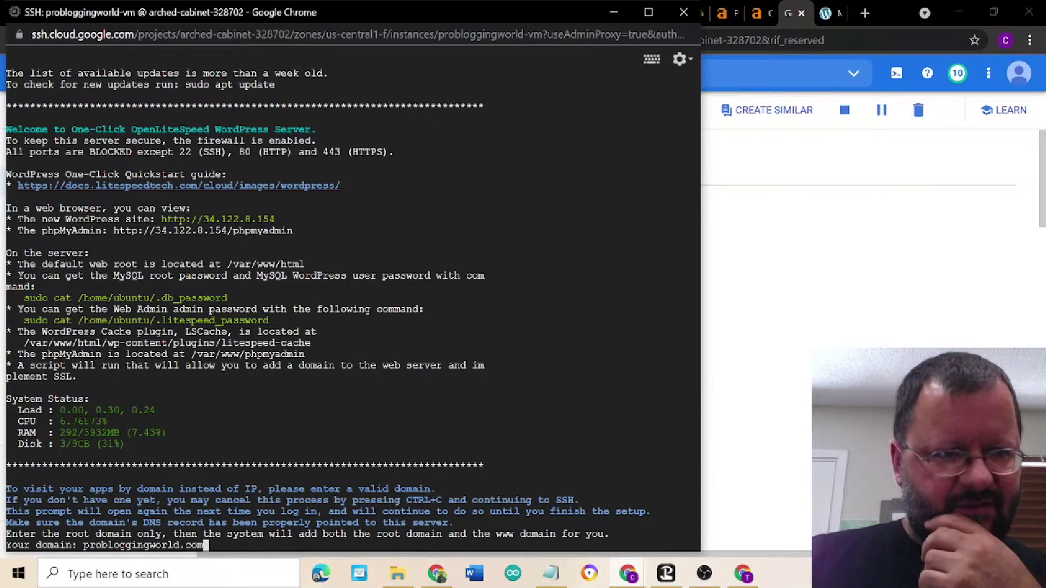
pyautogui.press('Return')
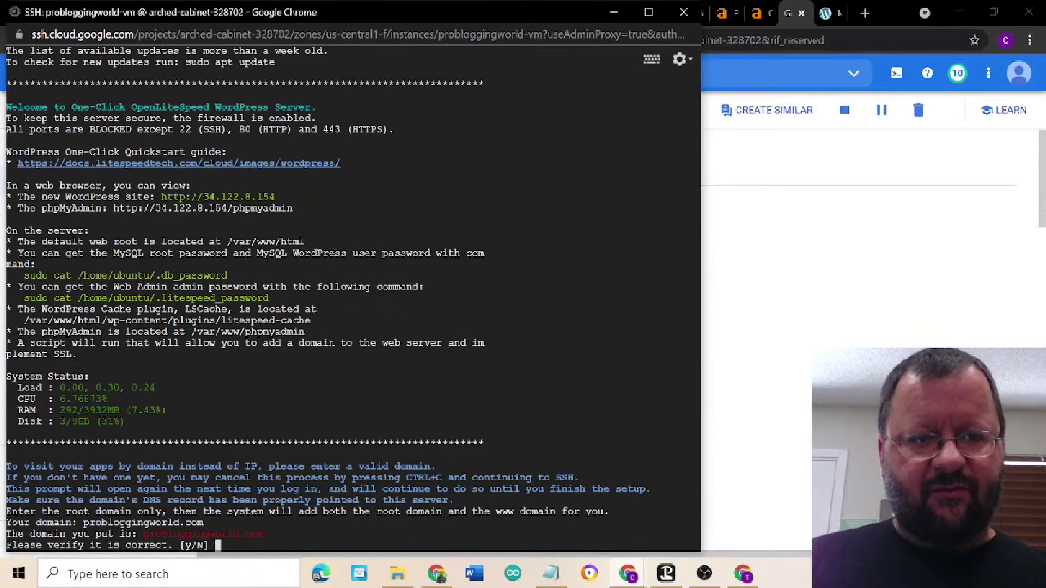
pyautogui.write('y')
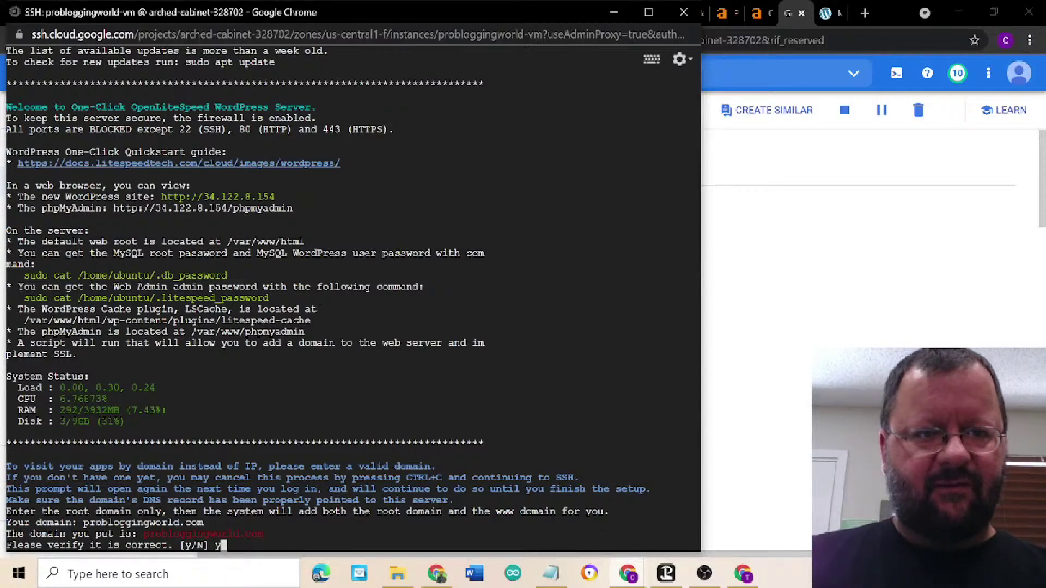
pyautogui.press('Return')
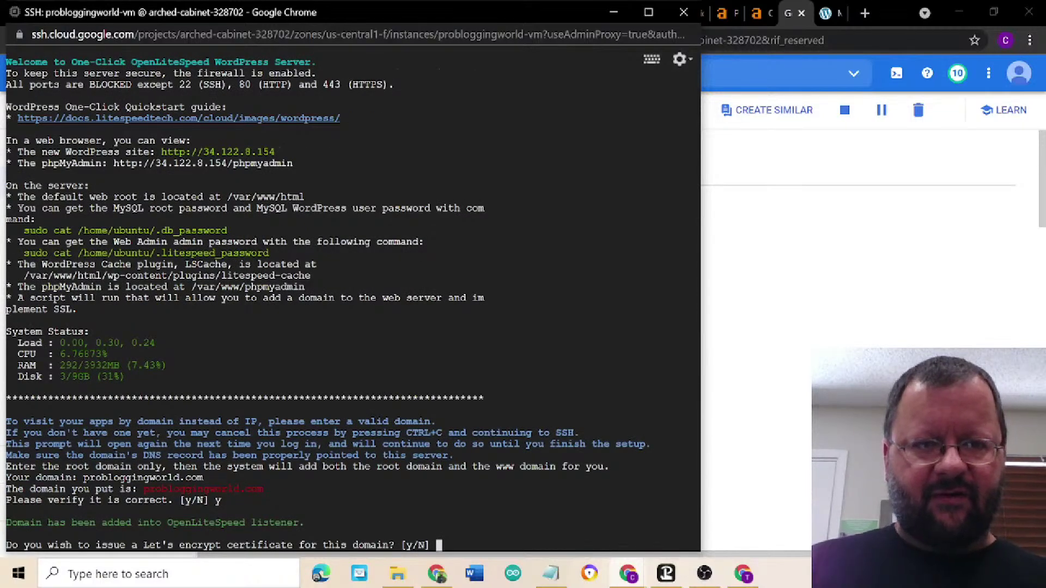
# - Answer 'y' to issue a Let's Encrypt certificate, then enter and confirm the contact e-mail address
pyautogui.write('y')
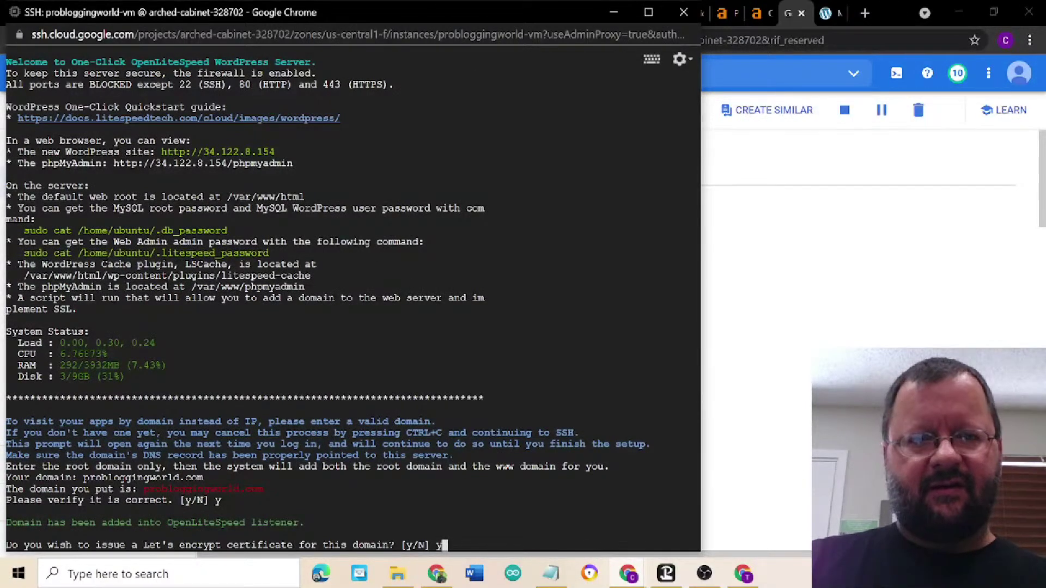
pyautogui.press('Return')
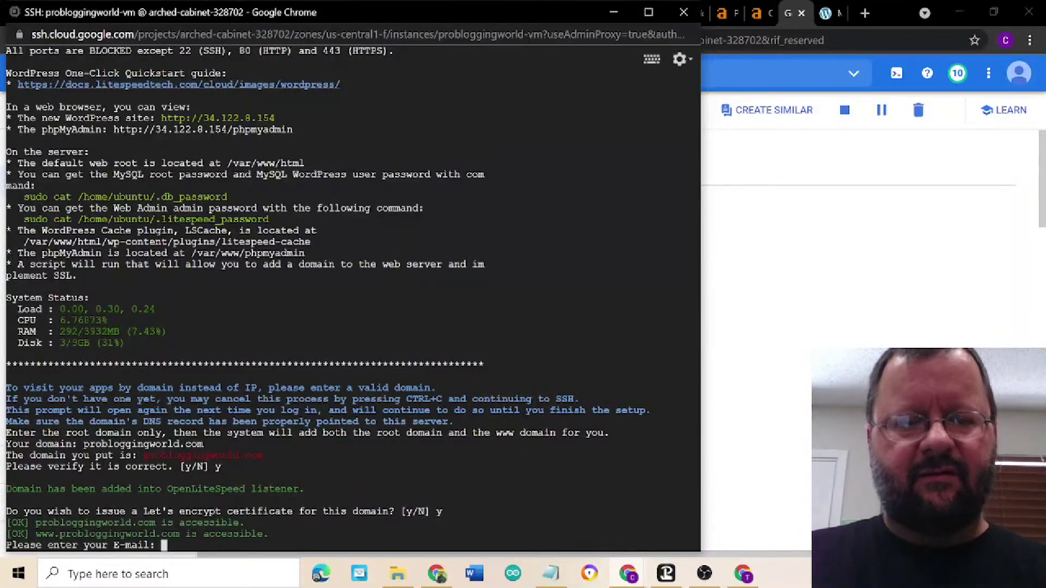
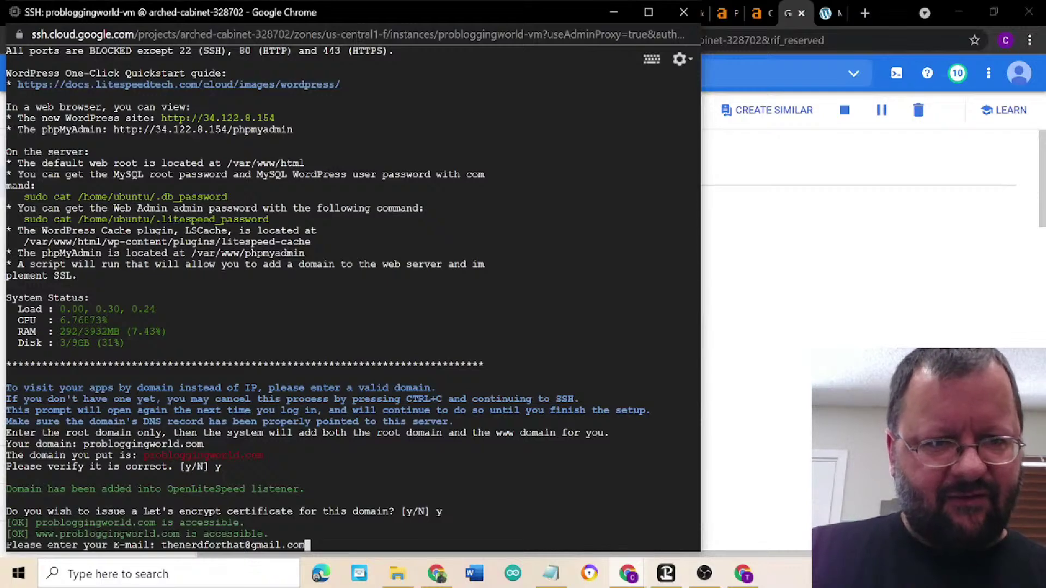
pyautogui.press('Return')
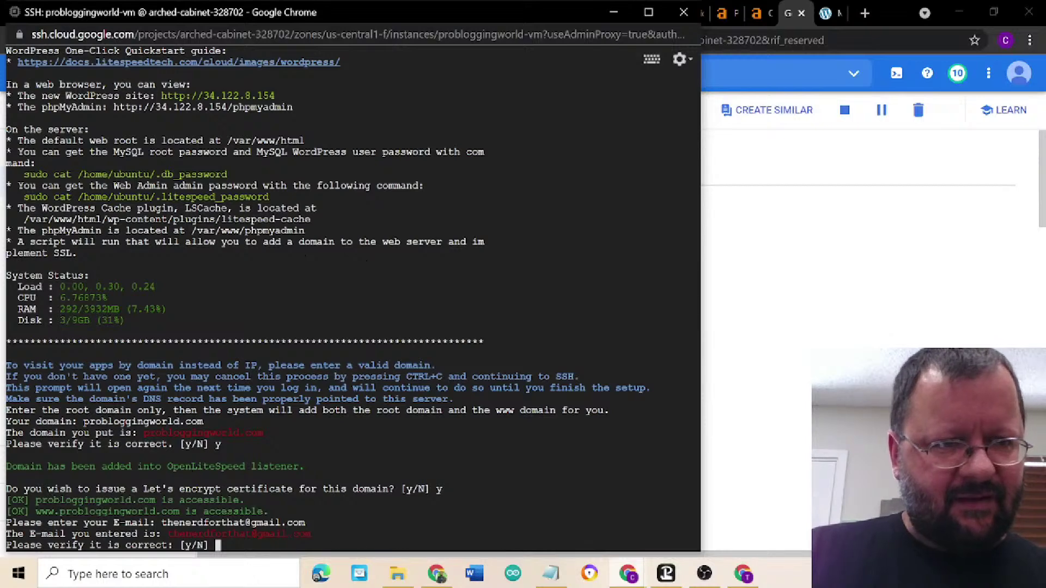
pyautogui.write('y')
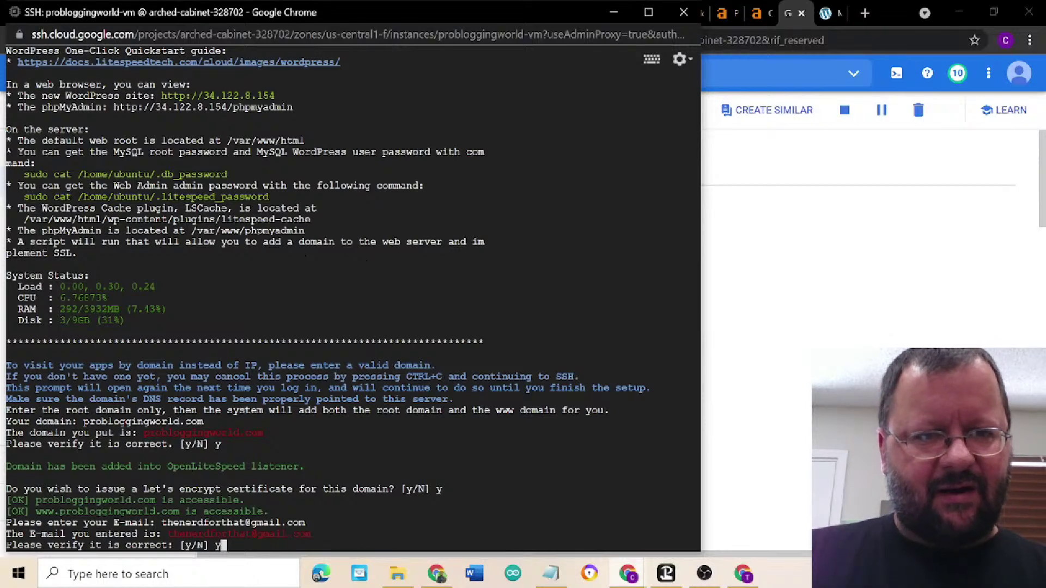
pyautogui.press('Return')
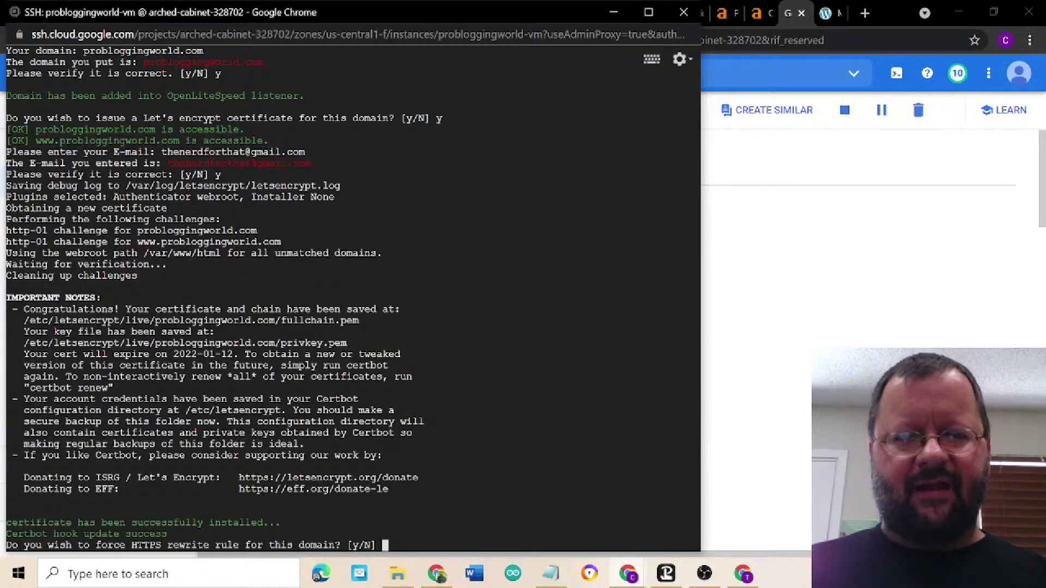
# - Confirm forcing the HTTPS rewrite rule for probloggingworld.com and start a system update
pyautogui.write('y')
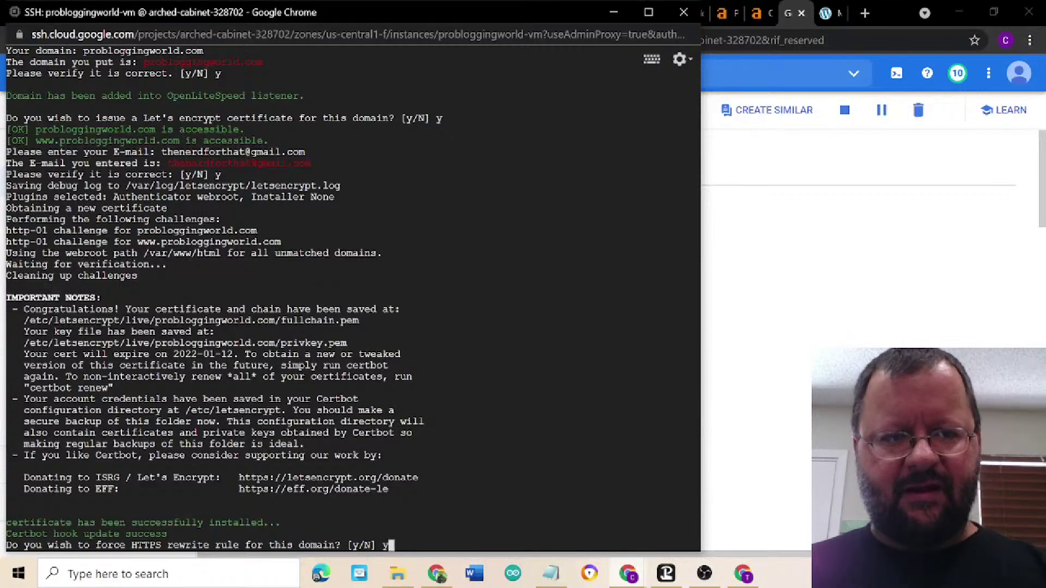
pyautogui.press('Return')
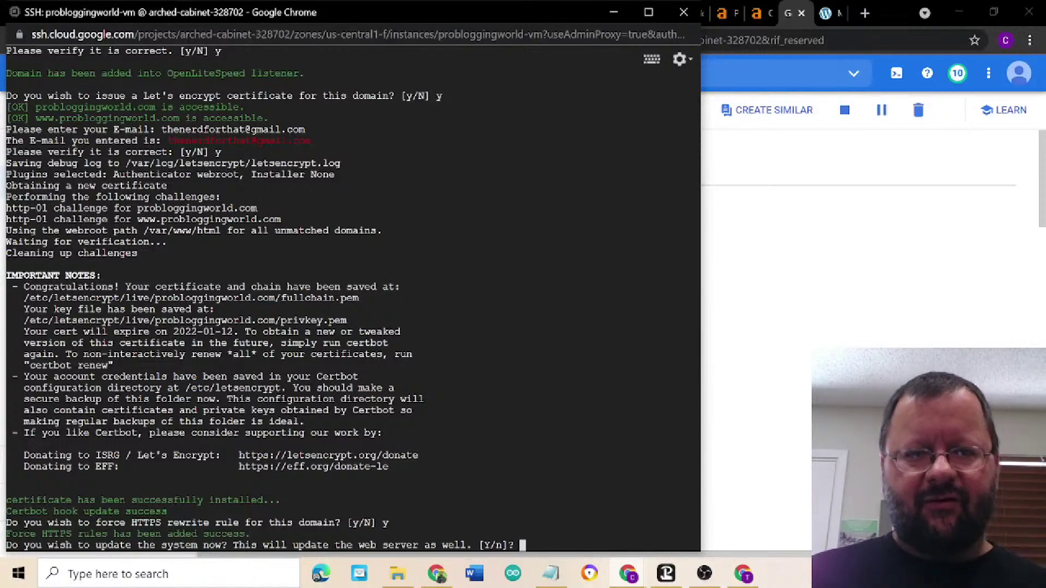
pyautogui.write('Y')
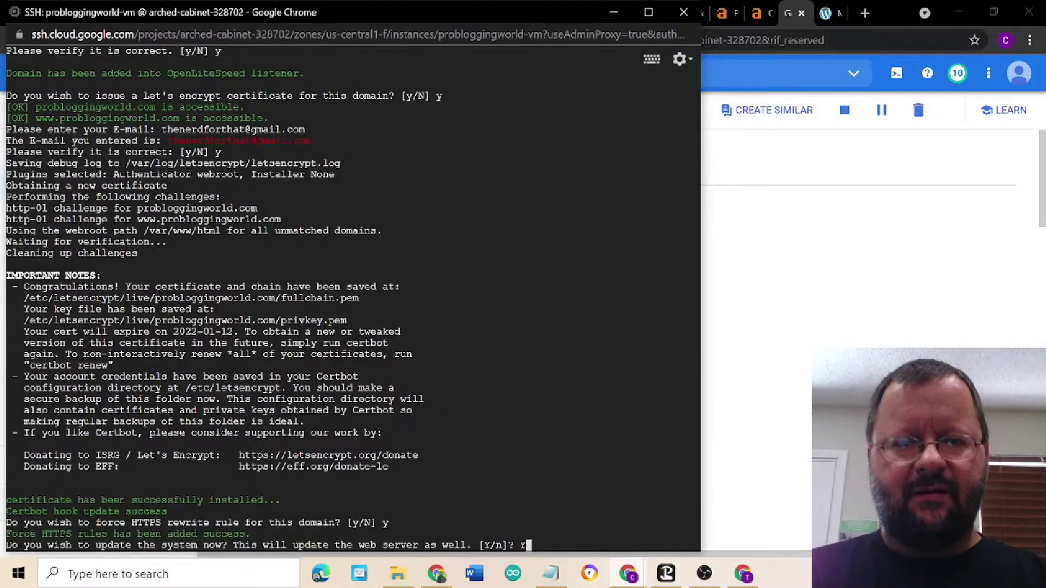
pyautogui.press('Return')
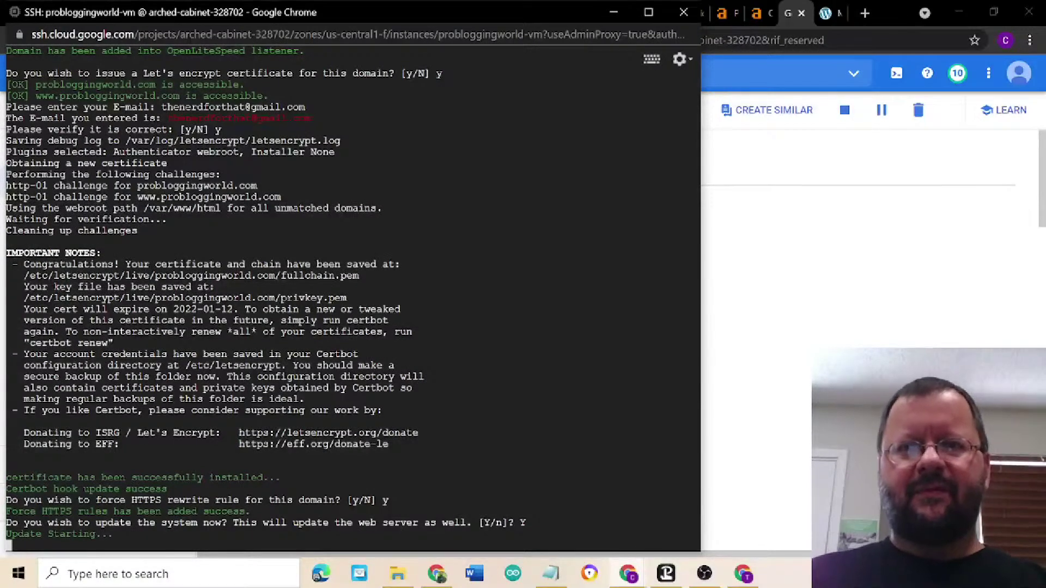
# - Close the SSH window and return to Ahrefs' Top Pages report for probloggingworld.com
pyautogui.click(718, 428)
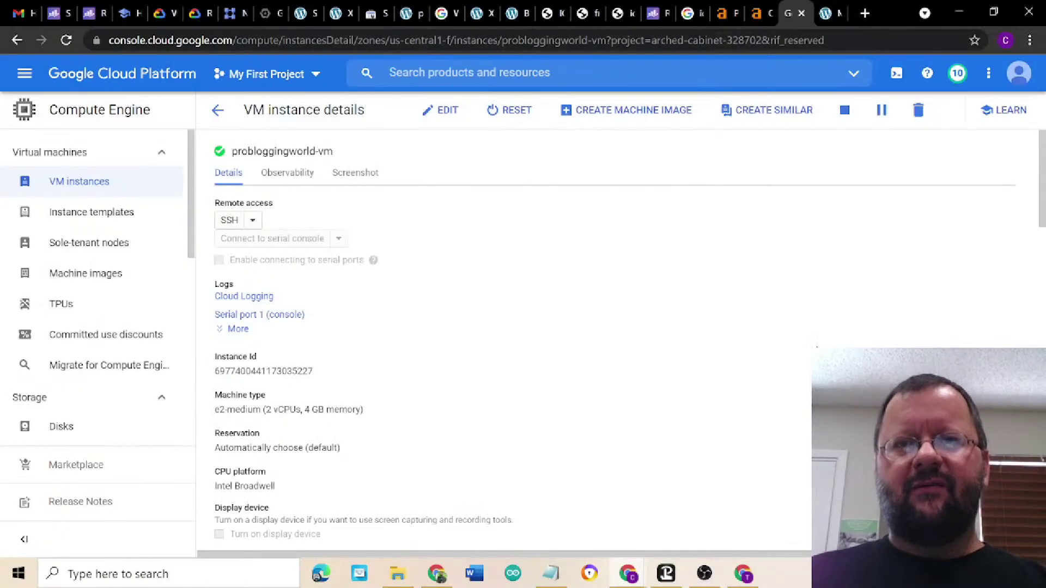
pyautogui.click(721, 15)
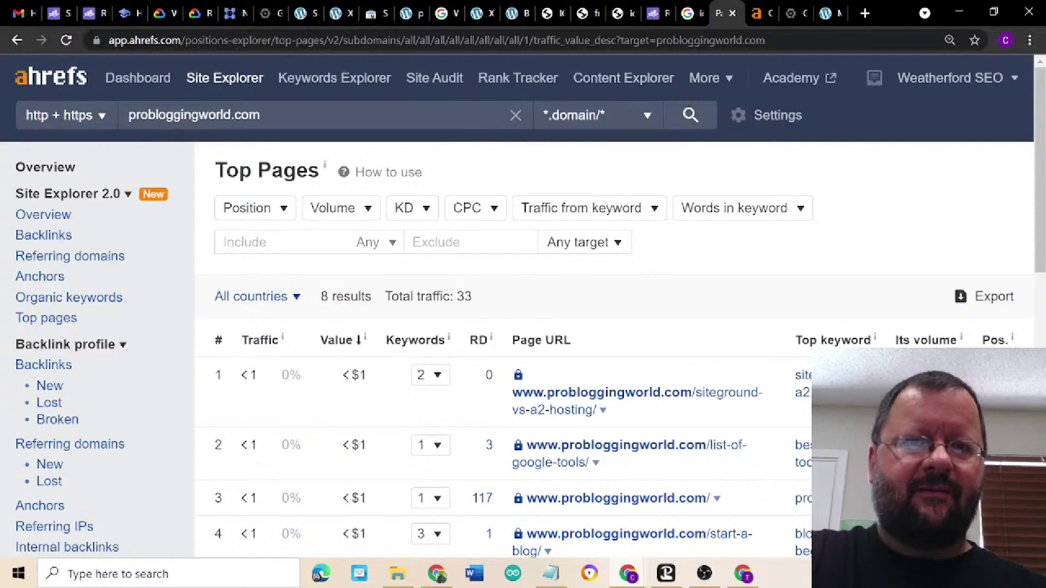
# - View the probloggingworld.com Site Explorer overview and read the DR and UR explanations
pyautogui.click(755, 16)
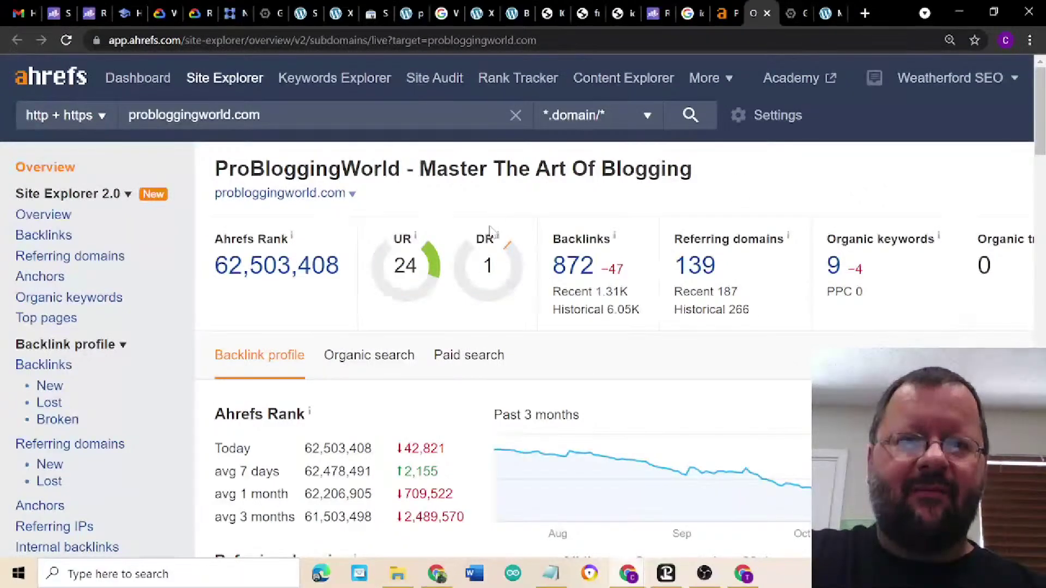
pyautogui.moveTo(499, 242)
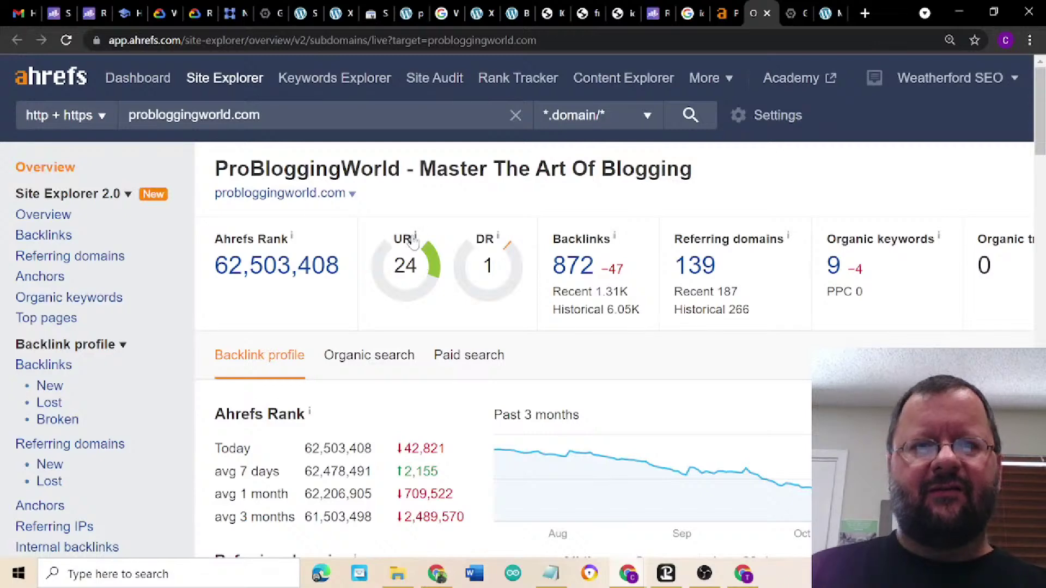
pyautogui.moveTo(414, 241)
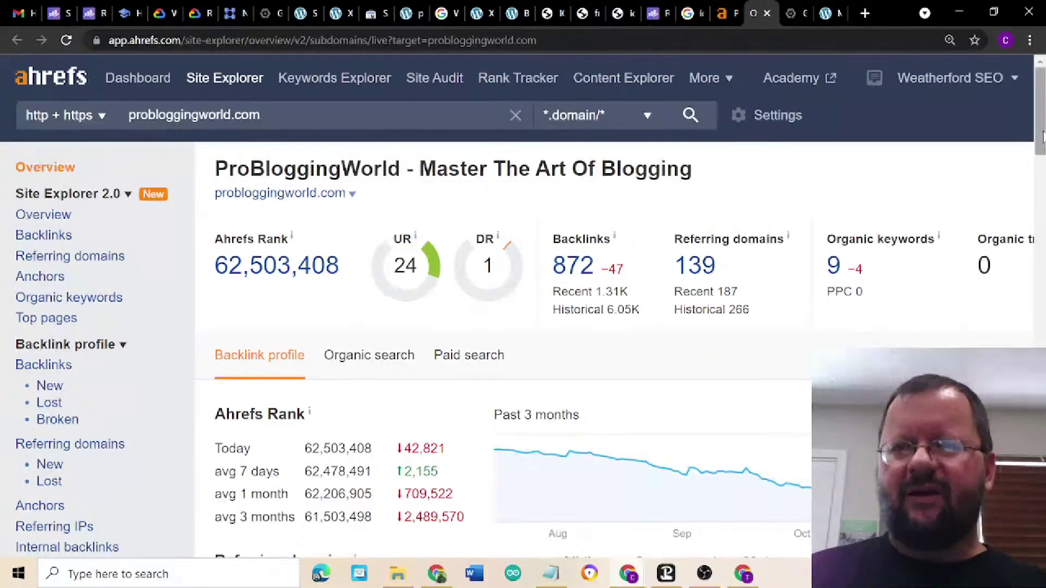
pyautogui.moveTo(1040, 134); pyautogui.dragTo(1040, 211)
pyautogui.scroll(1, 1042, 141)
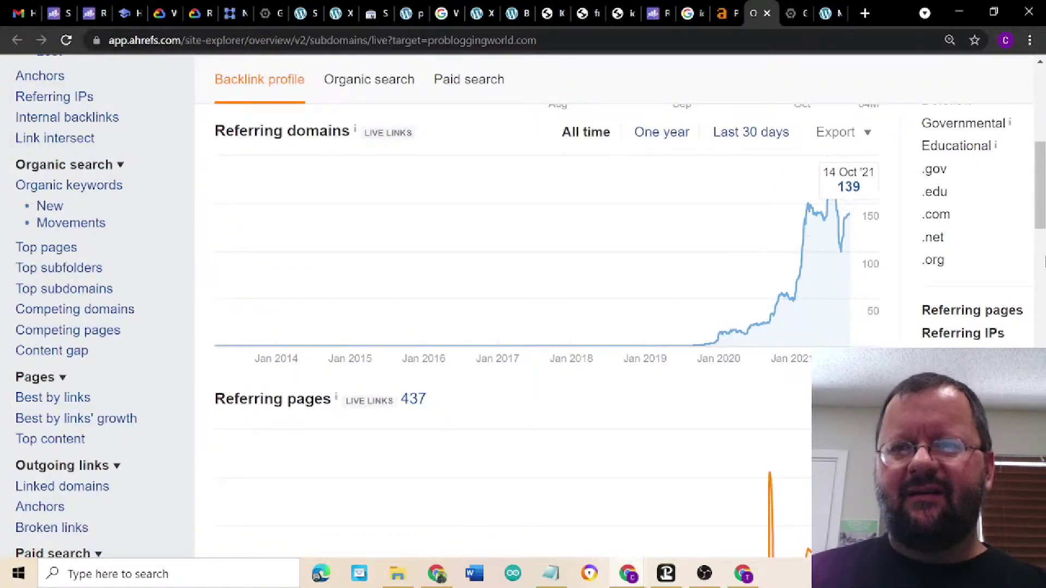
pyautogui.moveTo(1042, 218); pyautogui.dragTo(1043, 151)
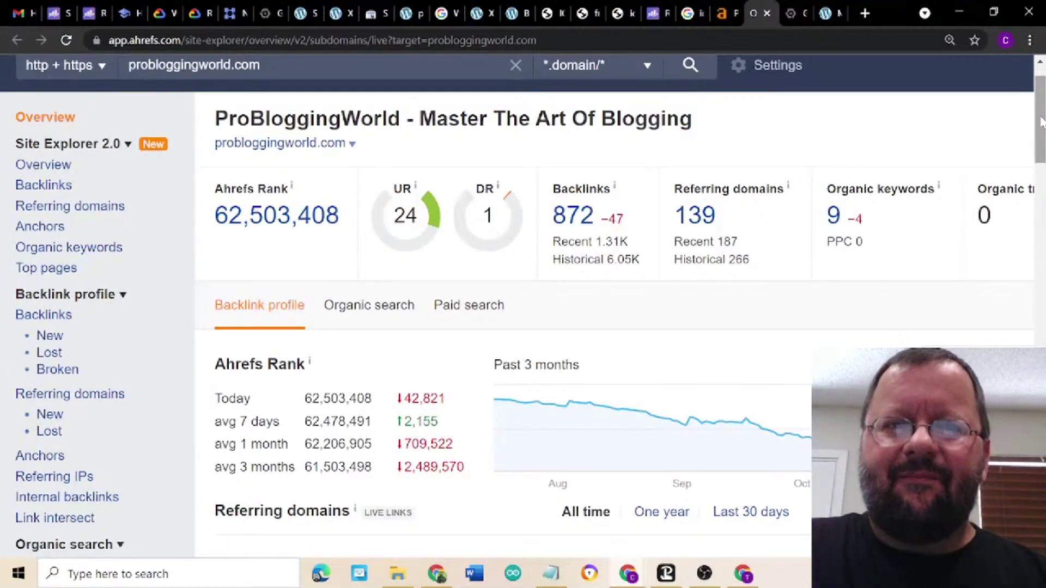
pyautogui.moveTo(1041, 121); pyautogui.dragTo(1042, 107)
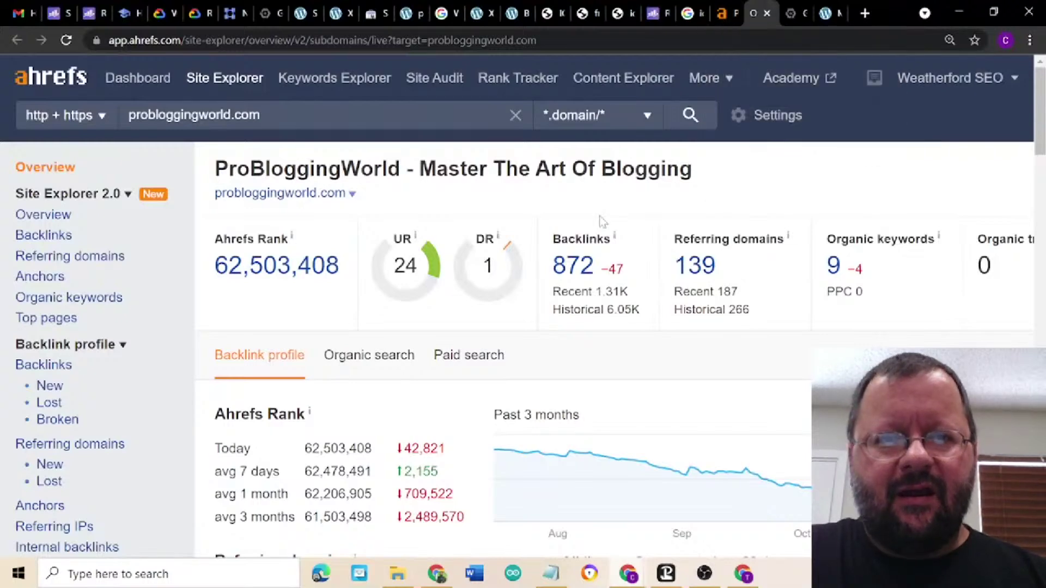
# - Return to Top Pages and scroll through all eight probloggingworld.com page rows
pyautogui.click(721, 16)
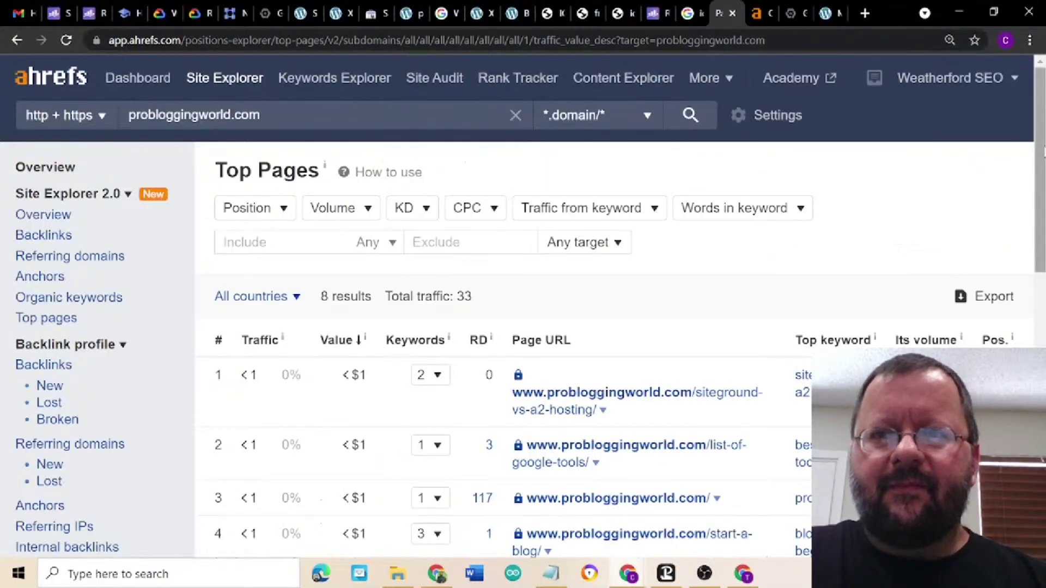
pyautogui.moveTo(1043, 148); pyautogui.dragTo(1042, 250)
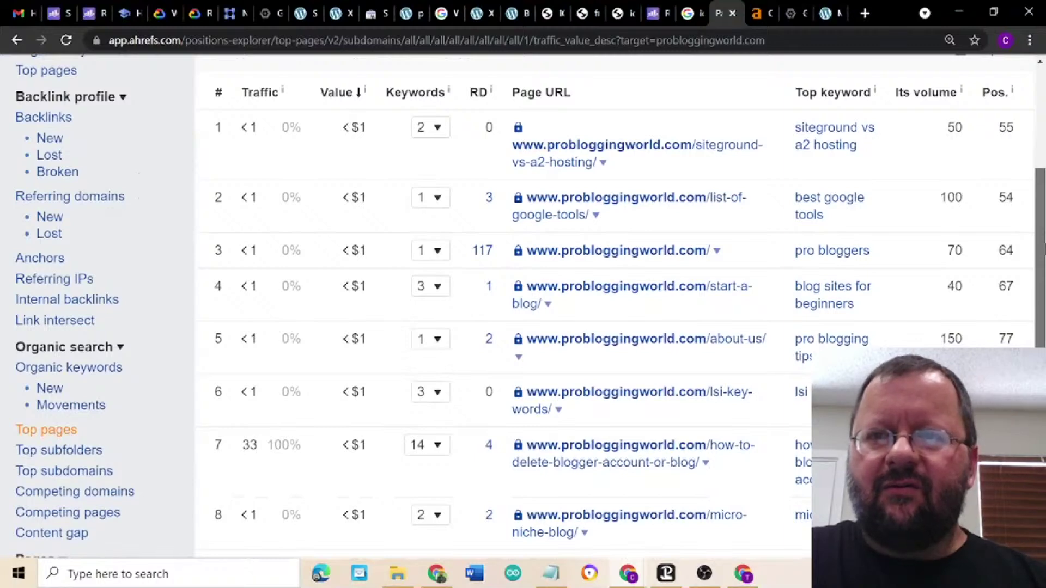
pyautogui.moveTo(1042, 251); pyautogui.dragTo(1042, 285)
pyautogui.scroll(2, 530, 306)
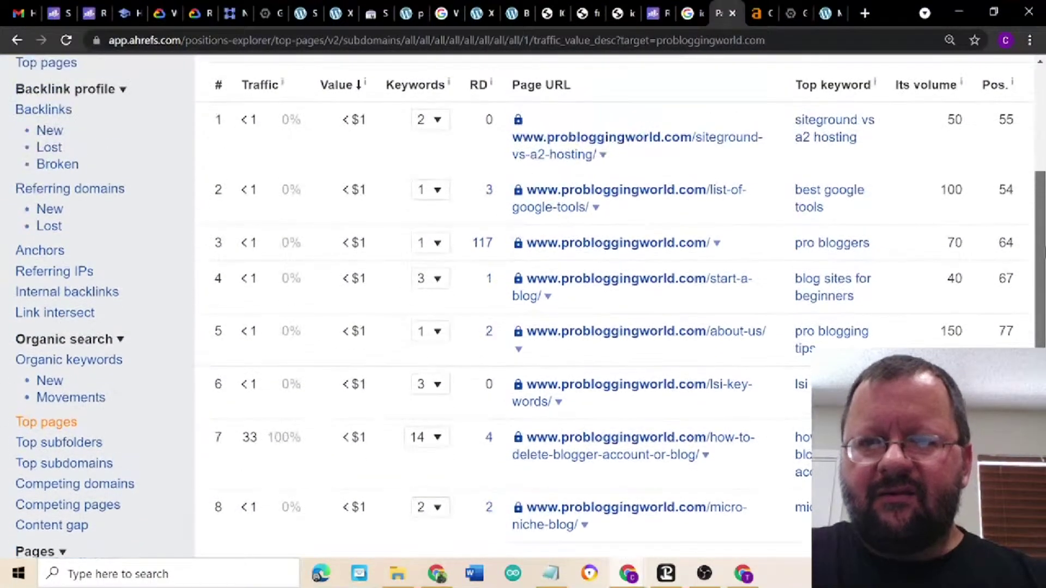
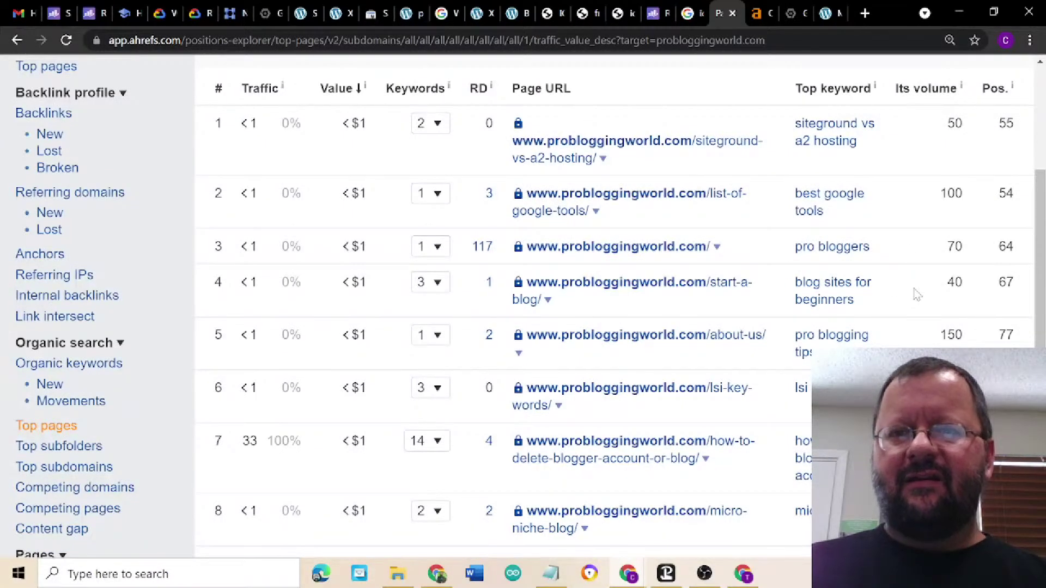
# - Review the Ahrefs Top Pages table and RD info, then bring the SSH terminal forward
pyautogui.scroll(-3, 911, 242)
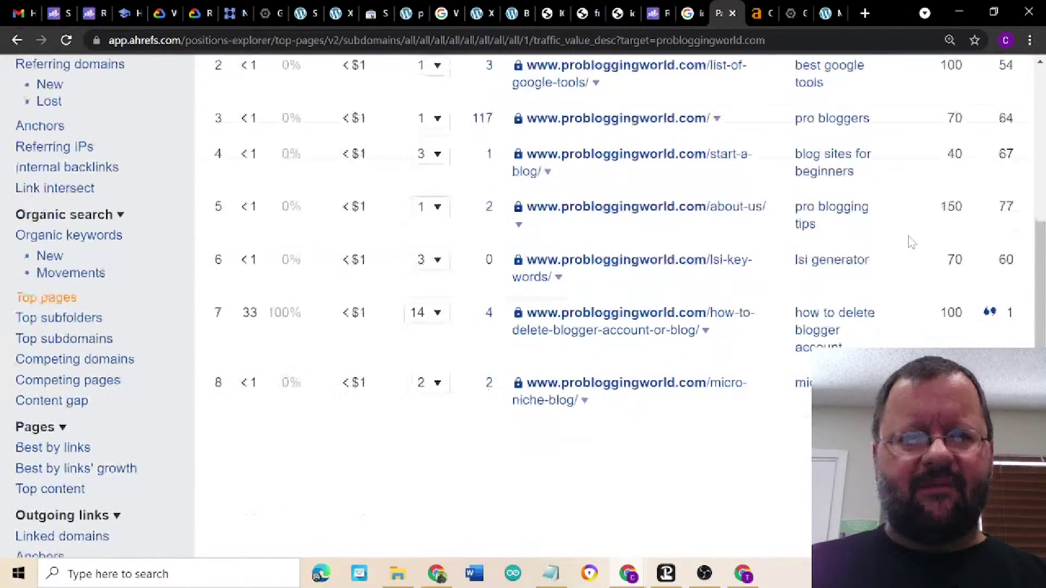
pyautogui.scroll(4, 911, 242)
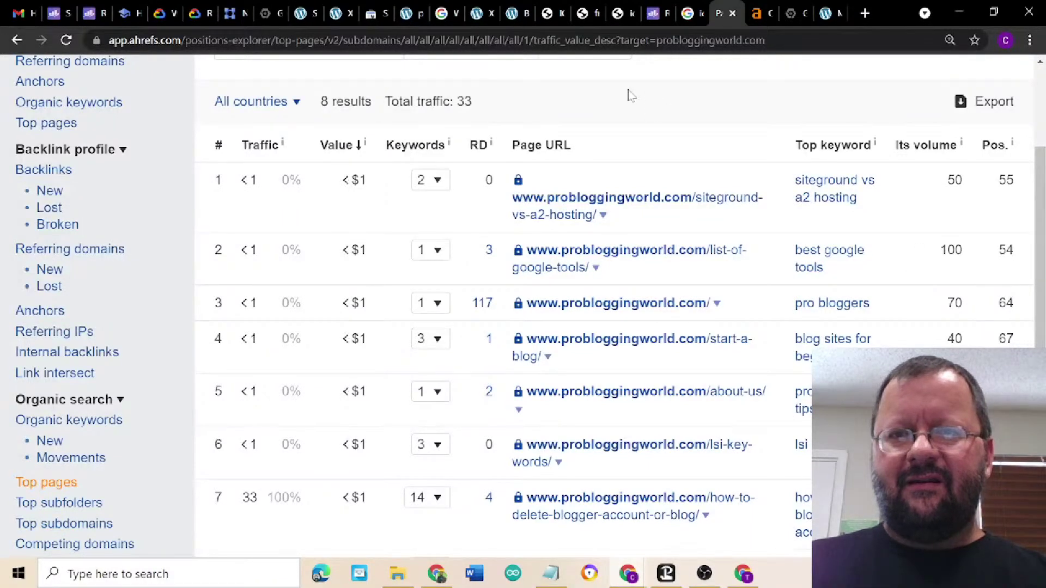
pyautogui.moveTo(487, 150)
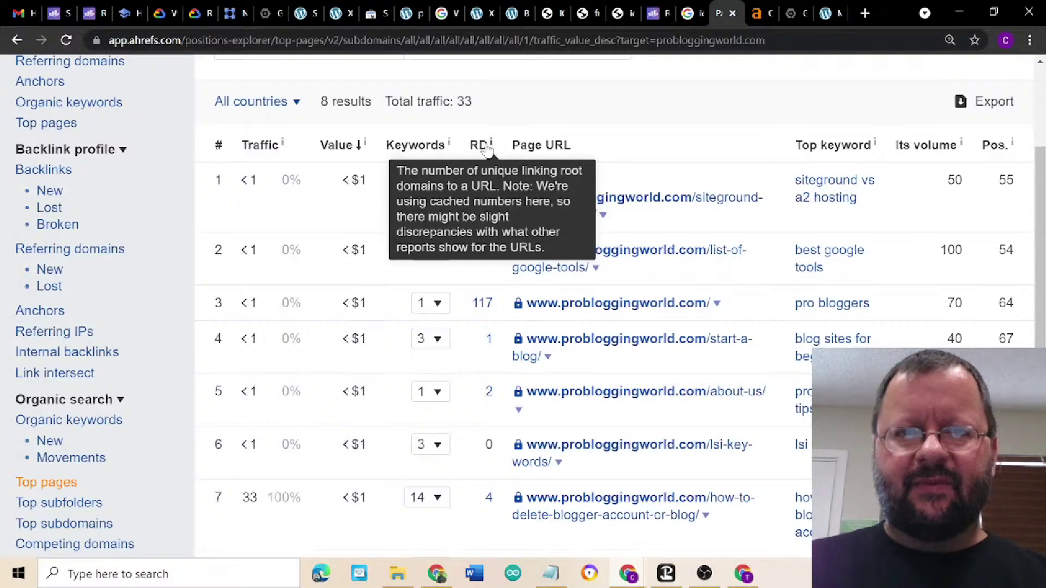
pyautogui.scroll(-2, 701, 143)
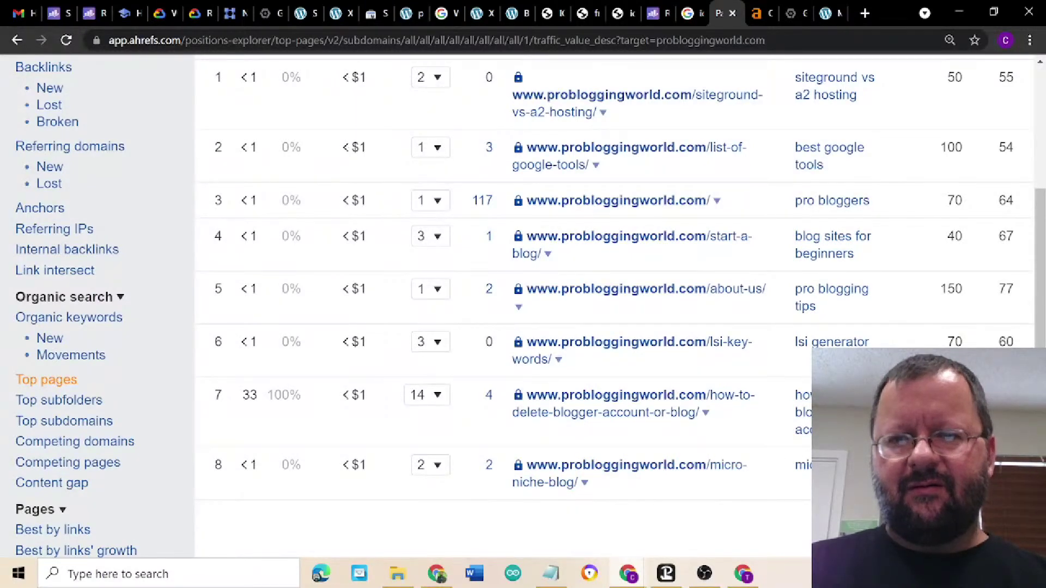
pyautogui.scroll(2, 750, 540)
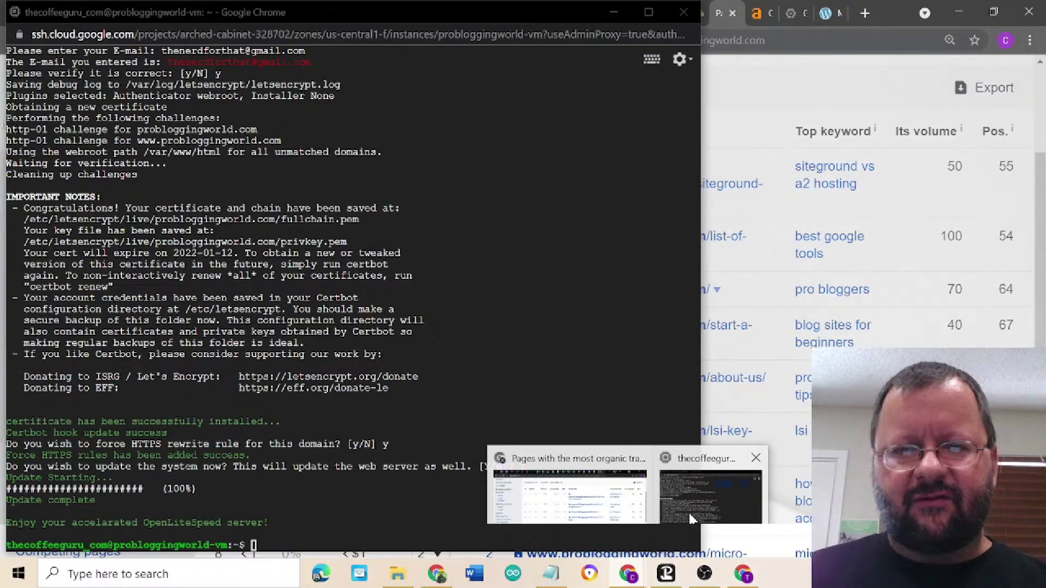
pyautogui.click(691, 519)
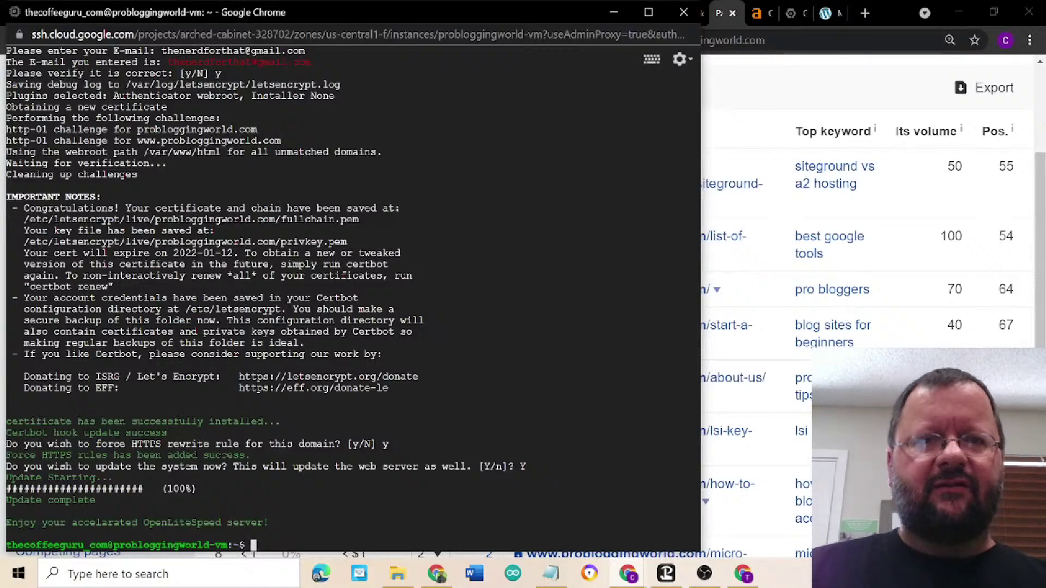
# - Close and leave the SSH session, then check the Google results and Search Console Removals windows
pyautogui.click(681, 16)
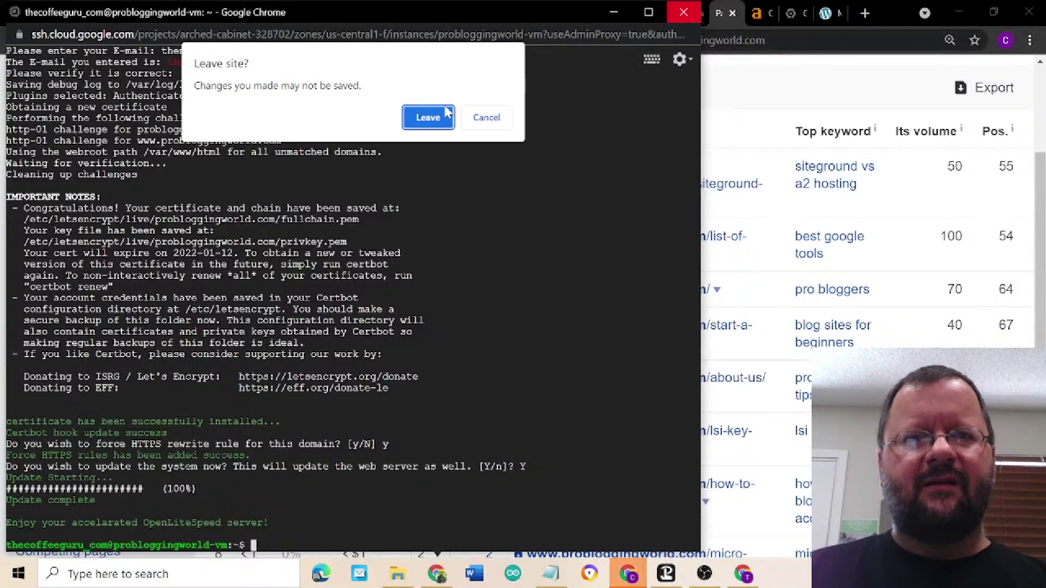
pyautogui.click(428, 119)
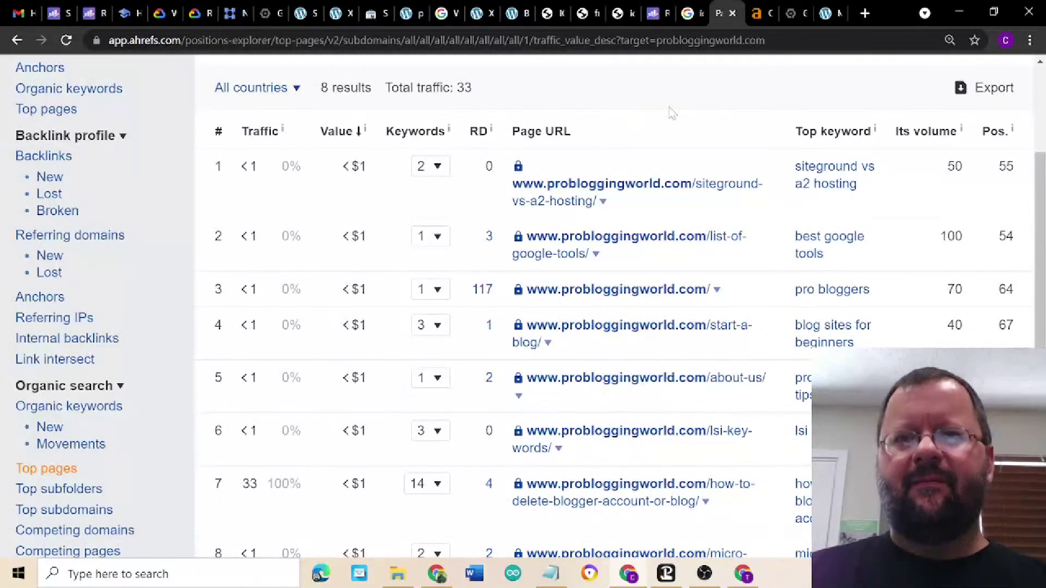
pyautogui.click(686, 16)
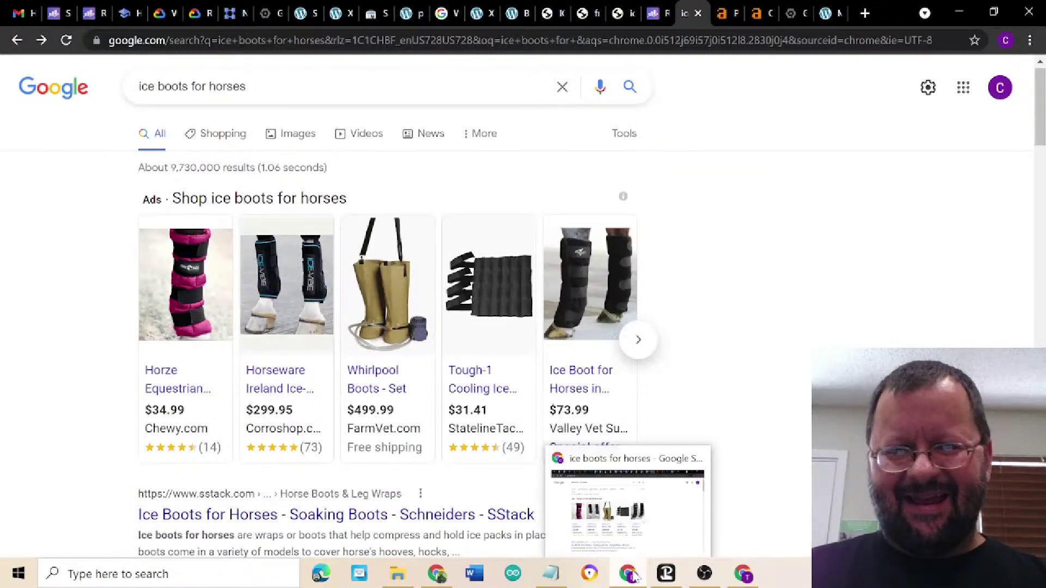
pyautogui.click(751, 580)
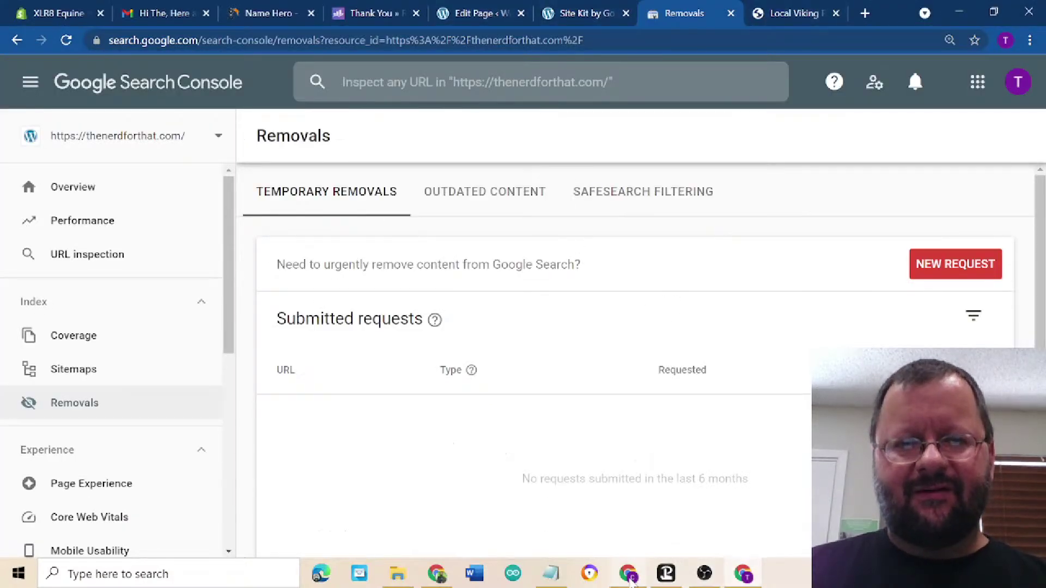
pyautogui.click(629, 578)
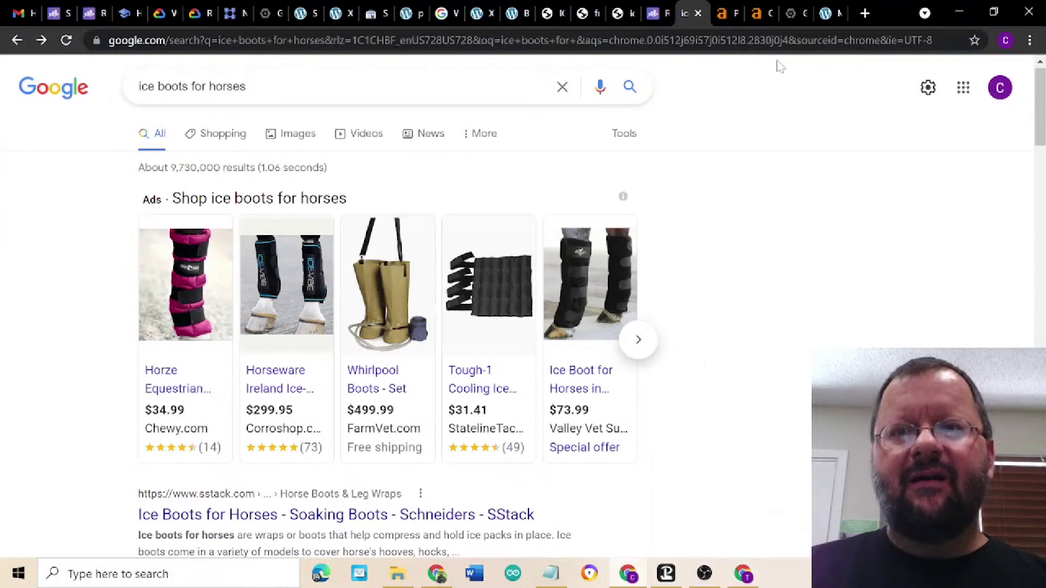
# - Look over the Cloud VM instance details, then return to the My Favorite Websites page
pyautogui.click(816, 13)
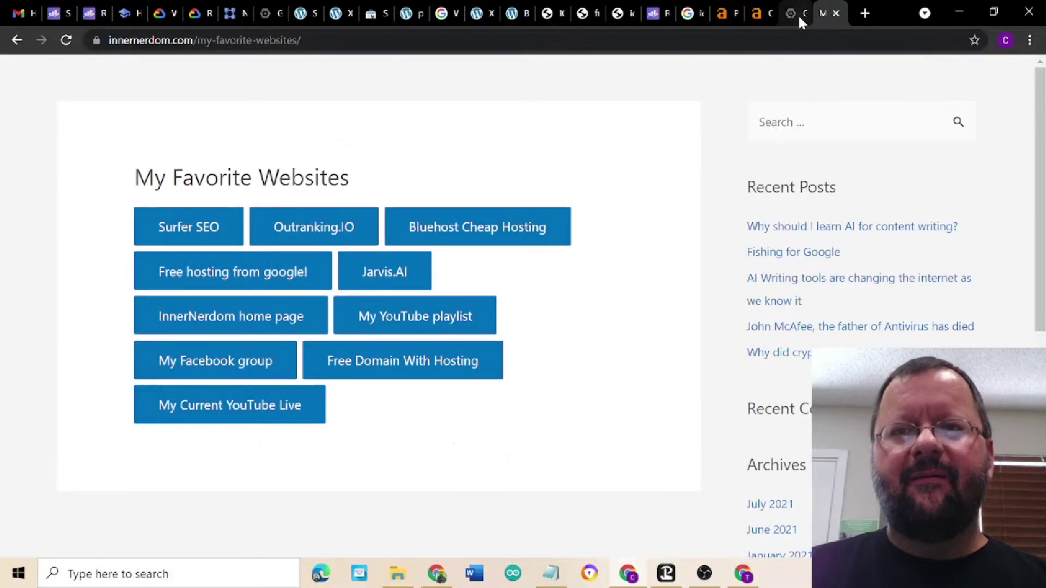
pyautogui.click(791, 16)
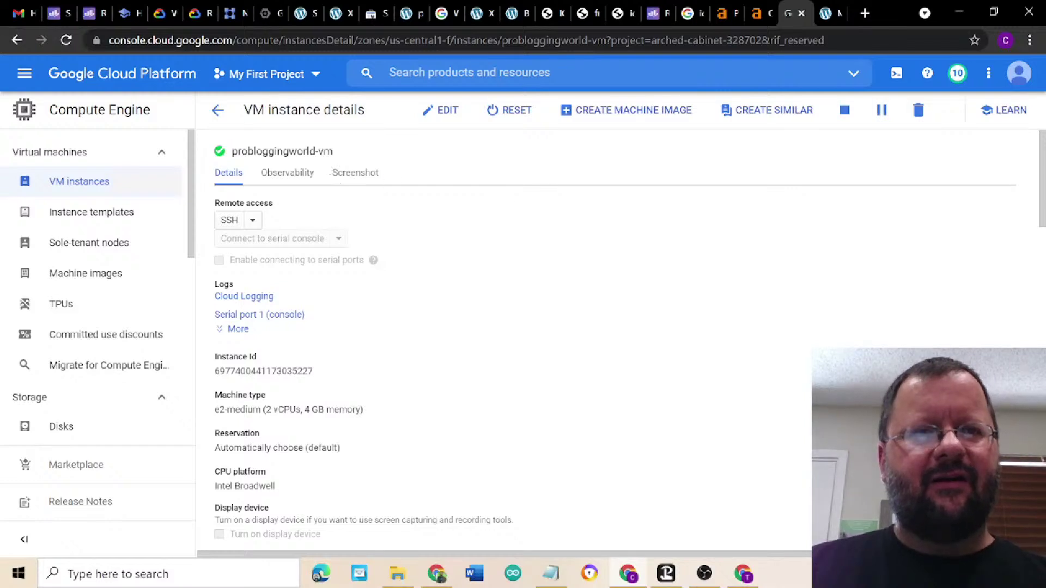
pyautogui.scroll(-3, 591, 297)
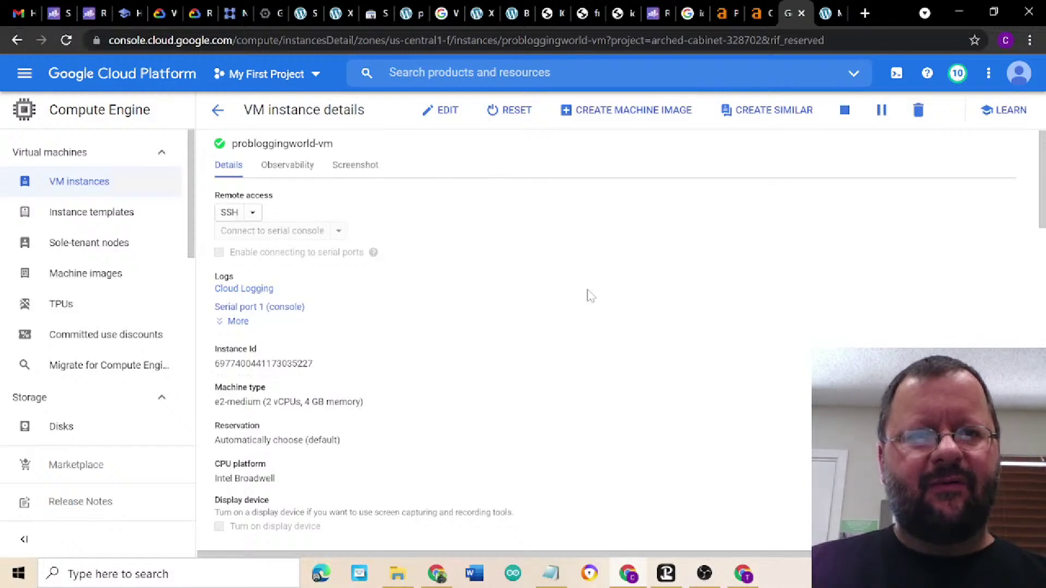
pyautogui.scroll(3, 591, 297)
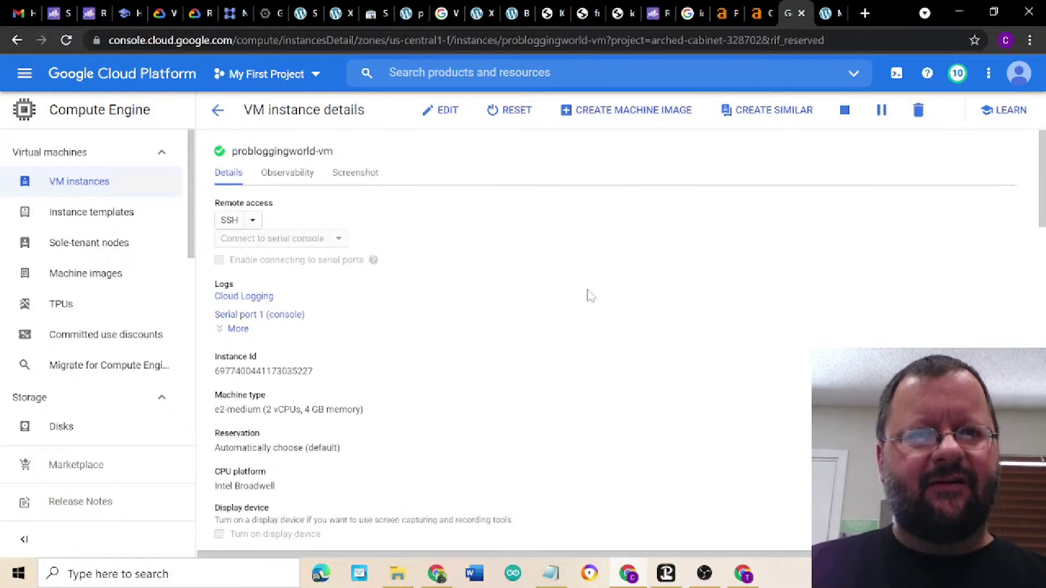
pyautogui.click(820, 14)
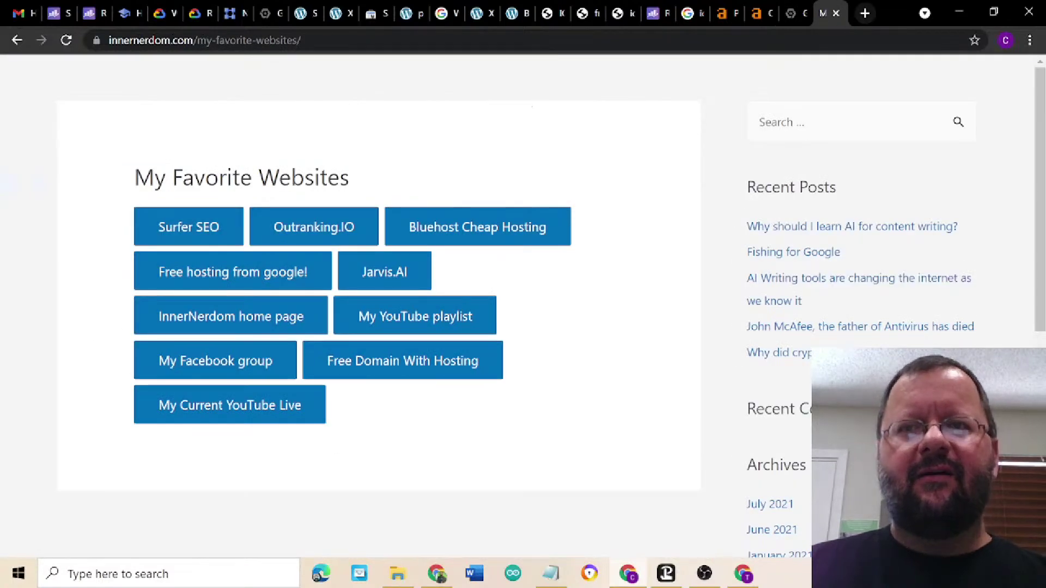
# - Copy the probloggingworld.com domain name from the Google Domains DNS page
pyautogui.click(654, 40)
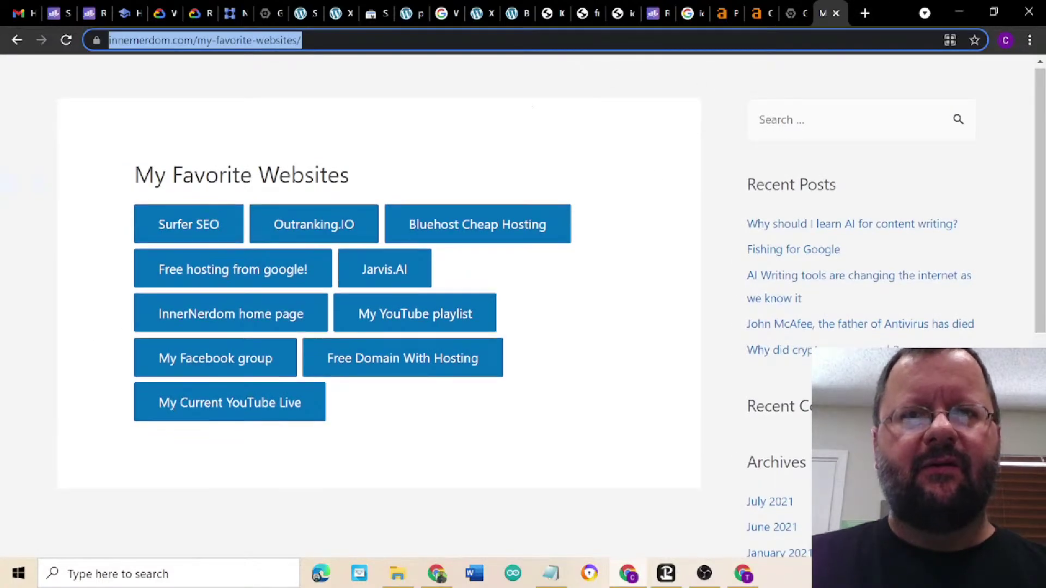
pyautogui.write('34.122.8.154')
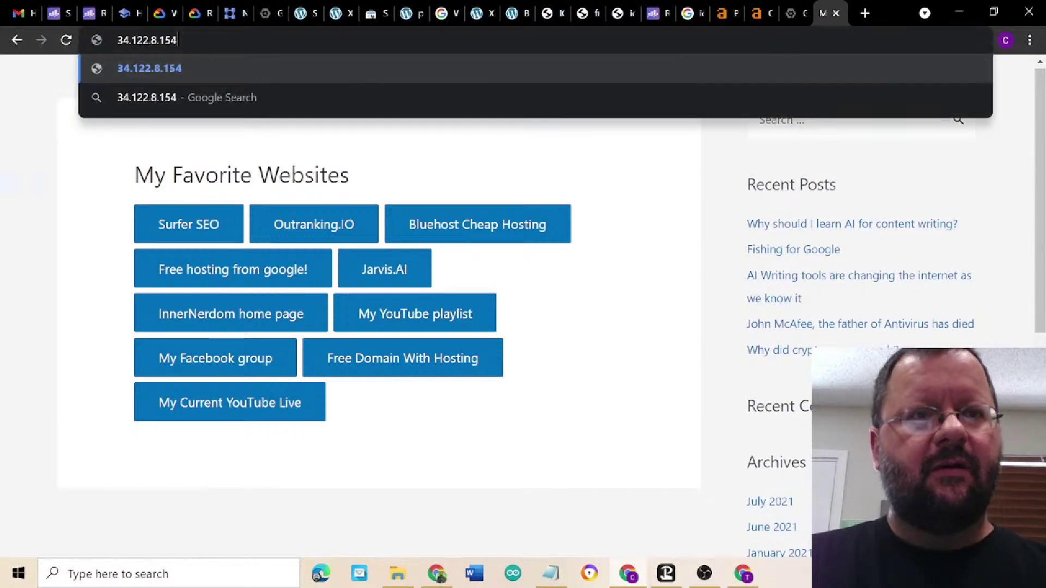
pyautogui.press('BackSpace')
pyautogui.press('BackSpace')
pyautogui.press('BackSpace')
pyautogui.press('BackSpace')
pyautogui.press('BackSpace')
pyautogui.press('BackSpace')
pyautogui.press('BackSpace')
pyautogui.press('BackSpace')
pyautogui.press('BackSpace')
pyautogui.press('BackSpace')
pyautogui.press('BackSpace')
pyautogui.press('BackSpace')
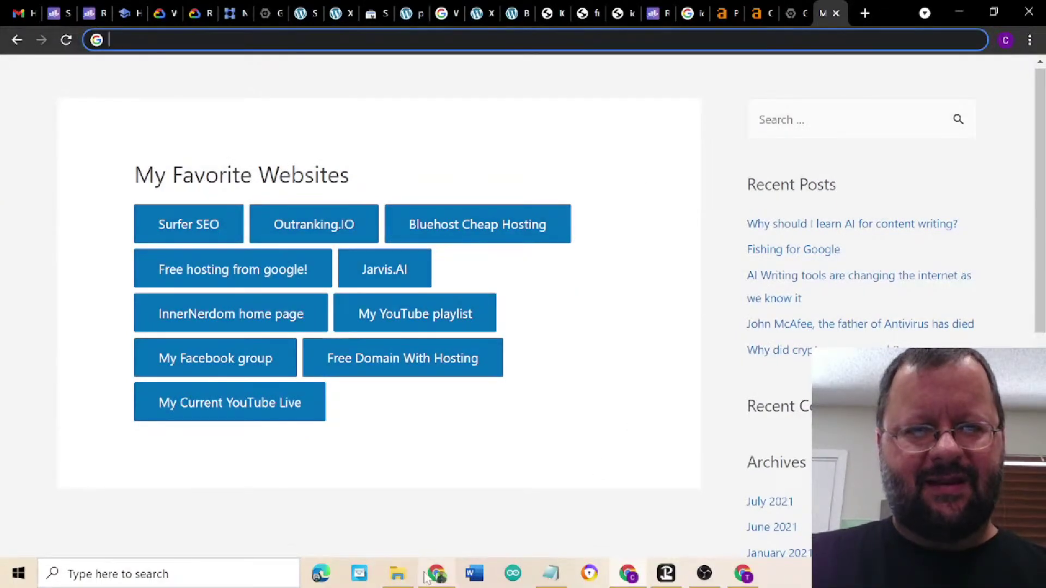
pyautogui.moveTo(426, 578)
pyautogui.click(436, 507)
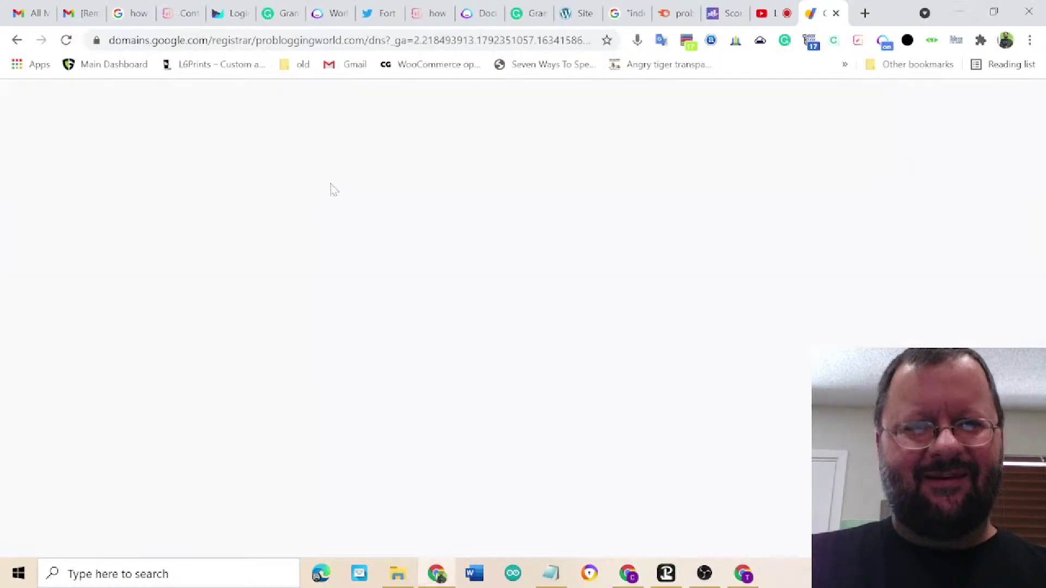
pyautogui.moveTo(233, 155); pyautogui.dragTo(366, 154)
pyautogui.rightClick(285, 154)
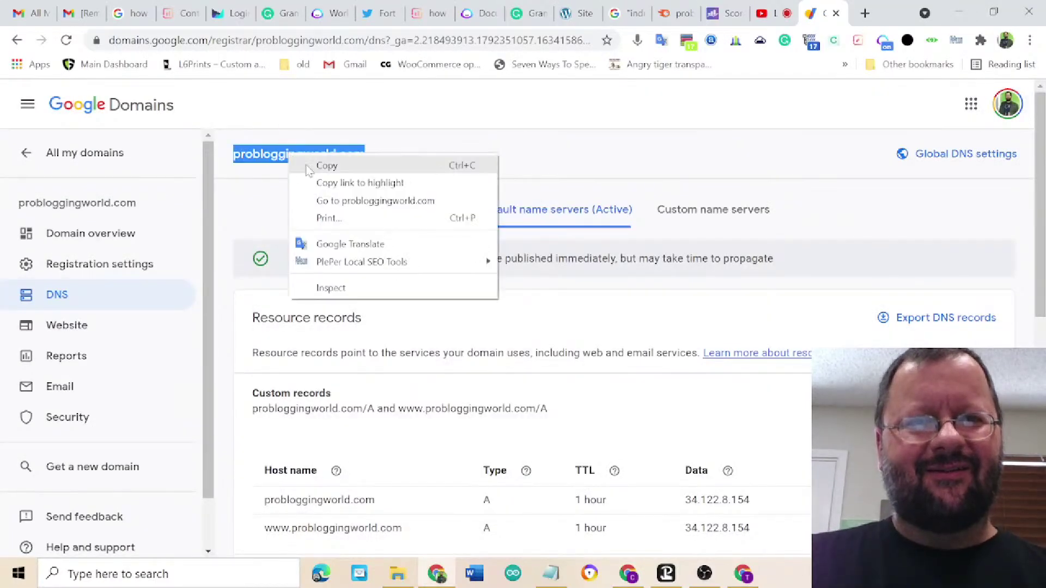
pyautogui.click(308, 166)
# - Paste probloggingworld.com into the My Favorite Websites window's address bar and load it
pyautogui.moveTo(435, 575)
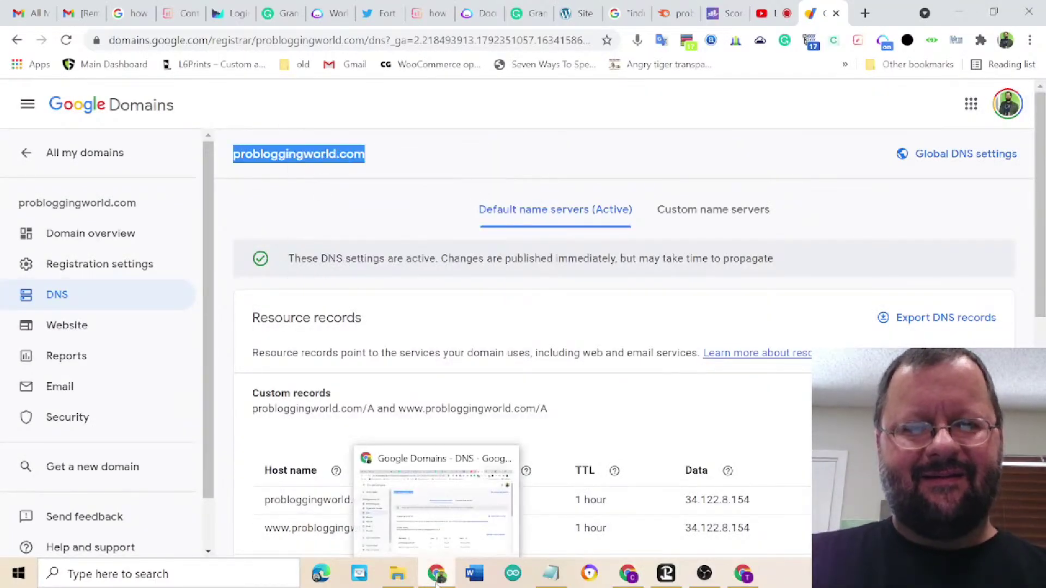
pyautogui.click(742, 582)
pyautogui.click(635, 577)
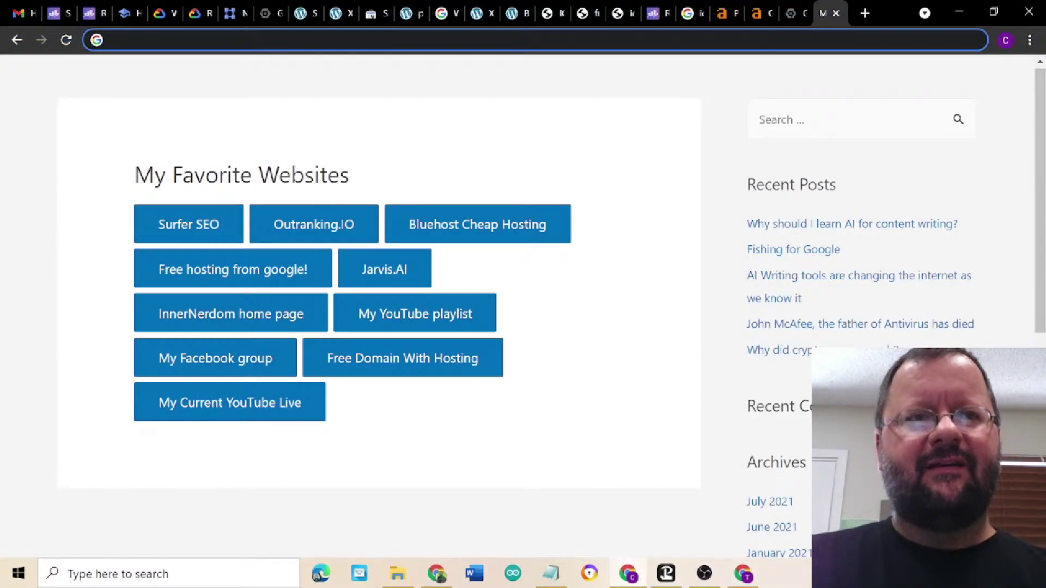
pyautogui.hotkey('ctrl', 'v')
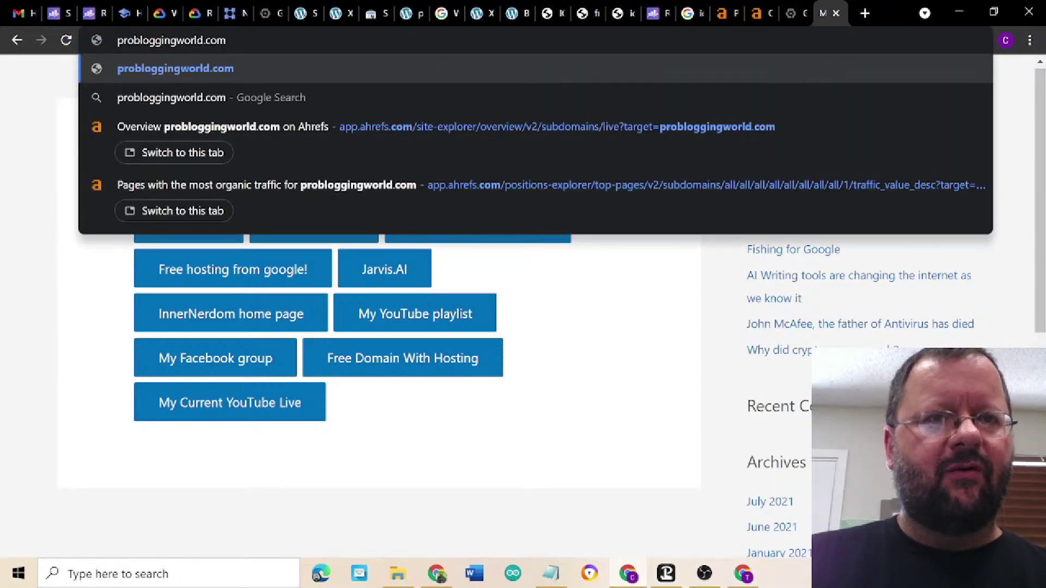
pyautogui.press('Return')
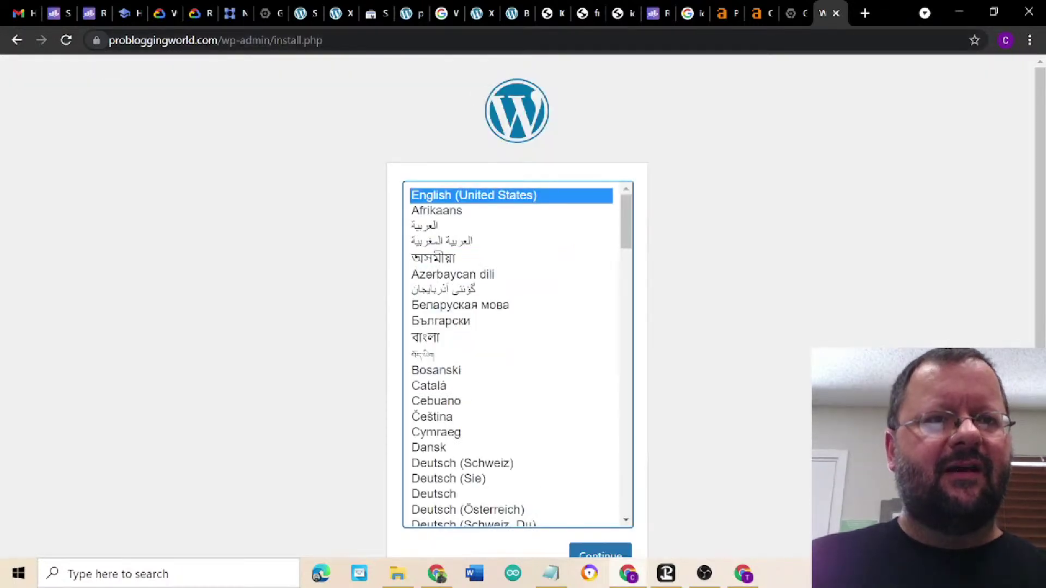
# - Continue the WordPress installer in English (United States), then check the Ahrefs overview of probloggingworld.com
pyautogui.click(198, 40)
pyautogui.click(198, 39)
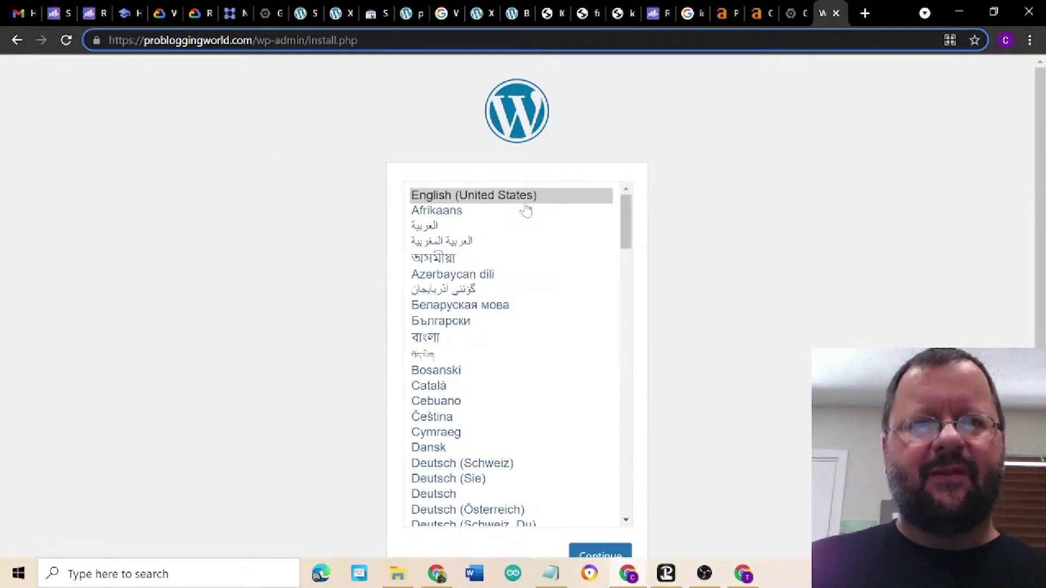
pyautogui.scroll(-1, 804, 330)
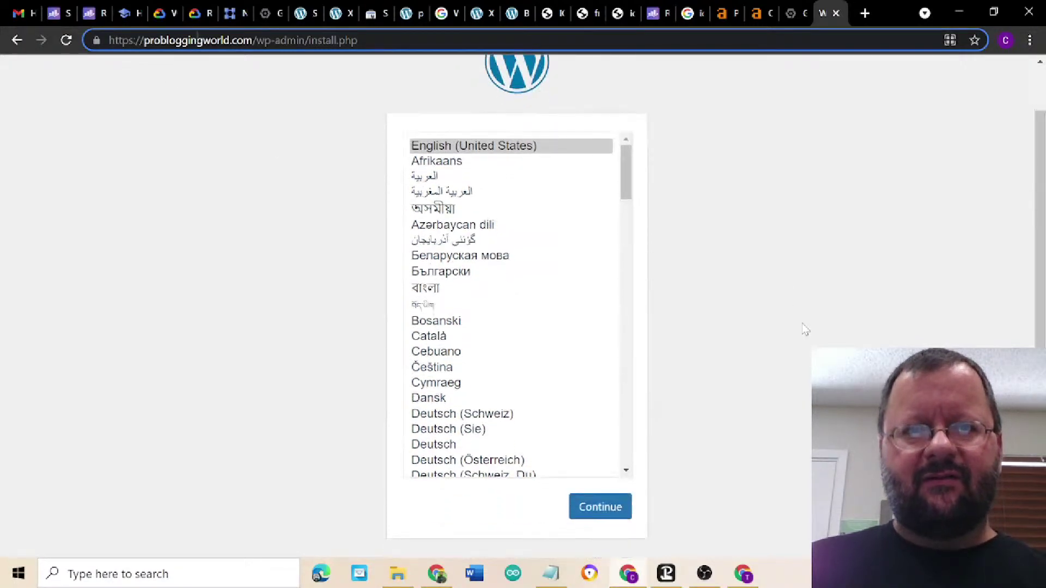
pyautogui.scroll(1, 804, 330)
pyautogui.scroll(-1, 804, 330)
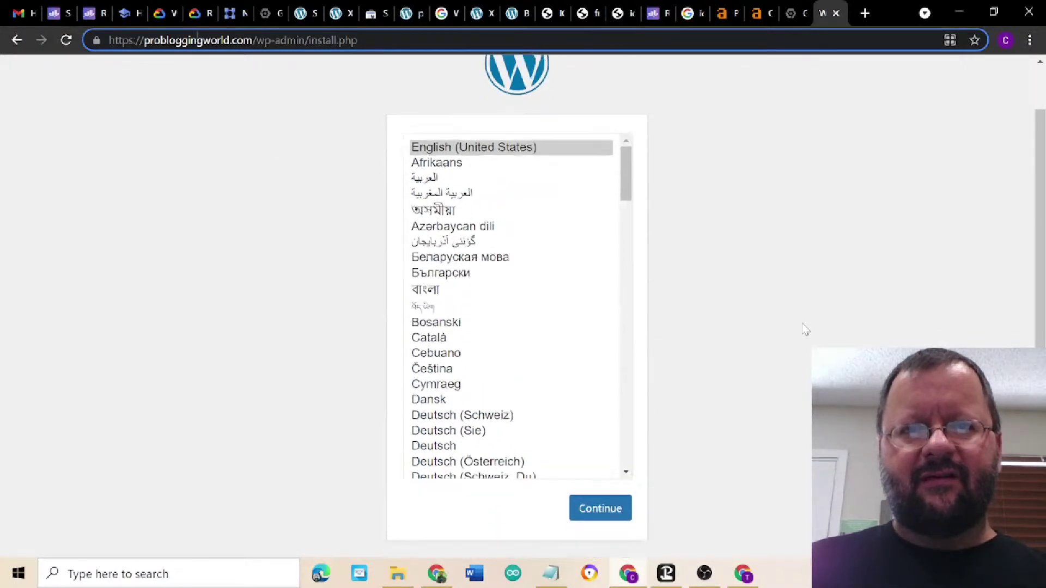
pyautogui.click(600, 510)
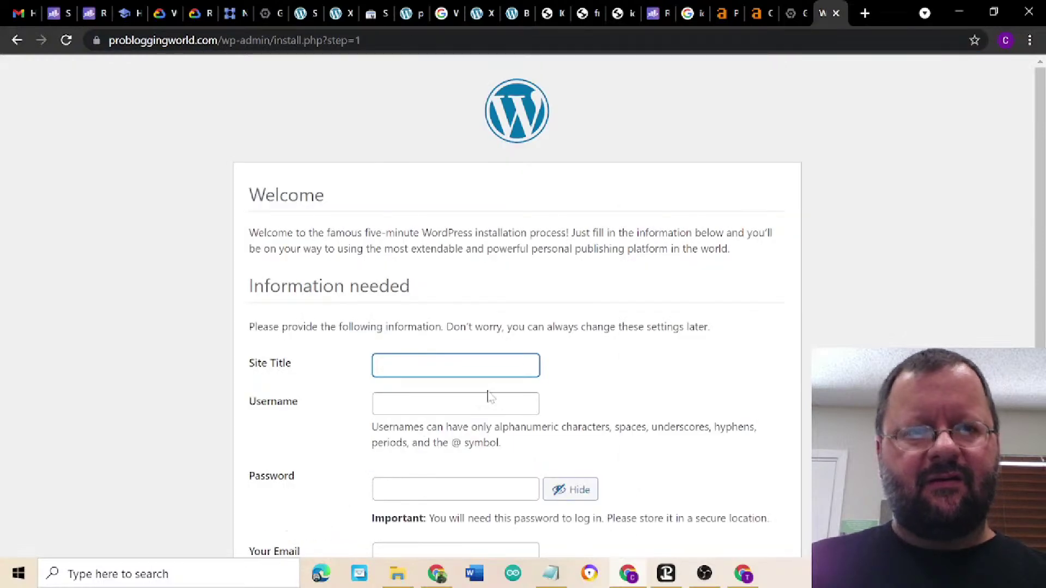
pyautogui.click(456, 365)
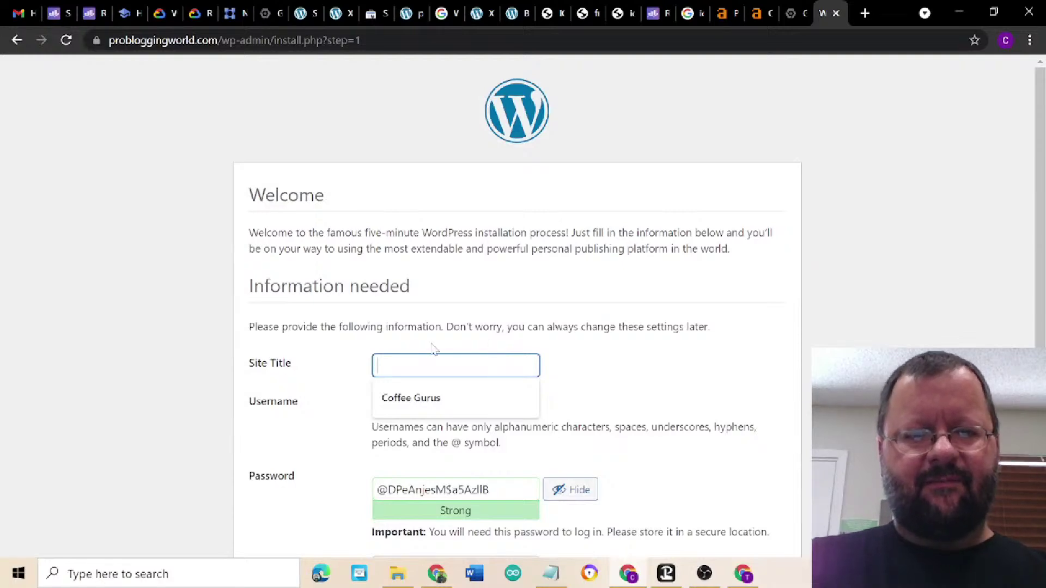
pyautogui.click(756, 22)
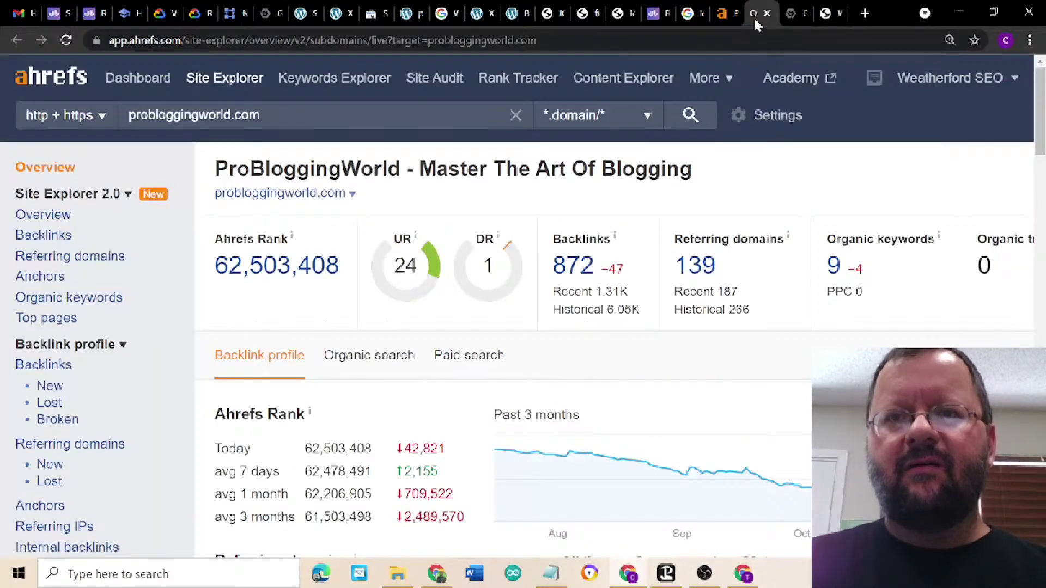
# - Review the probloggingworld.com Top Pages report in Ahrefs
pyautogui.click(724, 22)
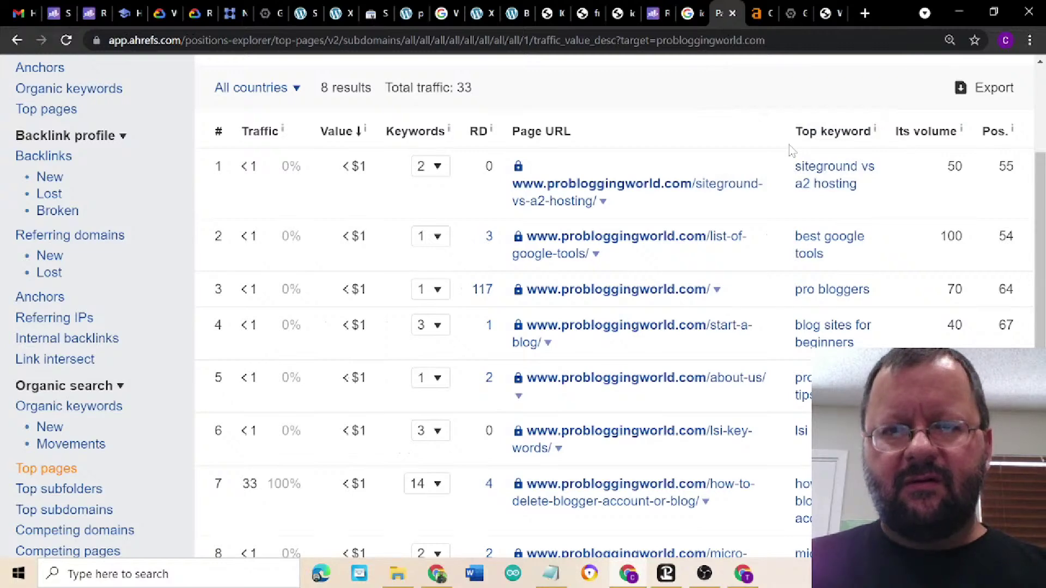
pyautogui.scroll(-3, 790, 155)
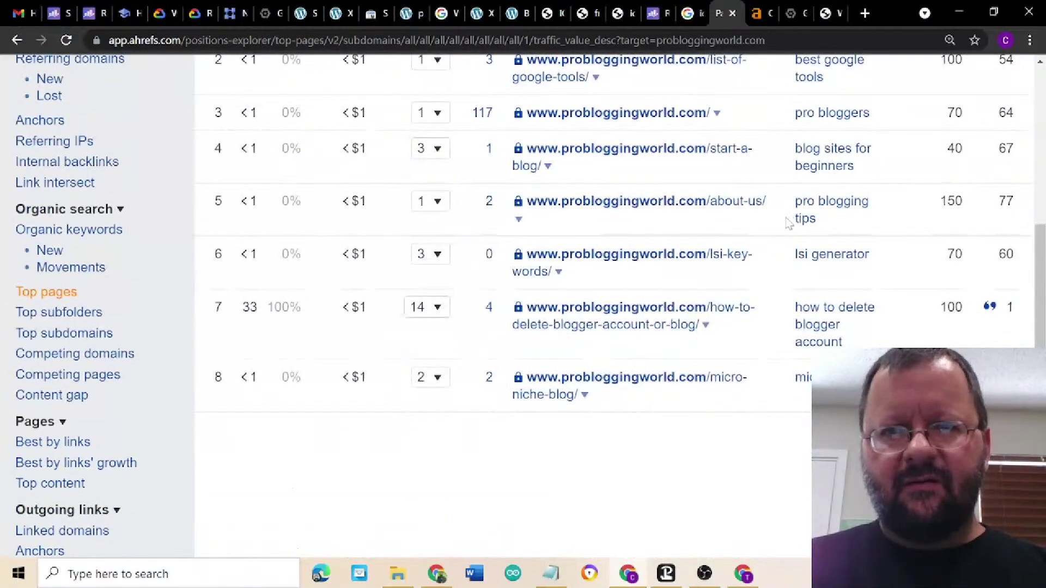
pyautogui.scroll(1, 789, 224)
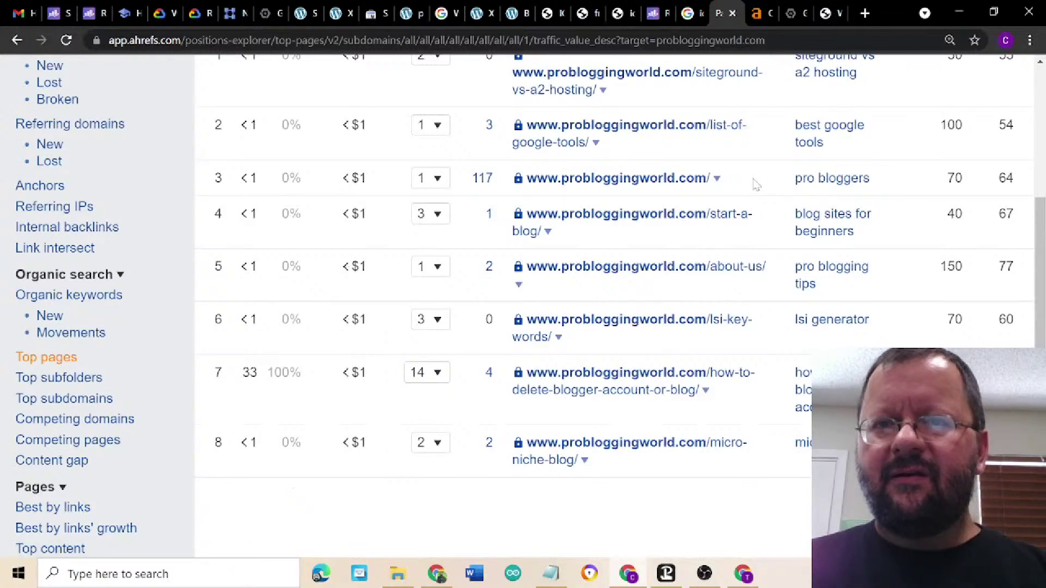
pyautogui.scroll(1, 755, 183)
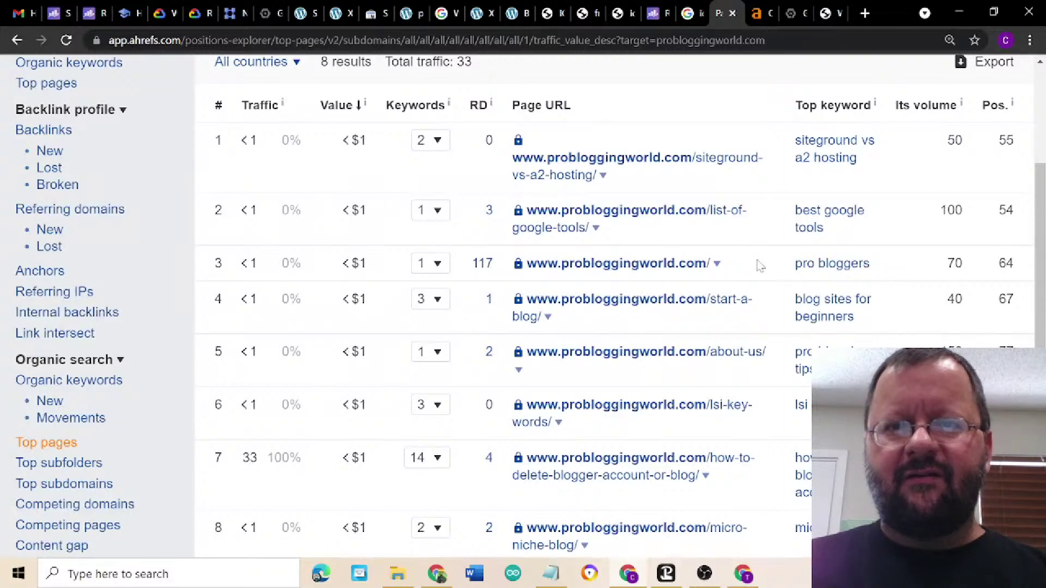
# - Scroll through the overview's backlink charts, then go back to the Top Pages report
pyautogui.click(759, 15)
pyautogui.scroll(-10, 742, 331)
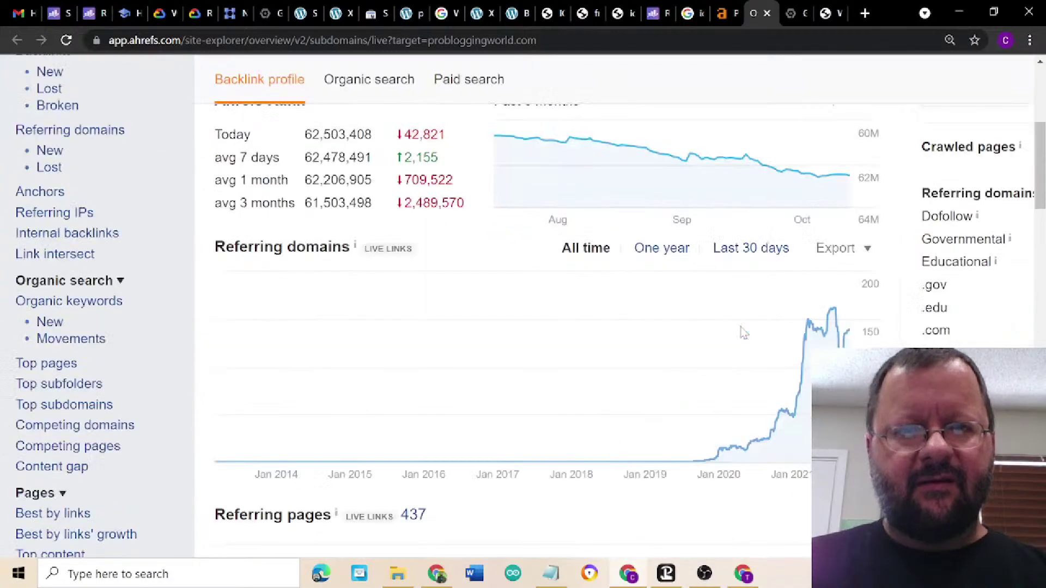
pyautogui.scroll(-15, 743, 331)
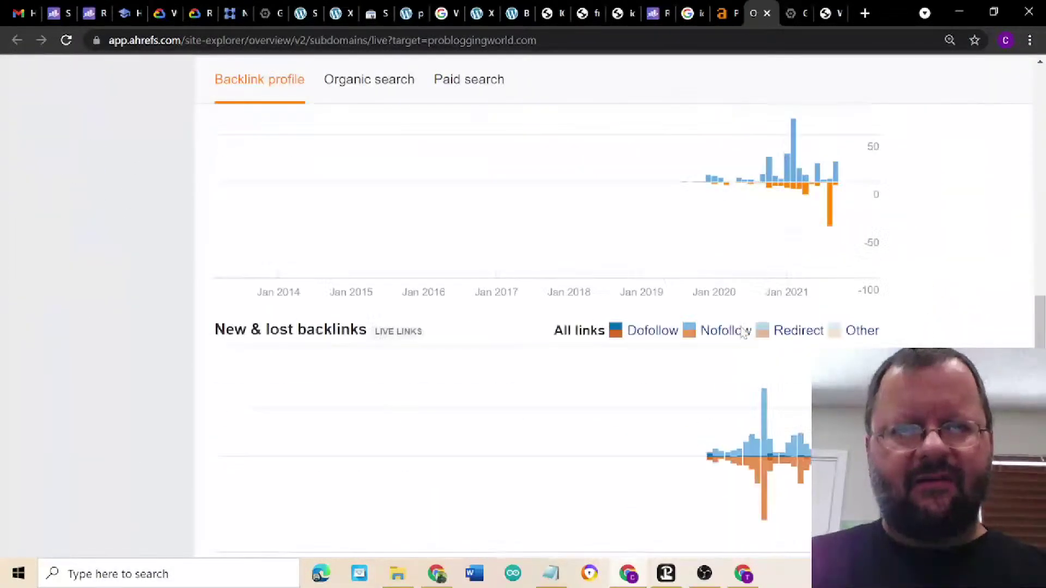
pyautogui.scroll(-12, 743, 332)
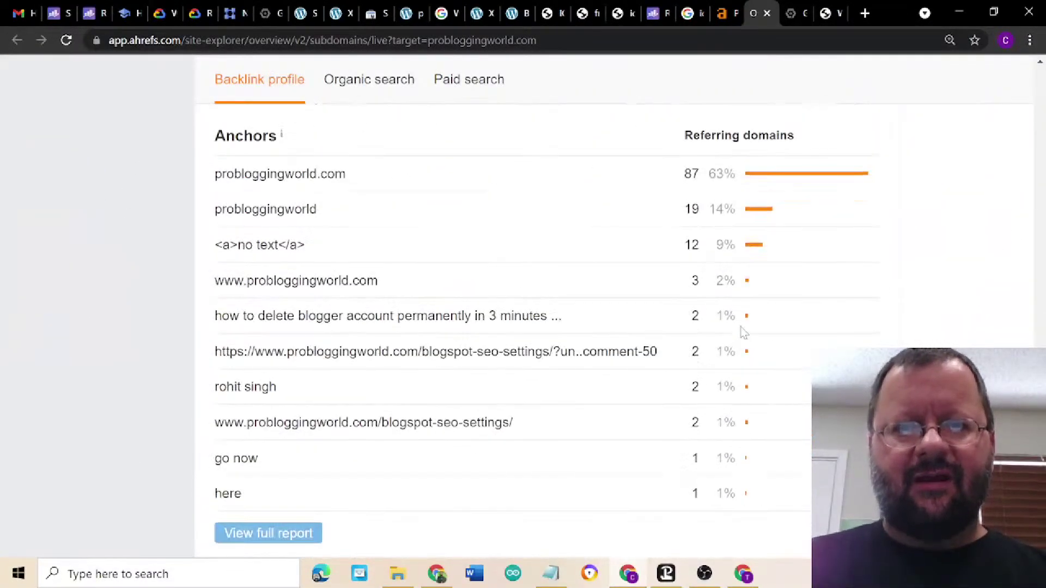
pyautogui.scroll(8, 742, 331)
pyautogui.scroll(15, 742, 331)
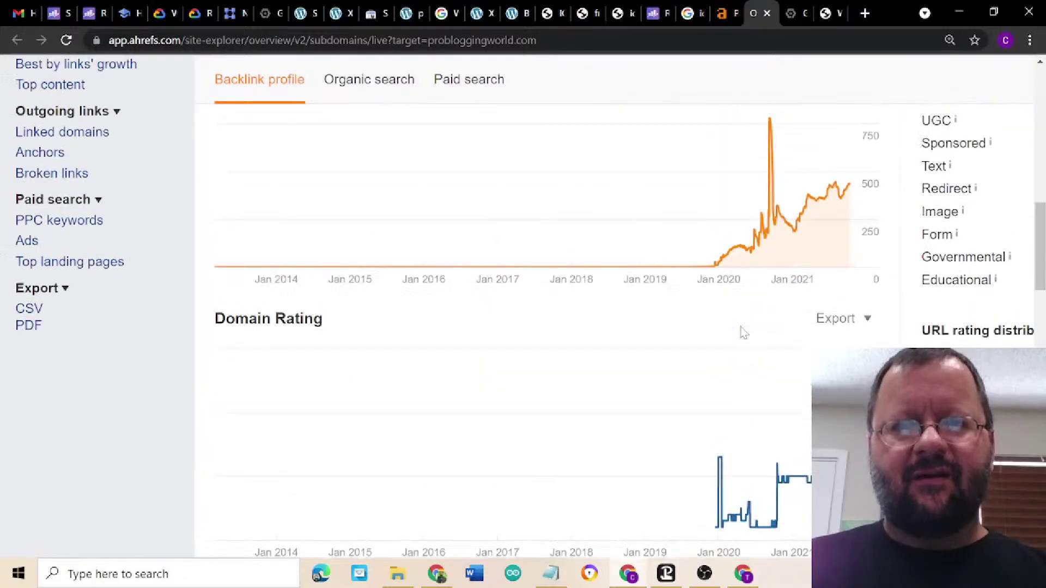
pyautogui.click(717, 21)
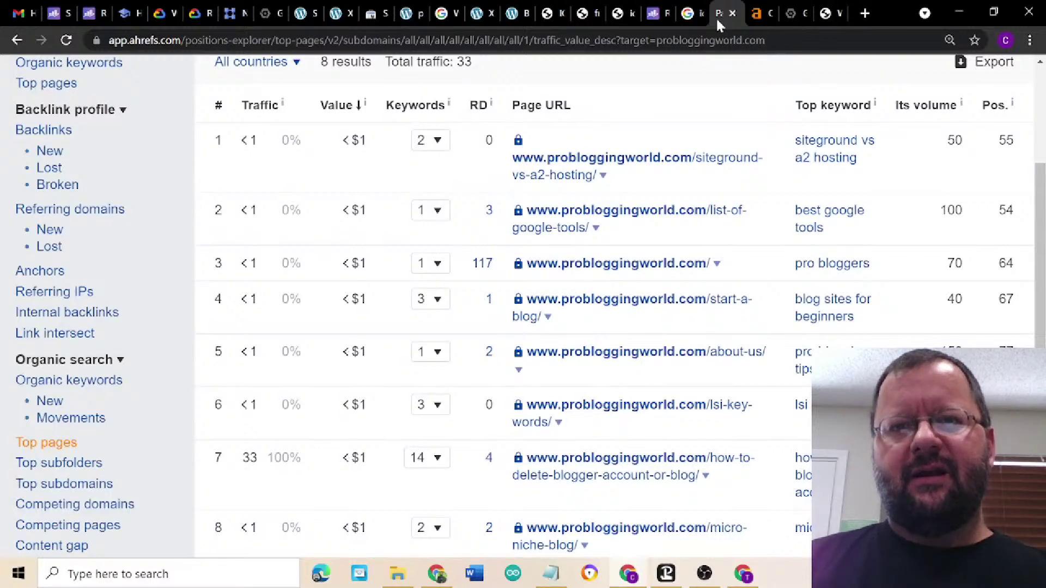
# - Enter the site title 'Pro Bloggers' and an admin username on the install form
pyautogui.click(827, 16)
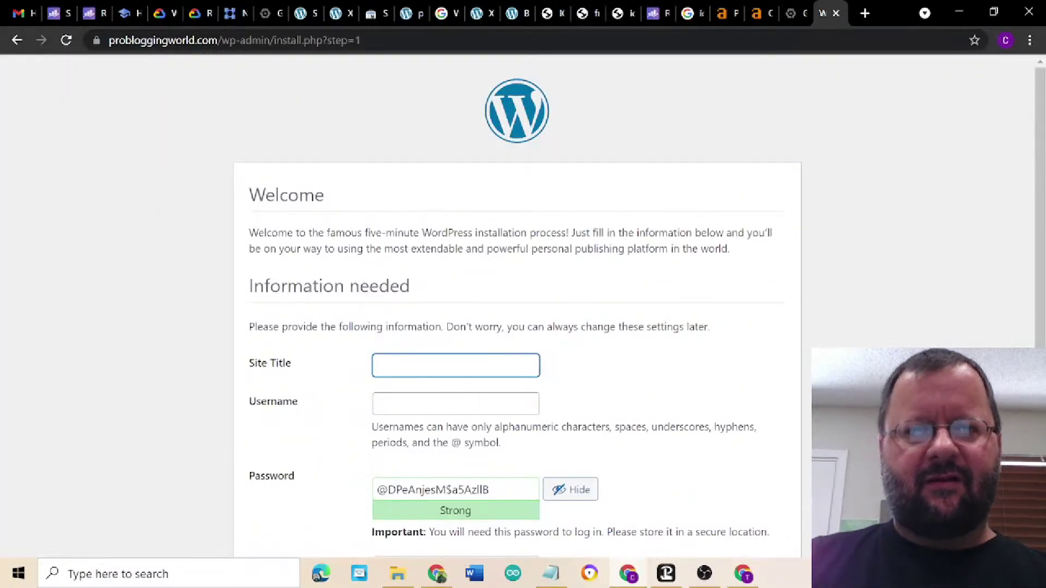
pyautogui.write('Pro Bl')
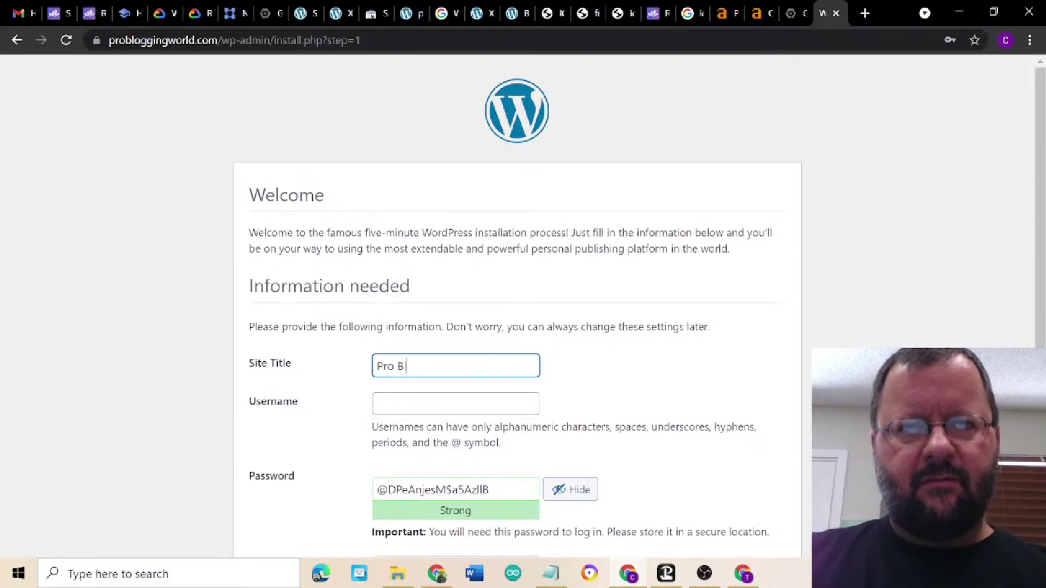
pyautogui.write('oggers')
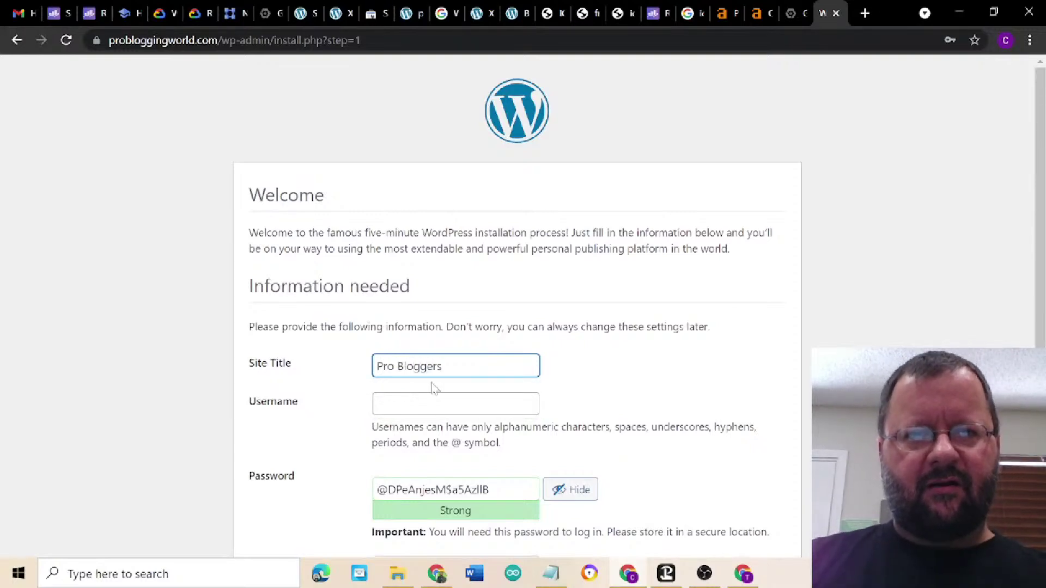
pyautogui.click(456, 404)
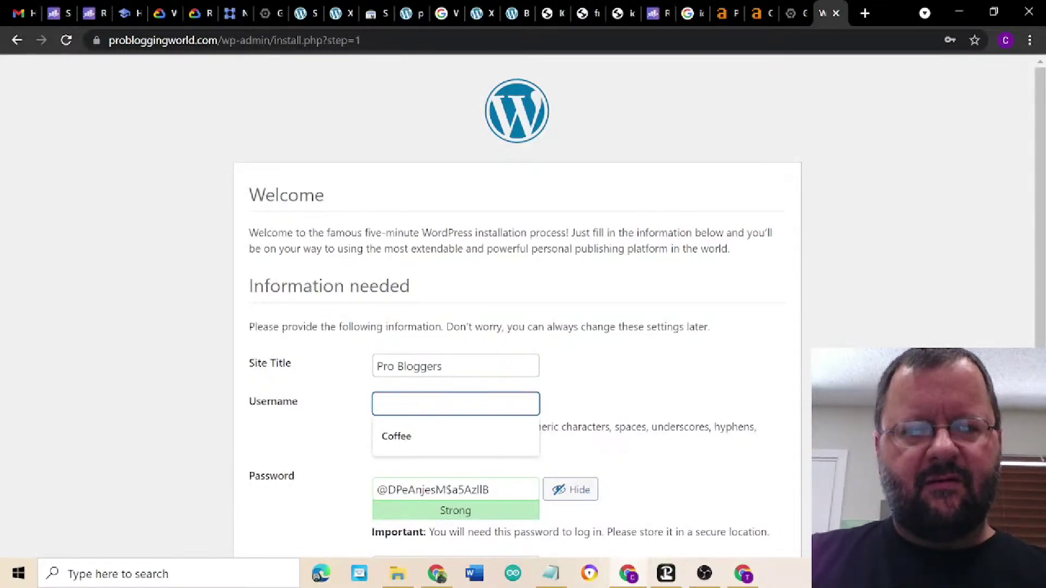
pyautogui.write('proBo')
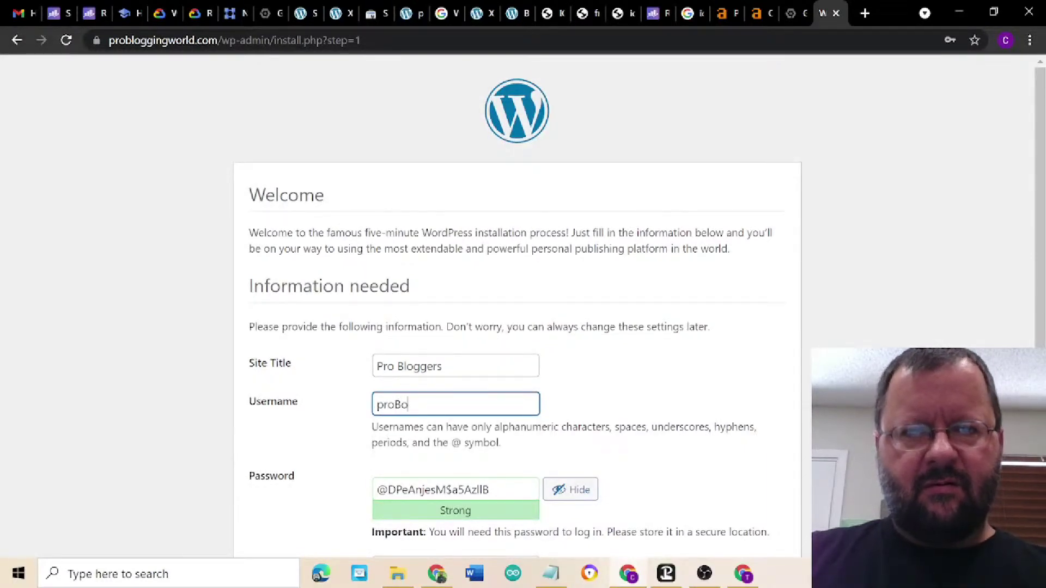
pyautogui.press('BackSpace')
pyautogui.press('BackSpace')
pyautogui.write('blogging')
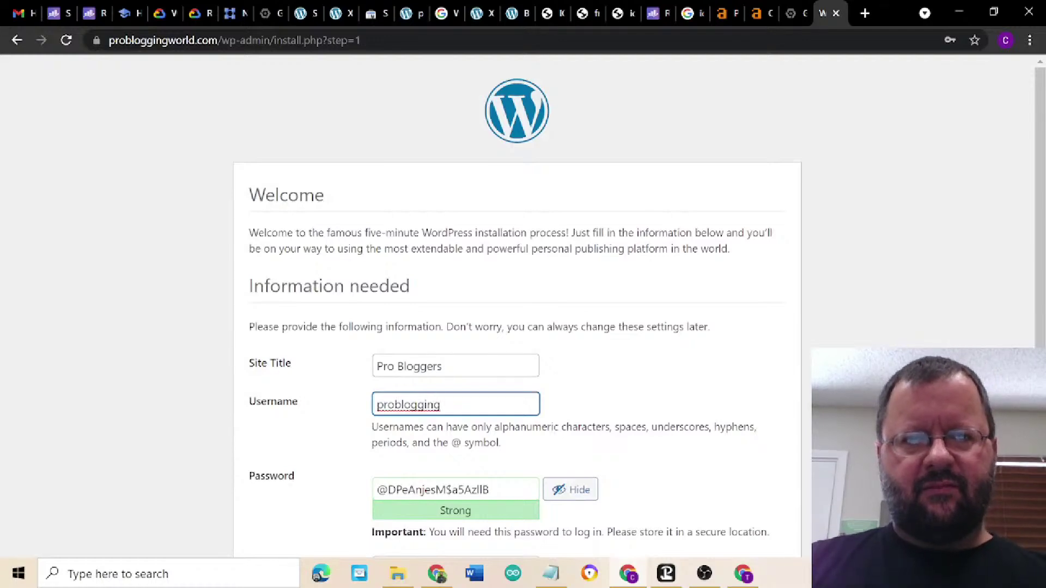
# - Replace the generated password with a custom one, add the admin e-mail, and install WordPress
pyautogui.scroll(-2, 658, 425)
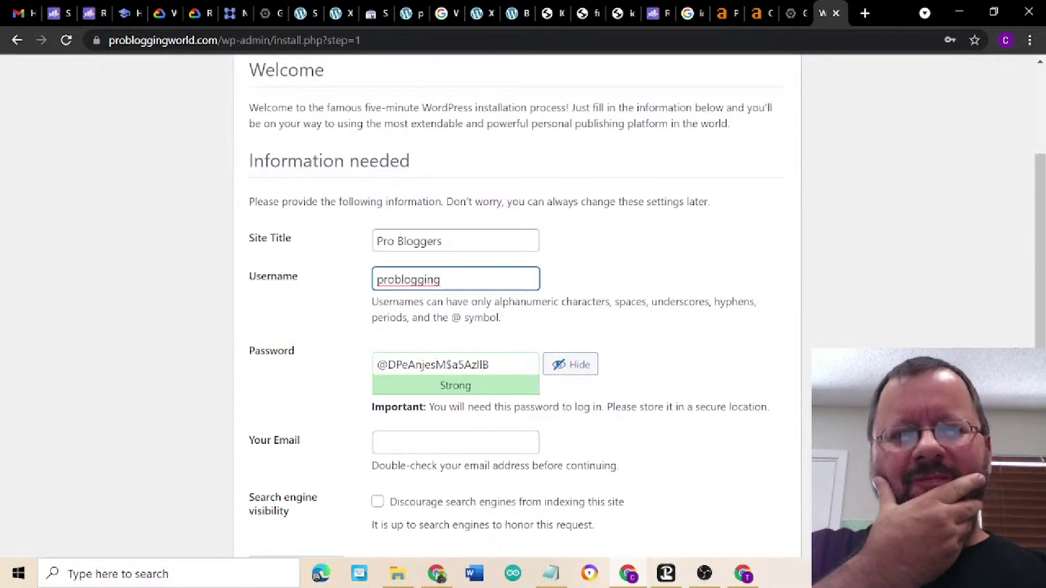
pyautogui.scroll(3, 681, 351)
pyautogui.scroll(-4, 681, 351)
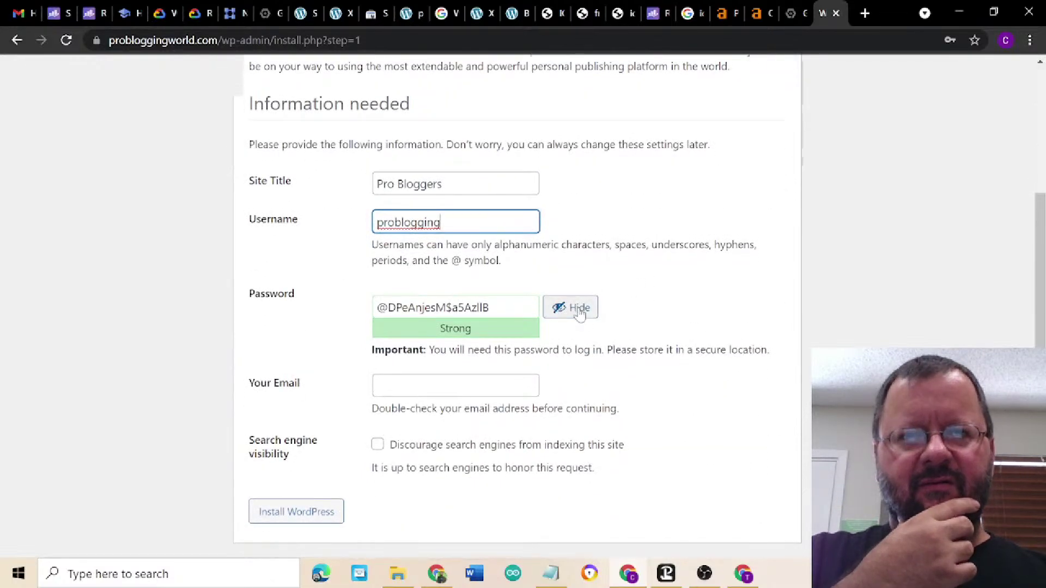
pyautogui.click(578, 308)
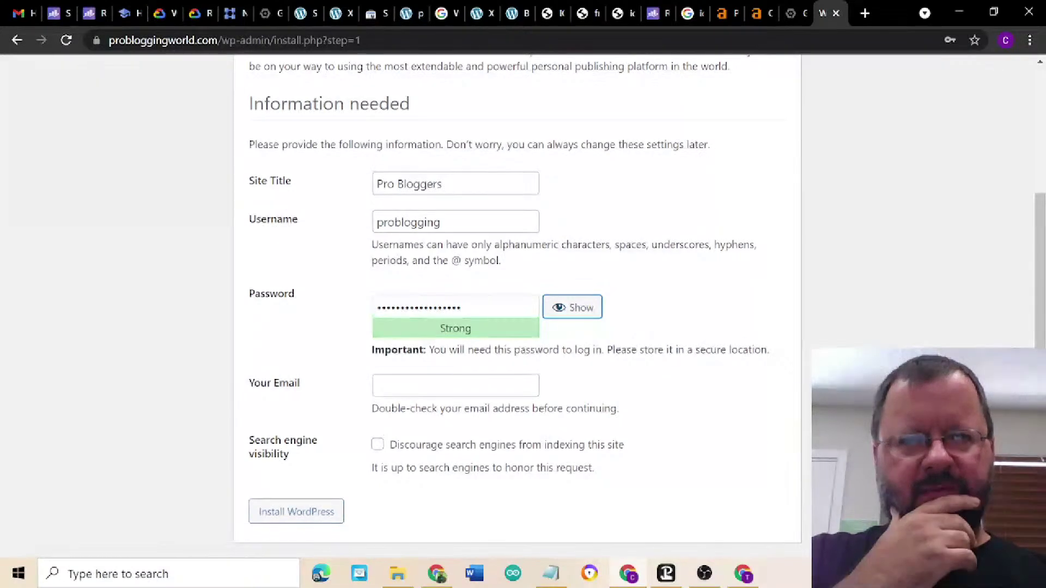
pyautogui.hotkey('shift', 'Tab')
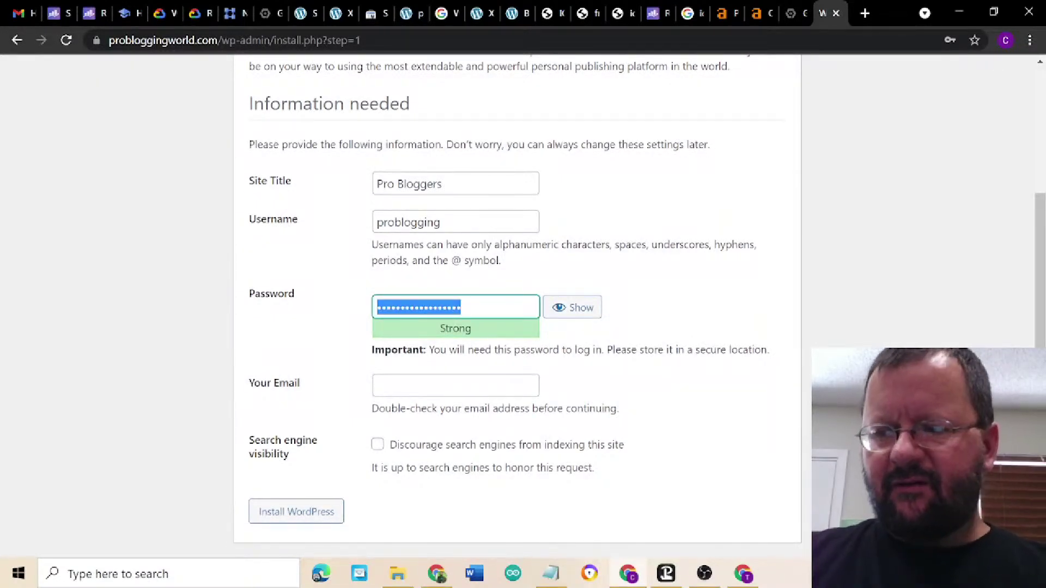
pyautogui.write('1234')
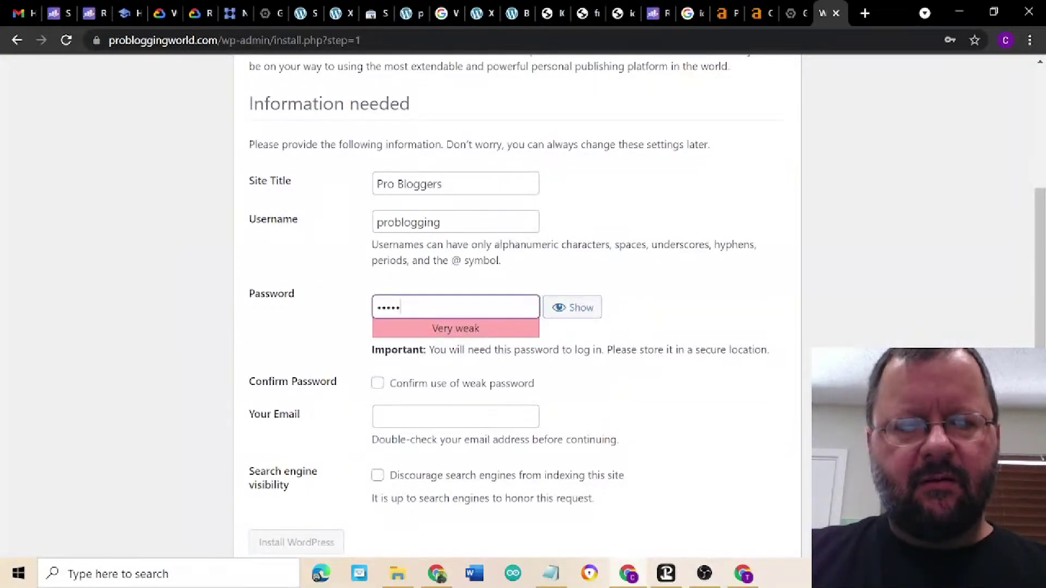
pyautogui.write('****')
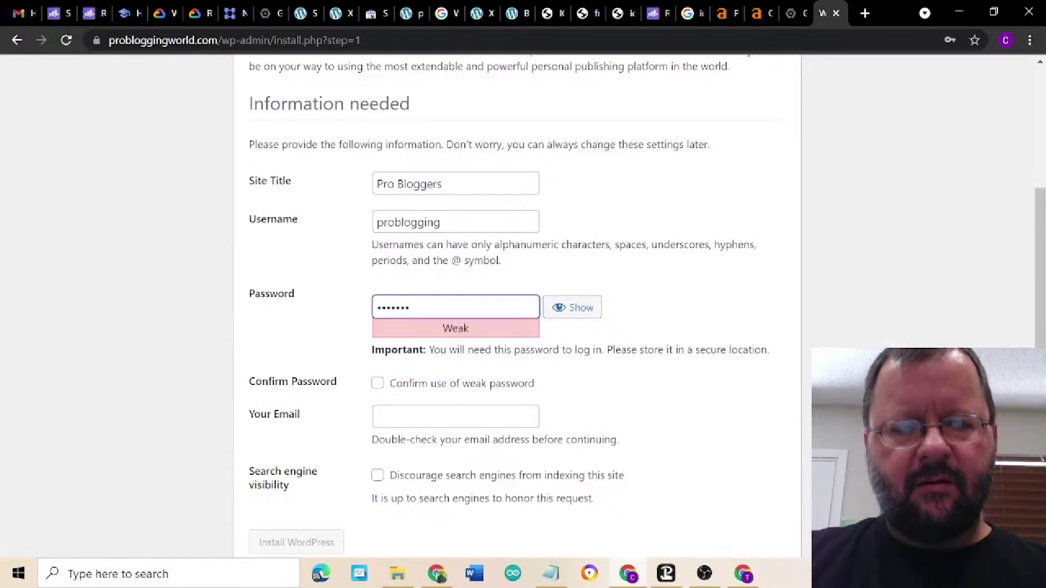
pyautogui.write('**')
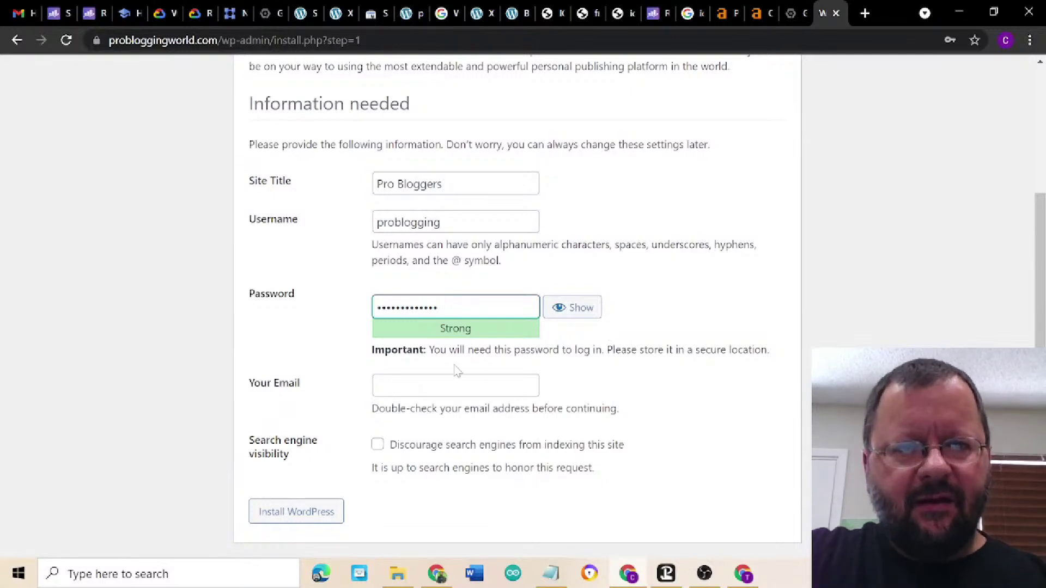
pyautogui.click(455, 385)
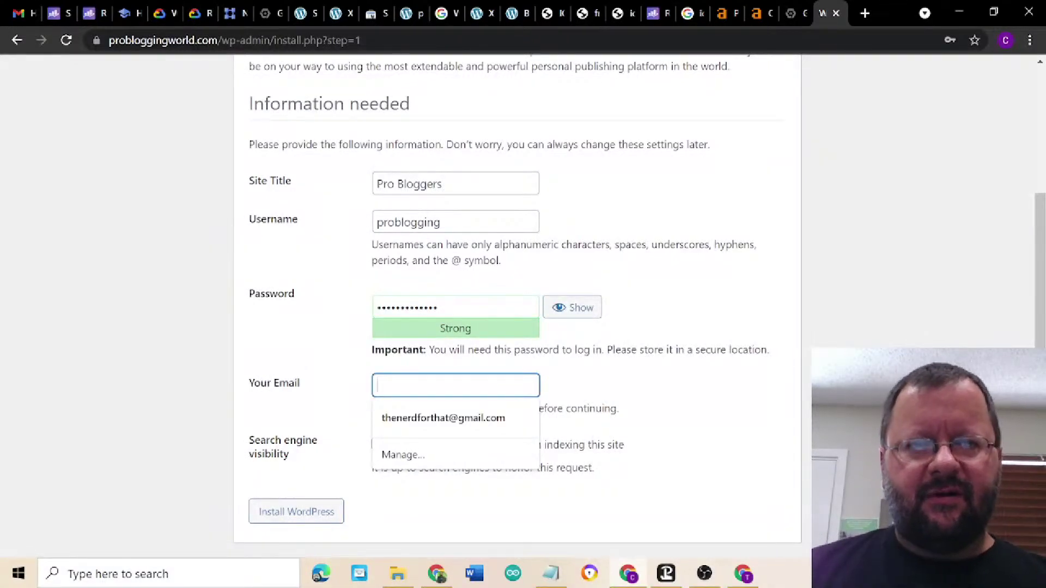
pyautogui.click(472, 419)
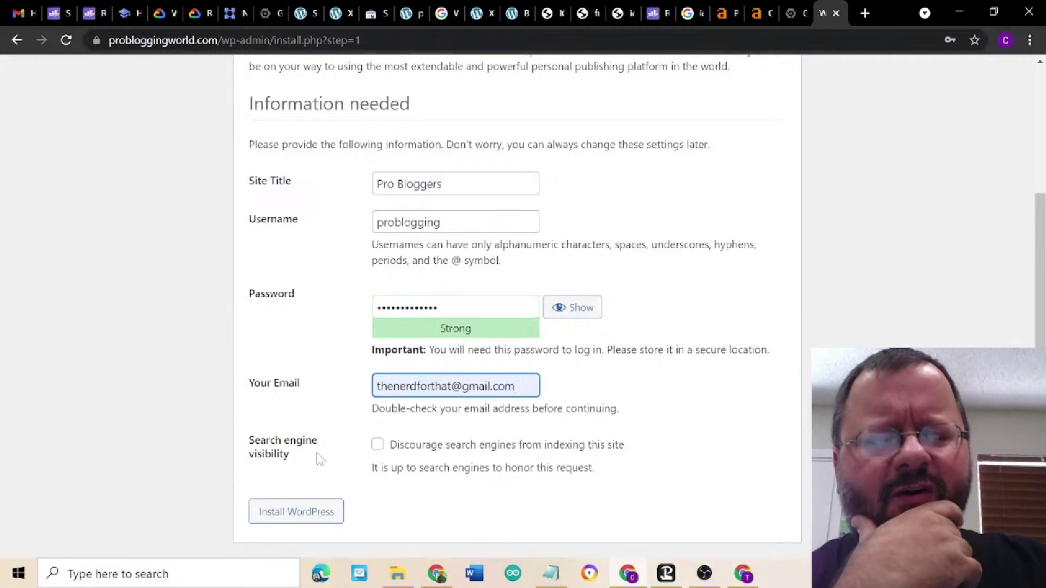
pyautogui.click(290, 520)
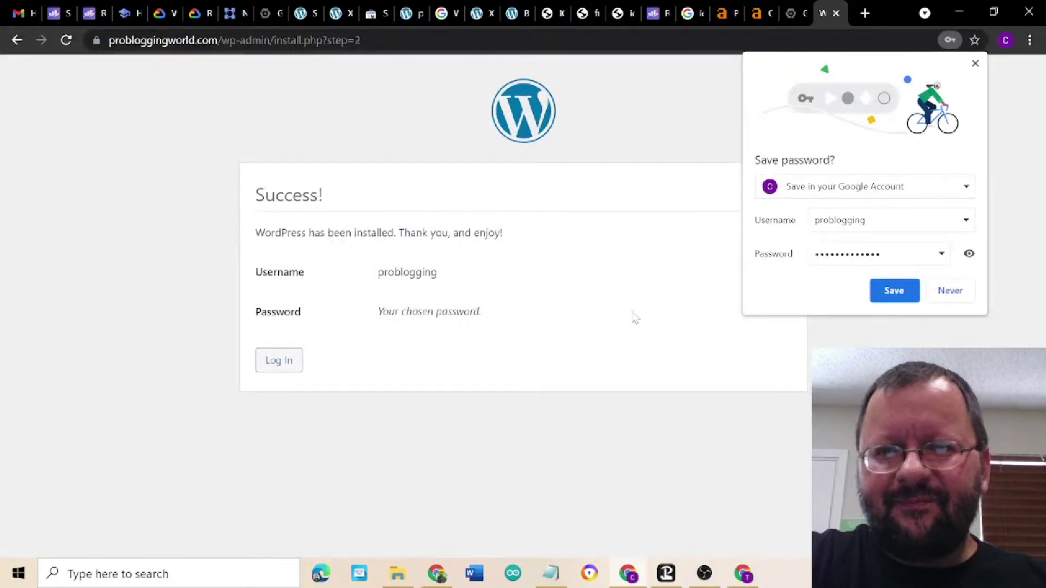
# - Save the new login in the browser and sign in to WordPress with Remember Me ticked
pyautogui.click(893, 291)
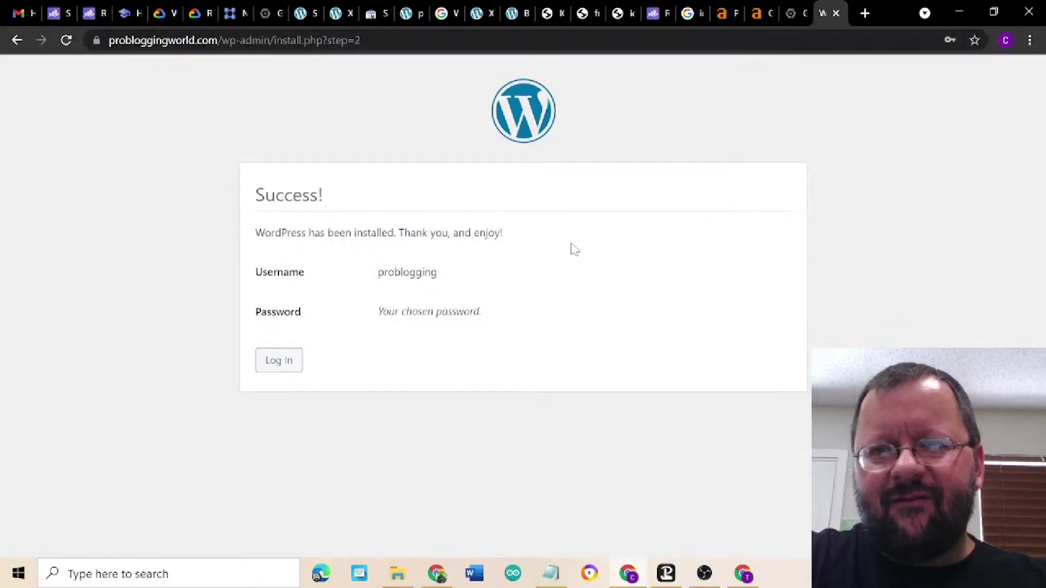
pyautogui.click(278, 365)
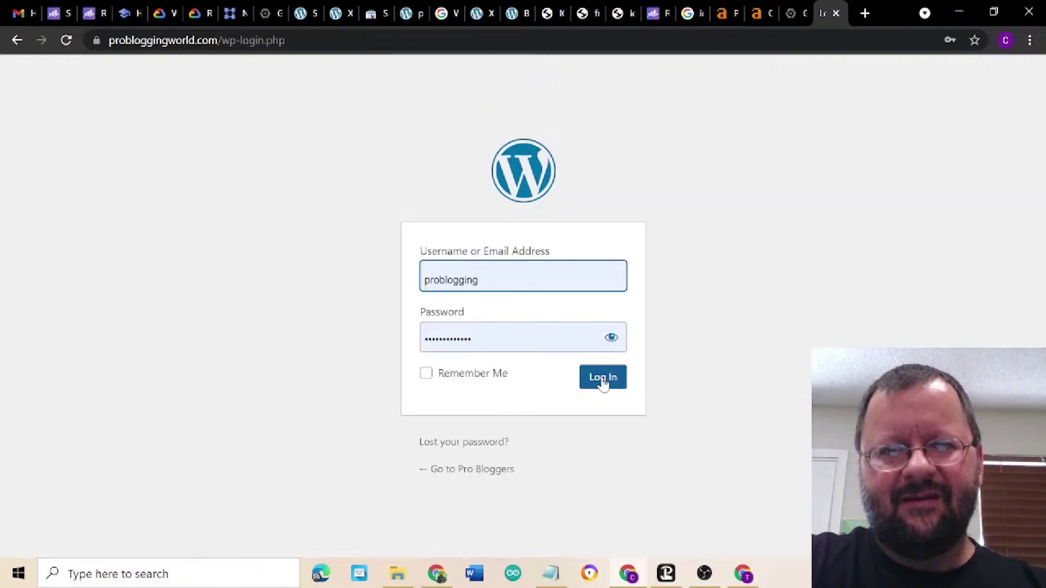
pyautogui.click(426, 374)
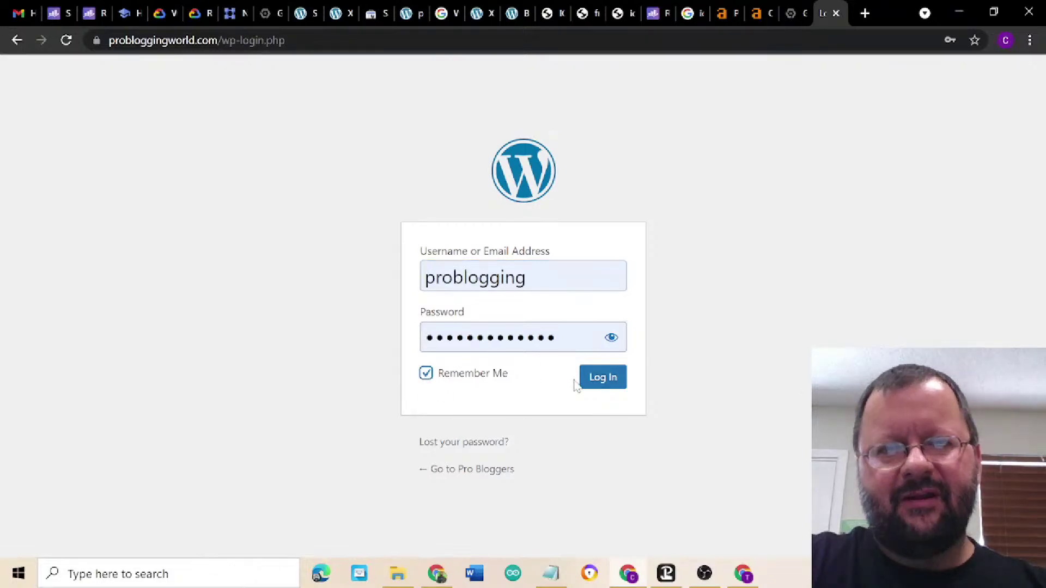
pyautogui.click(601, 380)
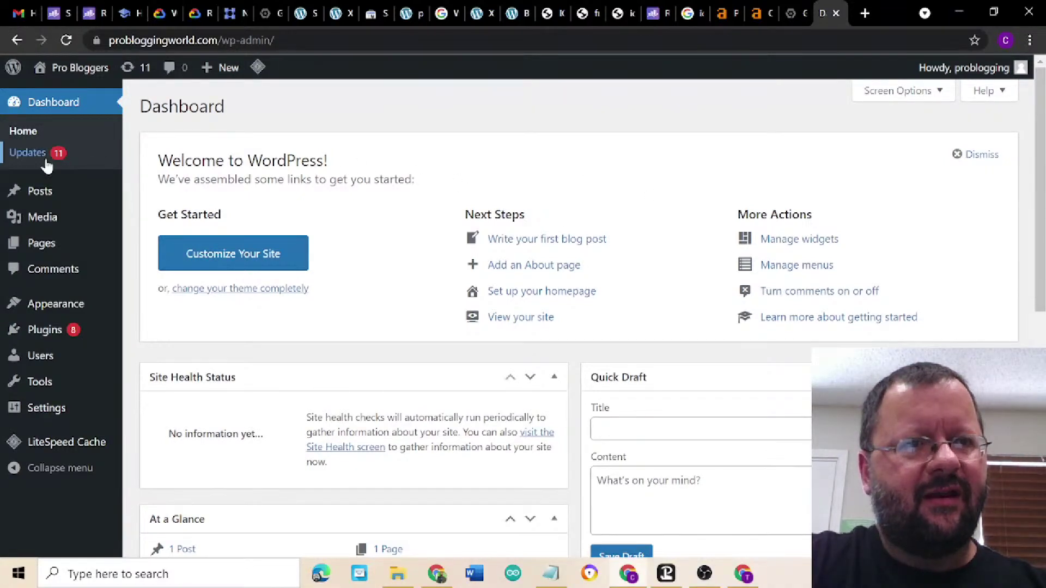
# - Update all eight plugins from Dashboard > Updates and return to the updates overview
pyautogui.click(28, 153)
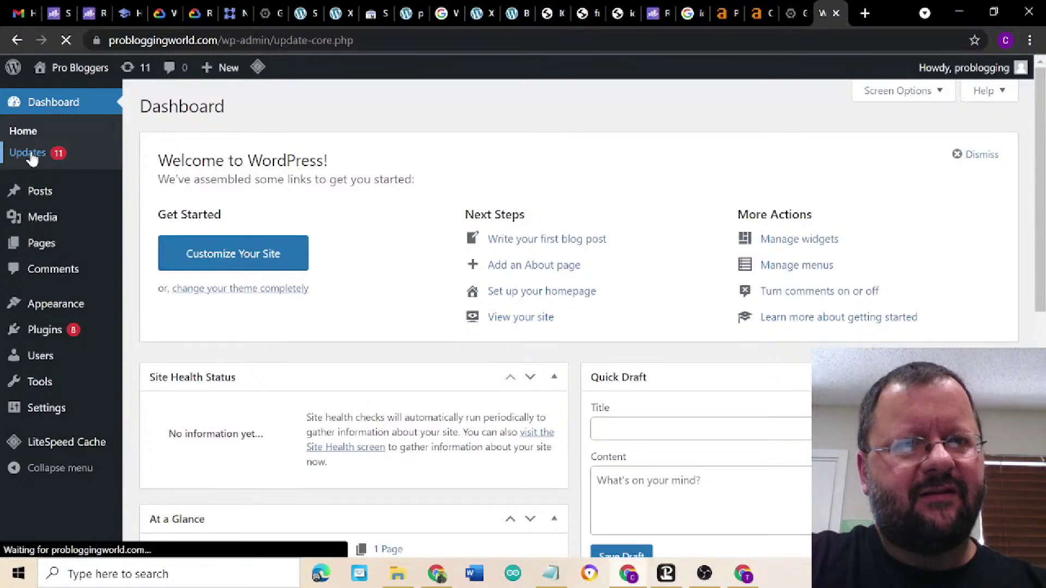
pyautogui.scroll(-5, 261, 188)
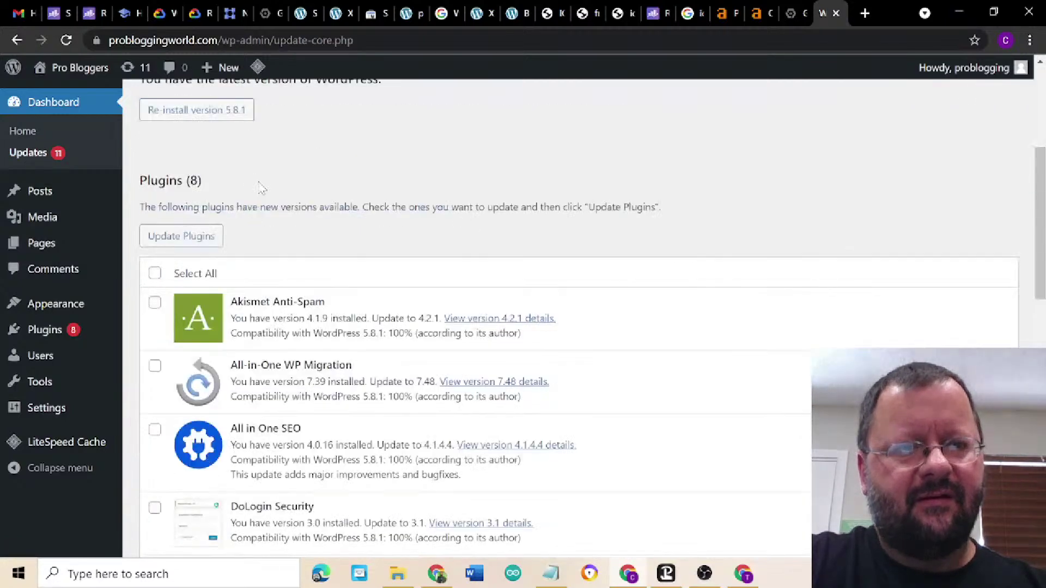
pyautogui.click(155, 275)
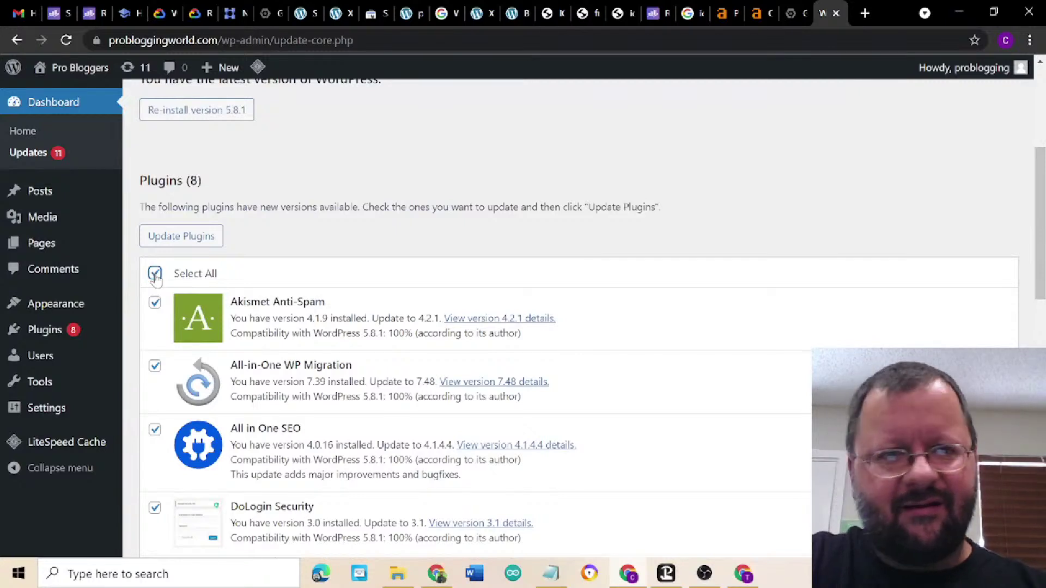
pyautogui.click(173, 241)
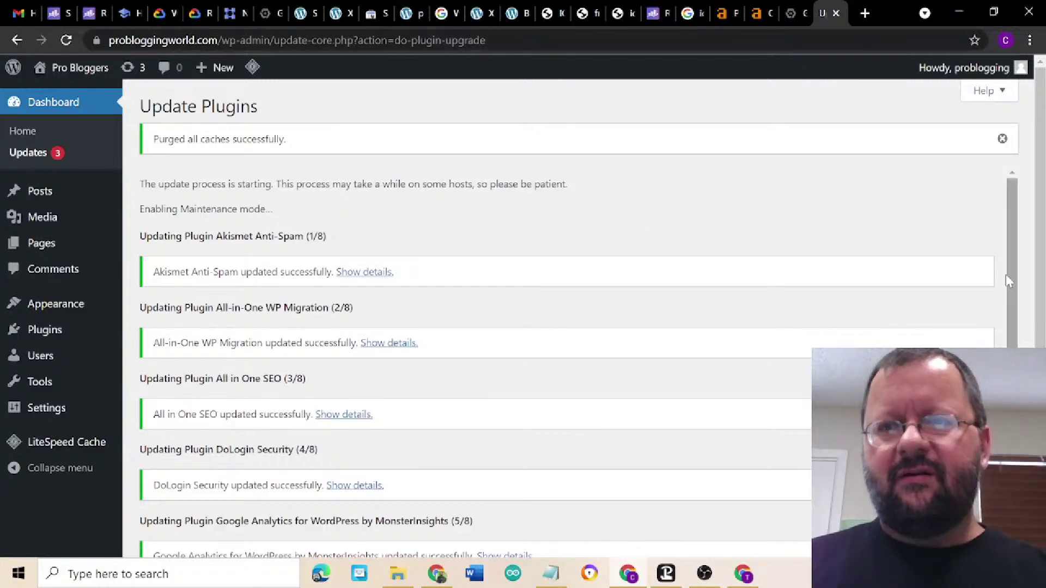
pyautogui.scroll(-3, 1030, 292)
pyautogui.scroll(-1, 1030, 293)
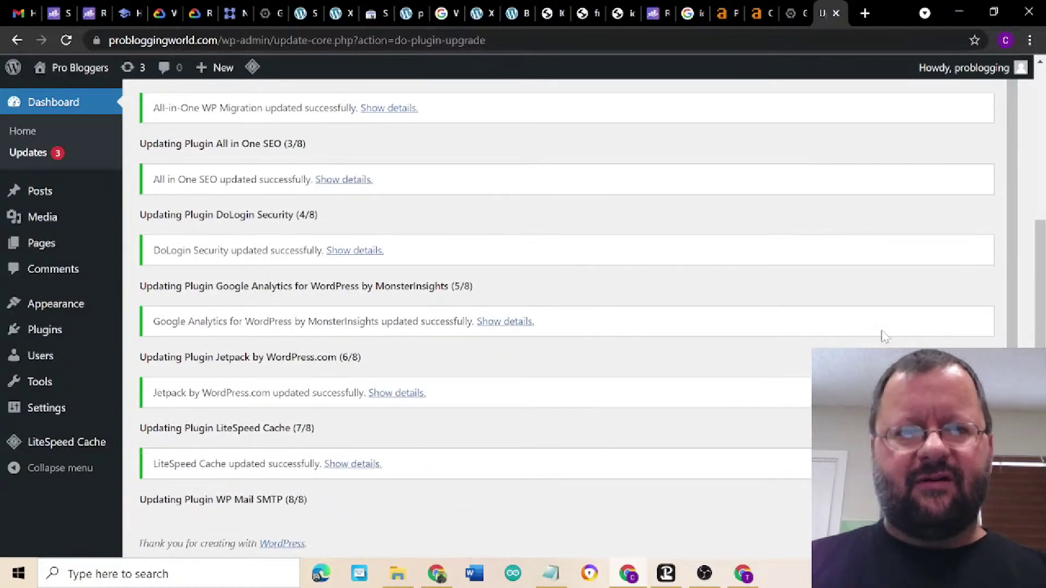
pyautogui.scroll(-2, 882, 334)
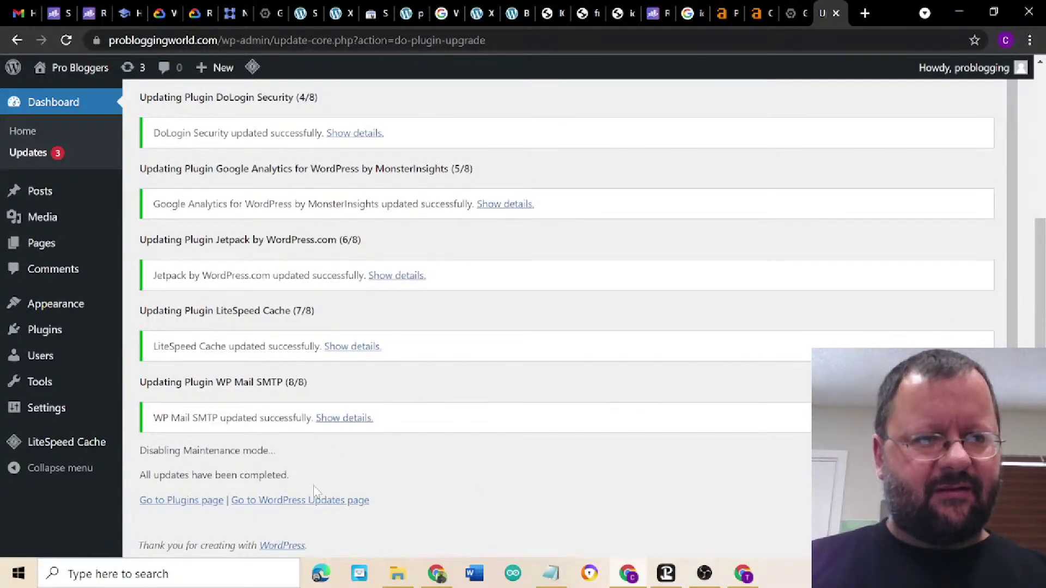
pyautogui.click(312, 503)
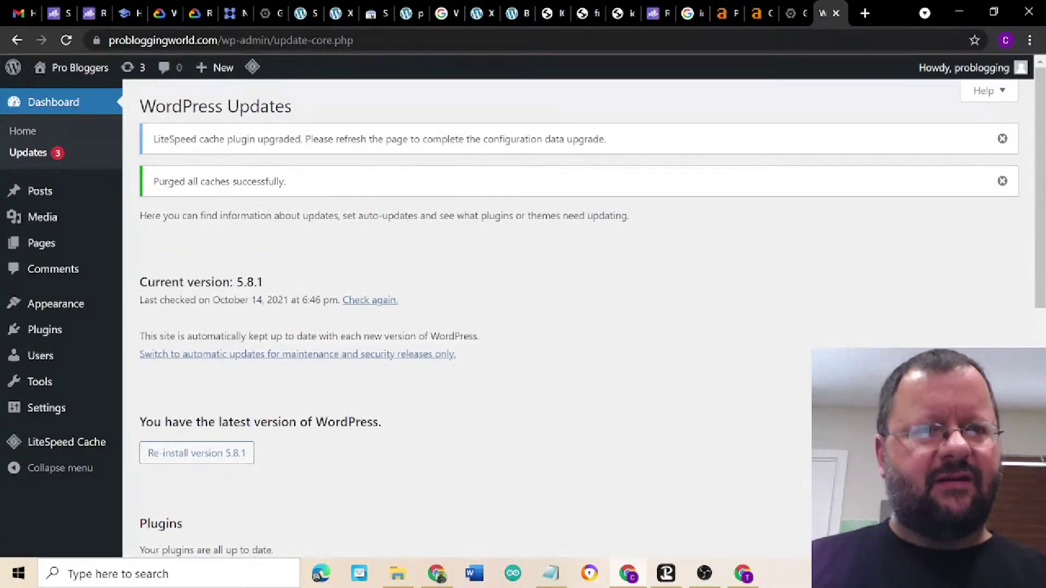
# - Select and update the Twenty Nineteen, Twenty Twenty and Twenty Twenty-One themes
pyautogui.scroll(-9, 545, 316)
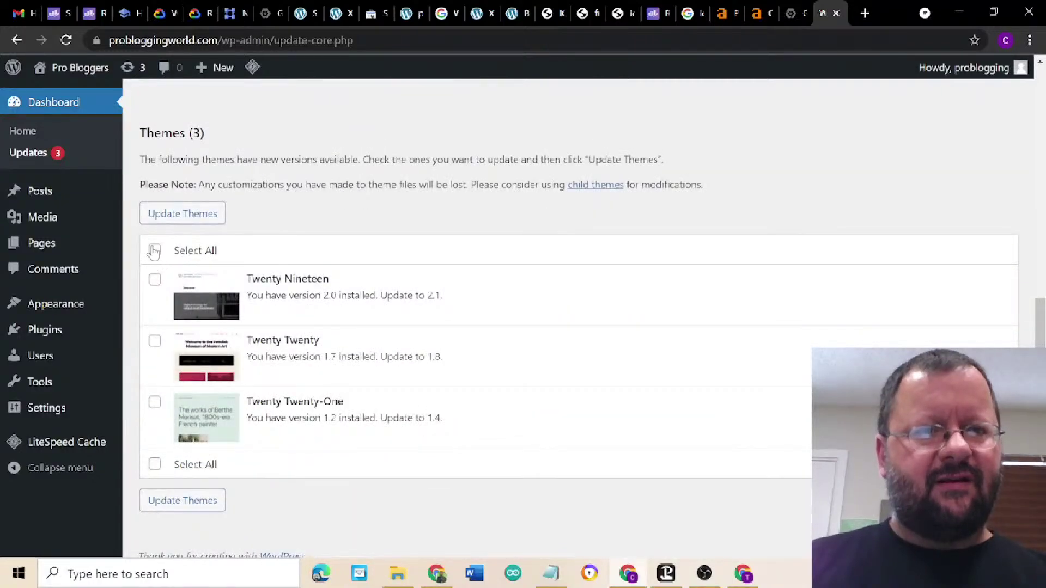
pyautogui.click(154, 251)
pyautogui.click(181, 214)
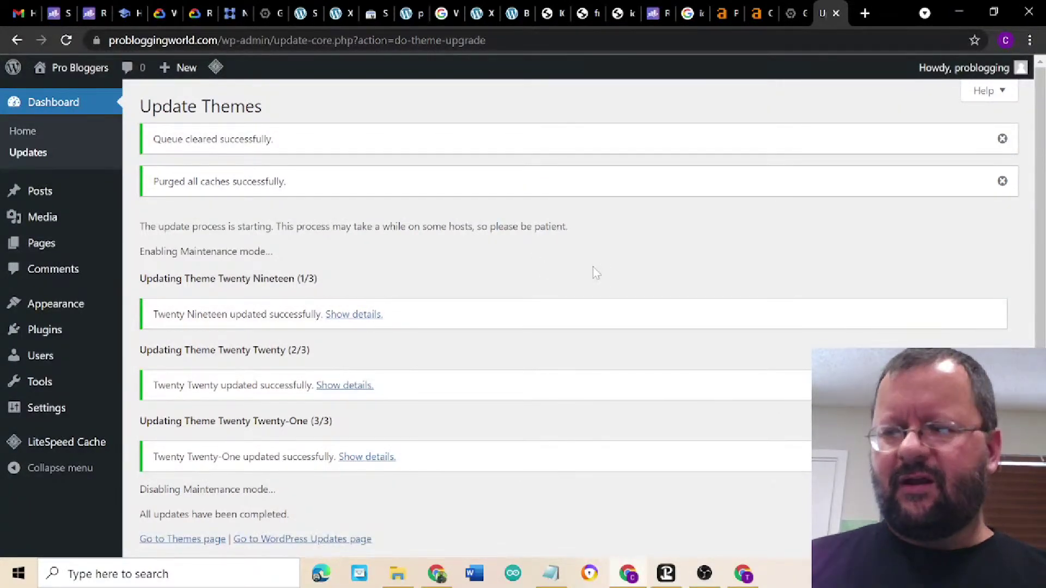
pyautogui.scroll(-4, 592, 267)
pyautogui.scroll(4, 593, 267)
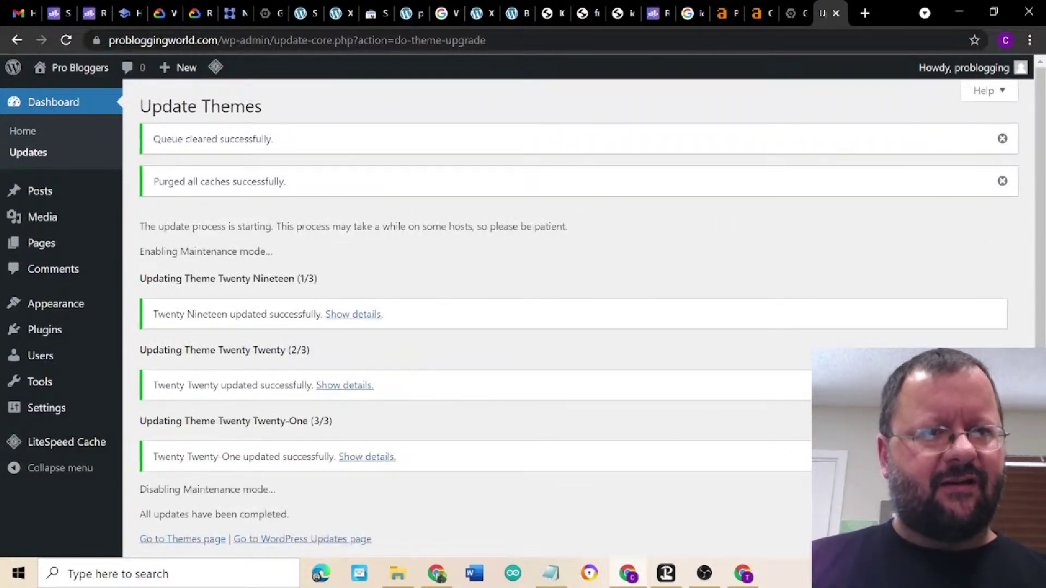
pyautogui.scroll(-2, 578, 316)
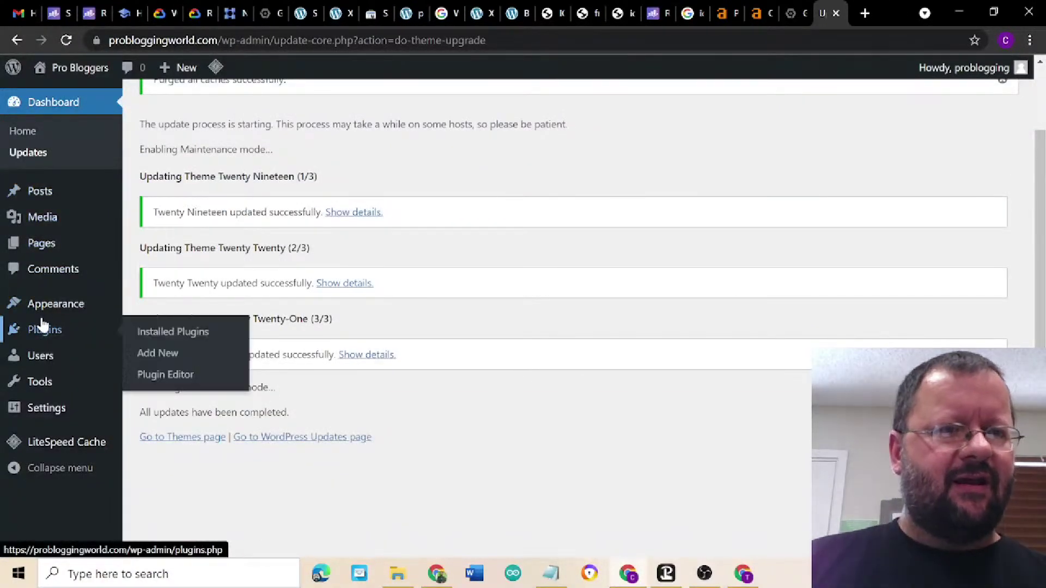
# - Install and activate the Astra theme via Appearance > Themes > Add New
pyautogui.moveTo(44, 314)
pyautogui.click(151, 306)
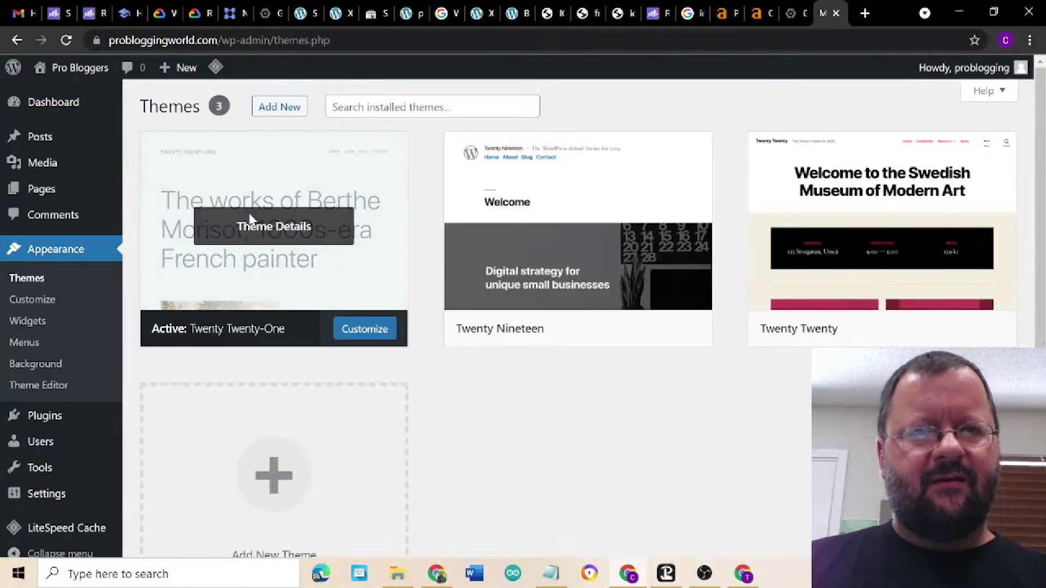
pyautogui.click(277, 489)
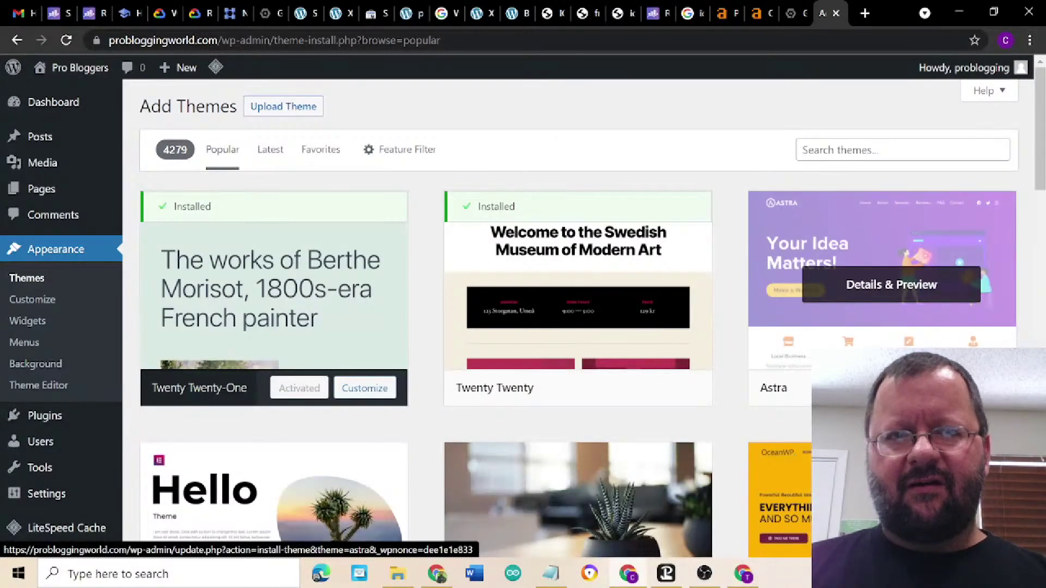
pyautogui.click(987, 388)
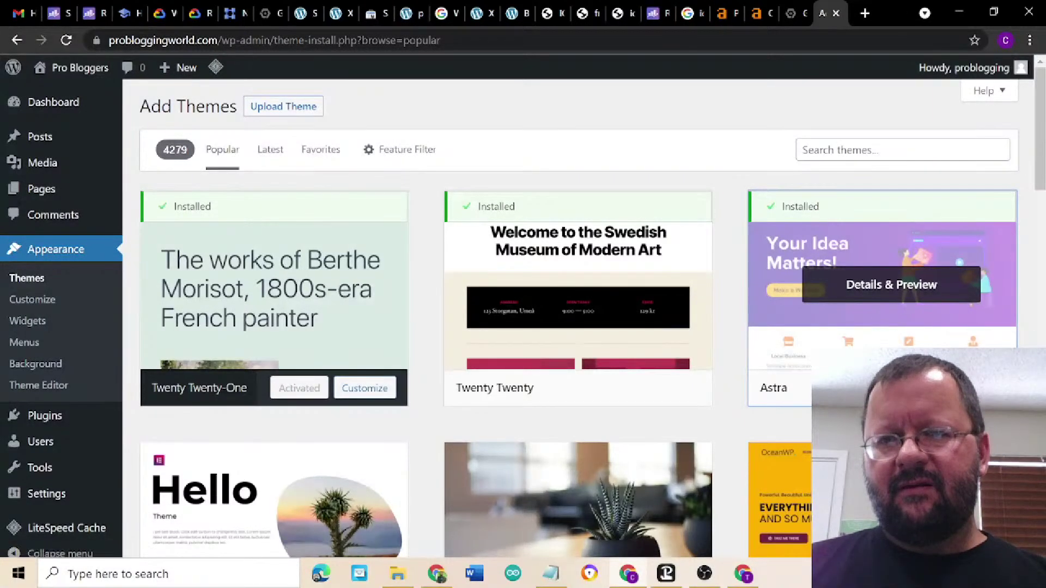
pyautogui.click(987, 388)
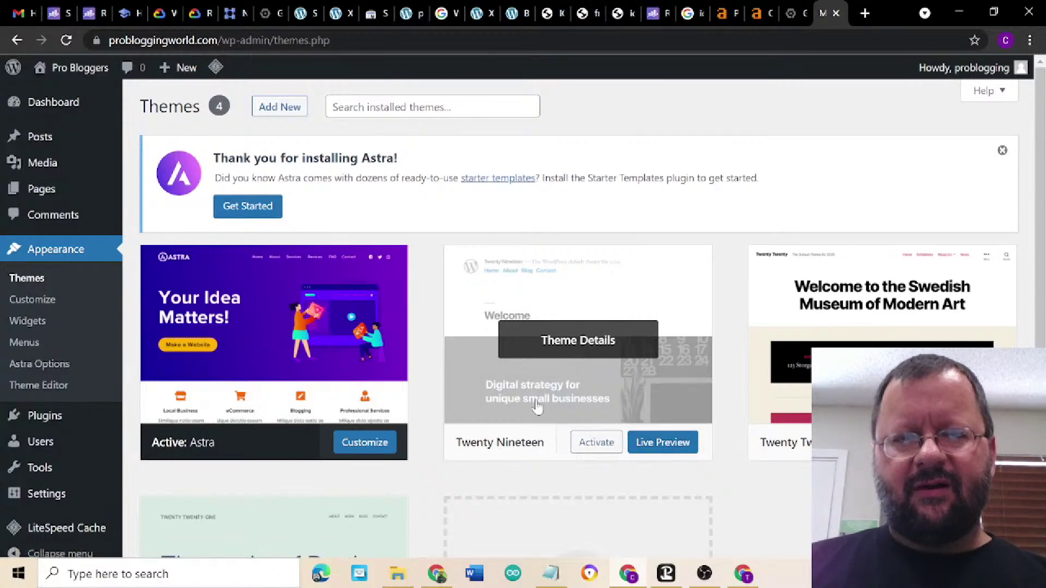
# - Delete the Twenty Nineteen, Twenty Twenty and Twenty Twenty-One themes from their details, confirming each
pyautogui.click(571, 343)
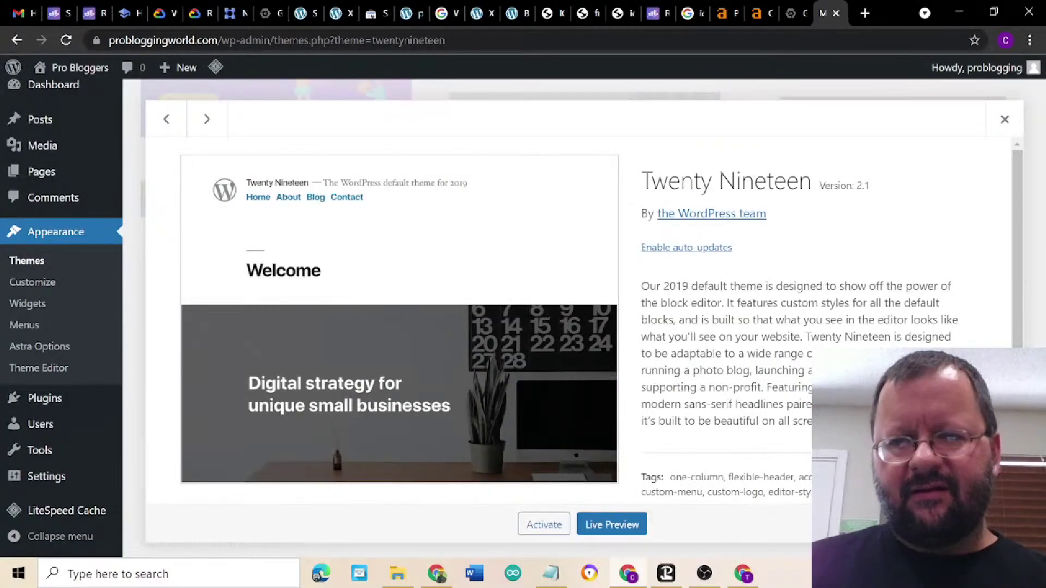
pyautogui.click(1002, 524)
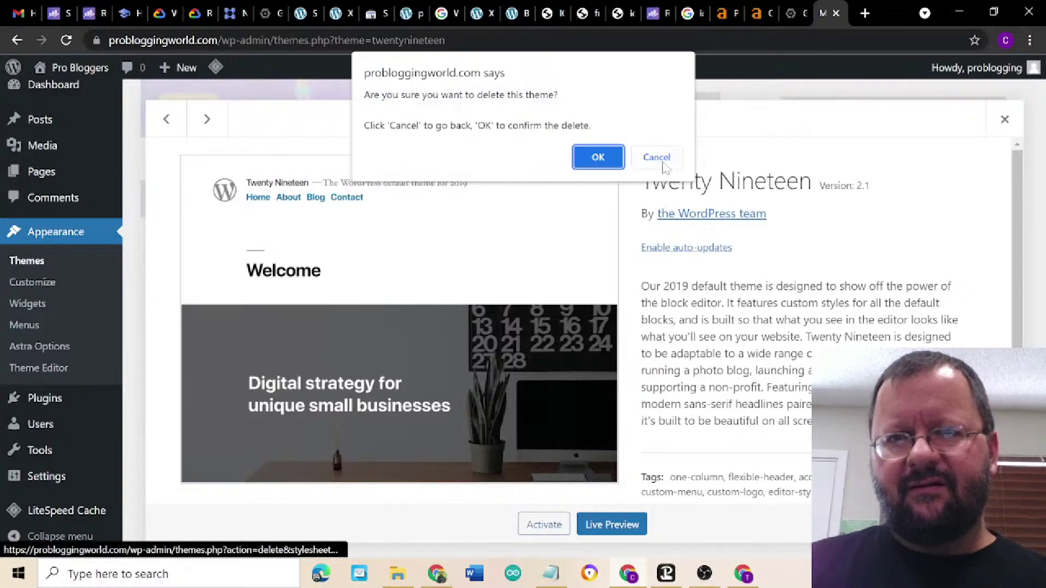
pyautogui.click(598, 158)
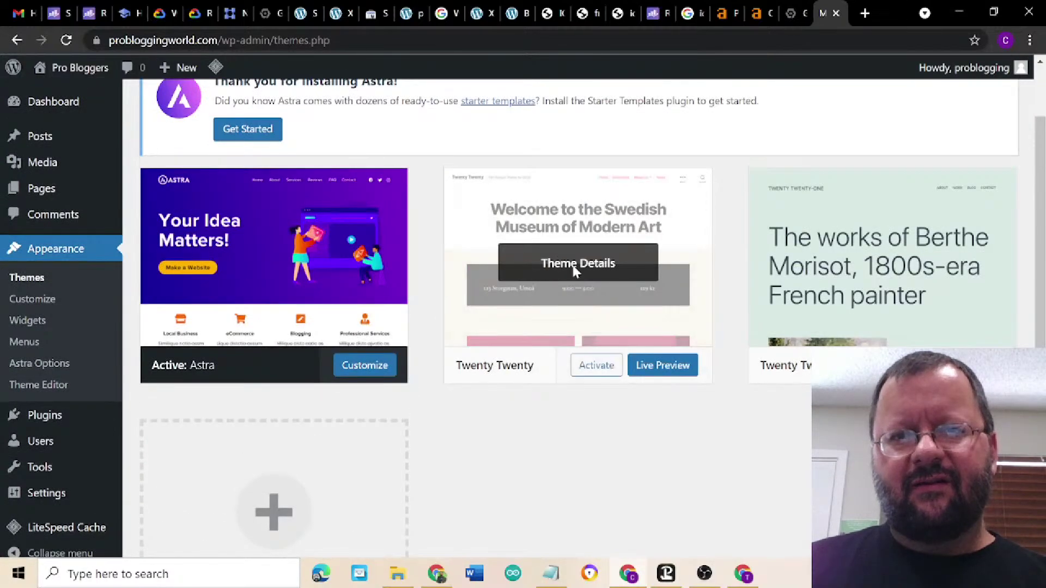
pyautogui.click(574, 270)
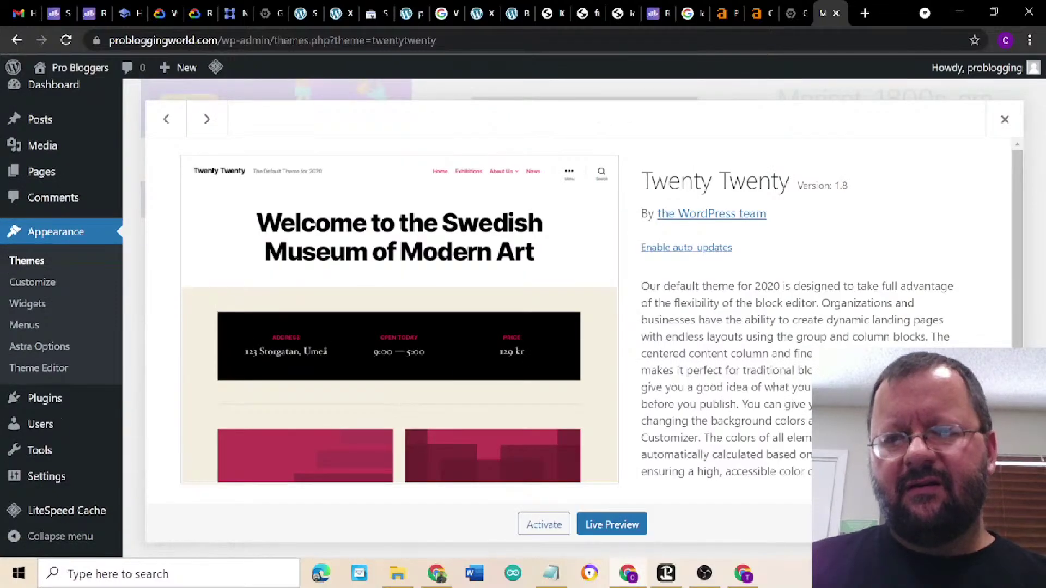
pyautogui.click(997, 524)
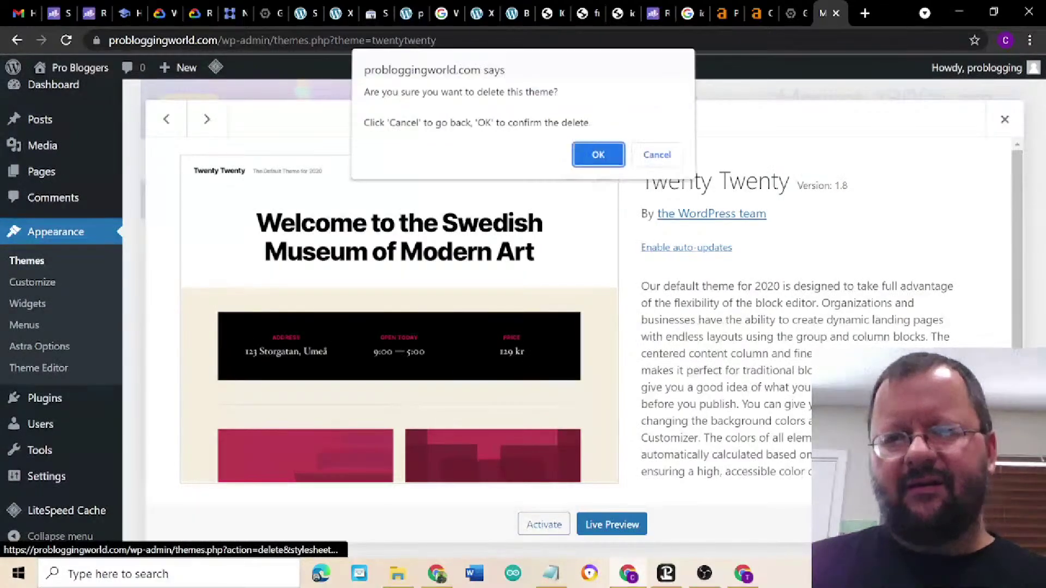
pyautogui.click(598, 157)
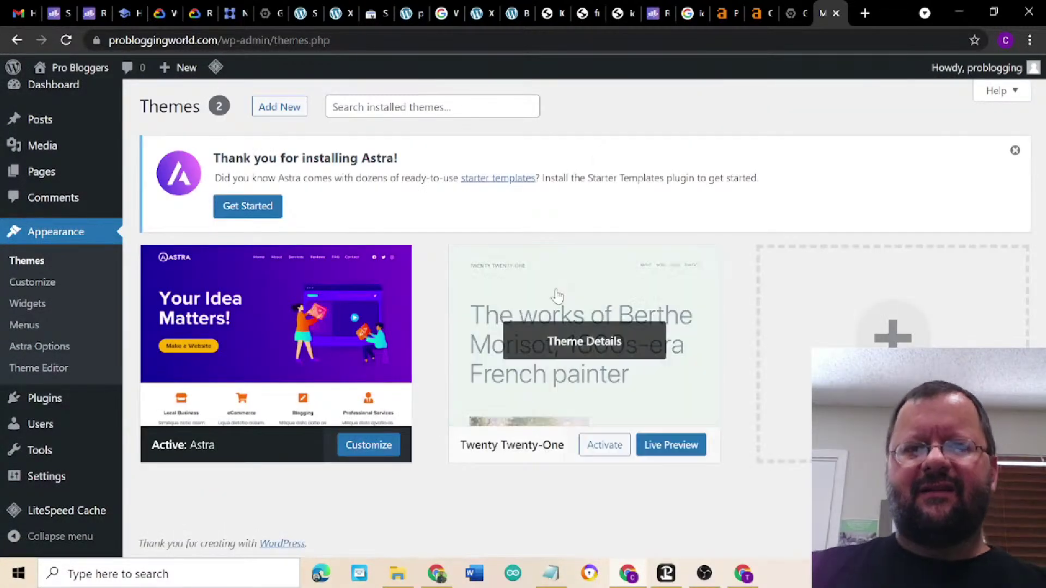
pyautogui.click(575, 342)
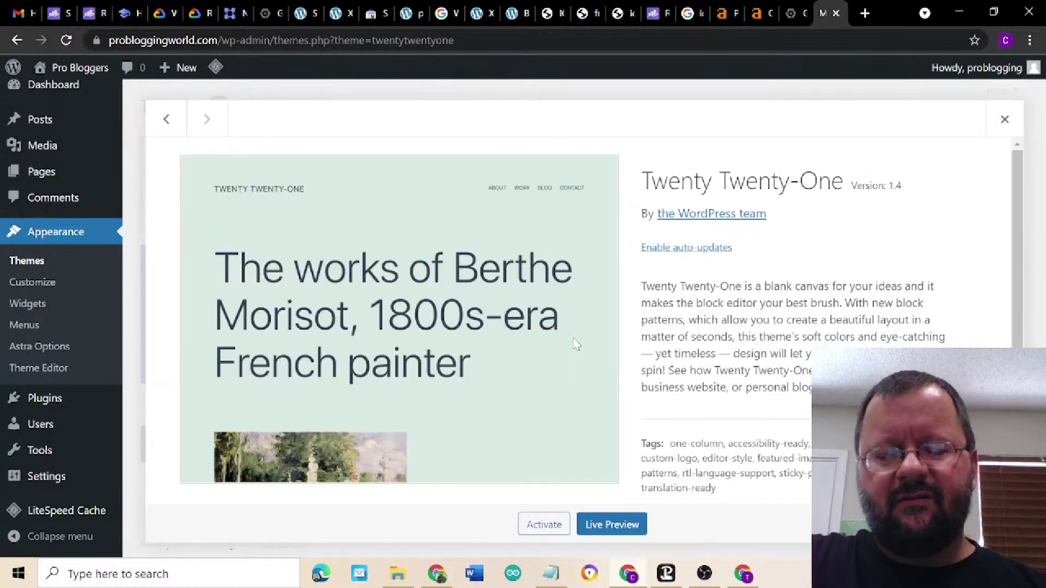
pyautogui.click(997, 525)
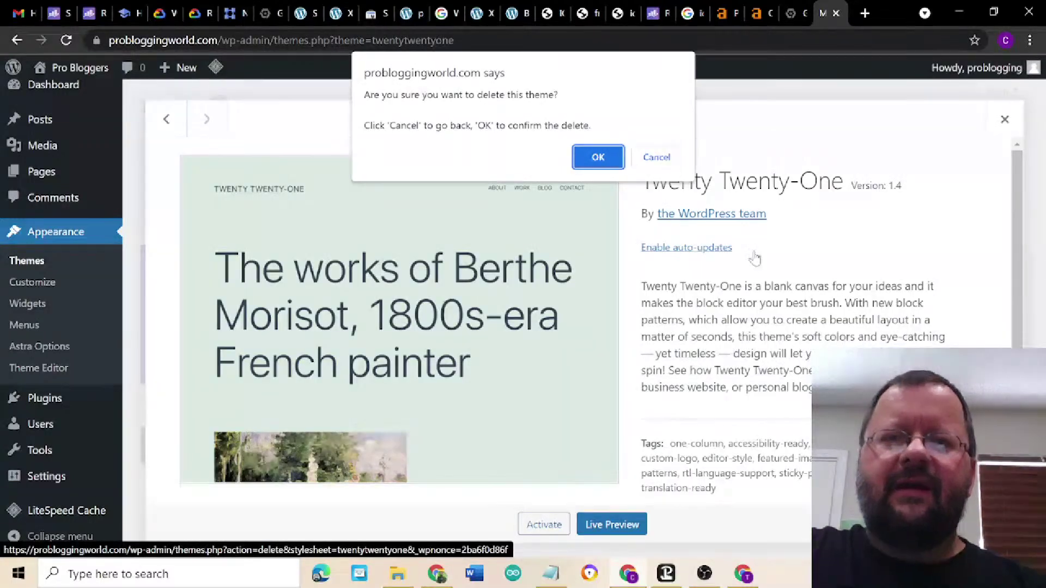
pyautogui.click(598, 158)
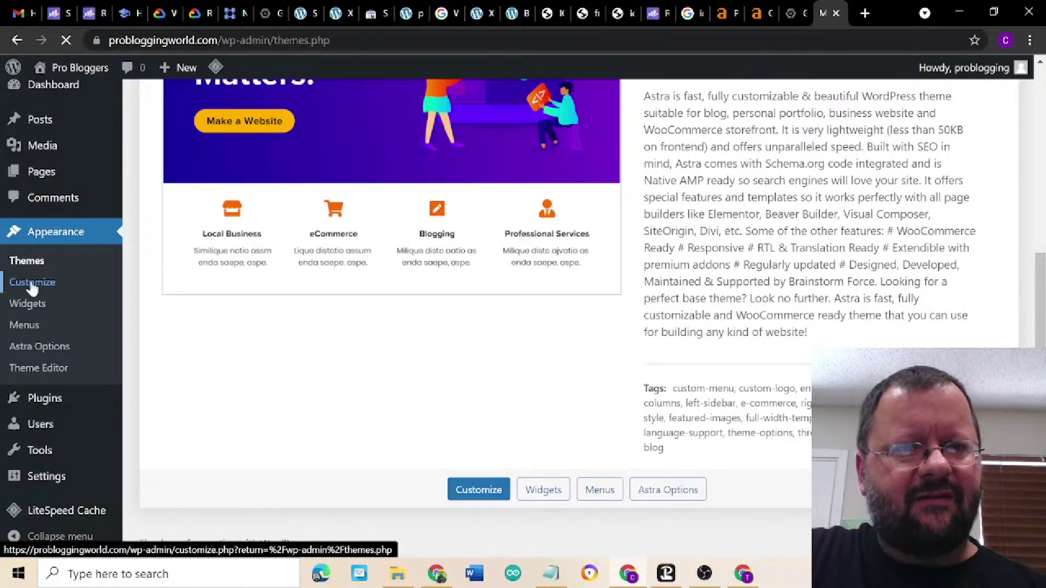
# - Preview Astra in the live Customizer, then close it to return to Themes
pyautogui.click(33, 283)
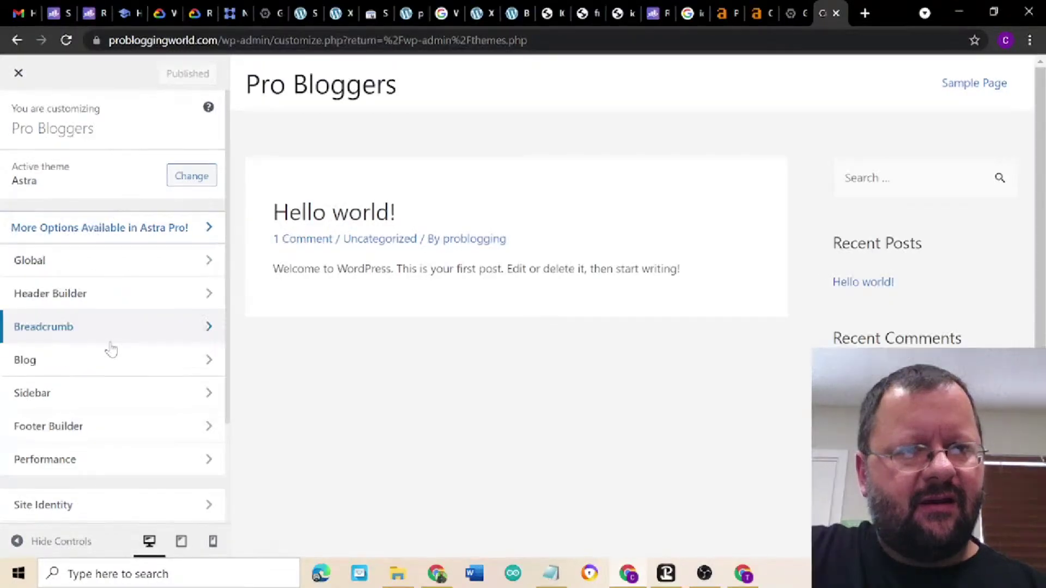
pyautogui.scroll(-2, 111, 347)
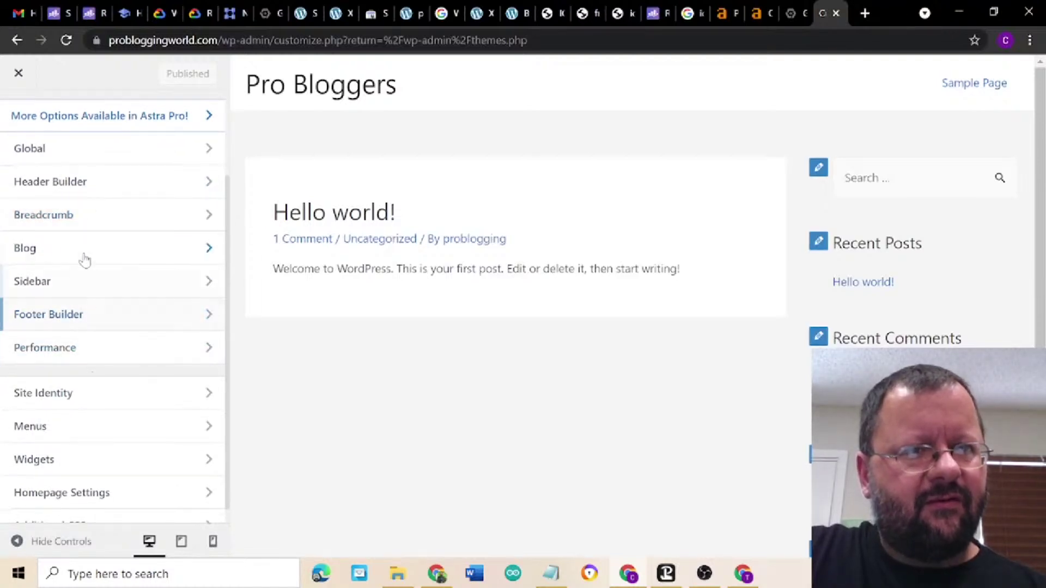
pyautogui.scroll(3, 86, 261)
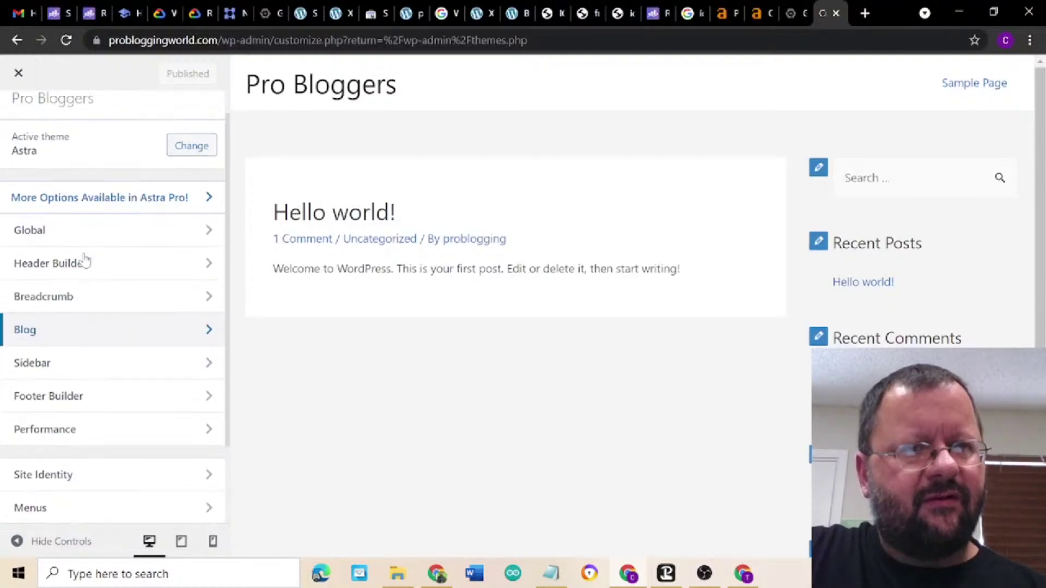
pyautogui.click(18, 72)
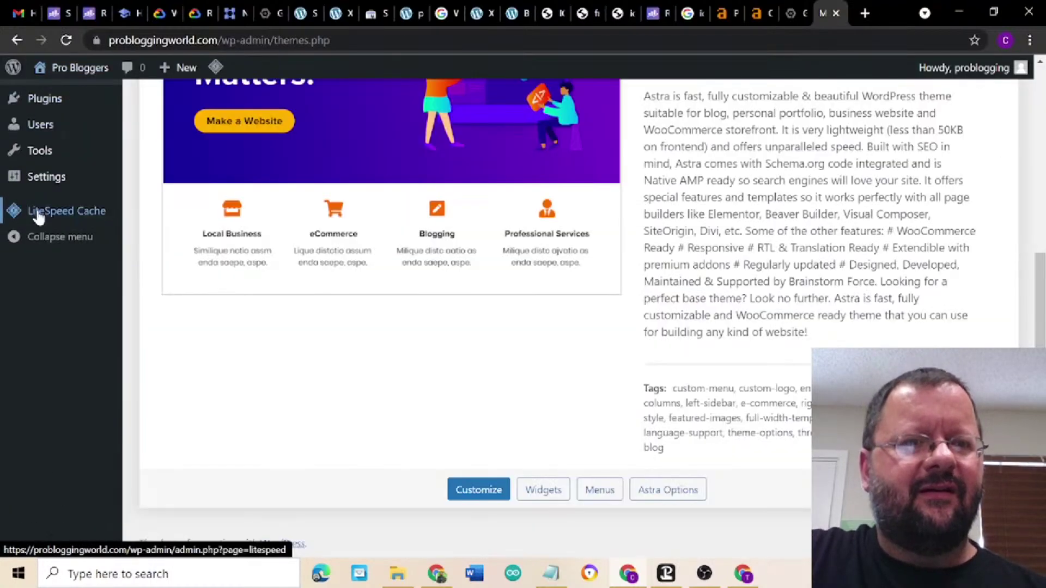
# - Trim the address to /wp-admin for the dashboard, then go to Appearance > Customize
pyautogui.scroll(1, 33, 101)
pyautogui.scroll(5, 33, 101)
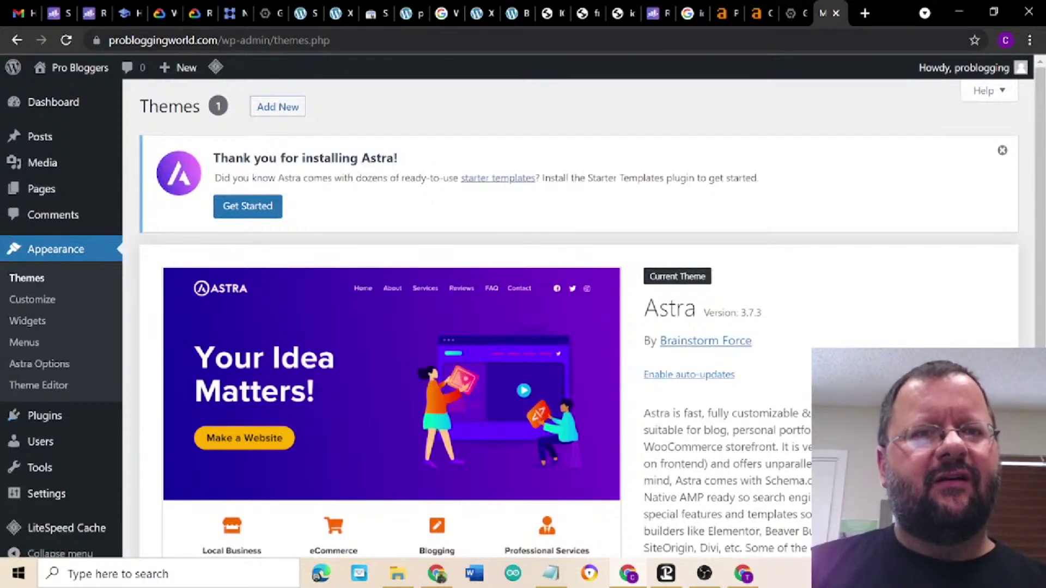
pyautogui.doubleClick(263, 40)
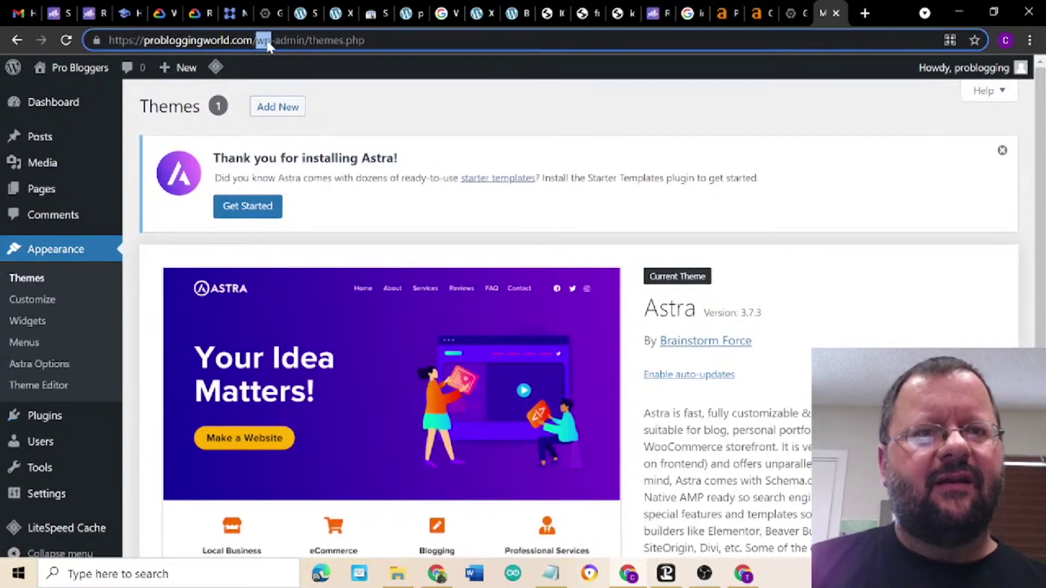
pyautogui.click(289, 41)
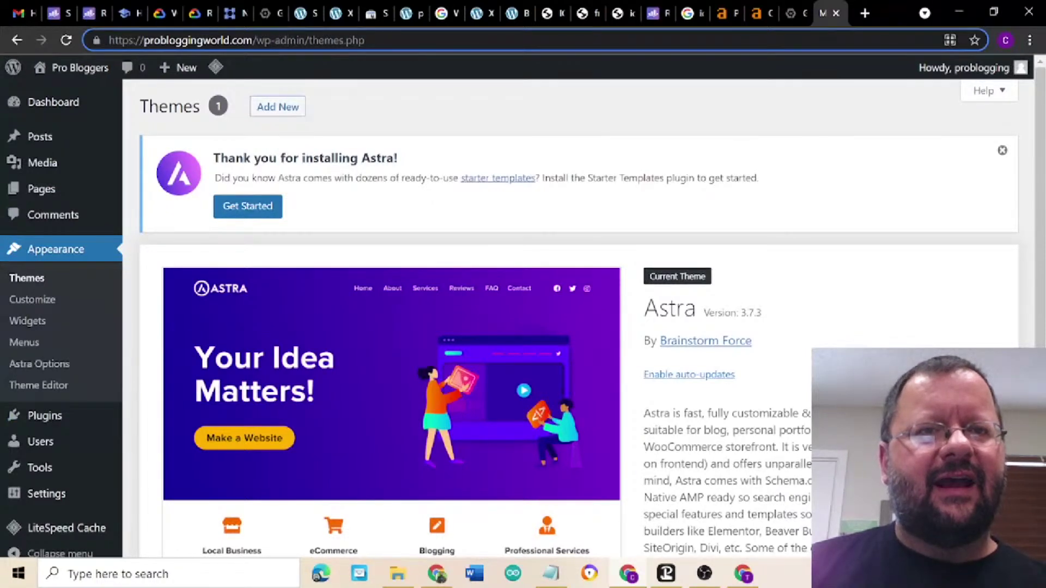
pyautogui.moveTo(365, 41); pyautogui.dragTo(304, 40)
pyautogui.press('BackSpace')
pyautogui.press('BackSpace')
pyautogui.press('Return')
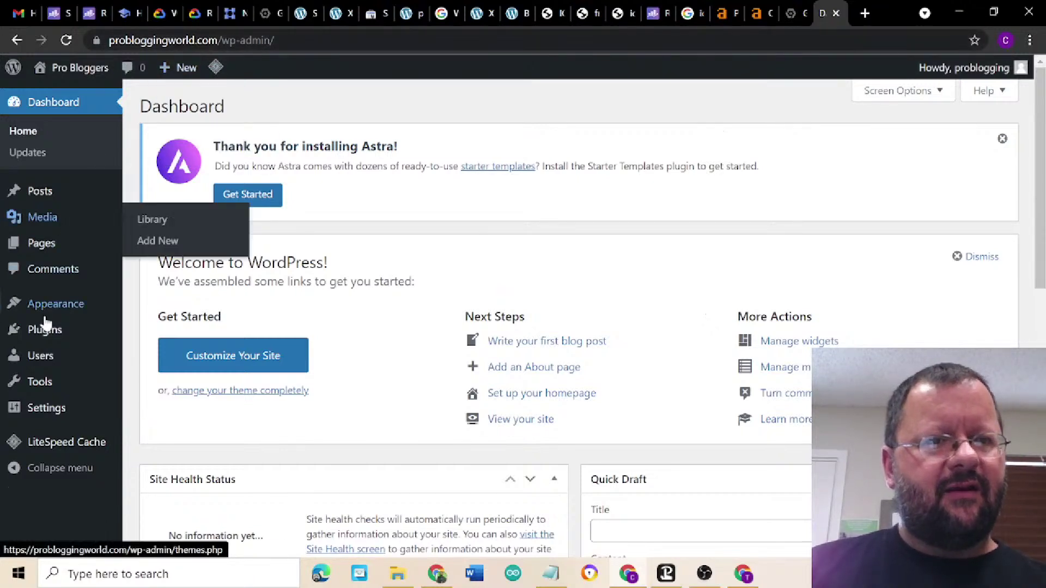
pyautogui.moveTo(22, 306)
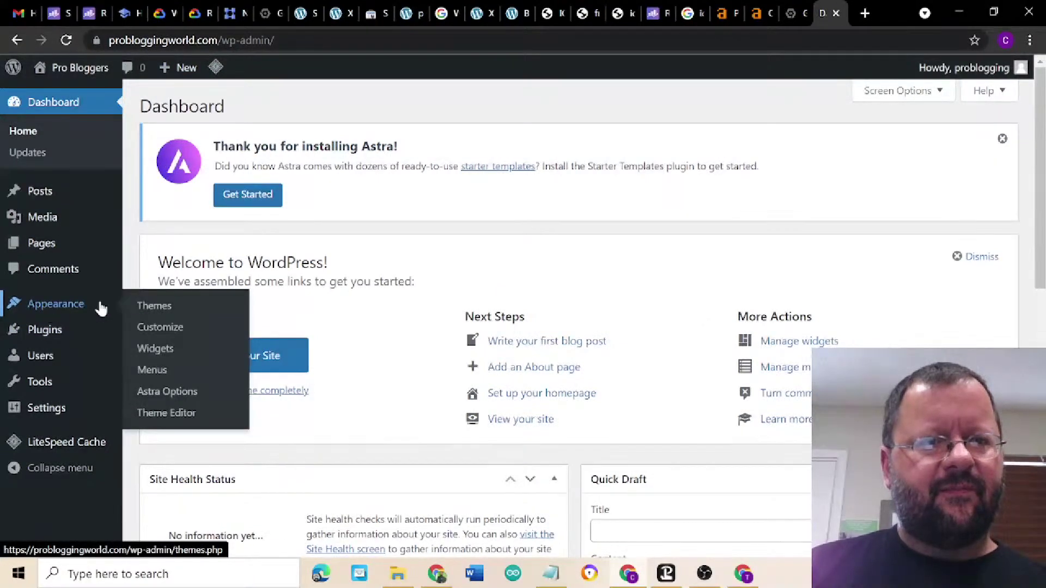
pyautogui.click(160, 330)
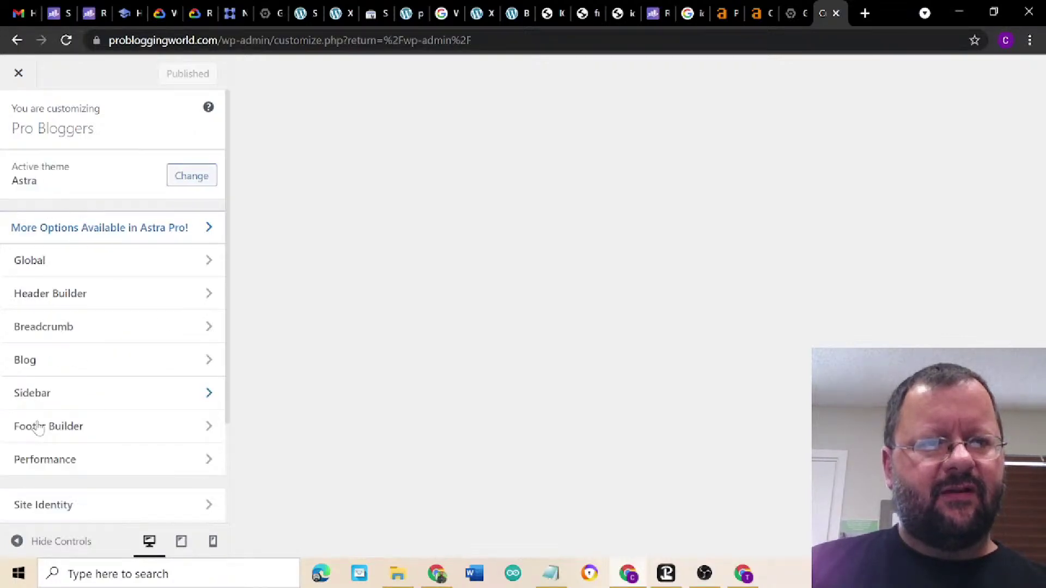
# - Delete '| Powered by [theme_author]' from the Footer Builder copyright text
pyautogui.click(63, 430)
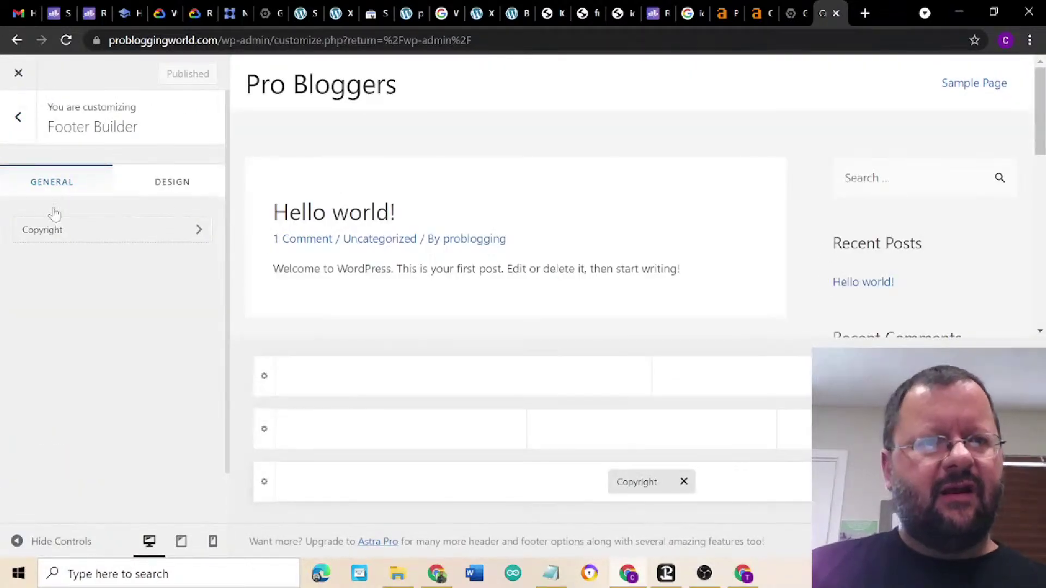
pyautogui.click(71, 235)
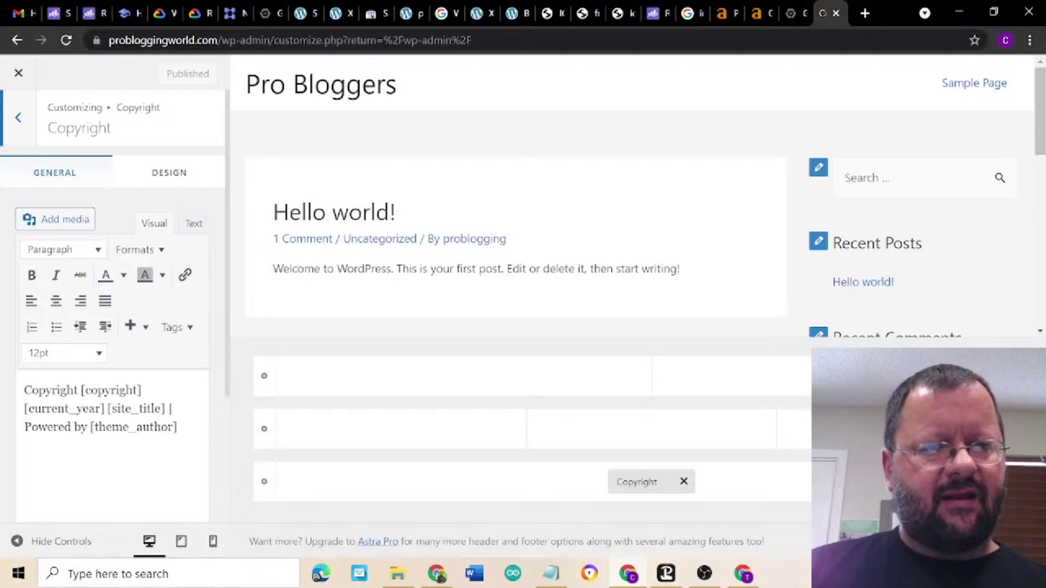
pyautogui.moveTo(165, 409); pyautogui.dragTo(178, 427)
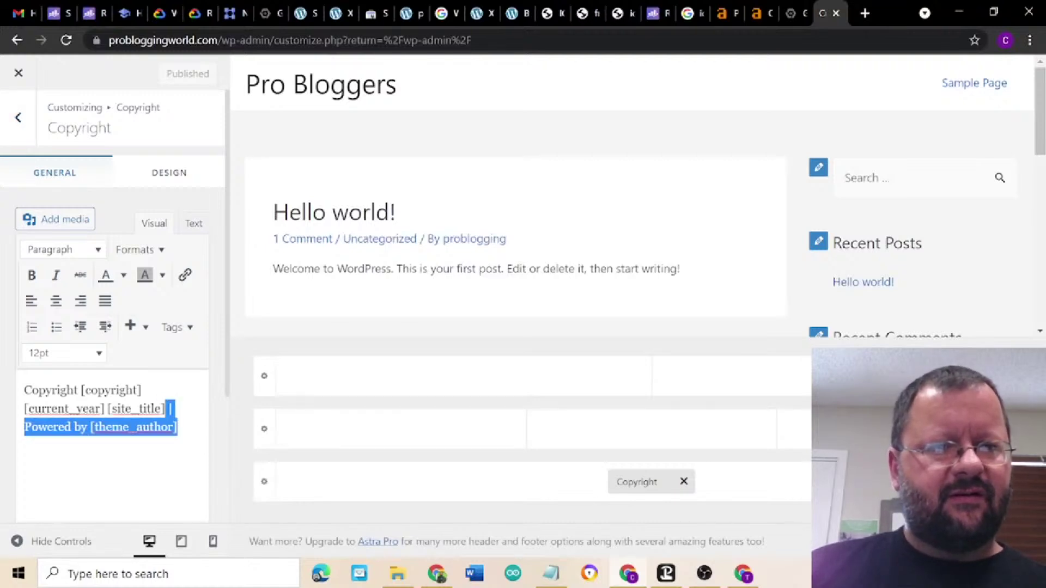
pyautogui.click(178, 427)
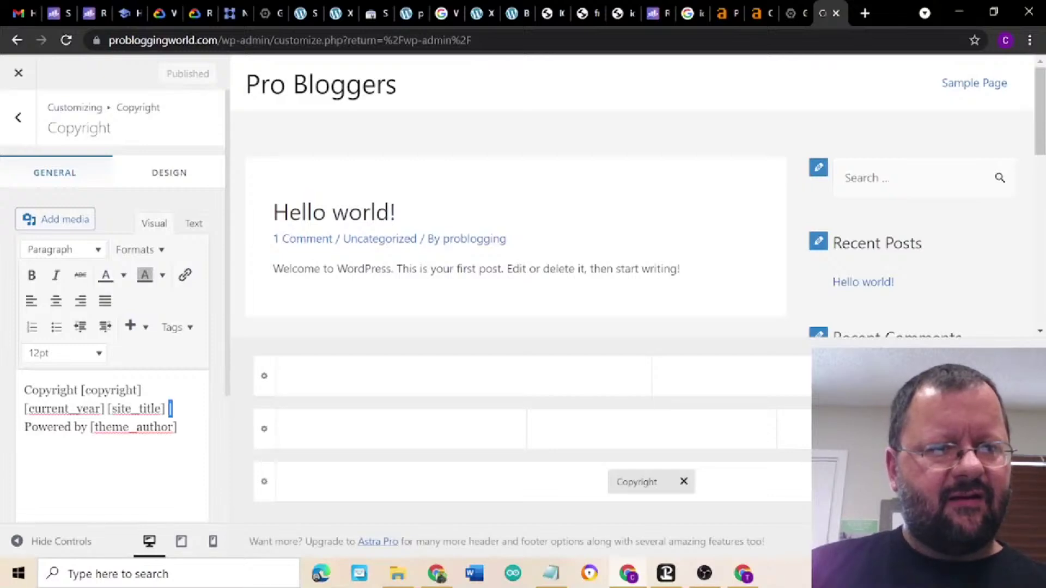
pyautogui.moveTo(169, 408); pyautogui.dragTo(178, 427)
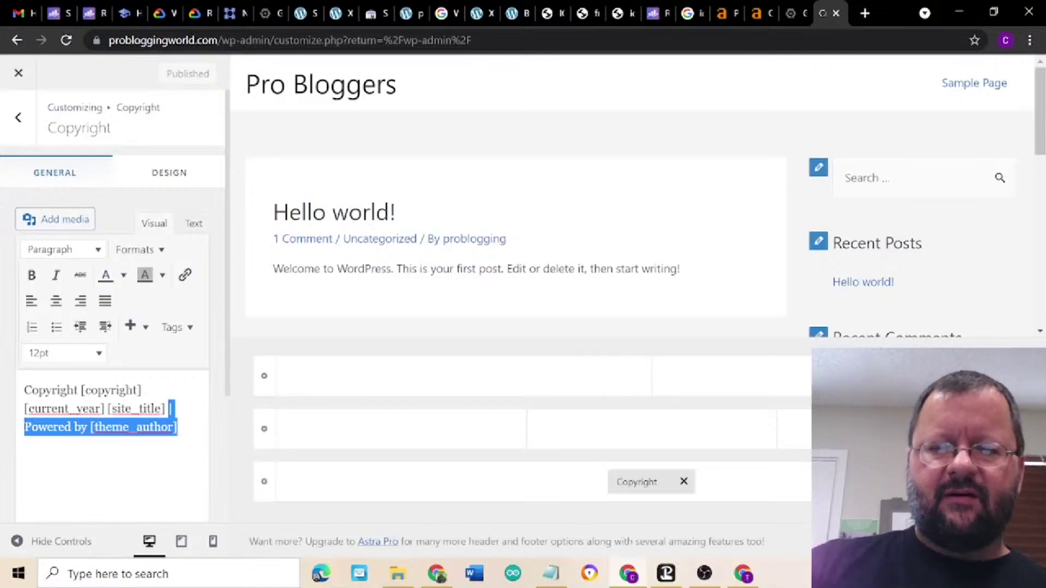
pyautogui.press('Delete')
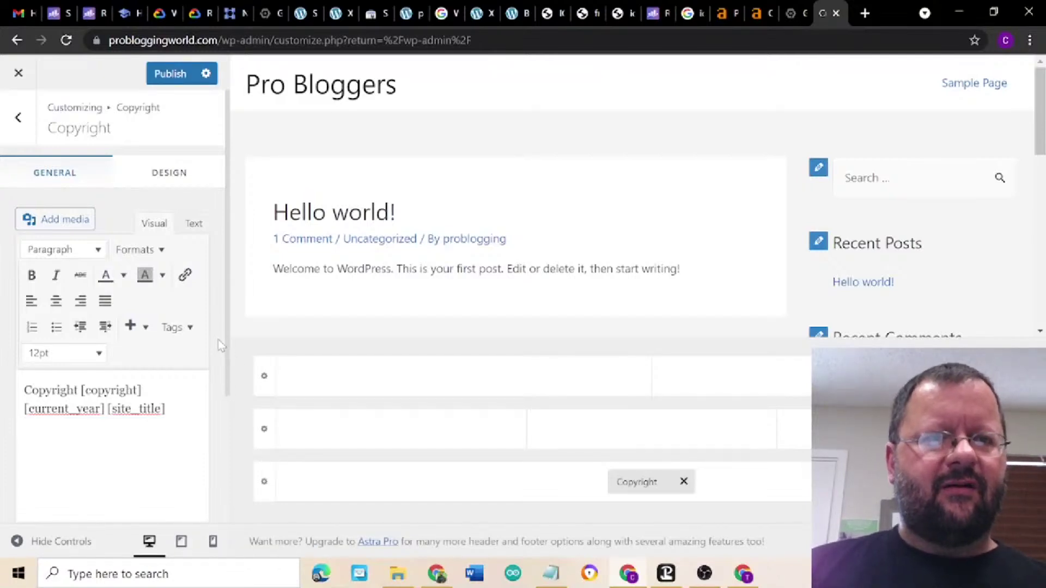
# - Publish the footer copyright change and close the Customizer
pyautogui.scroll(-3, 217, 339)
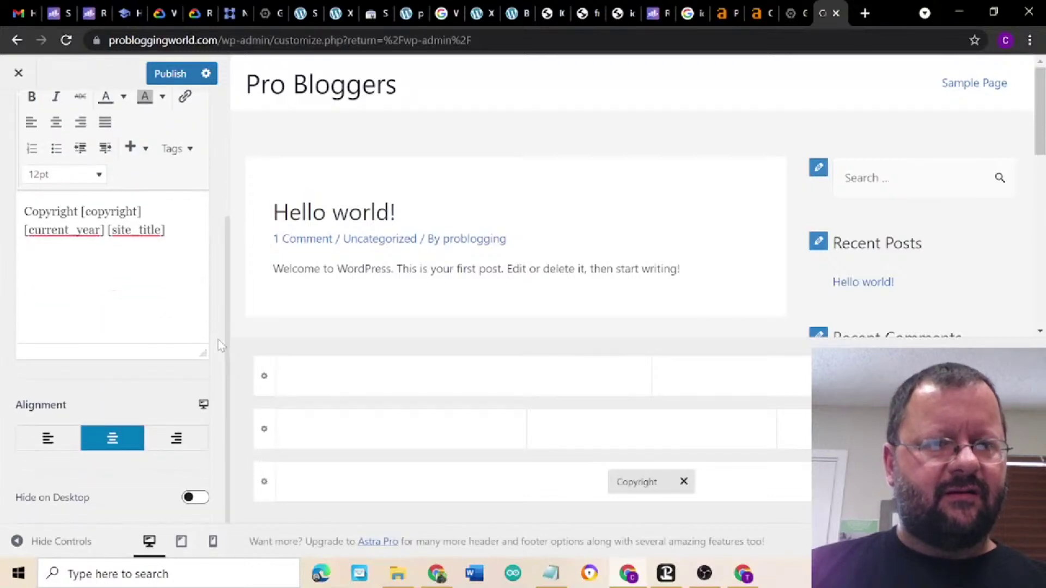
pyautogui.scroll(3, 218, 339)
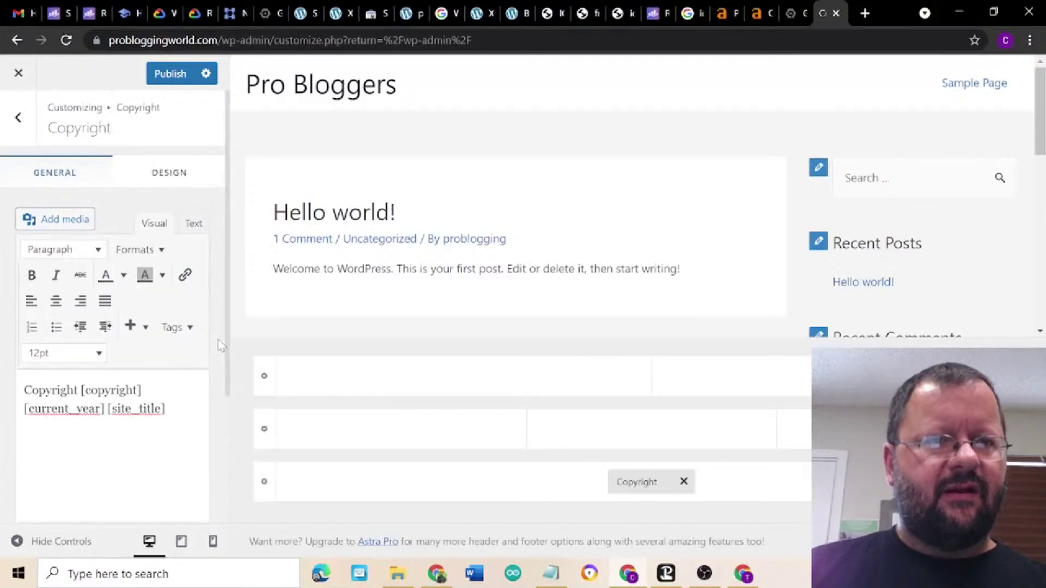
pyautogui.click(171, 74)
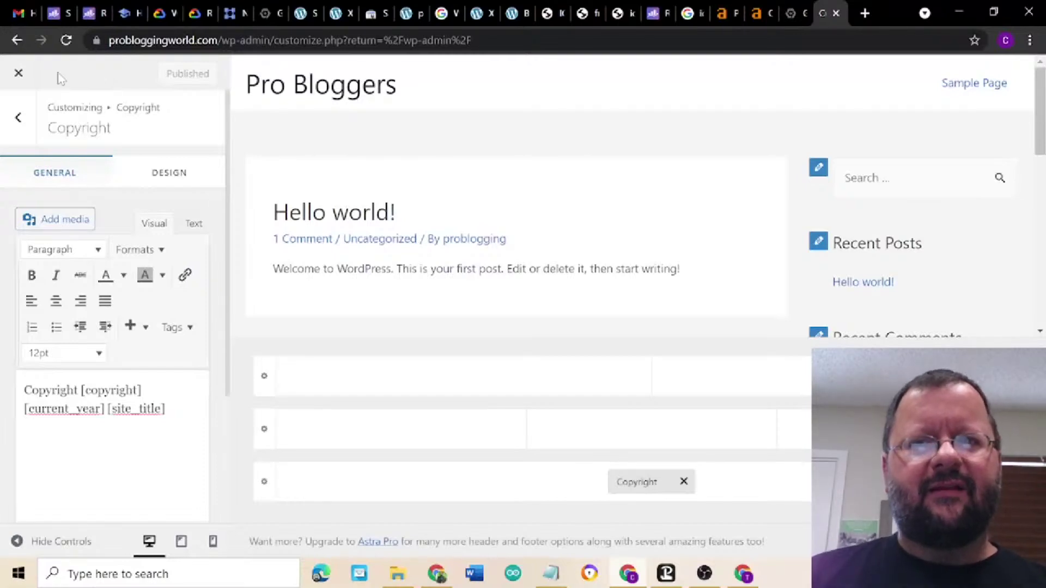
pyautogui.click(19, 74)
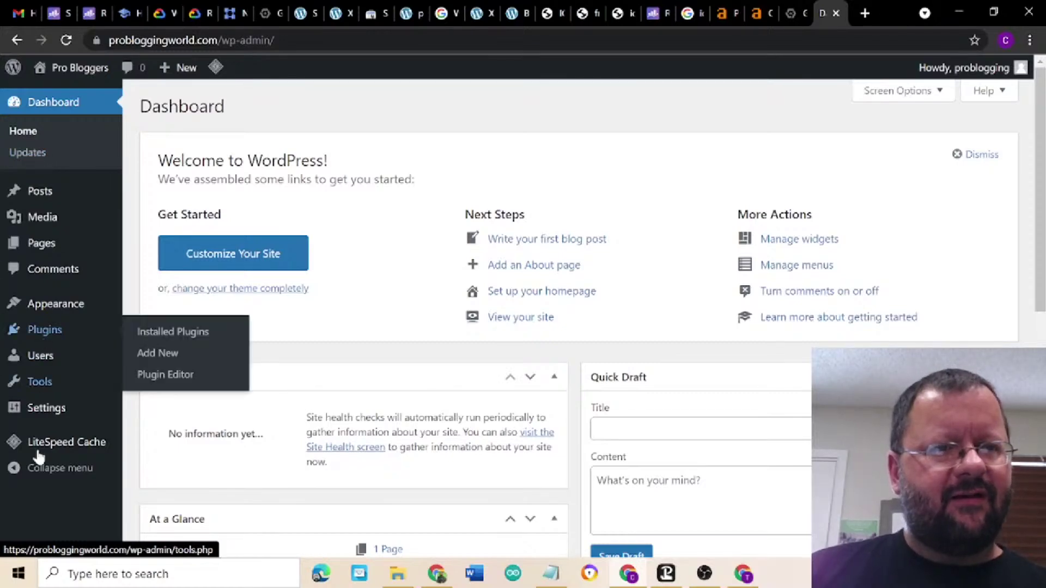
# - Trash the Sample Page from All Pages and start a new page
pyautogui.moveTo(42, 248)
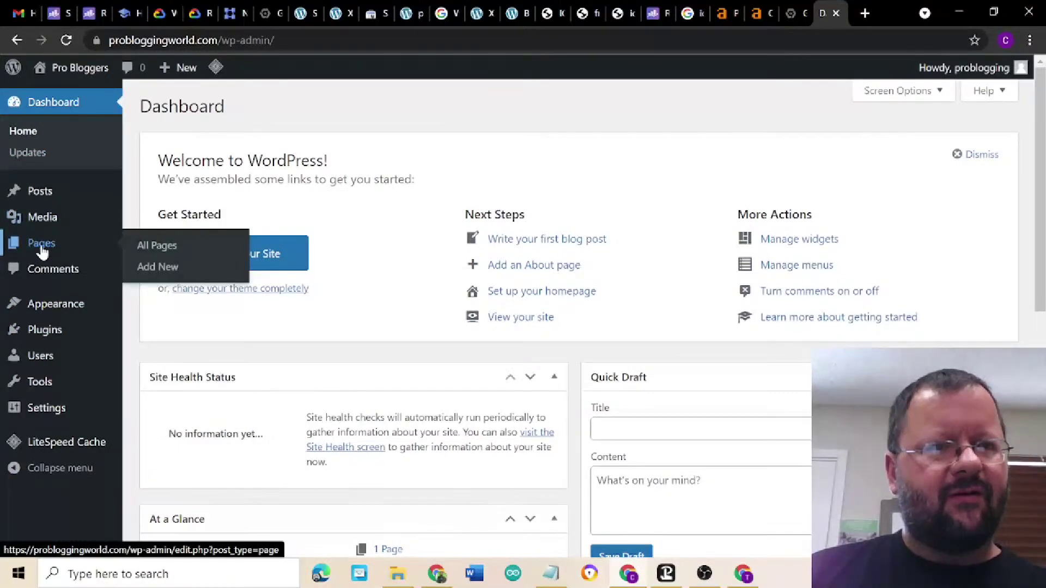
pyautogui.click(144, 247)
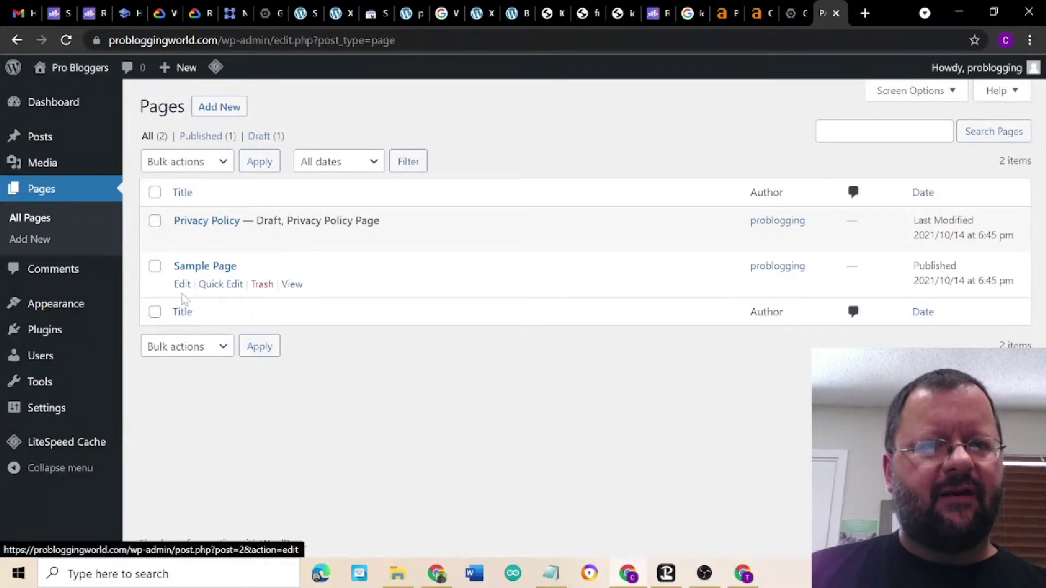
pyautogui.click(260, 289)
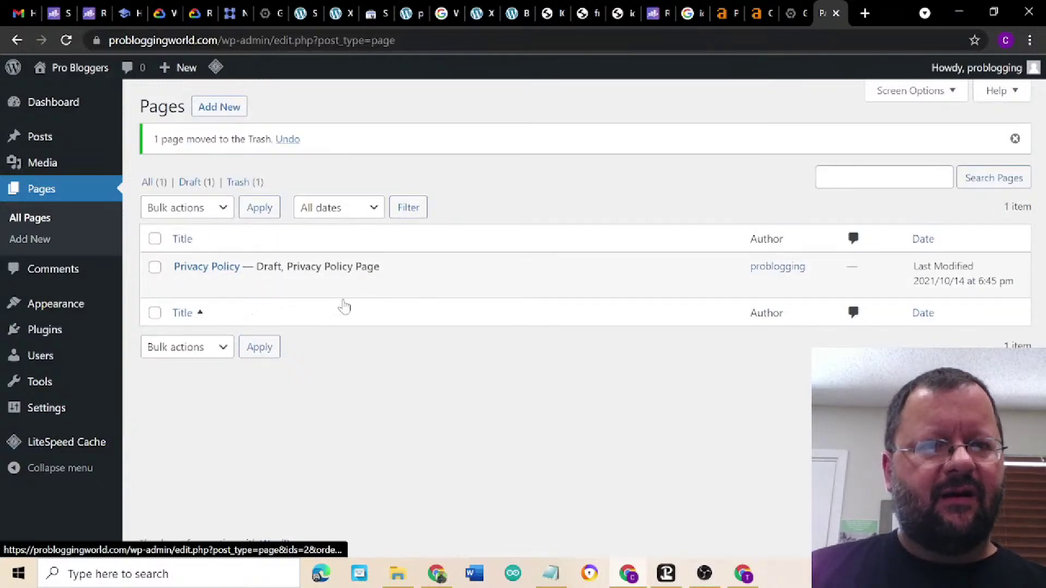
pyautogui.click(223, 108)
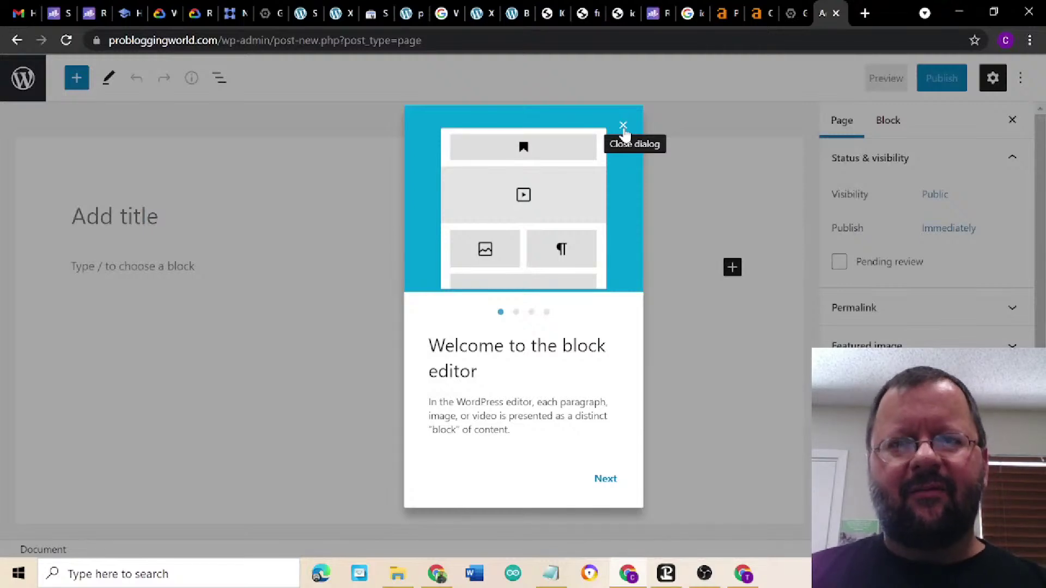
# - Title the new page 'Pro Blogging' and publish it
pyautogui.click(623, 127)
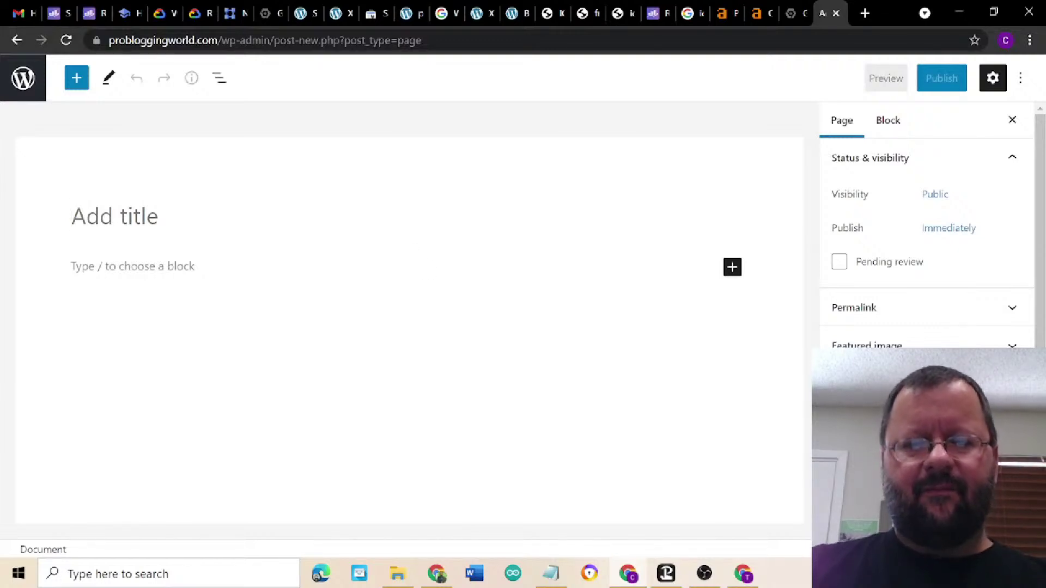
pyautogui.write('Pro Bl')
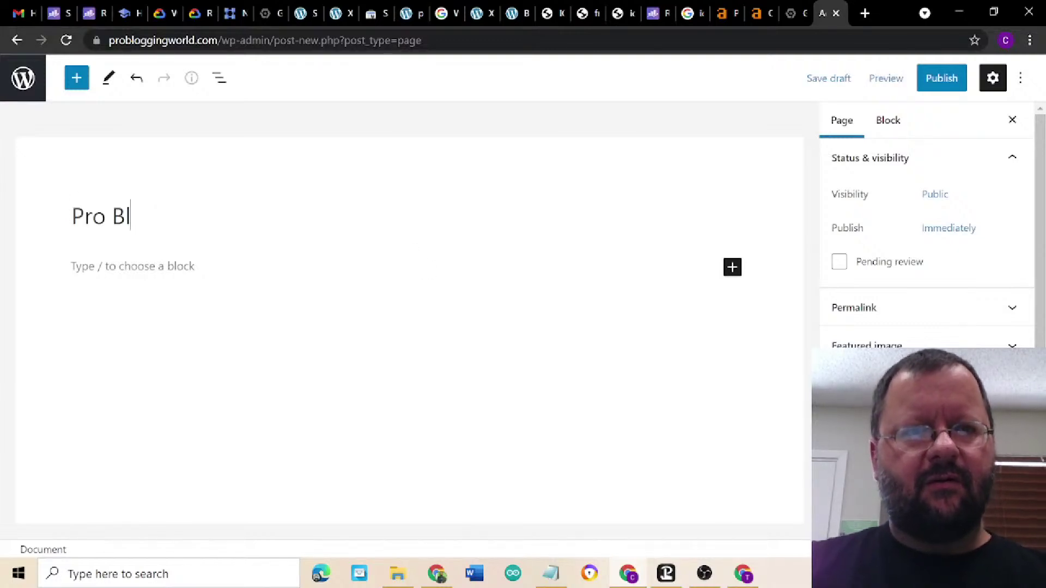
pyautogui.write('ogging')
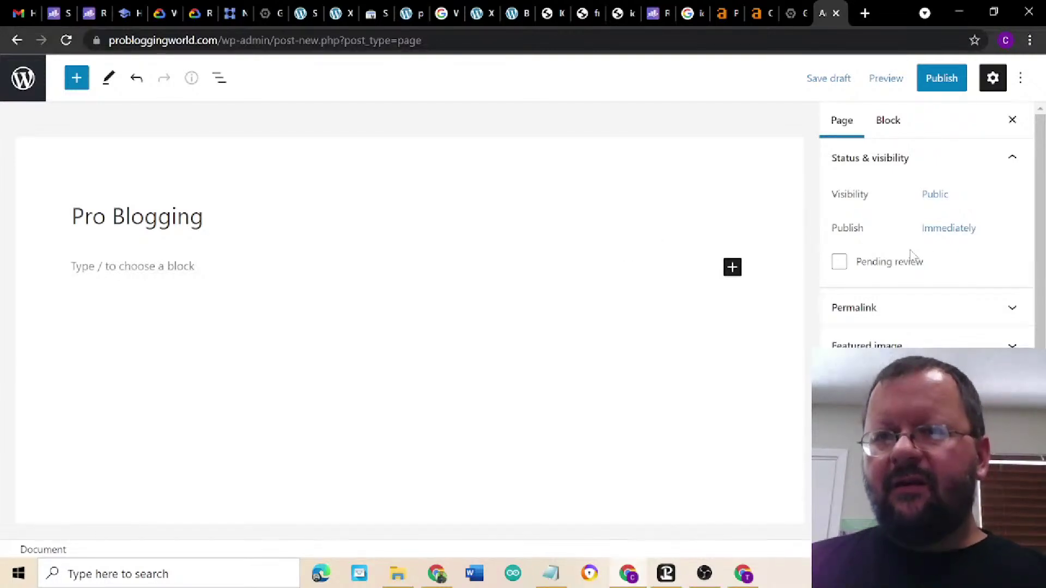
pyautogui.scroll(-3, 888, 243)
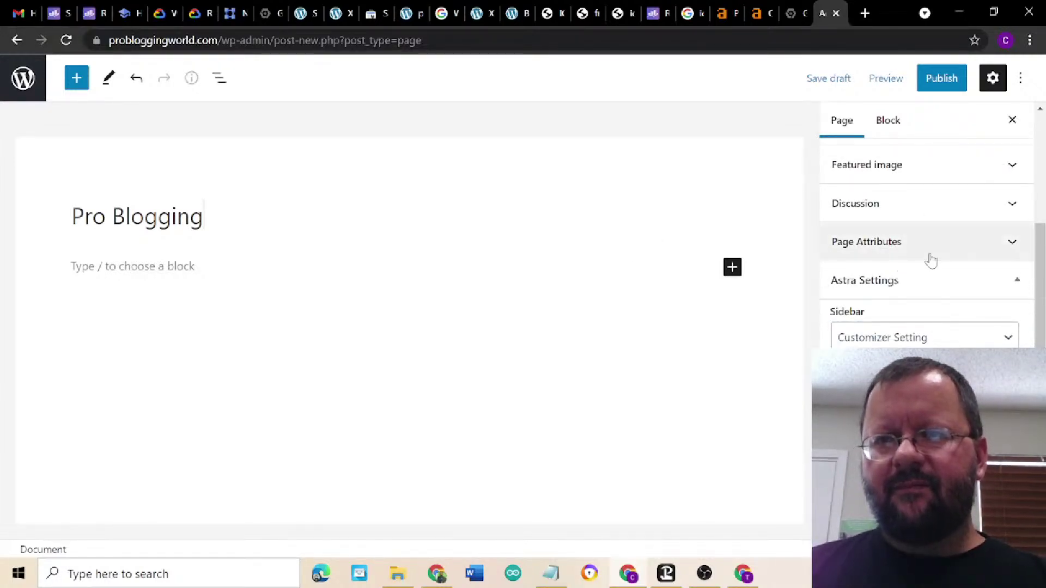
pyautogui.scroll(3, 906, 215)
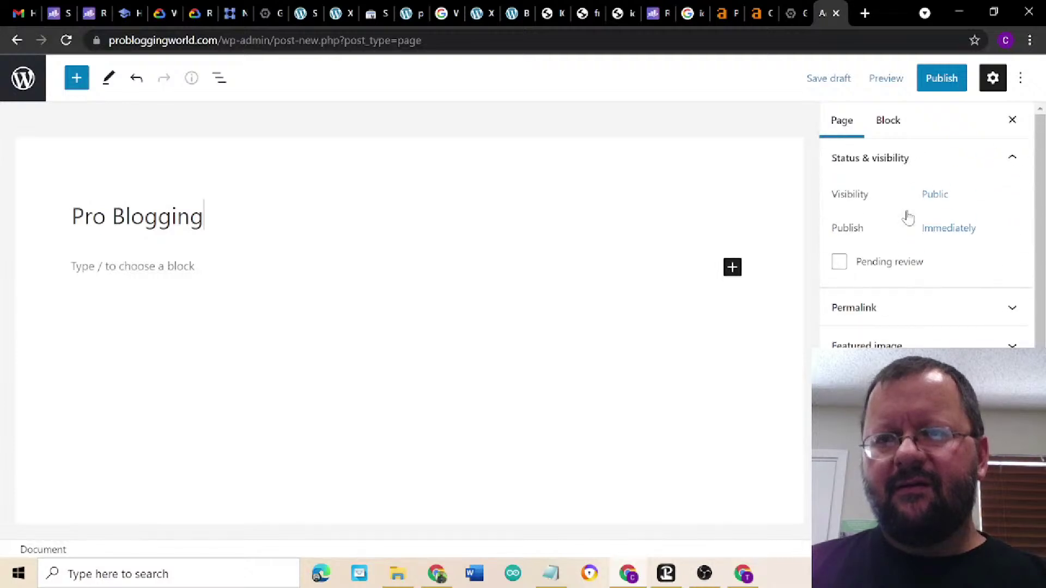
pyautogui.click(911, 311)
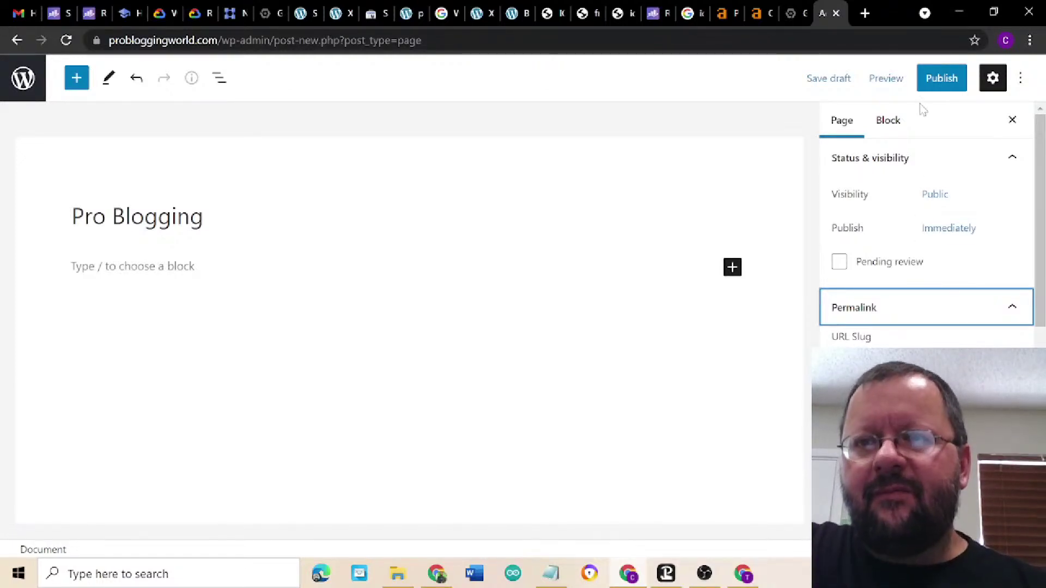
pyautogui.click(940, 79)
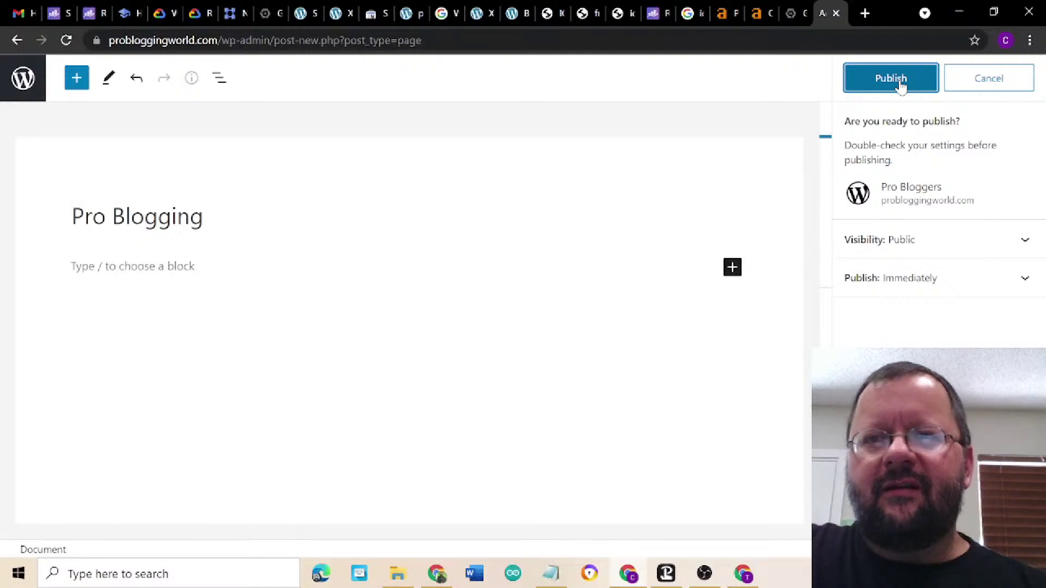
pyautogui.click(900, 81)
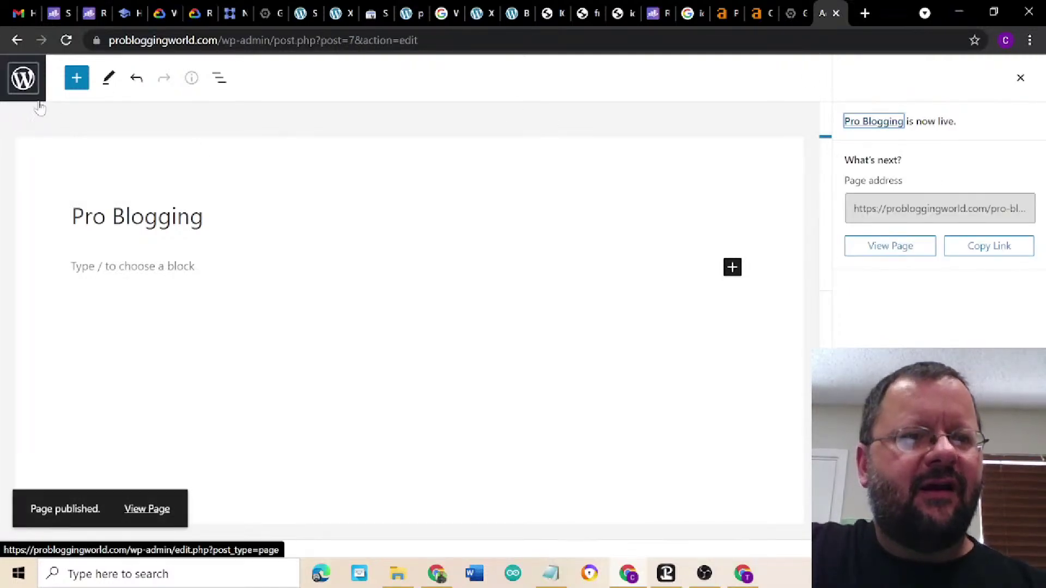
# - View the live Pro Blogging page, then go back and open the Pages list
pyautogui.click(147, 510)
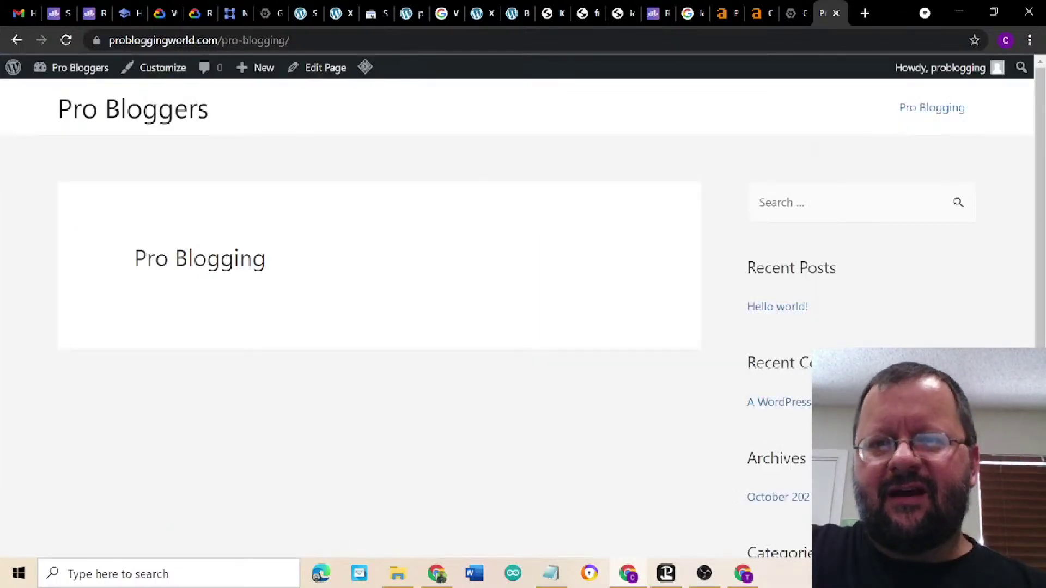
pyautogui.scroll(-5, 936, 301)
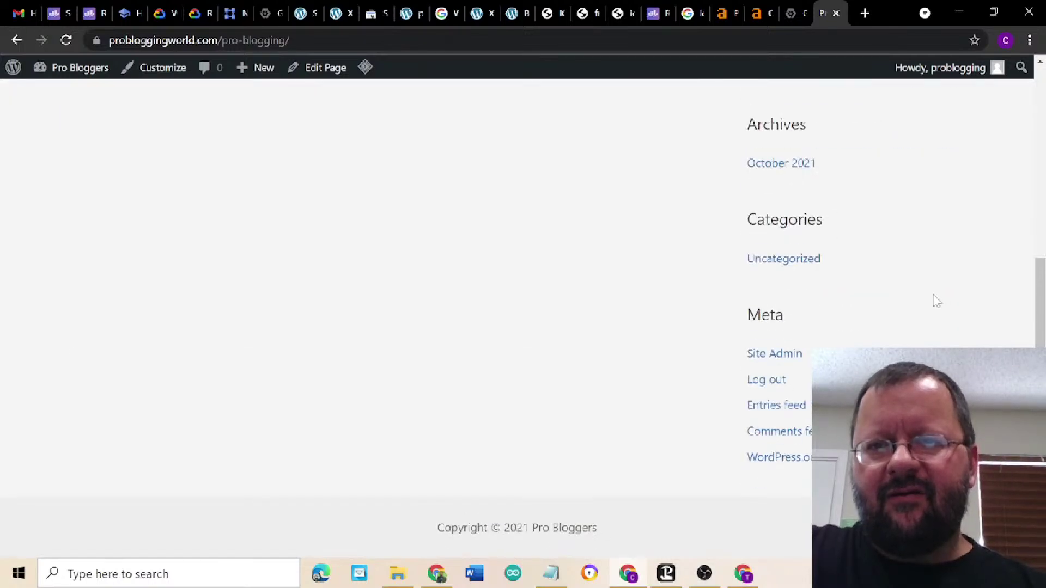
pyautogui.scroll(5, 936, 302)
pyautogui.scroll(-5, 934, 299)
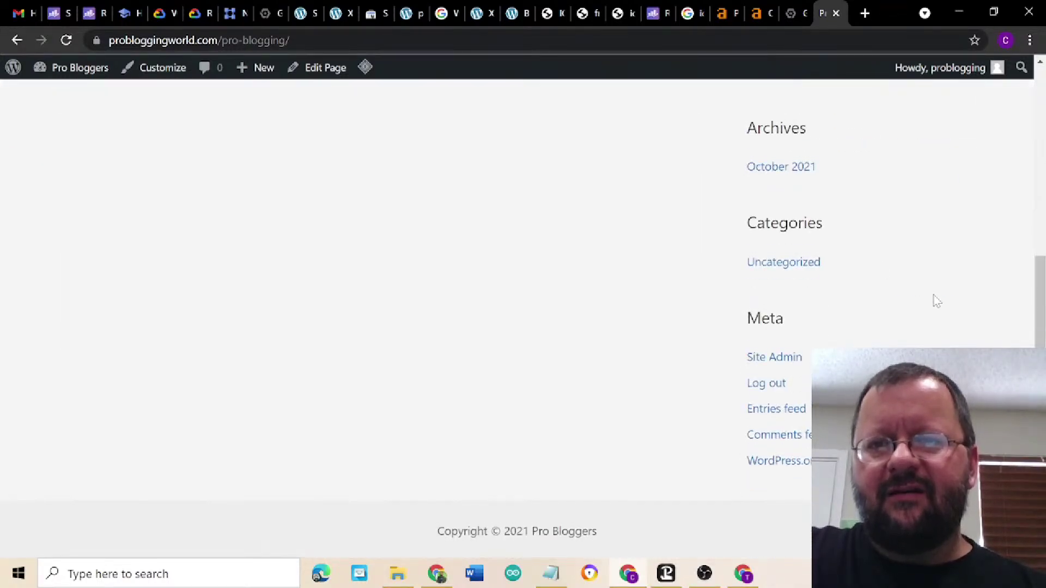
pyautogui.scroll(4, 934, 299)
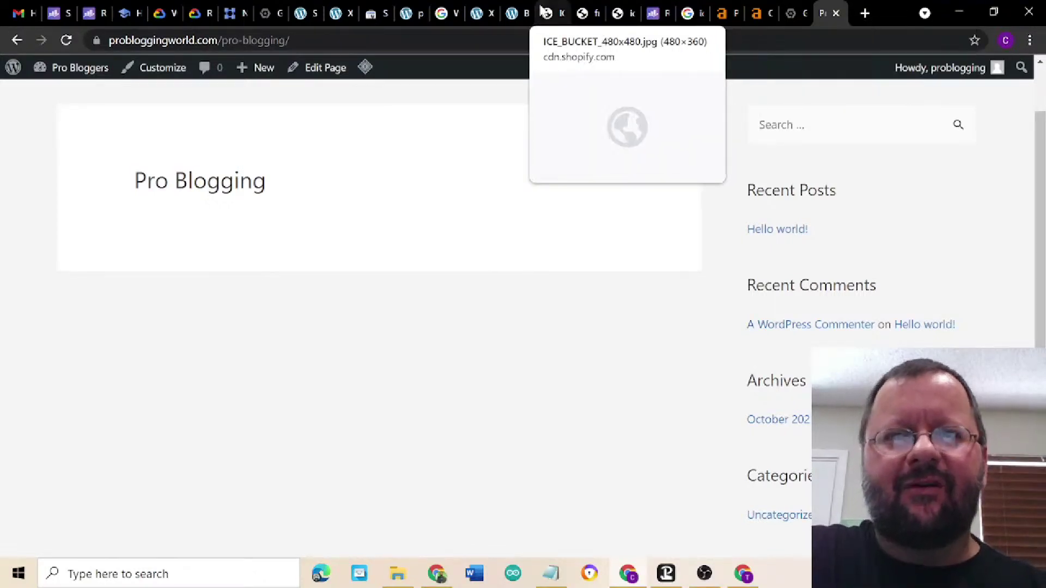
pyautogui.click(17, 42)
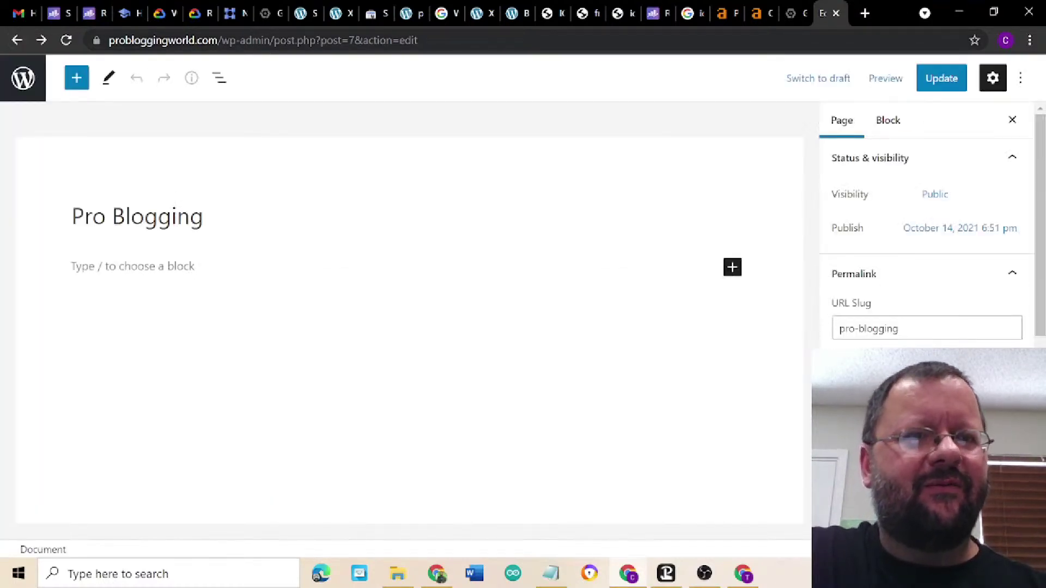
pyautogui.click(22, 79)
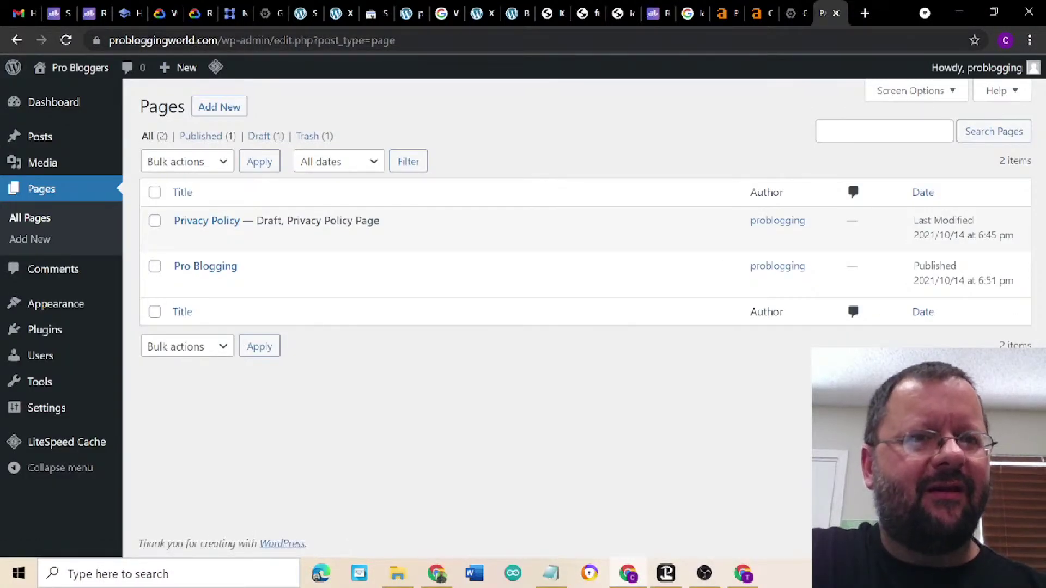
# - Shorten the address to /wp-admin/ to load the admin Dashboard
pyautogui.rightClick(428, 42)
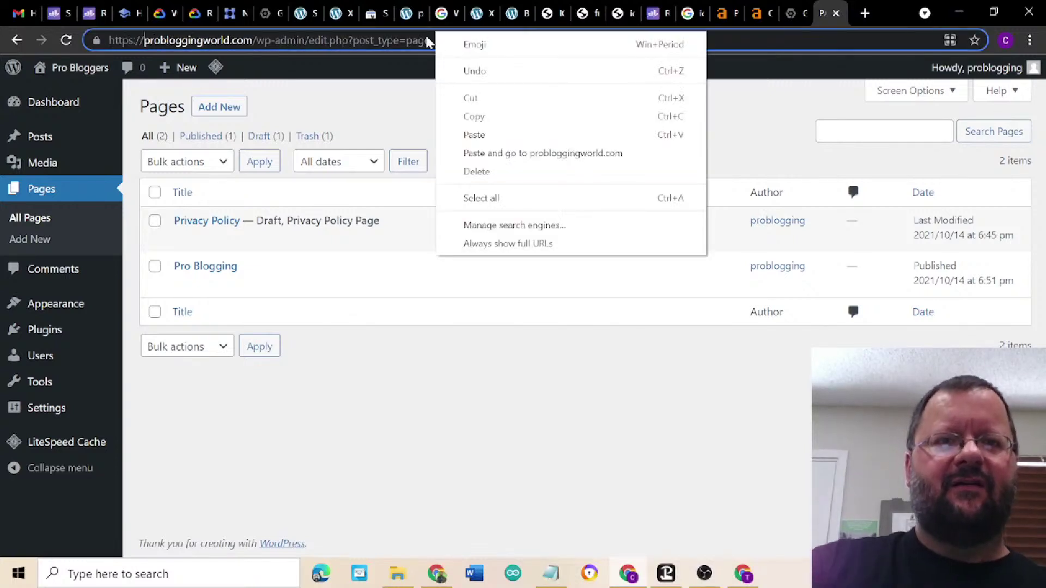
pyautogui.click(389, 40)
pyautogui.moveTo(308, 40); pyautogui.dragTo(431, 41)
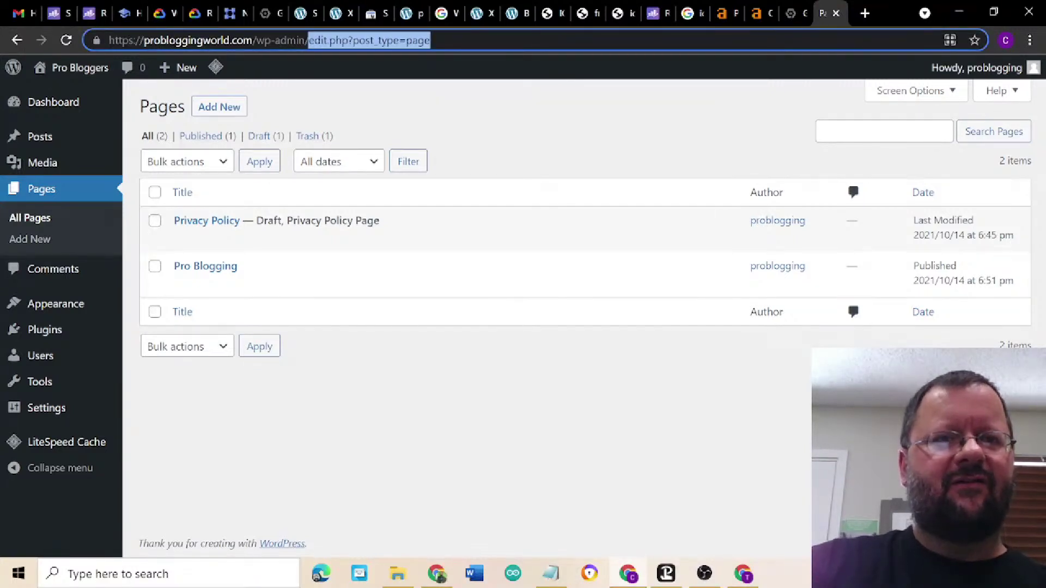
pyautogui.press('BackSpace')
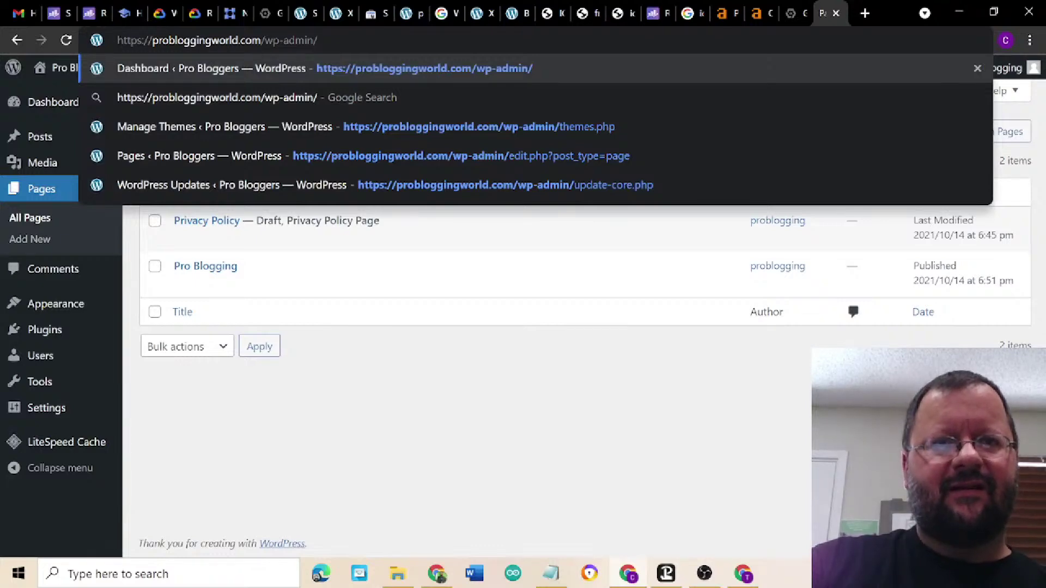
pyautogui.press('Return')
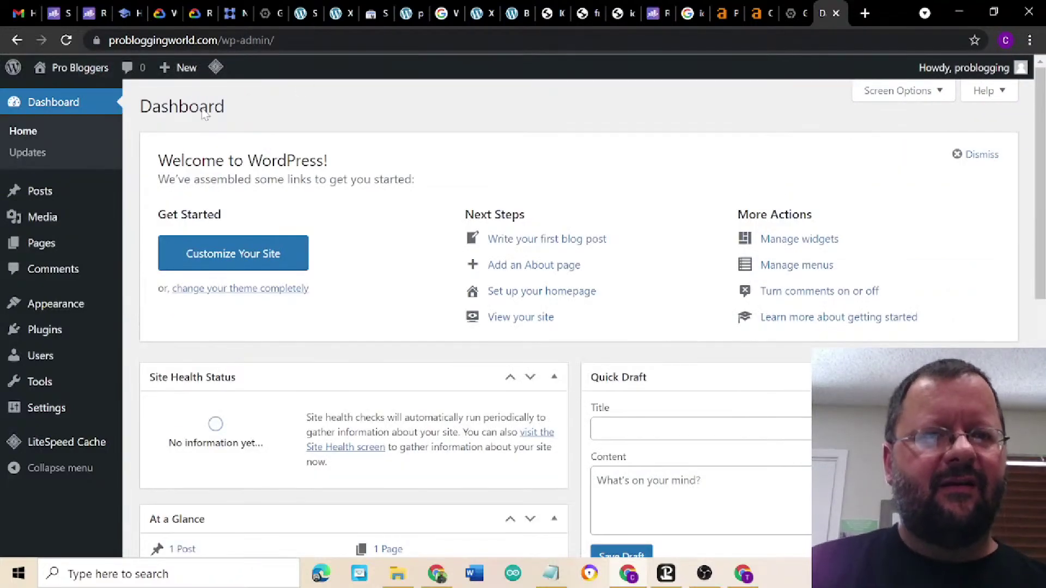
# - Open Appearance > Themes and view the Astra theme details
pyautogui.moveTo(46, 221)
pyautogui.moveTo(47, 303)
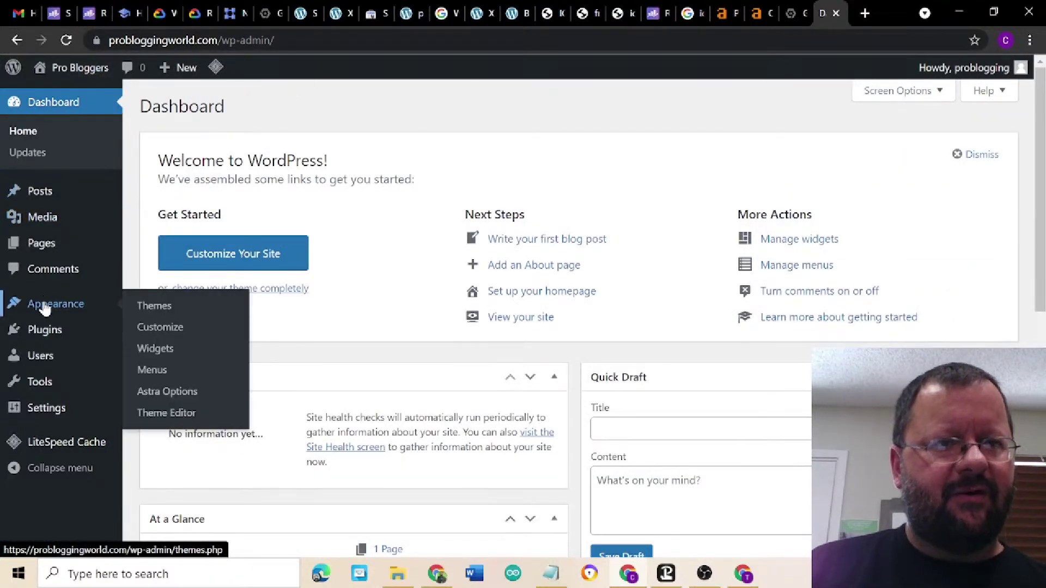
pyautogui.click(165, 313)
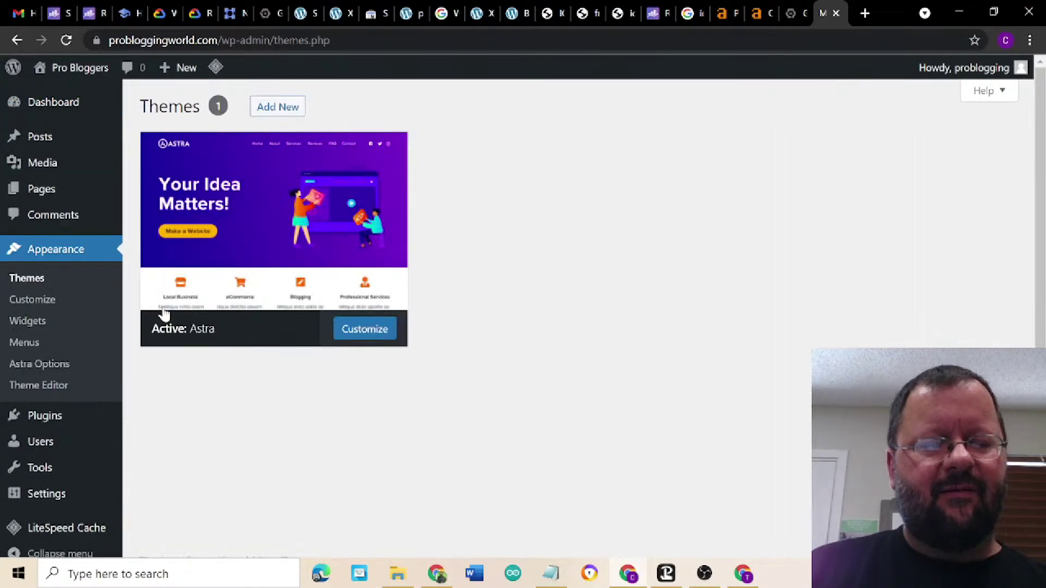
pyautogui.click(162, 311)
pyautogui.scroll(-4, 165, 315)
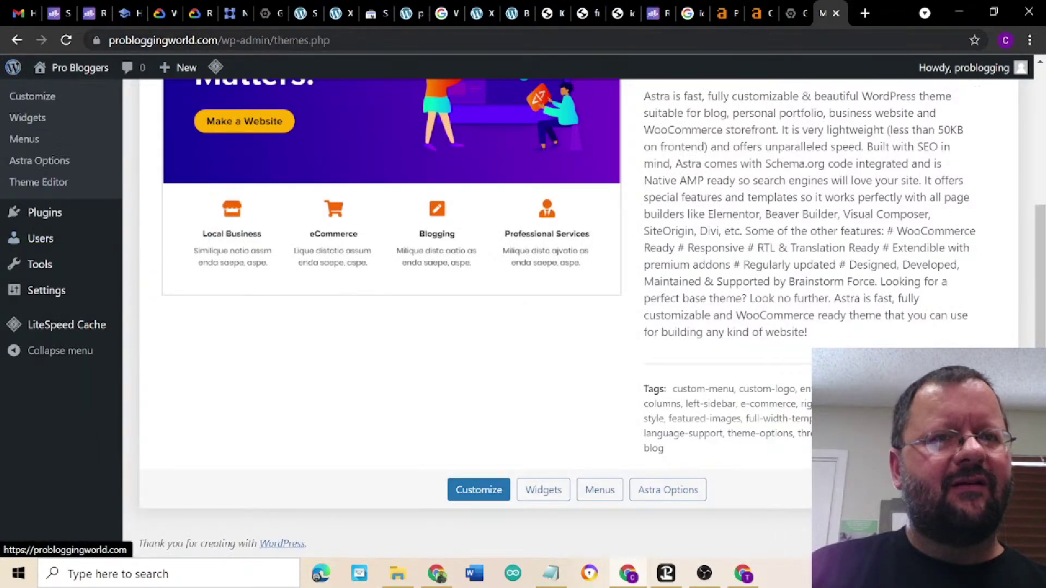
# - Remove themes.php from the address to return to the Dashboard
pyautogui.click(274, 40)
pyautogui.moveTo(274, 41); pyautogui.dragTo(370, 50)
pyautogui.press('BackSpace')
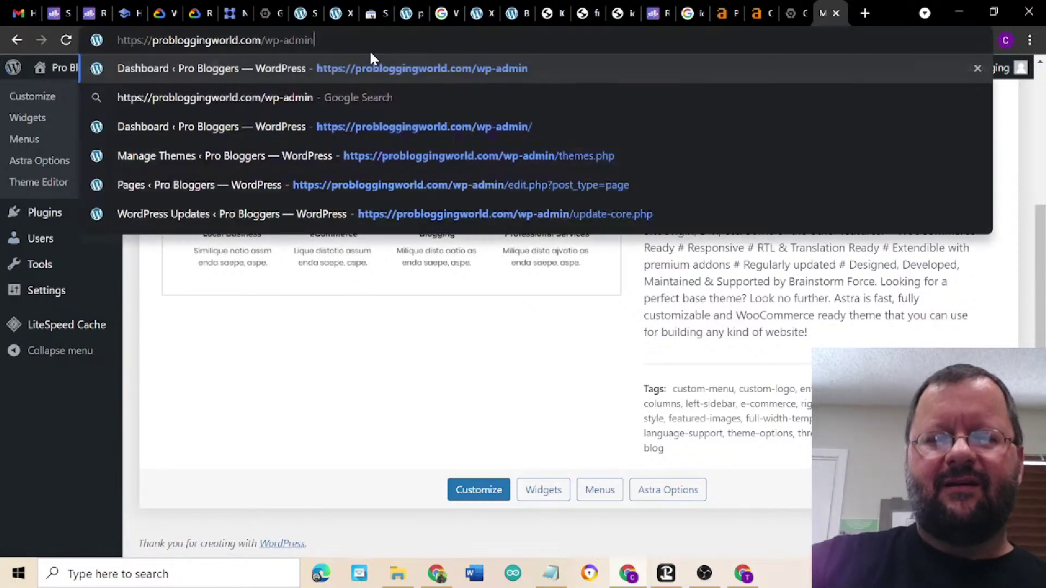
pyautogui.press('Return')
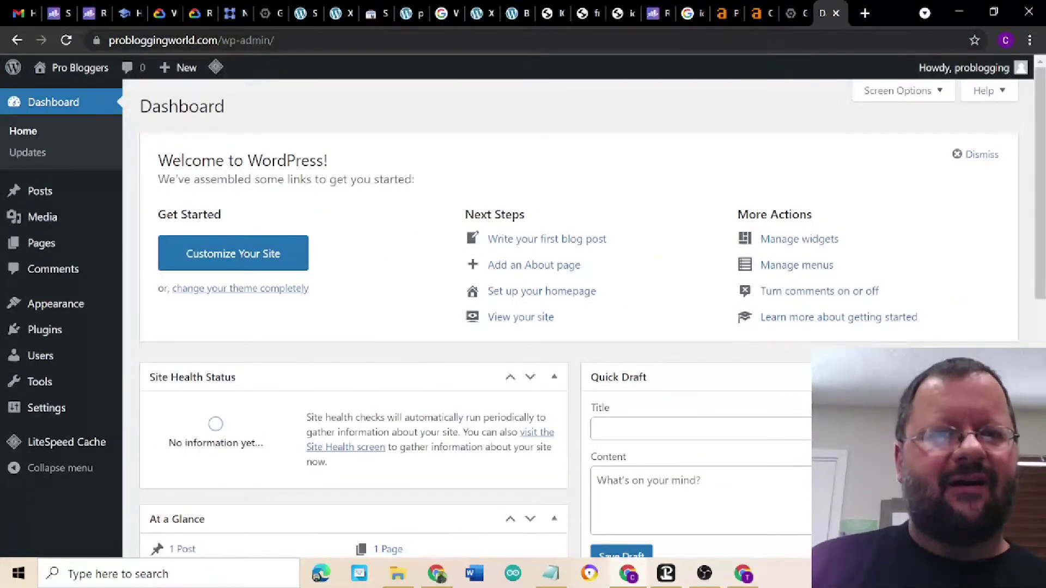
# - In the Customizer, set Sidebar Default Layout to No Sidebar and publish
pyautogui.moveTo(48, 308)
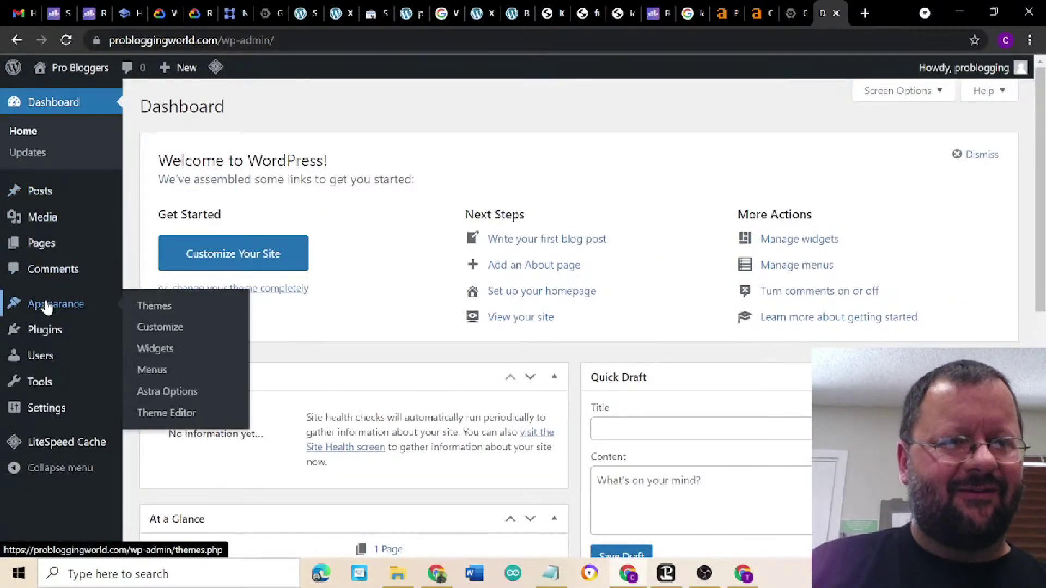
pyautogui.click(157, 334)
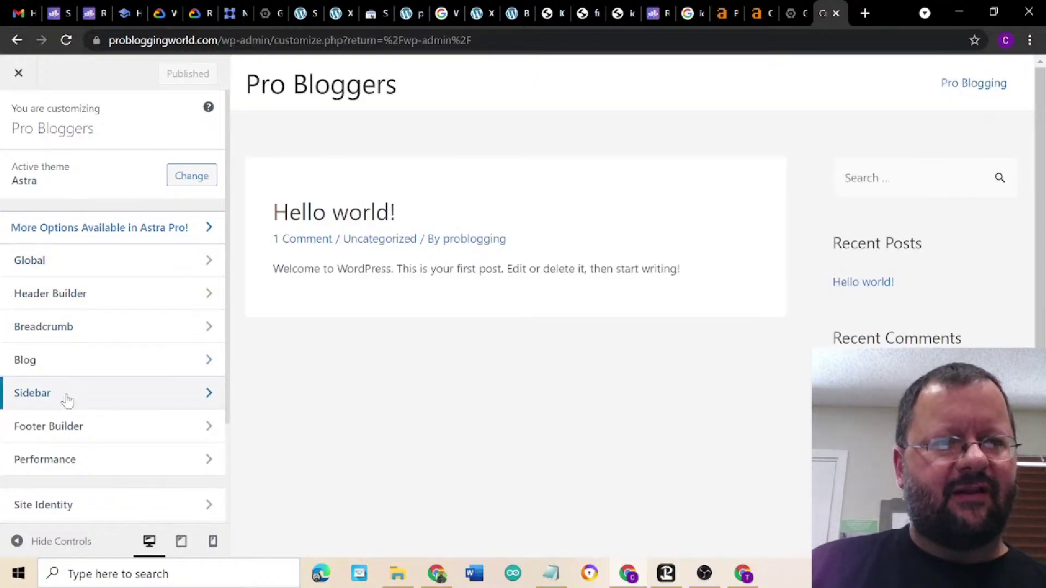
pyautogui.click(67, 400)
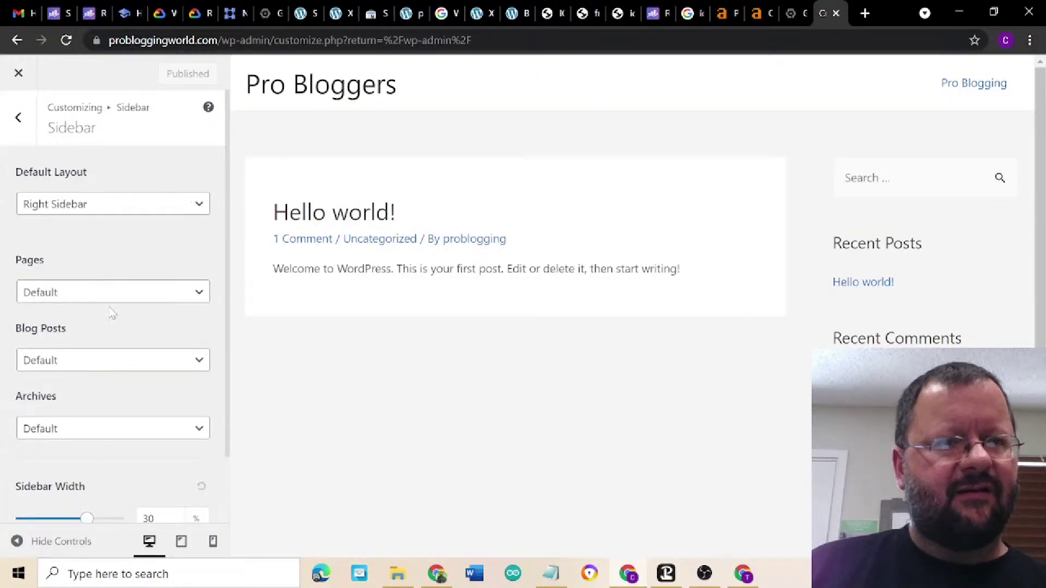
pyautogui.click(95, 210)
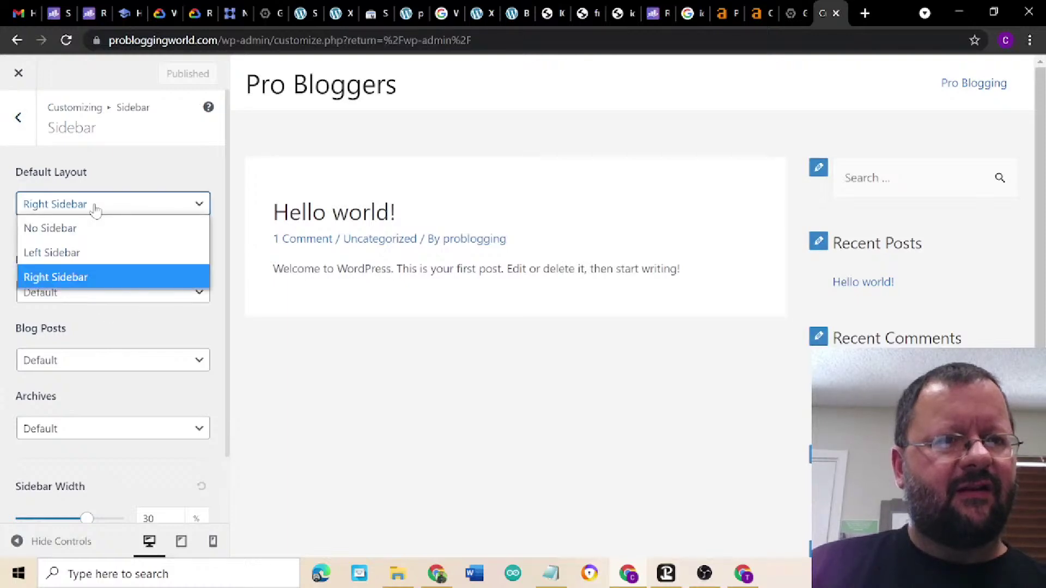
pyautogui.click(104, 226)
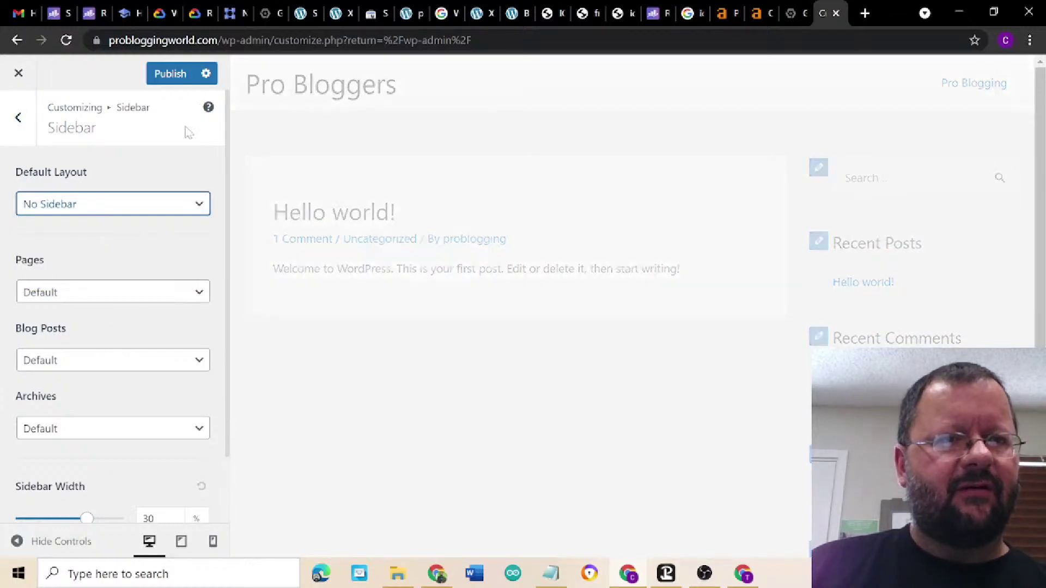
pyautogui.click(165, 79)
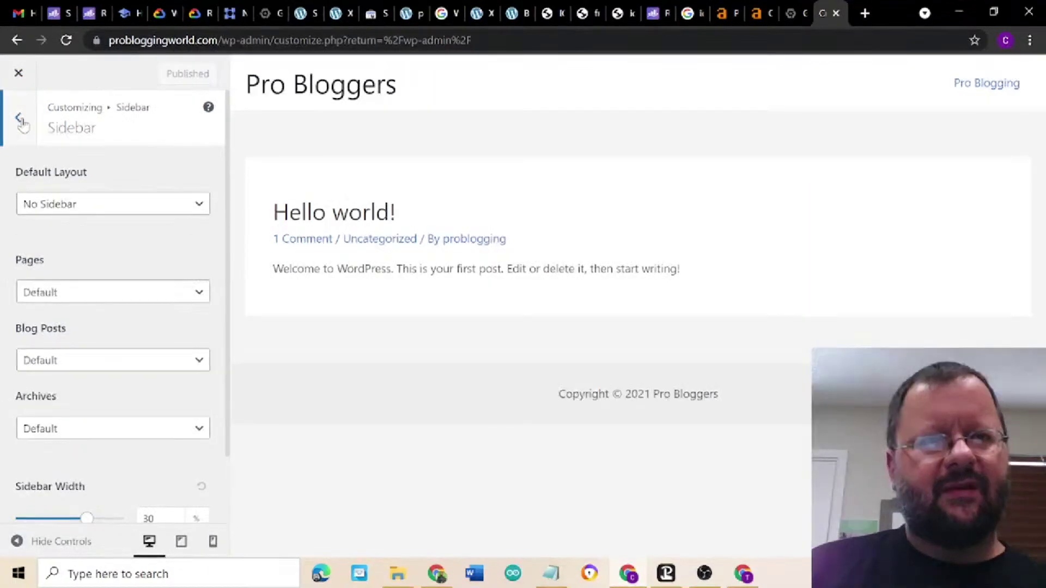
pyautogui.click(20, 119)
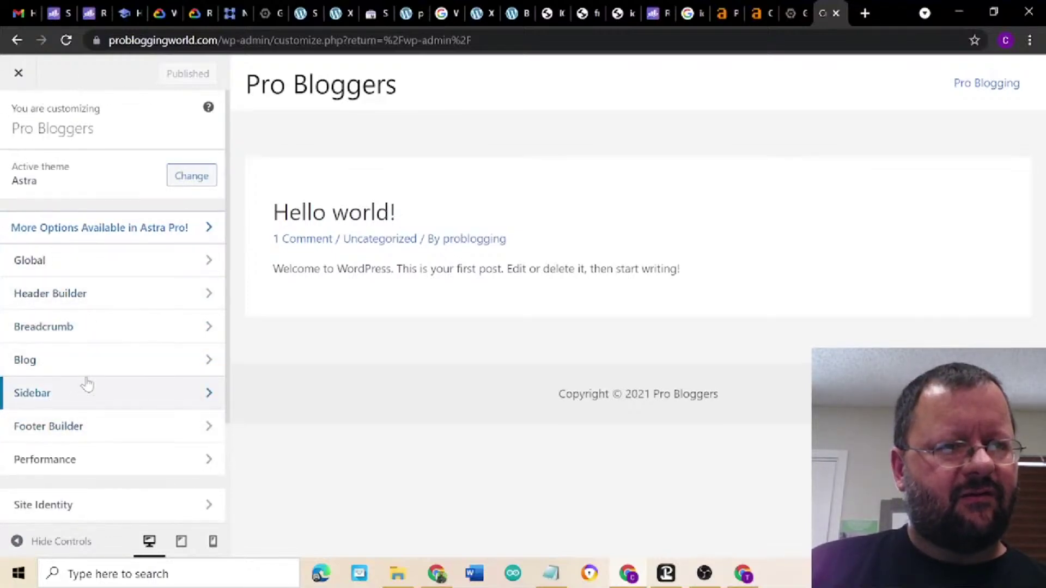
# - Set the homepage to a static page showing Pro Blogging, leaving the posts page unchanged
pyautogui.scroll(-3, 85, 381)
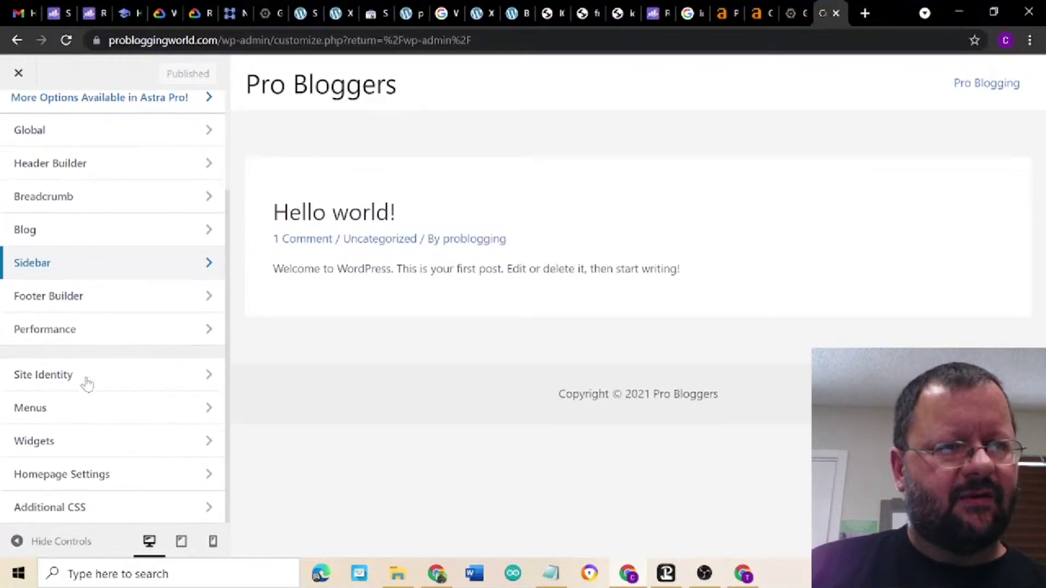
pyautogui.scroll(3, 86, 381)
pyautogui.scroll(-3, 85, 381)
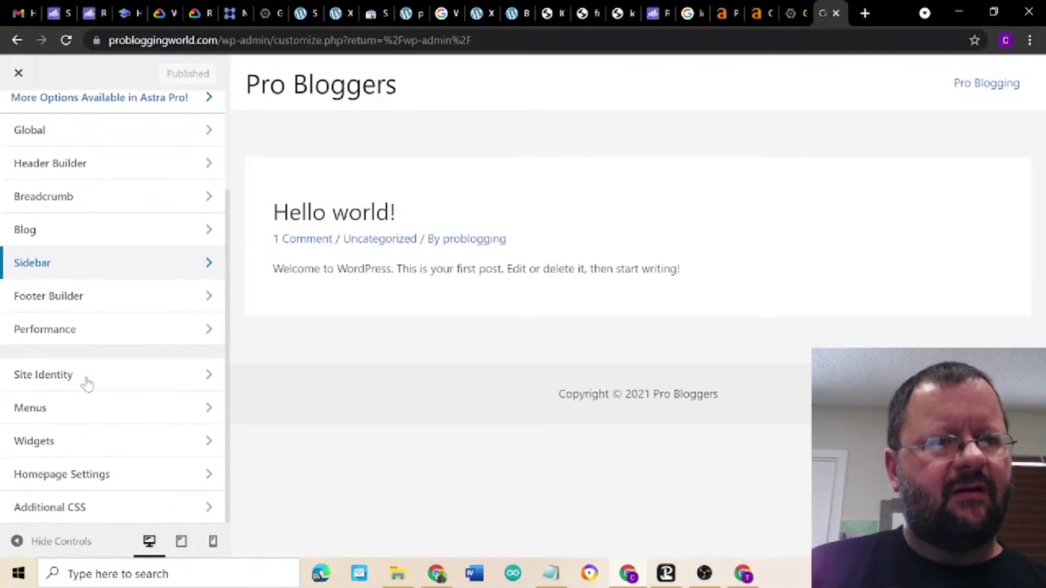
pyautogui.click(89, 478)
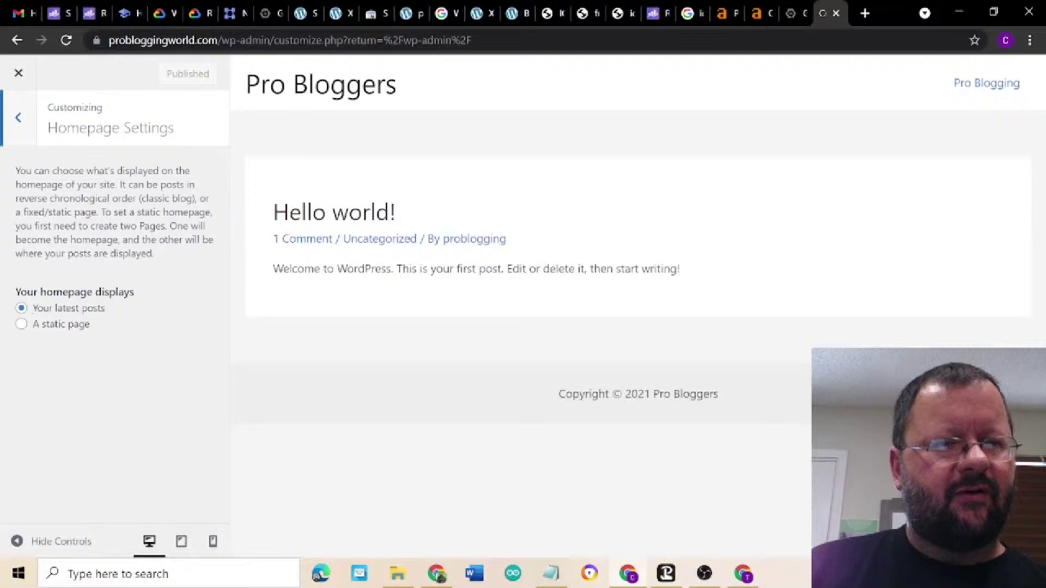
pyautogui.click(25, 327)
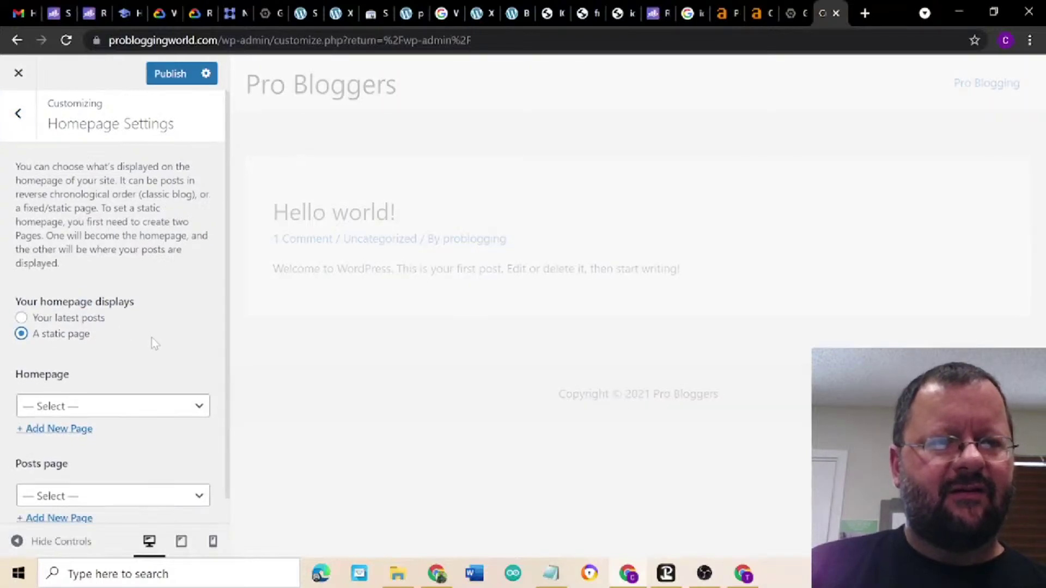
pyautogui.scroll(-1, 137, 371)
pyautogui.click(160, 387)
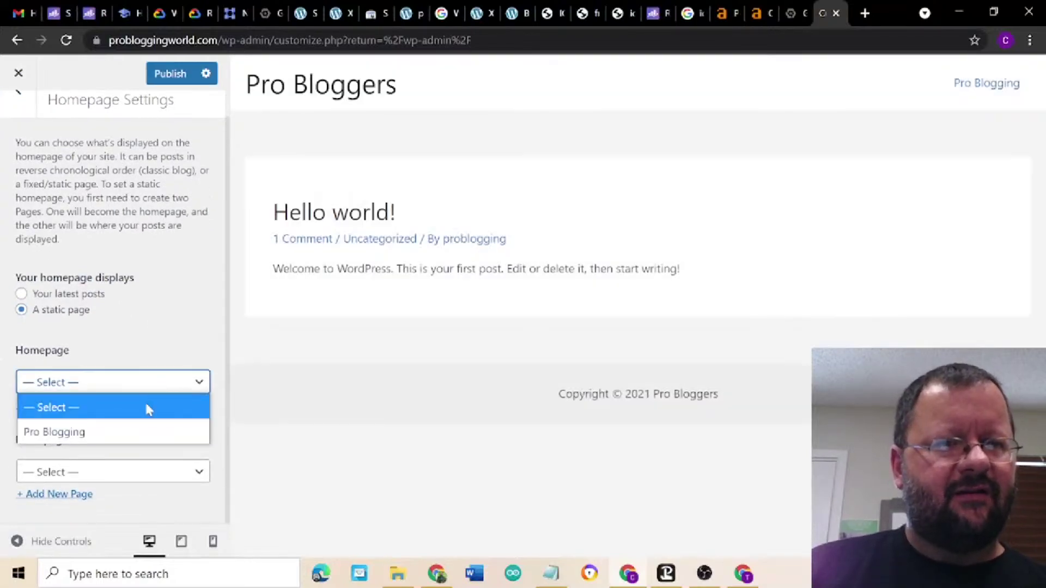
pyautogui.click(141, 429)
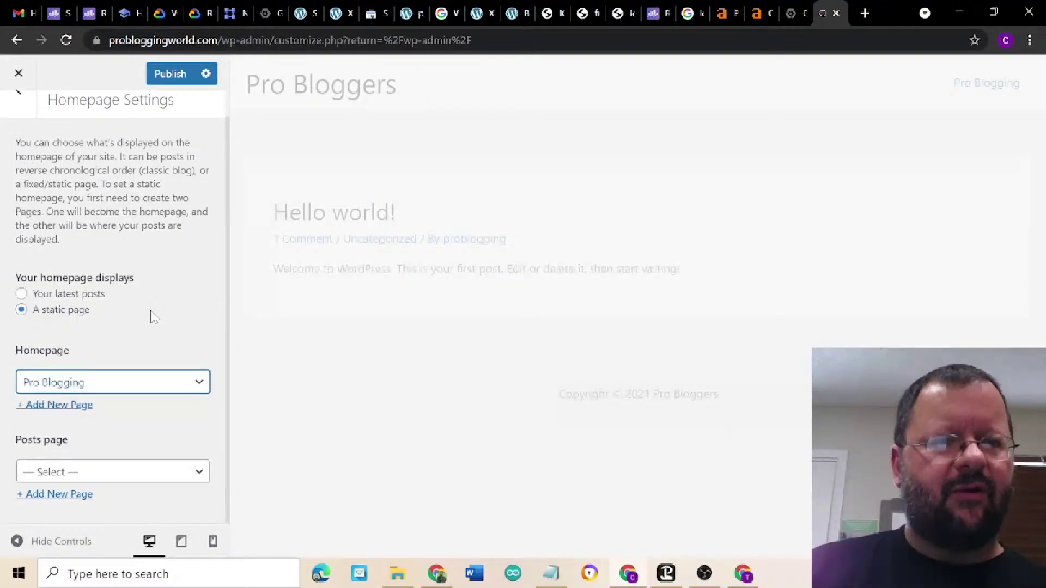
pyautogui.click(139, 479)
pyautogui.click(160, 431)
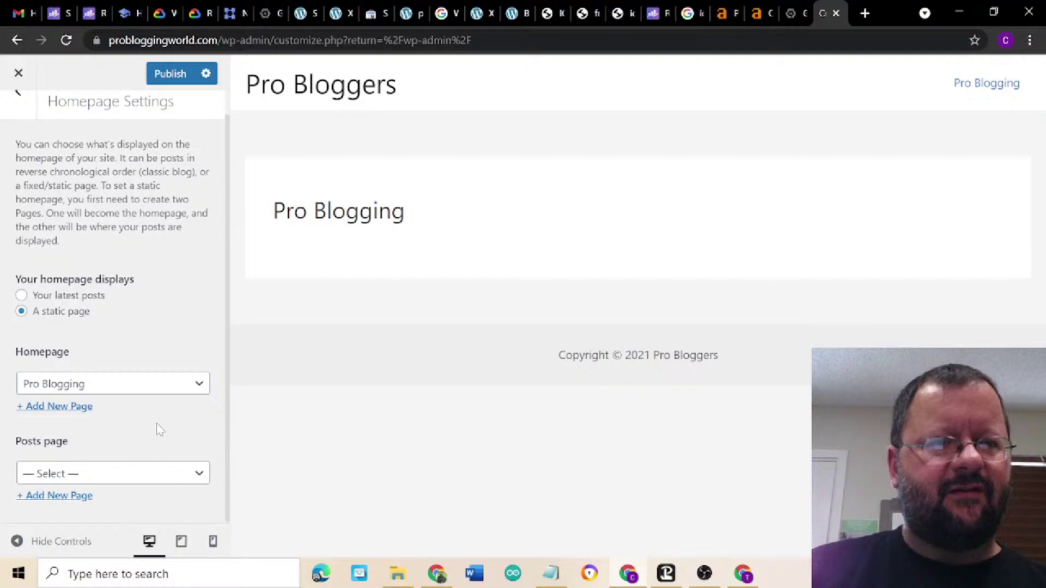
# - Publish the homepage settings and close the Customizer
pyautogui.scroll(1, 113, 305)
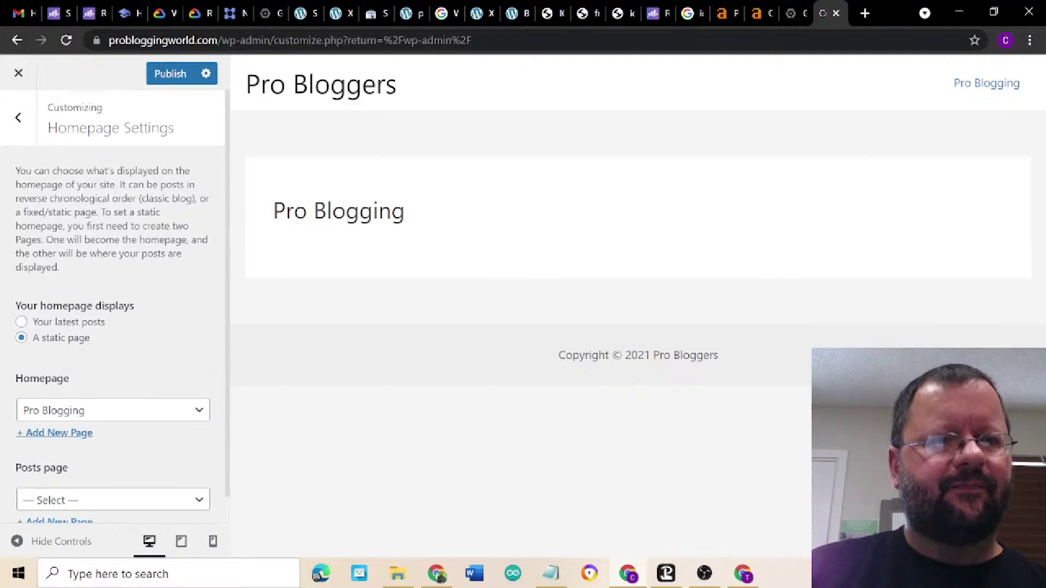
pyautogui.click(164, 76)
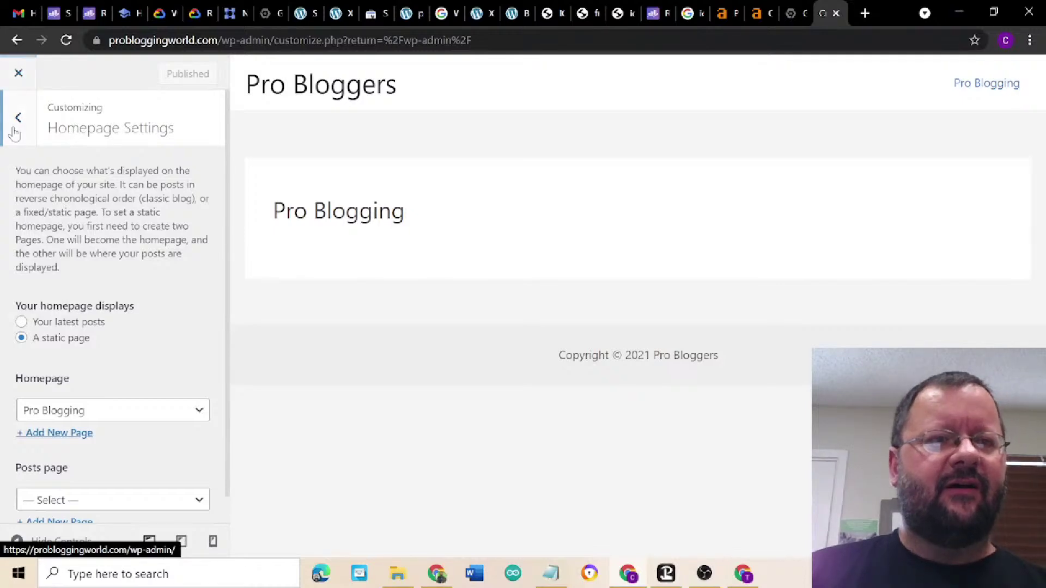
pyautogui.click(17, 118)
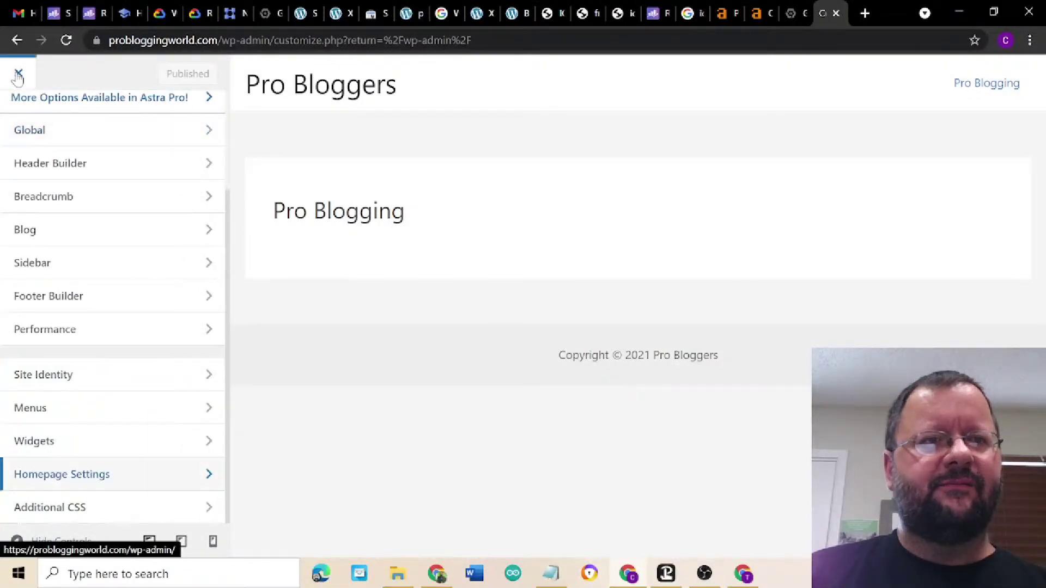
pyautogui.click(18, 75)
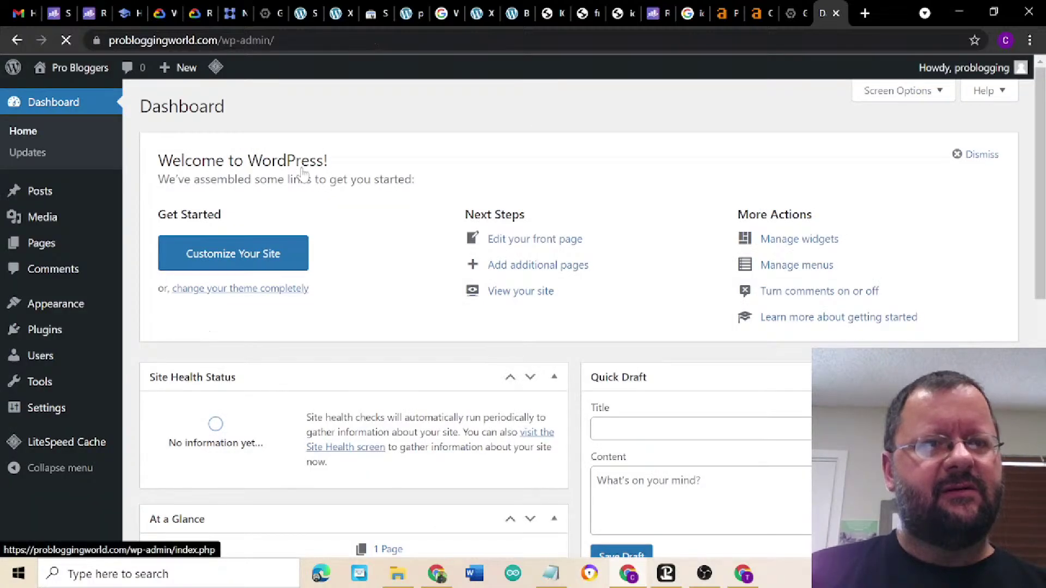
# - Load the probloggingworld.com front page in a new browser tab
pyautogui.moveTo(56, 238)
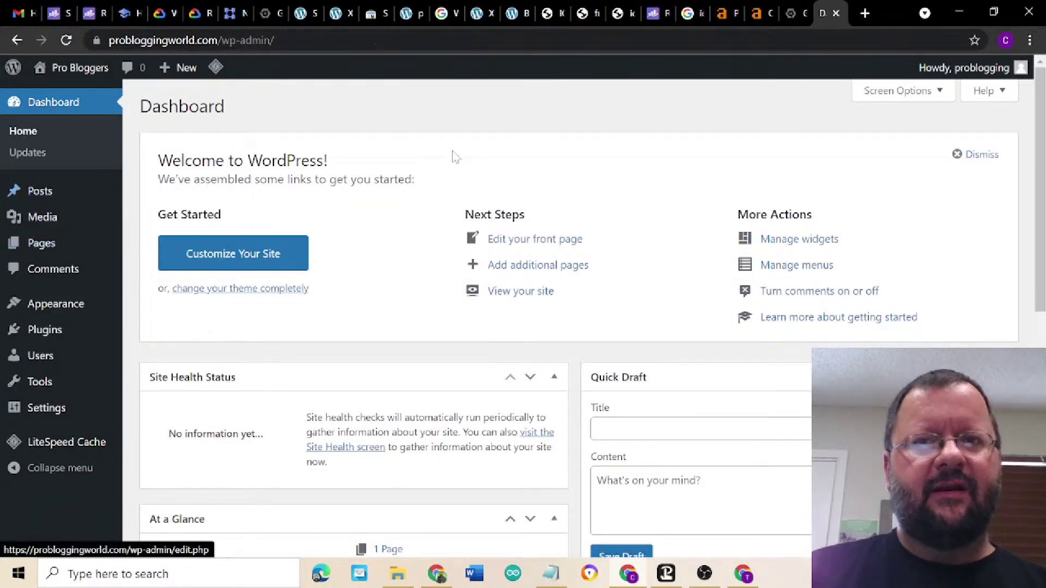
pyautogui.click(862, 14)
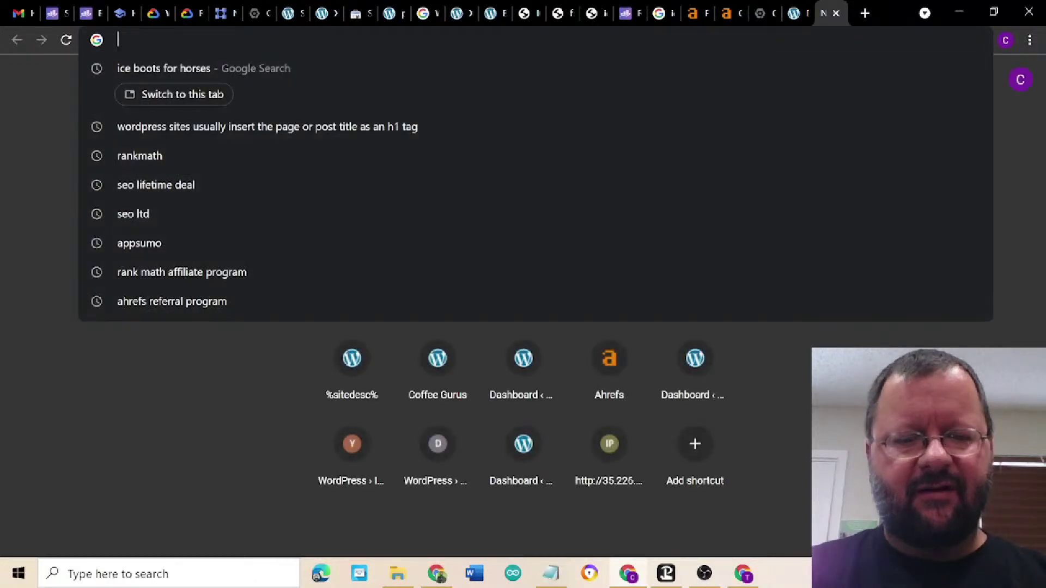
pyautogui.write('problo')
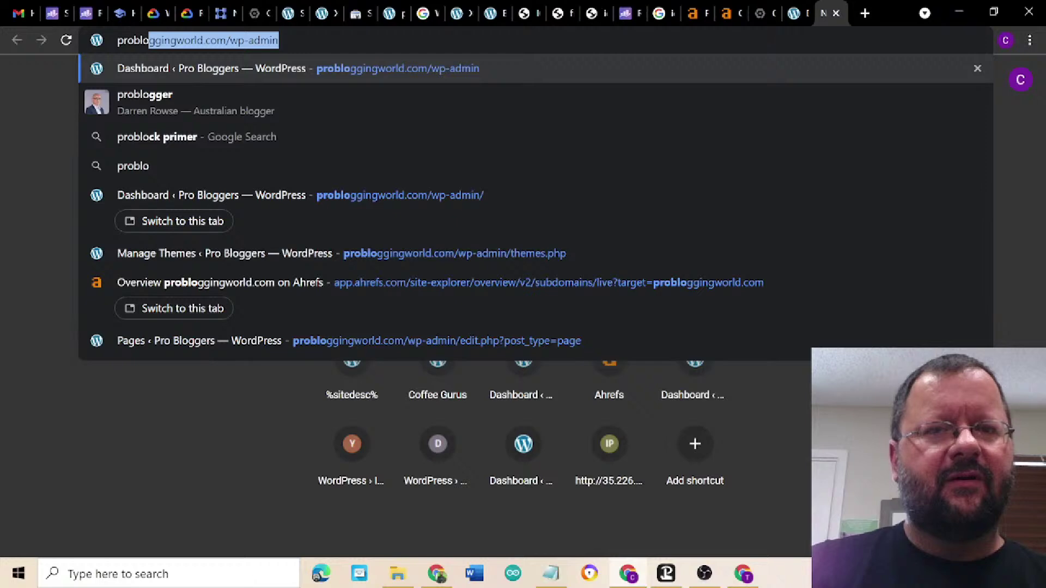
pyautogui.press('End')
pyautogui.press('BackSpace')
pyautogui.press('BackSpace')
pyautogui.press('BackSpace')
pyautogui.press('BackSpace')
pyautogui.press('BackSpace')
pyautogui.press('BackSpace')
pyautogui.press('BackSpace')
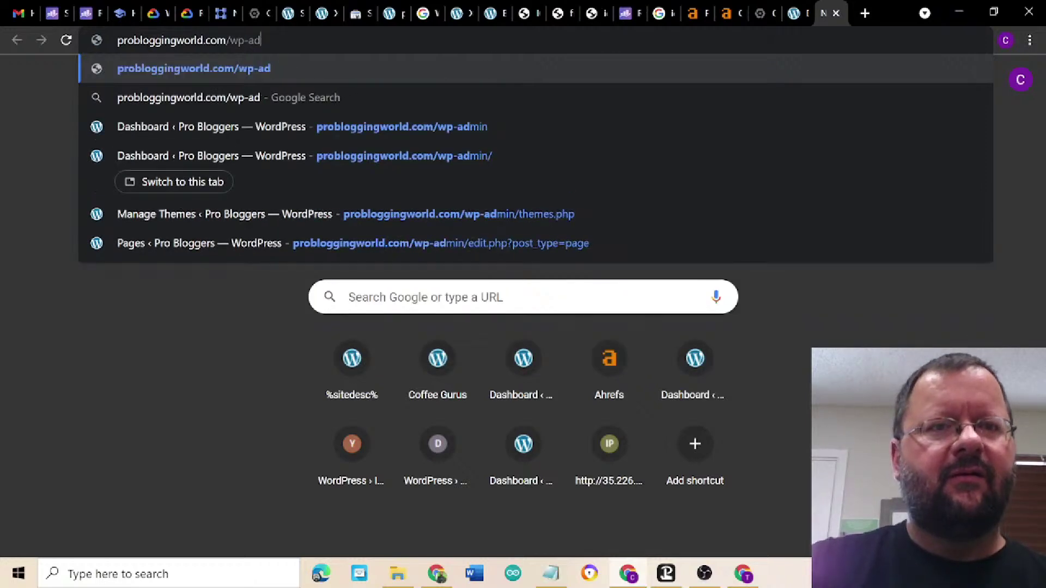
pyautogui.press('BackSpace')
pyautogui.press('BackSpace')
pyautogui.press('Return')
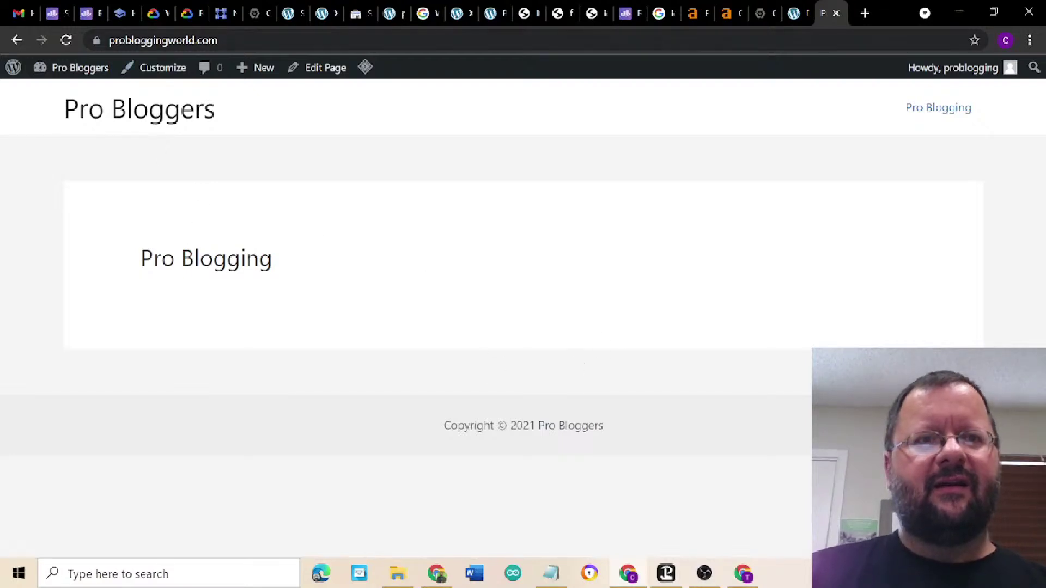
pyautogui.click(169, 39)
pyautogui.tripleClick(166, 40)
pyautogui.rightClick(166, 40)
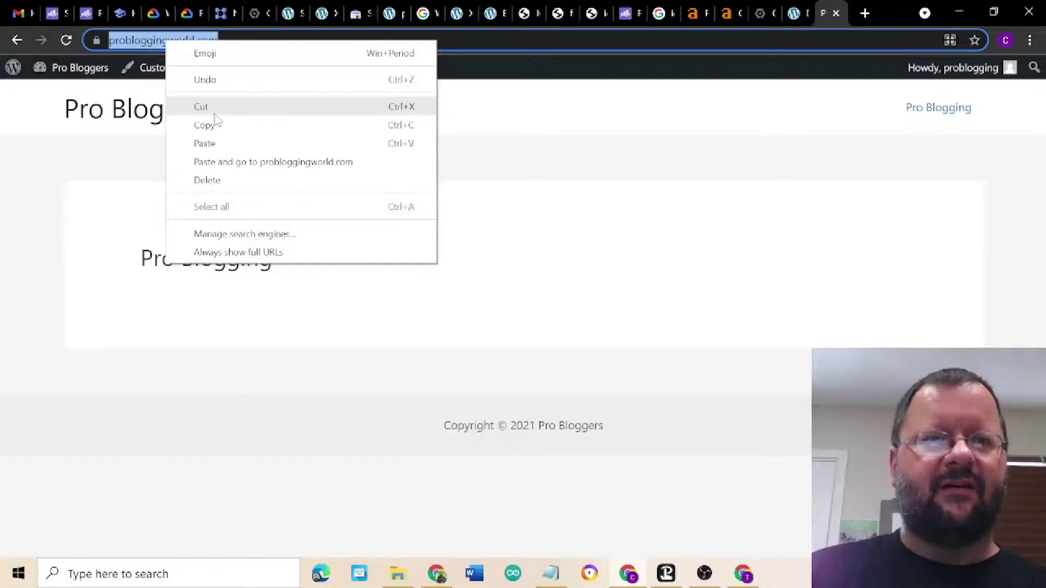
pyautogui.click(217, 125)
pyautogui.click(192, 40)
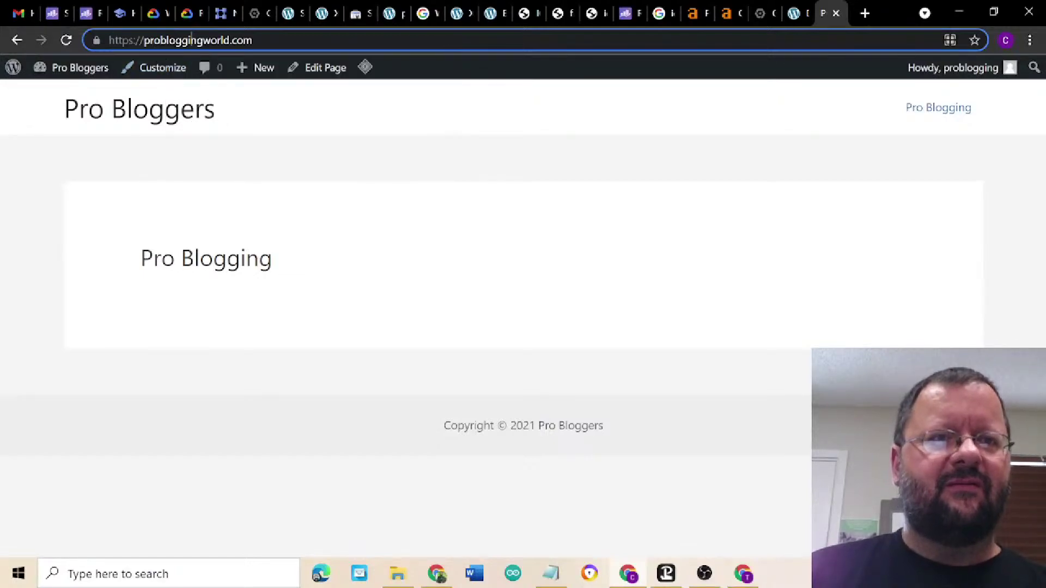
pyautogui.tripleClick(157, 40)
pyautogui.rightClick(157, 42)
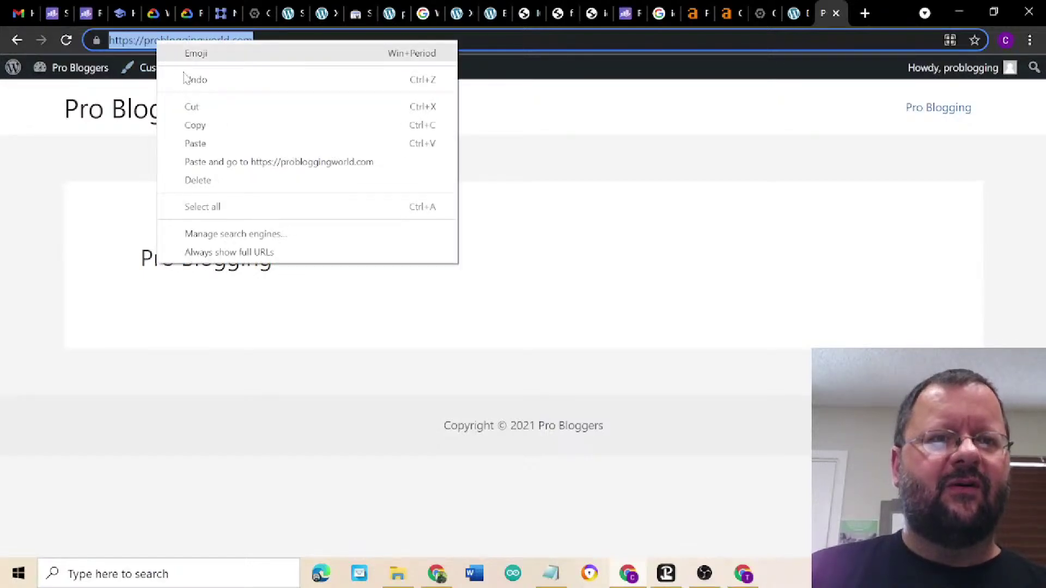
pyautogui.click(213, 126)
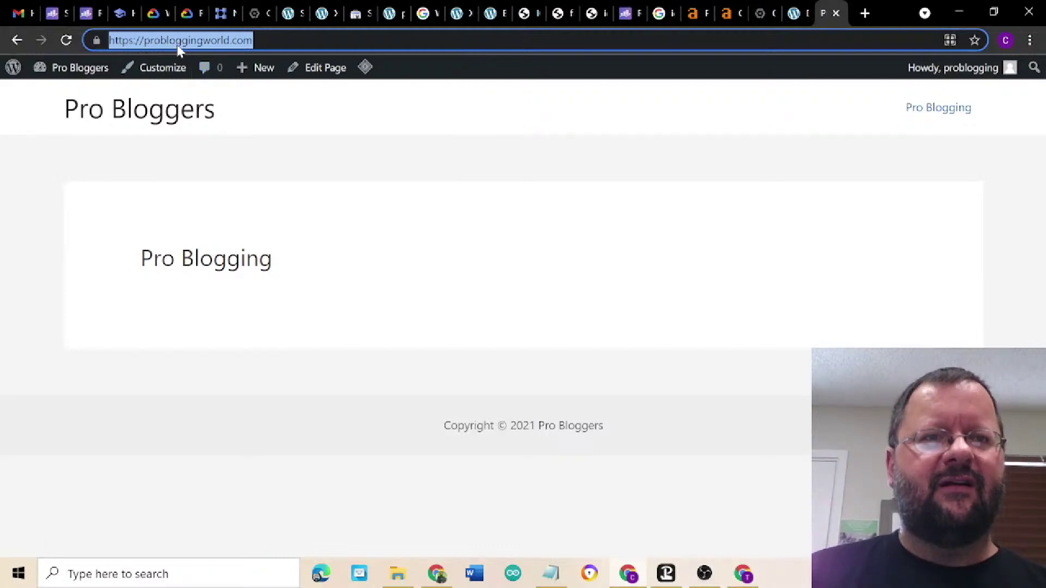
# - Search Google for 'website speed' in a new tab and open PageSpeed Insights
pyautogui.click(865, 16)
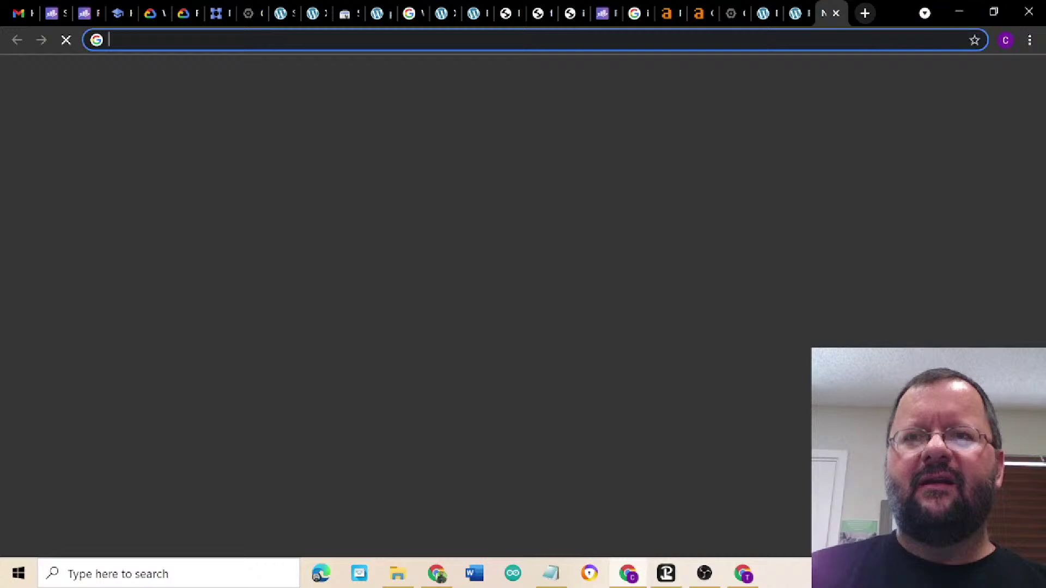
pyautogui.write('web')
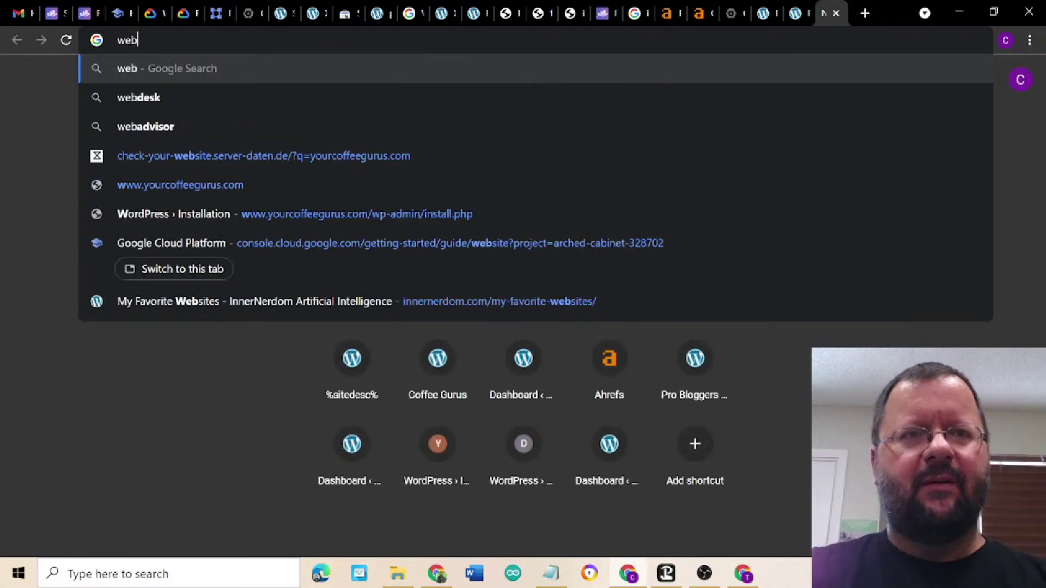
pyautogui.write('site speed')
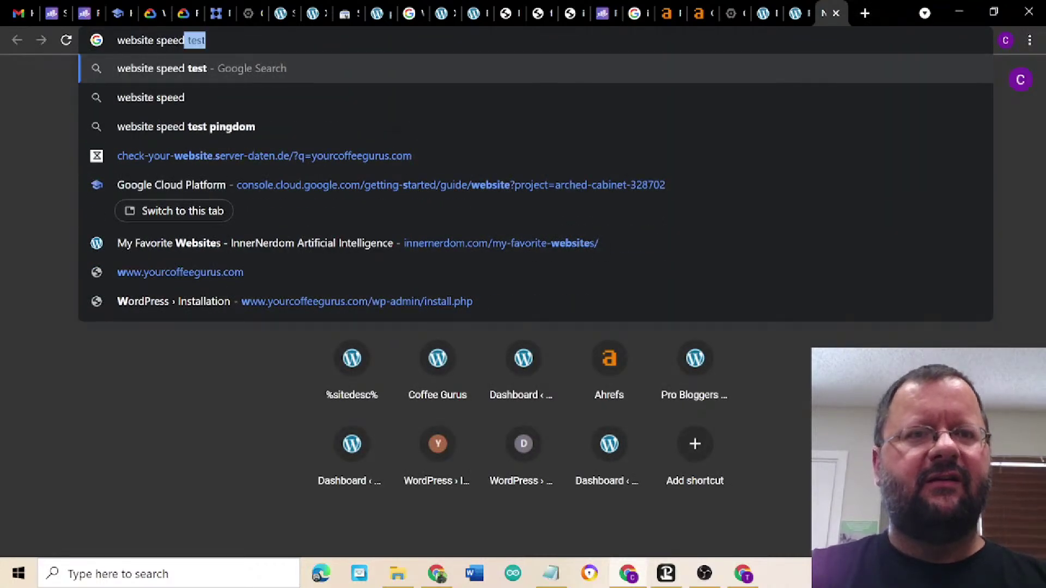
pyautogui.press('Return')
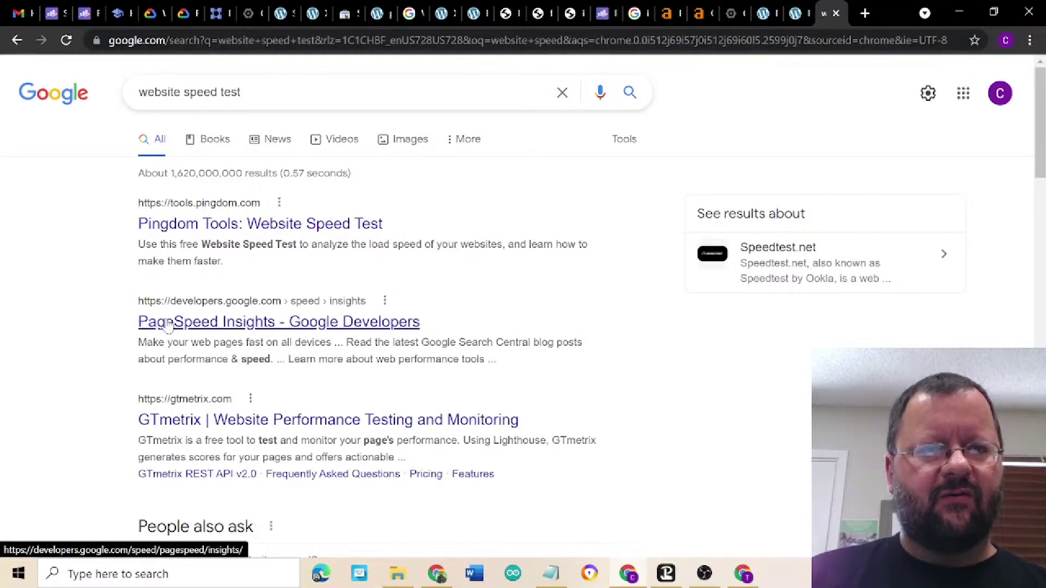
pyautogui.click(272, 329)
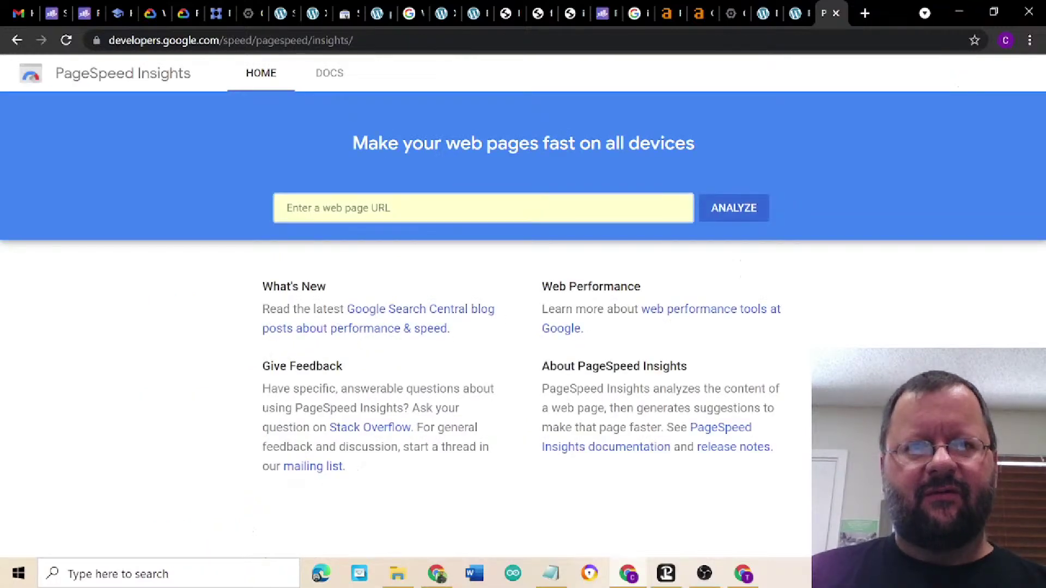
# - Paste the probloggingworld.com address into PageSpeed Insights and run the analysis
pyautogui.hotkey('ctrl', 'v')
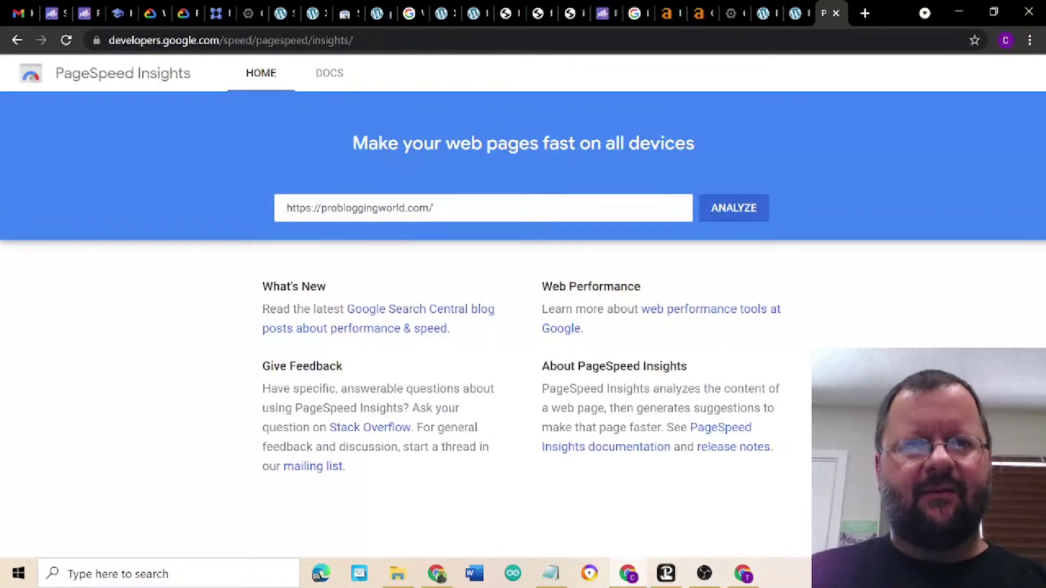
pyautogui.click(717, 213)
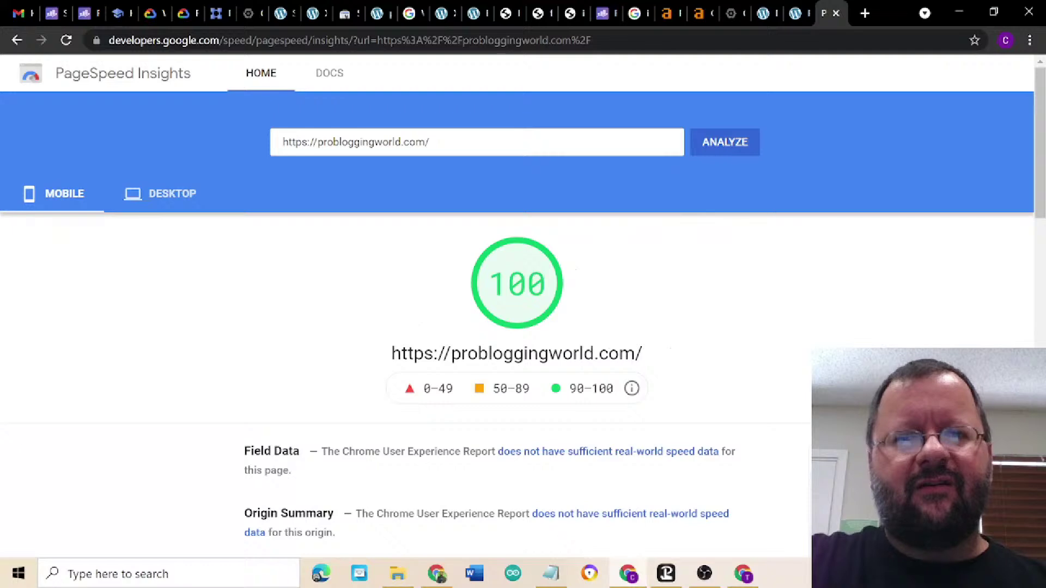
pyautogui.click(160, 194)
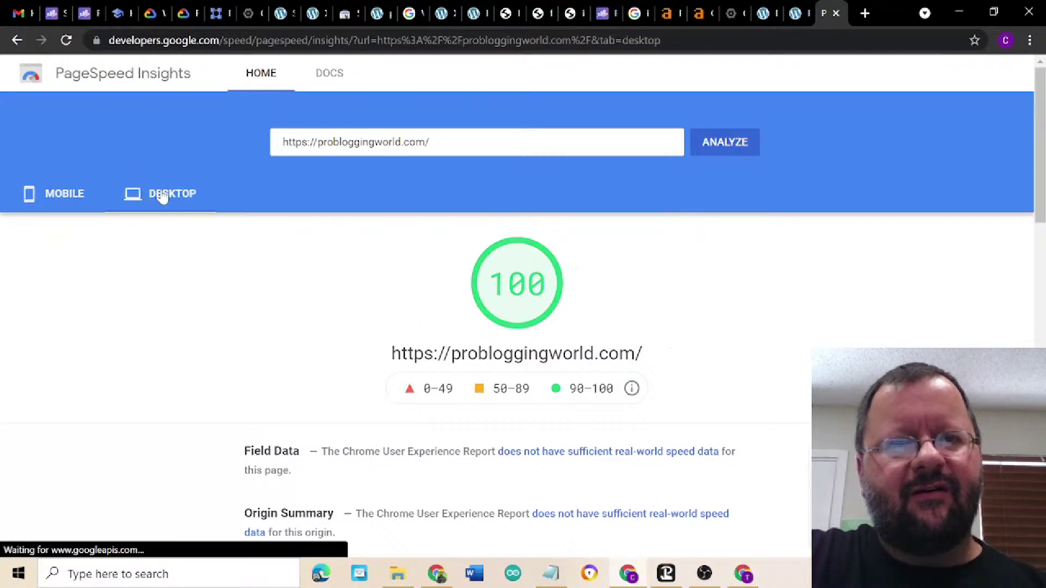
pyautogui.click(61, 197)
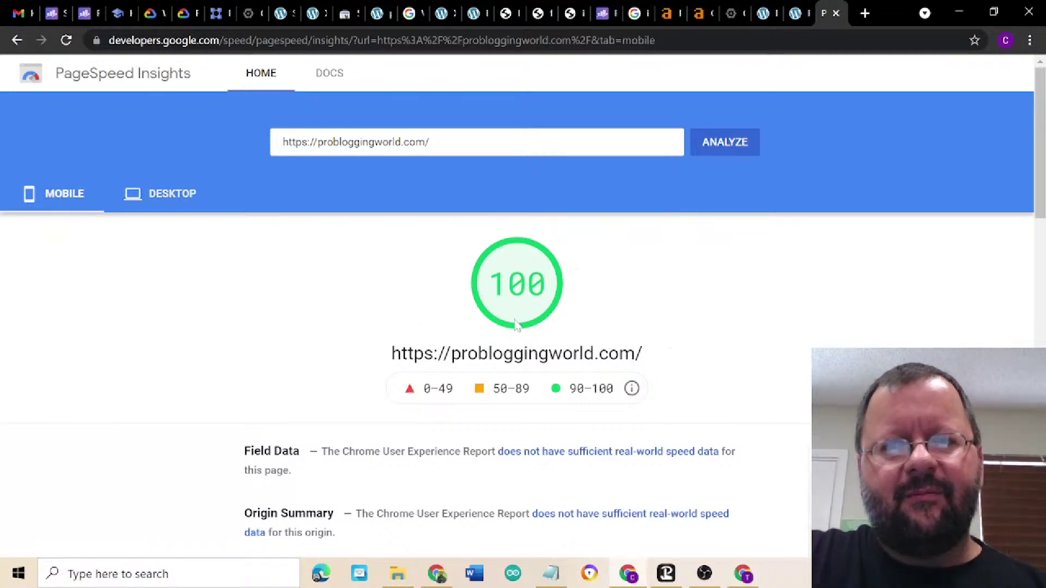
# - Review the 100 desktop and mobile scores, then close the Pro Bloggers site tab
pyautogui.scroll(-5, 749, 366)
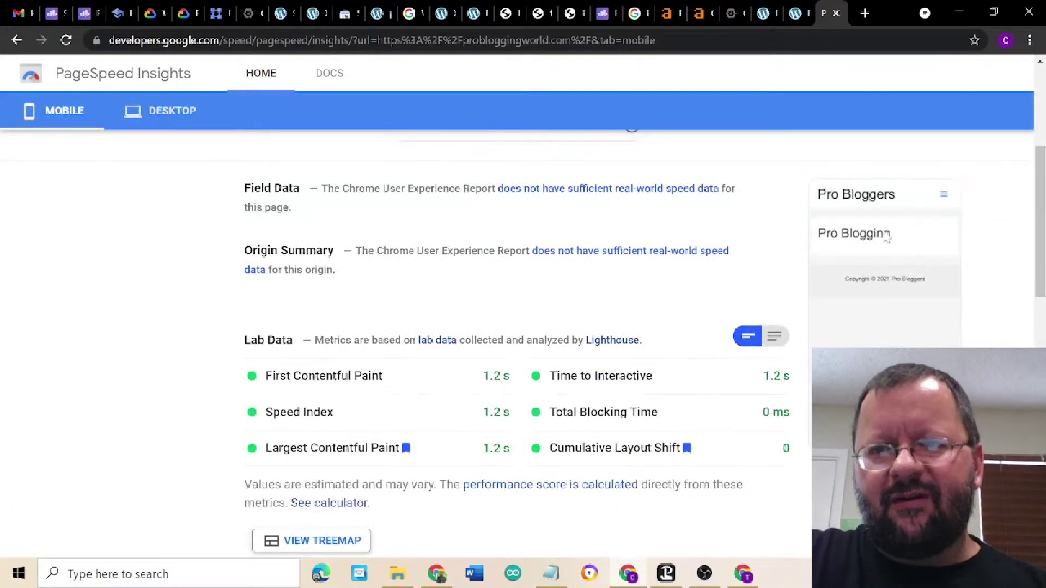
pyautogui.scroll(5, 790, 221)
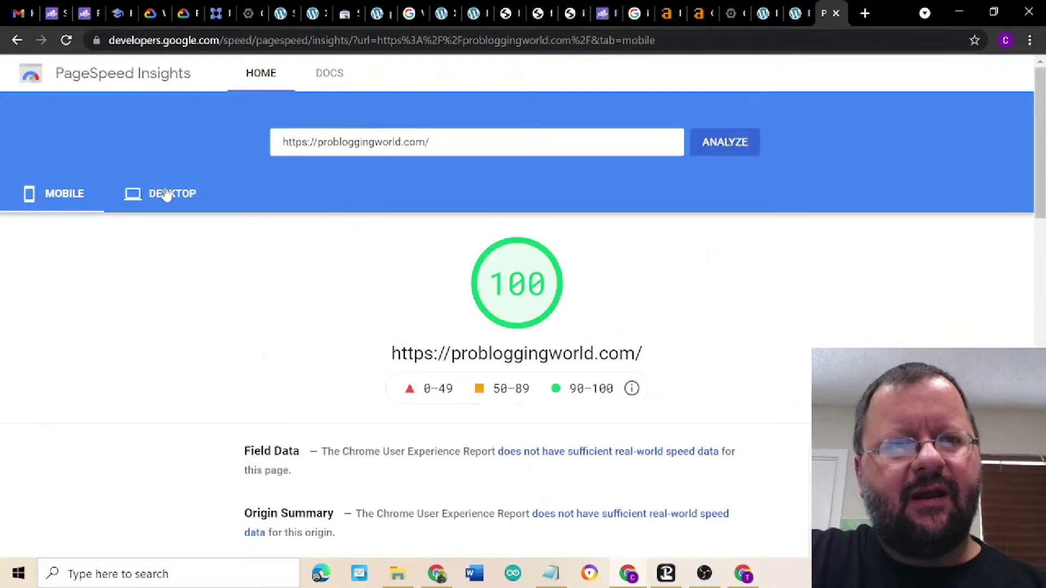
pyautogui.click(166, 194)
pyautogui.scroll(-3, 677, 320)
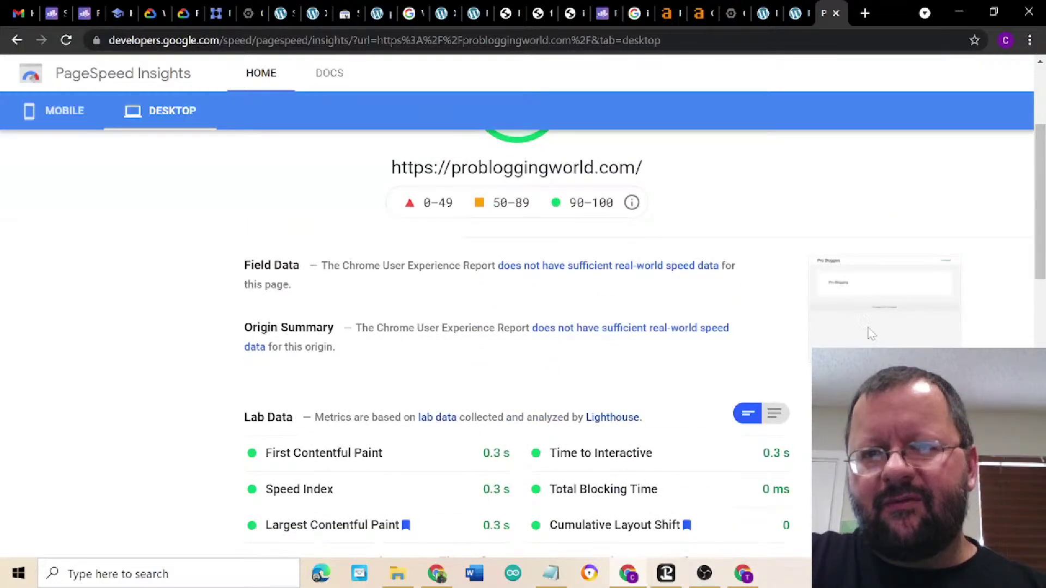
pyautogui.scroll(3, 808, 313)
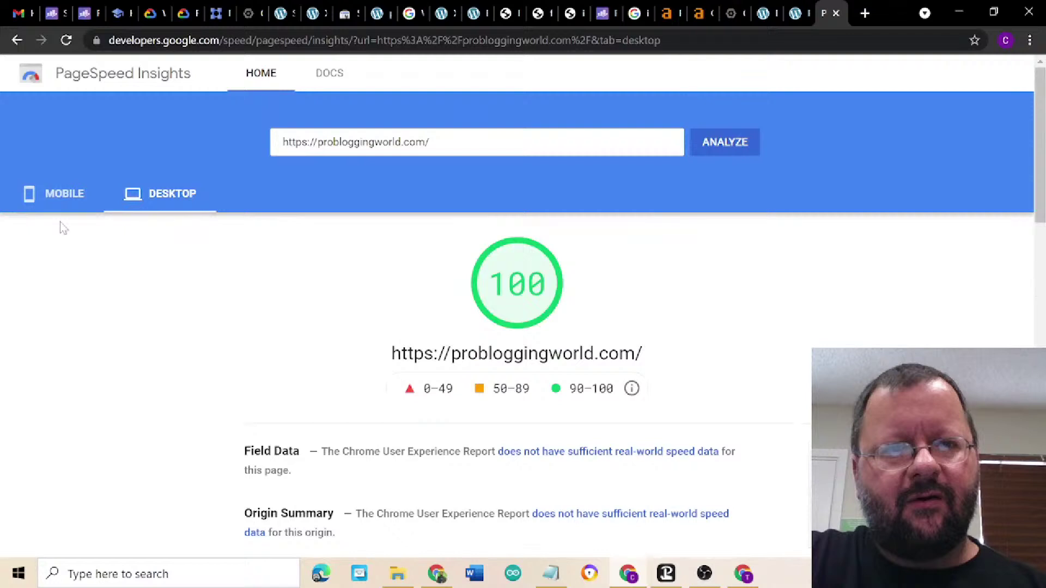
pyautogui.click(53, 207)
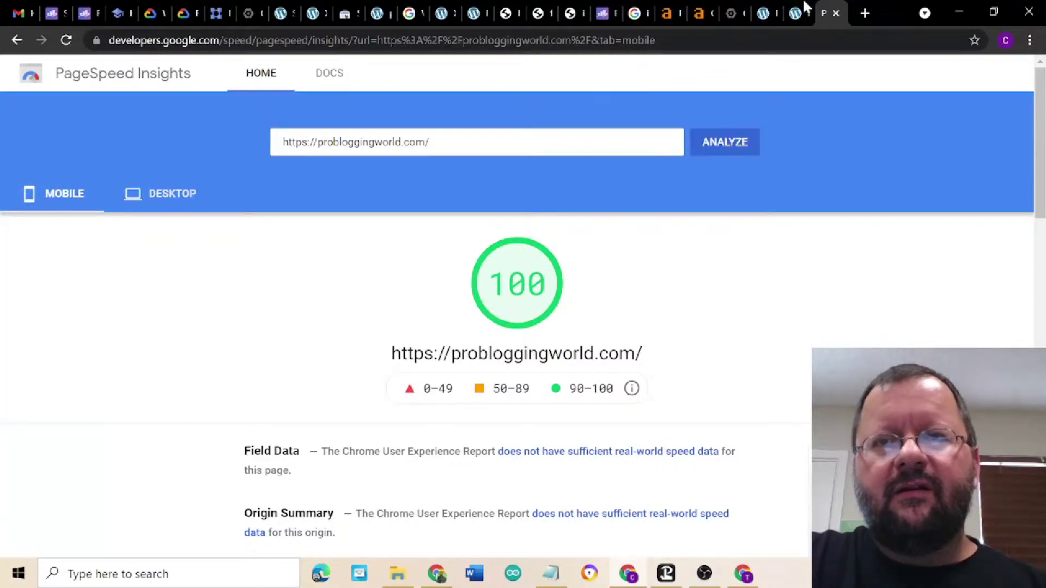
pyautogui.click(793, 16)
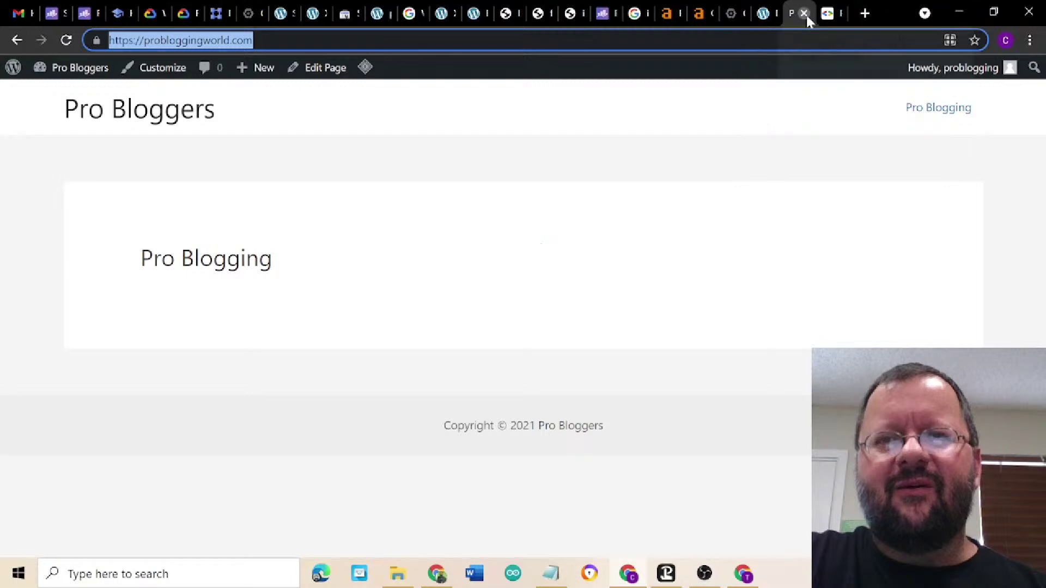
pyautogui.click(804, 14)
# - Return to the WordPress Dashboard and go to Plugins > Add New
pyautogui.click(762, 18)
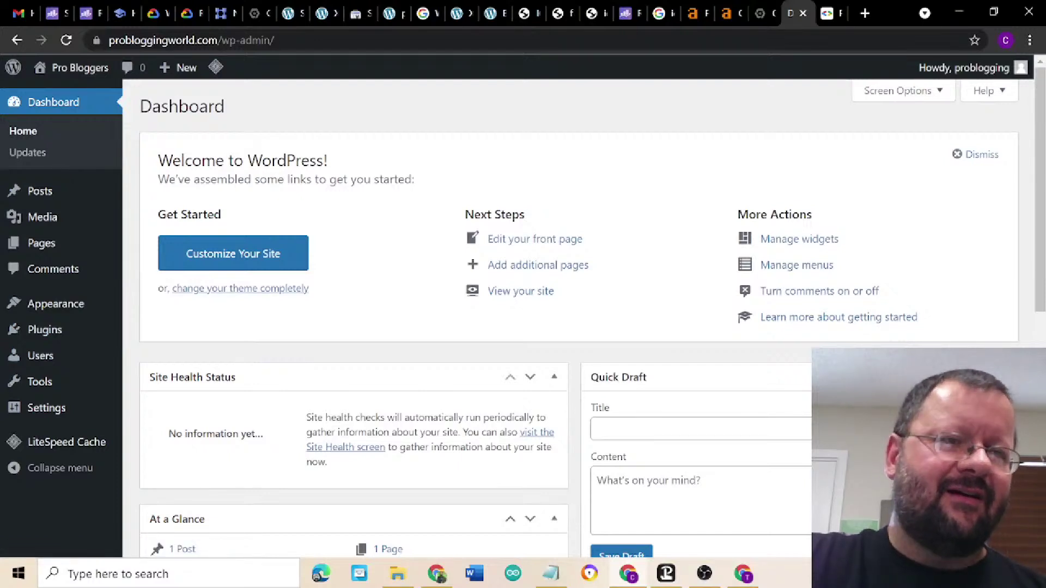
pyautogui.moveTo(20, 342)
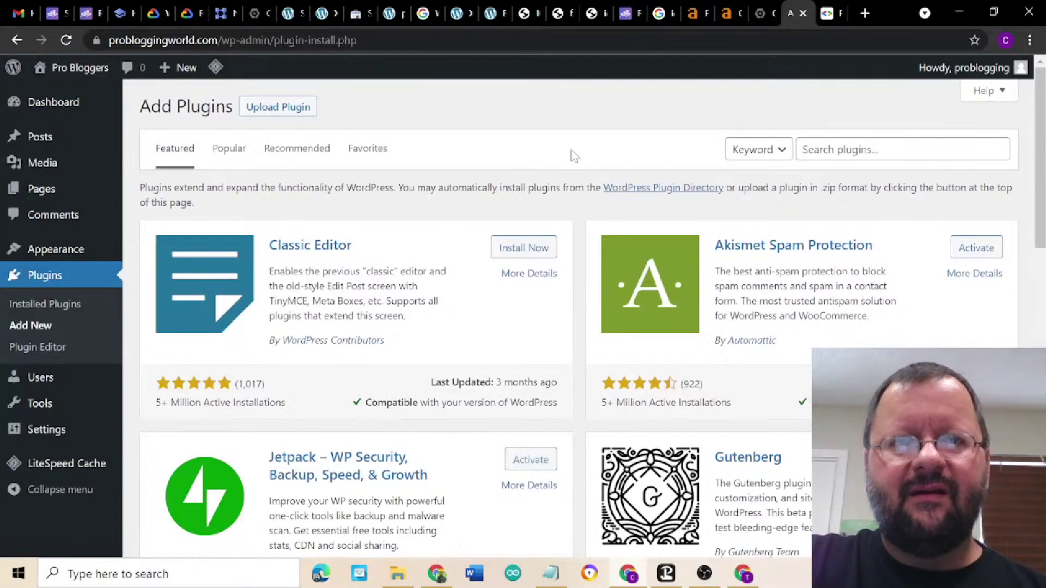
# - Search plugins for 'math rank', then install and activate Rank Math SEO
pyautogui.click(872, 149)
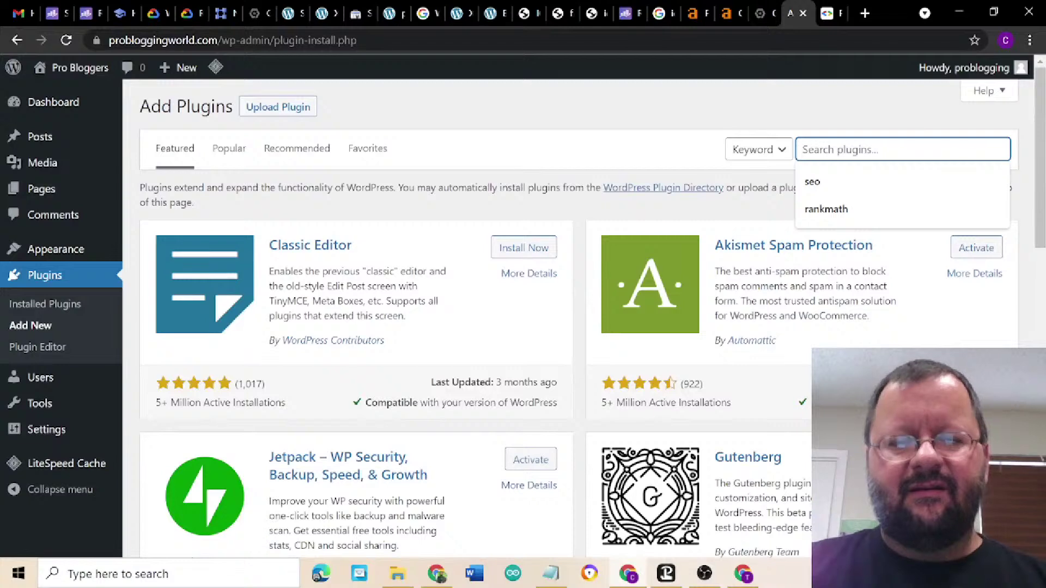
pyautogui.write('ma')
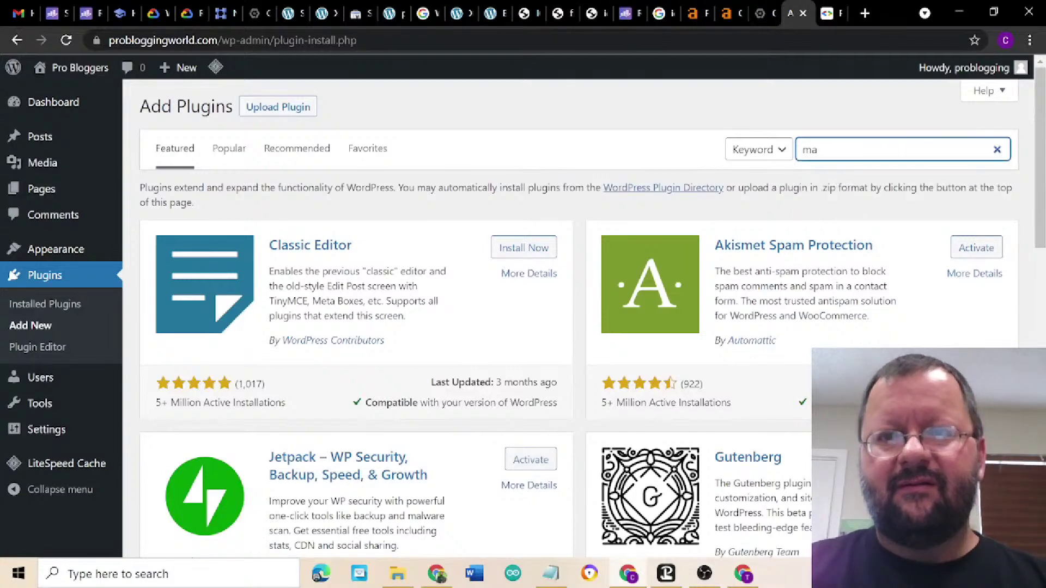
pyautogui.write('th ra')
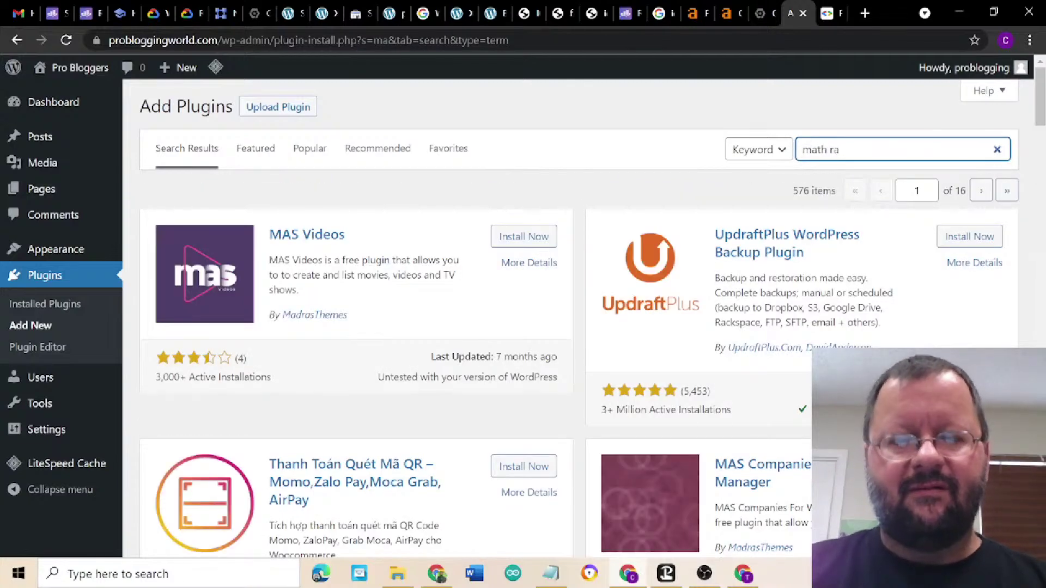
pyautogui.write('nk')
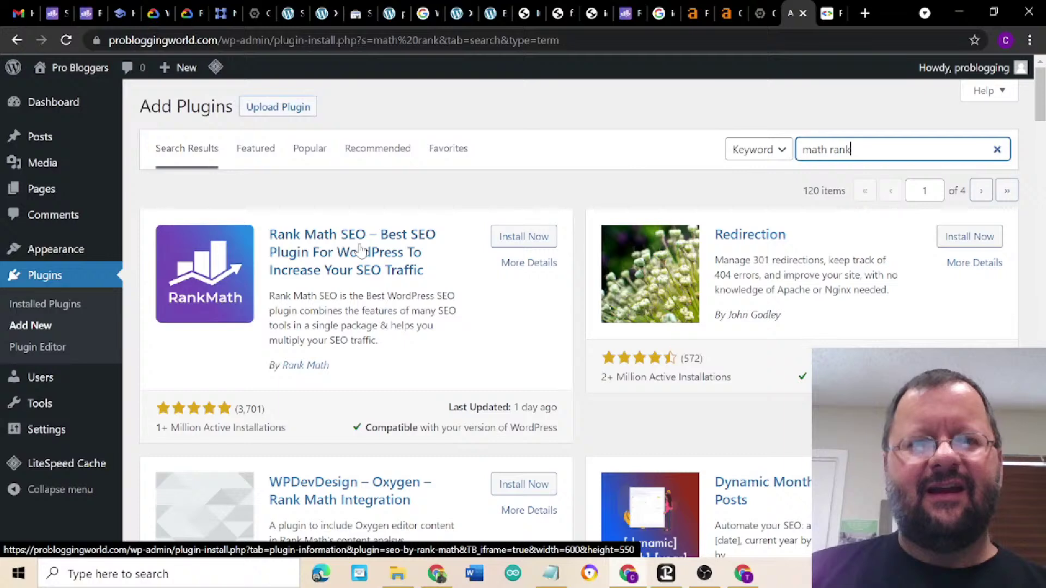
pyautogui.click(523, 237)
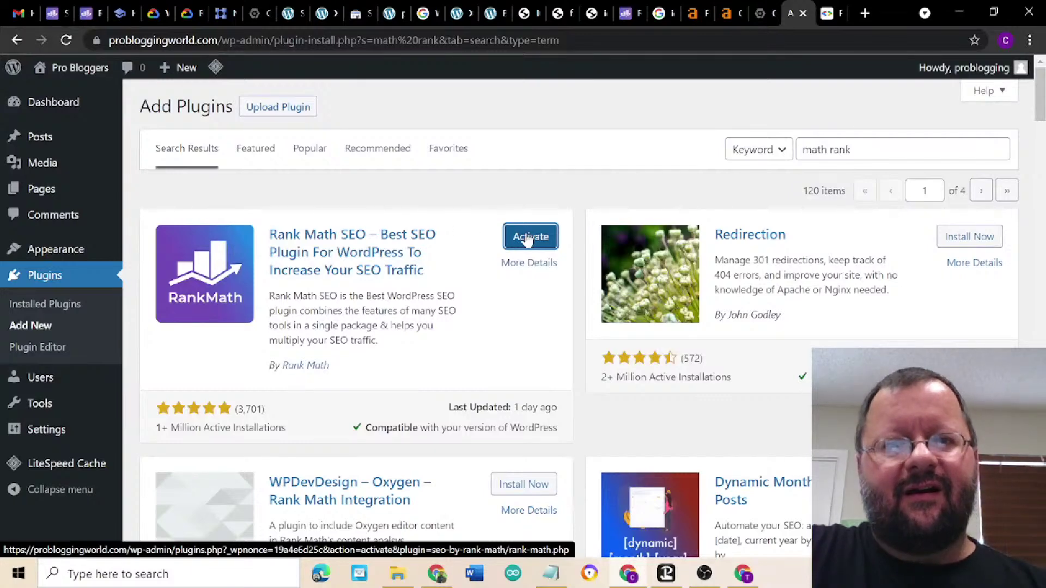
pyautogui.click(527, 238)
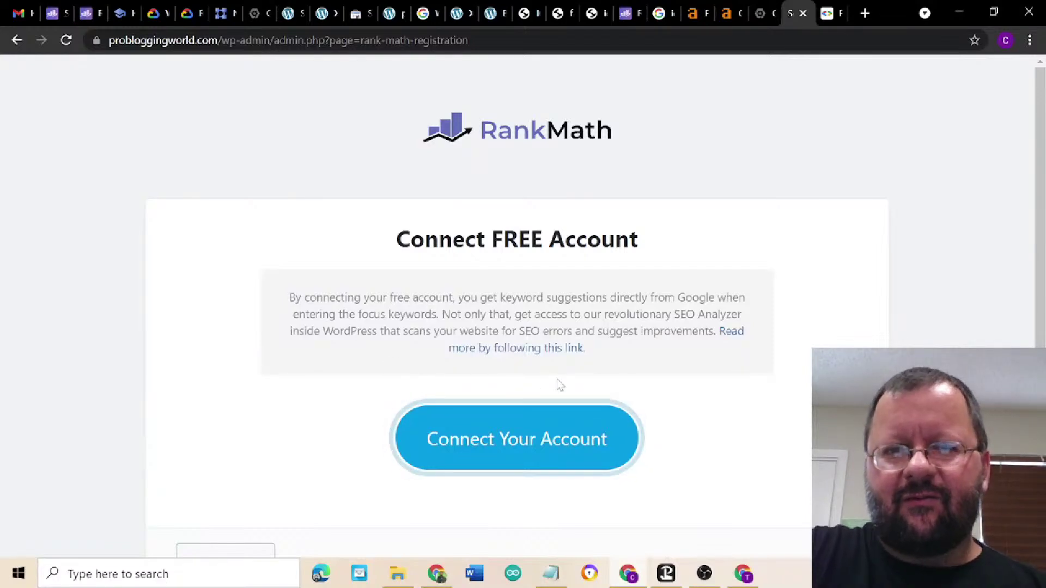
# - Connect a free Rank Math account via Google sign-in with the second account and approve activation
pyautogui.click(516, 445)
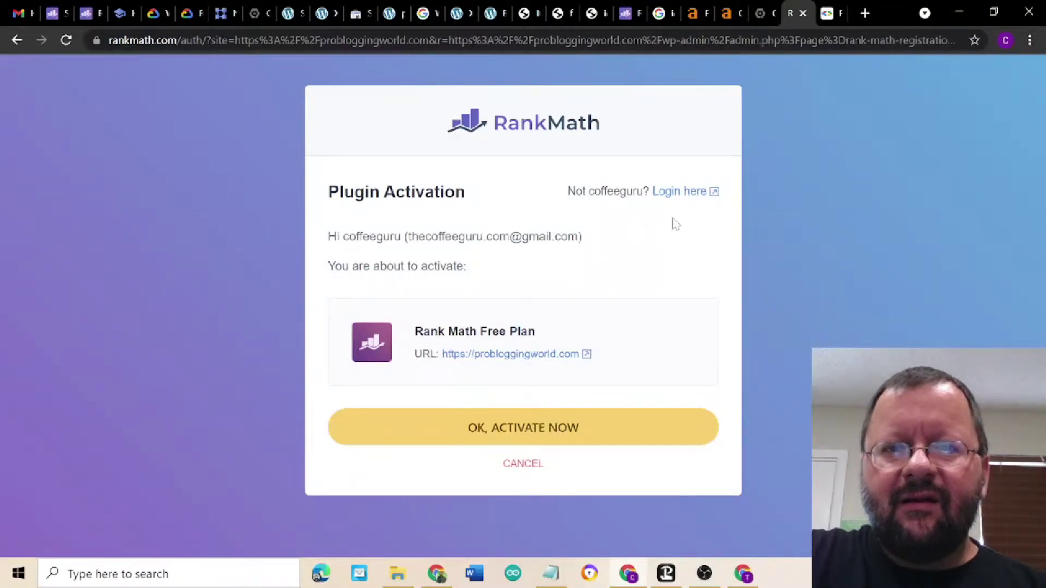
pyautogui.click(682, 194)
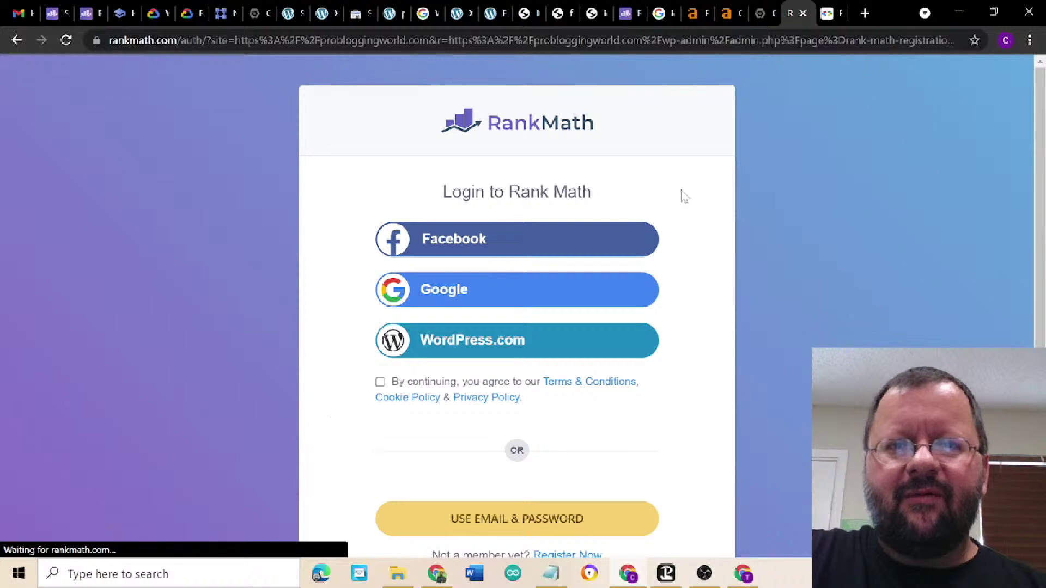
pyautogui.click(477, 299)
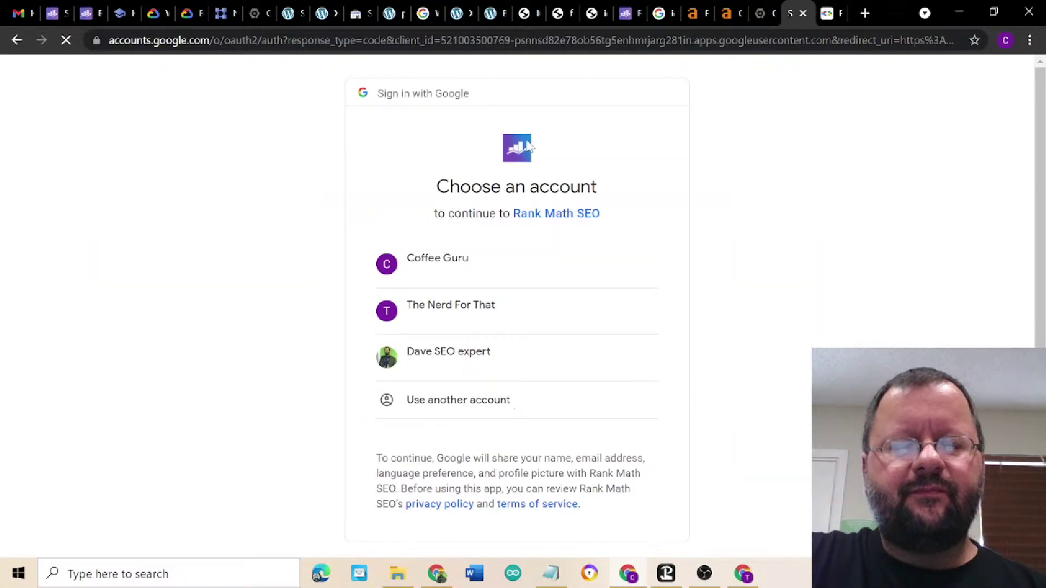
pyautogui.click(525, 317)
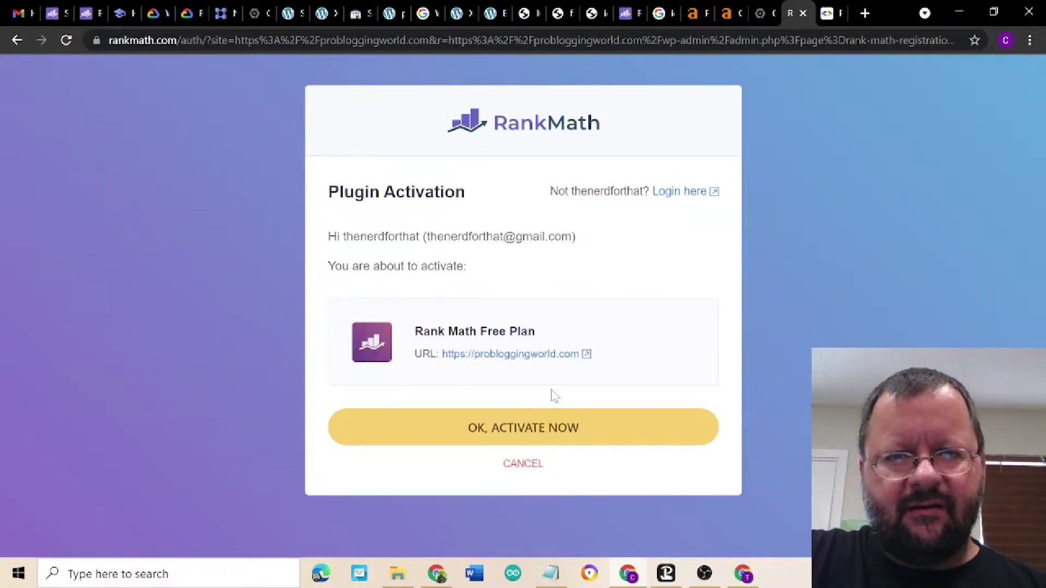
pyautogui.click(511, 427)
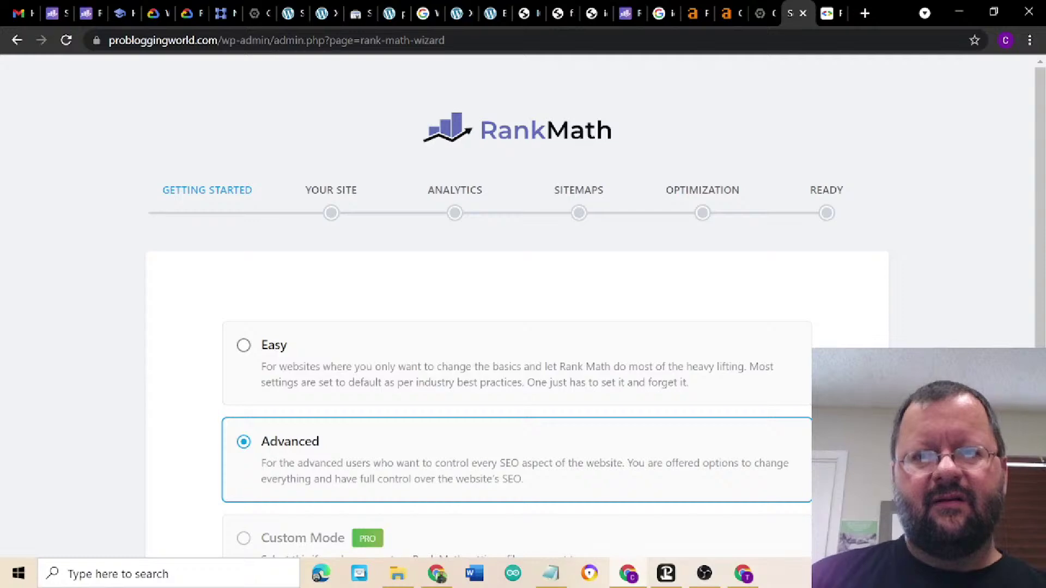
# - Exit the Rank Math wizard to its dashboard, then go to Plugins > Add New
pyautogui.scroll(-6, 516, 305)
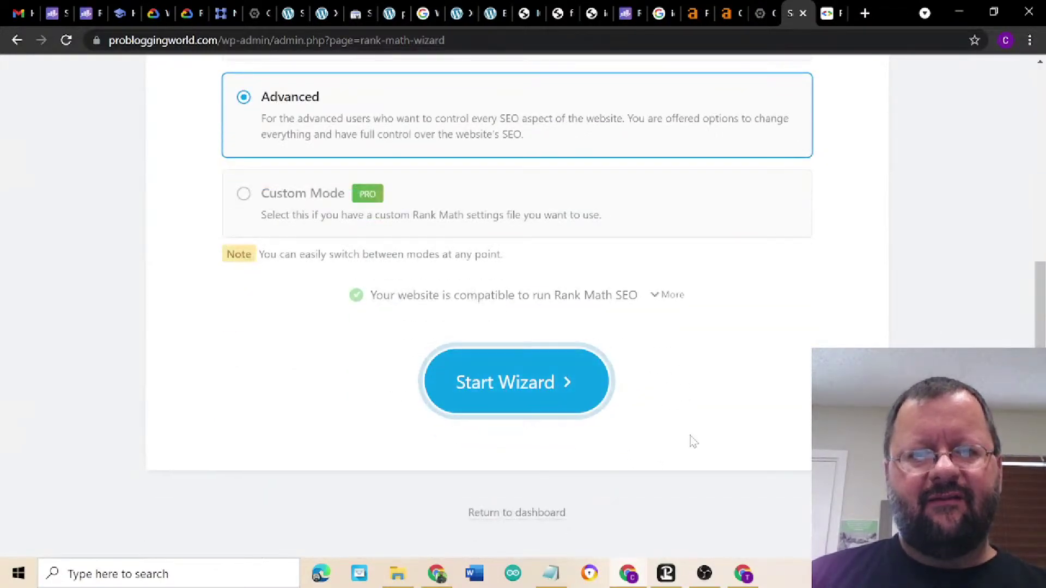
pyautogui.click(505, 512)
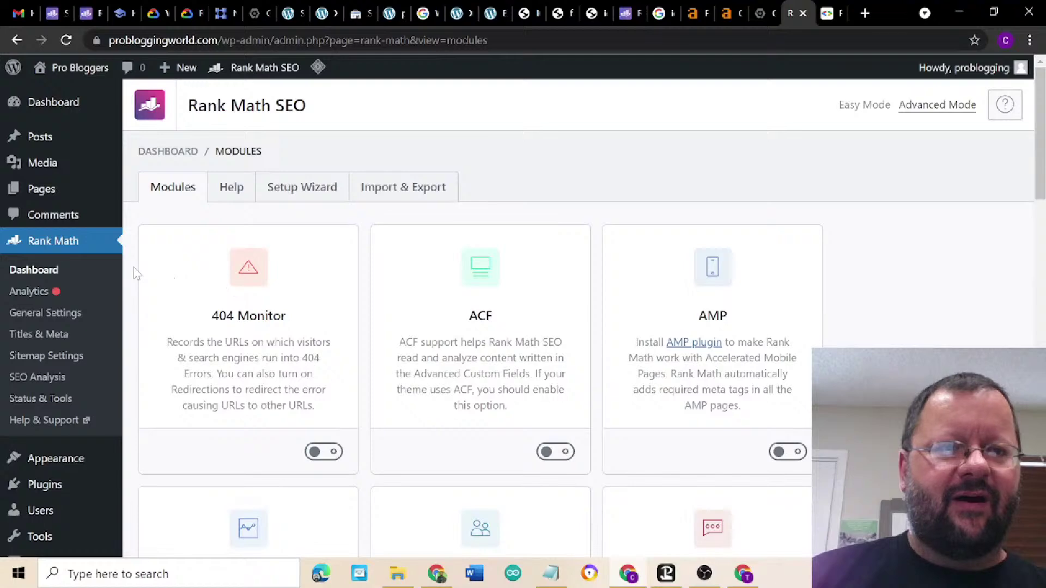
pyautogui.scroll(-2, 137, 273)
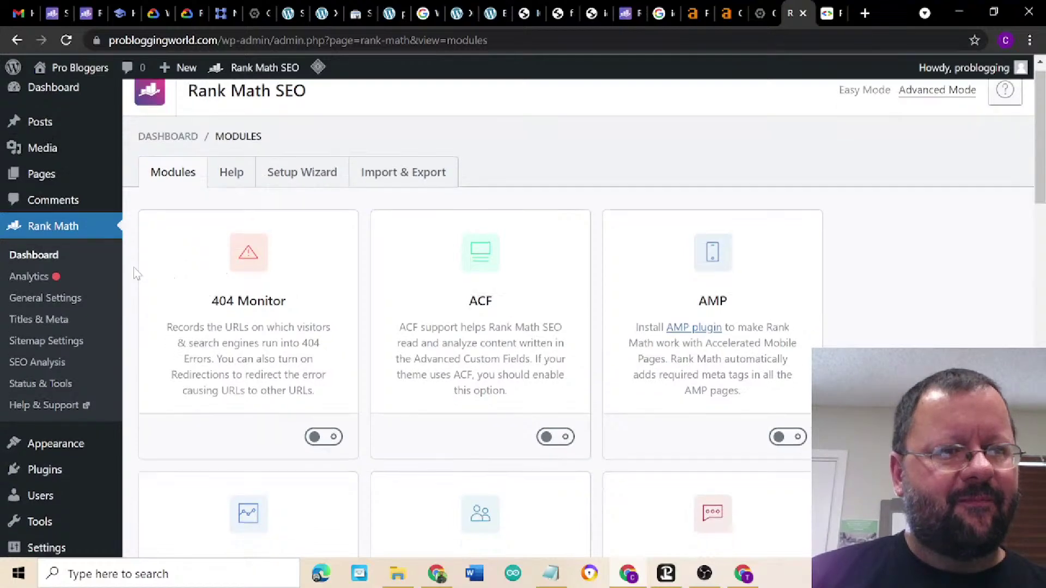
pyautogui.moveTo(49, 411)
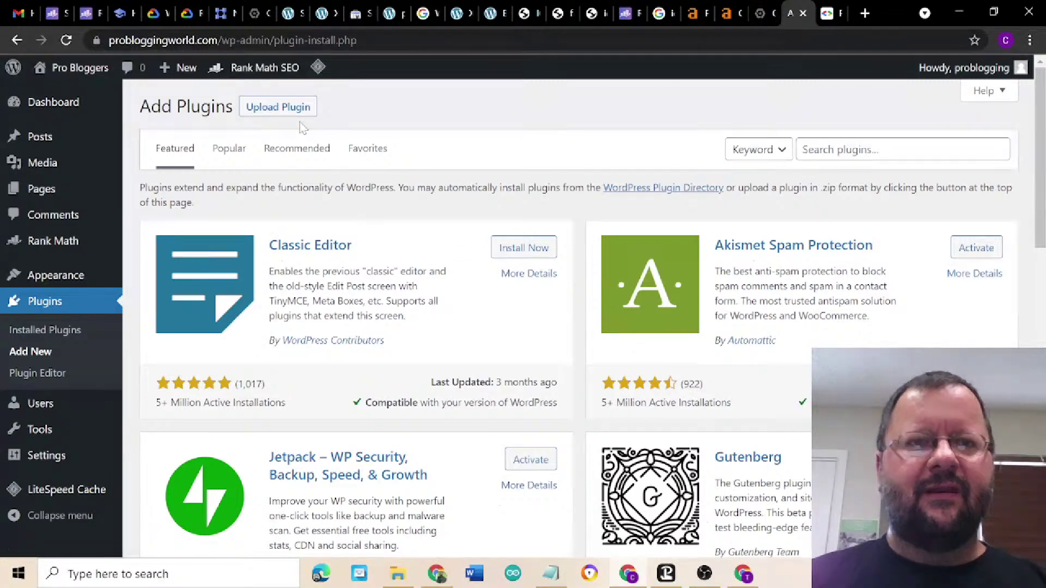
# - Upload seo-by-rank-math-pro.zip as a plugin, install it and activate it
pyautogui.click(278, 111)
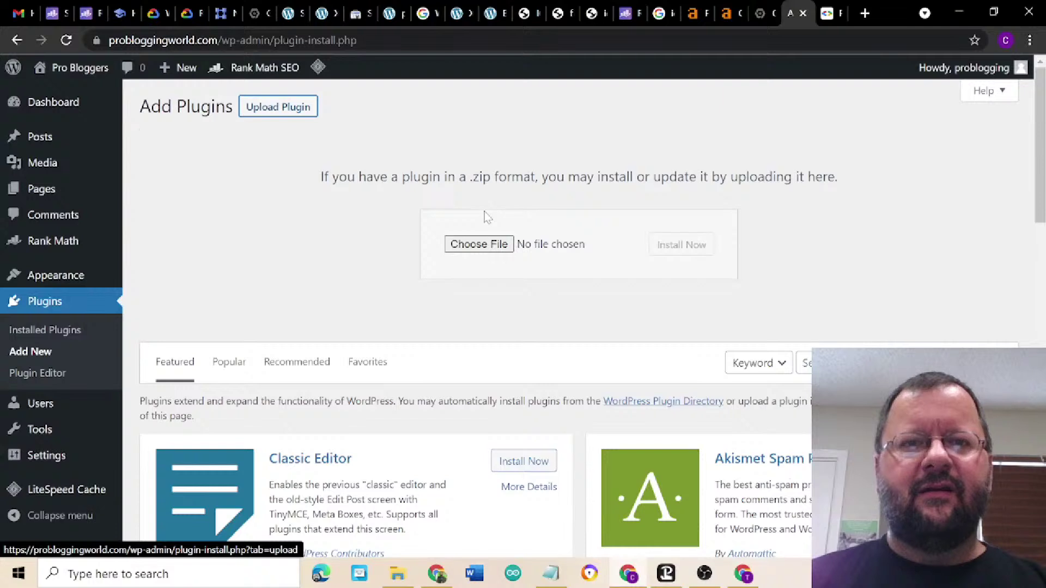
pyautogui.click(487, 248)
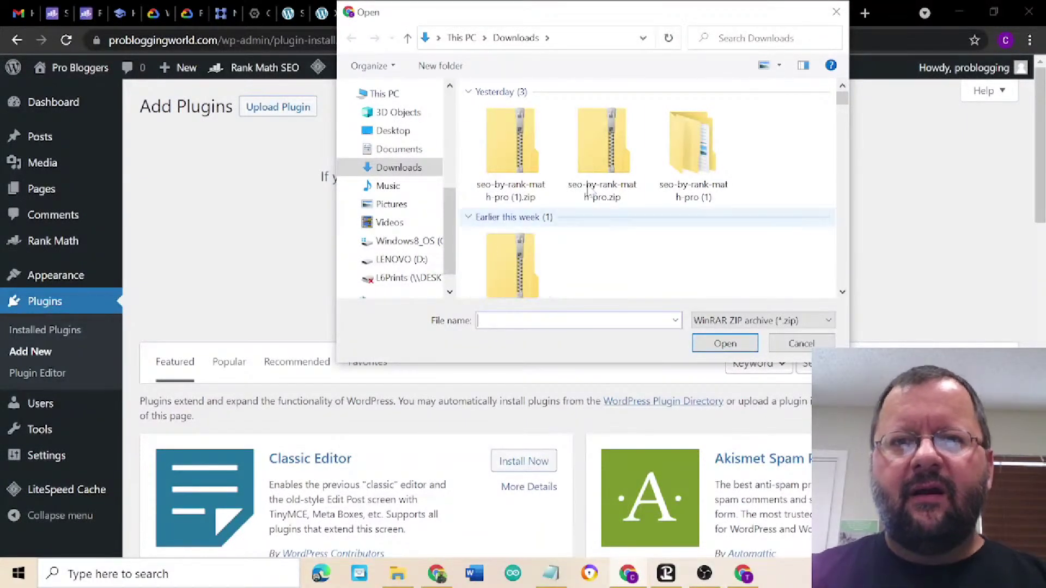
pyautogui.click(603, 154)
pyautogui.doubleClick(604, 154)
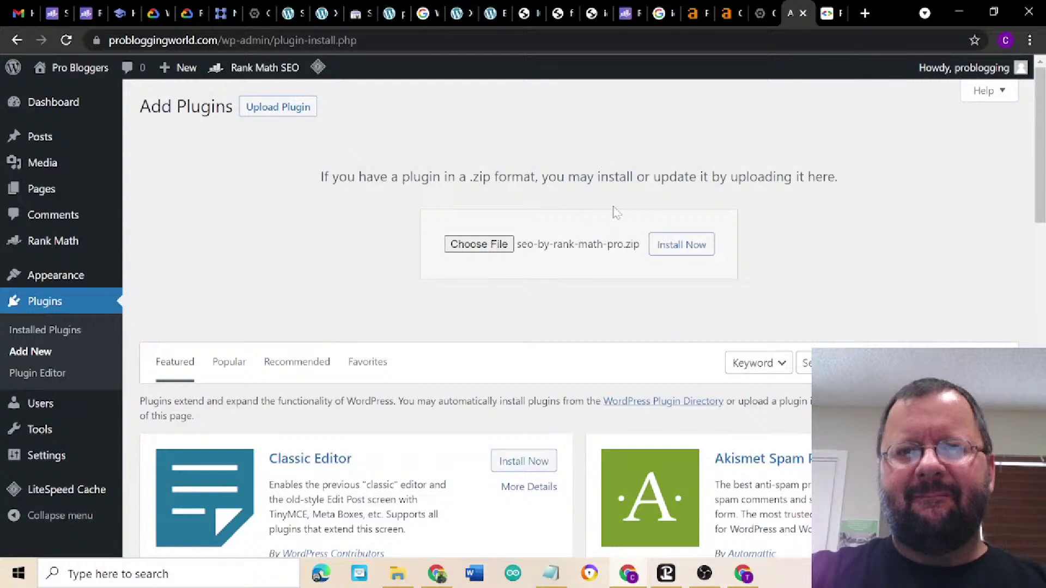
pyautogui.click(689, 251)
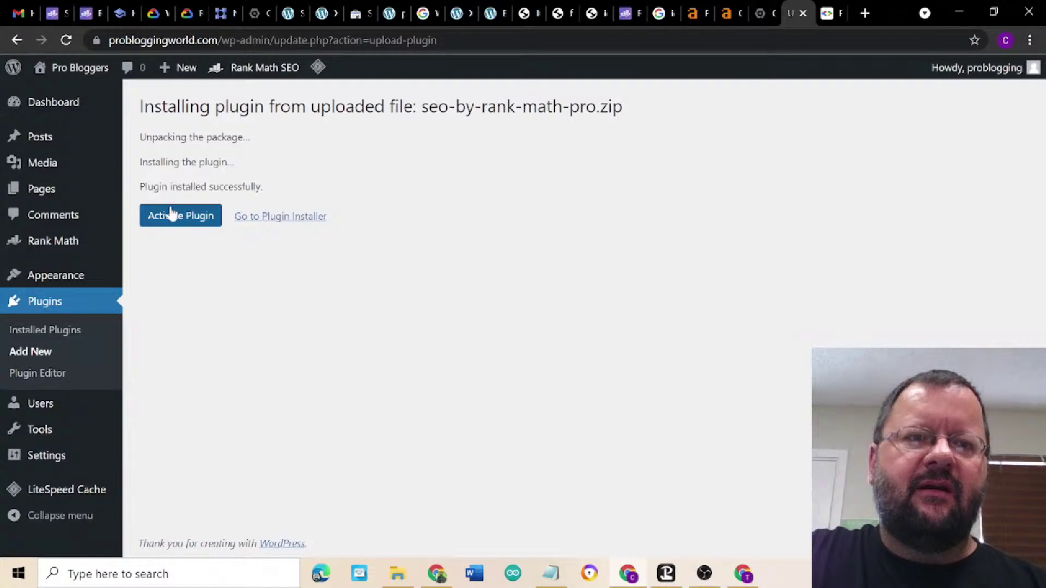
pyautogui.click(180, 221)
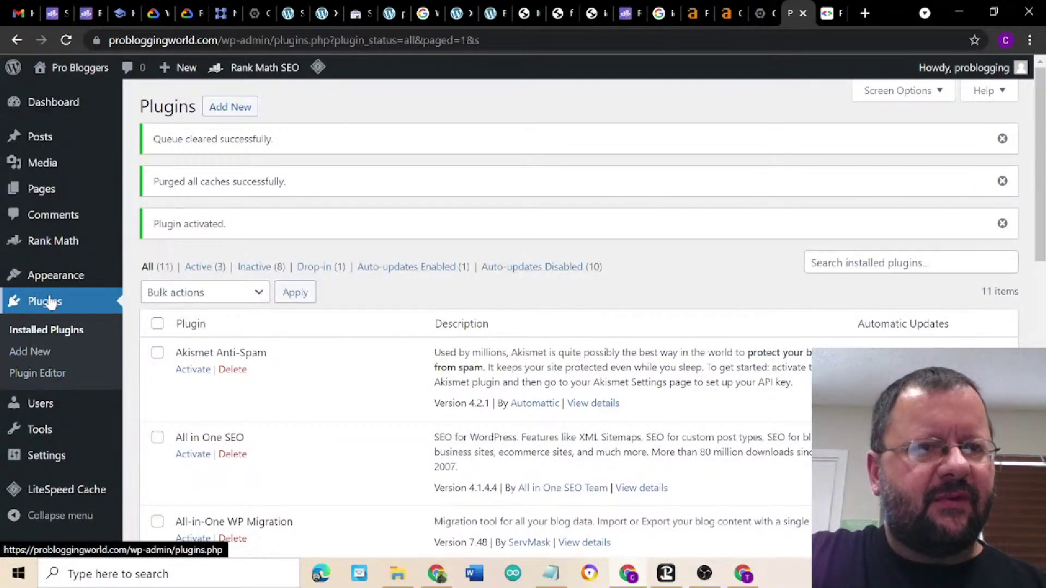
pyautogui.moveTo(52, 250)
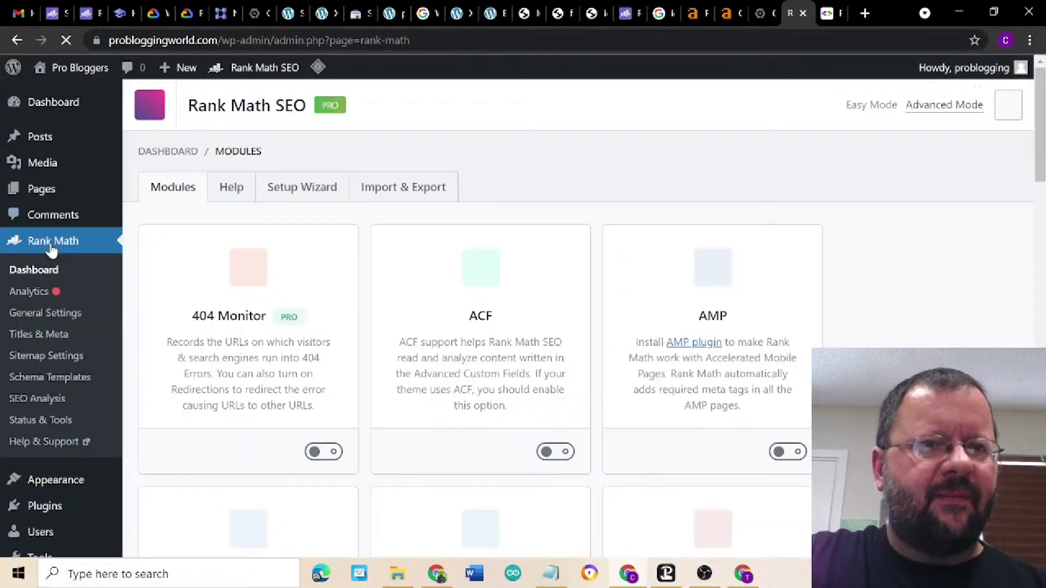
# - Start the Rank Math setup wizard in Advanced mode with site type Community Blog/News Site
pyautogui.click(302, 195)
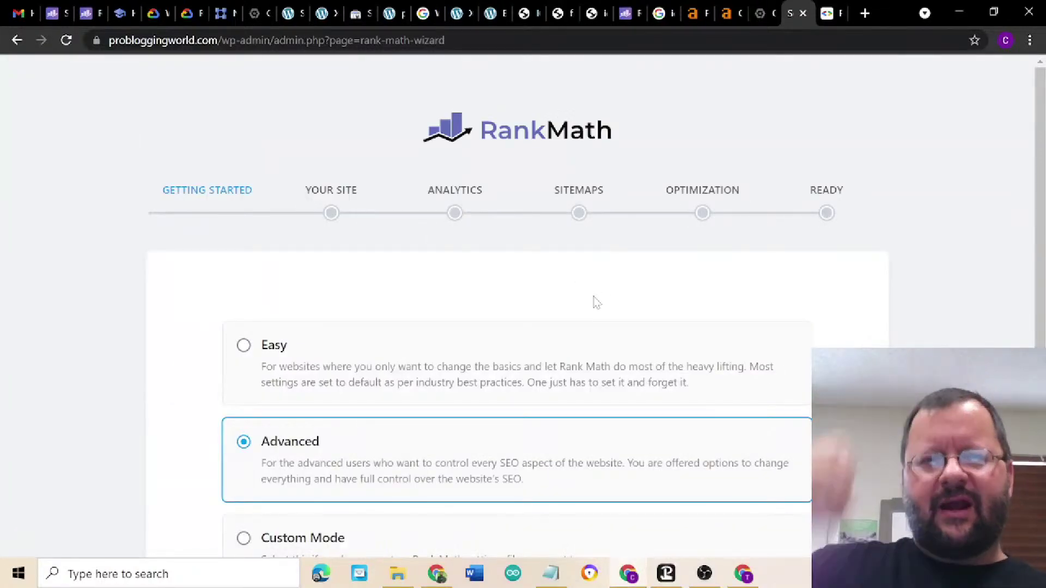
pyautogui.scroll(-3, 594, 303)
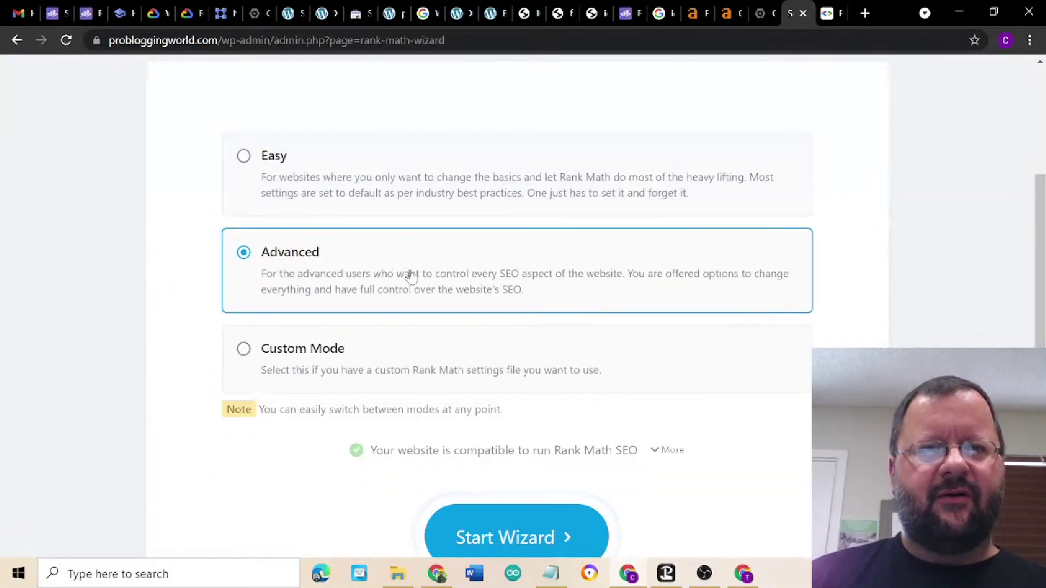
pyautogui.scroll(-2, 573, 275)
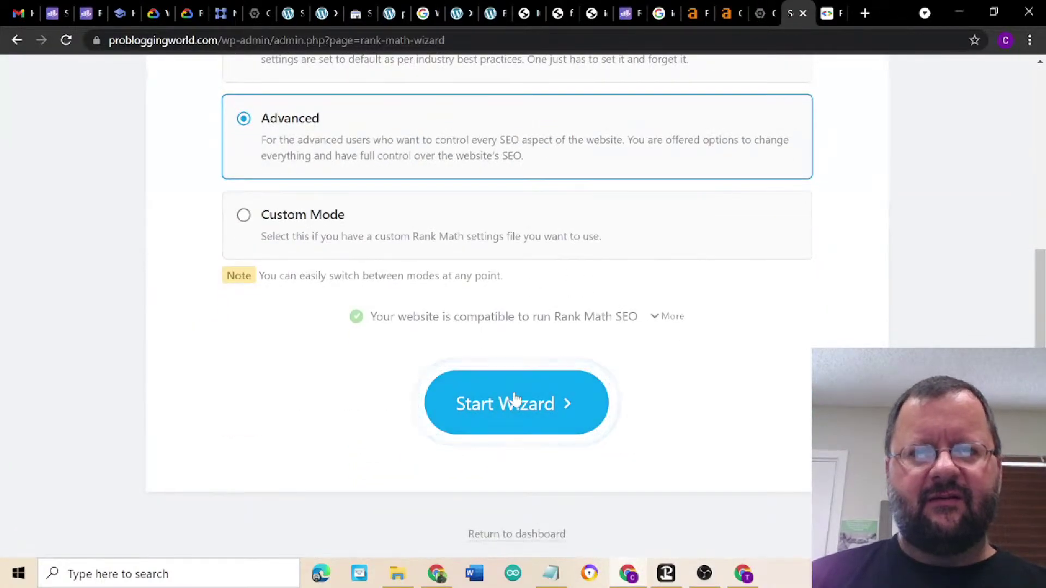
pyautogui.click(514, 400)
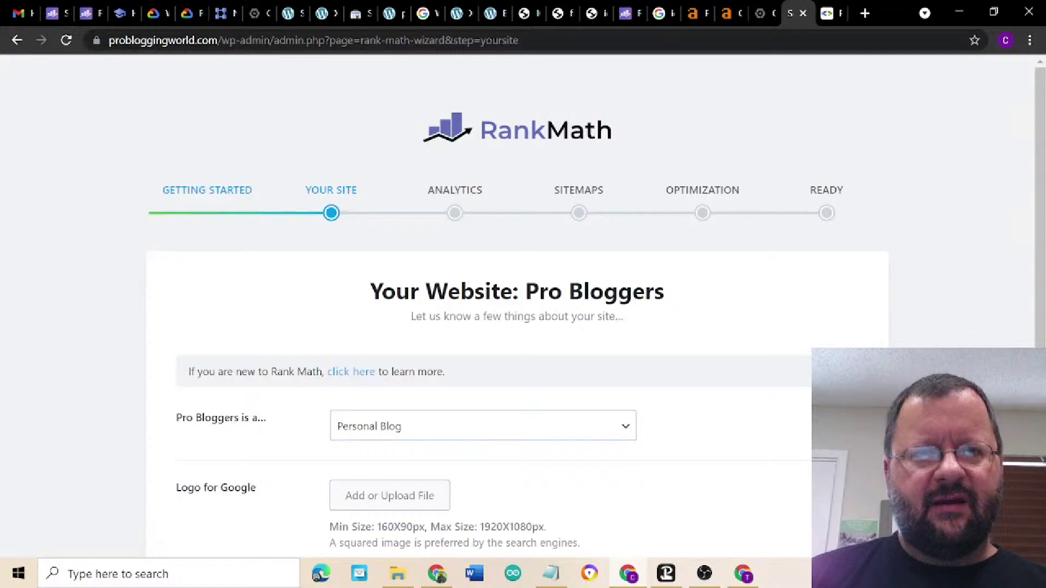
pyautogui.click(556, 436)
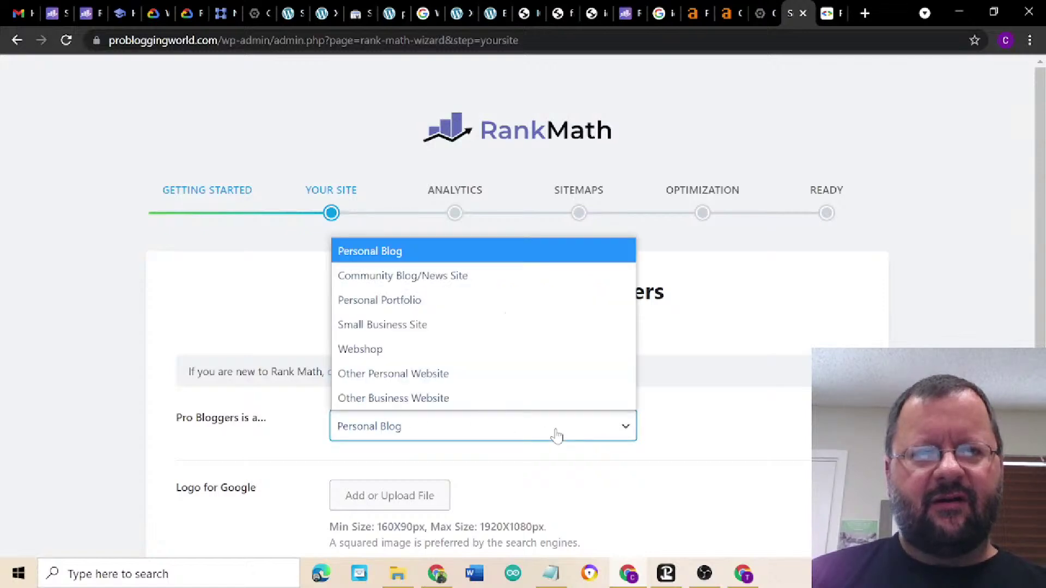
pyautogui.click(527, 277)
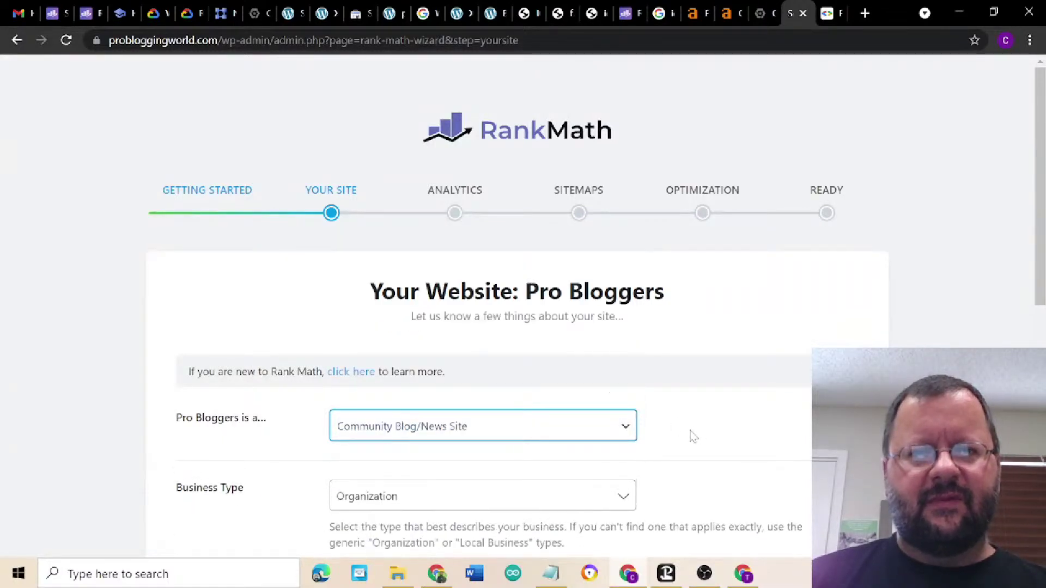
pyautogui.click(726, 426)
# - Keep business type Organization for Pro Bloggers and save the Your Site step
pyautogui.scroll(-3, 726, 426)
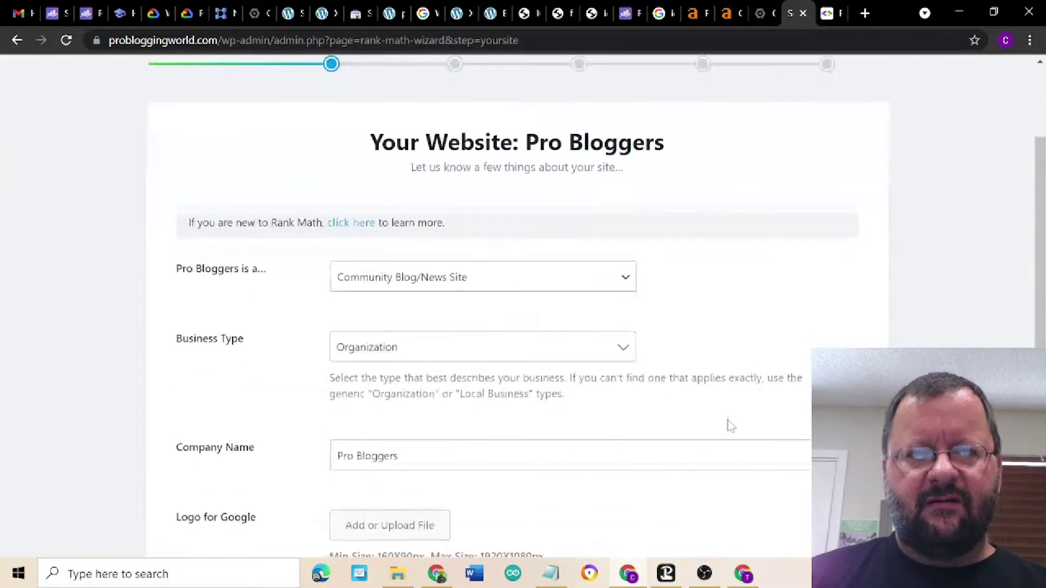
pyautogui.click(567, 357)
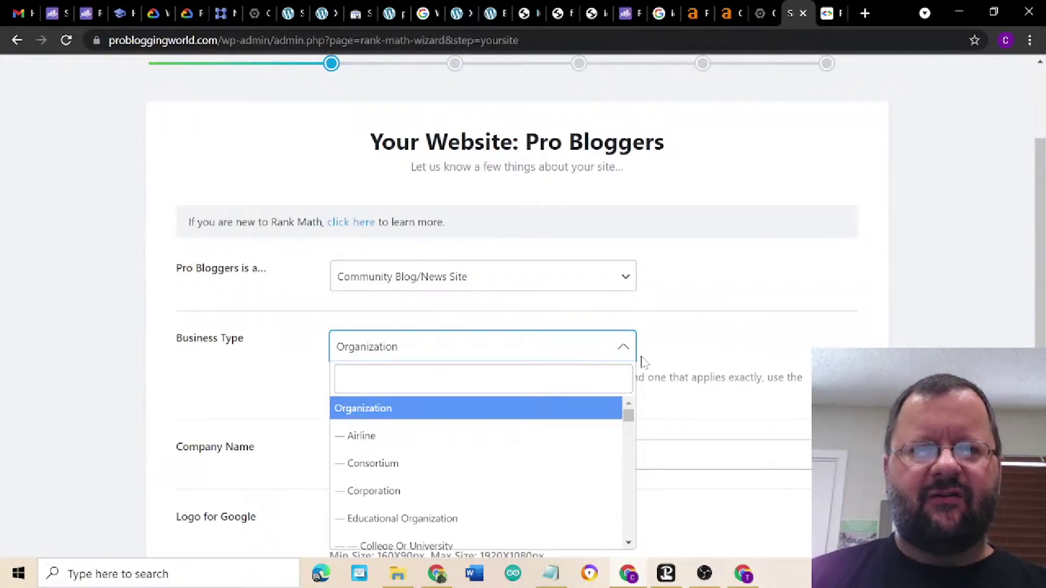
pyautogui.click(787, 314)
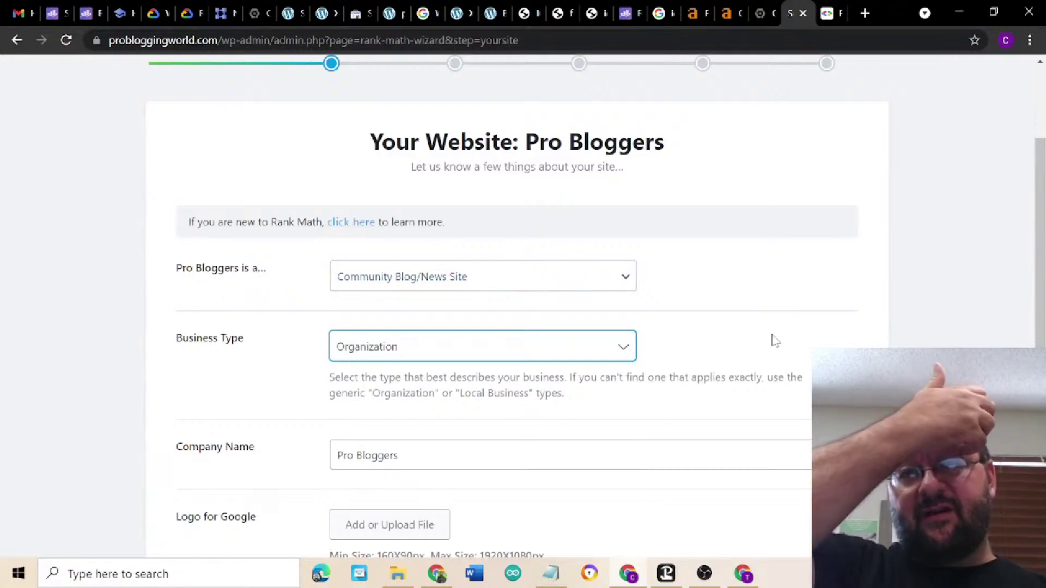
pyautogui.scroll(-3, 772, 340)
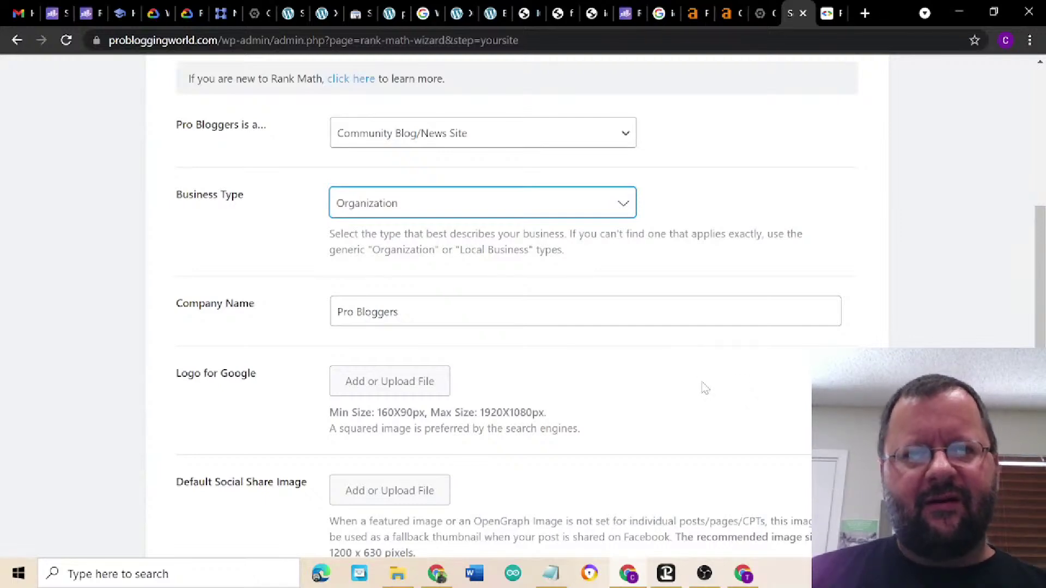
pyautogui.scroll(-2, 705, 388)
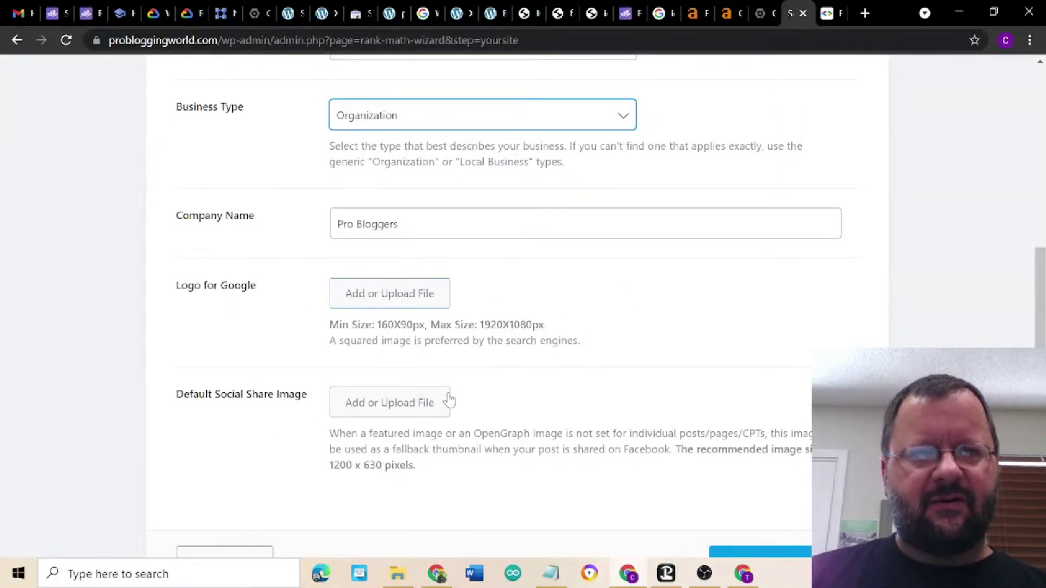
pyautogui.scroll(-3, 740, 425)
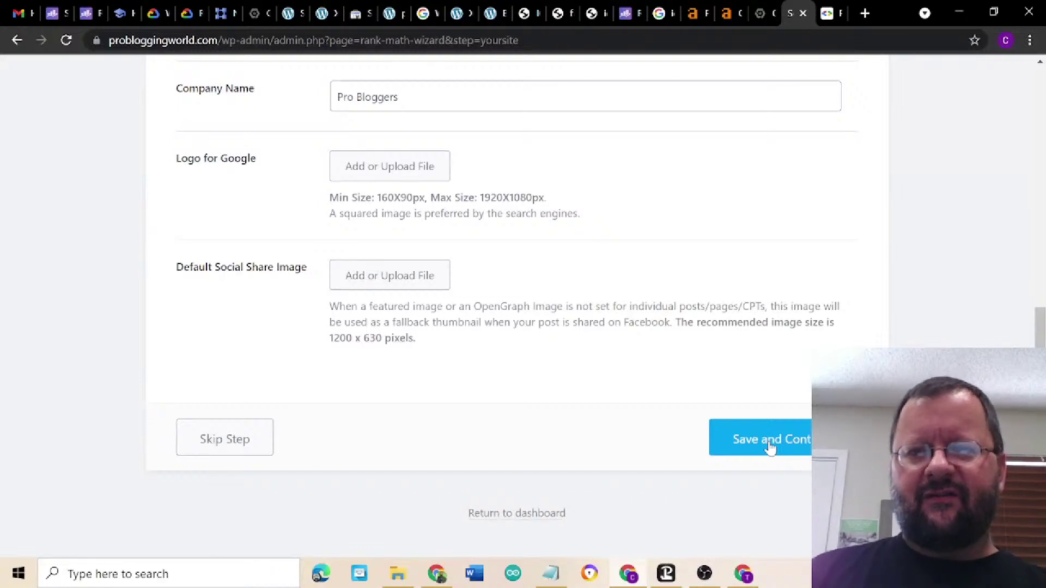
pyautogui.click(769, 448)
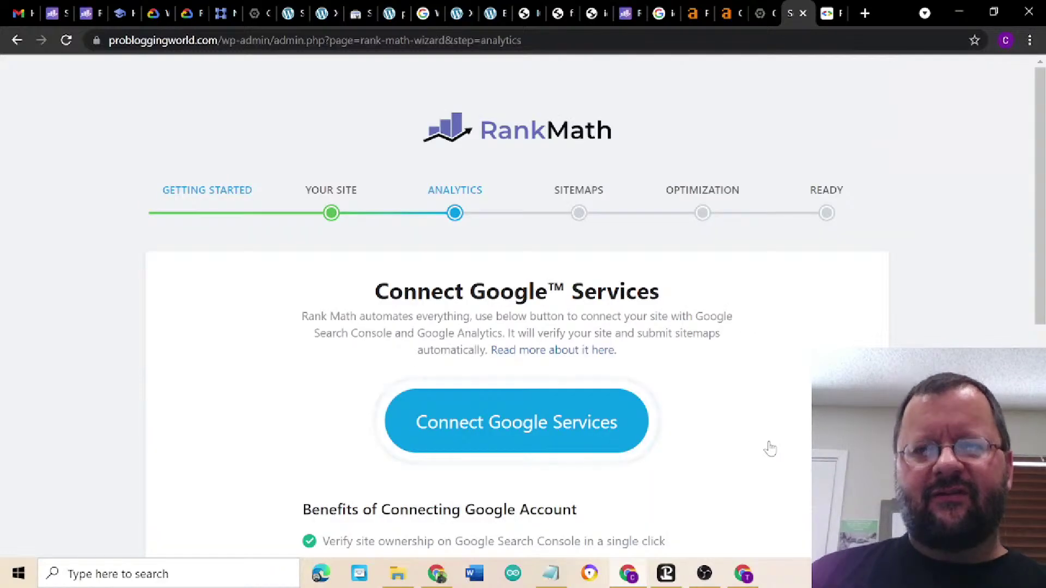
# - Connect Rank Math to Google, granting Analytics account creation and editing permissions
pyautogui.click(521, 430)
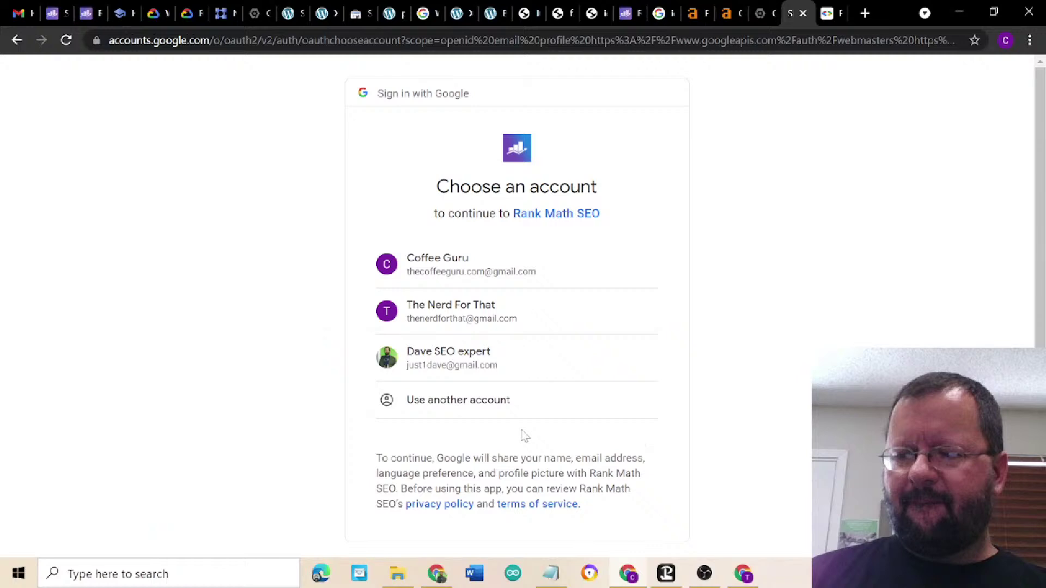
pyautogui.click(468, 313)
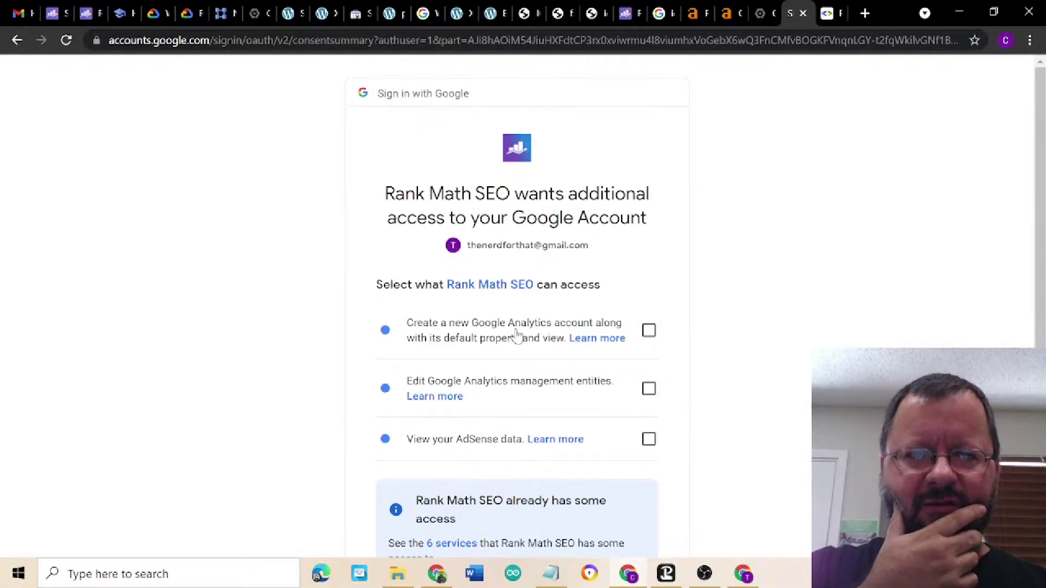
pyautogui.click(648, 332)
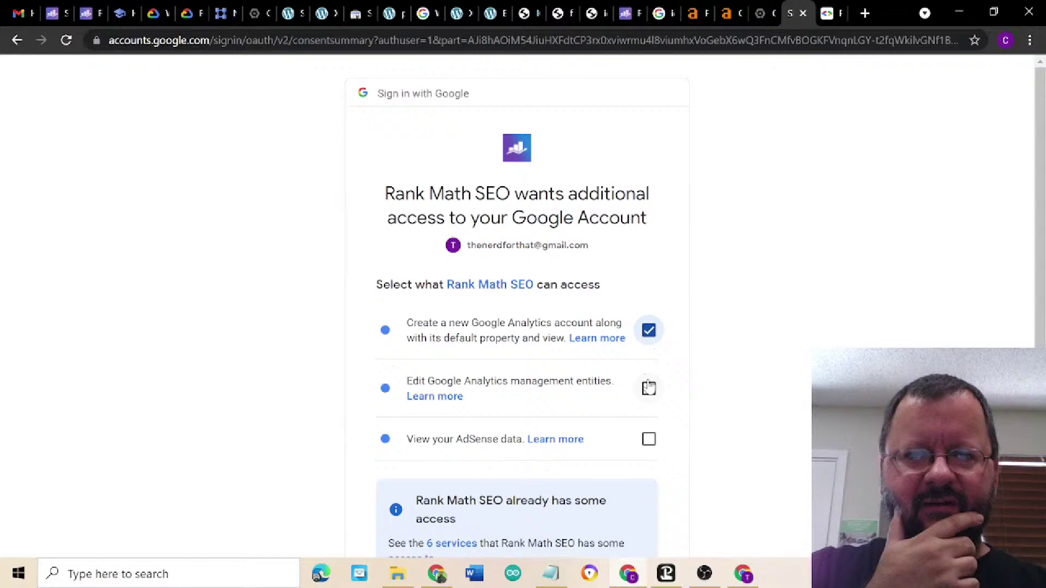
pyautogui.click(648, 389)
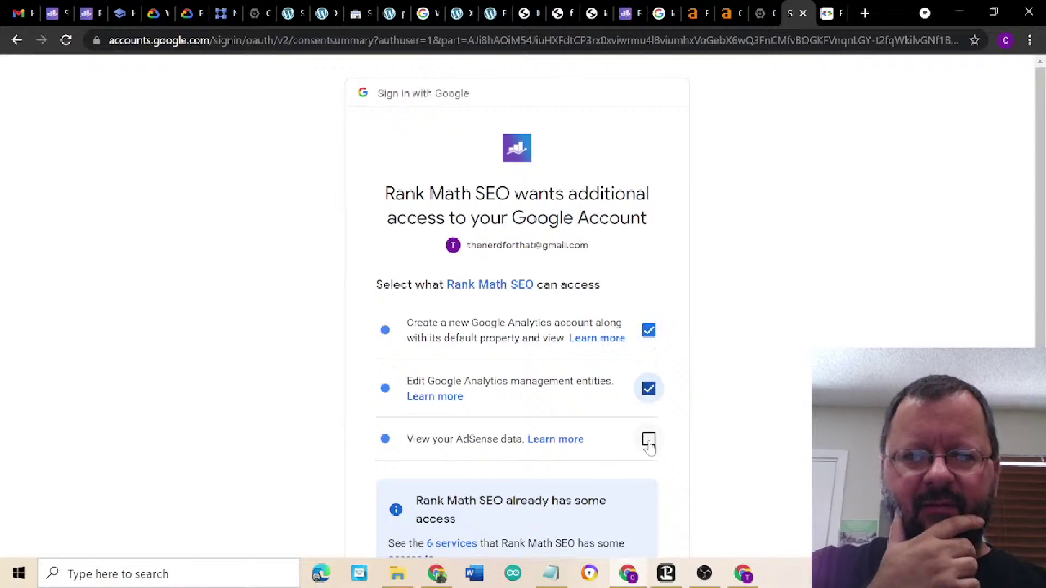
pyautogui.scroll(-4, 746, 449)
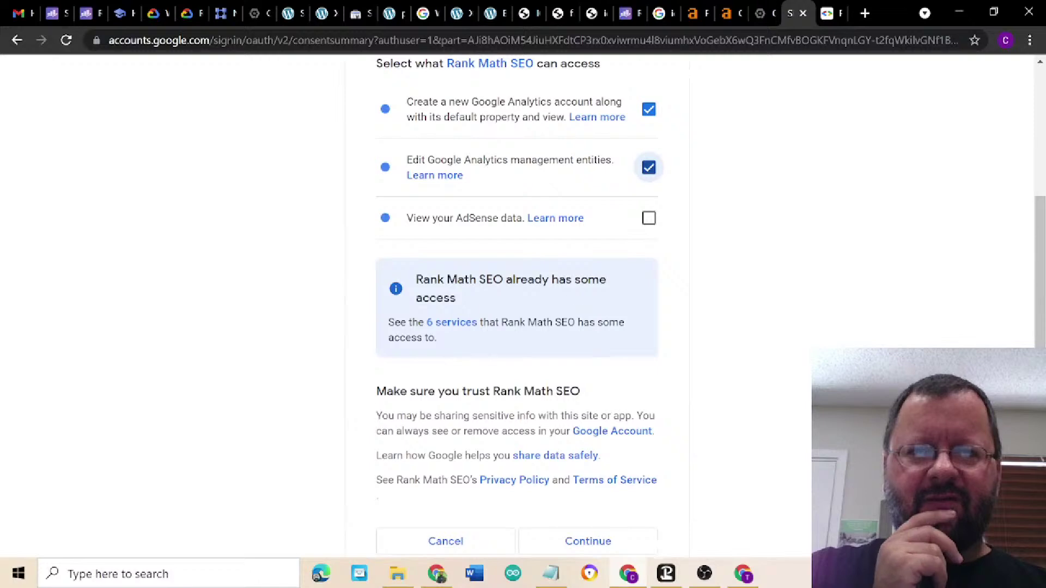
pyautogui.scroll(-2, 710, 388)
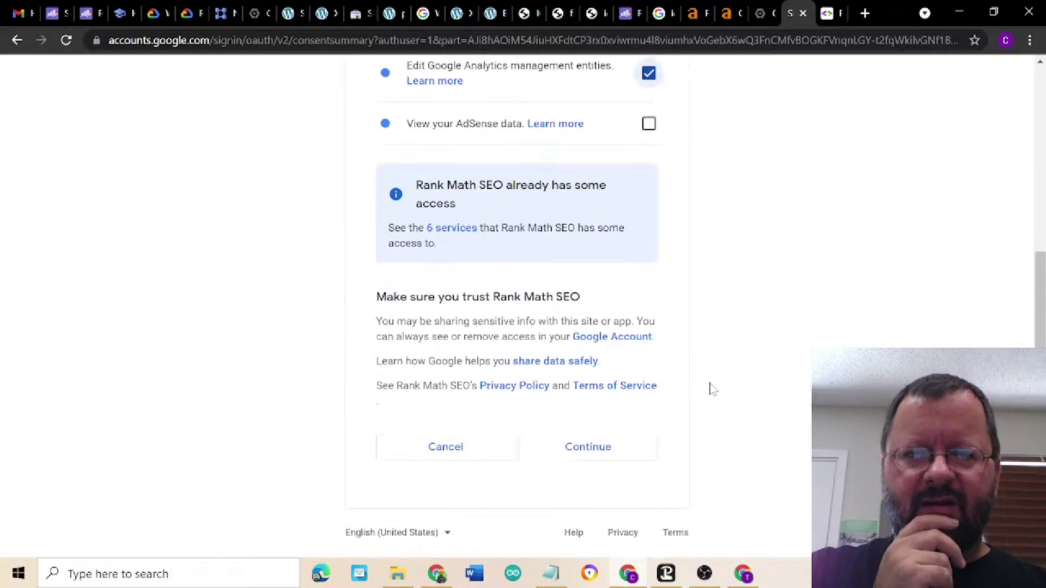
pyautogui.click(601, 455)
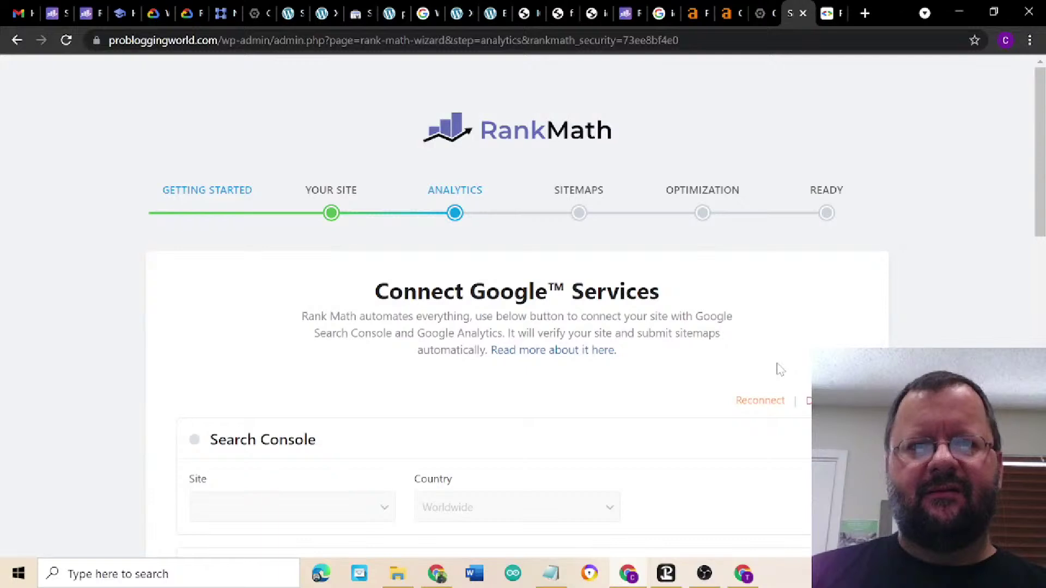
pyautogui.scroll(-3, 945, 341)
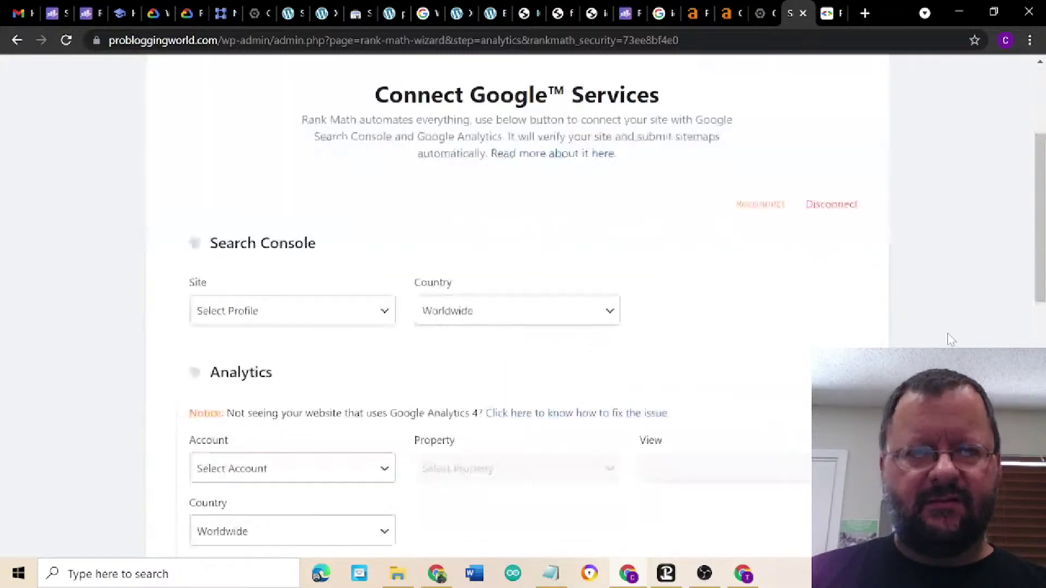
pyautogui.click(339, 311)
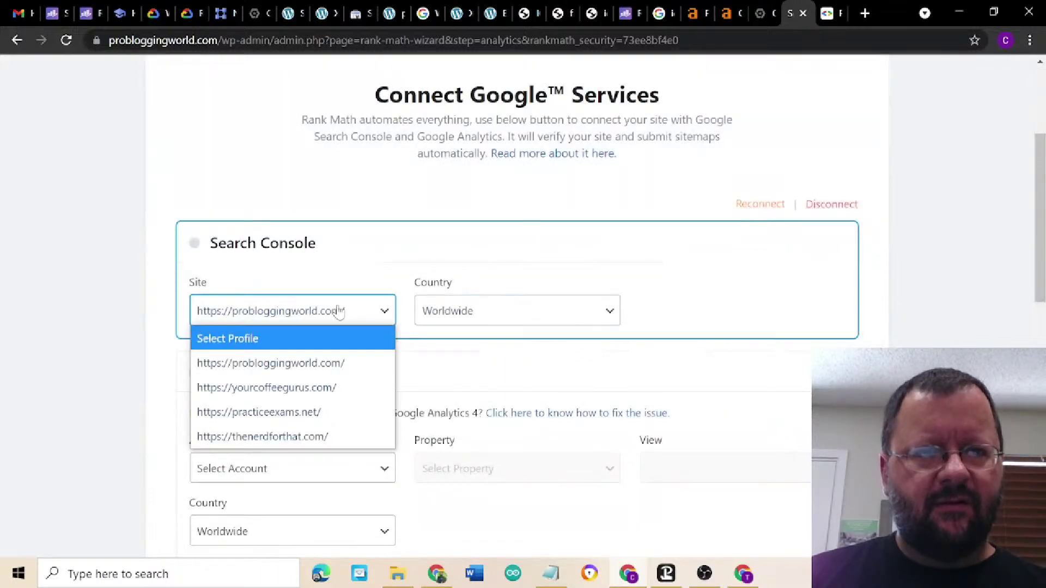
pyautogui.click(330, 363)
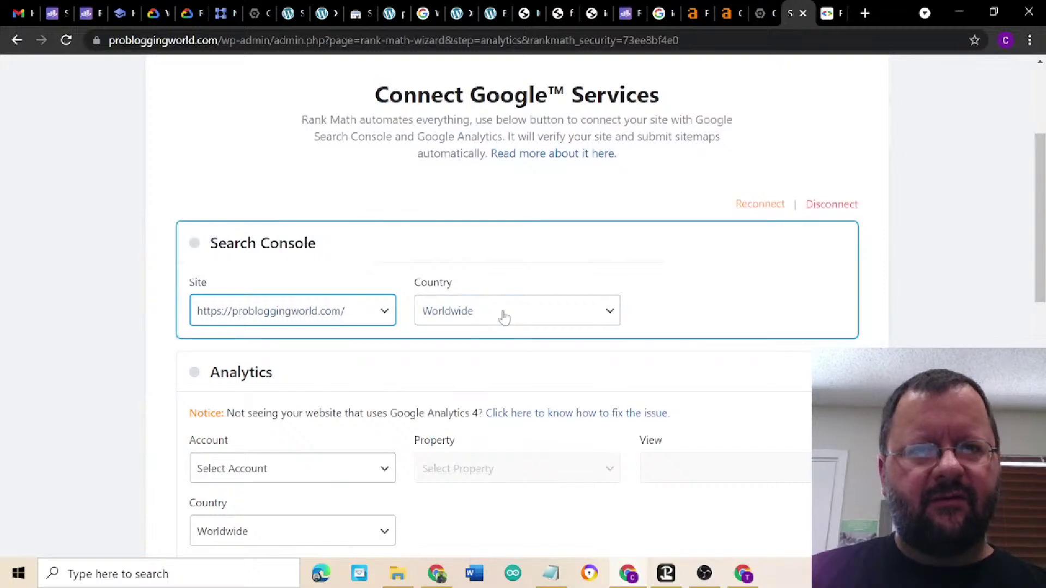
pyautogui.click(718, 307)
pyautogui.scroll(-3, 719, 307)
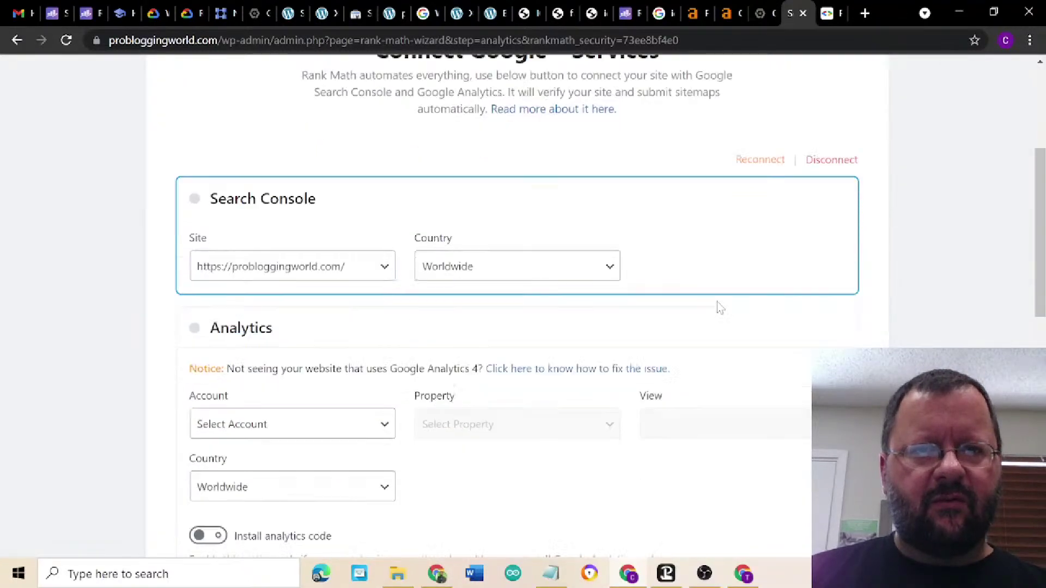
pyautogui.click(318, 317)
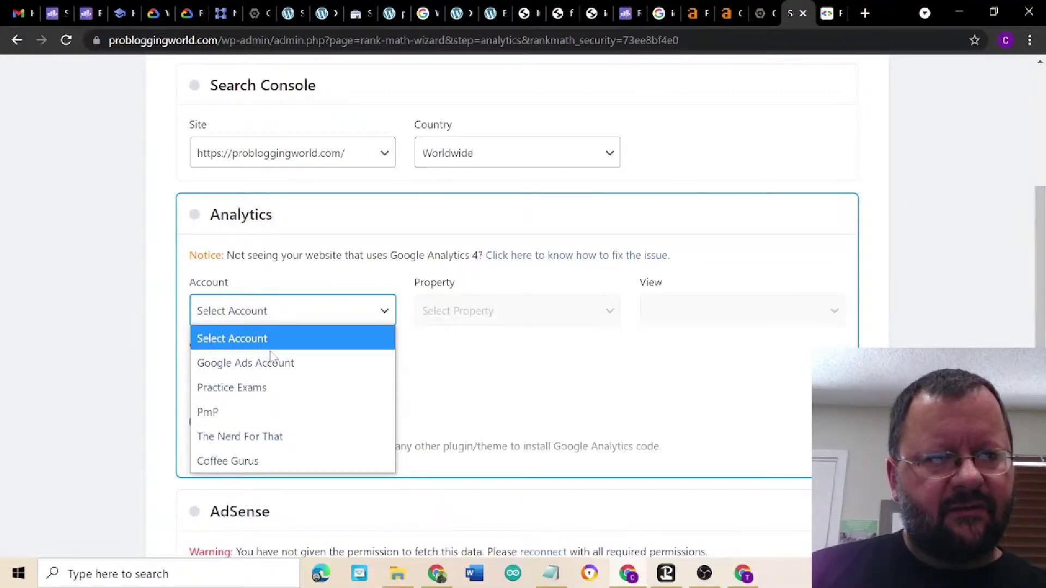
pyautogui.click(289, 438)
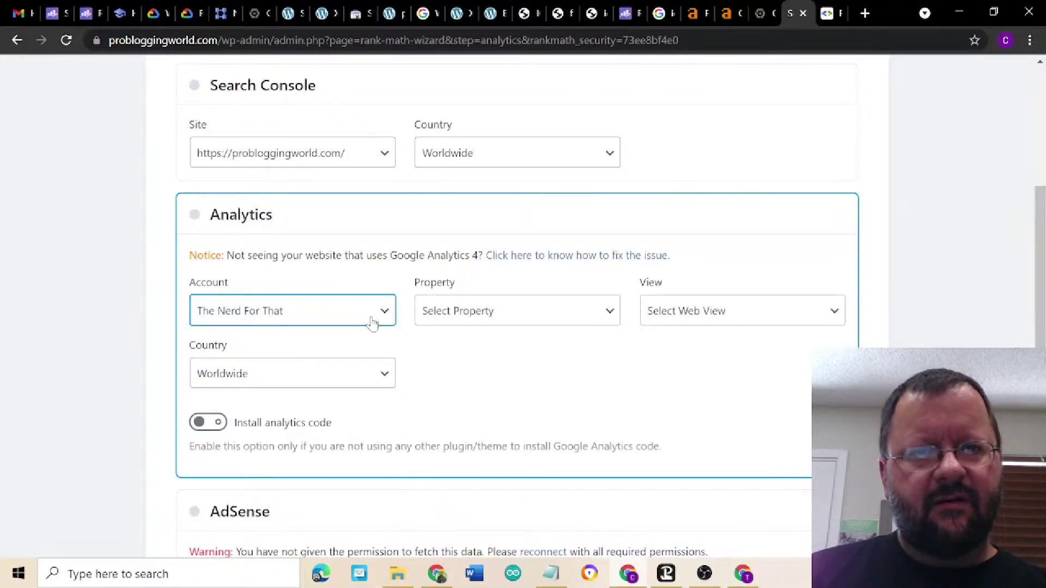
pyautogui.click(499, 318)
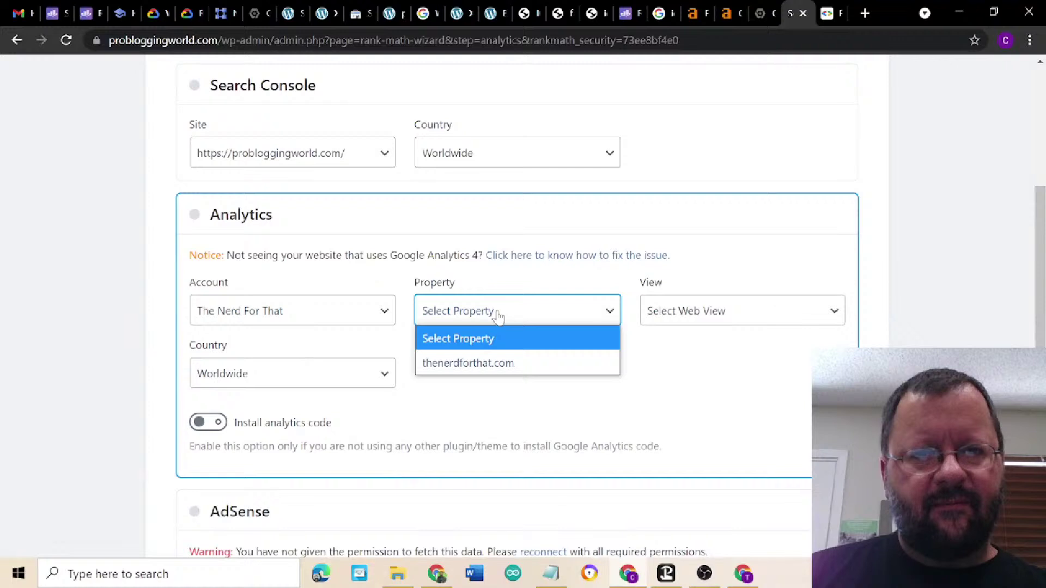
pyautogui.click(499, 319)
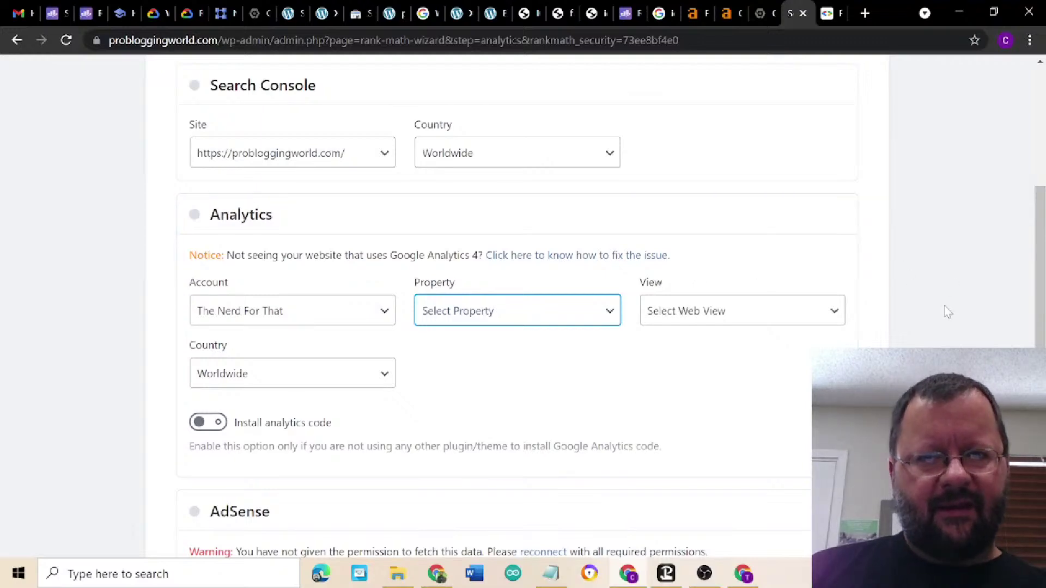
# - Disconnect Rank Math from the Google account, then bring the PageSpeed Insights tab forward
pyautogui.scroll(7, 928, 272)
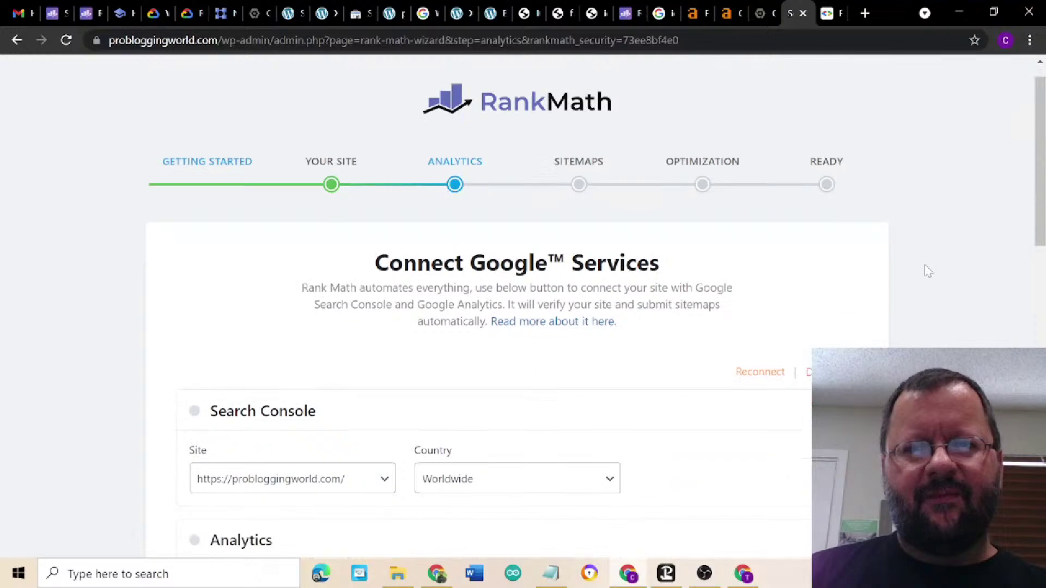
pyautogui.scroll(-2, 926, 269)
pyautogui.click(843, 296)
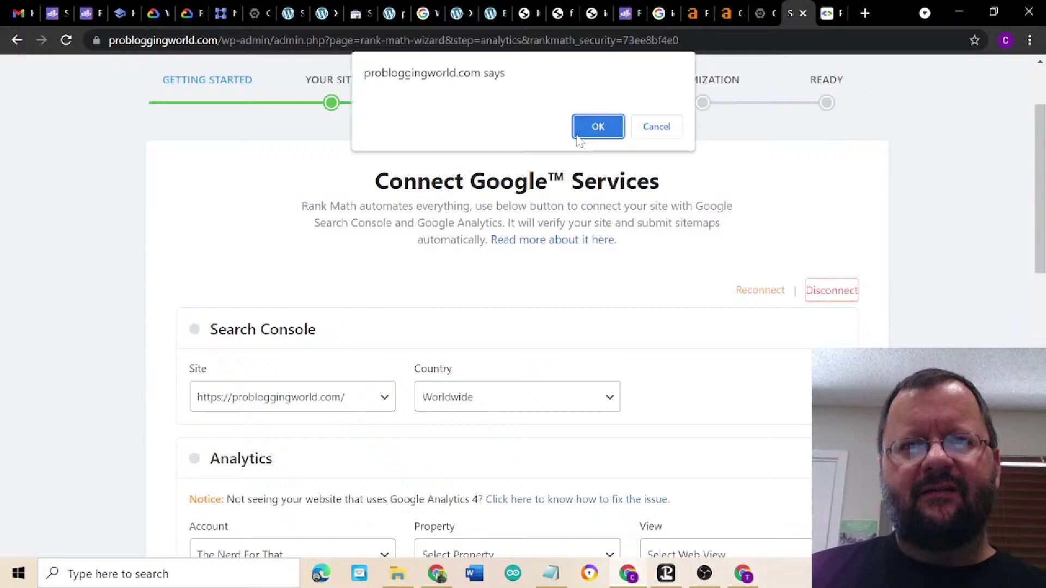
pyautogui.click(596, 129)
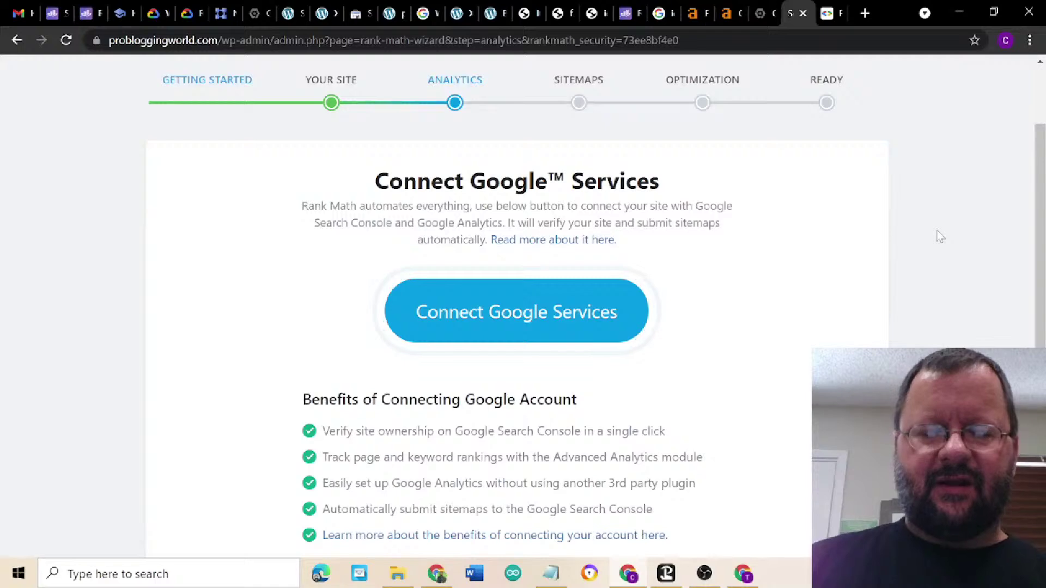
pyautogui.scroll(-5, 940, 236)
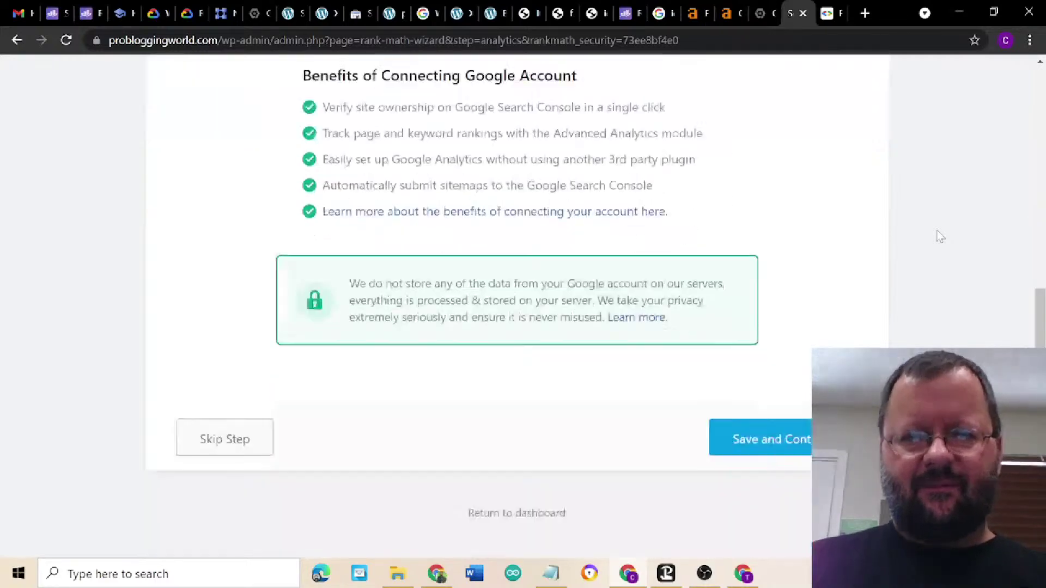
pyautogui.scroll(5, 940, 236)
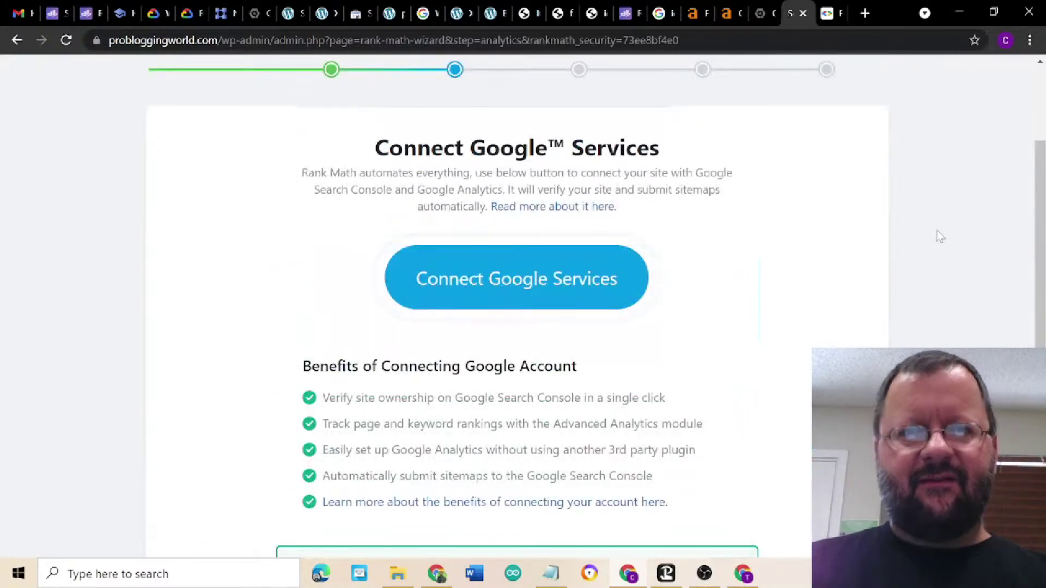
pyautogui.scroll(3, 848, 243)
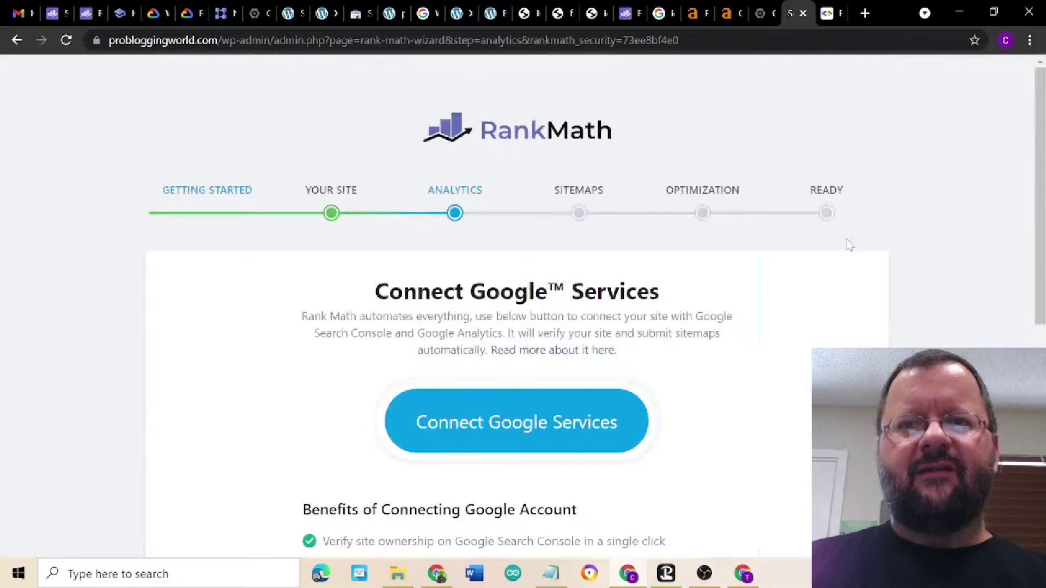
pyautogui.click(826, 13)
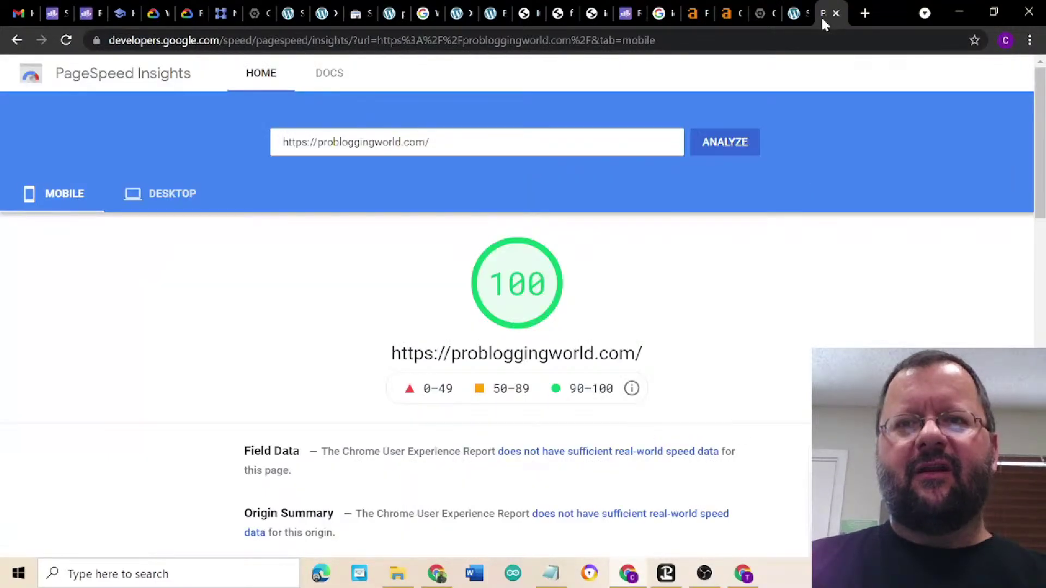
# - Open the probloggingworld.com WordPress admin dashboard in a new browser tab
pyautogui.click(866, 13)
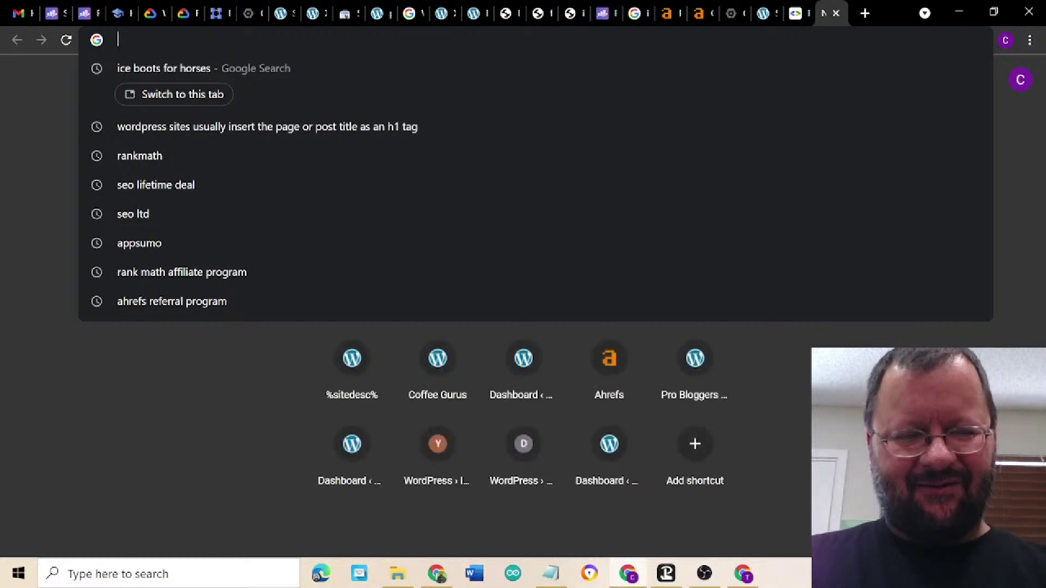
pyautogui.write('probloggingworld.com')
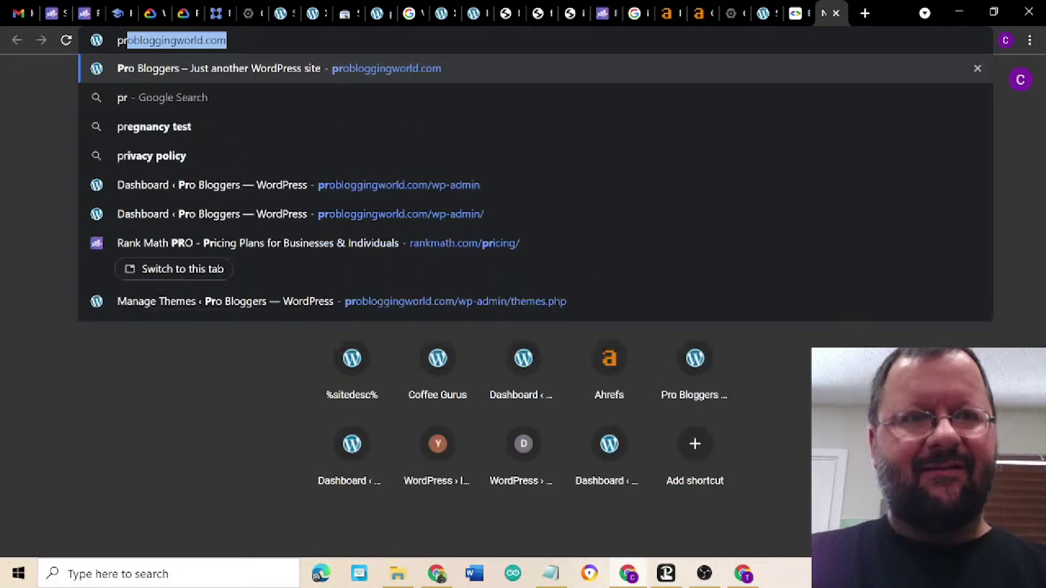
pyautogui.click(554, 183)
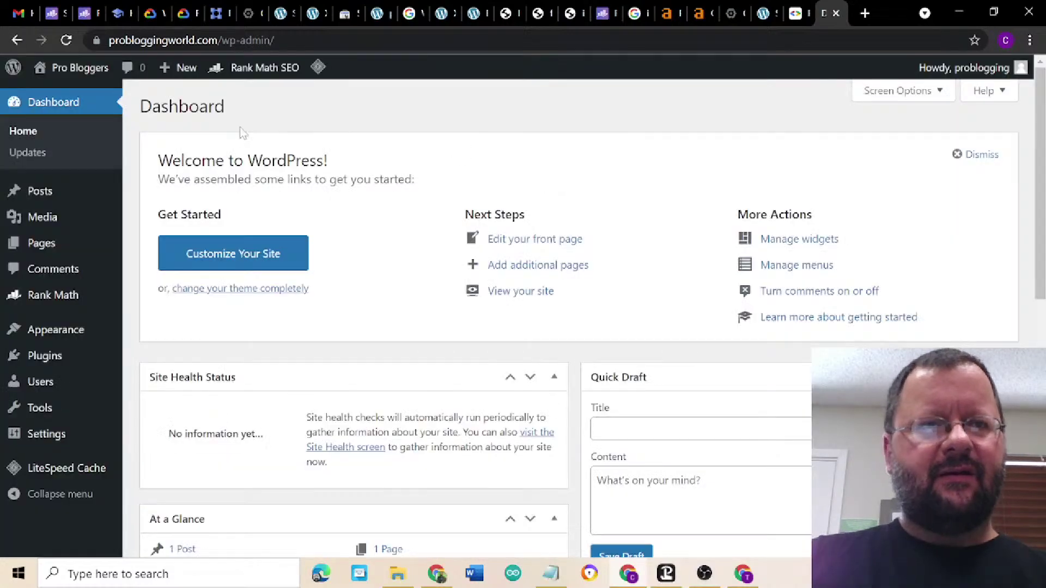
# - Search the plugin directory for 'google', then install and activate Site Kit by Google
pyautogui.moveTo(64, 244)
pyautogui.moveTo(46, 355)
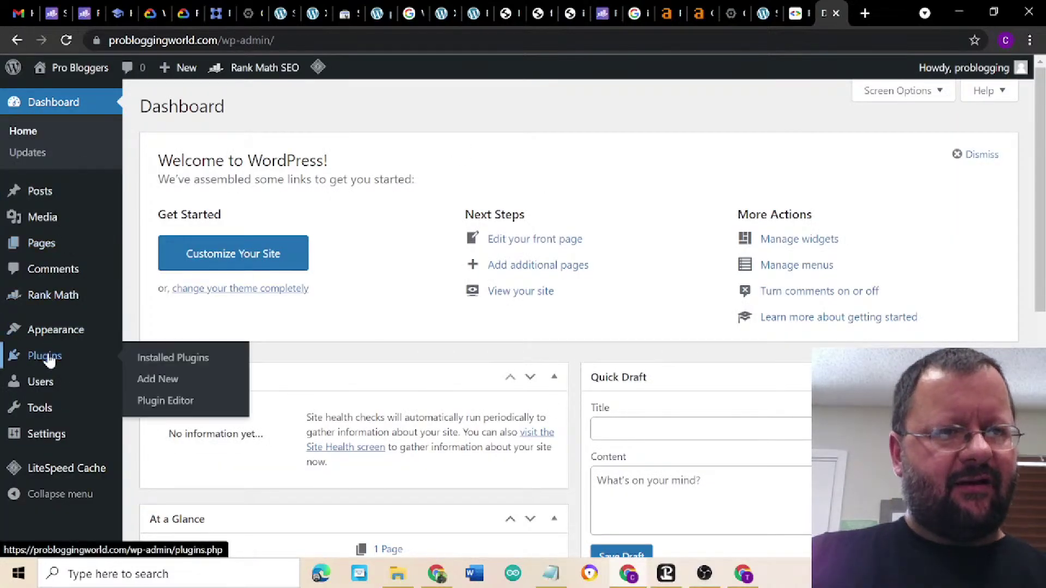
pyautogui.click(156, 380)
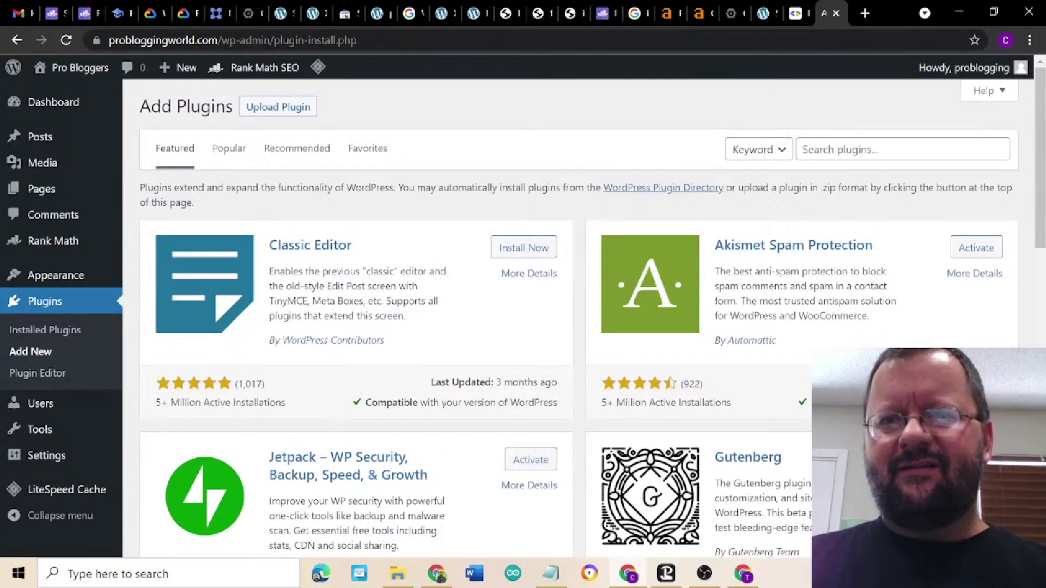
pyautogui.click(839, 149)
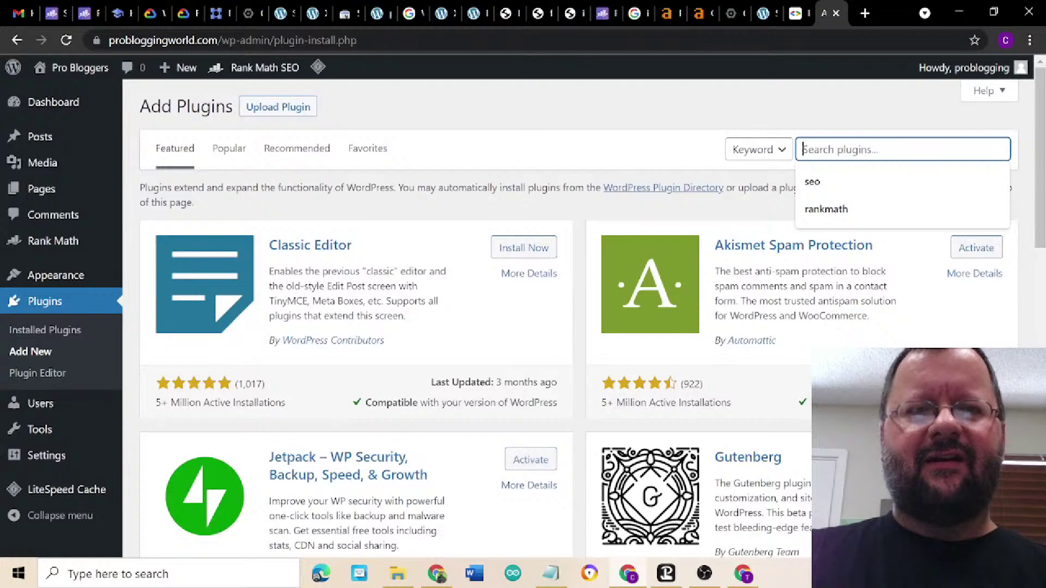
pyautogui.write('google')
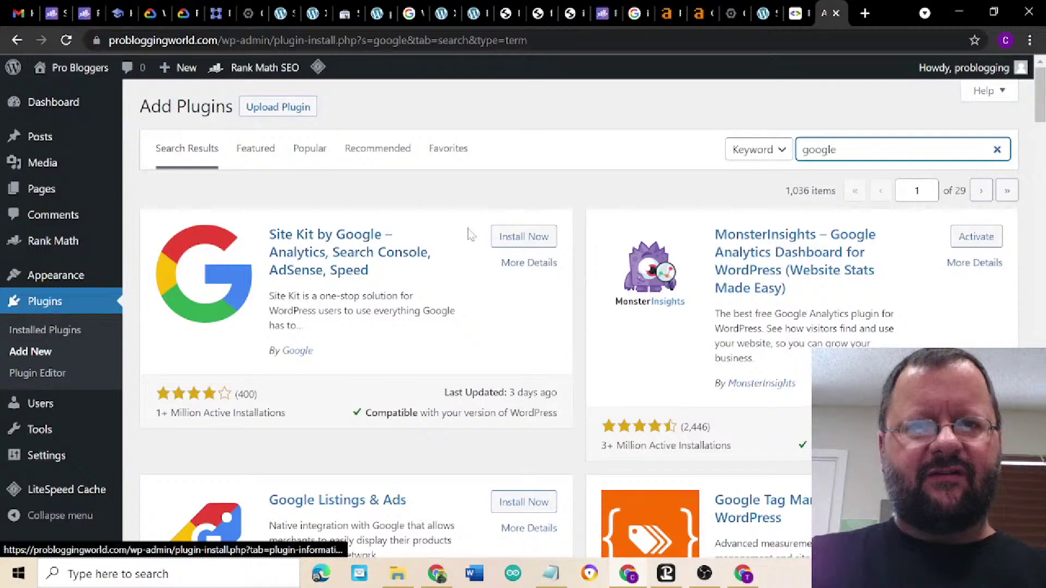
pyautogui.click(523, 243)
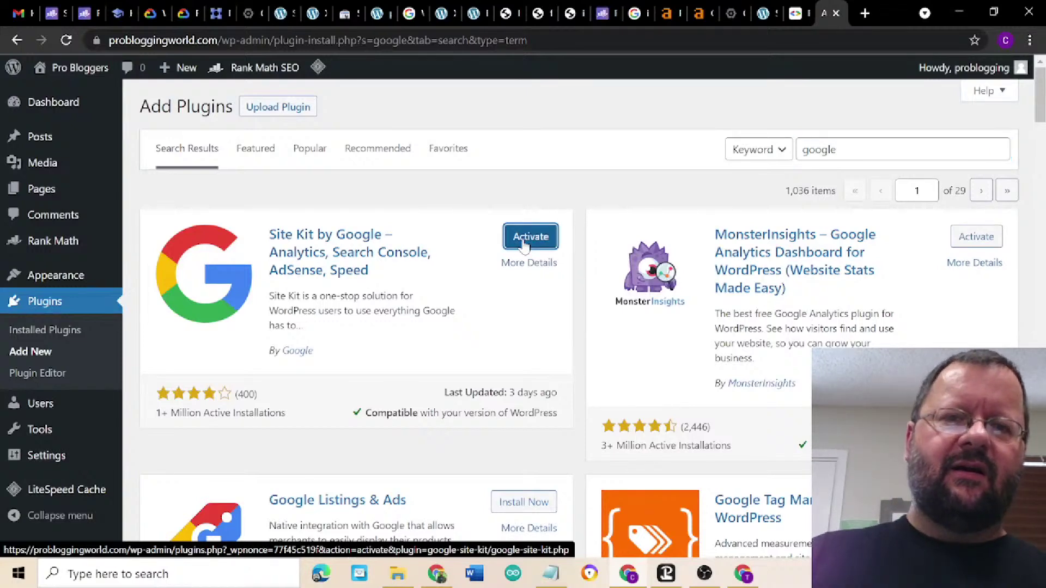
pyautogui.click(524, 243)
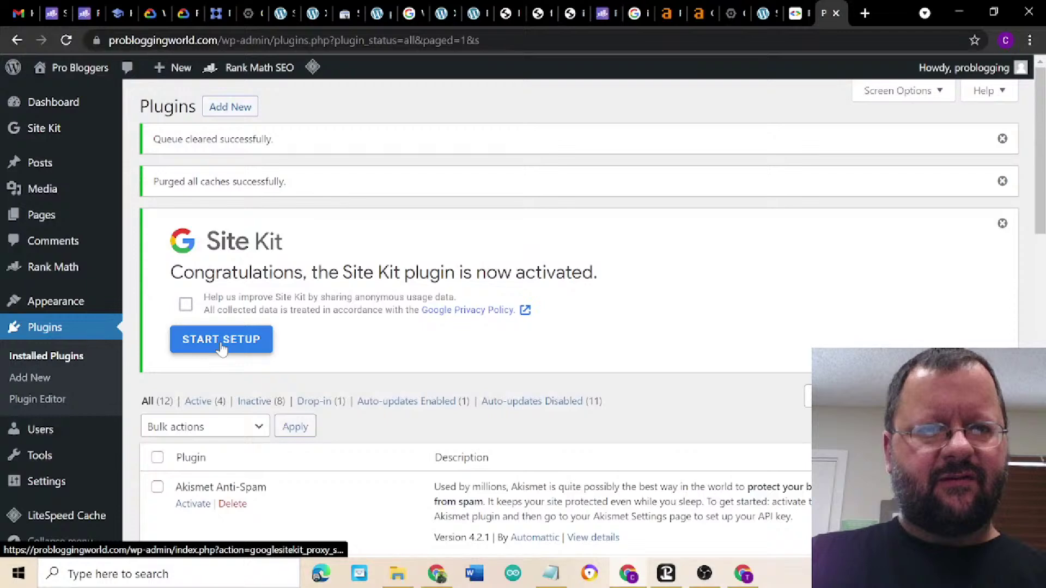
pyautogui.click(221, 340)
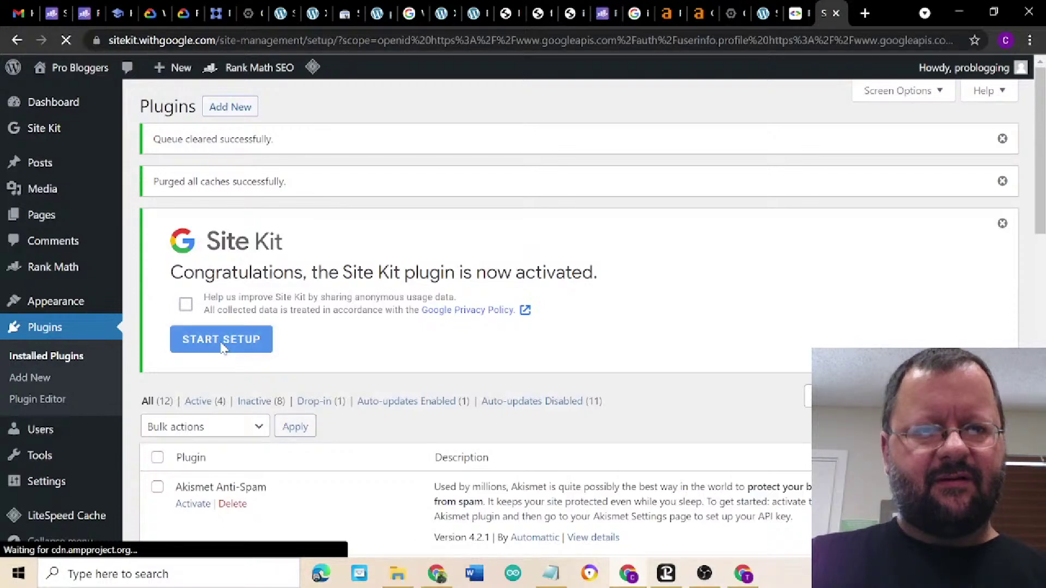
# - Sign in to Site Kit with the Google account and grant the requested access
pyautogui.scroll(-2, 385, 341)
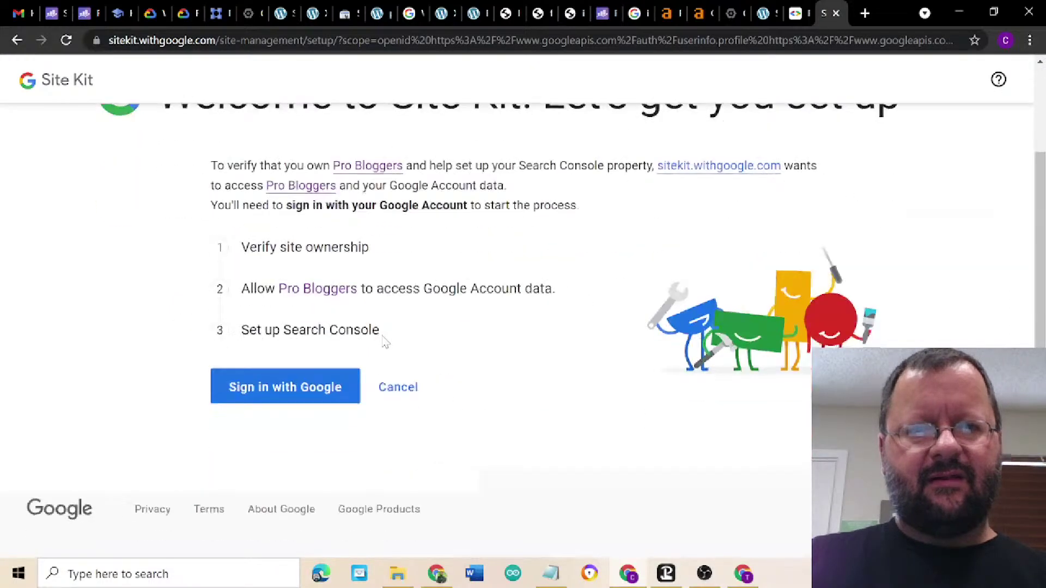
pyautogui.click(290, 390)
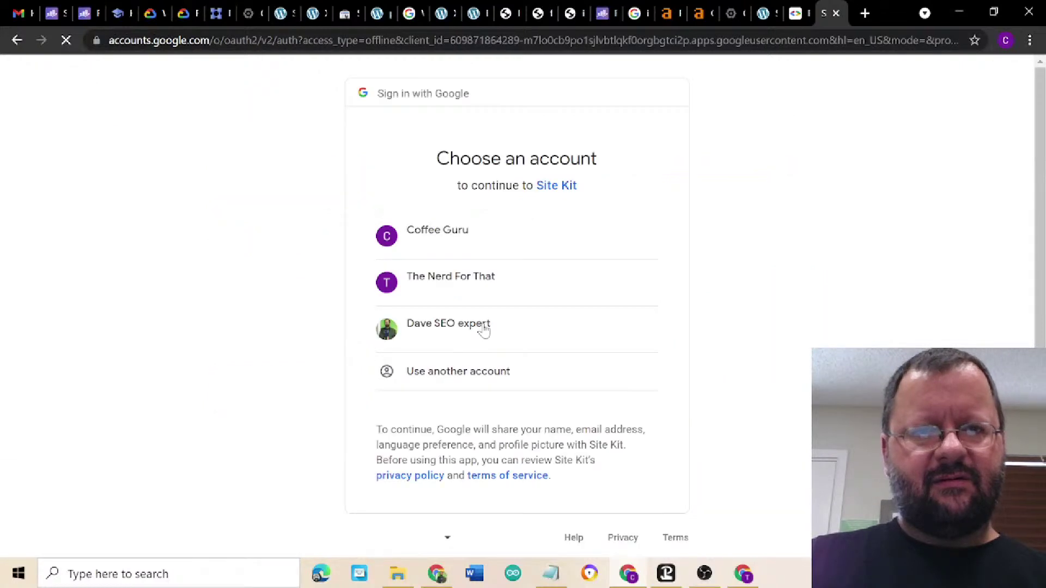
pyautogui.click(460, 283)
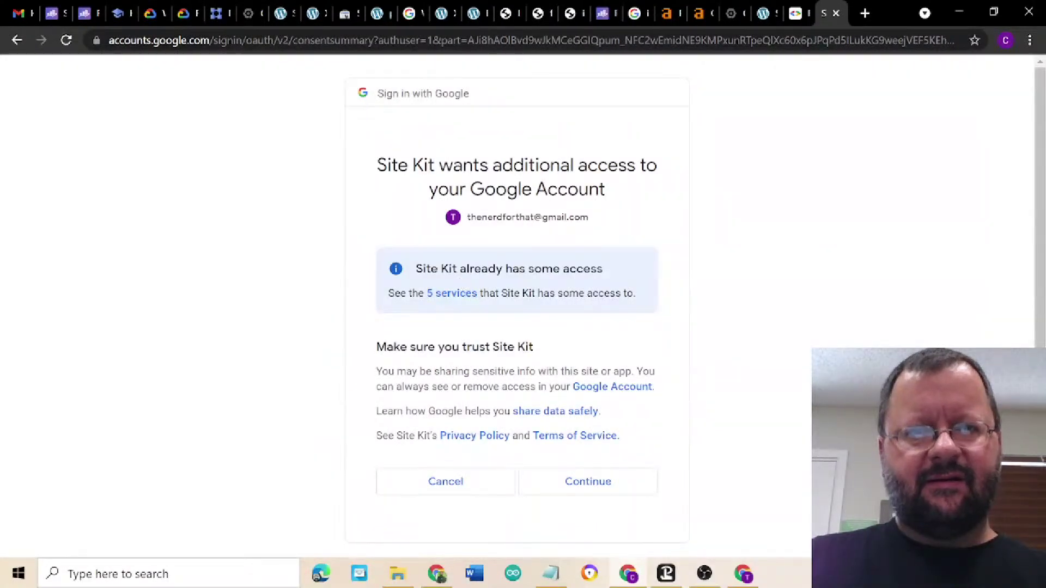
pyautogui.scroll(-1, 611, 327)
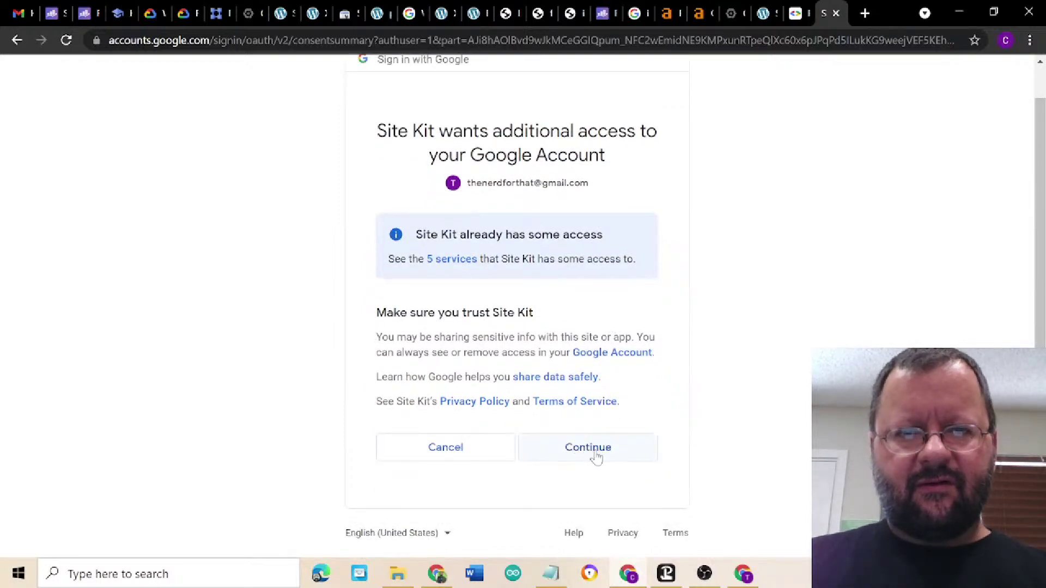
pyautogui.click(595, 455)
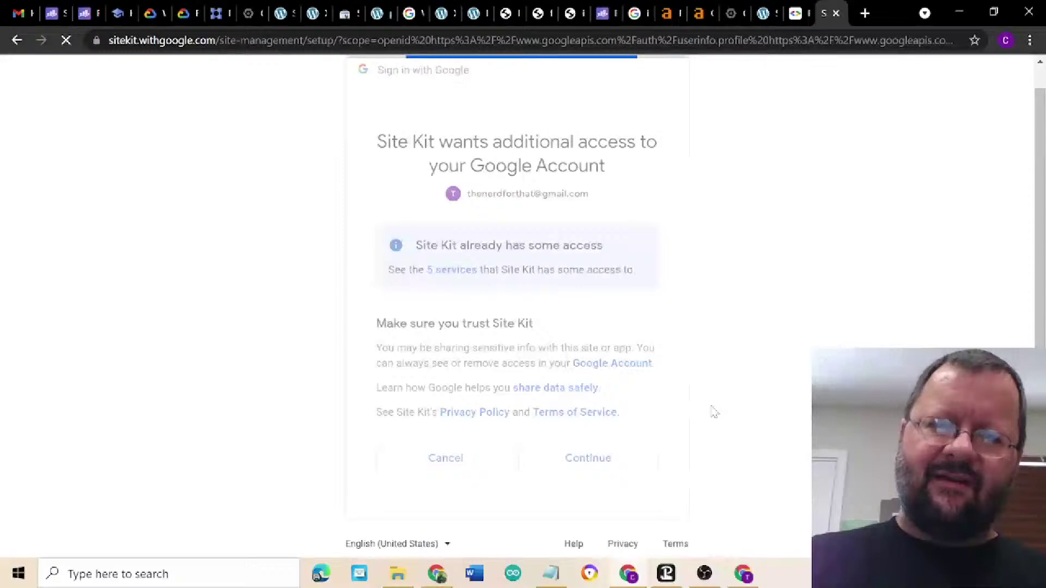
# - Allow the site to access Google account data, finishing setup with Search Console connected
pyautogui.scroll(-2, 607, 341)
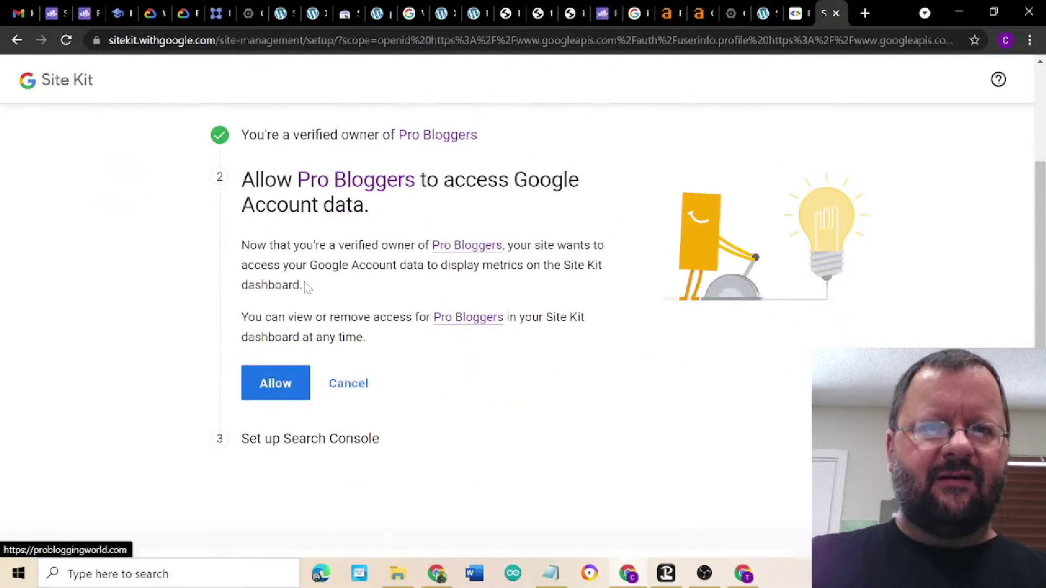
pyautogui.click(266, 391)
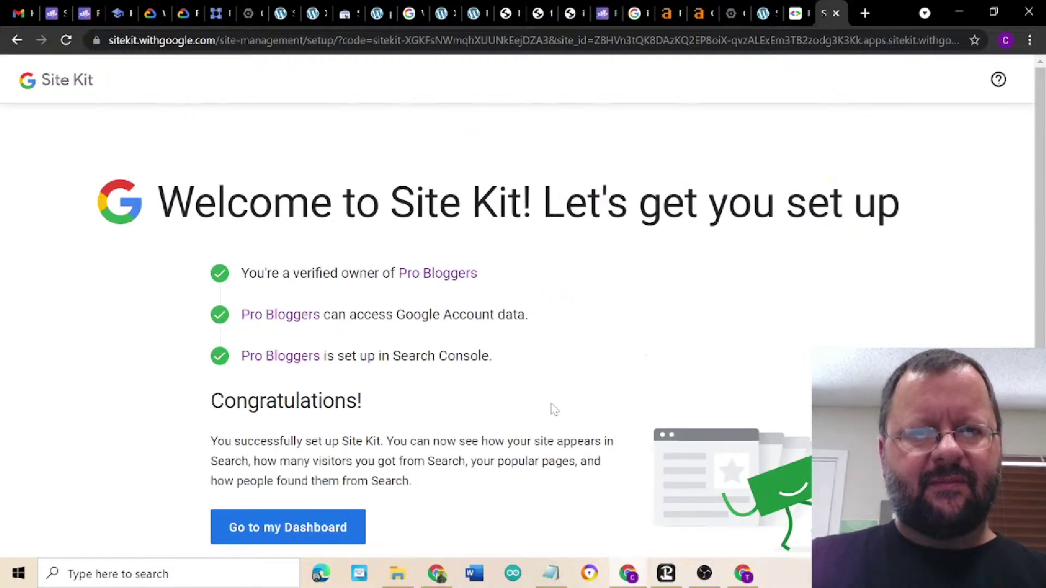
pyautogui.scroll(-3, 558, 410)
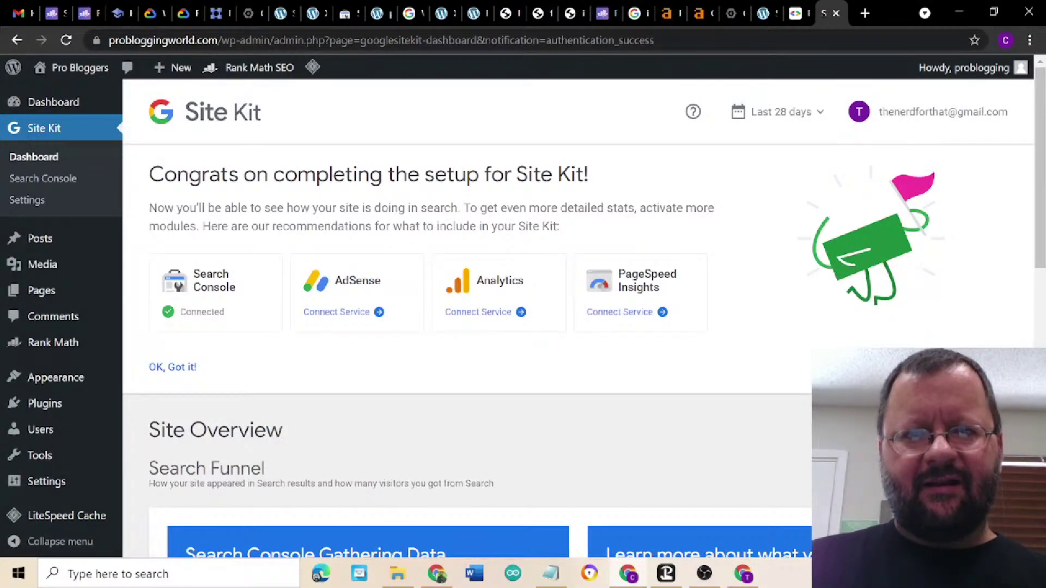
pyautogui.click(492, 315)
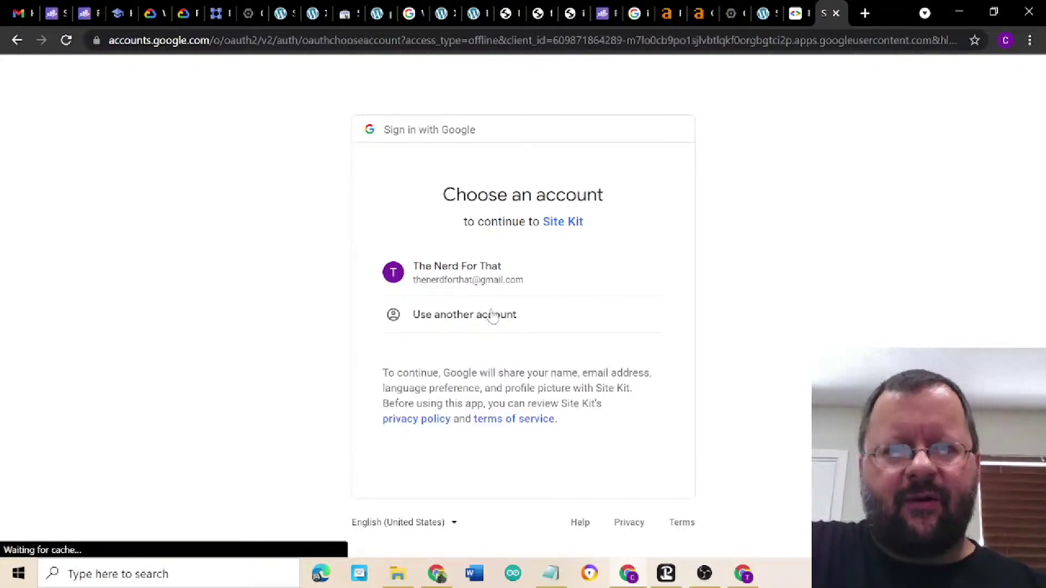
# - Authorize Analytics access for the Google account and choose 'Set up a new account'
pyautogui.click(448, 277)
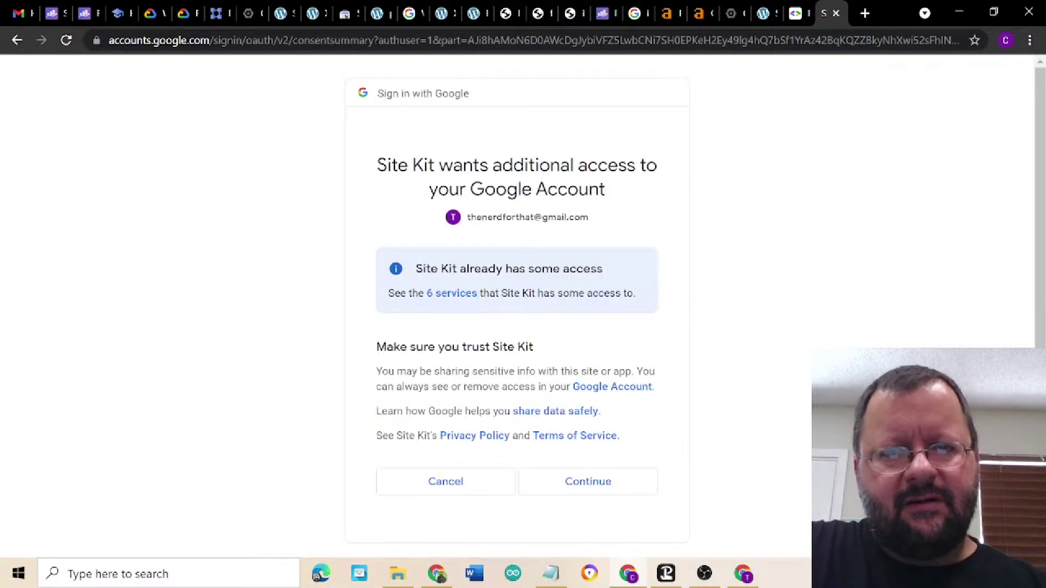
pyautogui.click(582, 486)
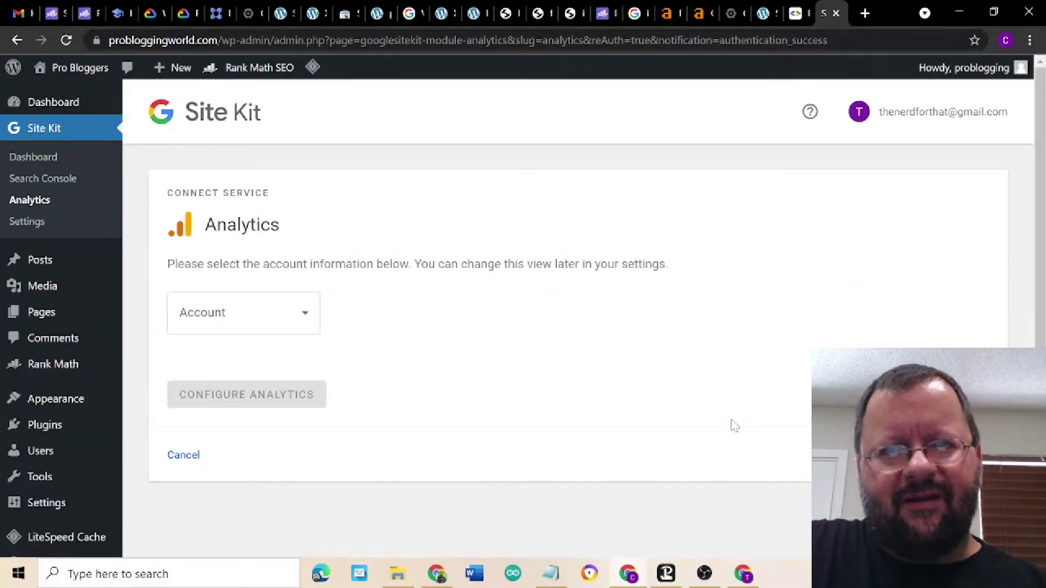
pyautogui.click(258, 319)
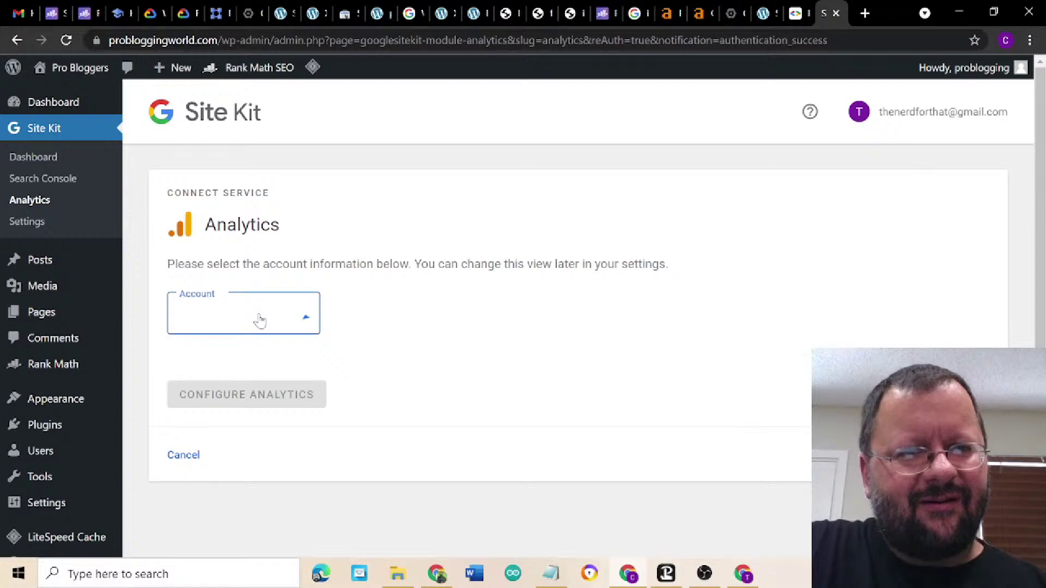
pyautogui.scroll(-1, 257, 242)
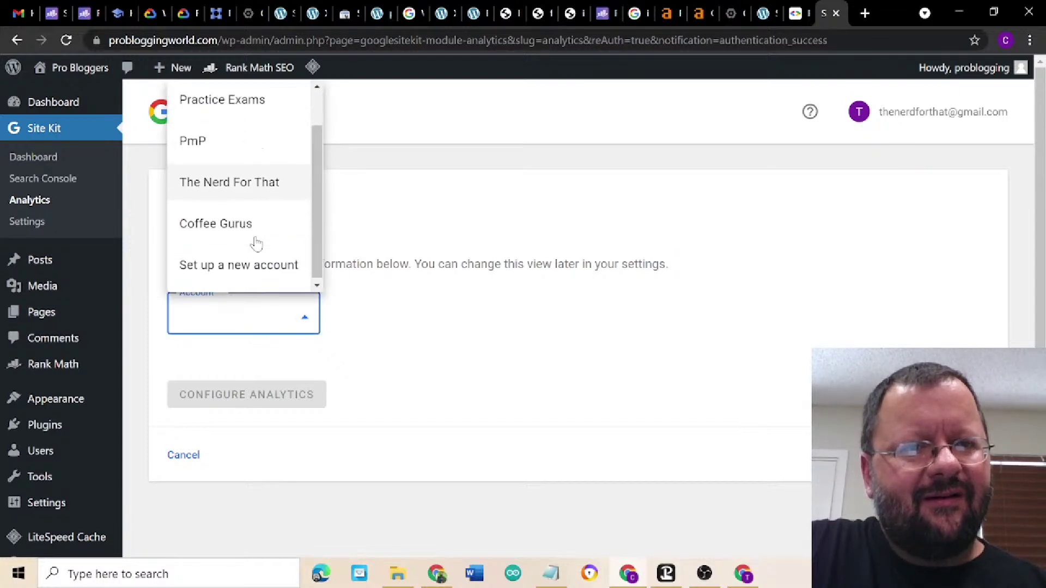
pyautogui.click(261, 272)
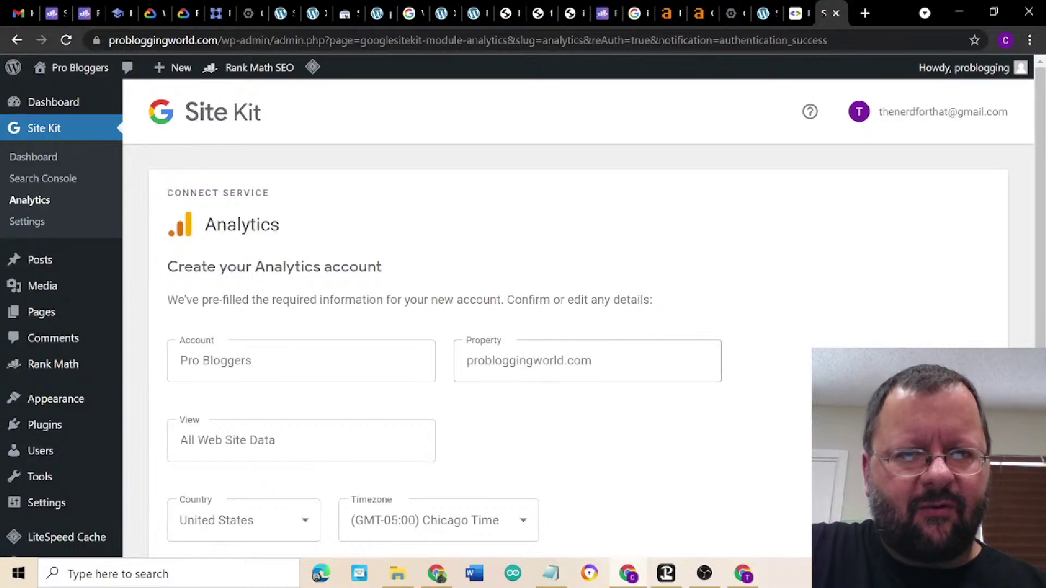
# - Create the Pro Bloggers Analytics account and authorize its creation with the Google account
pyautogui.scroll(-2, 645, 453)
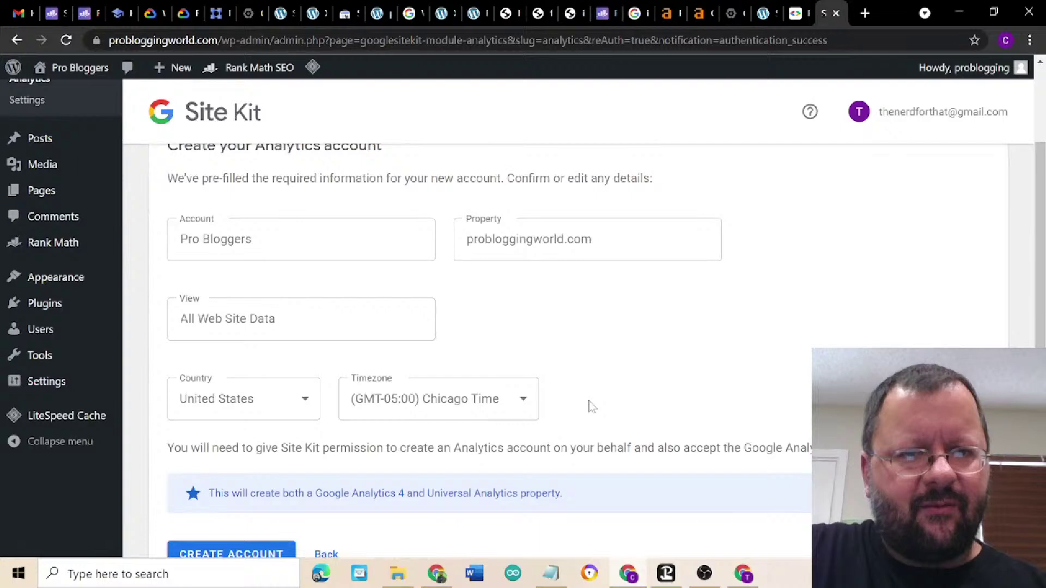
pyautogui.scroll(-3, 599, 397)
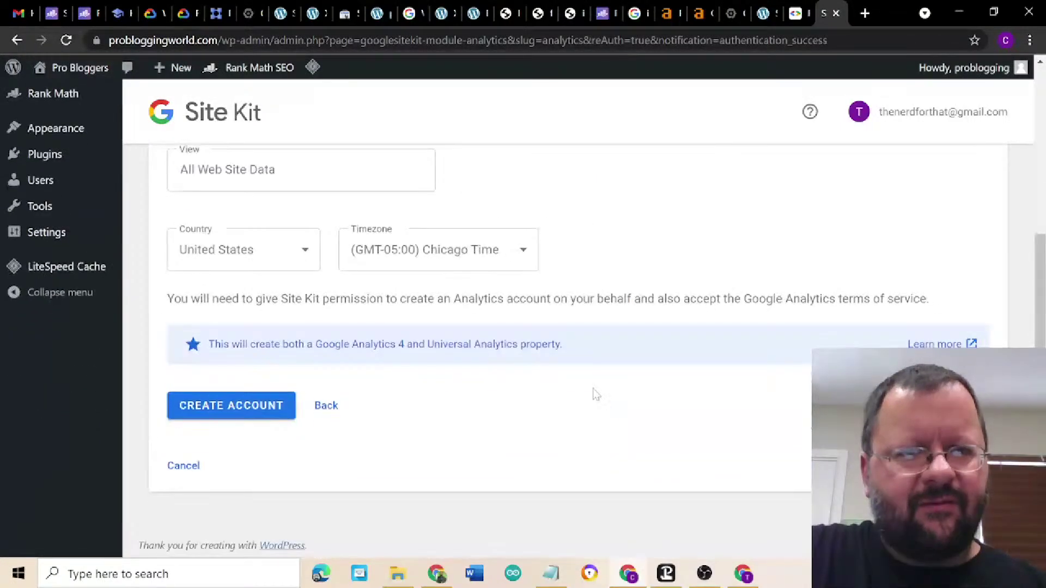
pyautogui.click(242, 406)
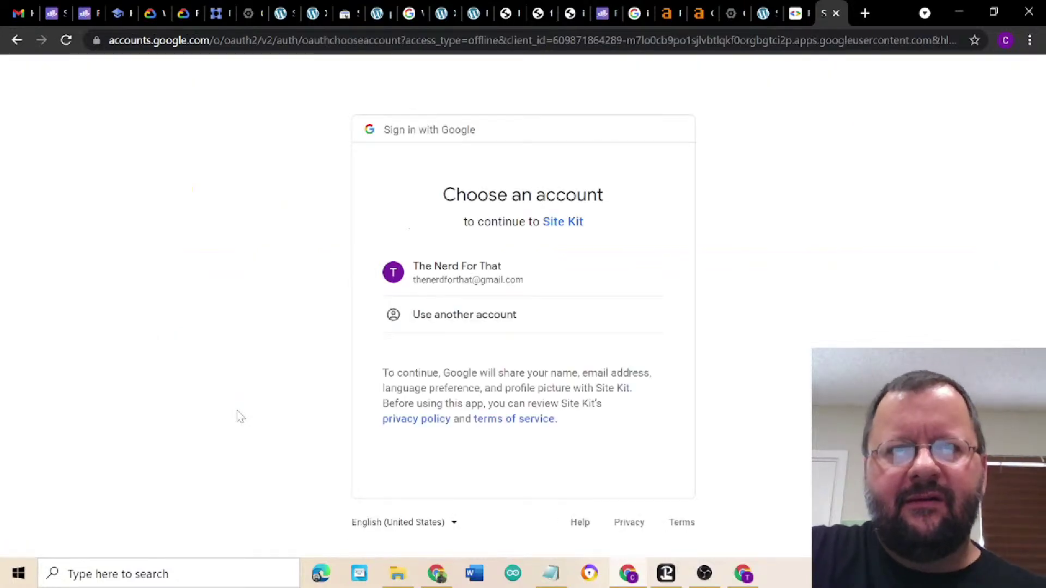
pyautogui.click(477, 279)
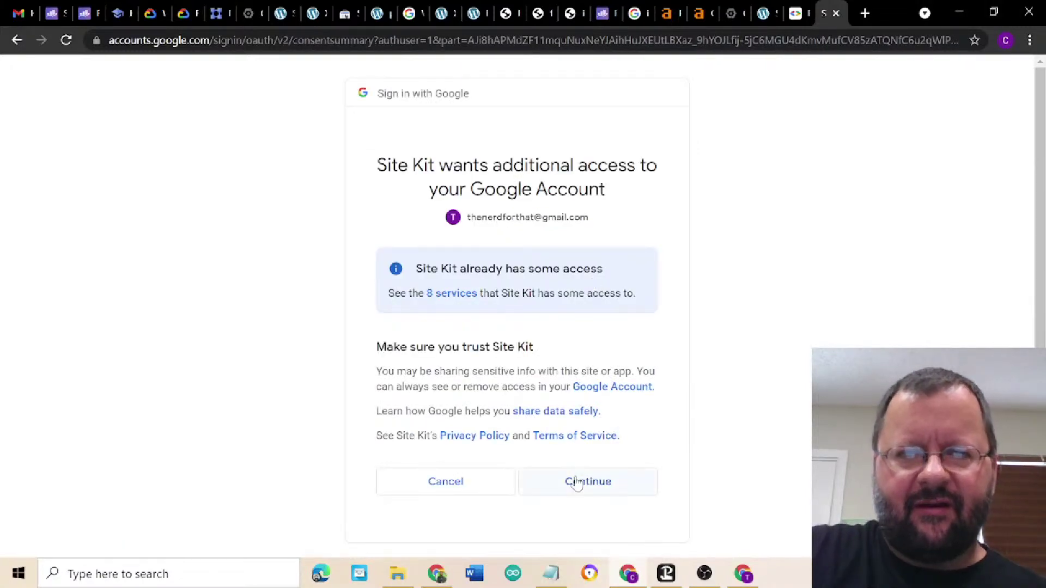
pyautogui.click(580, 486)
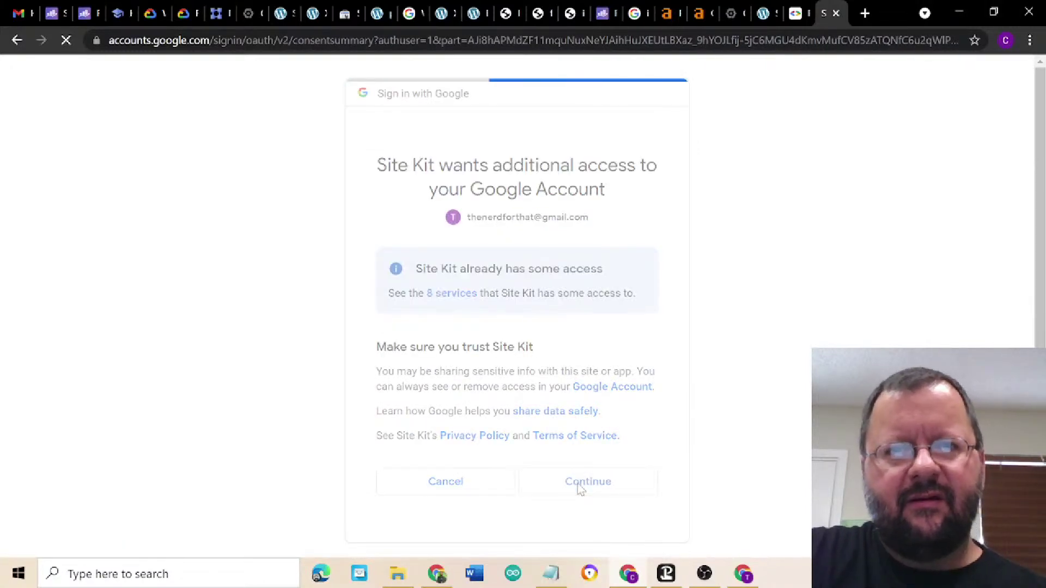
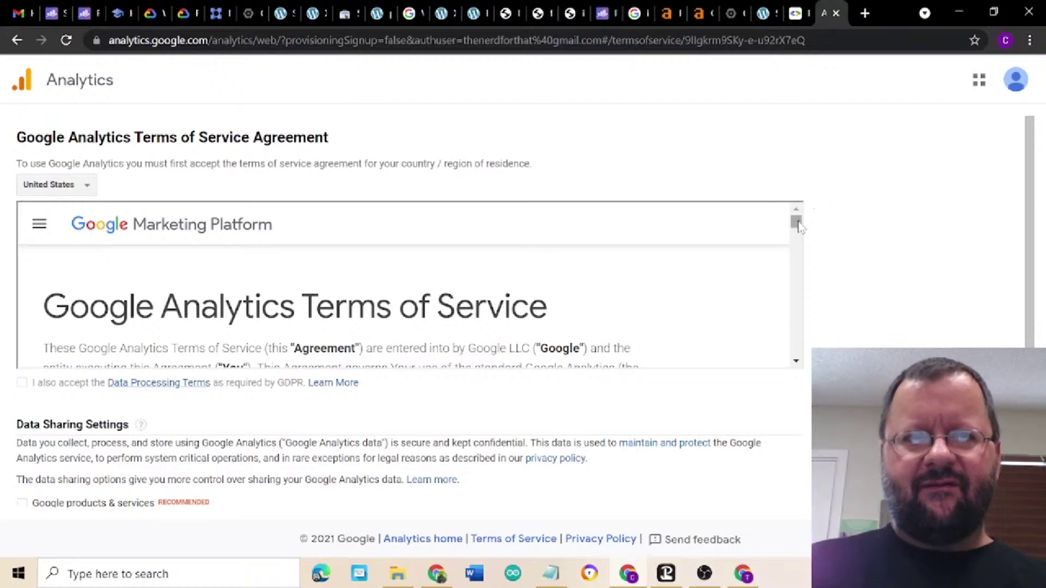
# - Accept the GDPR Data Processing Terms, opt in to Google data sharing, and accept the Analytics terms
pyautogui.moveTo(797, 225); pyautogui.dragTo(794, 433)
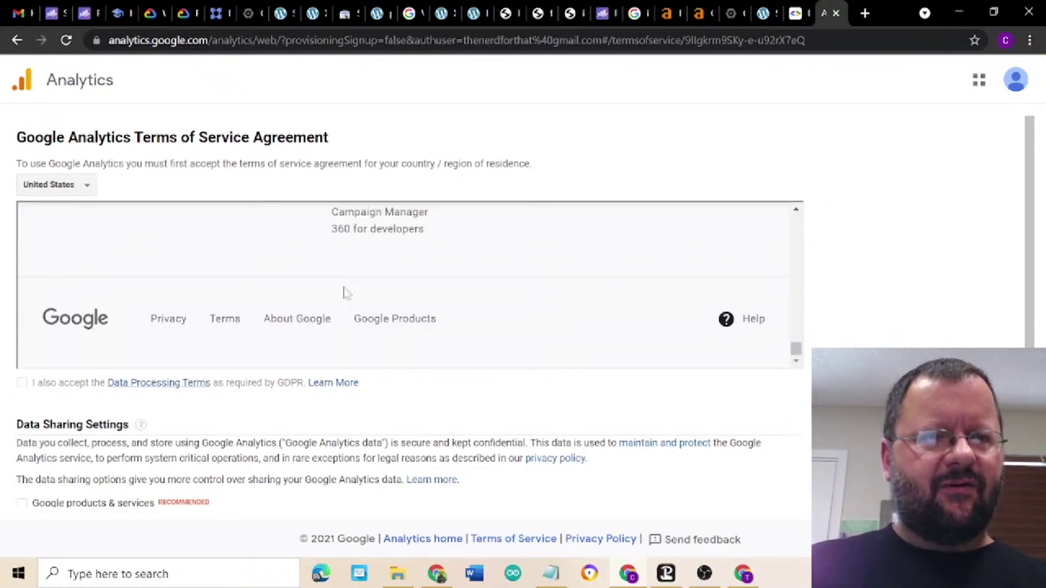
pyautogui.click(22, 384)
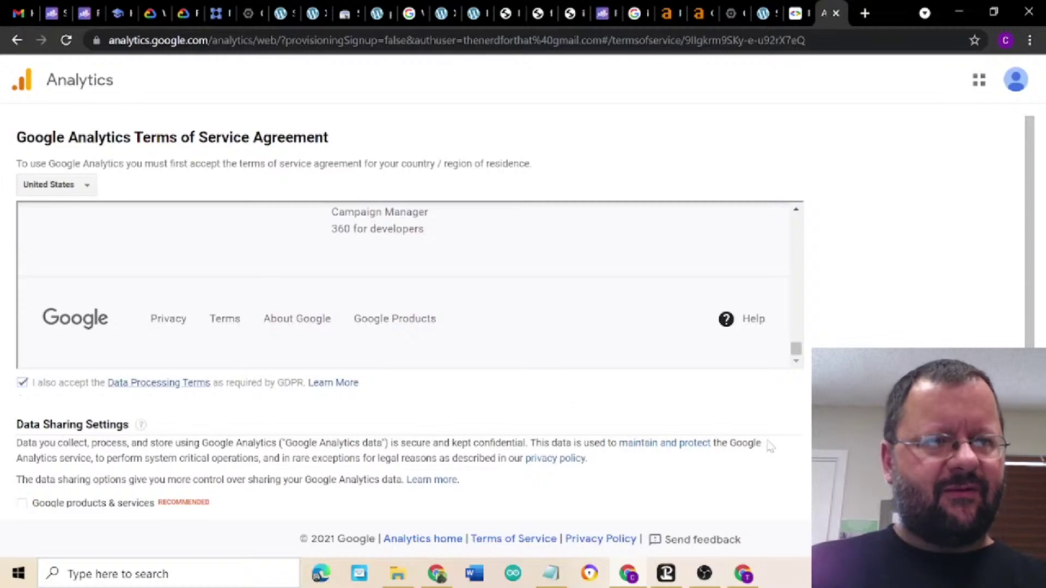
pyautogui.click(21, 504)
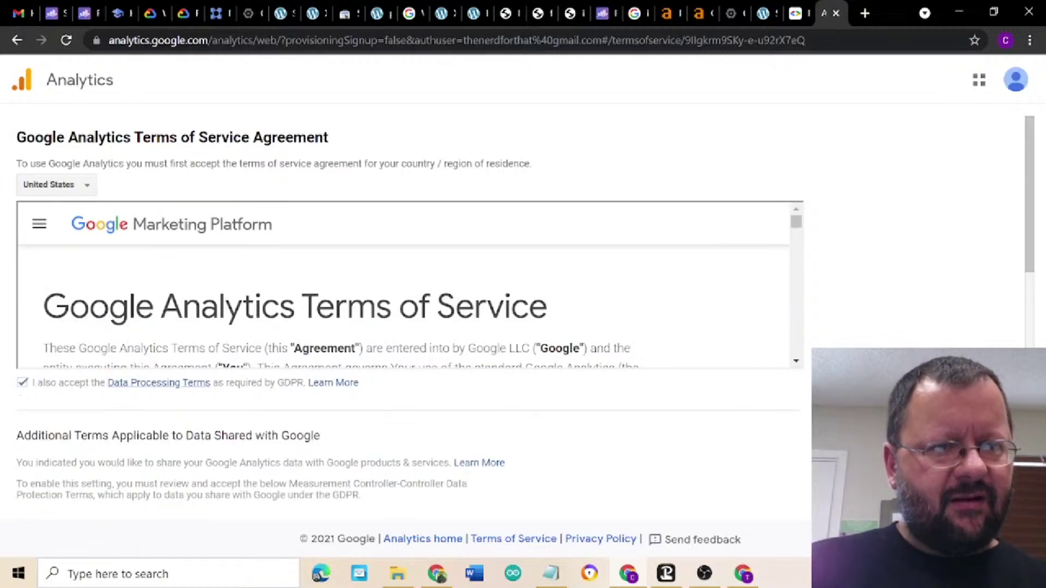
pyautogui.scroll(-10, 408, 310)
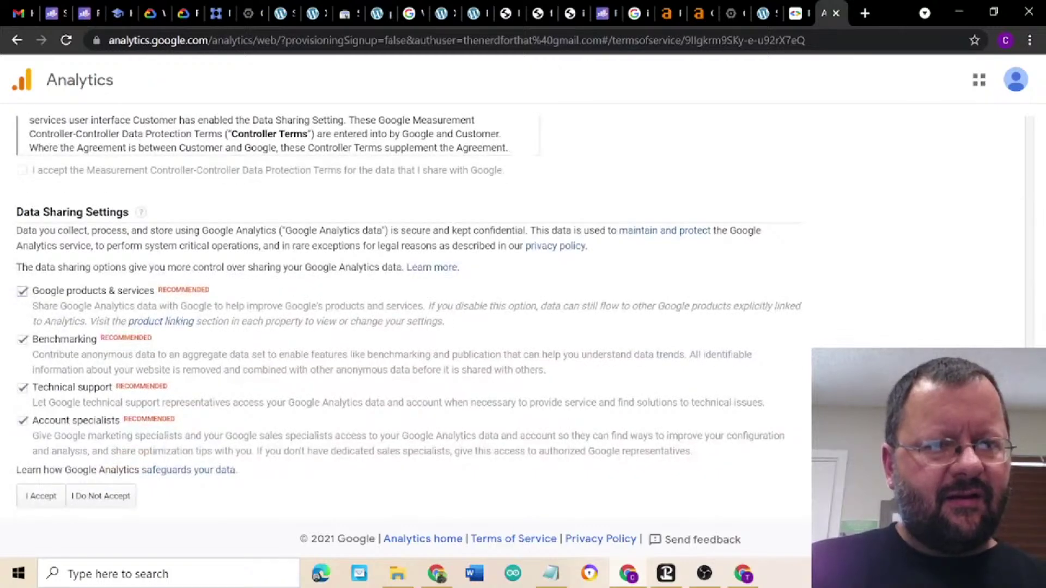
pyautogui.scroll(2, 408, 311)
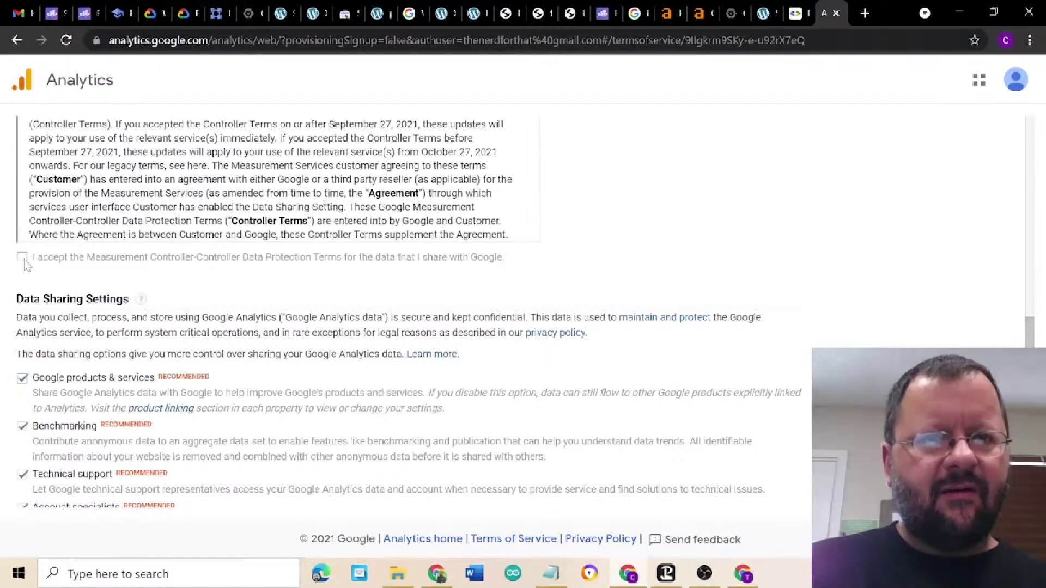
pyautogui.scroll(5, 409, 311)
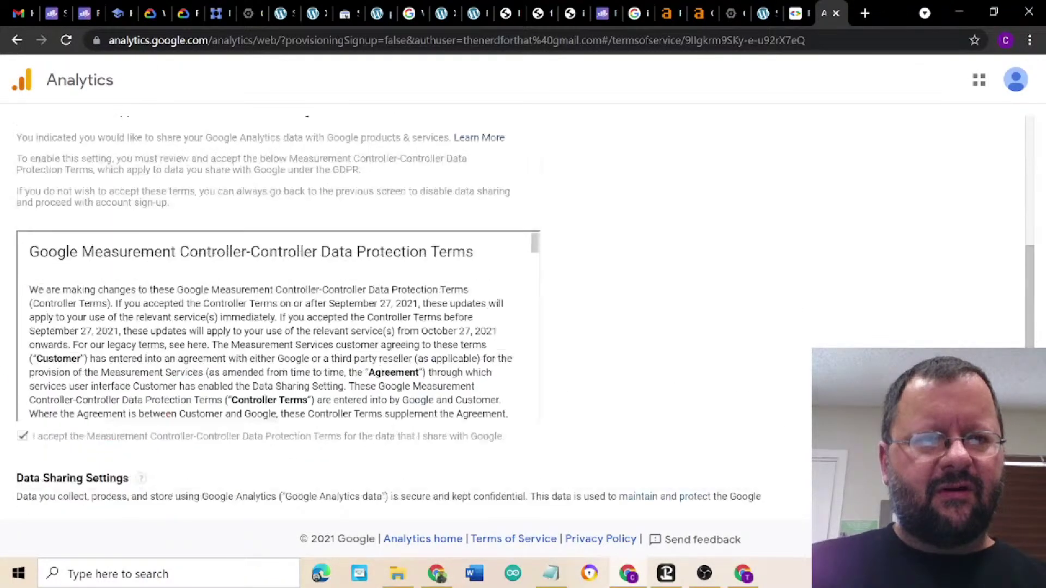
pyautogui.scroll(-5, 626, 350)
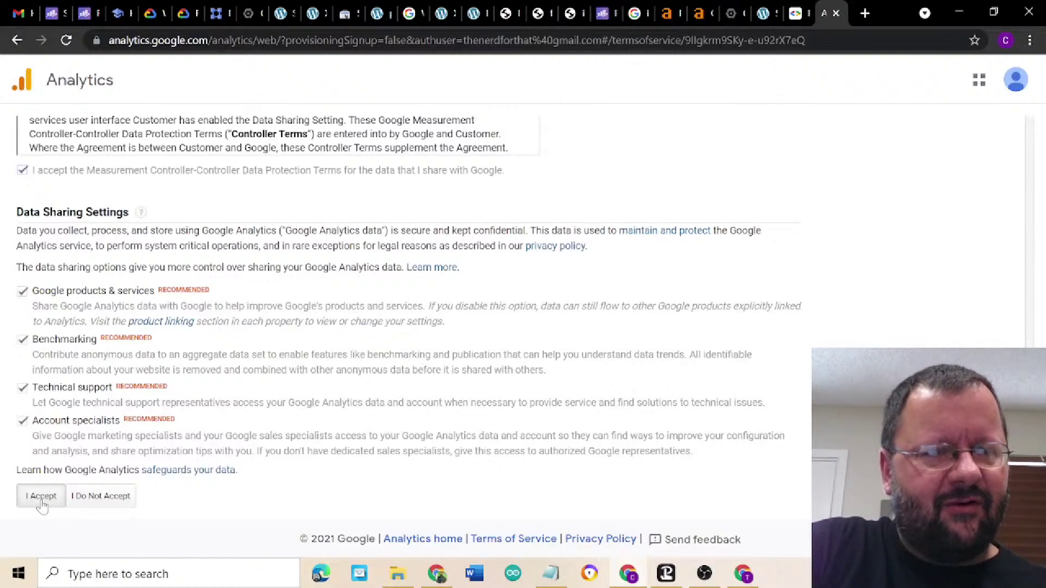
pyautogui.click(42, 503)
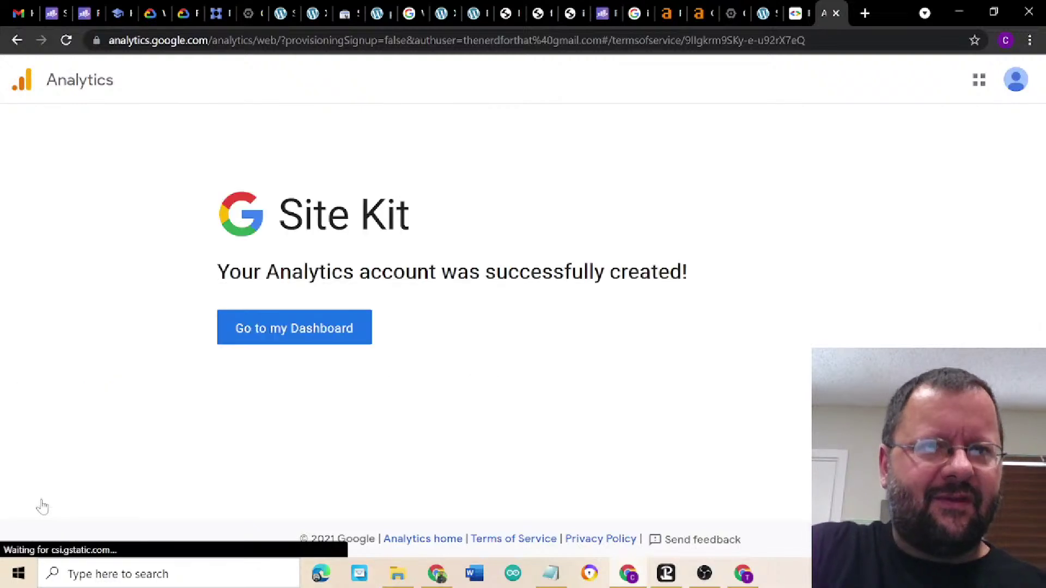
# - Return to the Site Kit dashboard and connect PageSpeed Insights
pyautogui.click(279, 337)
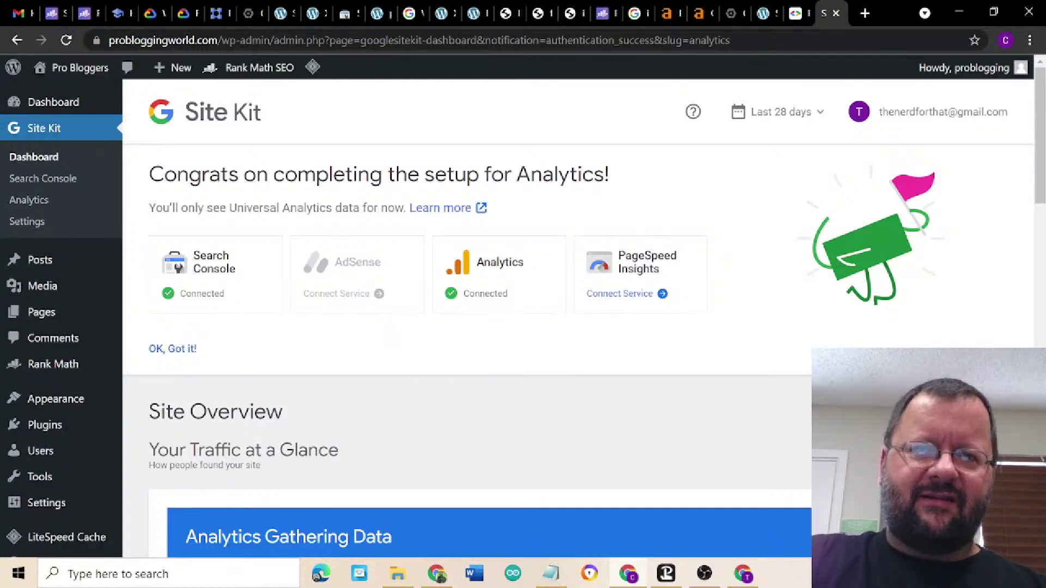
pyautogui.click(616, 300)
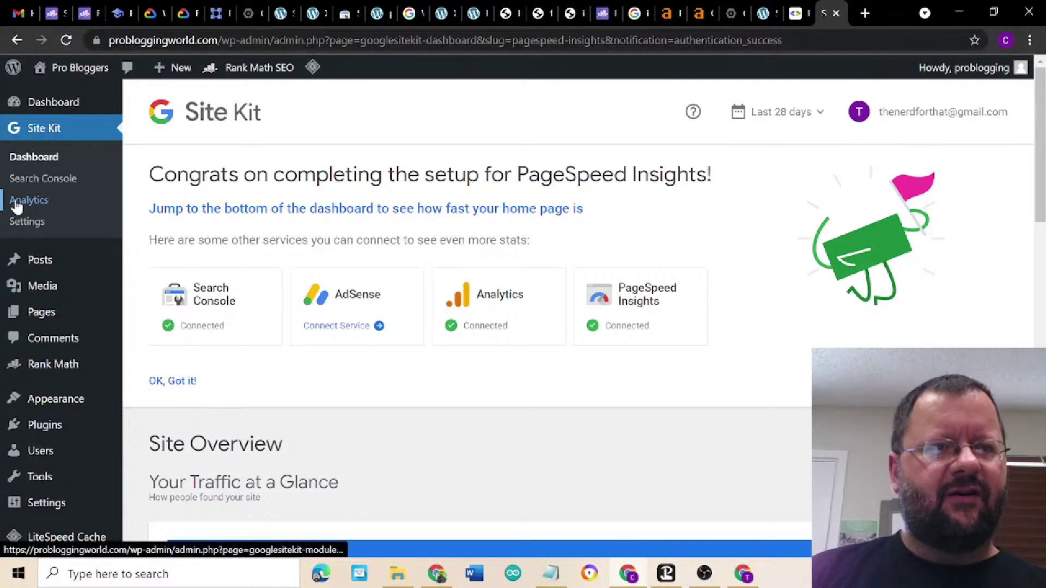
pyautogui.scroll(-7, 366, 396)
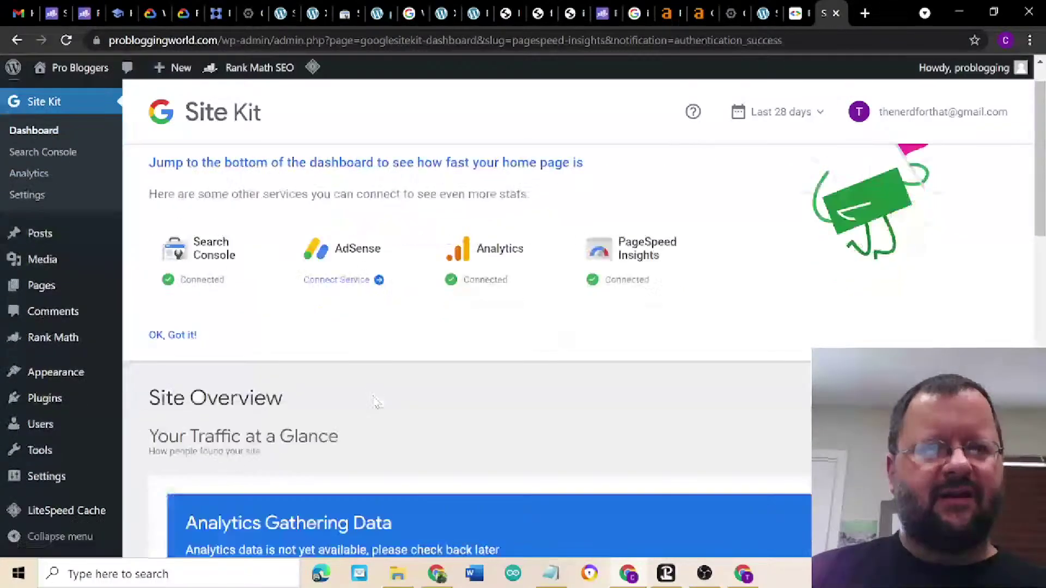
pyautogui.scroll(-4, 374, 402)
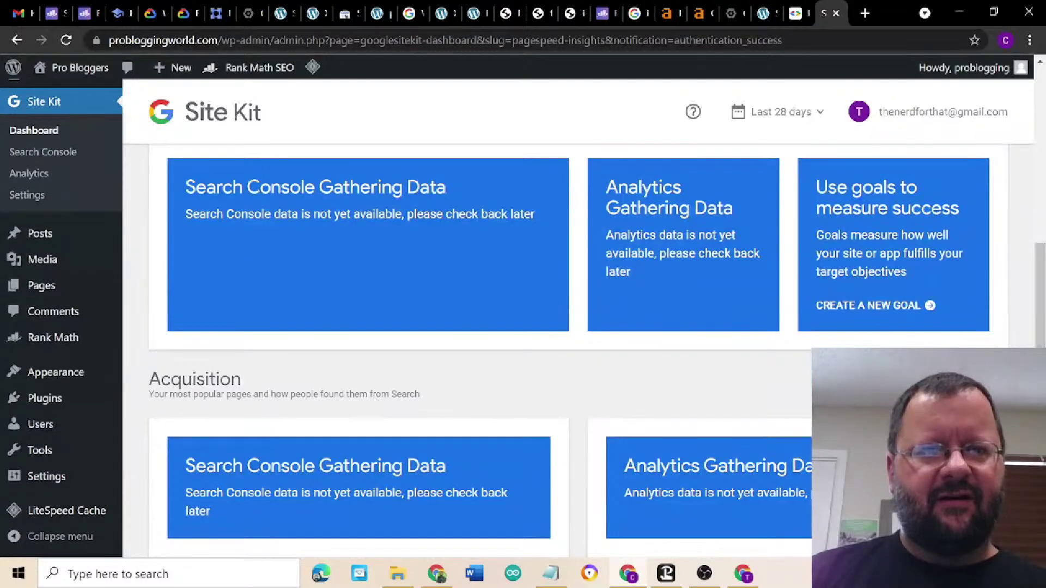
pyautogui.scroll(-5, 374, 401)
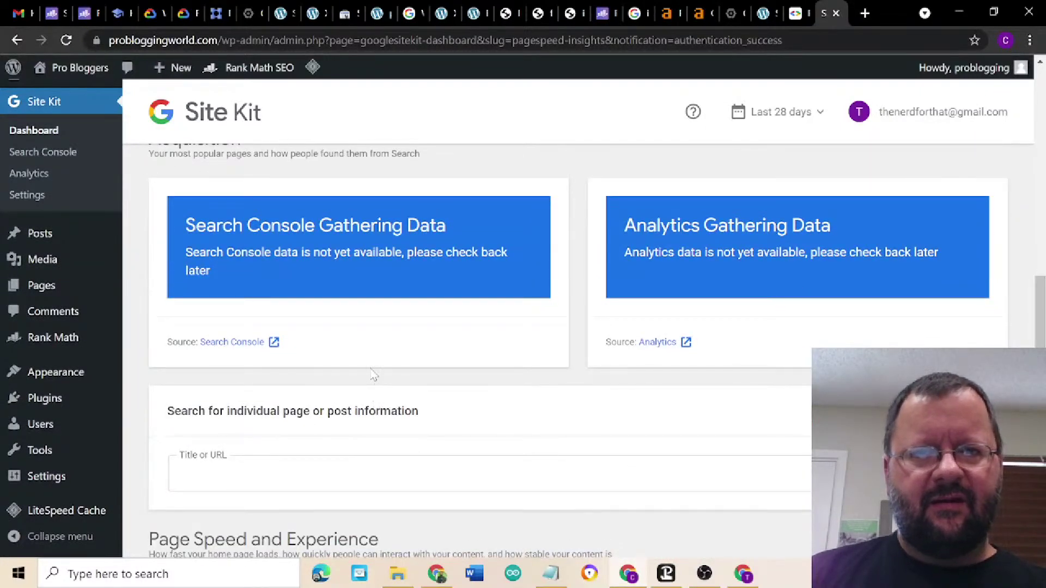
pyautogui.scroll(-1, 374, 376)
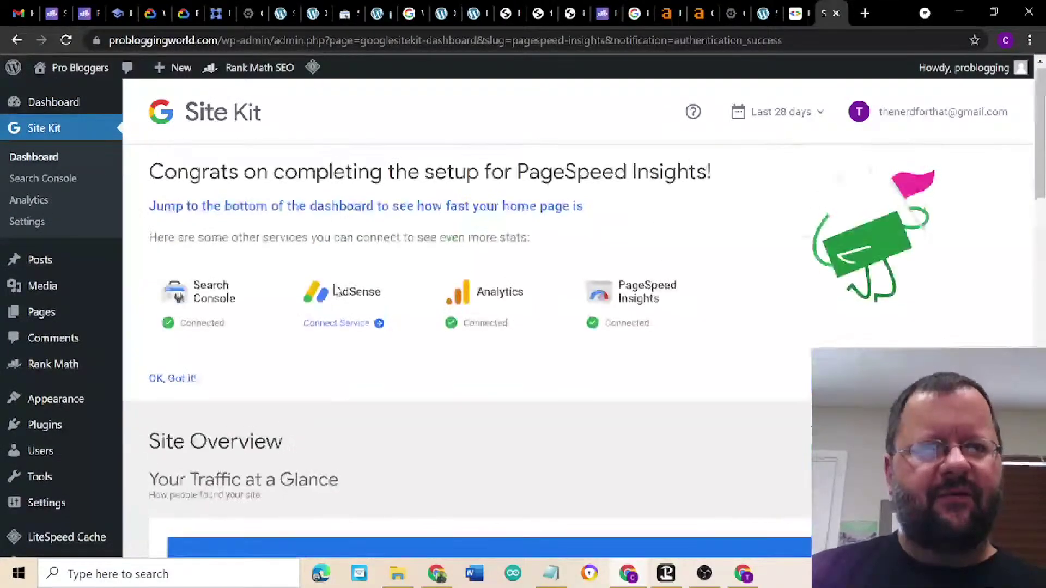
pyautogui.scroll(-5, 334, 290)
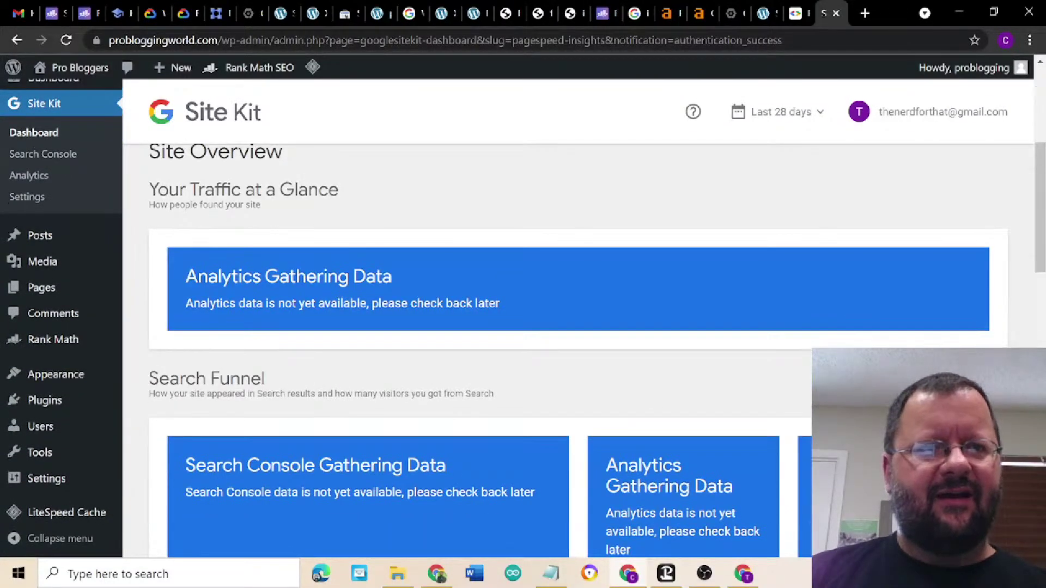
# - Check the Site Kit Search Console report, then open the site's data in Google Search Console
pyautogui.click(56, 159)
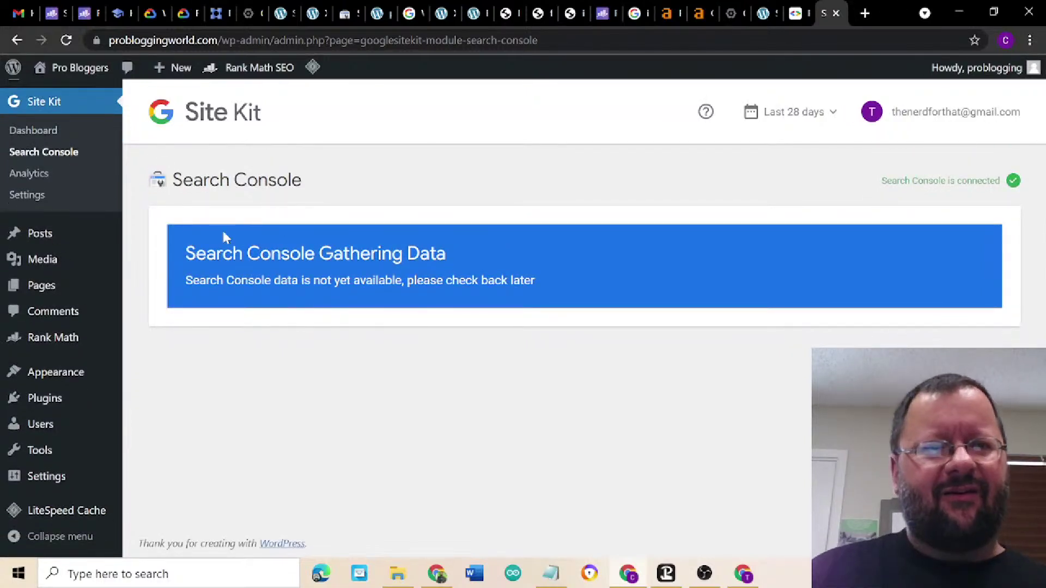
pyautogui.click(37, 130)
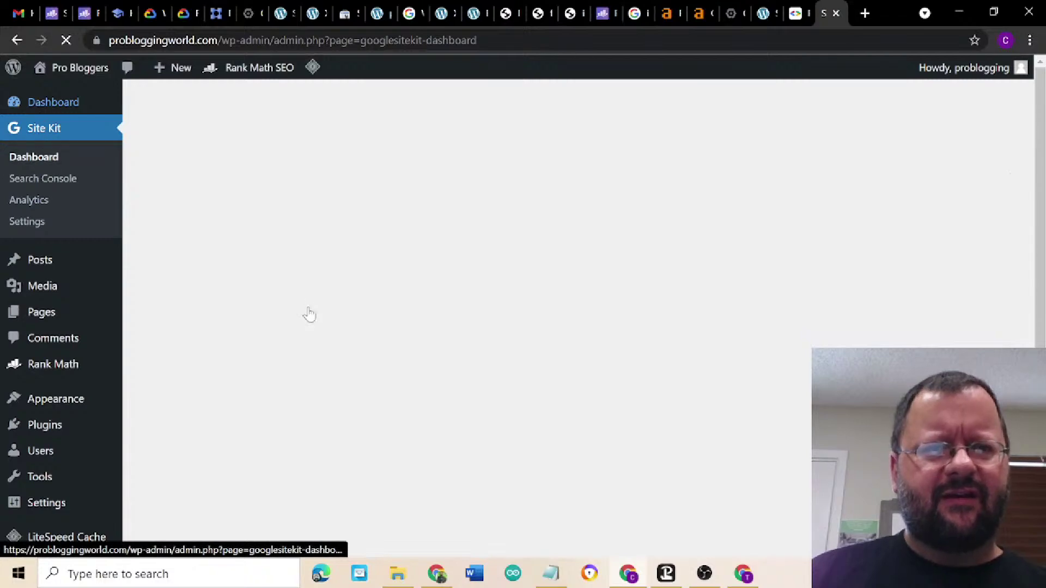
pyautogui.scroll(-4, 309, 314)
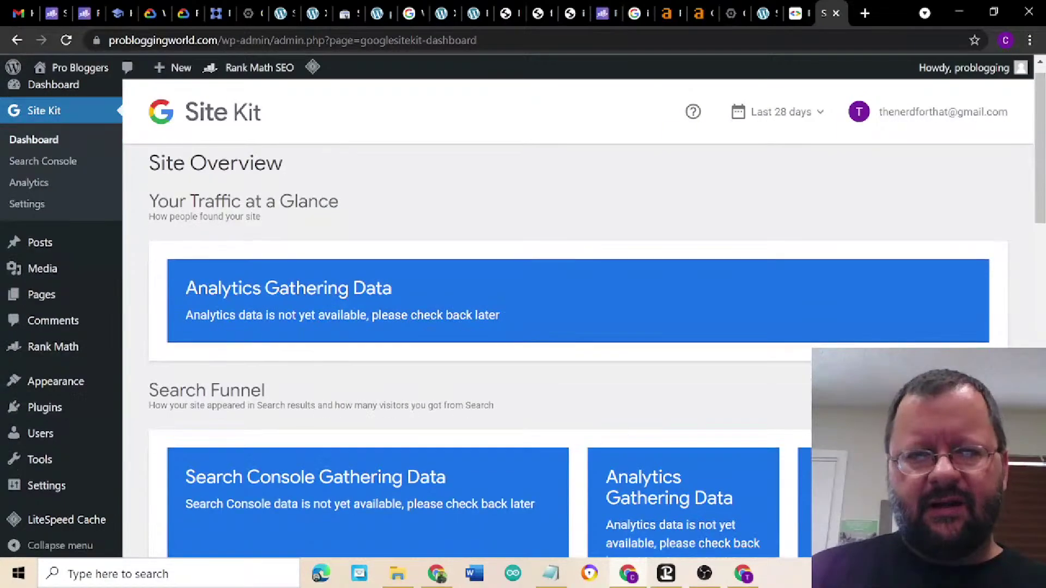
pyautogui.scroll(-5, 311, 314)
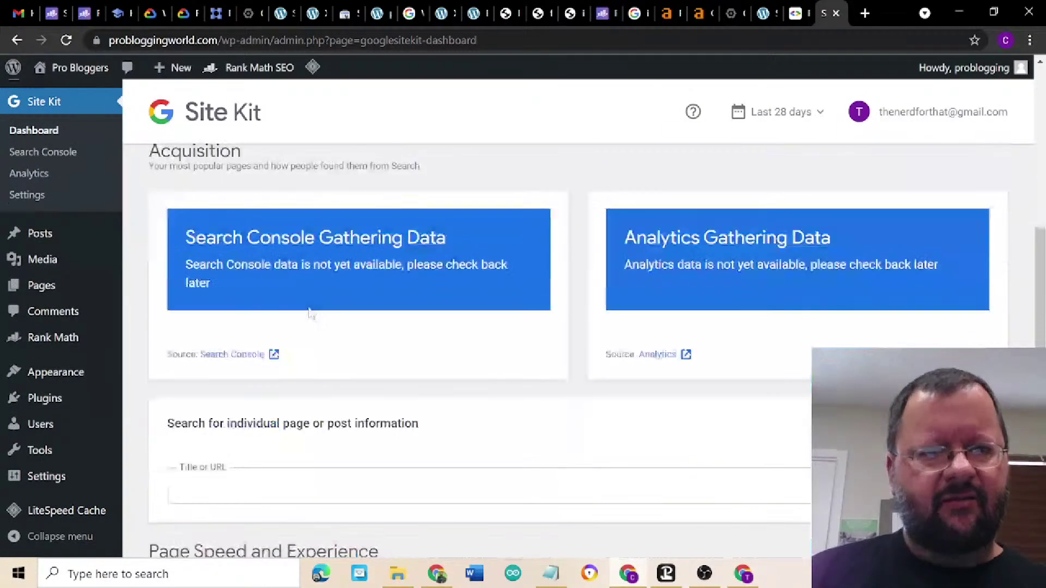
pyautogui.click(234, 355)
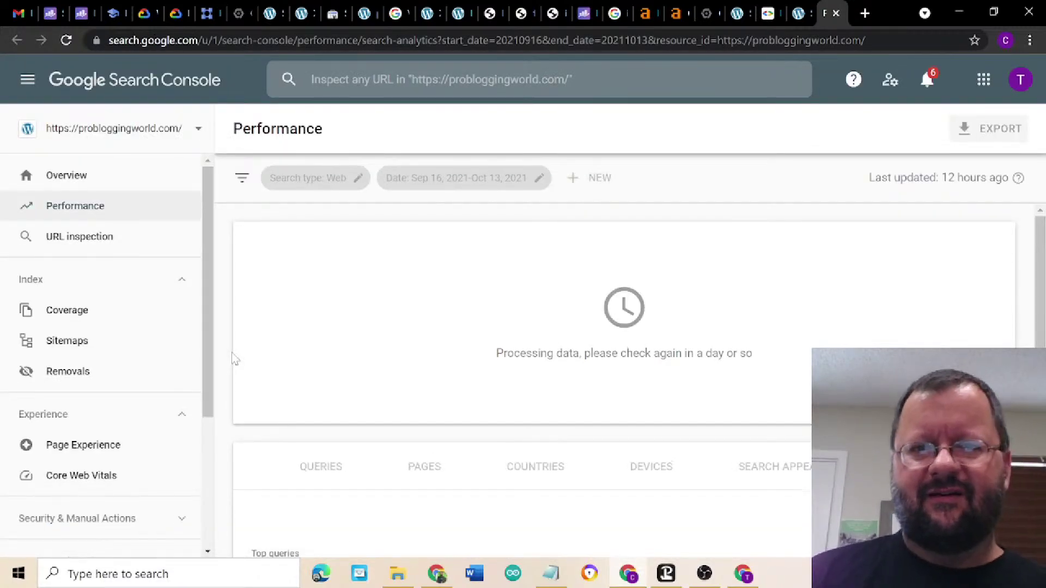
# - Open the property's Settings > Associations page in Search Console
pyautogui.scroll(-5, 84, 422)
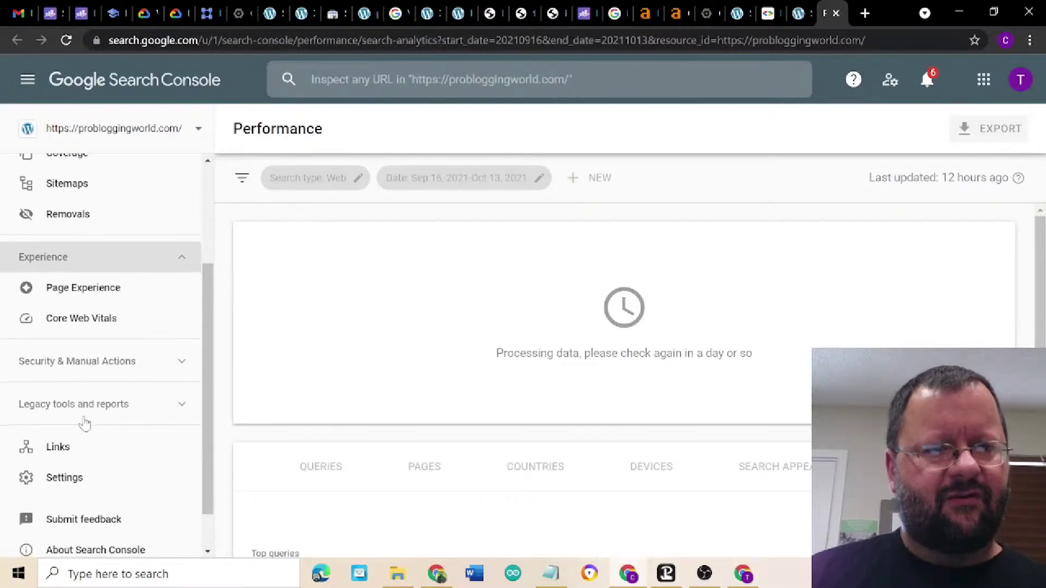
pyautogui.scroll(5, 85, 421)
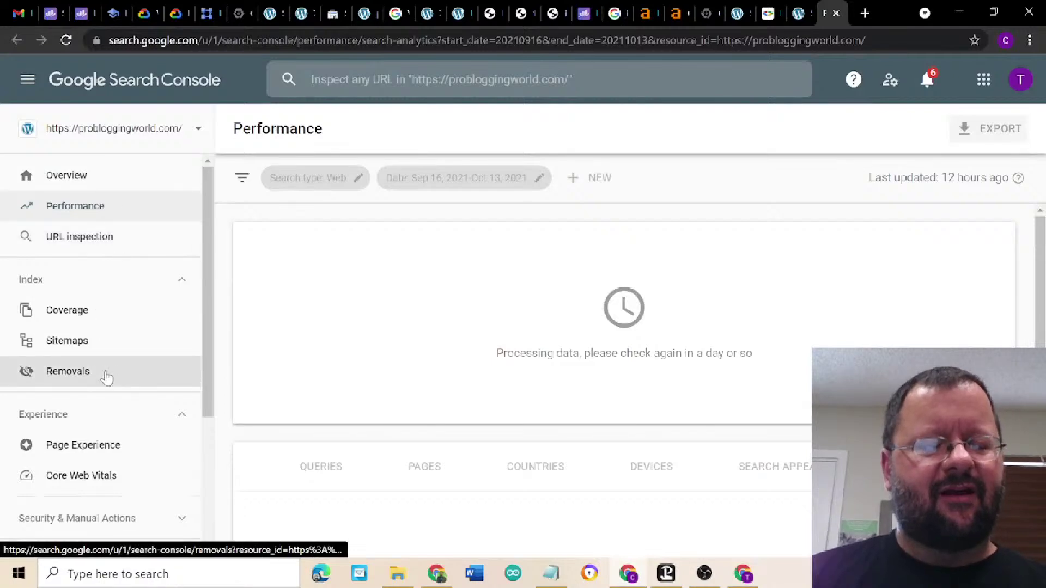
pyautogui.scroll(-4, 105, 374)
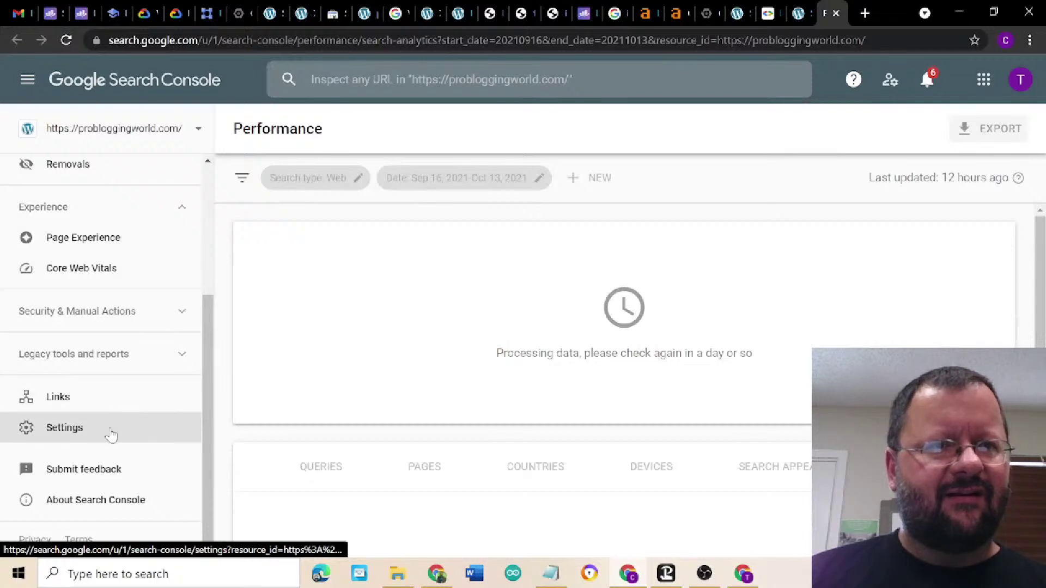
pyautogui.click(111, 435)
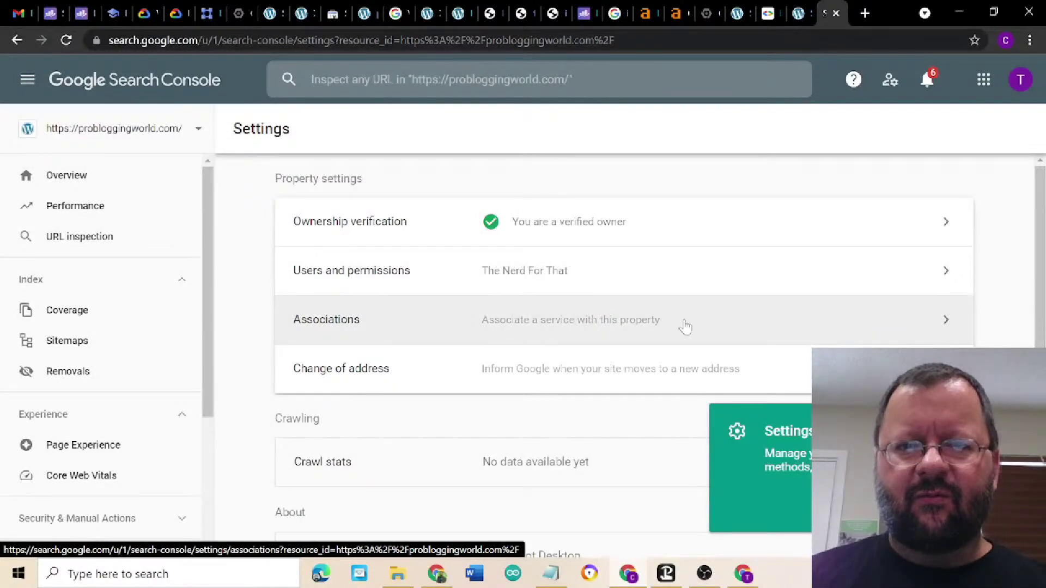
pyautogui.click(685, 325)
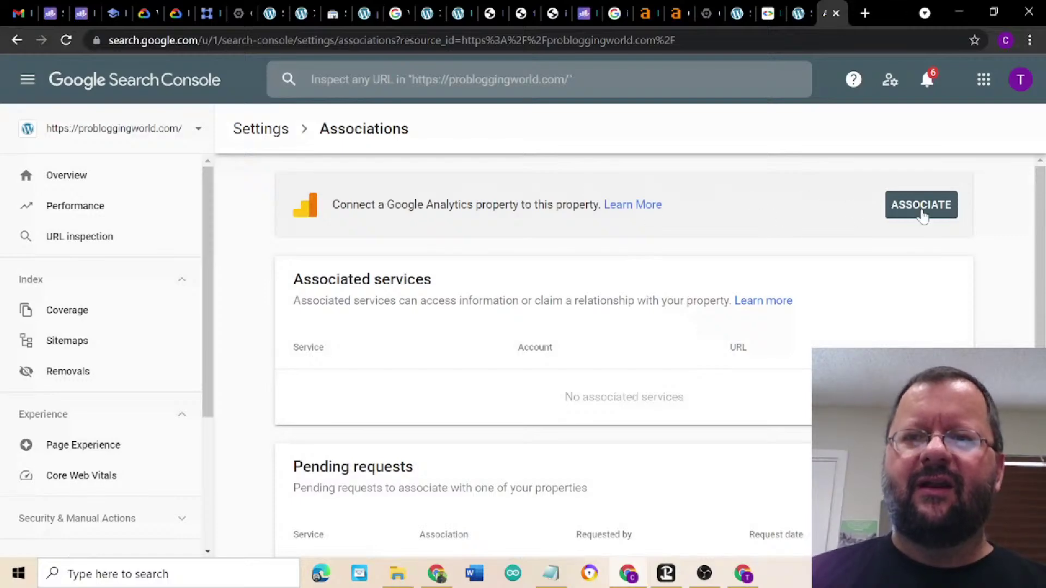
# - Associate the probloggingworld.com Analytics property with Search Console, then close the Search Console tab
pyautogui.click(919, 206)
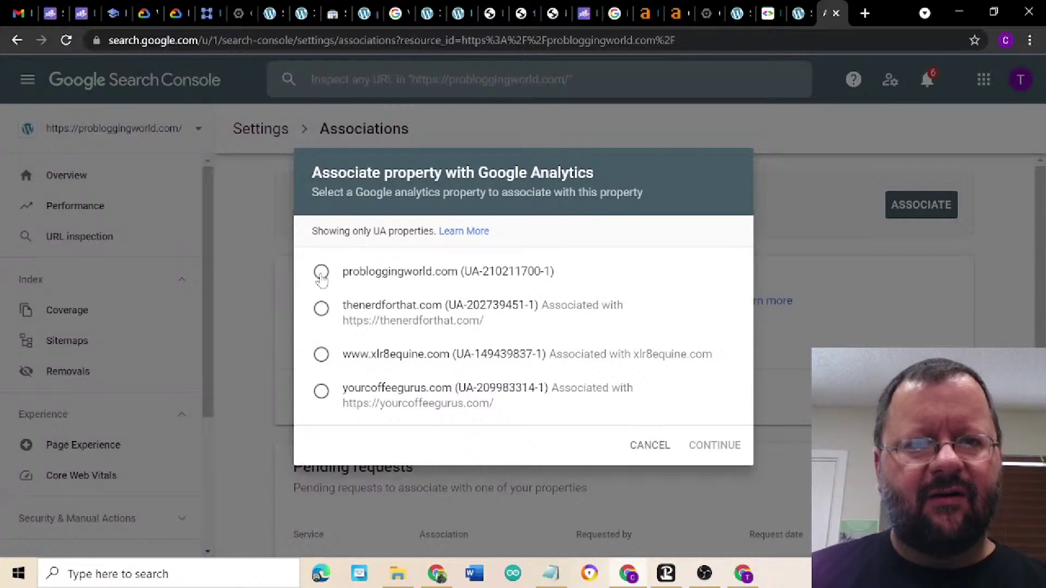
pyautogui.click(321, 272)
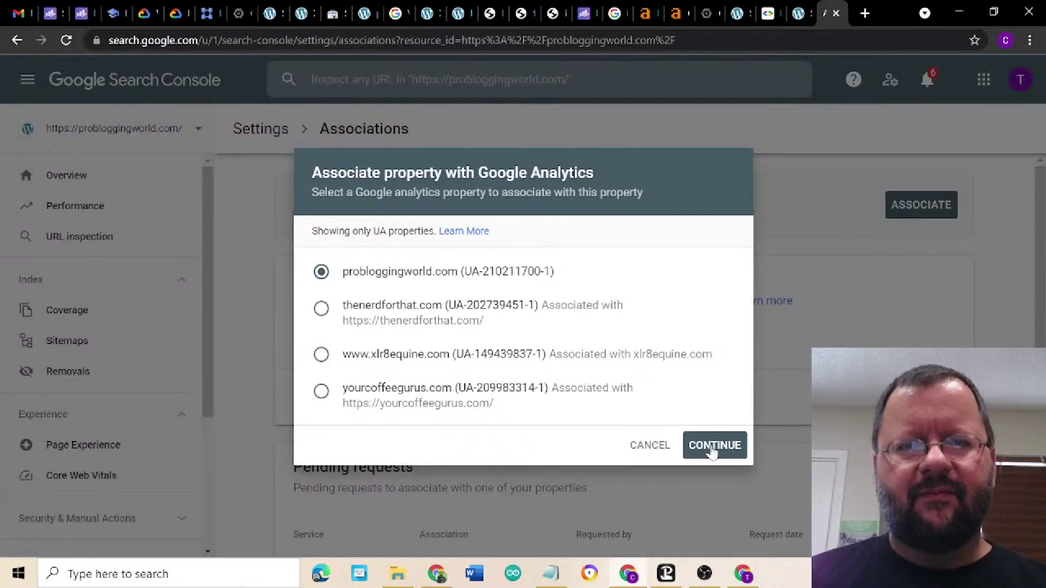
pyautogui.click(711, 447)
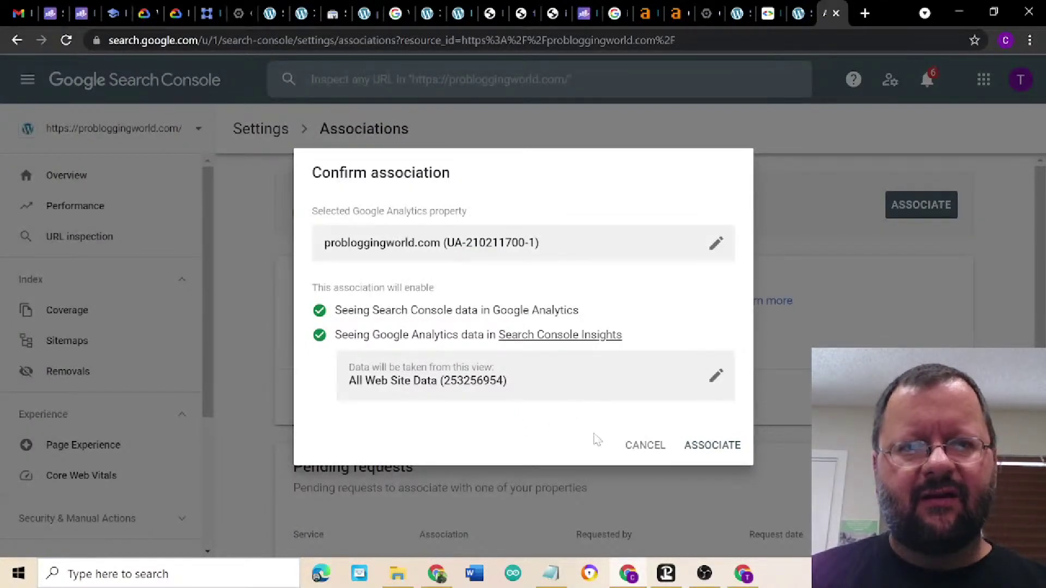
pyautogui.click(712, 447)
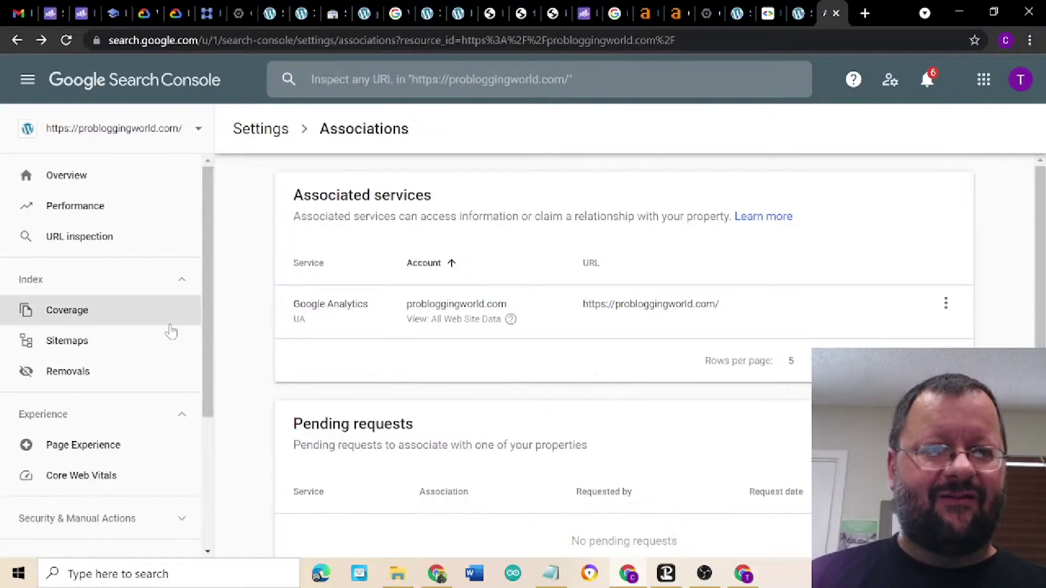
pyautogui.scroll(-4, 169, 329)
pyautogui.scroll(4, 174, 328)
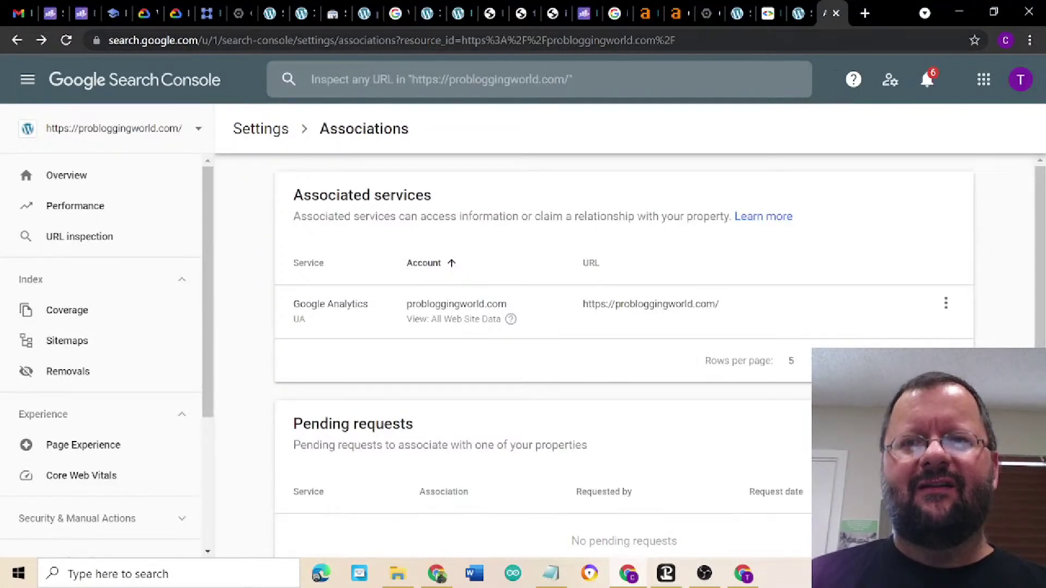
pyautogui.click(836, 13)
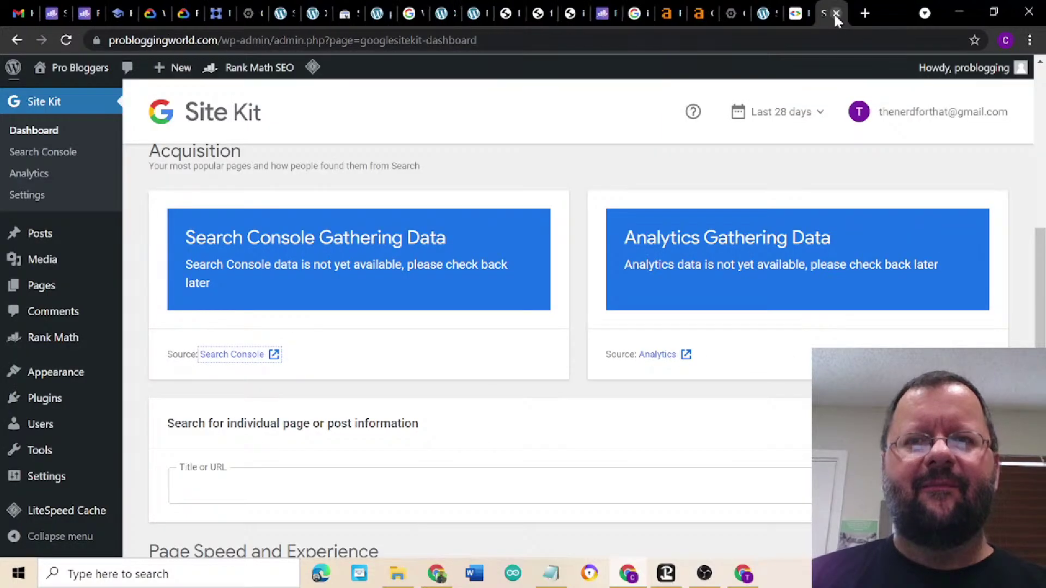
# - Switch to the Rank Math setup wizard at its Connect Google Services step
pyautogui.scroll(4, 427, 214)
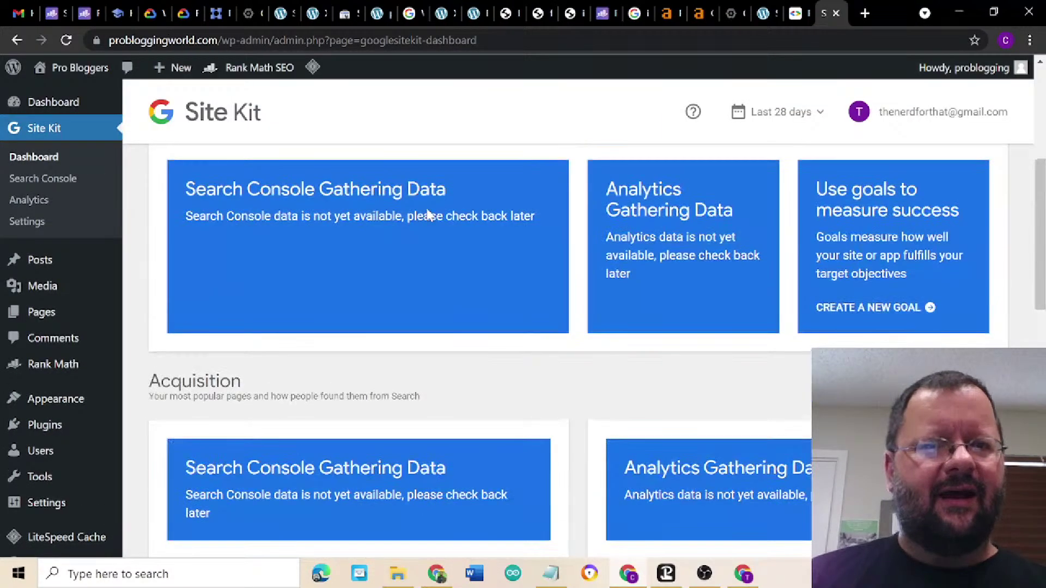
pyautogui.scroll(5, 597, 351)
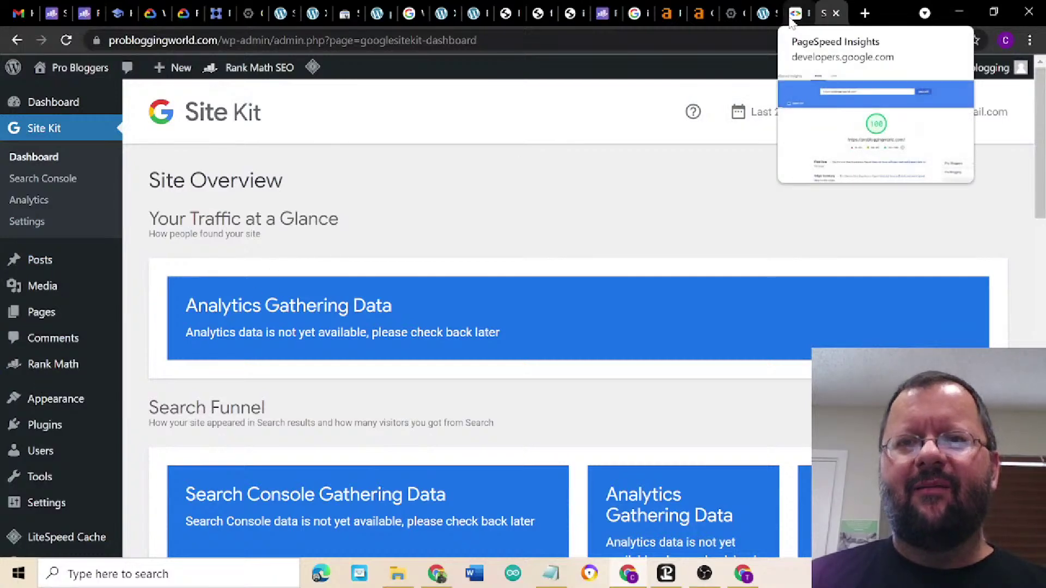
pyautogui.click(763, 17)
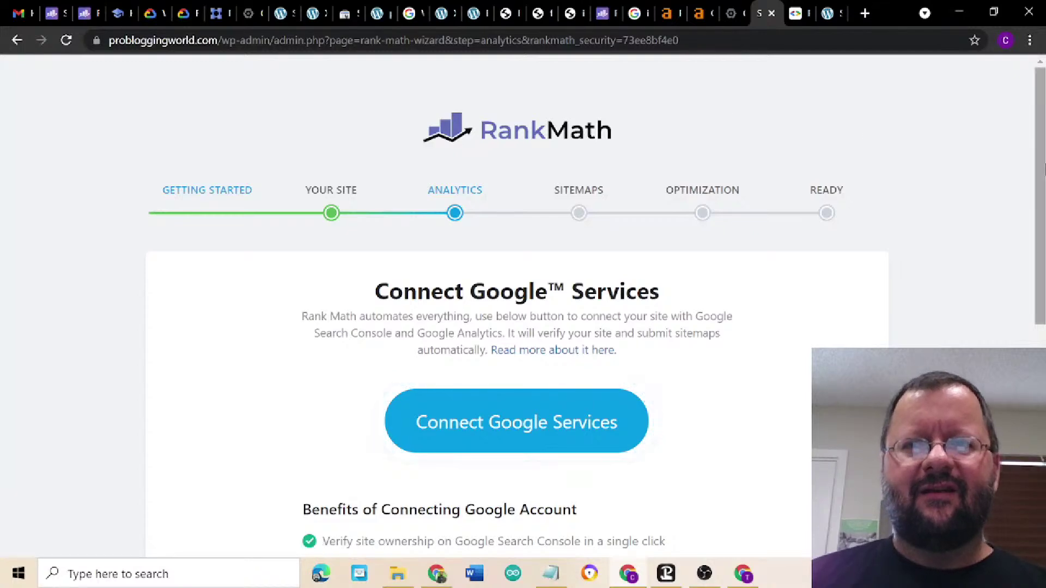
# - Start Rank Math's Connect Google Services sign-in from the wizard's Analytics step
pyautogui.moveTo(1040, 163)
pyautogui.mouseDown()
pyautogui.moveTo(1039, 285)
pyautogui.moveTo(1039, 170)
pyautogui.mouseUp()
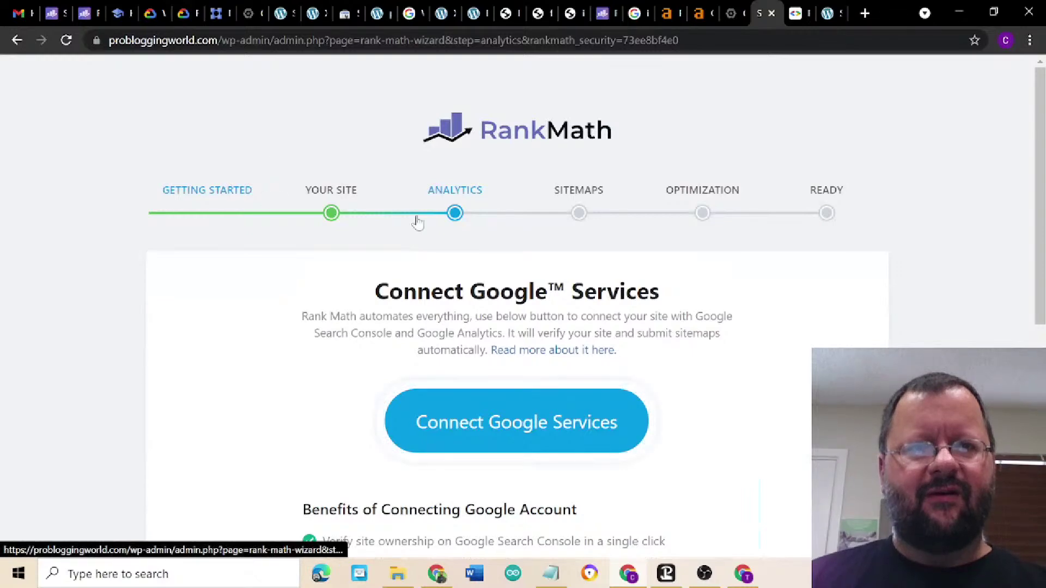
pyautogui.moveTo(1043, 217); pyautogui.dragTo(1041, 317)
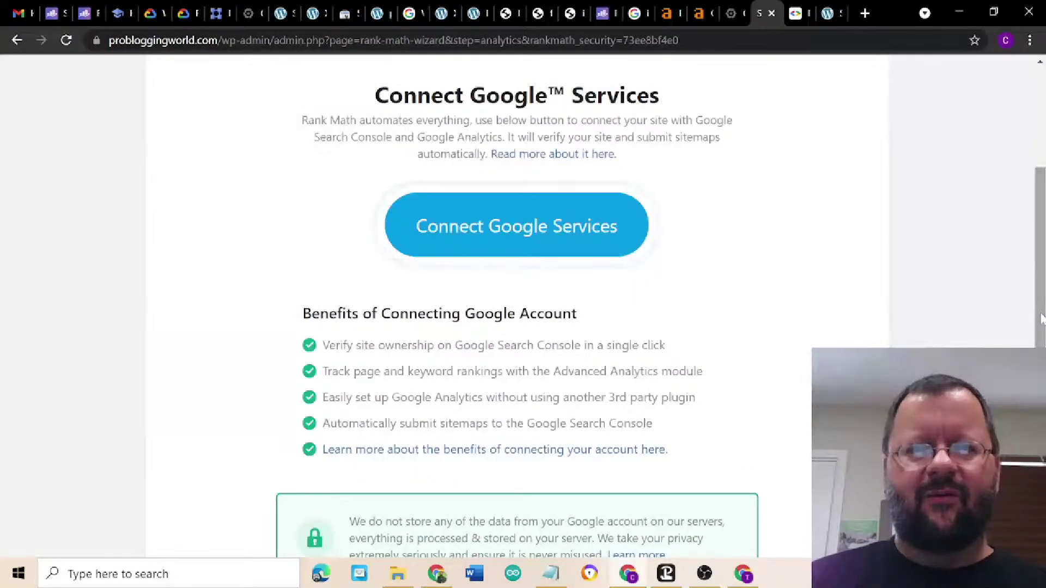
pyautogui.click(541, 233)
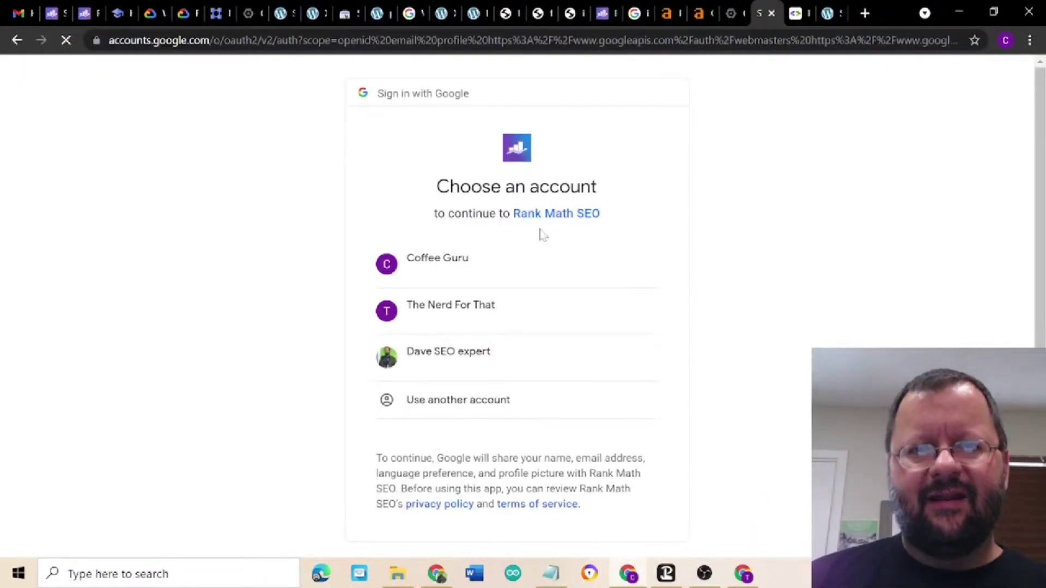
# - Sign in with the site's Google account and allow the three Google Analytics permissions
pyautogui.click(450, 312)
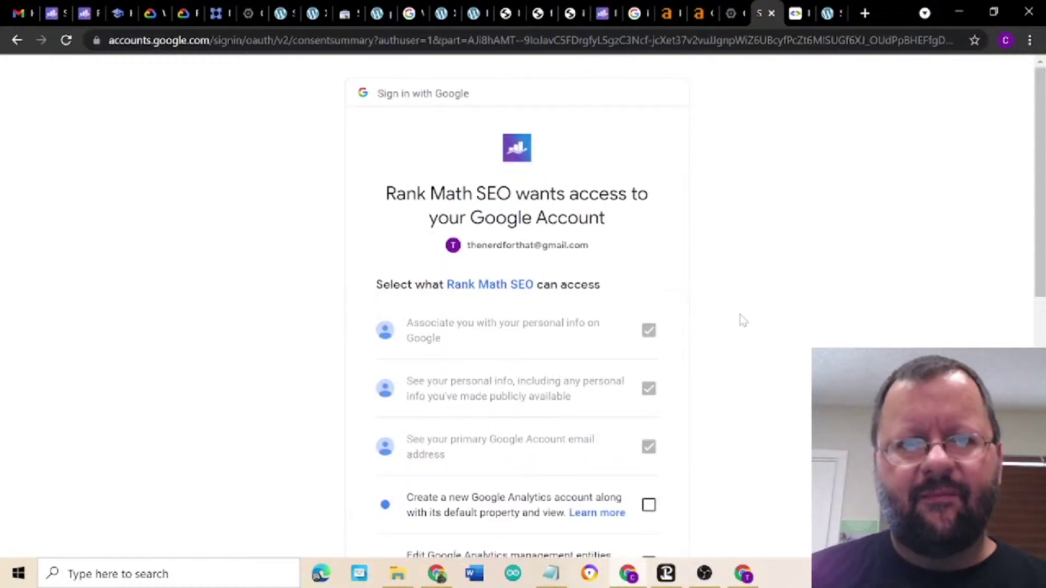
pyautogui.scroll(-5, 740, 315)
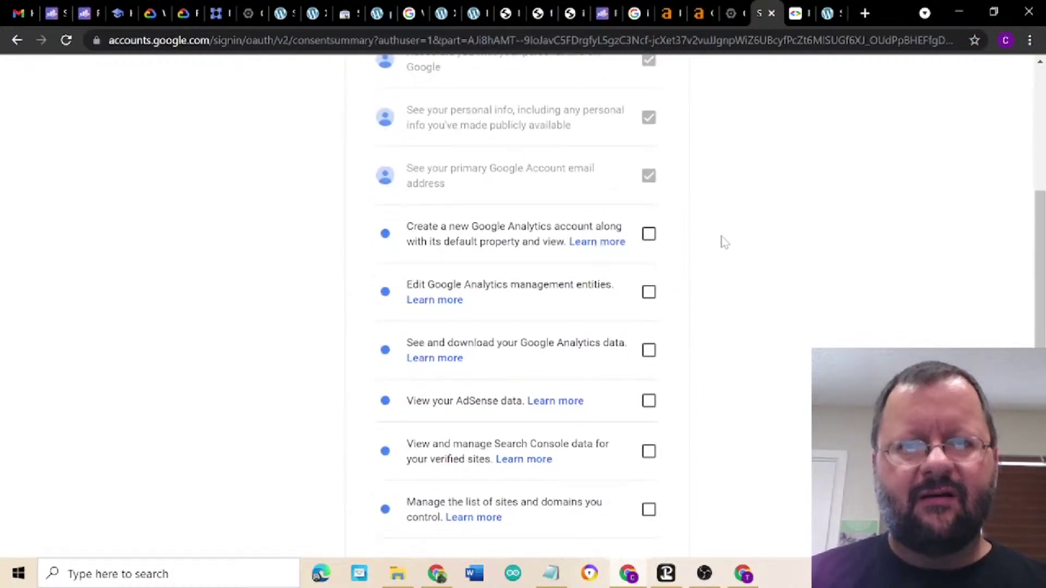
pyautogui.click(653, 243)
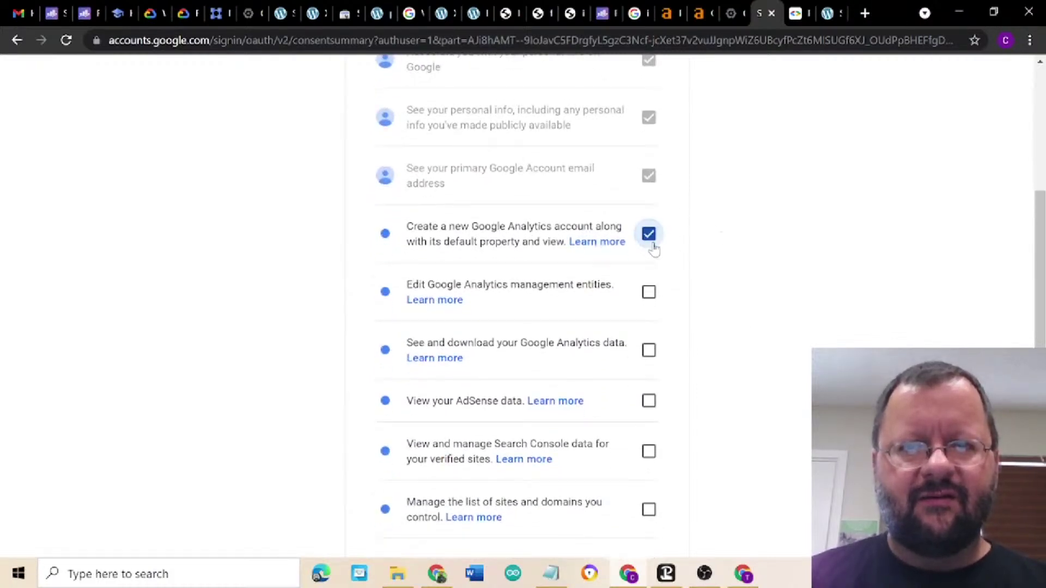
pyautogui.click(648, 301)
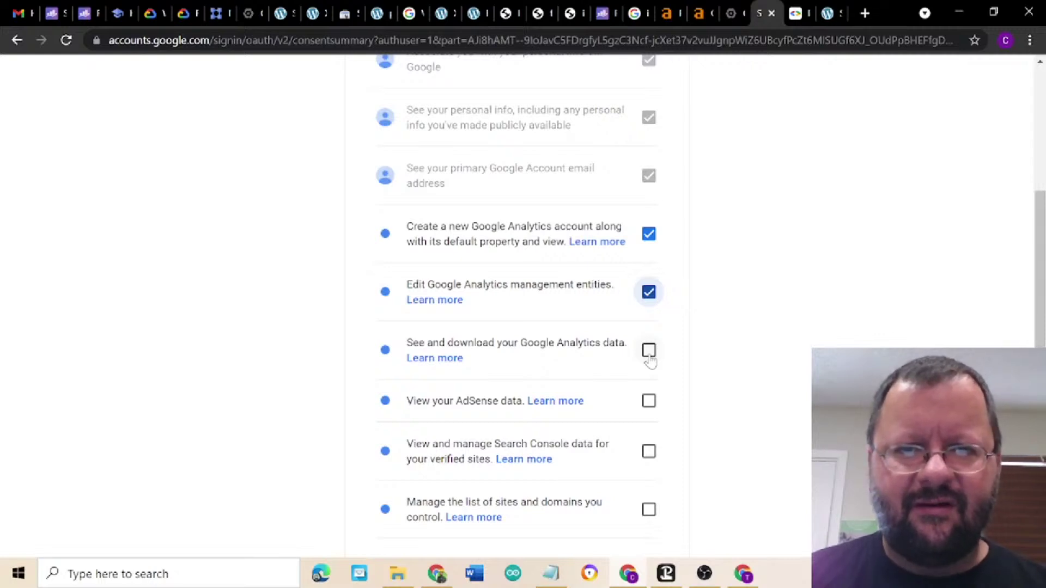
pyautogui.click(649, 355)
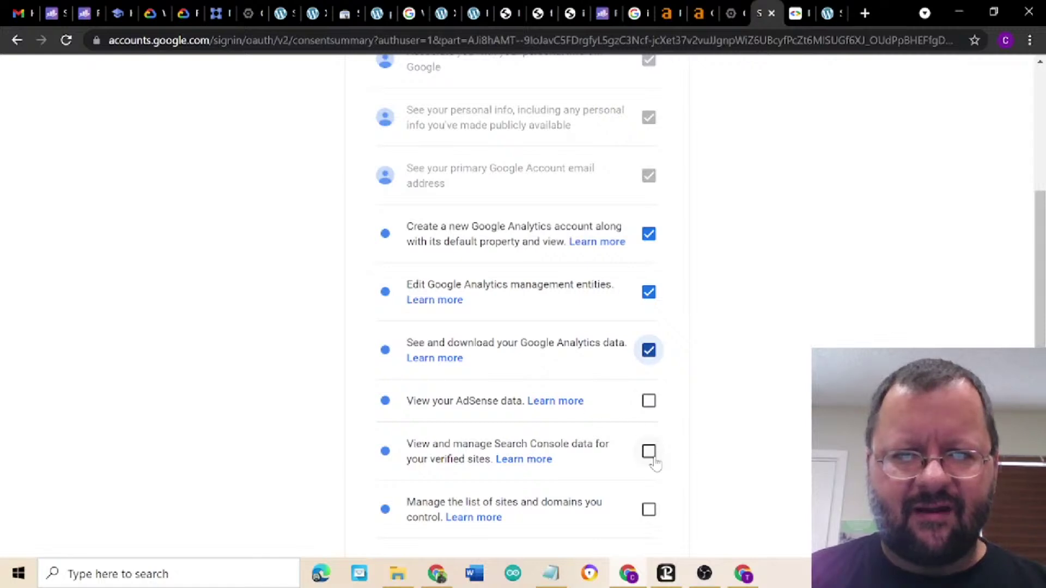
# - Allow Search Console data and site-list management, leave AdSense unchecked, and grant access
pyautogui.scroll(-2, 651, 460)
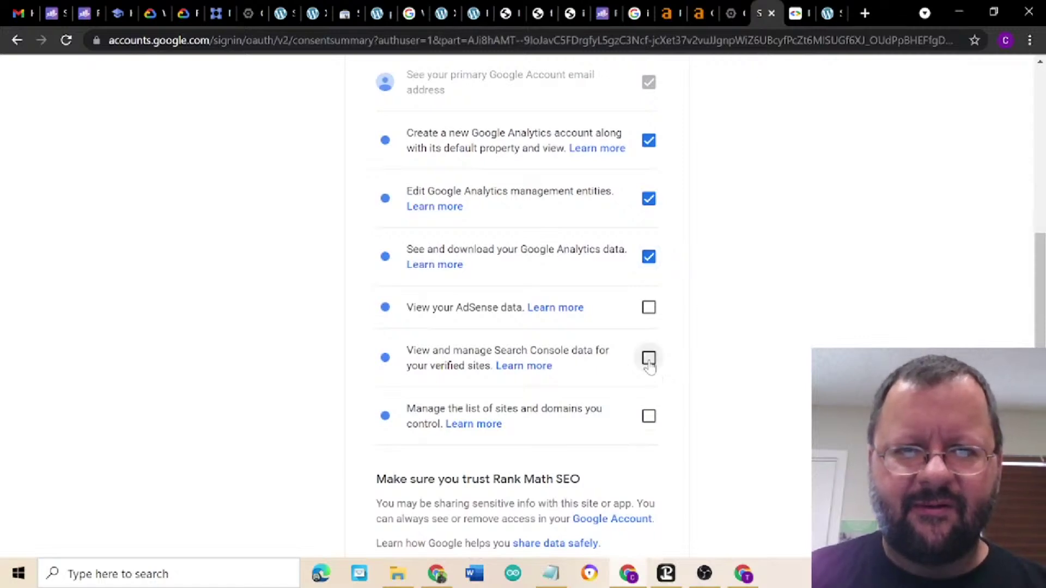
pyautogui.click(649, 360)
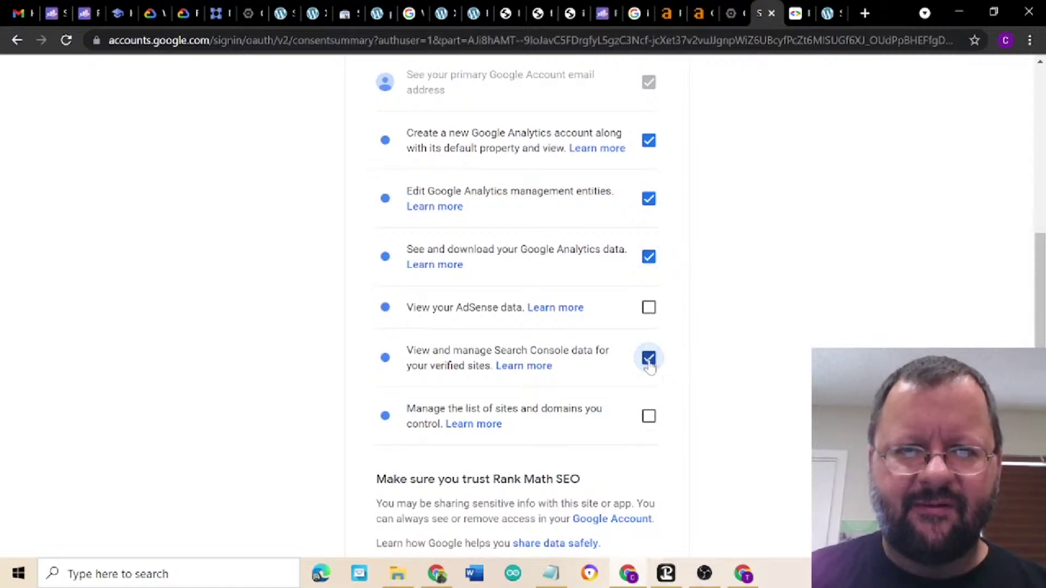
pyautogui.click(649, 417)
pyautogui.scroll(-3, 728, 451)
pyautogui.scroll(-1, 728, 451)
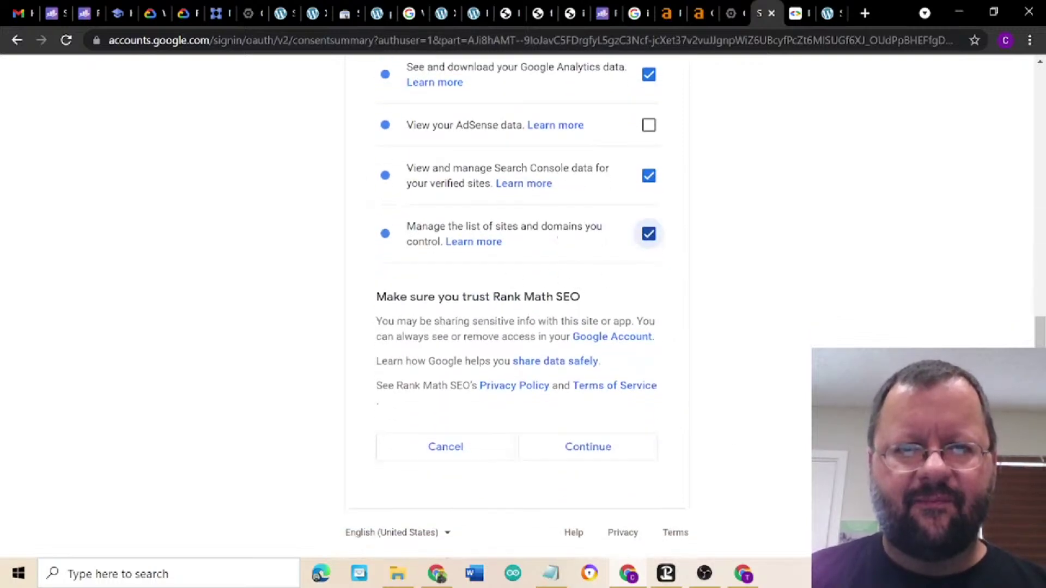
pyautogui.click(589, 454)
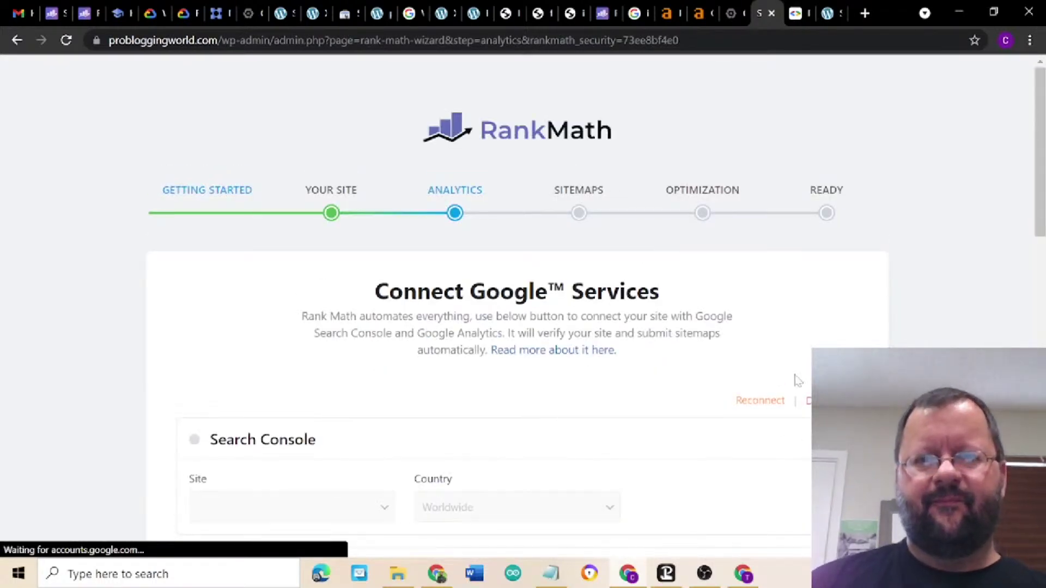
# - Select the Pro Bloggers account, probloggingworld.com property and All Web Site Data view
pyautogui.scroll(-3, 795, 380)
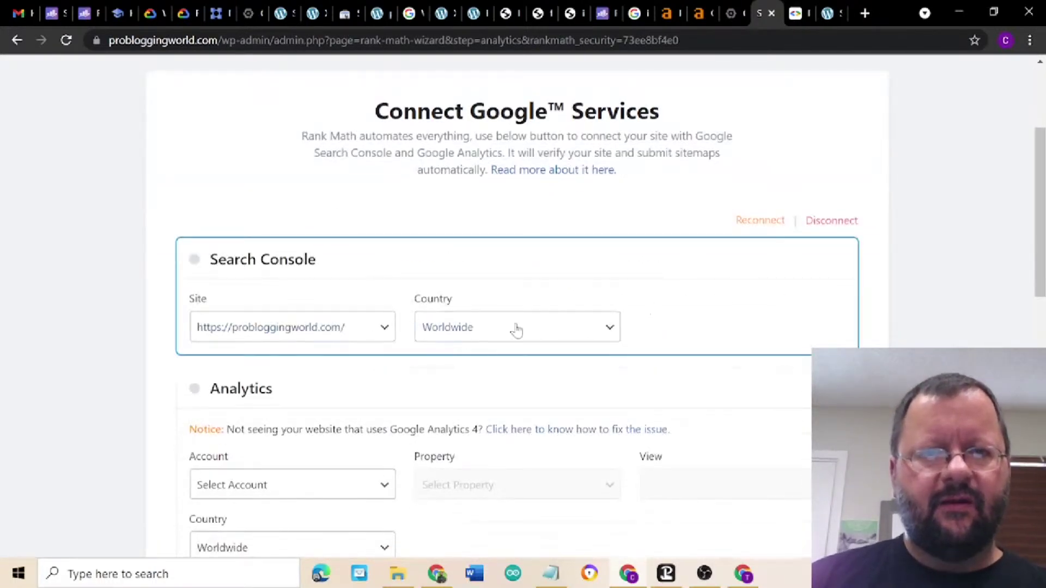
pyautogui.click(358, 490)
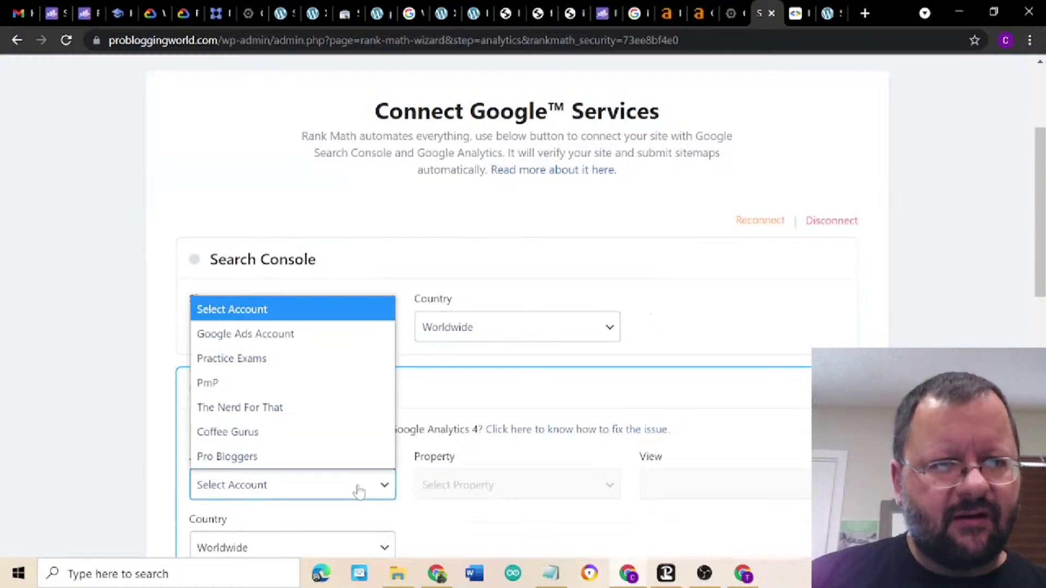
pyautogui.click(359, 464)
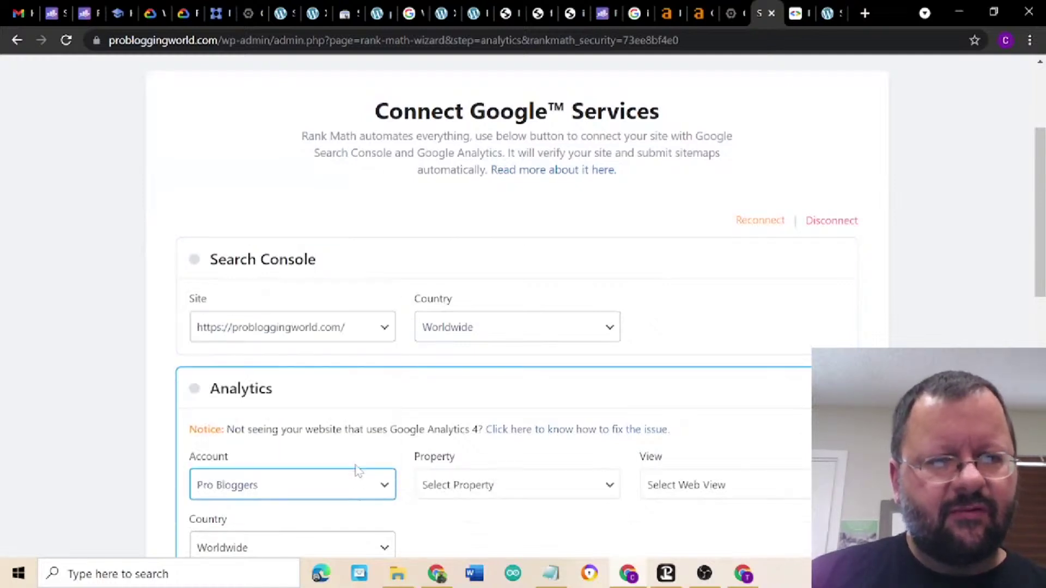
pyautogui.click(525, 493)
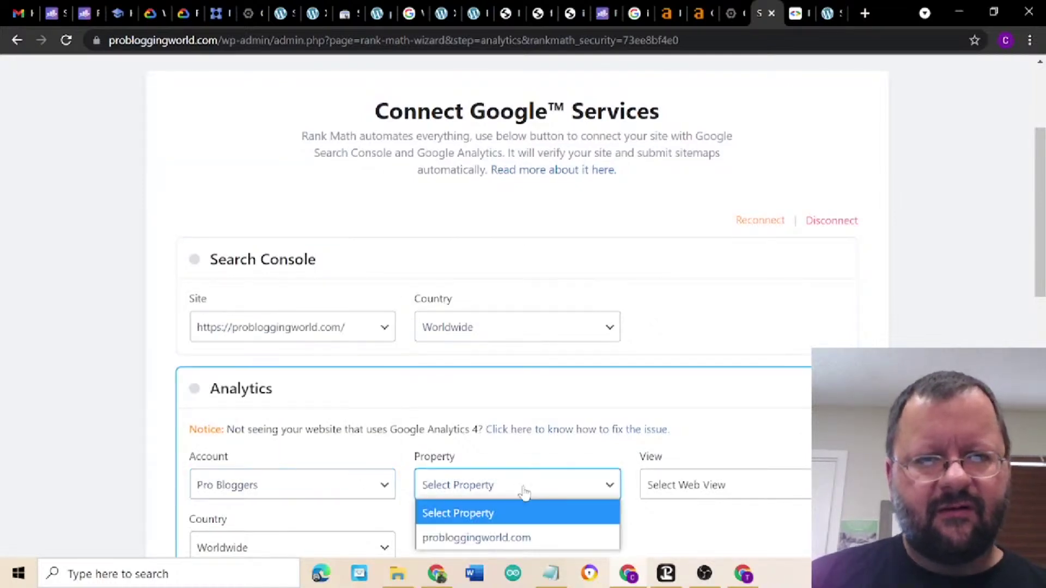
pyautogui.click(532, 537)
pyautogui.scroll(-2, 563, 432)
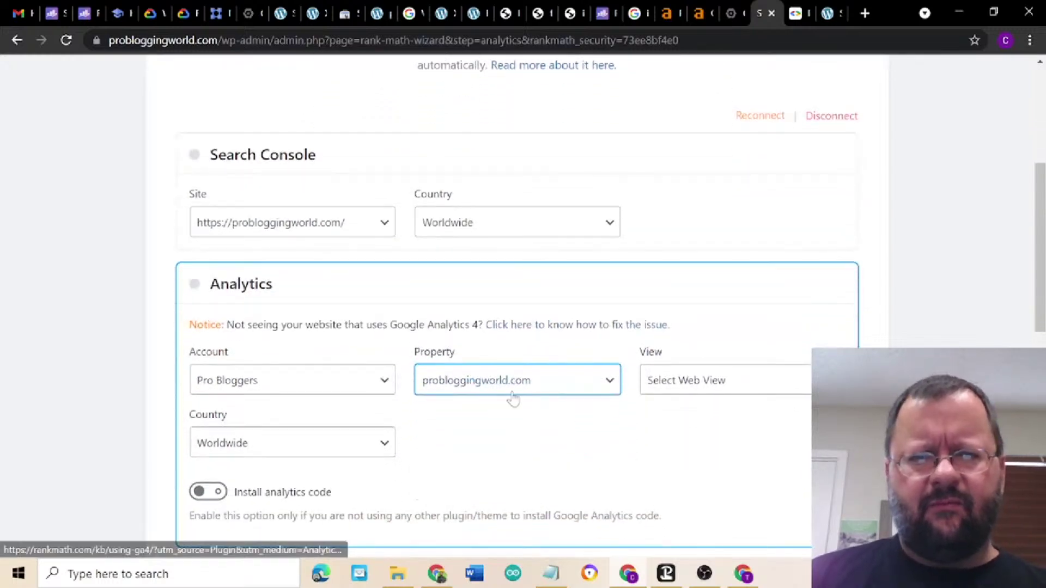
pyautogui.click(688, 380)
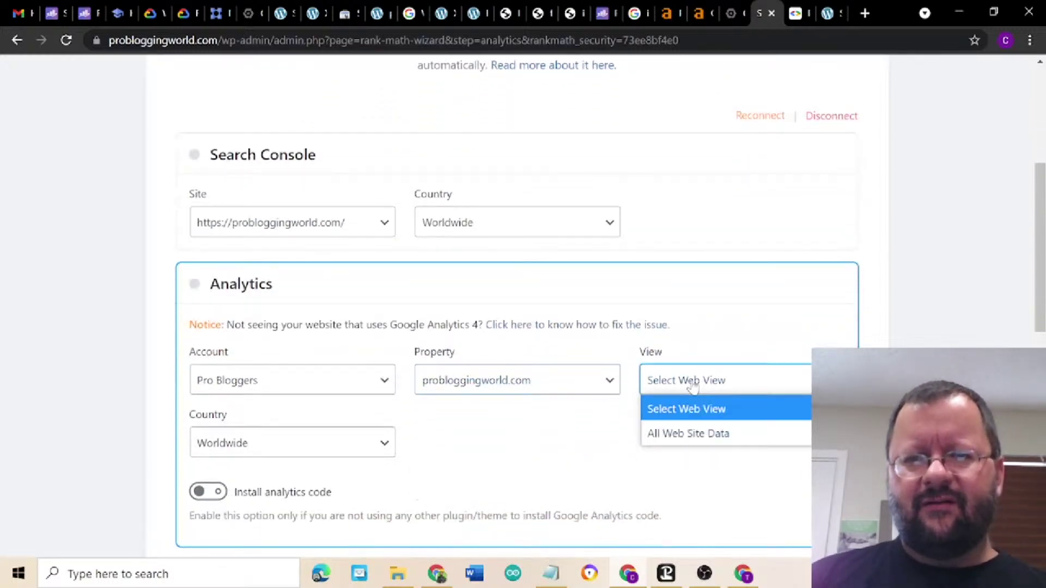
pyautogui.click(706, 431)
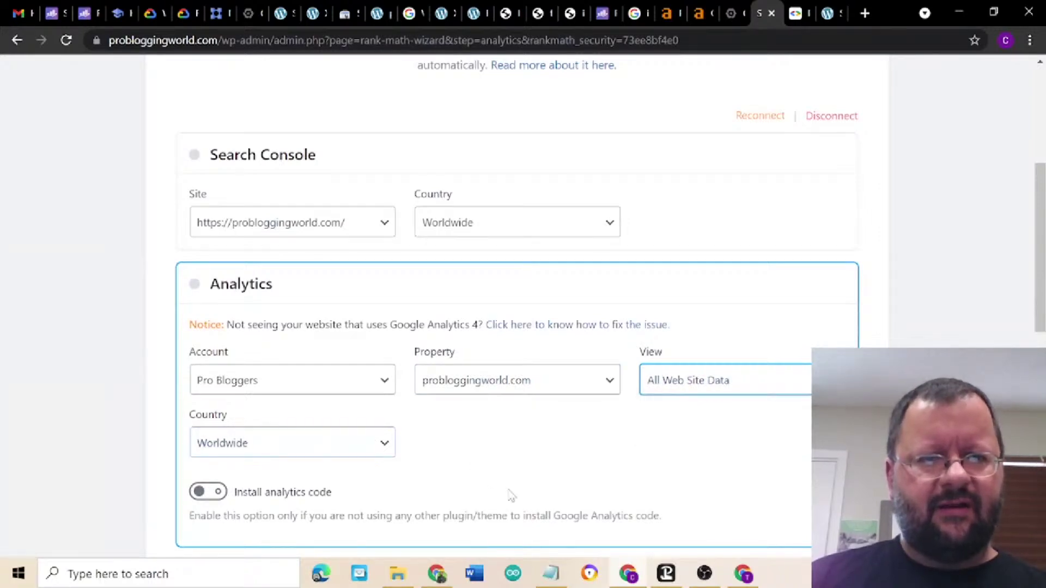
# - Save the Analytics settings and advance to the Sitemaps step
pyautogui.scroll(-3, 525, 496)
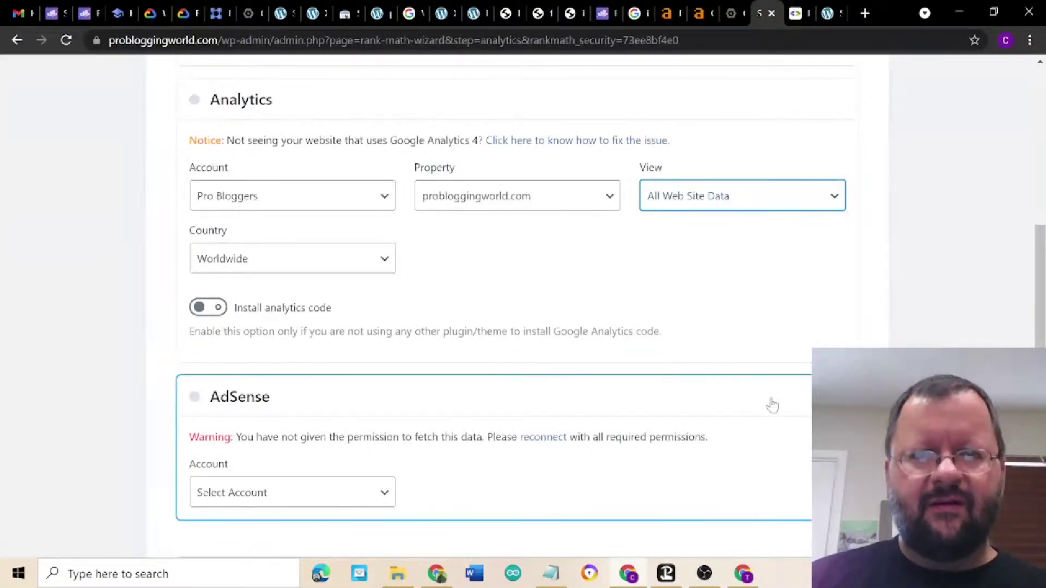
pyautogui.scroll(-2, 526, 305)
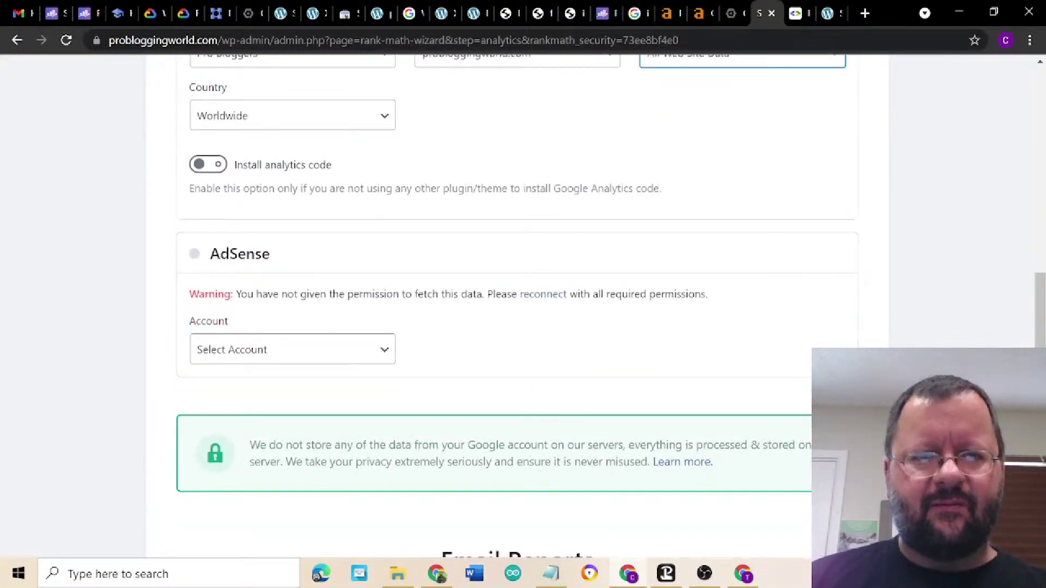
pyautogui.scroll(-2, 564, 457)
pyautogui.scroll(-3, 564, 457)
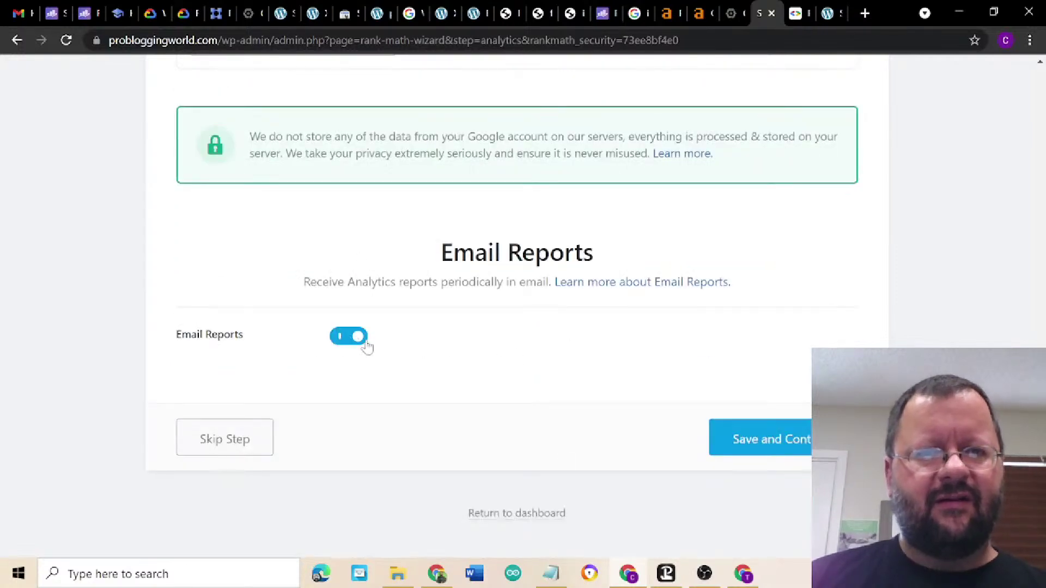
pyautogui.click(761, 440)
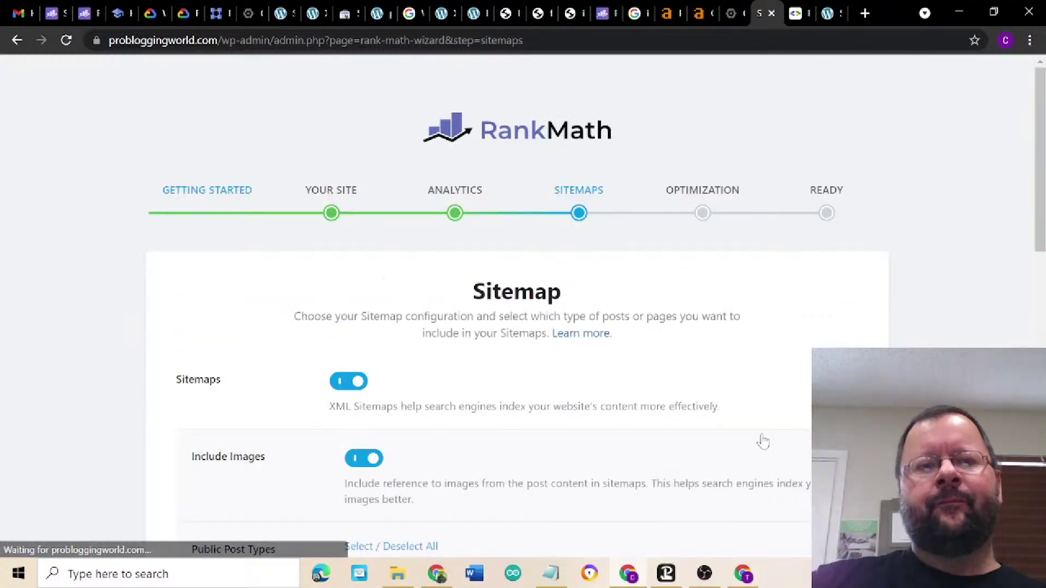
# - Save the sitemap settings with News and Video Sitemaps left off
pyautogui.scroll(-2, 763, 441)
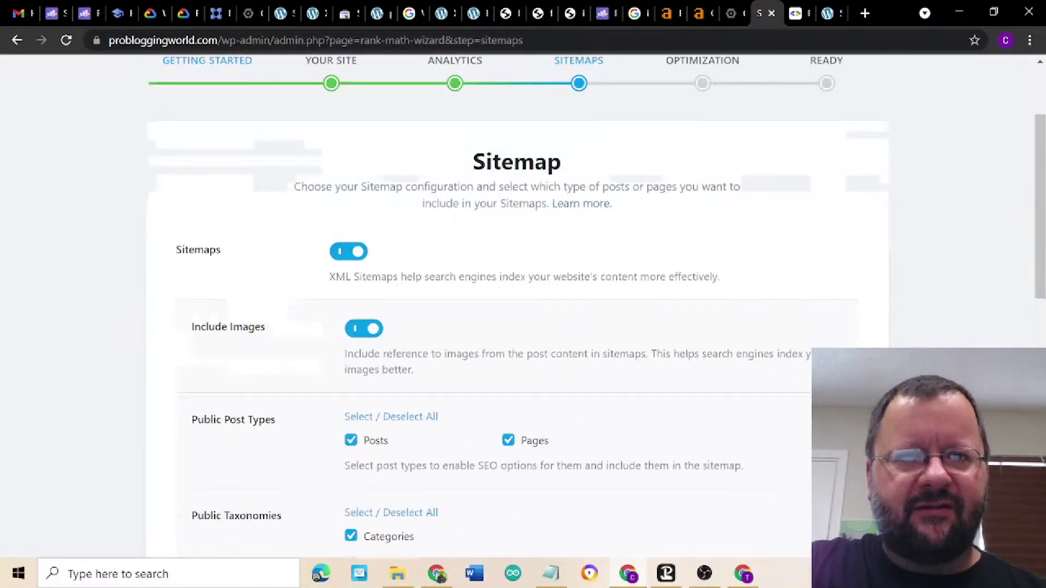
pyautogui.scroll(-3, 794, 344)
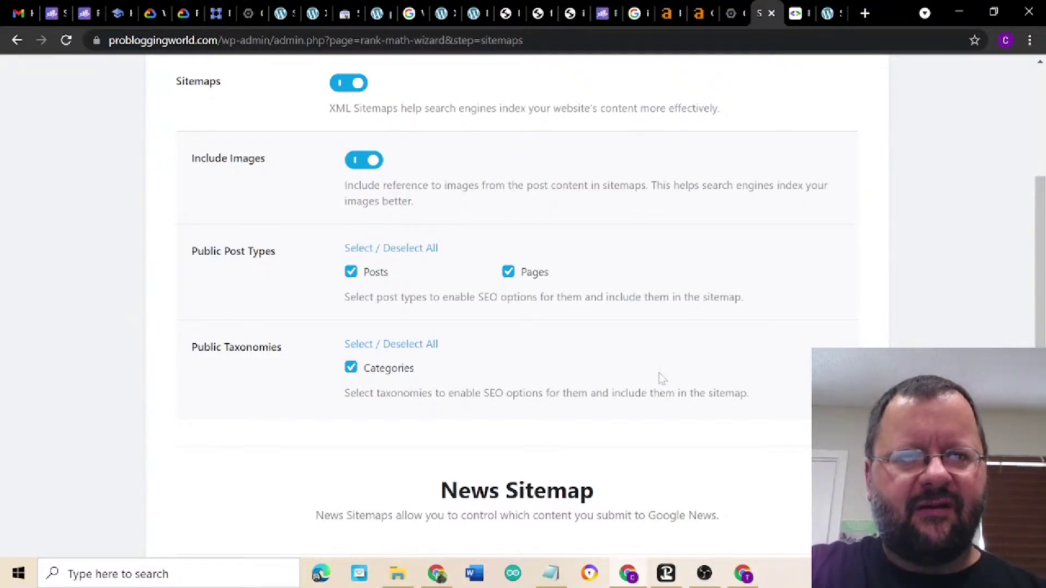
pyautogui.scroll(-3, 670, 381)
pyautogui.scroll(-3, 671, 383)
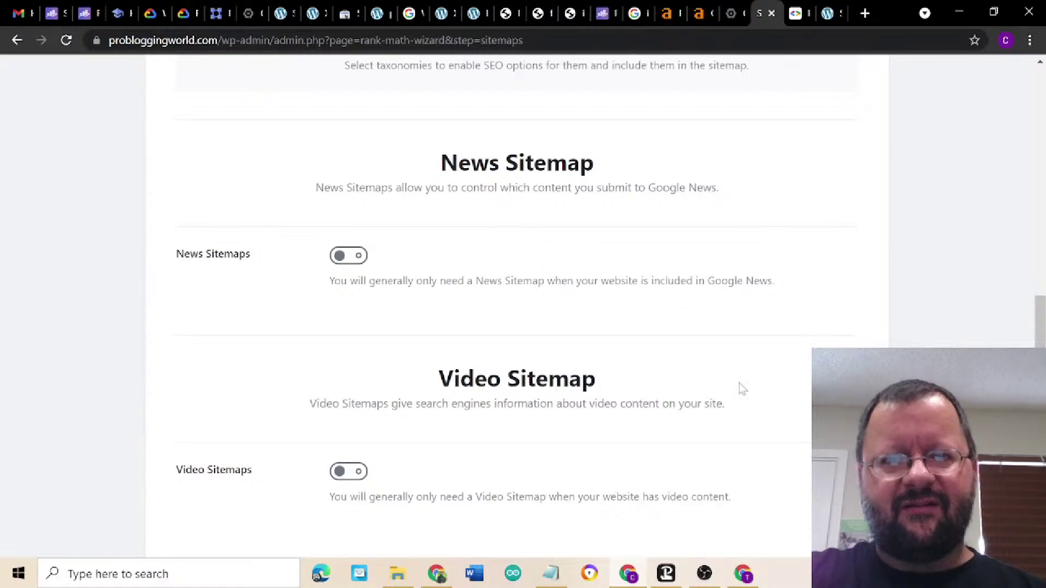
pyautogui.scroll(-2, 740, 387)
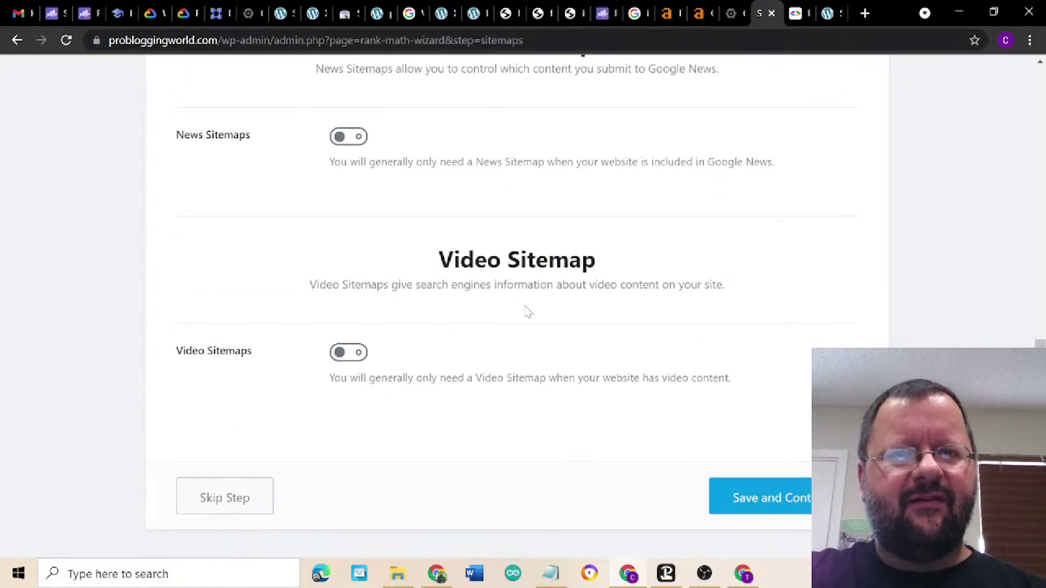
pyautogui.scroll(-1, 791, 381)
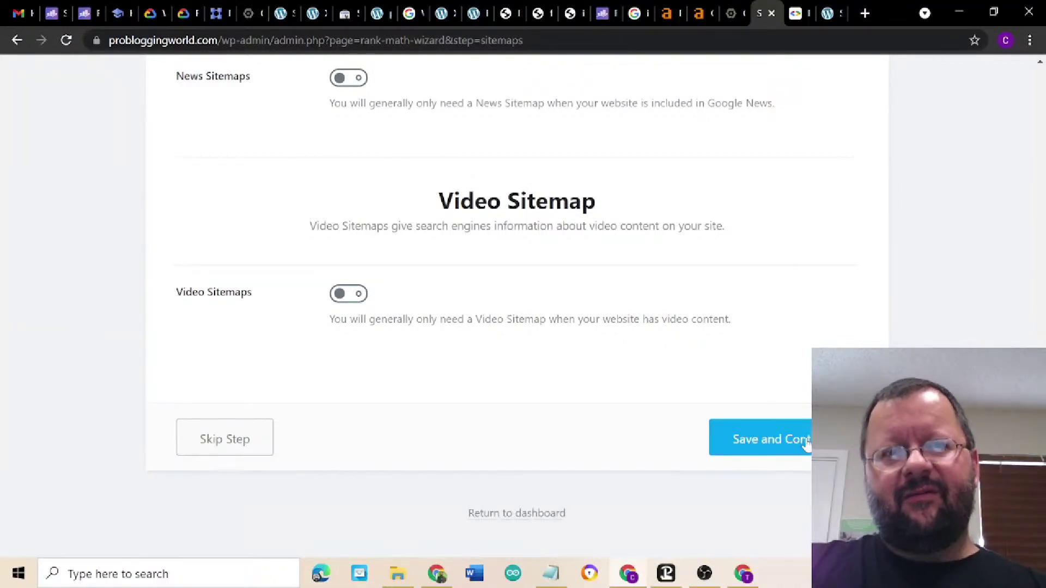
pyautogui.click(781, 445)
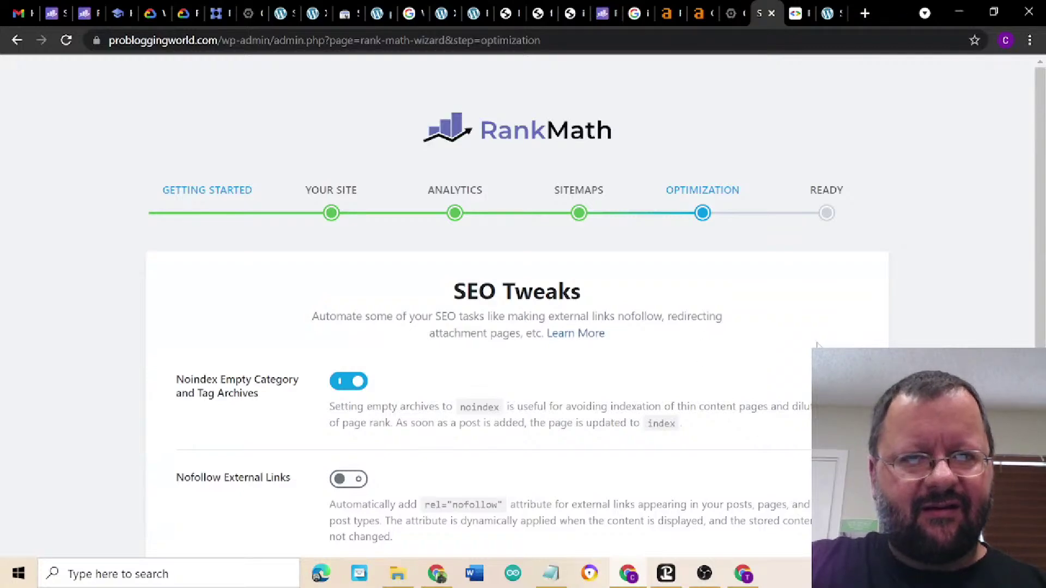
# - Save SEO Tweaks with Noindex Empty Archives and Open External Links in New Tab on
pyautogui.scroll(-3, 818, 345)
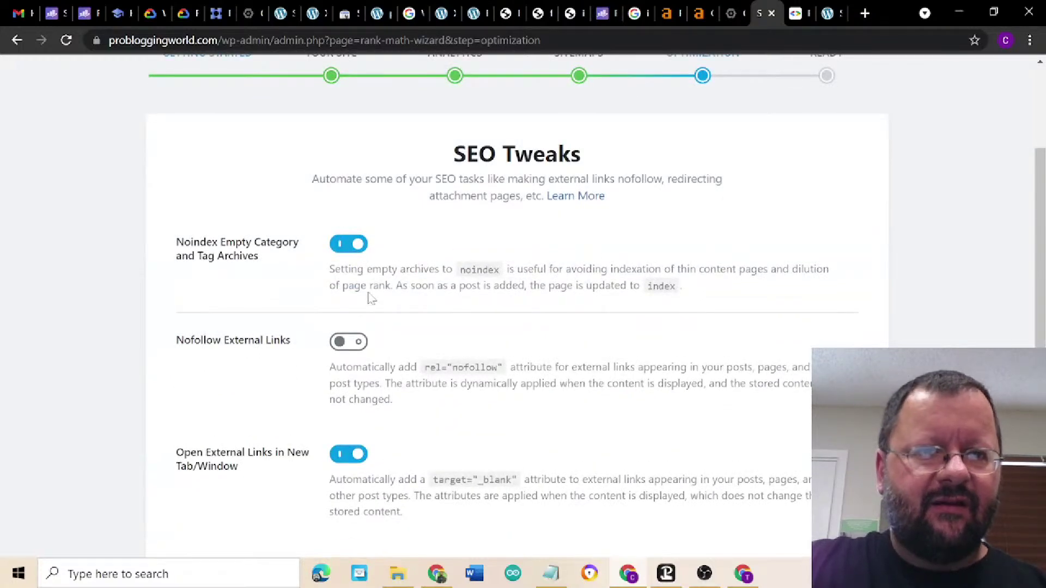
pyautogui.scroll(-3, 568, 412)
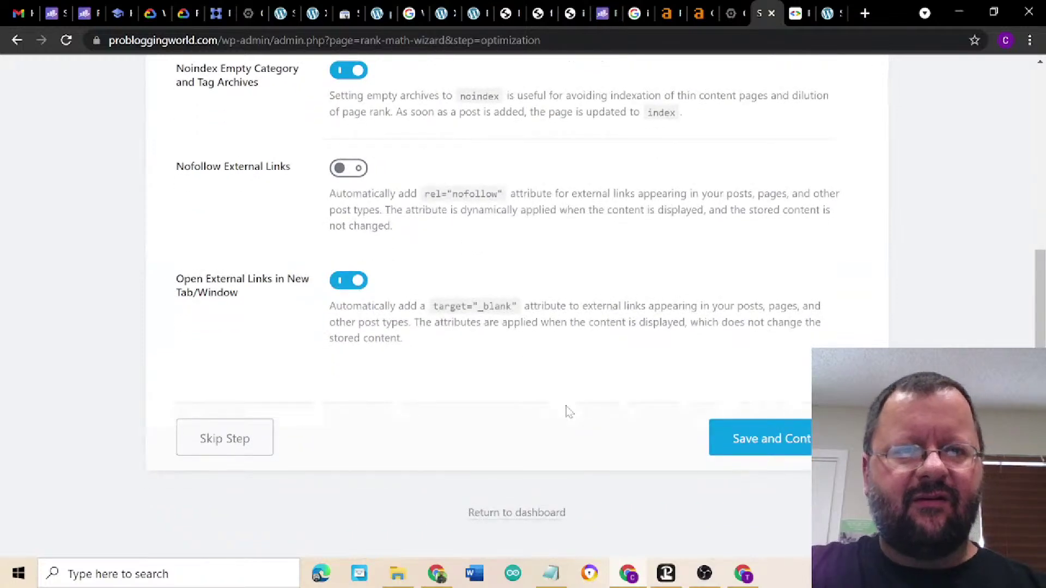
pyautogui.scroll(1, 644, 373)
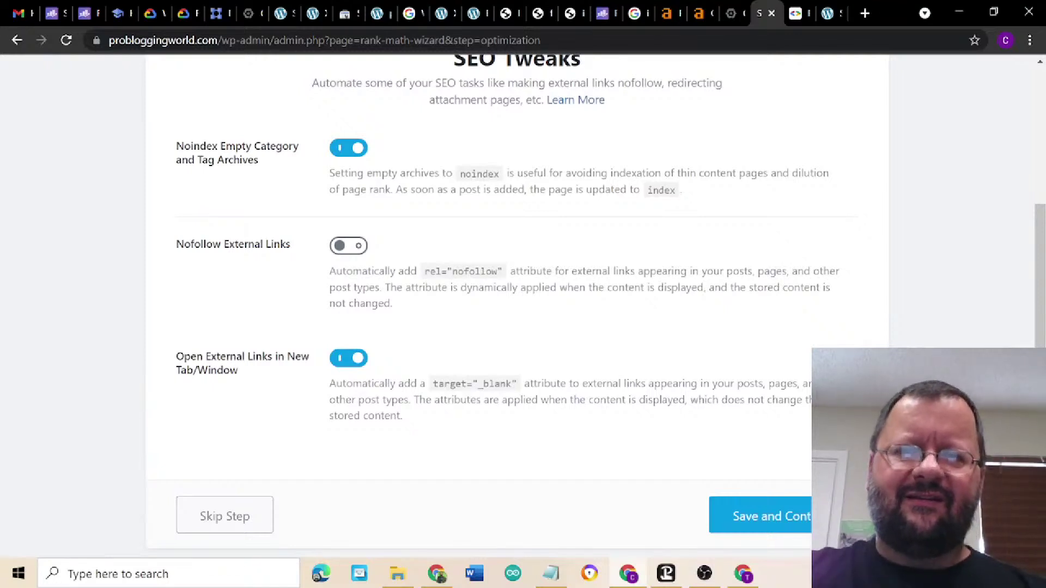
pyautogui.scroll(-1, 787, 424)
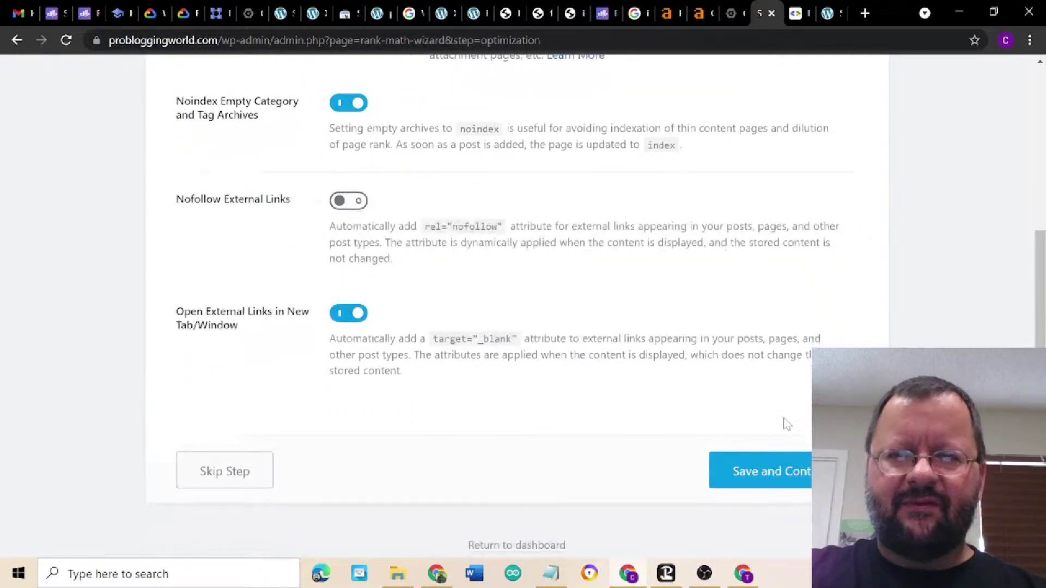
pyautogui.click(786, 477)
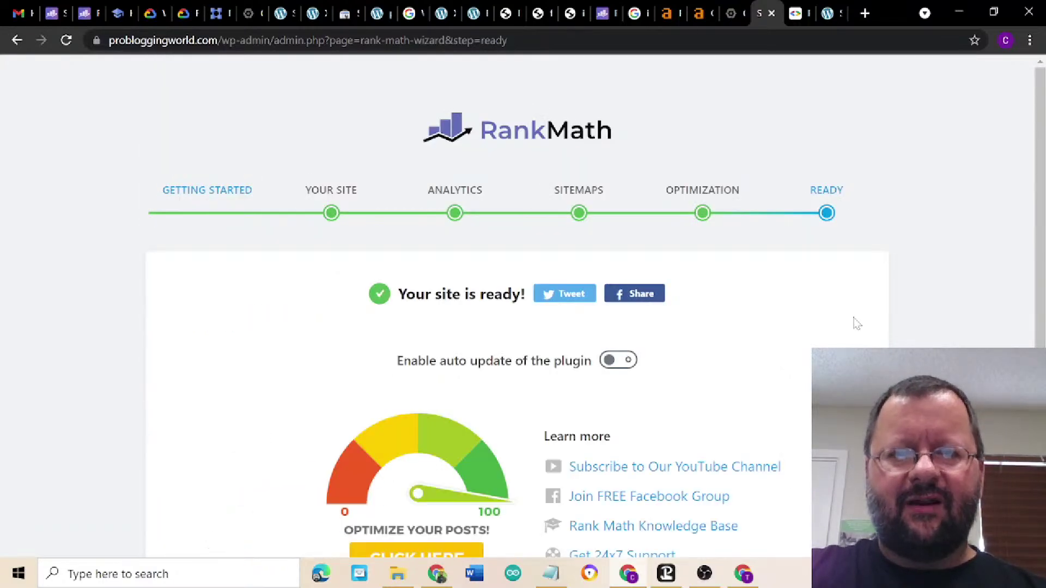
# - Enable Rank Math plugin auto-update, then pass the Role Manager step with it left off
pyautogui.scroll(-2, 858, 323)
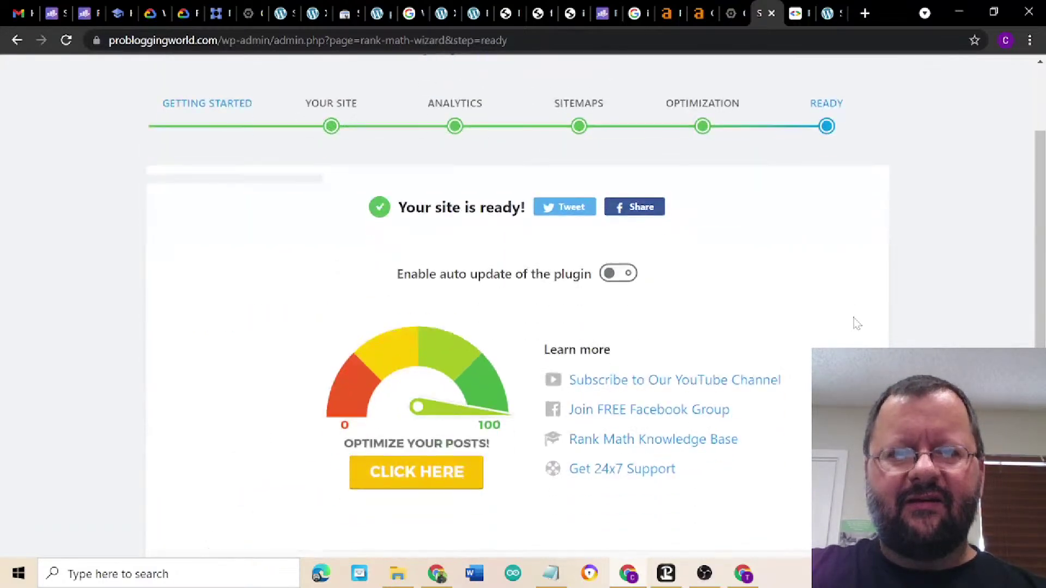
pyautogui.click(626, 286)
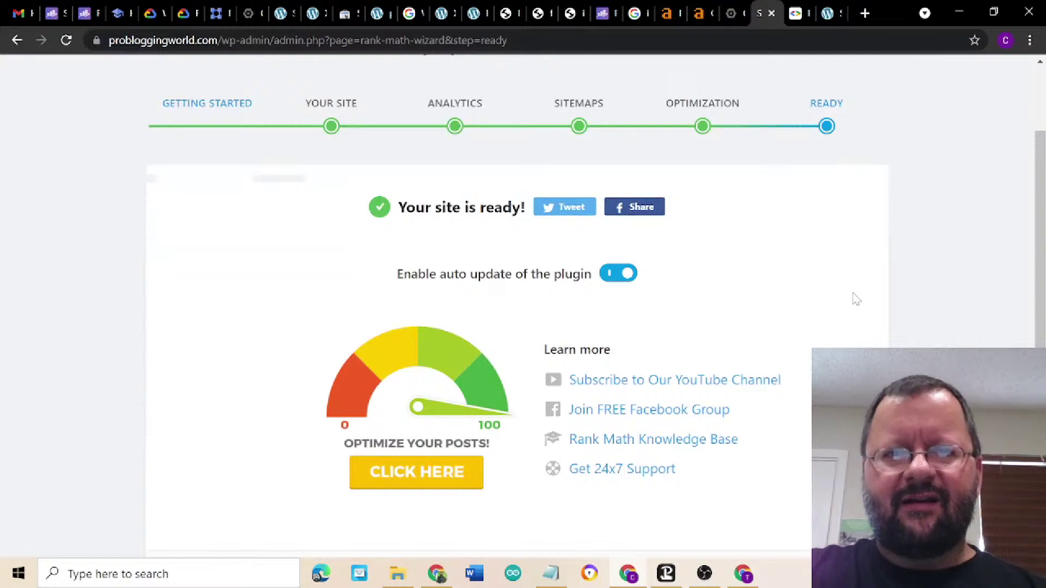
pyautogui.scroll(-1, 857, 299)
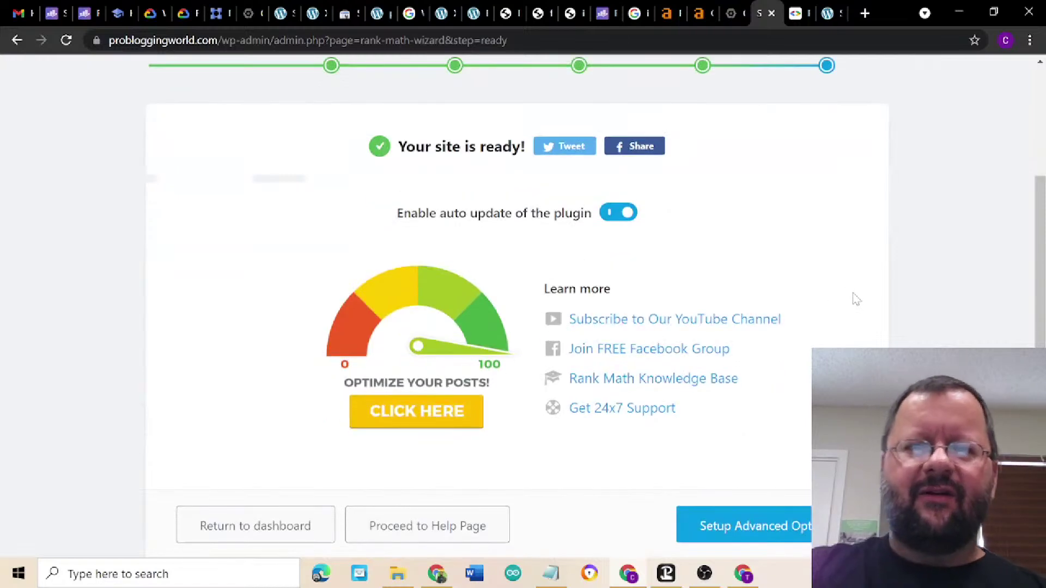
pyautogui.click(783, 537)
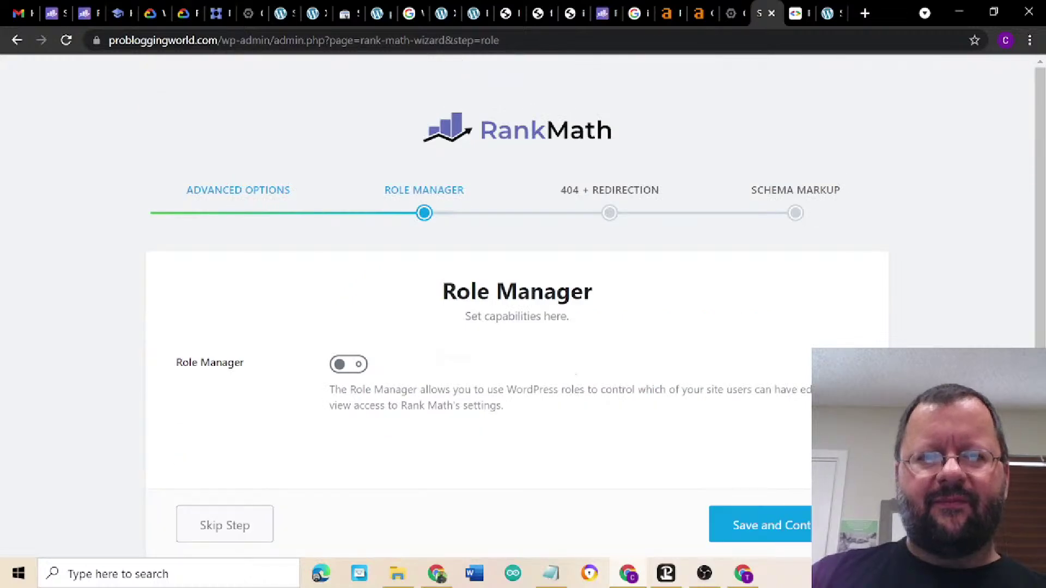
pyautogui.scroll(-1, 522, 339)
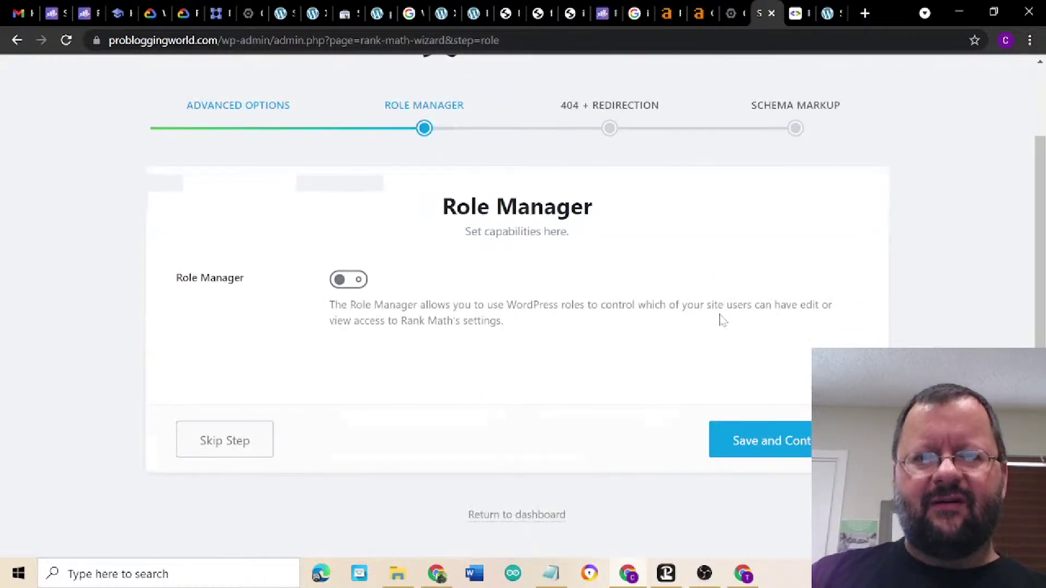
pyautogui.click(805, 445)
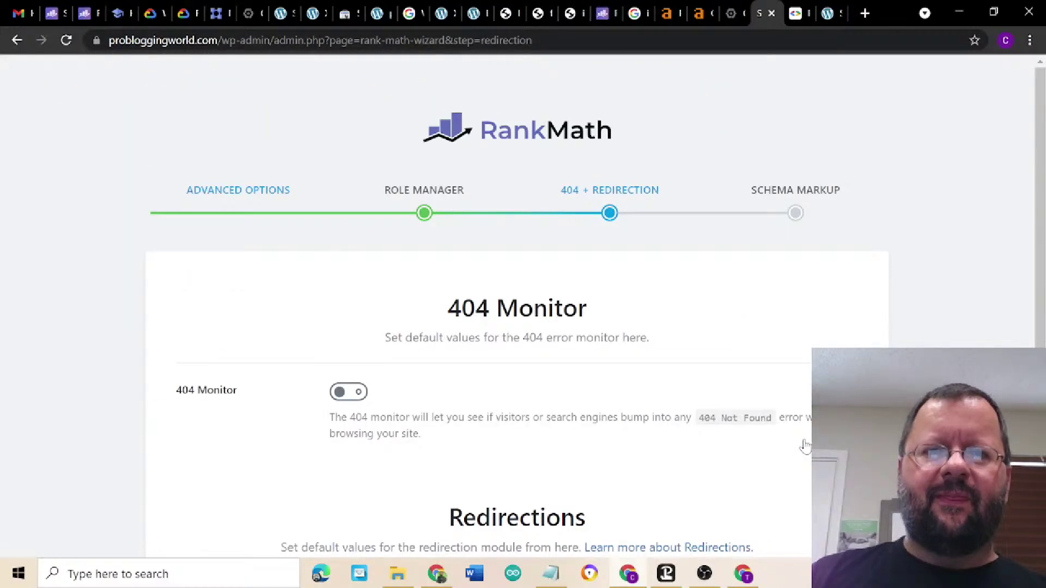
# - Switch on both 404 Monitor and Redirections and save the step
pyautogui.scroll(-3, 385, 198)
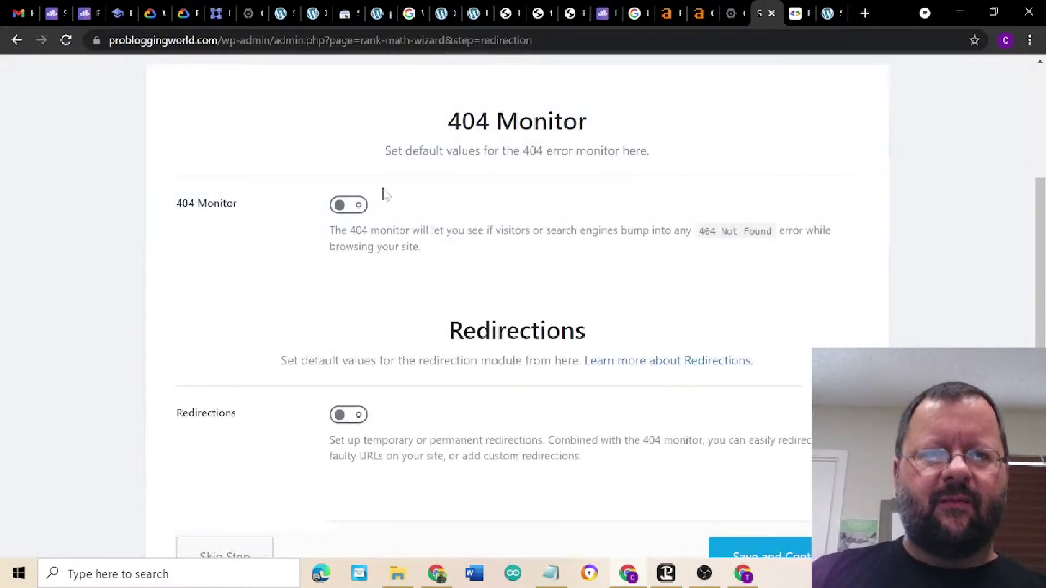
pyautogui.click(361, 207)
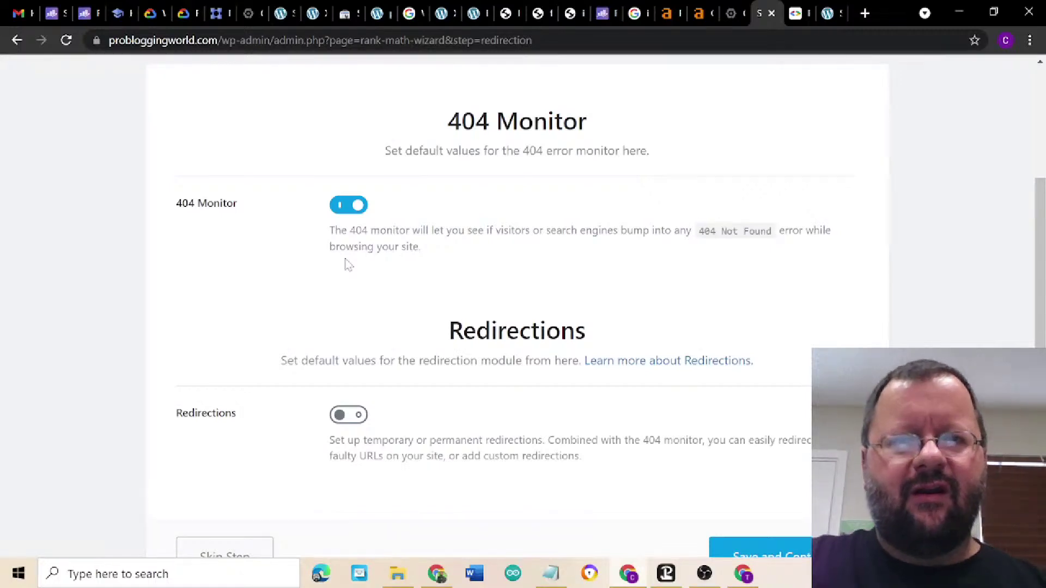
pyautogui.click(357, 417)
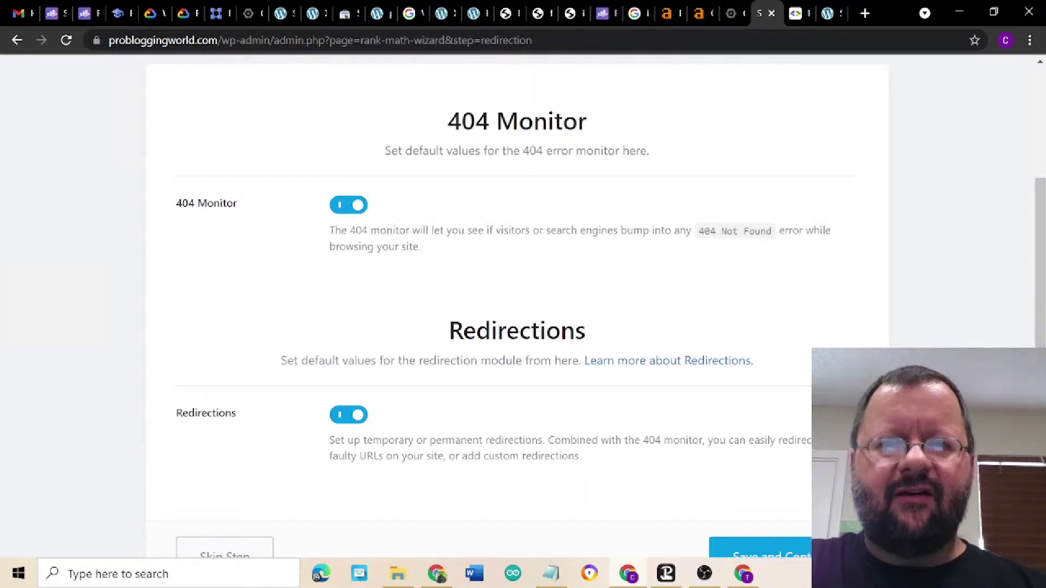
pyautogui.scroll(-2, 517, 305)
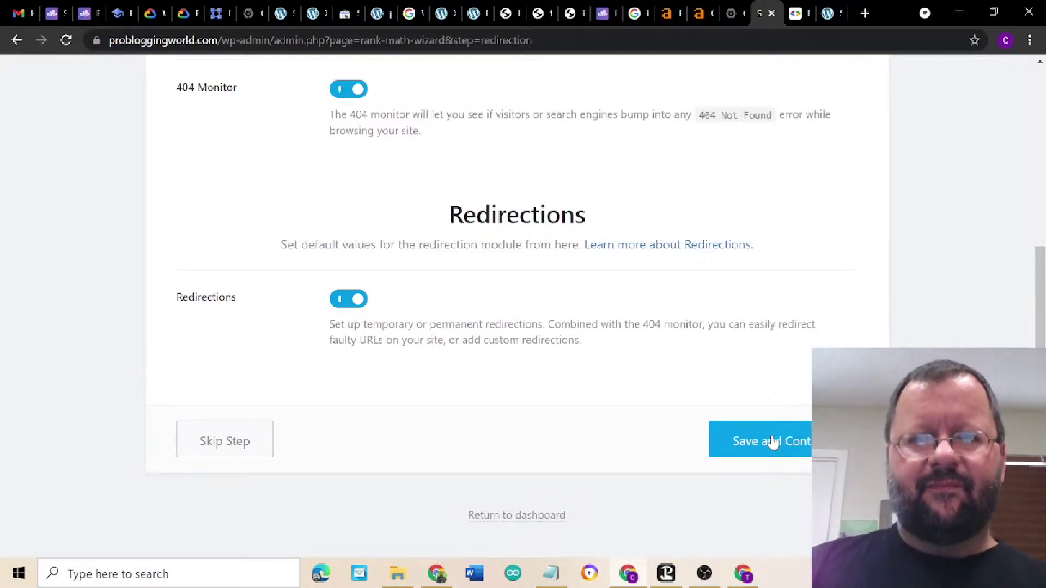
pyautogui.click(772, 442)
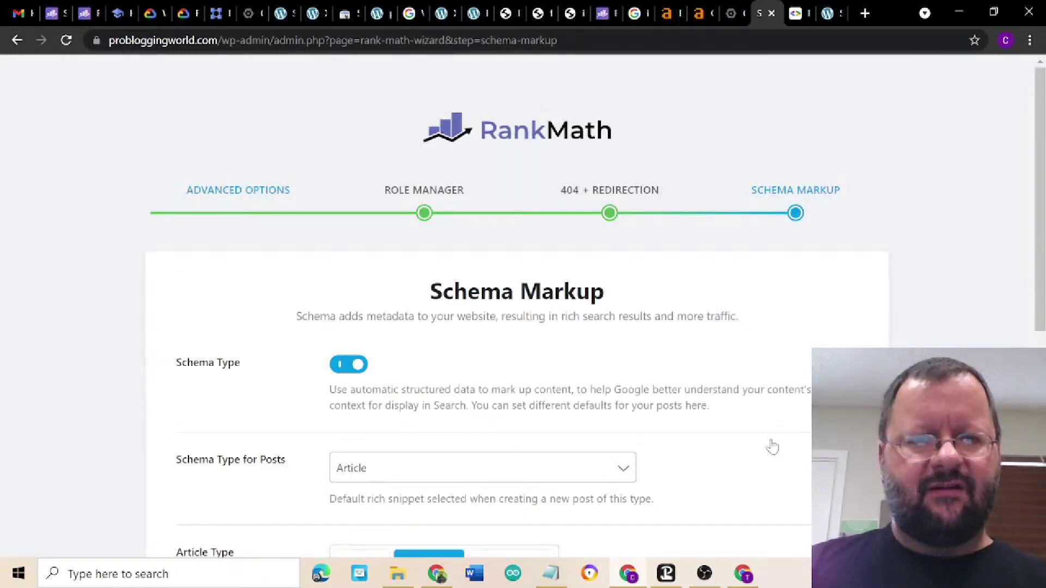
# - Keep the schema defaults of Blog Post for posts and Article for pages, and save
pyautogui.scroll(-3, 772, 446)
pyautogui.scroll(-2, 773, 447)
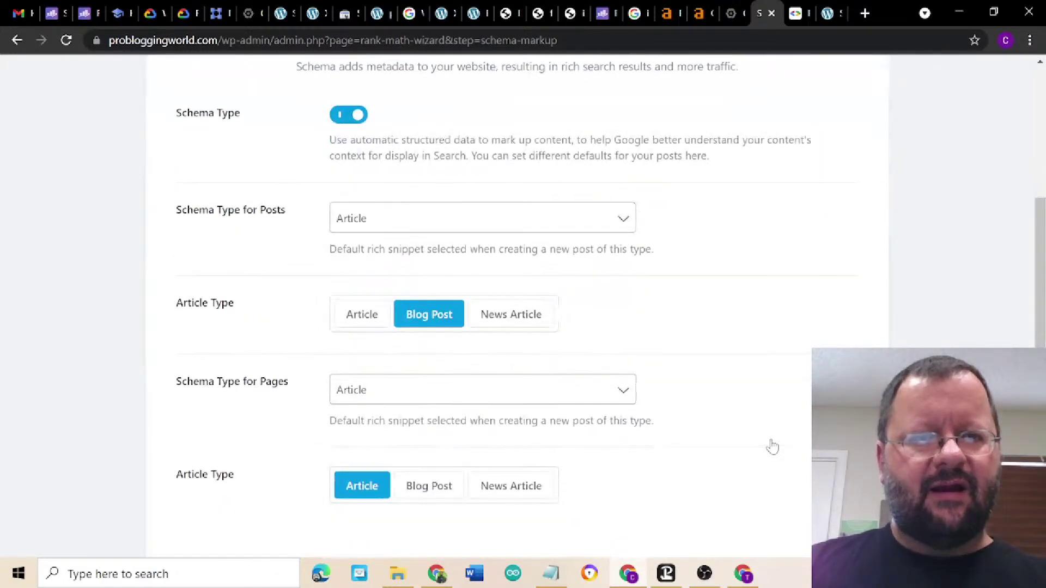
pyautogui.scroll(-2, 773, 447)
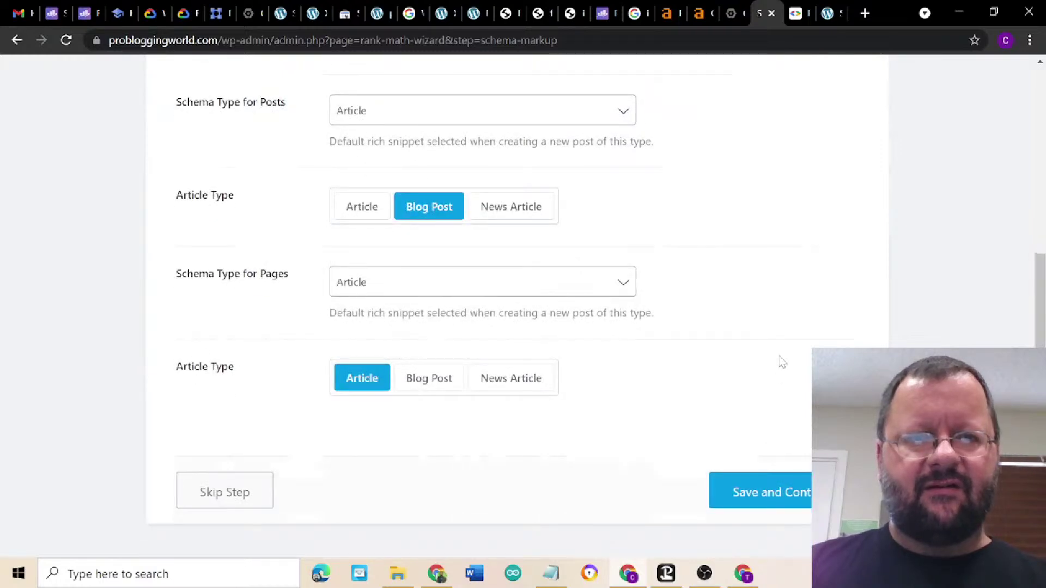
pyautogui.scroll(2, 783, 363)
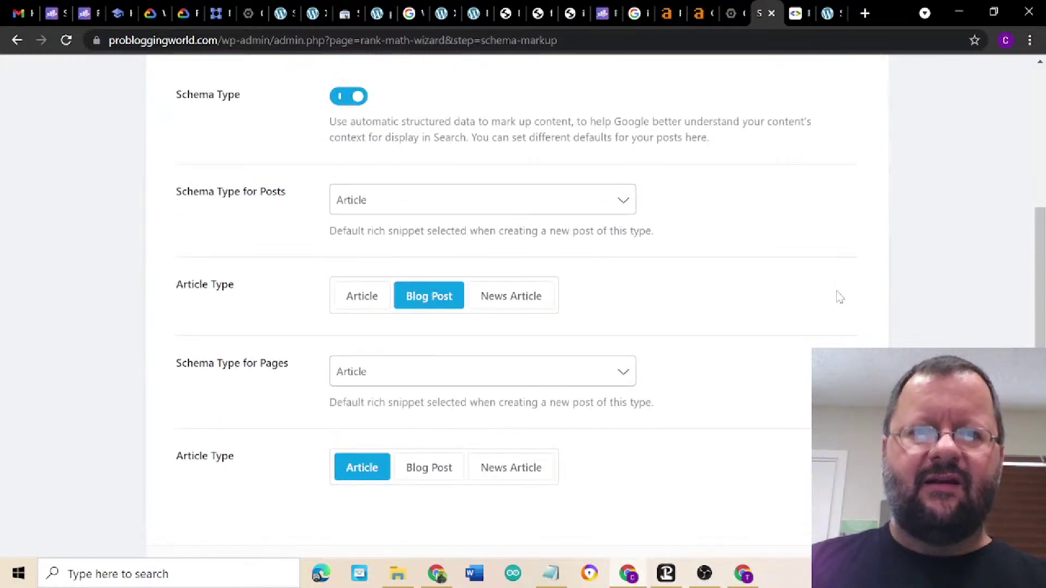
pyautogui.scroll(-1, 813, 253)
pyautogui.scroll(-2, 814, 253)
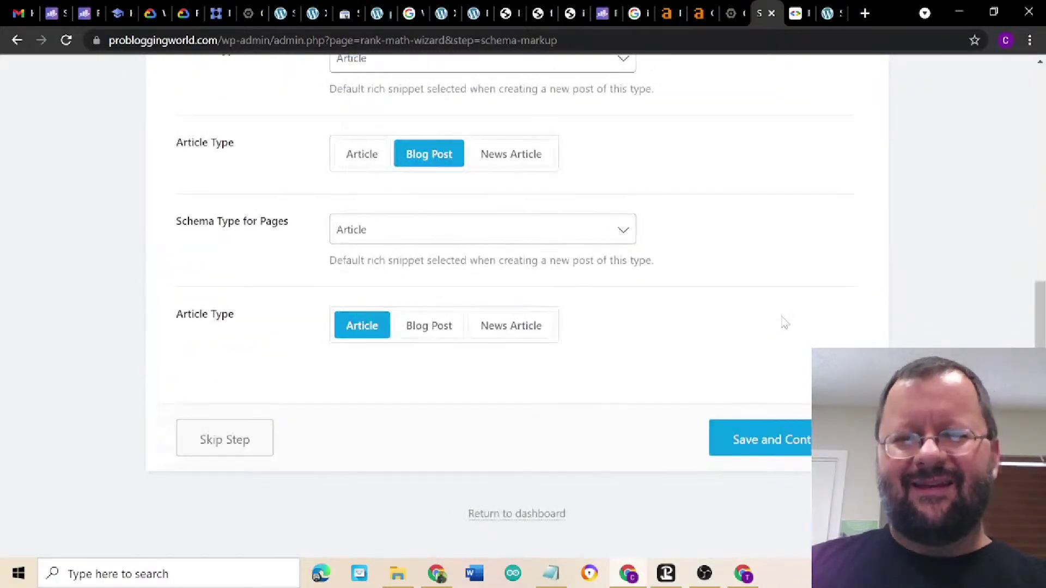
pyautogui.click(777, 450)
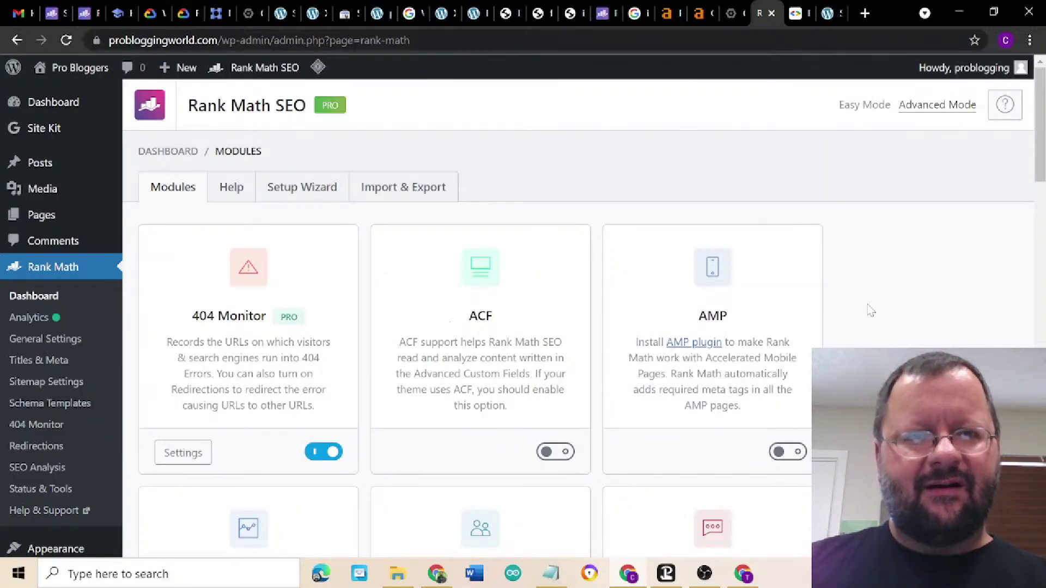
# - Enable the AMP module and look over the other Rank Math modules
pyautogui.scroll(-3, 871, 311)
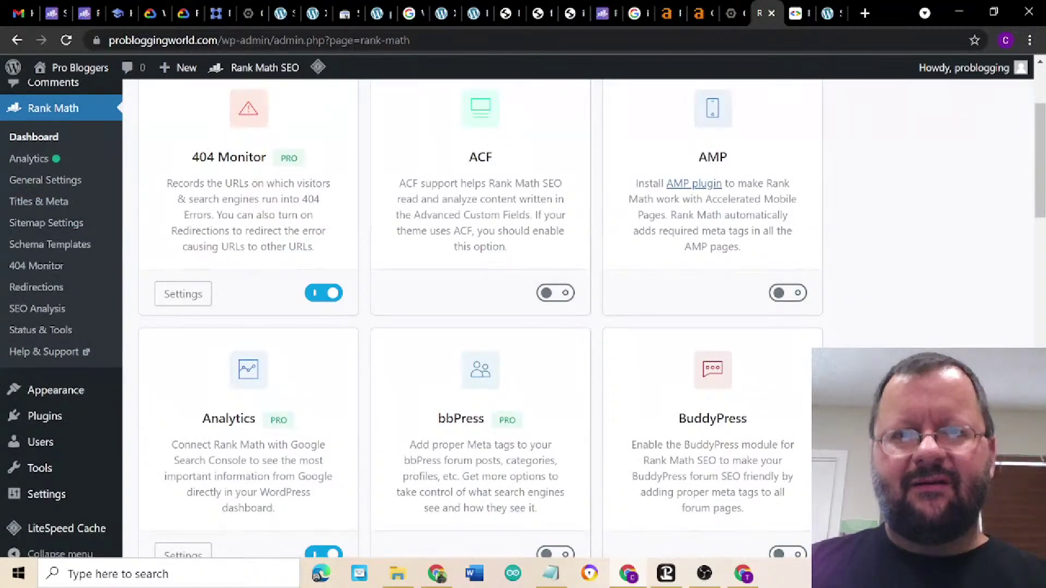
pyautogui.click(788, 293)
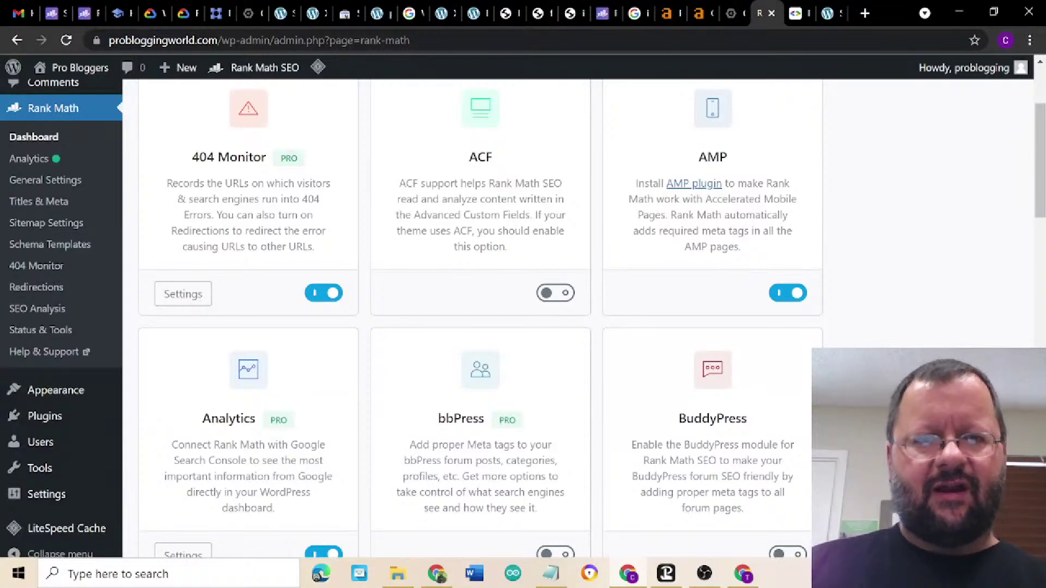
pyautogui.scroll(-8, 523, 316)
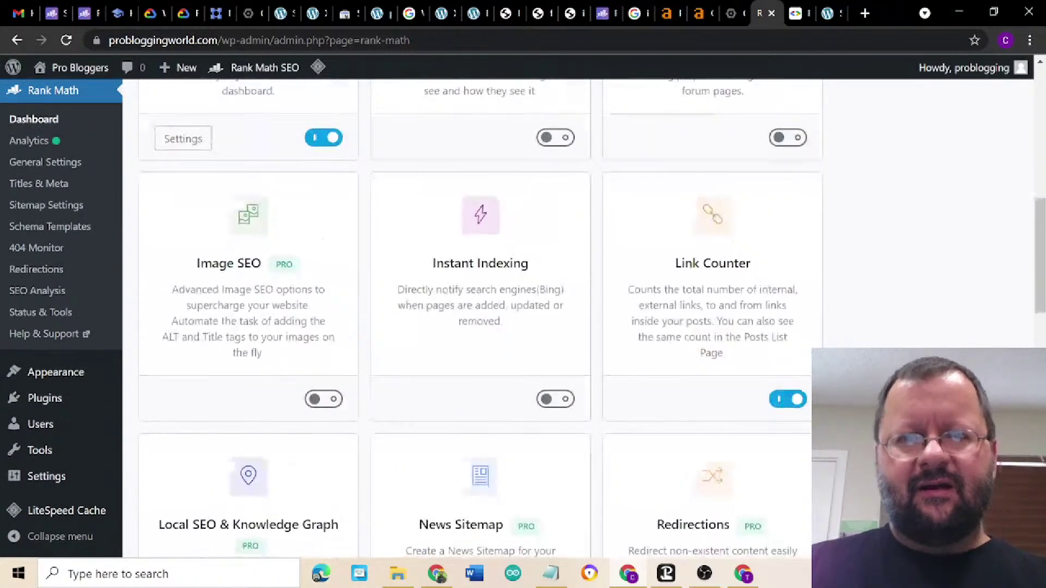
pyautogui.scroll(-7, 523, 316)
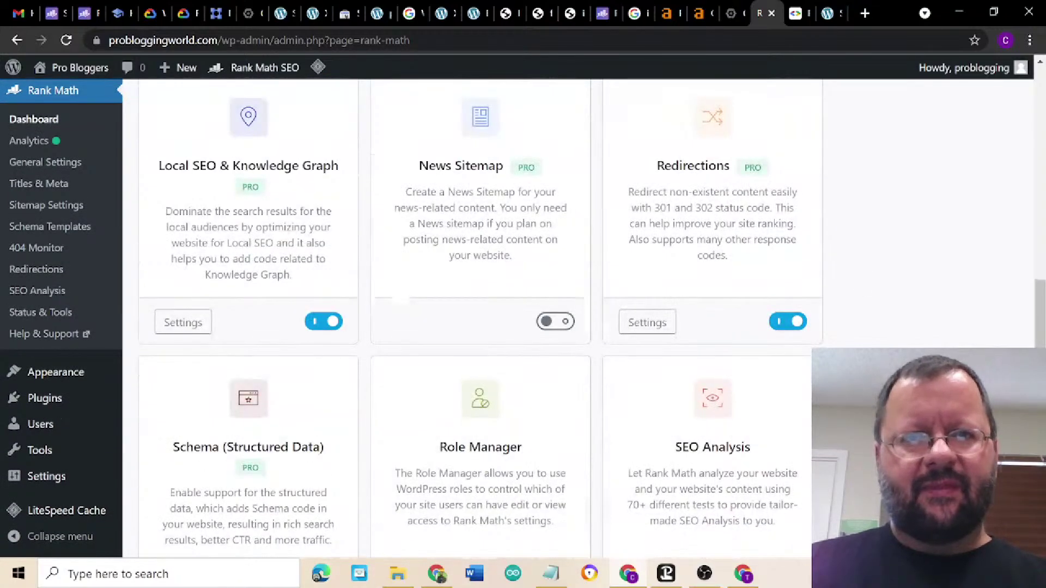
pyautogui.scroll(3, 523, 316)
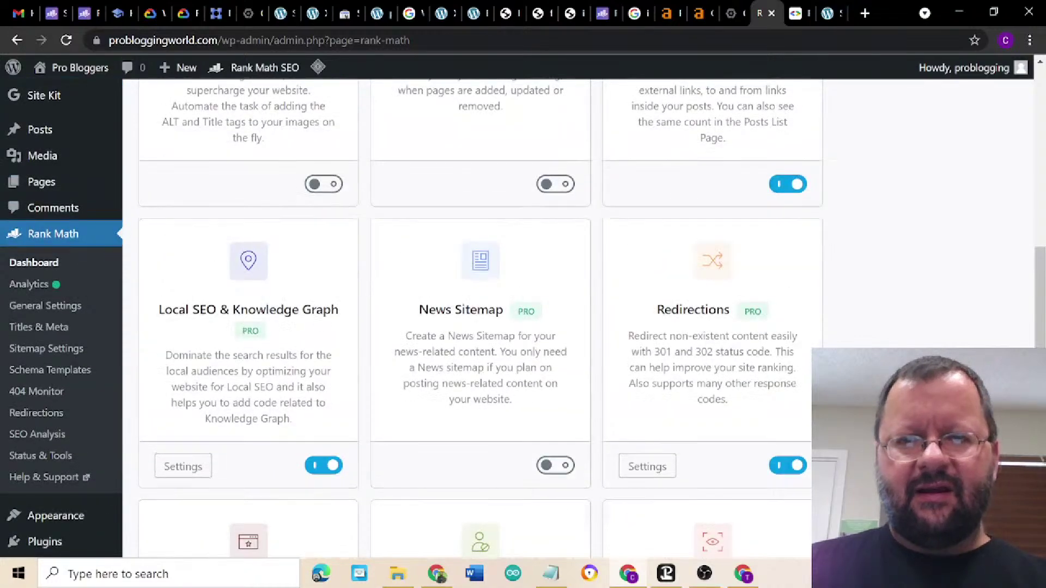
pyautogui.scroll(7, 523, 316)
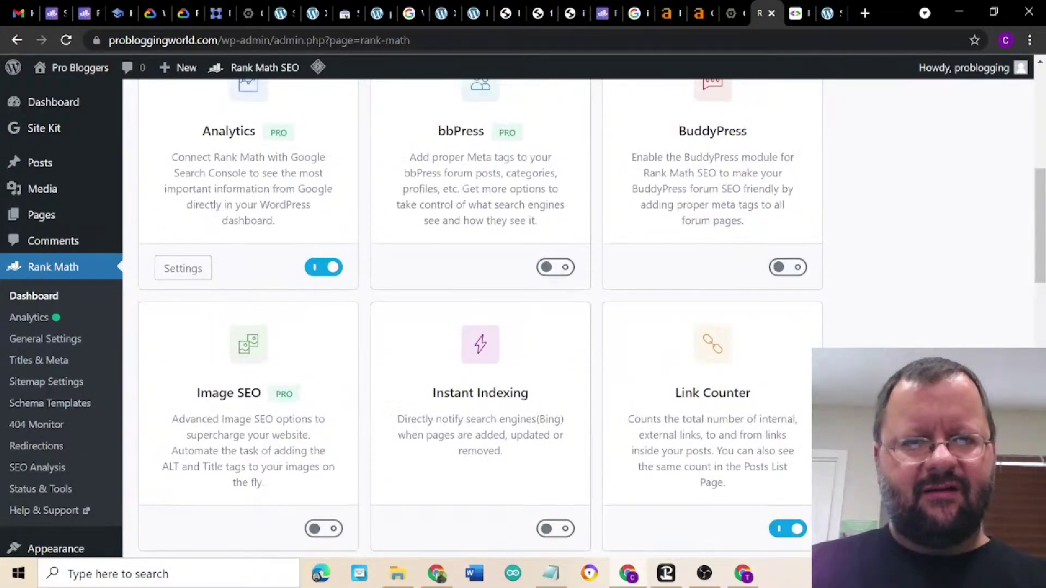
pyautogui.scroll(9, 523, 316)
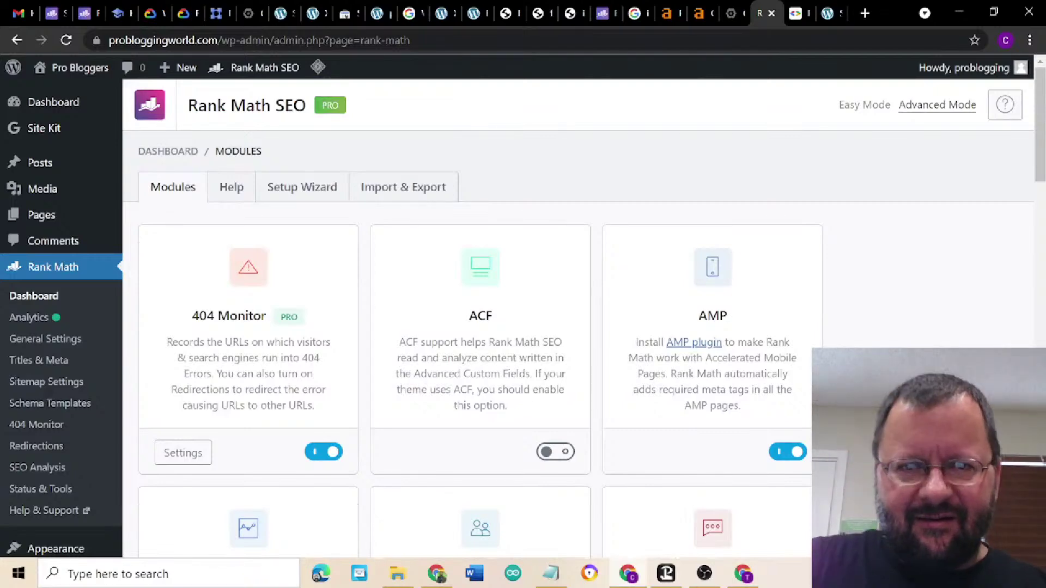
pyautogui.scroll(-3, 523, 316)
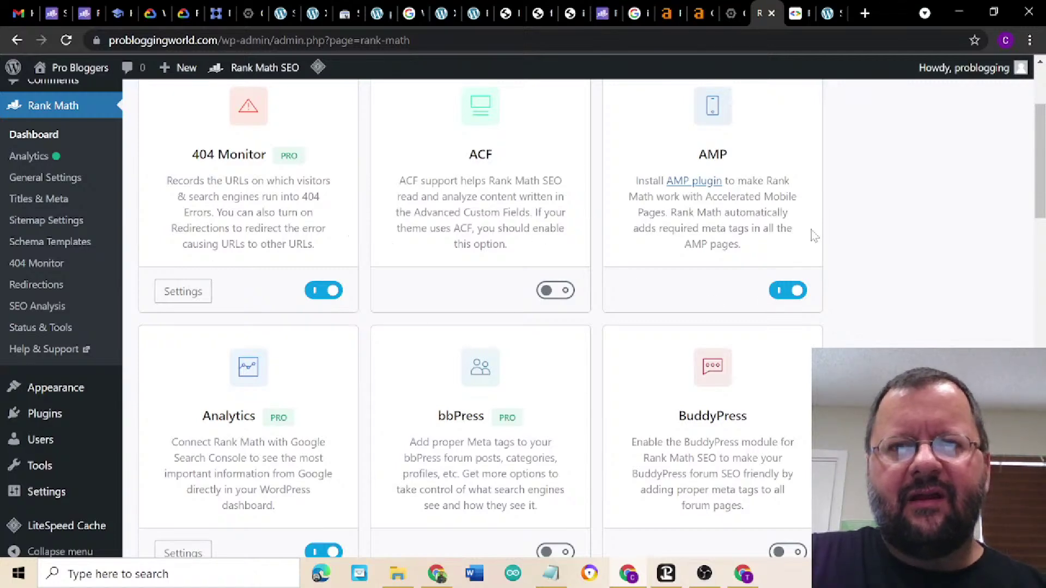
pyautogui.scroll(-1, 857, 334)
pyautogui.scroll(-4, 857, 338)
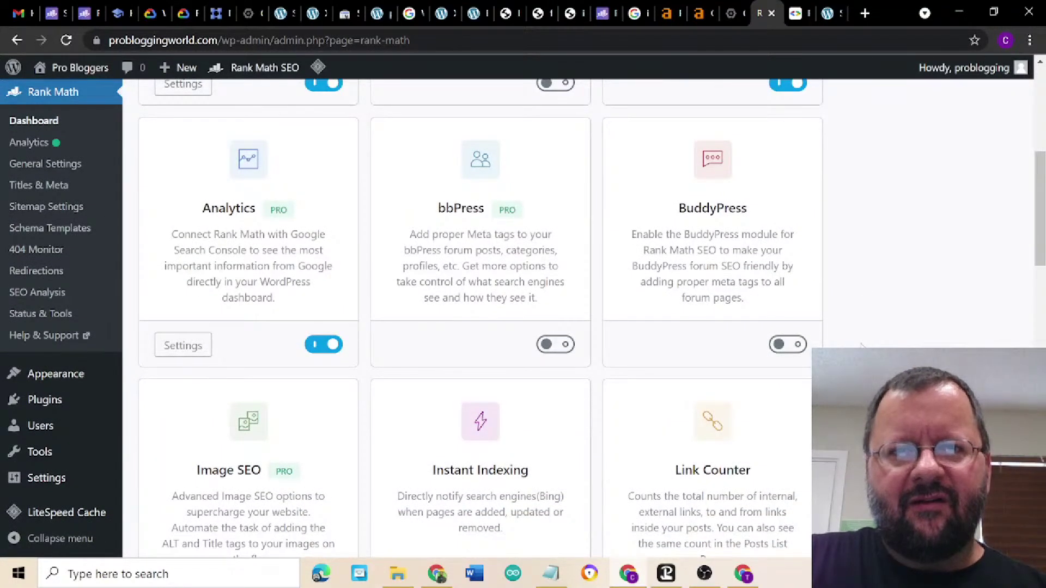
# - Turn on the Image SEO and Instant Indexing modules
pyautogui.scroll(-4, 860, 344)
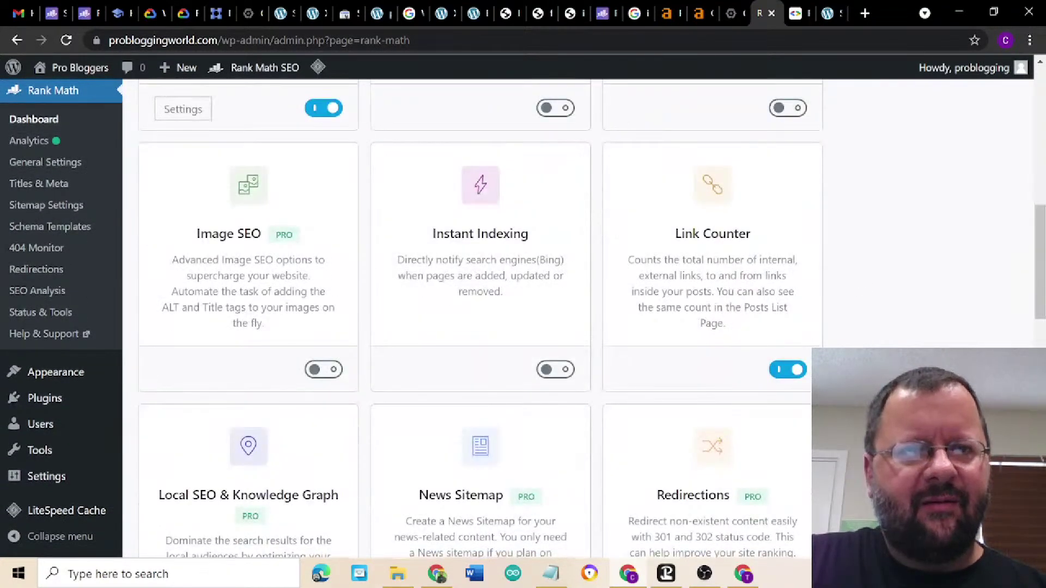
pyautogui.click(324, 371)
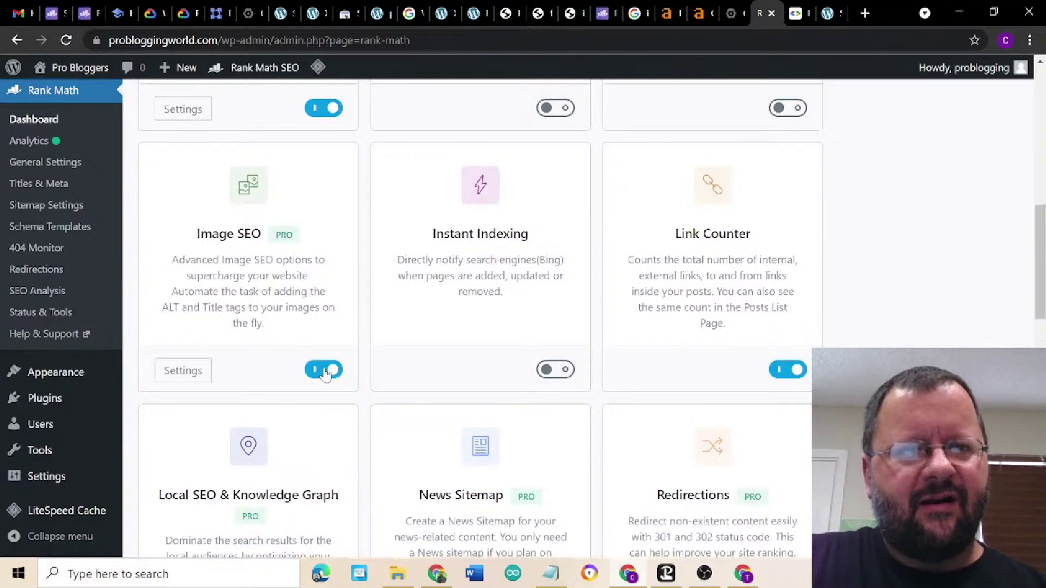
pyautogui.click(556, 370)
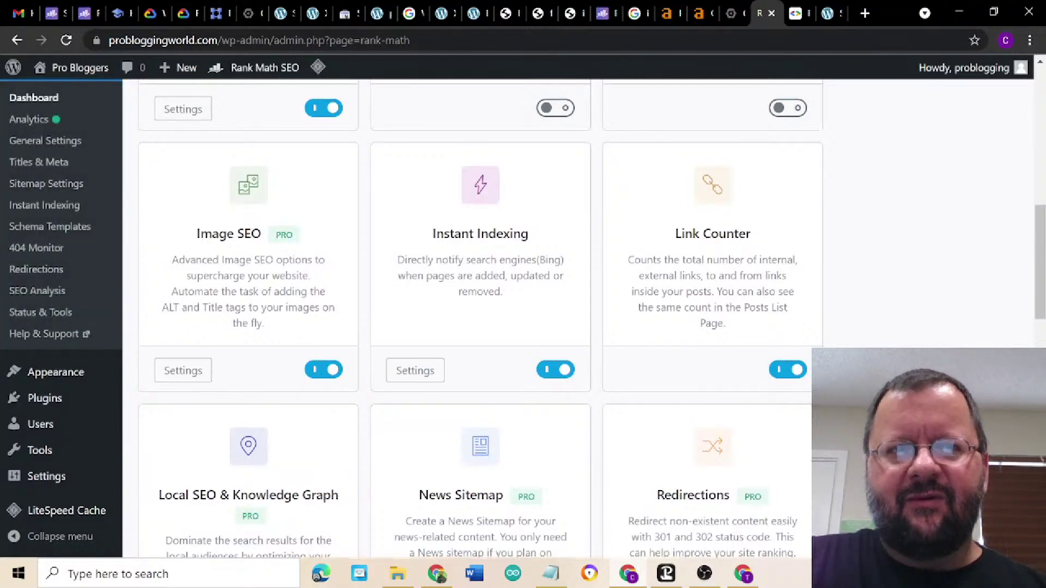
# - Review the remaining Rank Math modules, then go to the PageSpeed Insights results
pyautogui.scroll(-3, 479, 316)
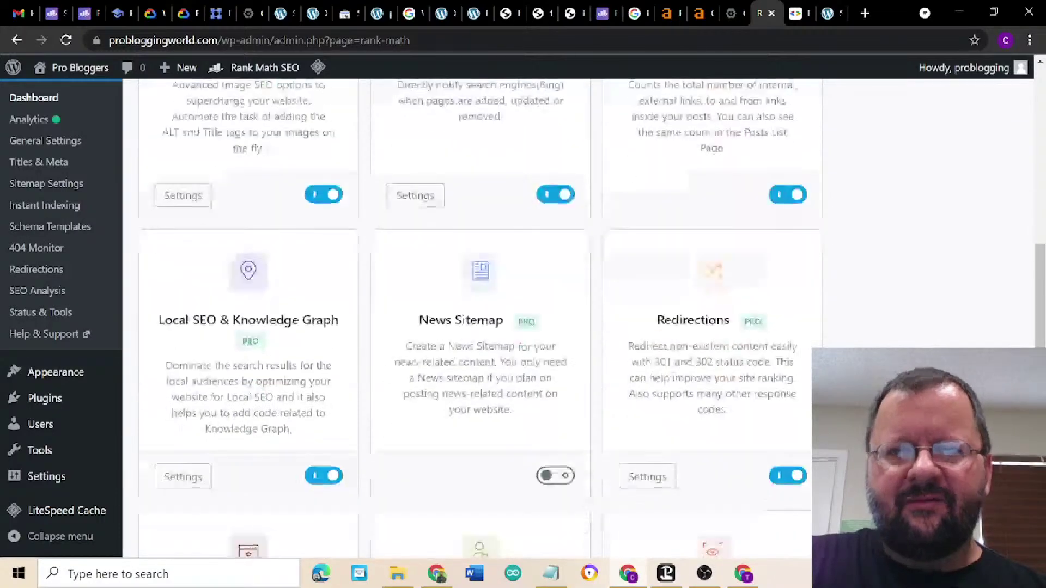
pyautogui.scroll(-2, 480, 316)
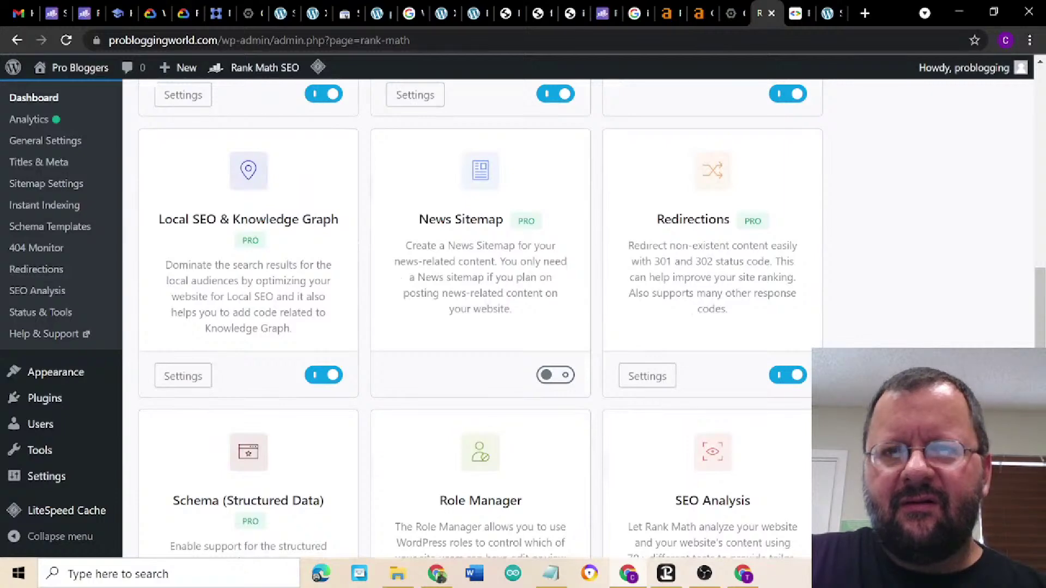
pyautogui.scroll(-3, 853, 314)
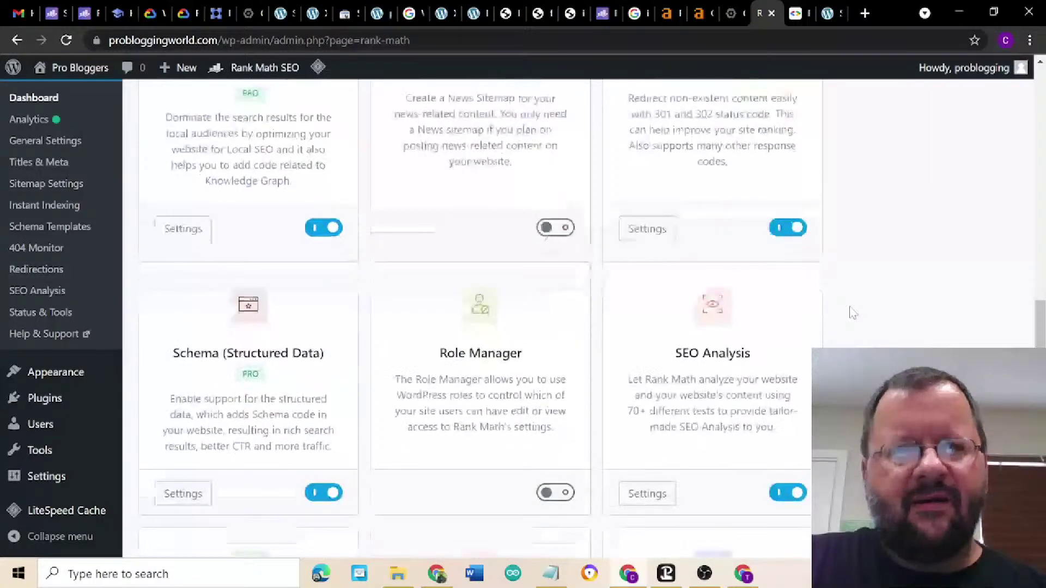
pyautogui.scroll(-2, 853, 313)
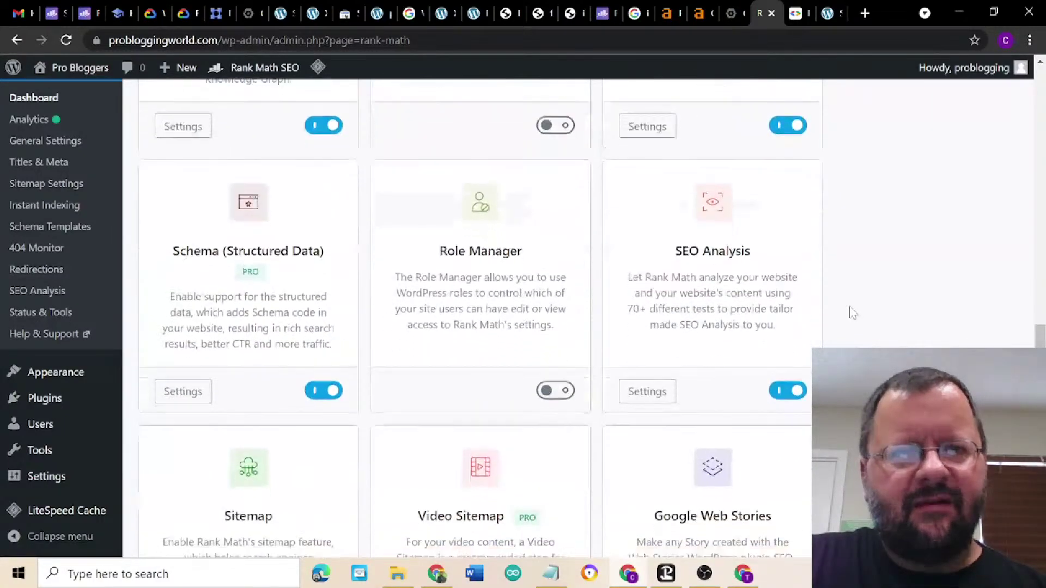
pyautogui.scroll(-2, 852, 313)
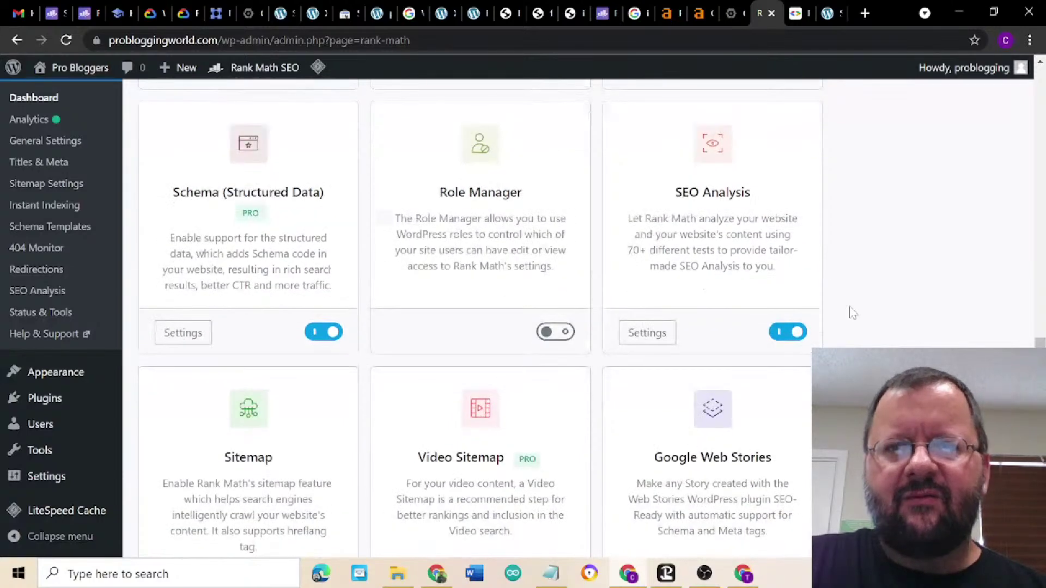
pyautogui.scroll(-2, 853, 314)
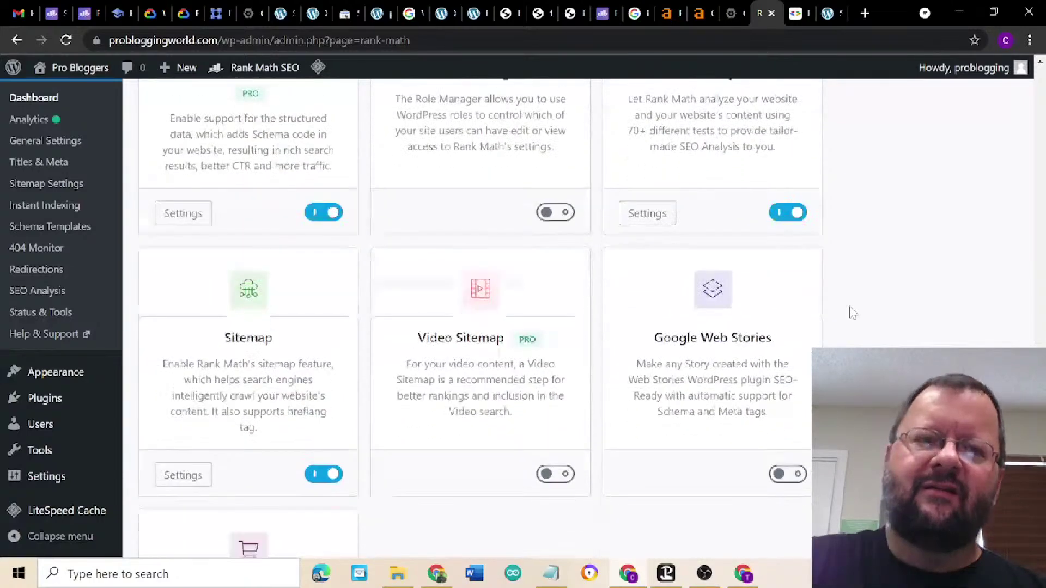
pyautogui.scroll(-2, 852, 313)
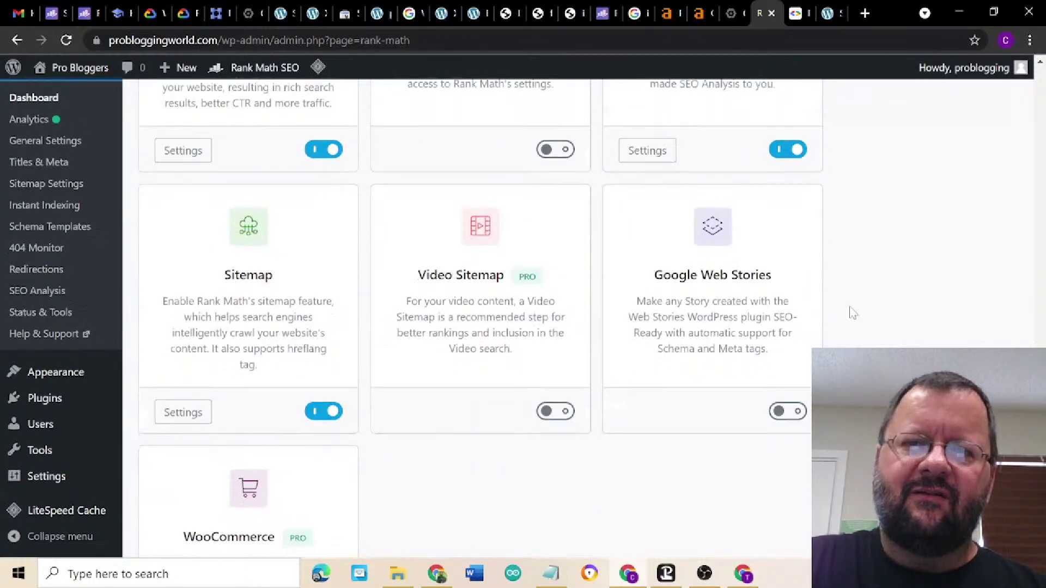
pyautogui.scroll(-3, 853, 313)
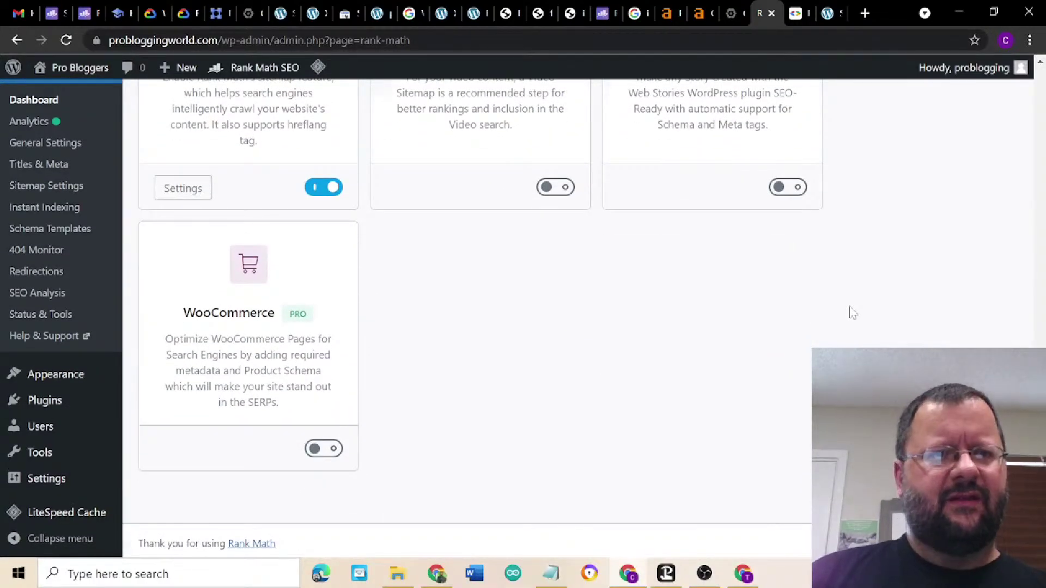
pyautogui.scroll(20, 853, 314)
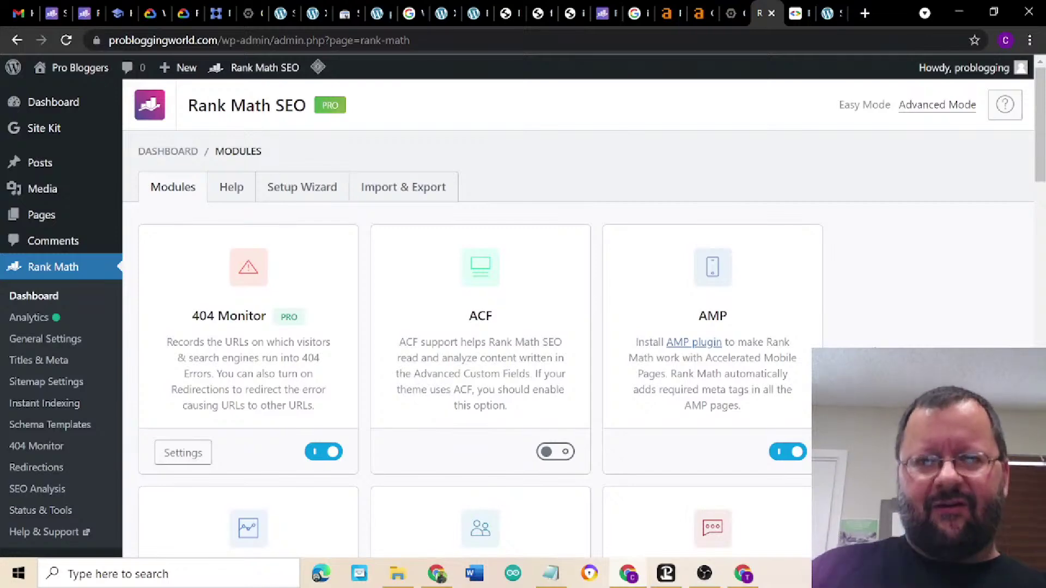
pyautogui.scroll(-6, 591, 319)
pyautogui.scroll(6, 591, 319)
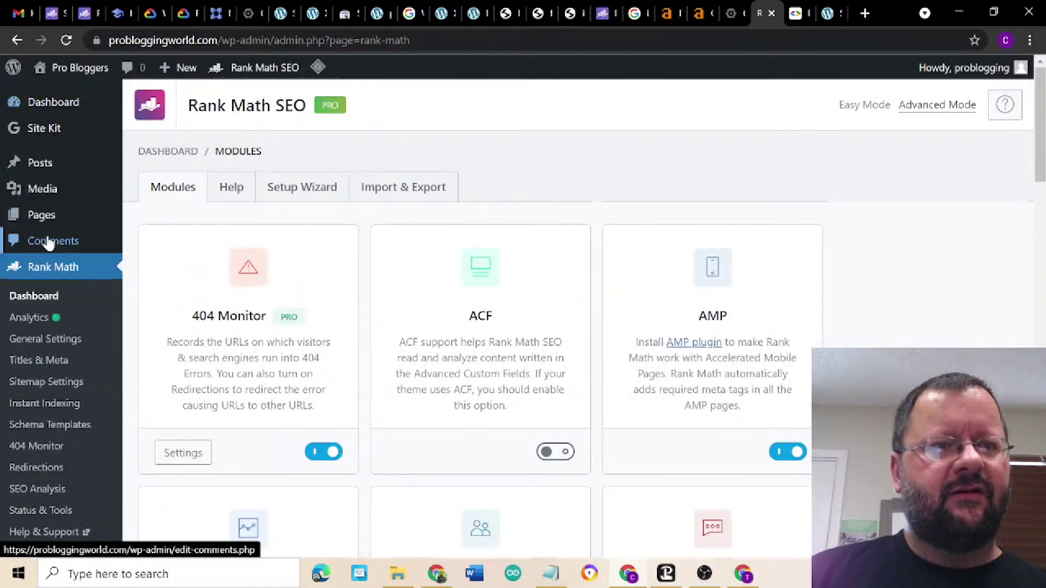
pyautogui.click(796, 17)
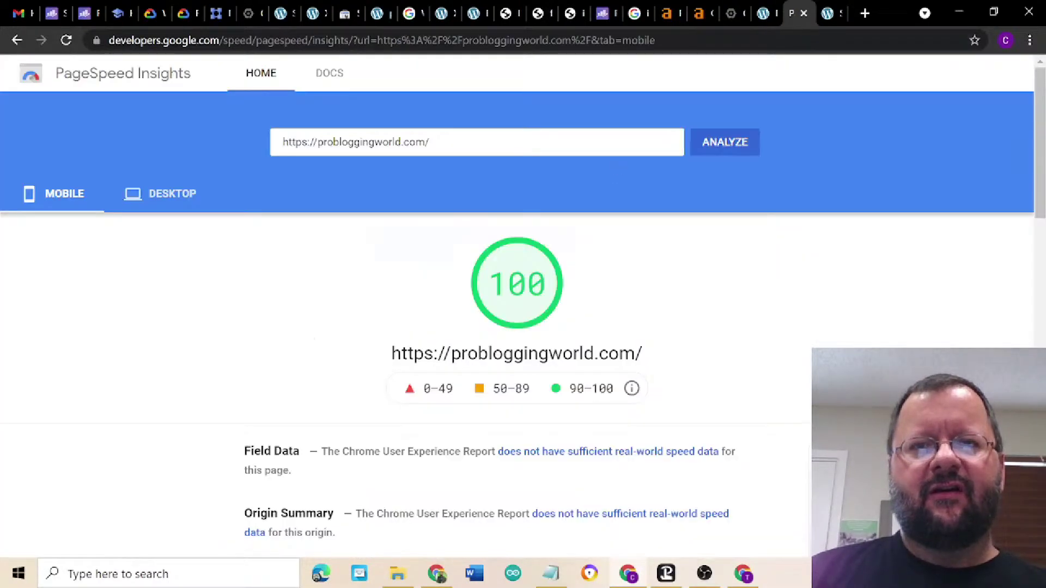
# - Re-analyse probloggingworld.com, compare desktop and mobile scores, and return to Rank Math modules
pyautogui.click(718, 148)
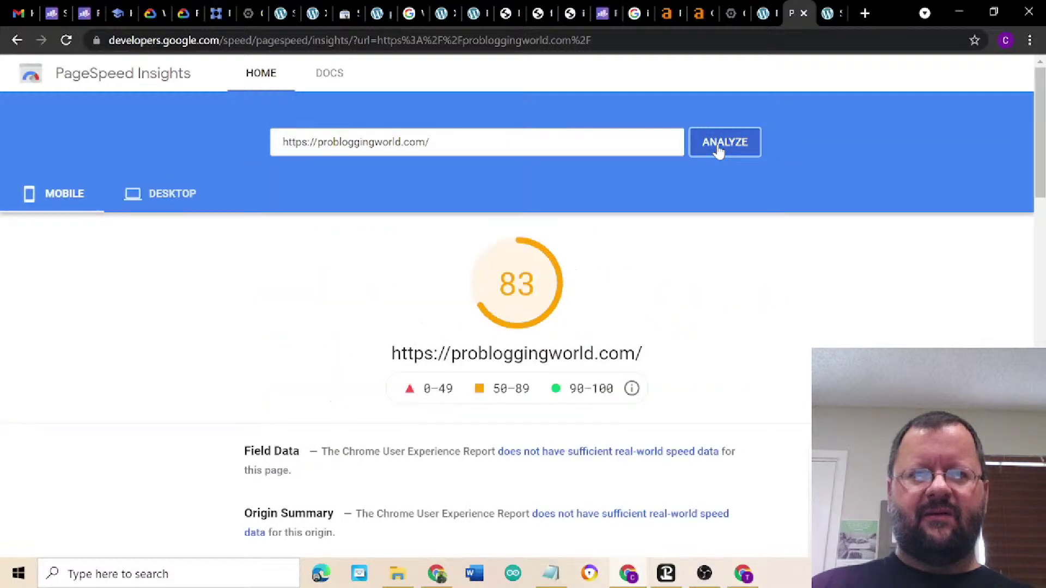
pyautogui.click(719, 143)
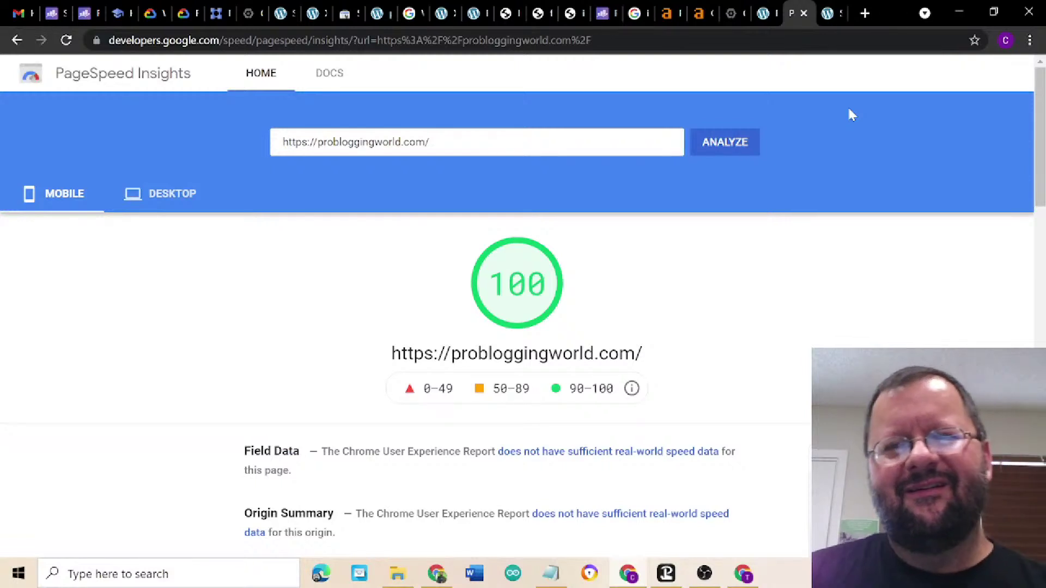
pyautogui.click(182, 196)
pyautogui.click(72, 197)
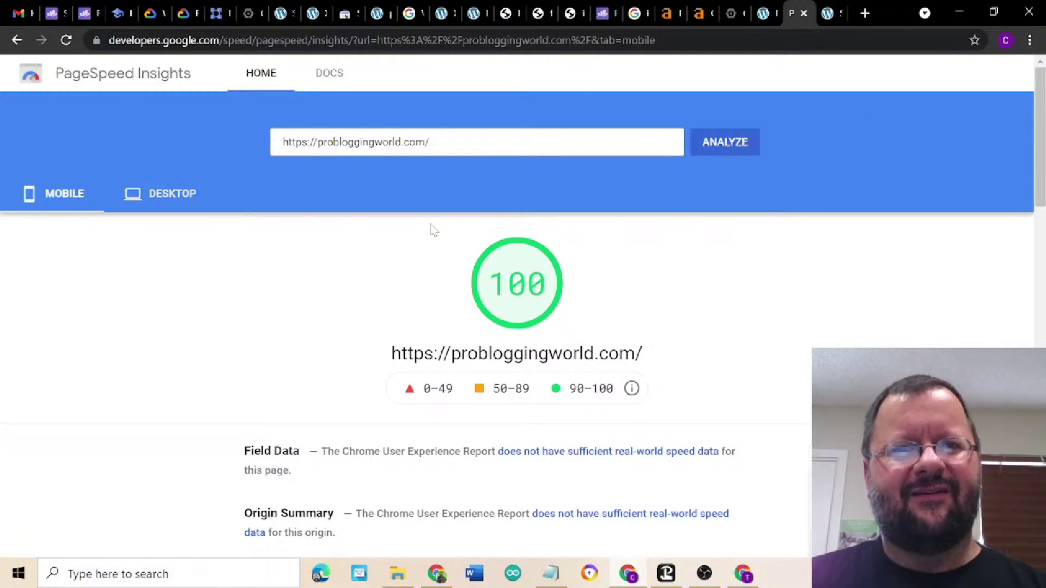
pyautogui.click(761, 16)
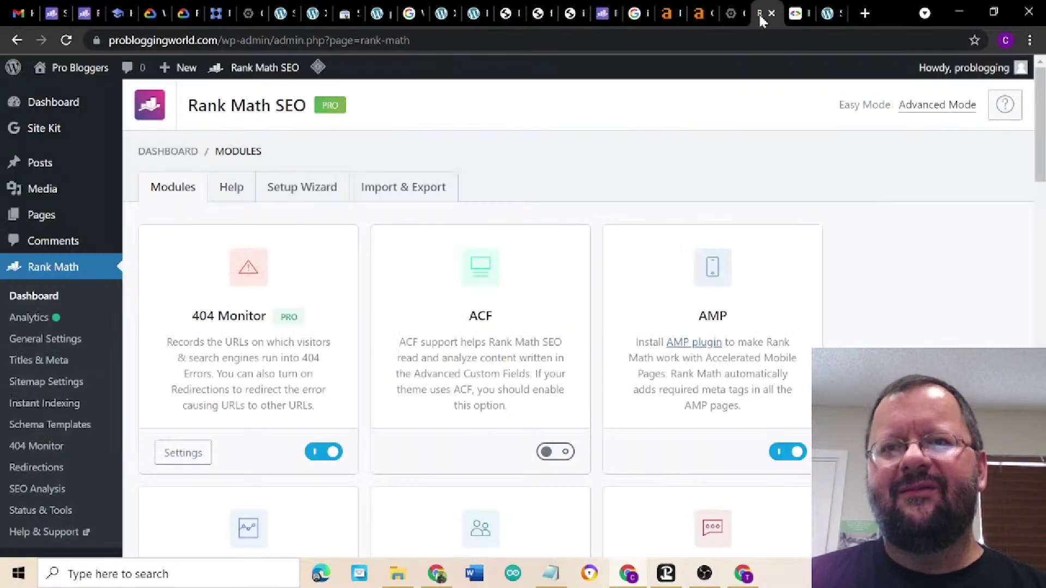
# - Load the probloggingworld.com home page by removing the wp-admin path from the Site Kit URL
pyautogui.click(824, 16)
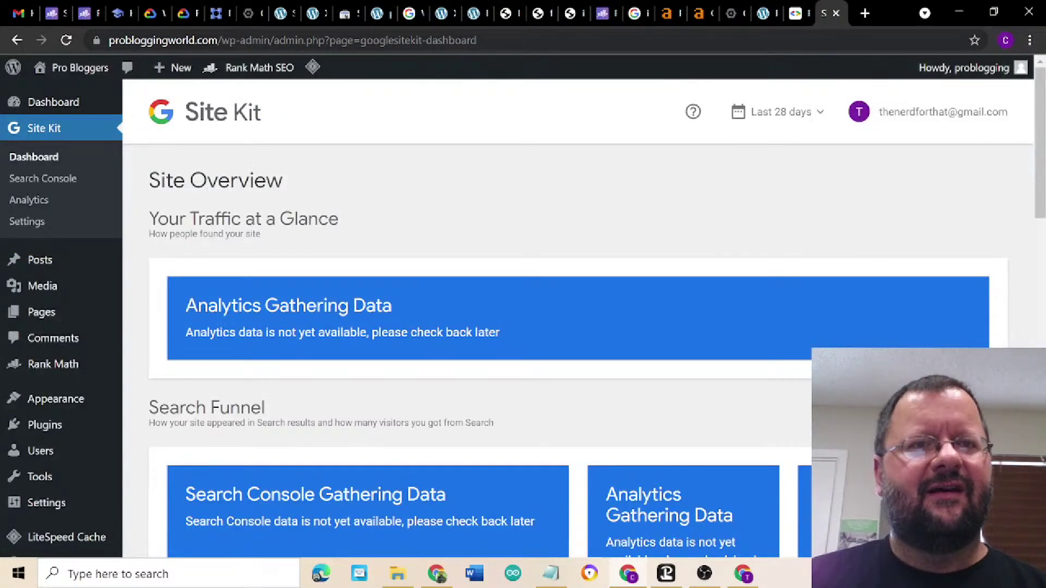
pyautogui.moveTo(220, 41); pyautogui.dragTo(511, 48)
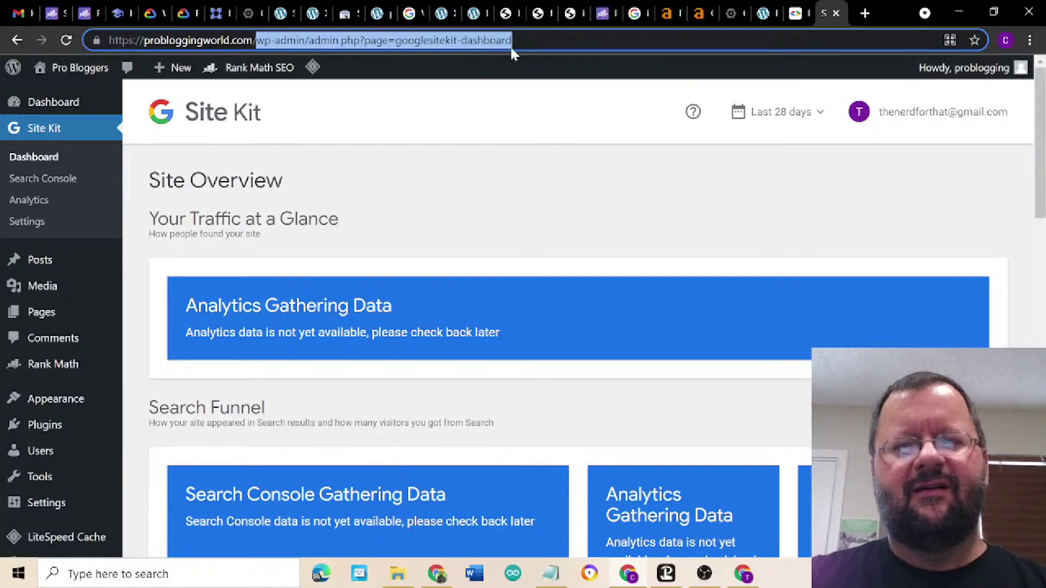
pyautogui.press('BackSpace')
pyautogui.press('Return')
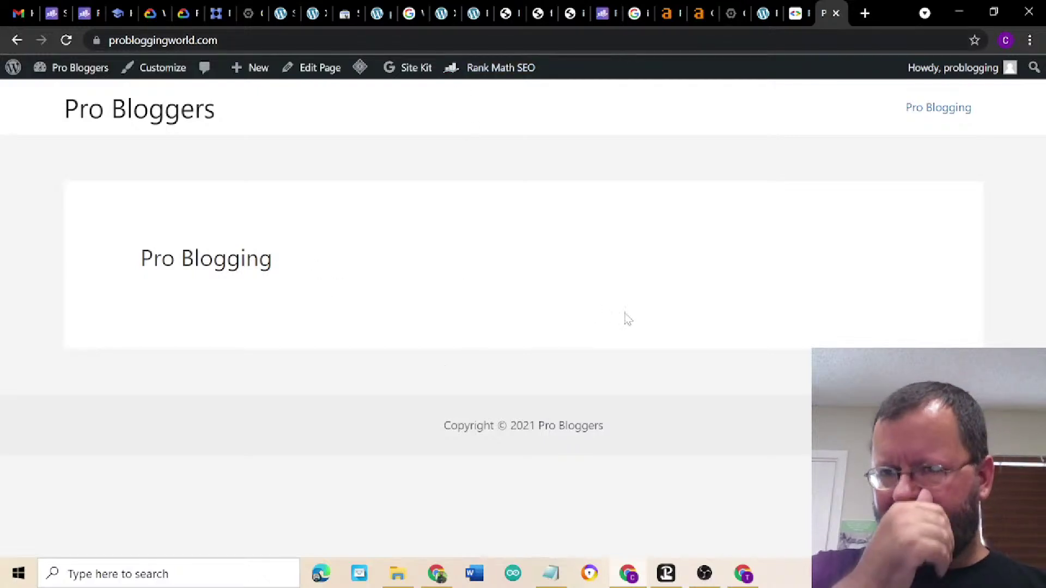
pyautogui.click(621, 572)
pyautogui.click(442, 581)
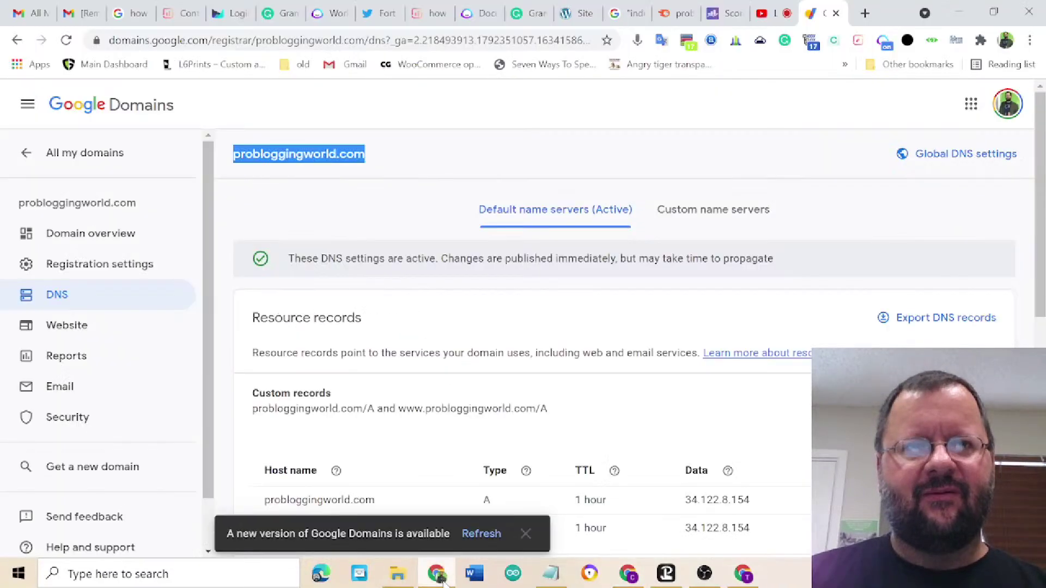
pyautogui.click(768, 15)
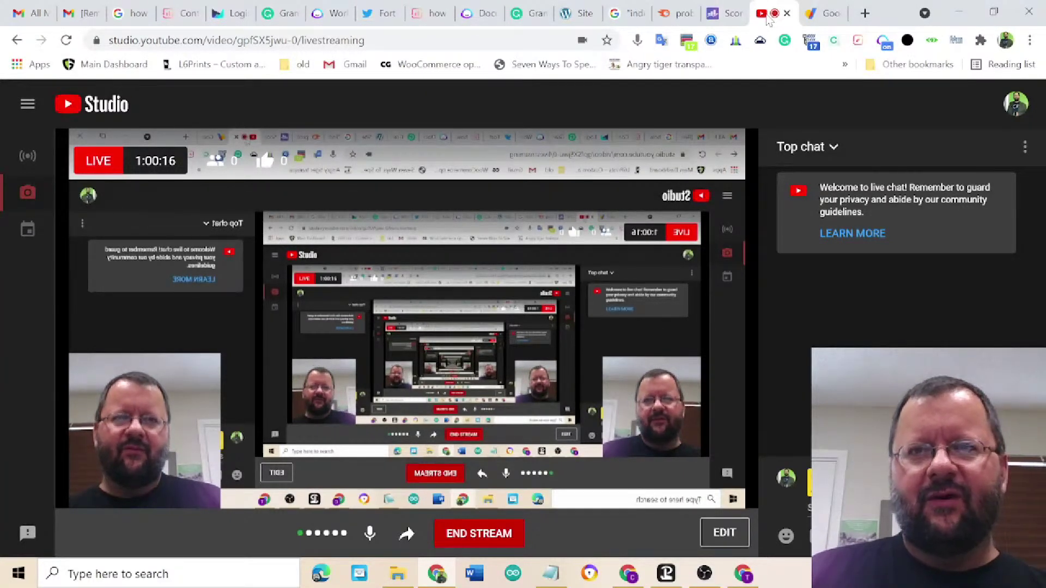
pyautogui.click(812, 21)
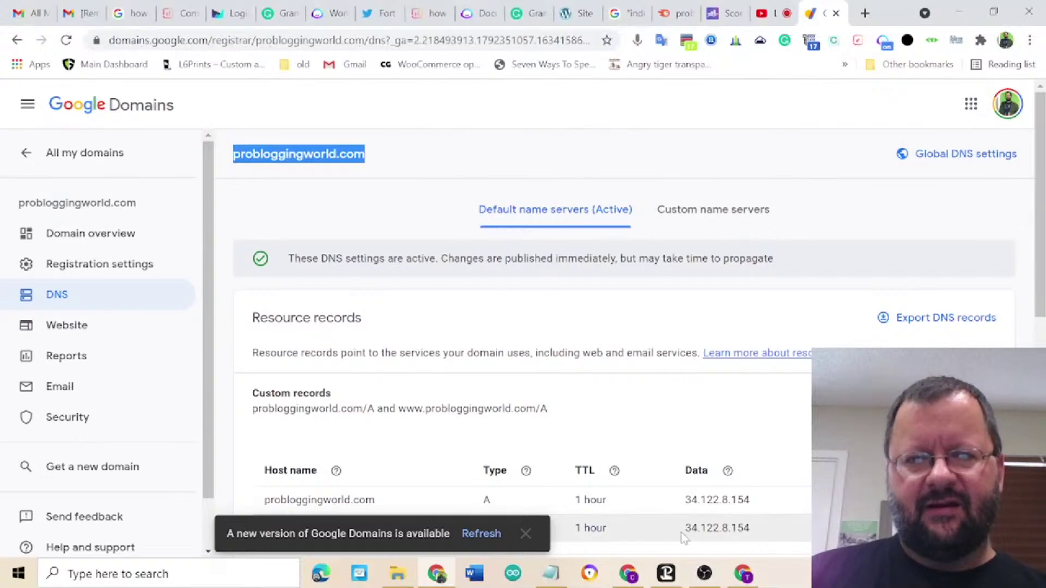
pyautogui.moveTo(627, 573)
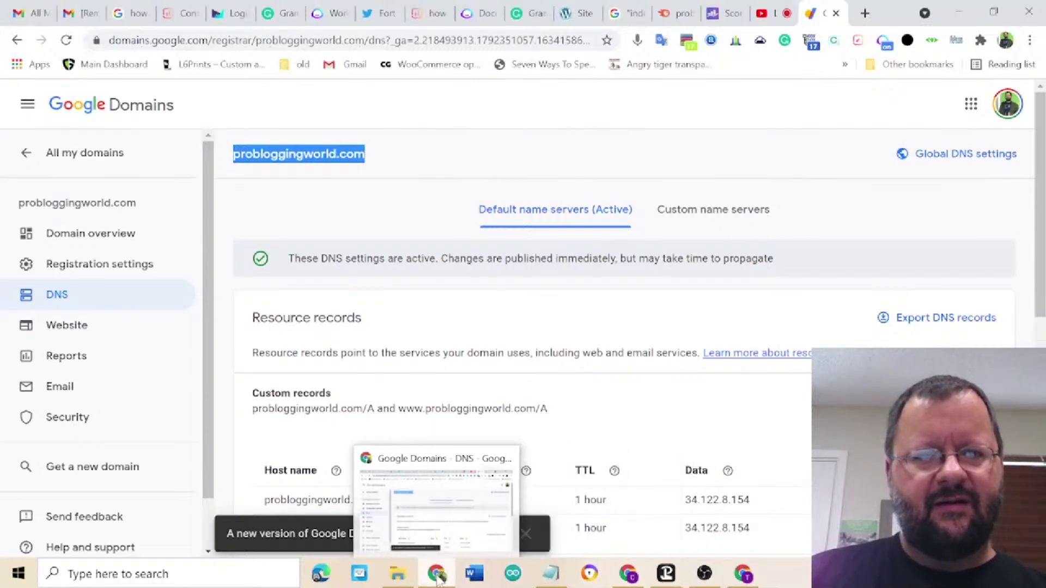
pyautogui.moveTo(743, 583)
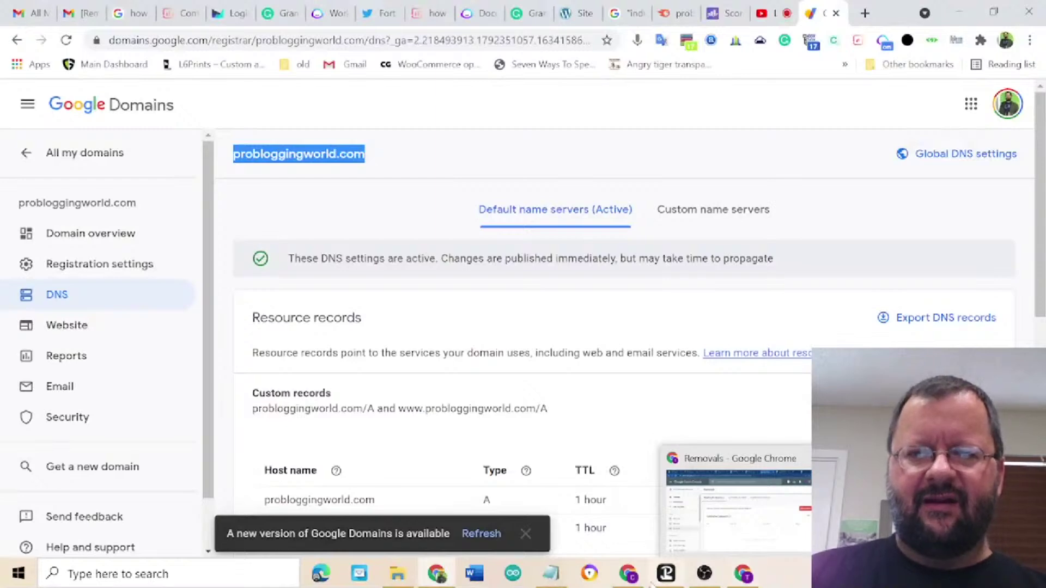
pyautogui.click(628, 574)
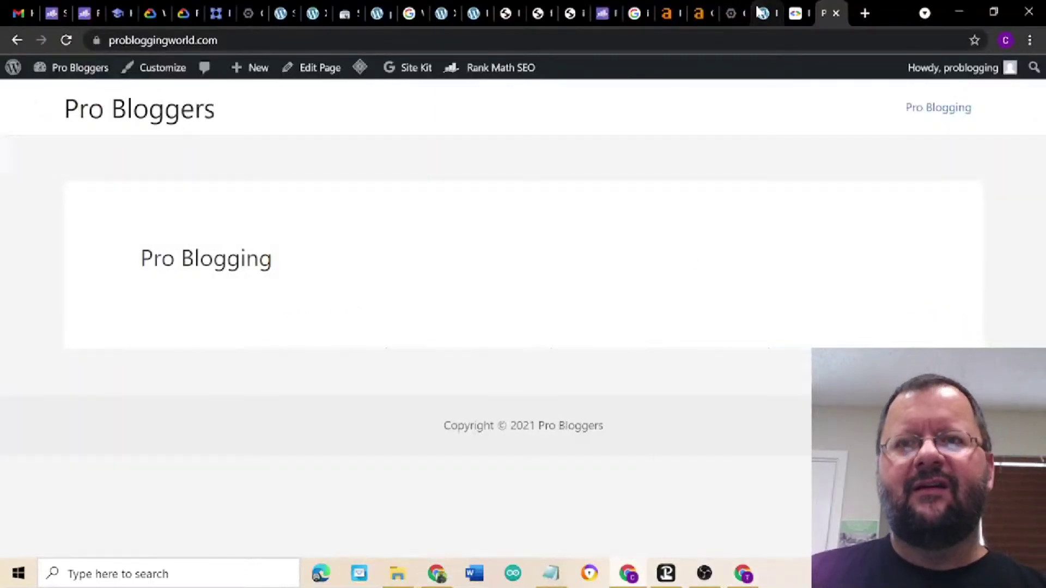
# - Go to the live Pro Blogging home page and open it with Edit Page
pyautogui.click(793, 16)
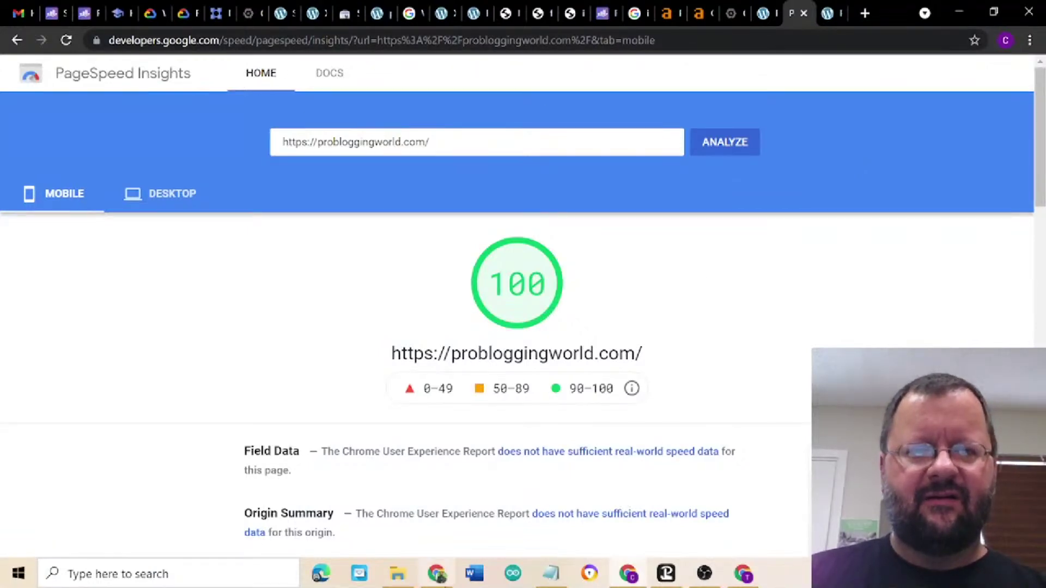
pyautogui.moveTo(443, 577)
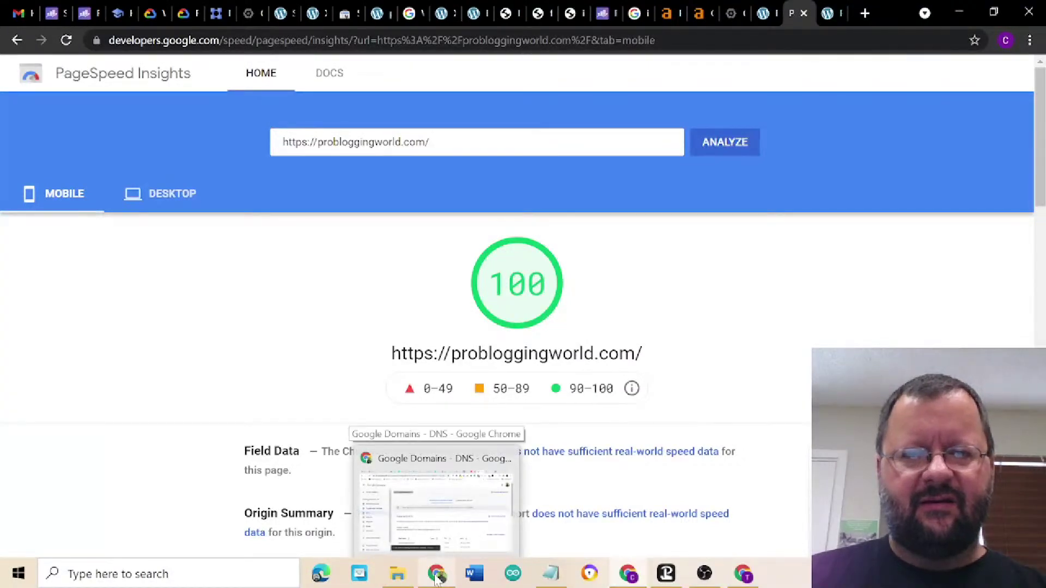
pyautogui.moveTo(739, 582)
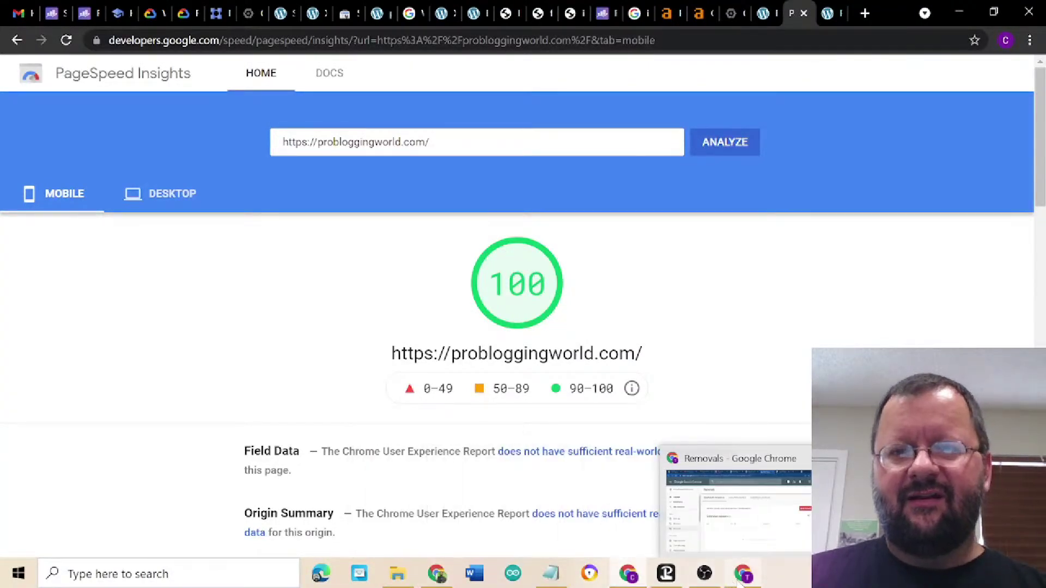
pyautogui.click(825, 22)
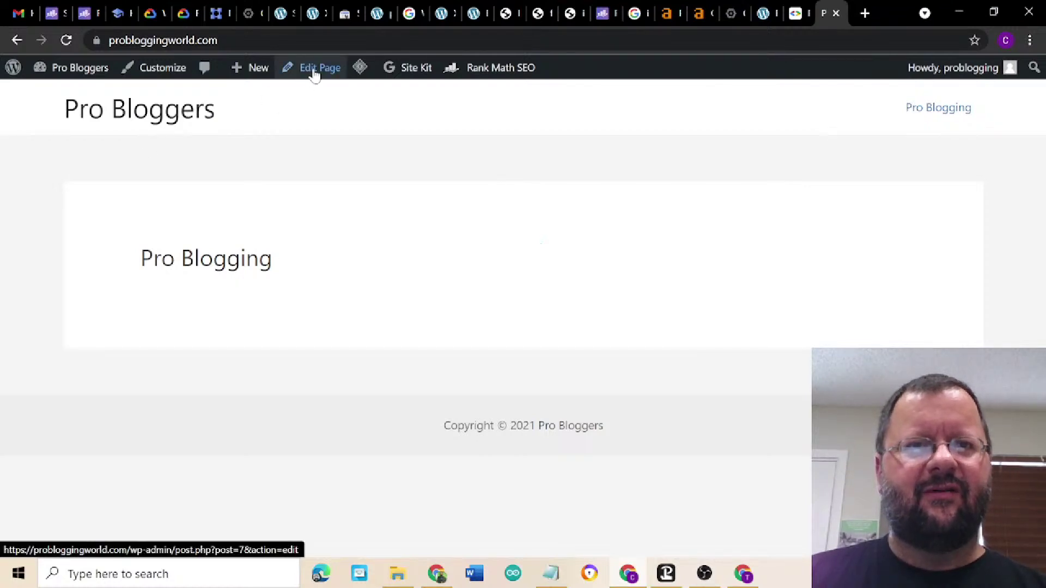
pyautogui.click(318, 79)
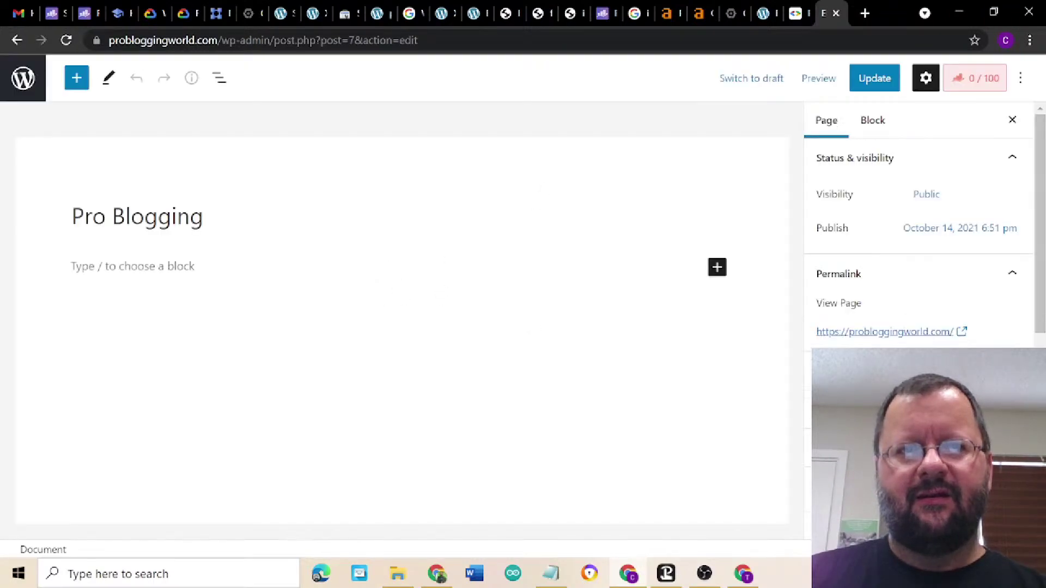
# - Write the first paragraph 'Hey what is up pro blogger!' and add an empty block below
pyautogui.click(109, 266)
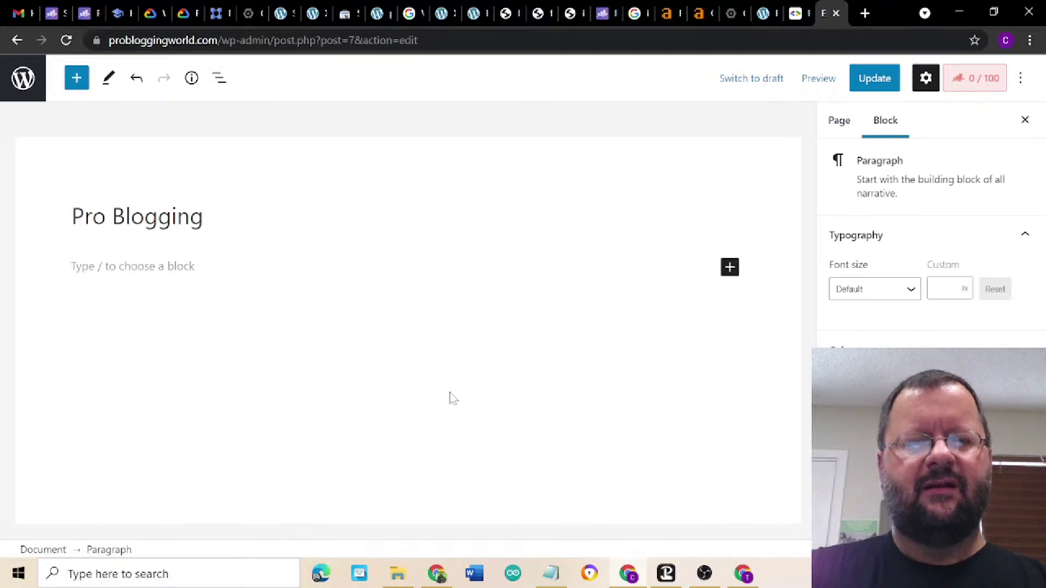
pyautogui.write('Hey wha')
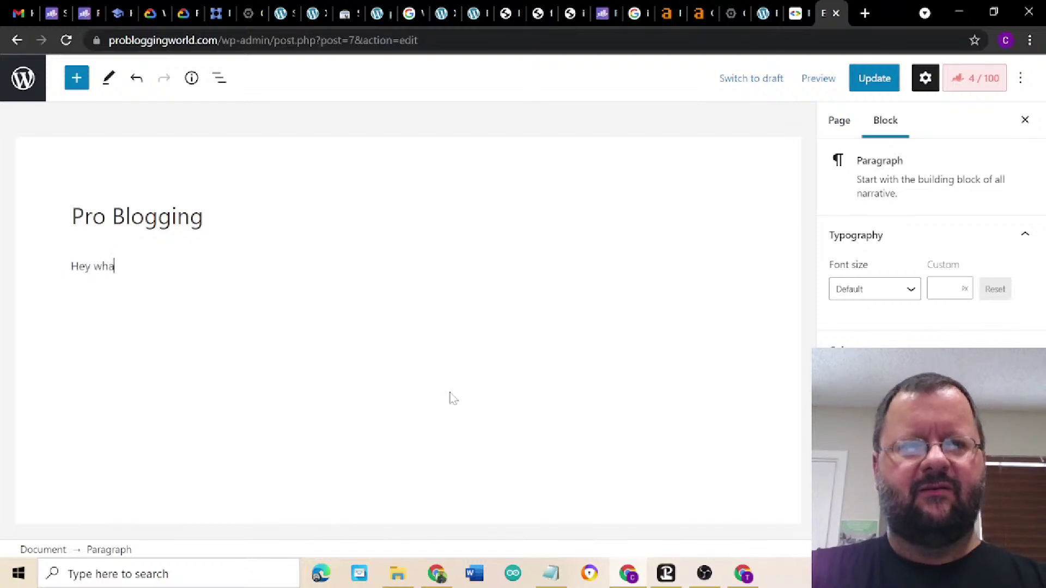
pyautogui.write('t is up')
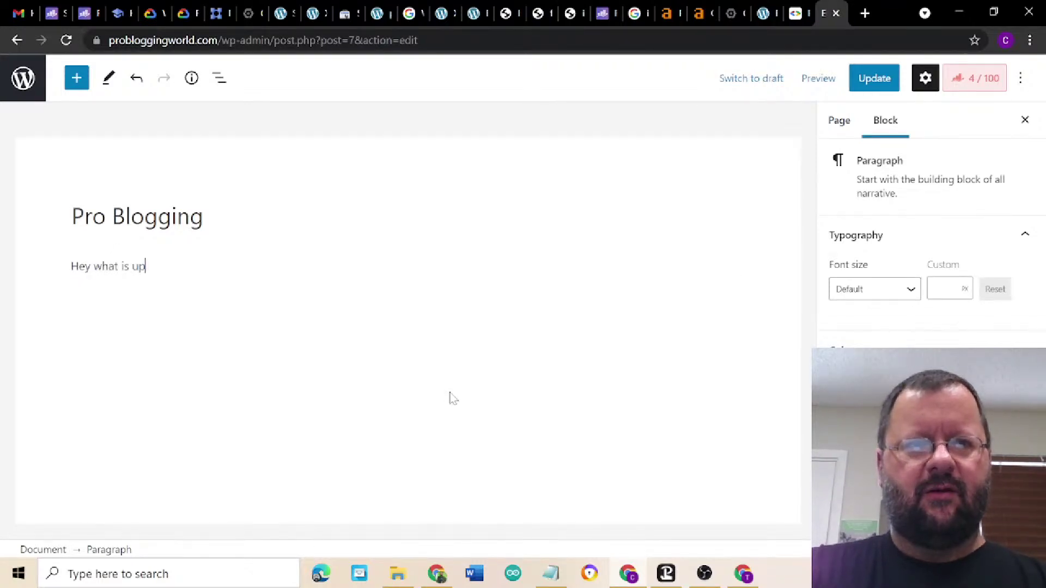
pyautogui.write(' pro blogg')
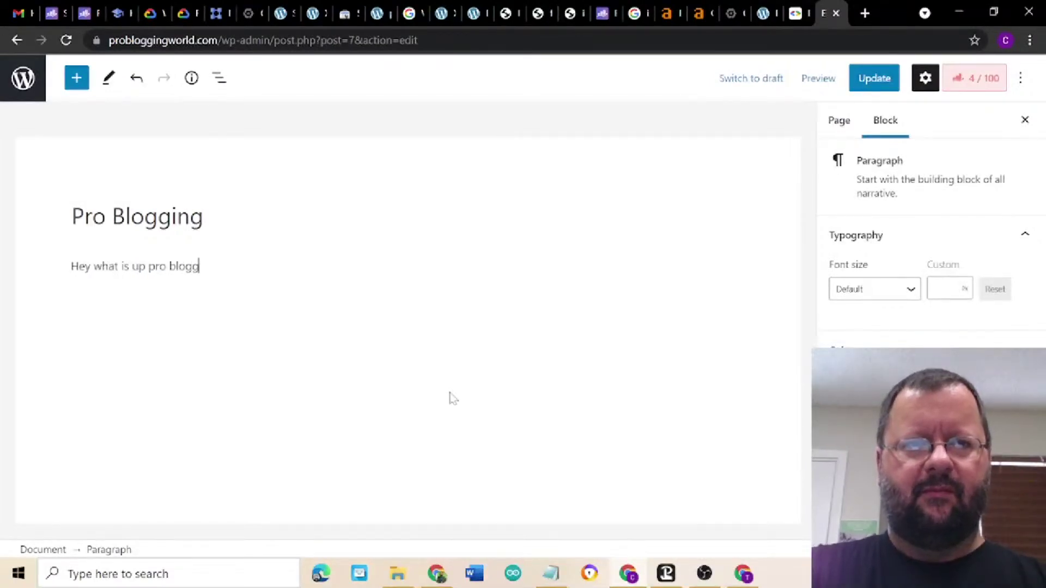
pyautogui.write('er!')
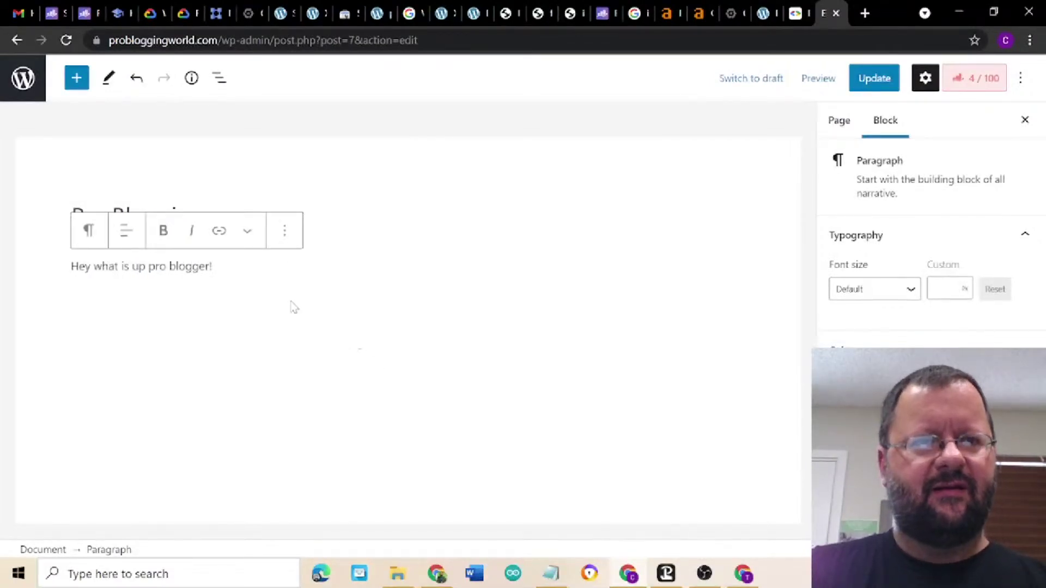
pyautogui.press('Return')
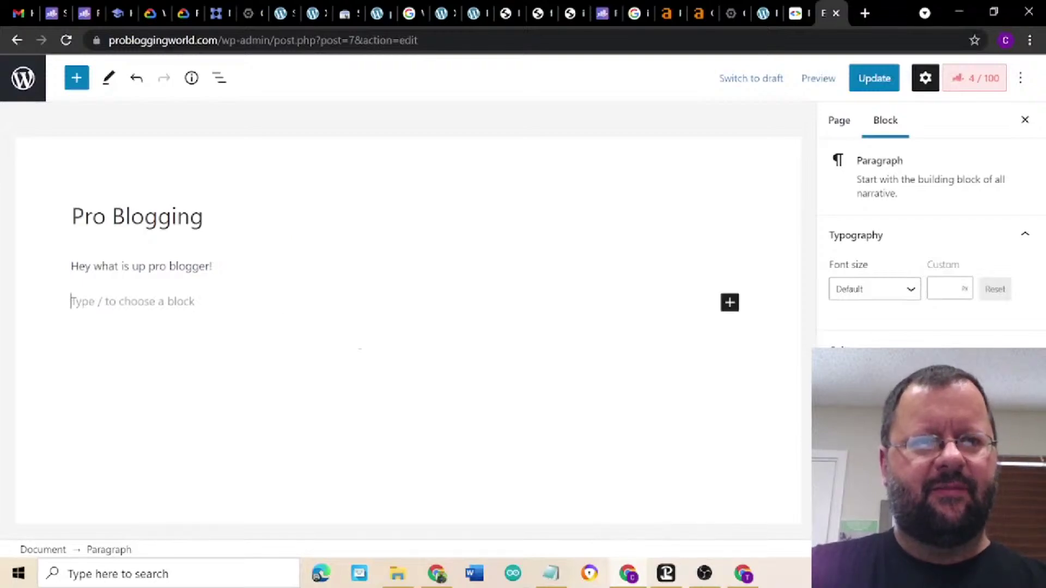
pyautogui.click(731, 306)
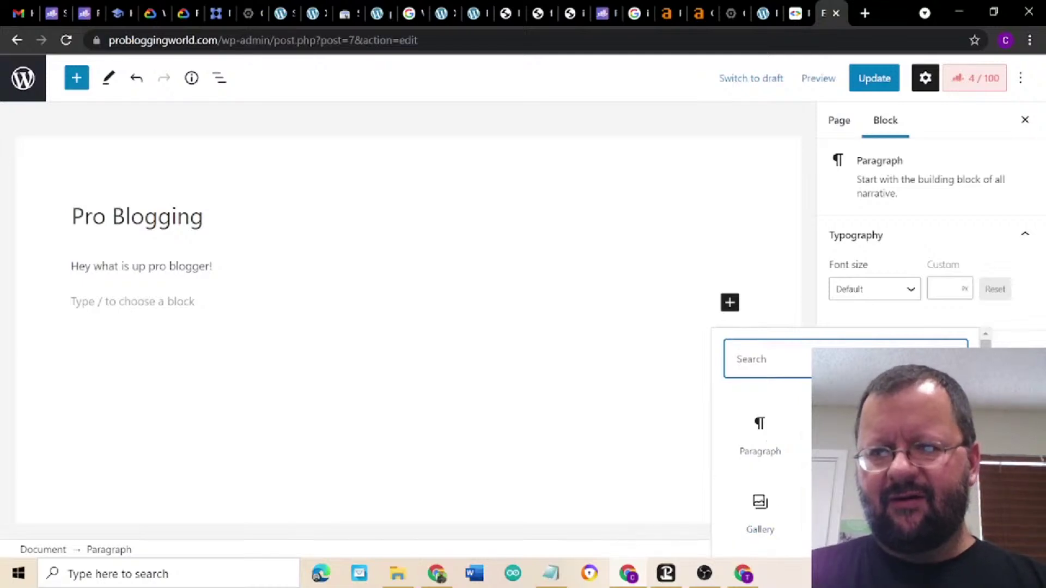
# - Browse all blocks and scroll down to Rank Math's FAQ, HowTo and Schema blocks
pyautogui.scroll(-1, 760, 447)
pyautogui.click(762, 542)
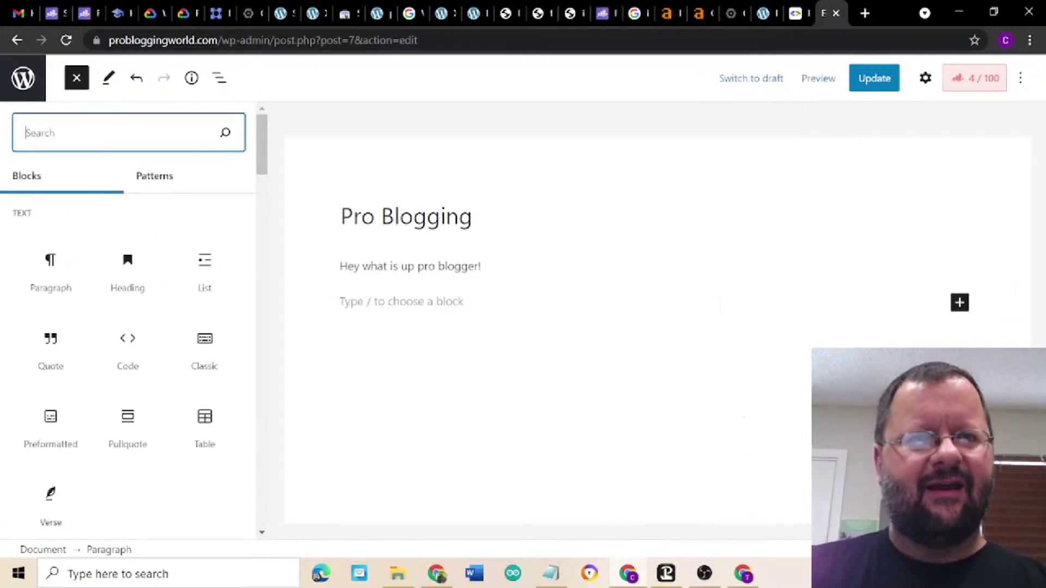
pyautogui.scroll(-3, 132, 353)
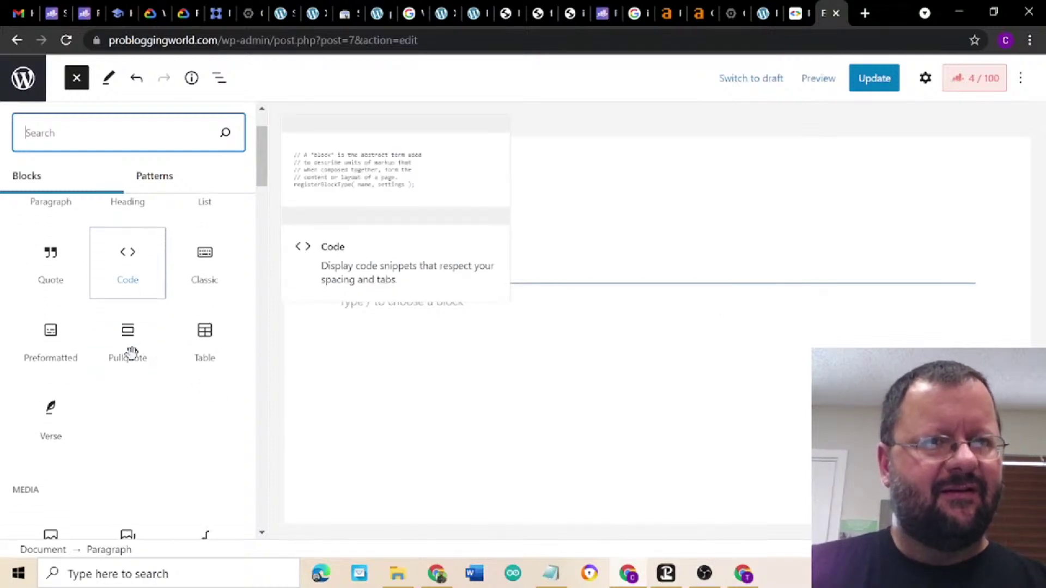
pyautogui.click(259, 164)
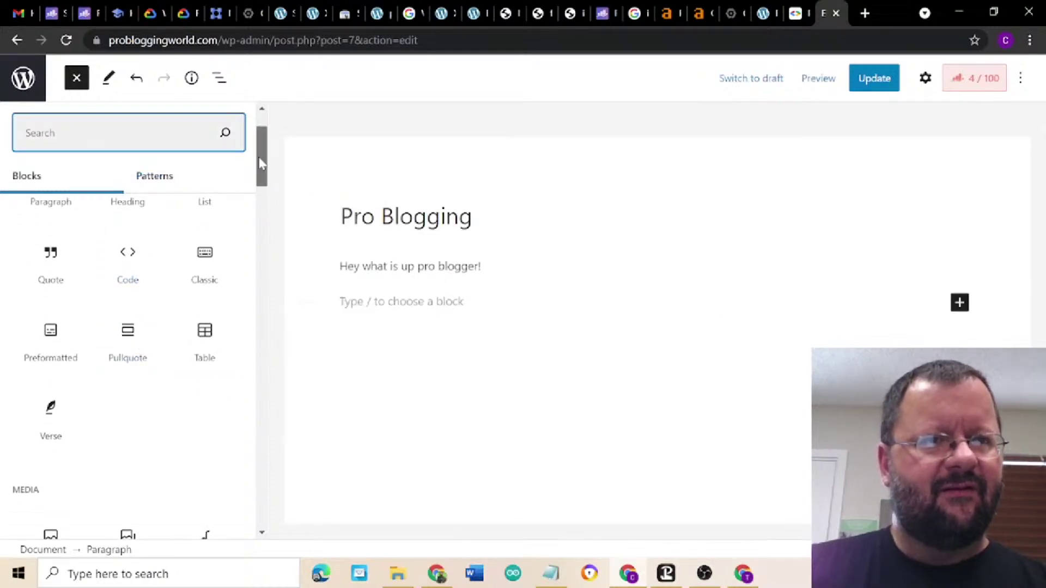
pyautogui.moveTo(260, 163); pyautogui.dragTo(259, 508)
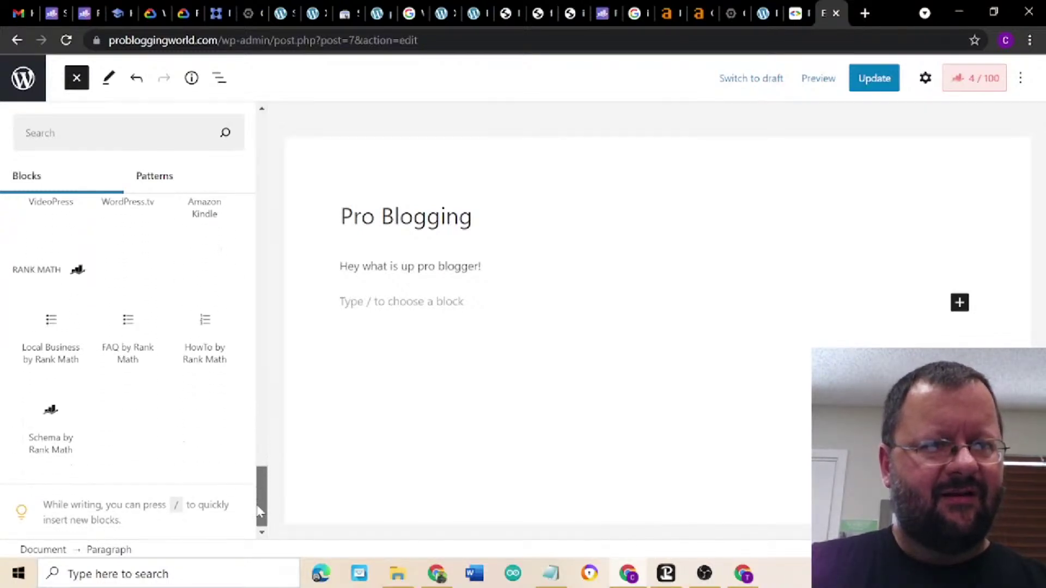
pyautogui.moveTo(125, 325)
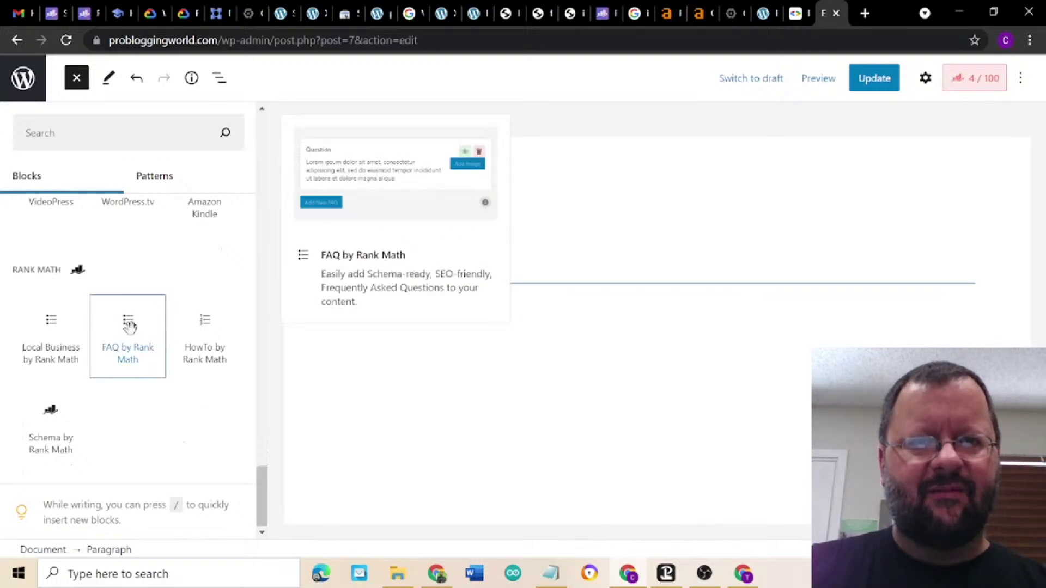
pyautogui.moveTo(196, 334)
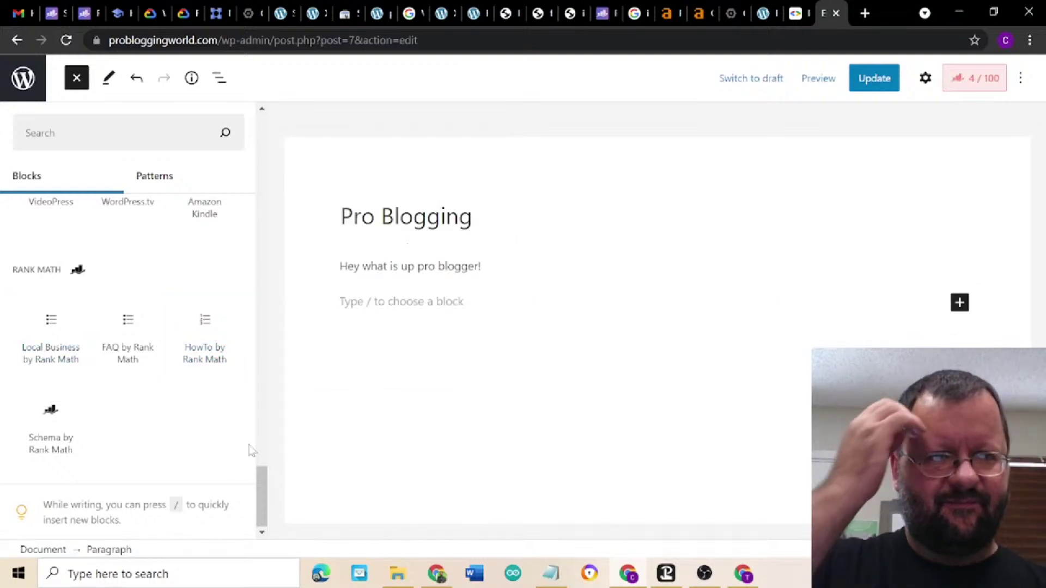
pyautogui.moveTo(71, 434)
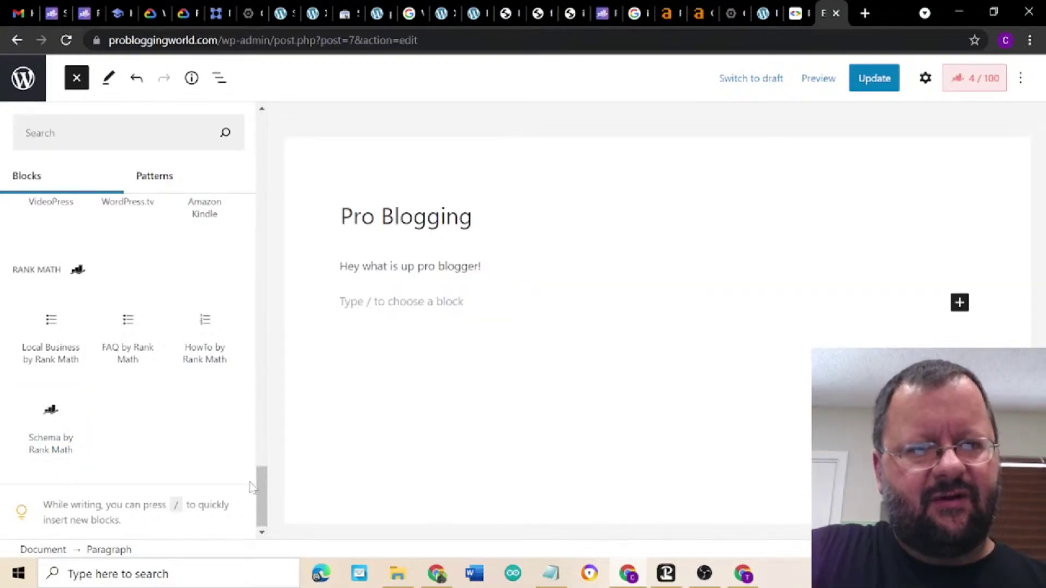
pyautogui.moveTo(261, 490); pyautogui.dragTo(274, 136)
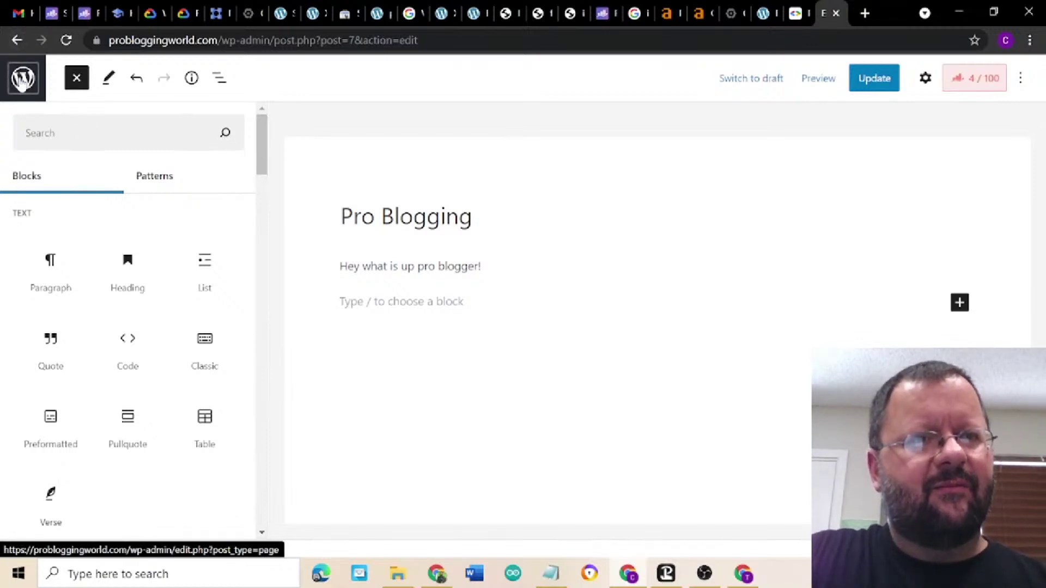
# - Close the block library, check Rank Math's 53/100 page score, and switch to Ahrefs' top pages report
pyautogui.click(76, 77)
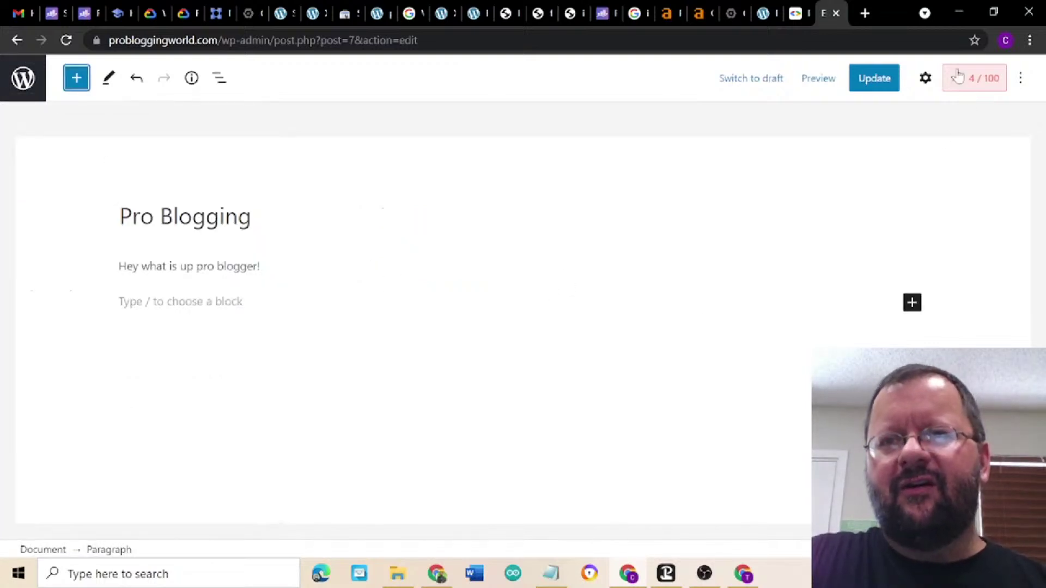
pyautogui.click(980, 86)
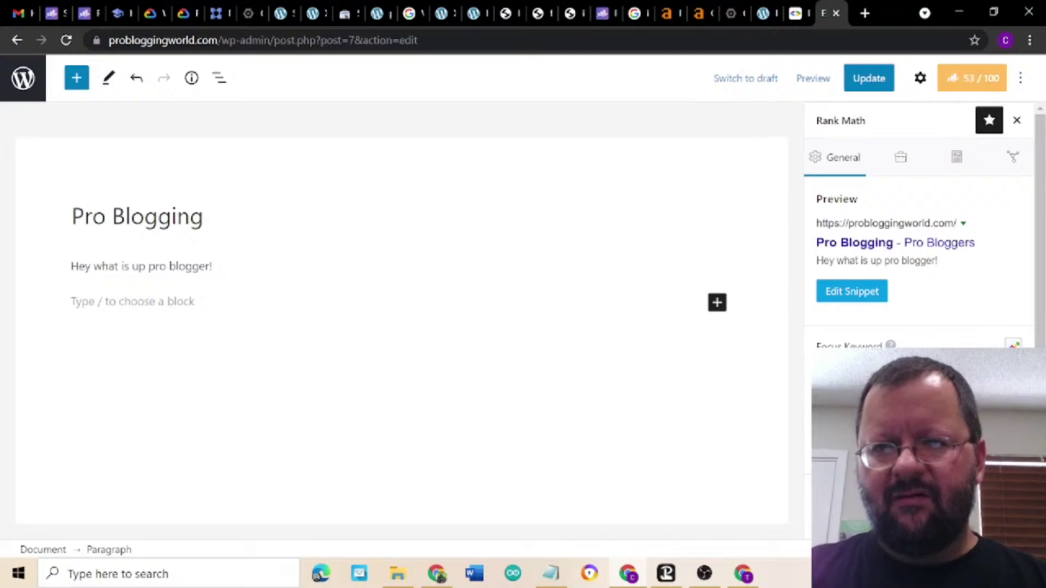
pyautogui.click(666, 20)
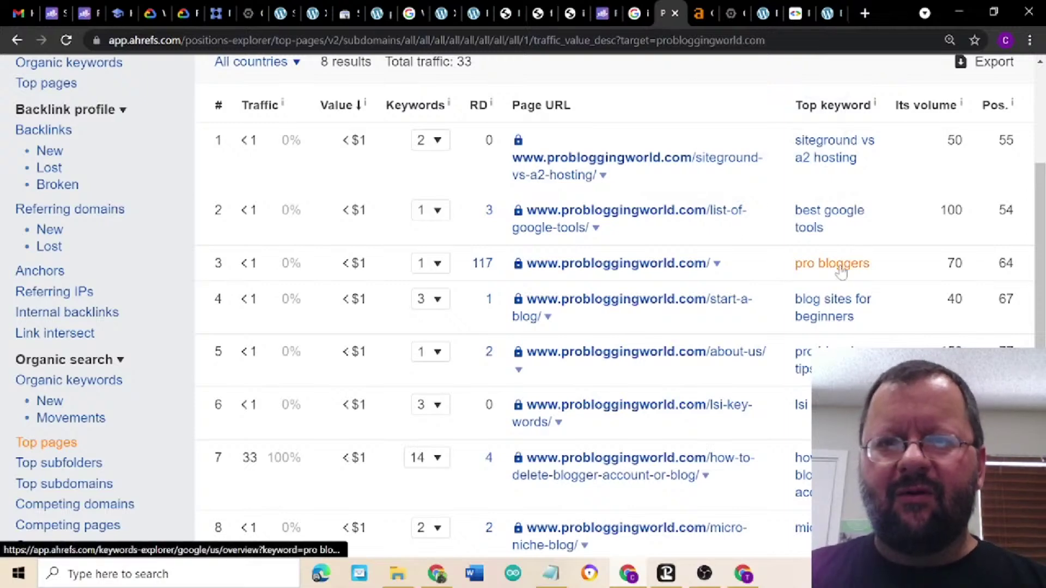
# - Return to the Pro Bloggers page editor, where Rank Math now scores 49/100
pyautogui.click(825, 15)
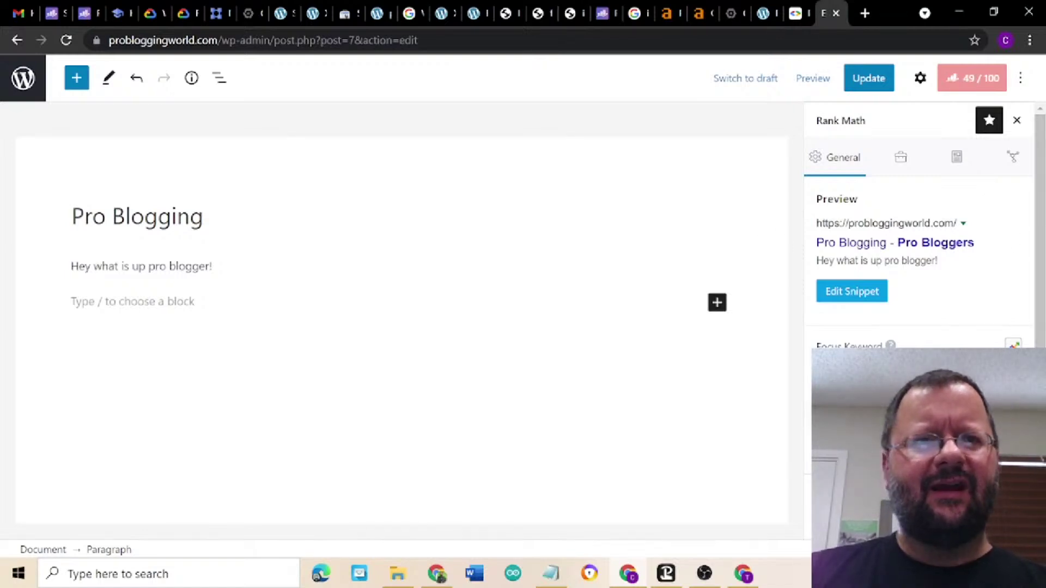
# - In the other Chrome window, load Surfer's home dashboard by removing '/drafts' from the Content Editor URL
pyautogui.click(436, 575)
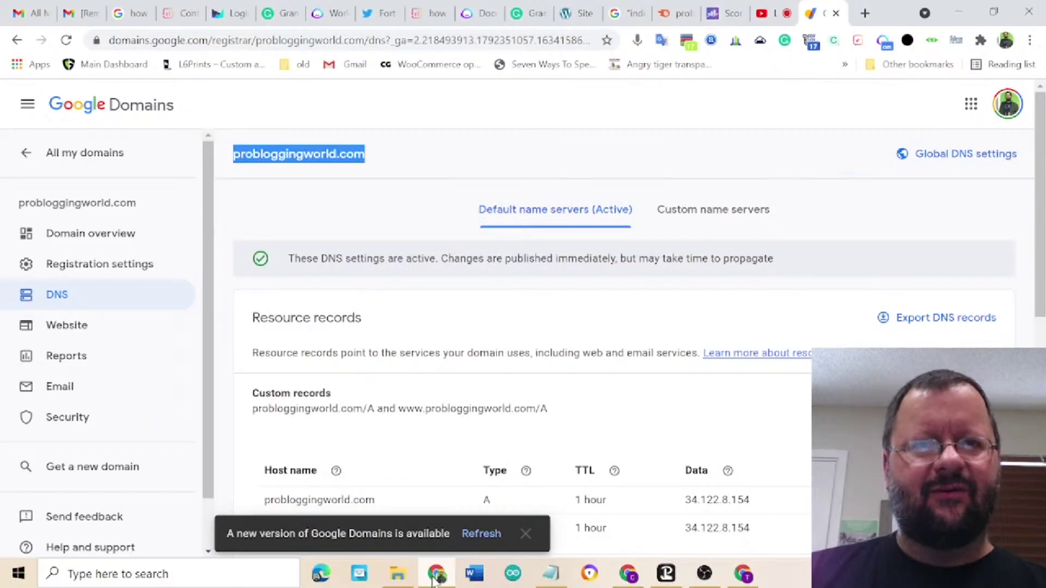
pyautogui.click(178, 15)
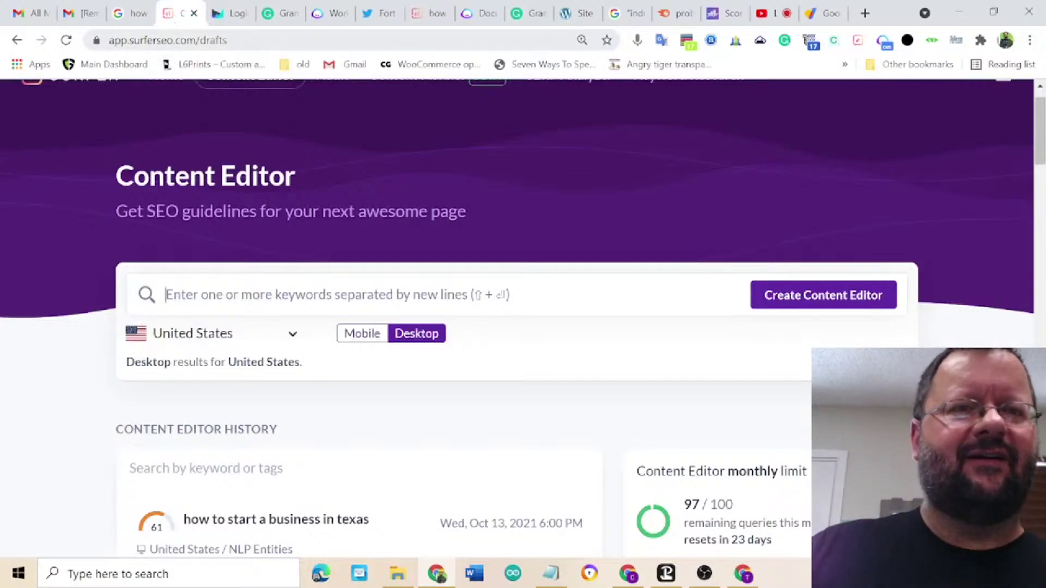
pyautogui.click(239, 39)
pyautogui.moveTo(230, 40); pyautogui.dragTo(262, 40)
pyautogui.press('BackSpace')
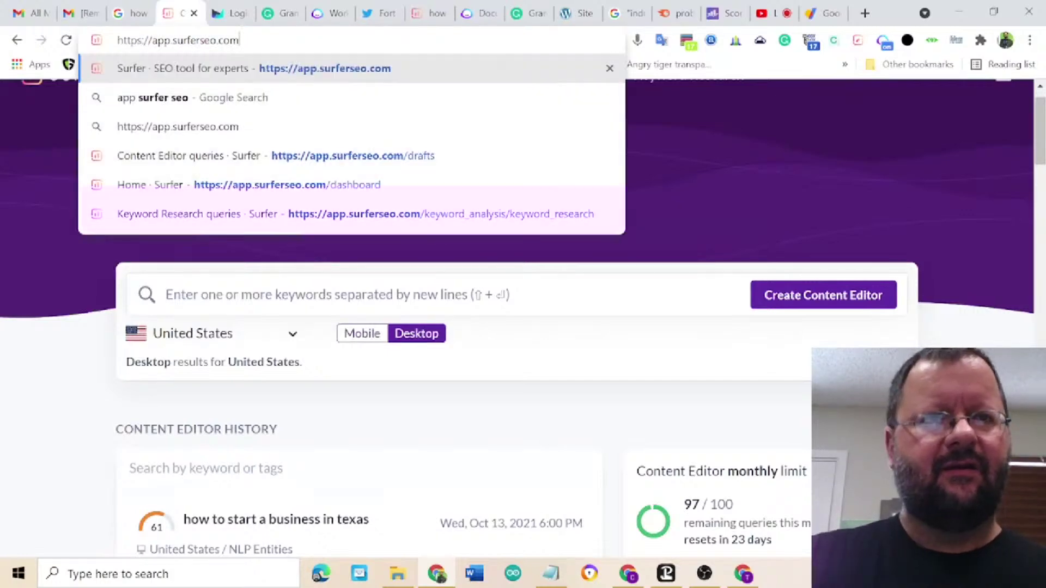
pyautogui.press('Return')
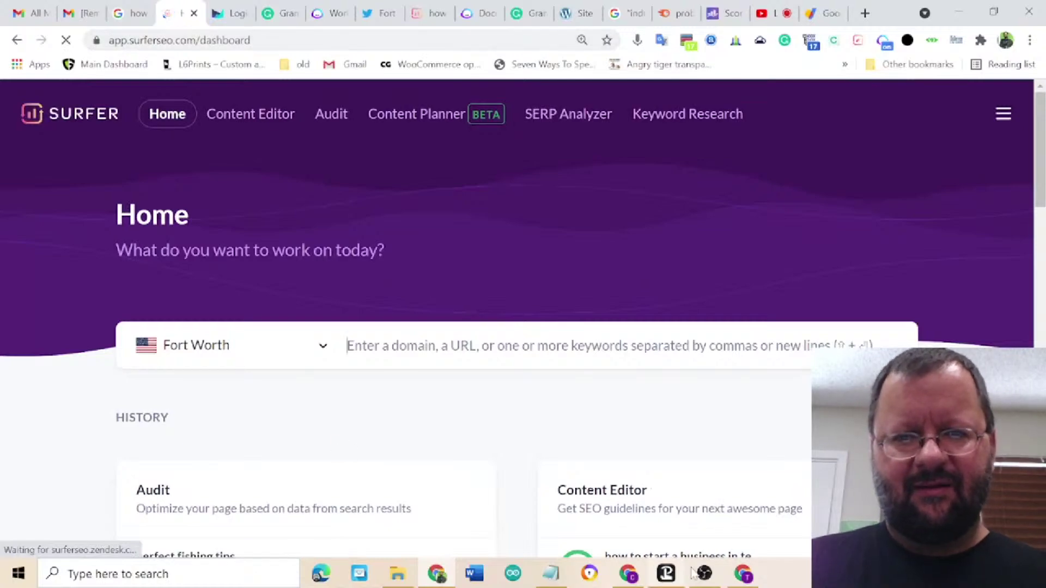
# - Open a new tab in the third Chrome window and go to surferseo.com
pyautogui.click(755, 581)
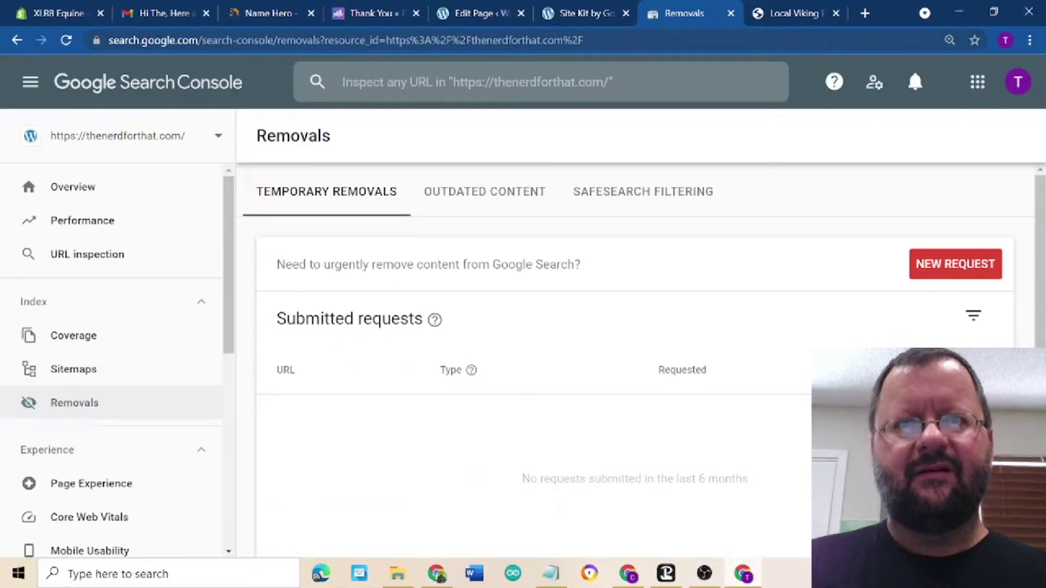
pyautogui.click(780, 13)
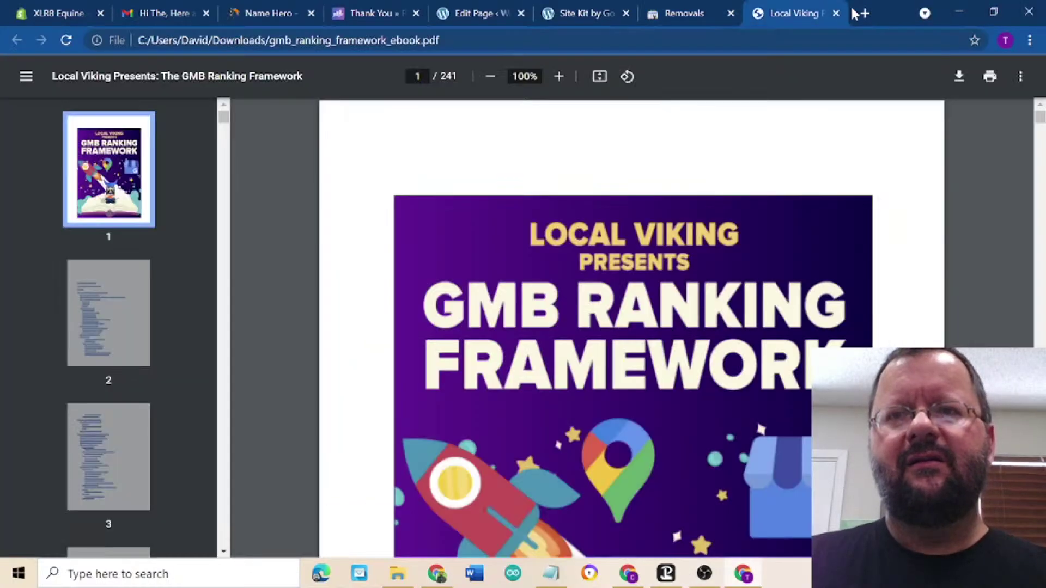
pyautogui.click(865, 15)
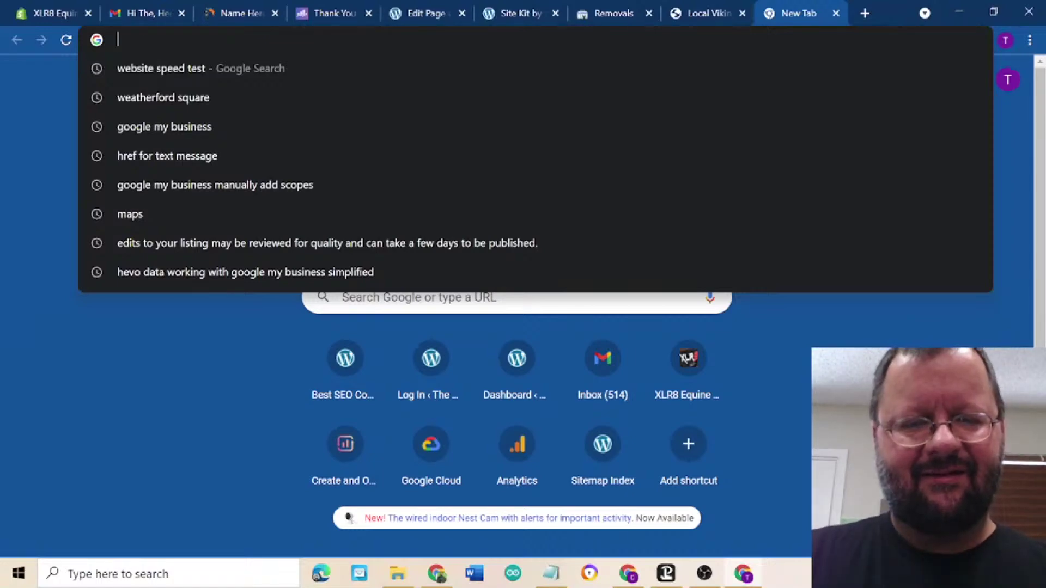
pyautogui.write('surger')
pyautogui.press('BackSpace')
pyautogui.press('BackSpace')
pyautogui.press('BackSpace')
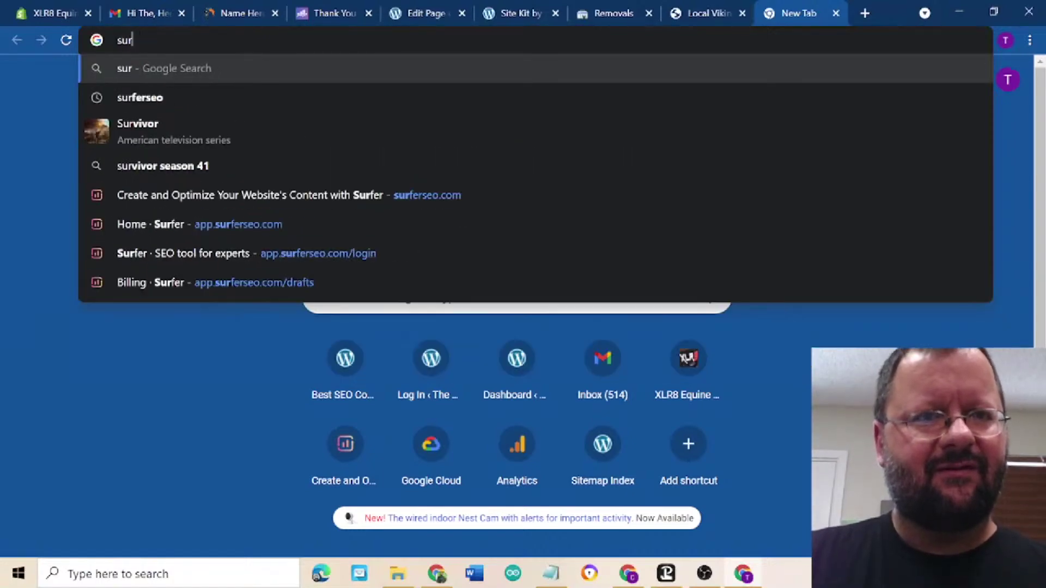
pyautogui.write('f')
pyautogui.press('Return')
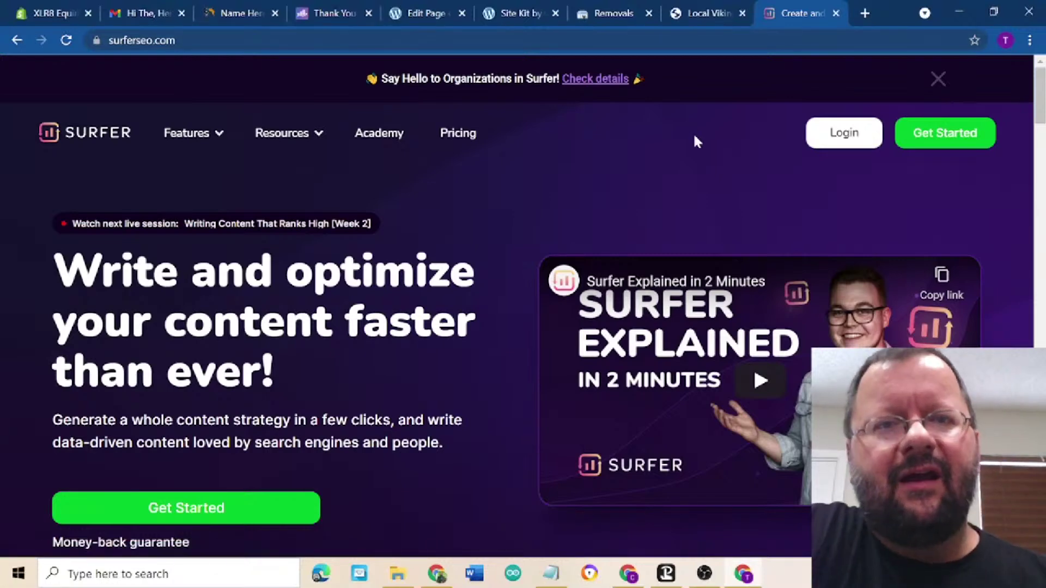
# - Open Surfer's pricing page and scroll through it
pyautogui.click(461, 140)
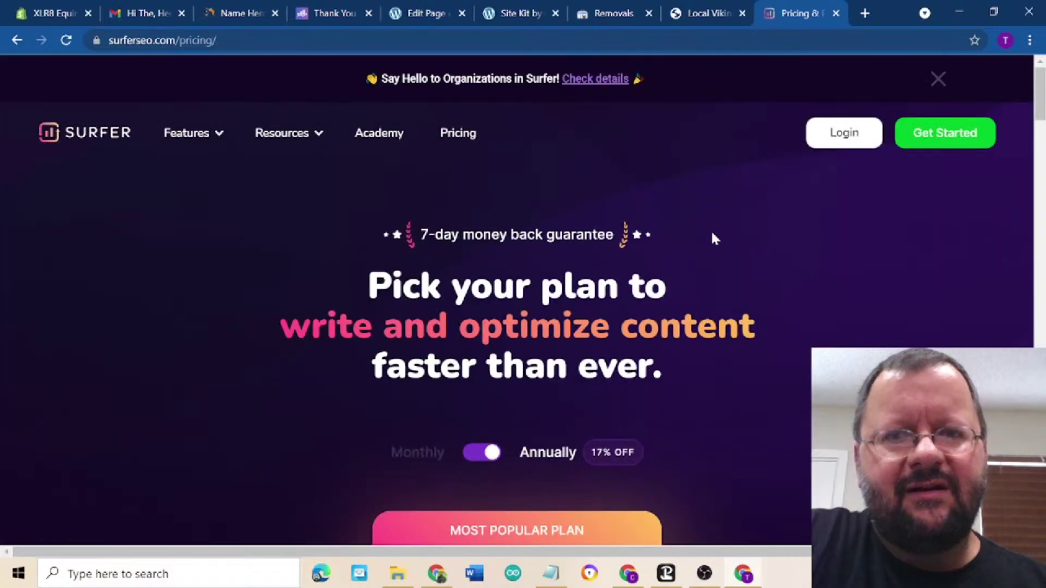
pyautogui.scroll(-1, 796, 343)
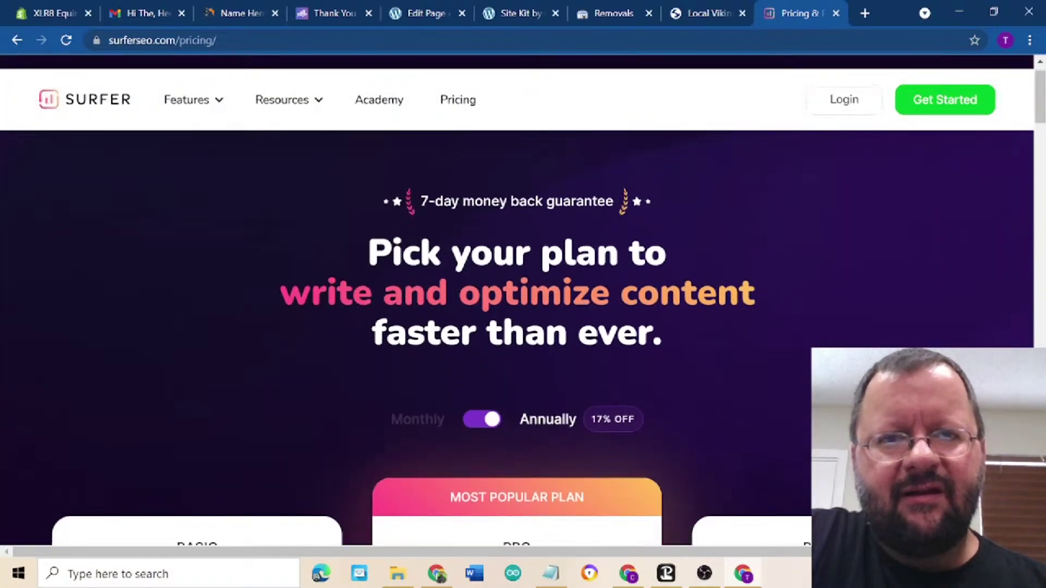
pyautogui.scroll(-4, 826, 311)
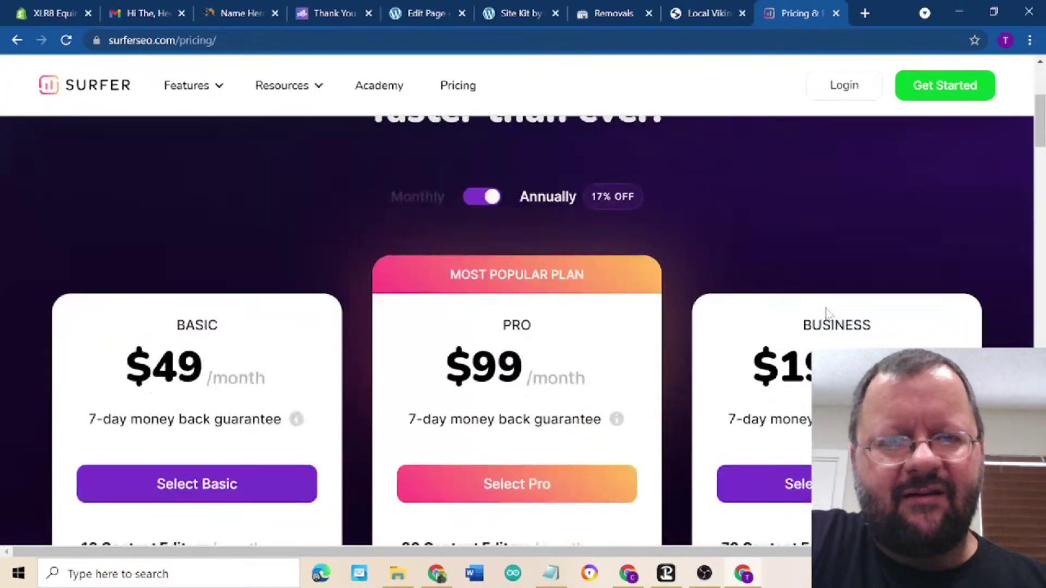
pyautogui.scroll(2, 827, 313)
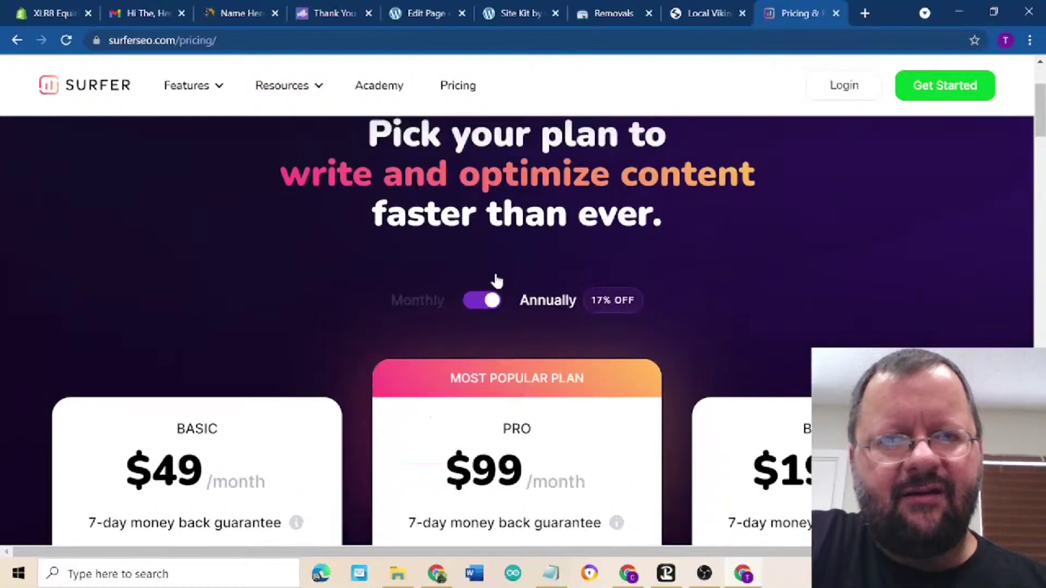
# - Switch to monthly billing and review the $59 Basic, $119 Pro and $239 Business plans
pyautogui.click(491, 297)
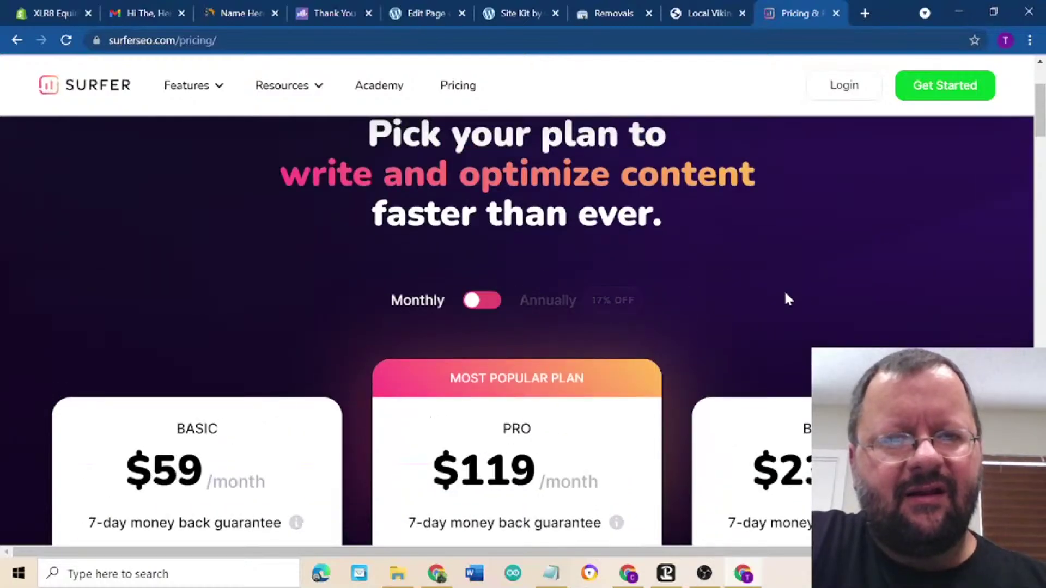
pyautogui.scroll(-4, 787, 299)
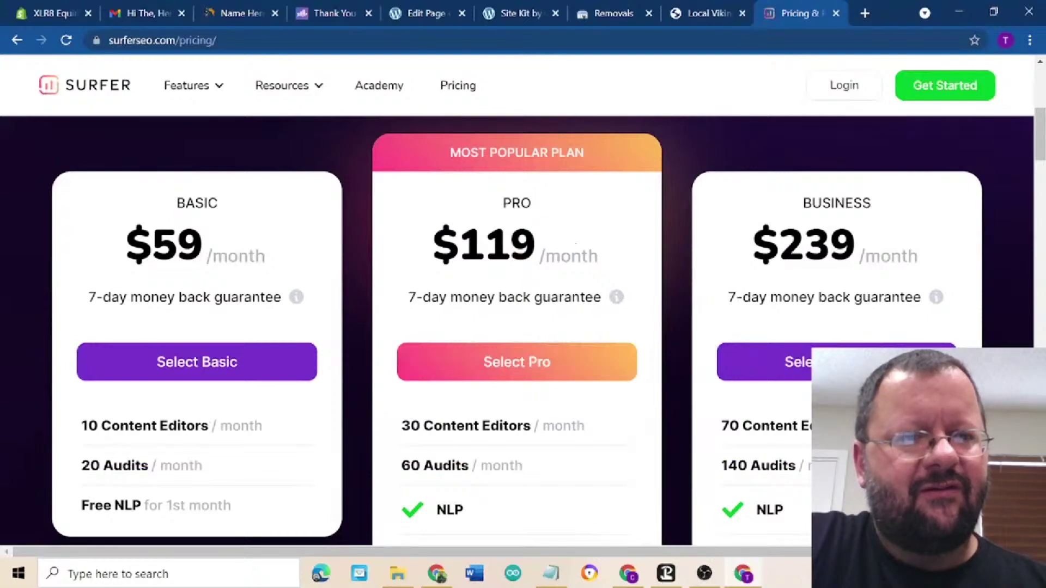
pyautogui.scroll(-4, 250, 439)
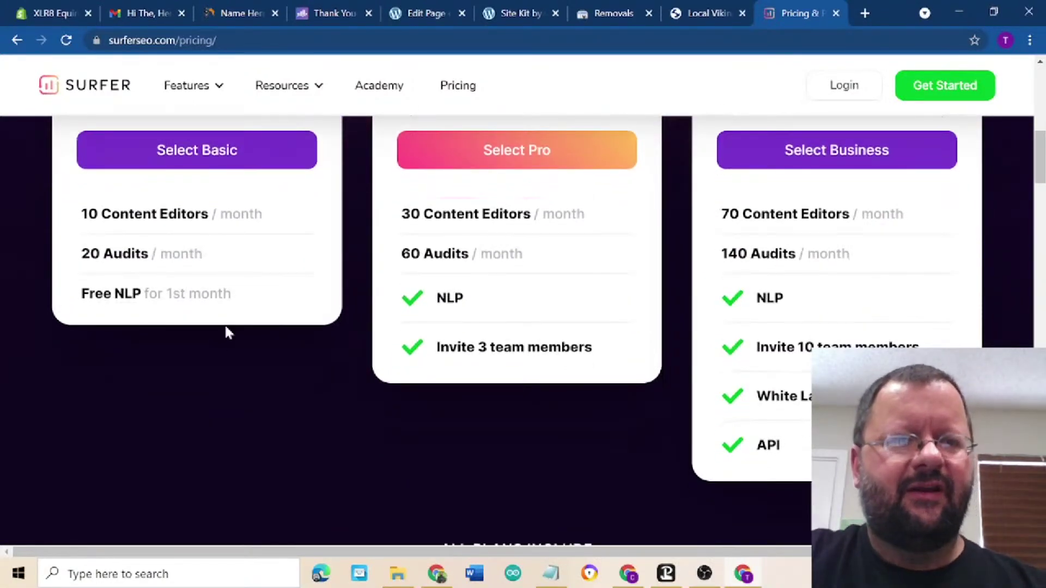
pyautogui.scroll(-10, 244, 427)
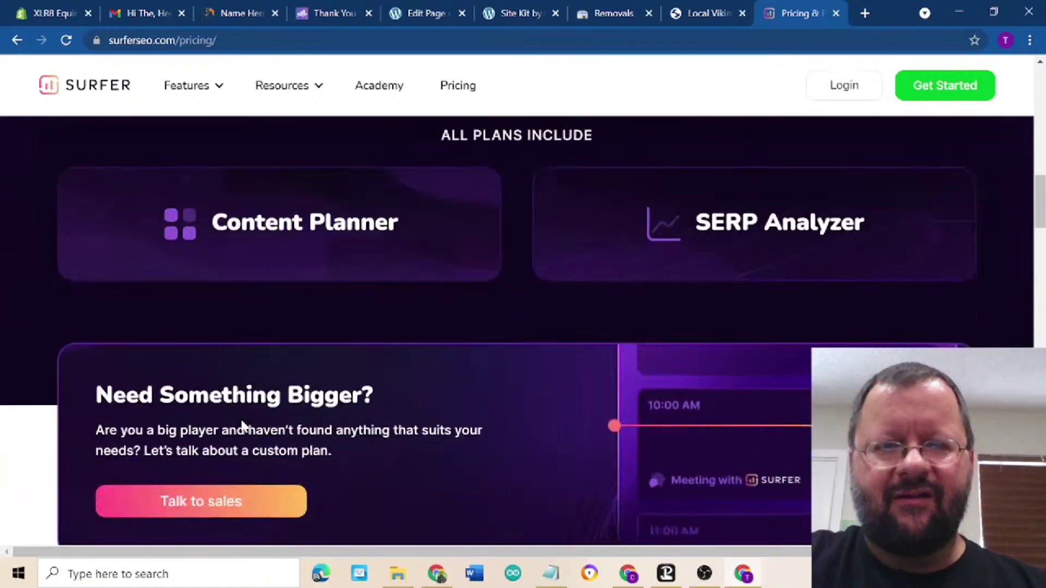
pyautogui.scroll(-3, 243, 425)
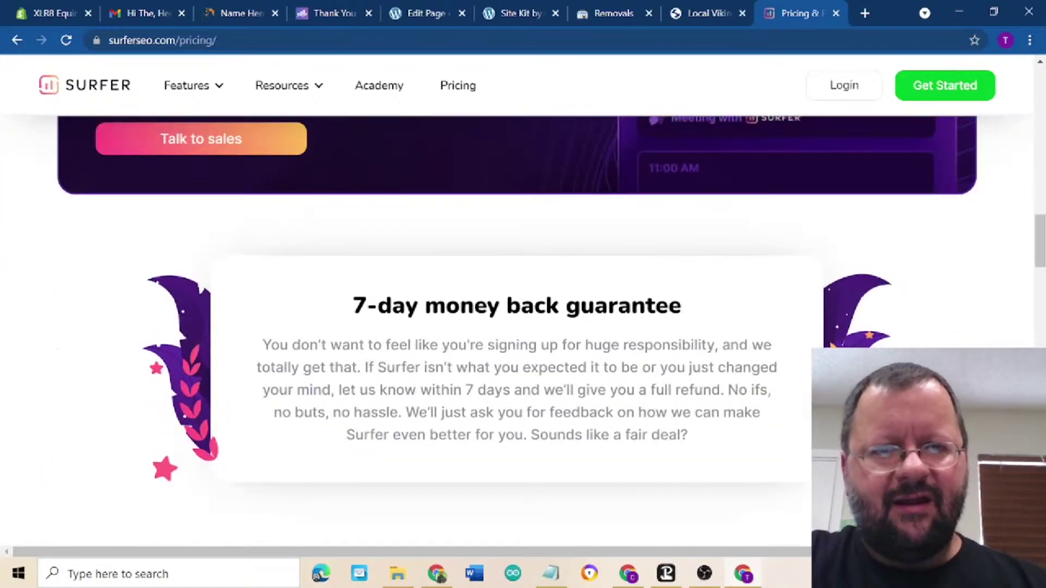
pyautogui.scroll(-9, 243, 426)
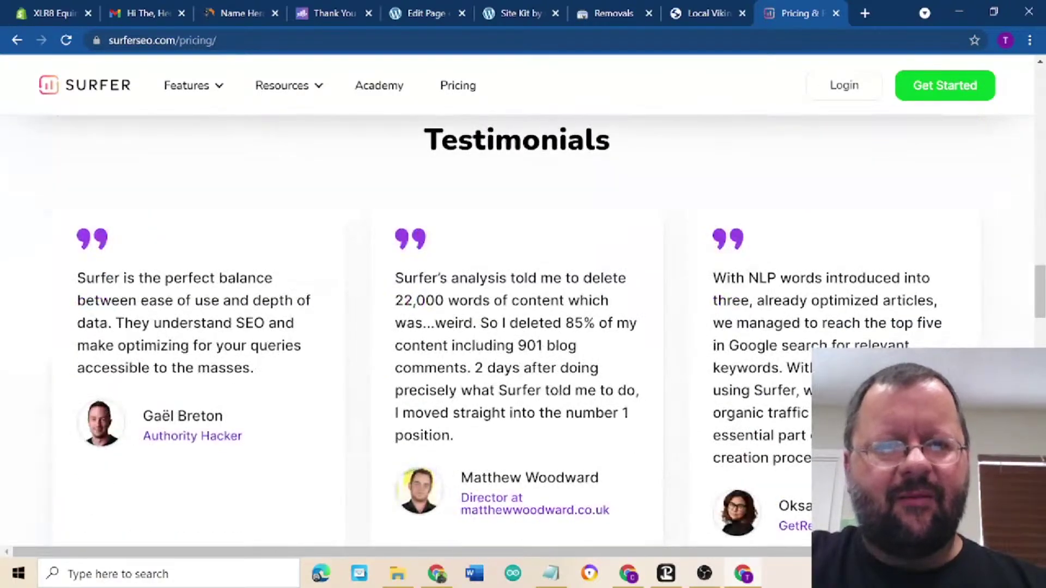
pyautogui.scroll(8, 243, 426)
pyautogui.scroll(15, 244, 425)
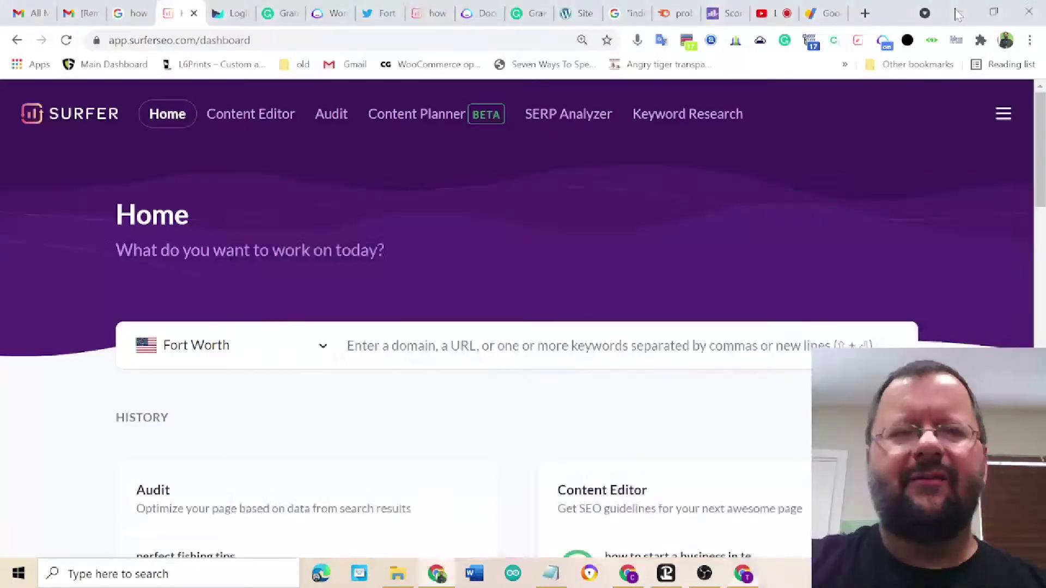
# - Minimize the pricing window and go to Surfer's Keyword Research section
pyautogui.click(959, 11)
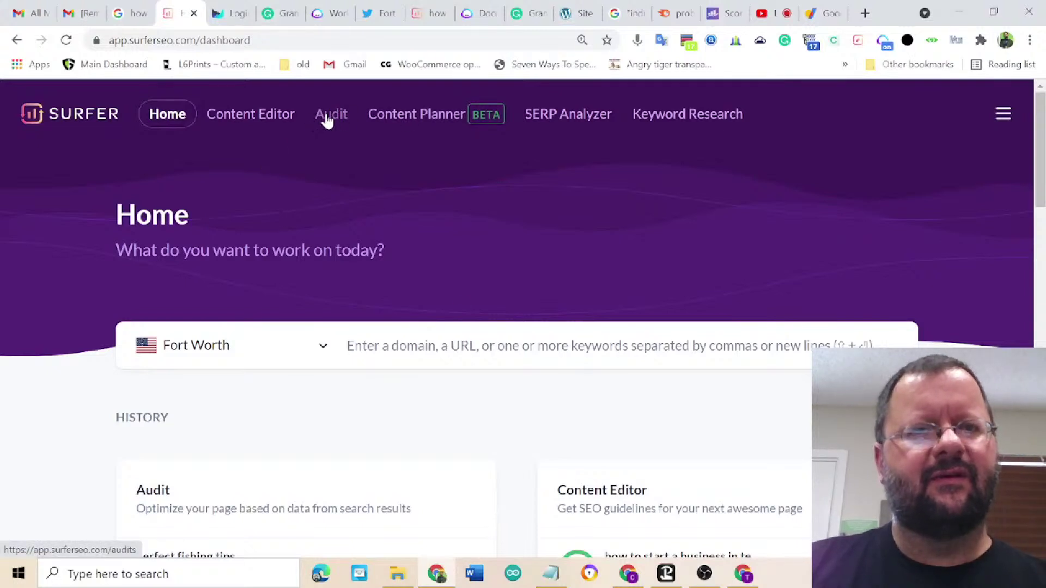
pyautogui.click(271, 122)
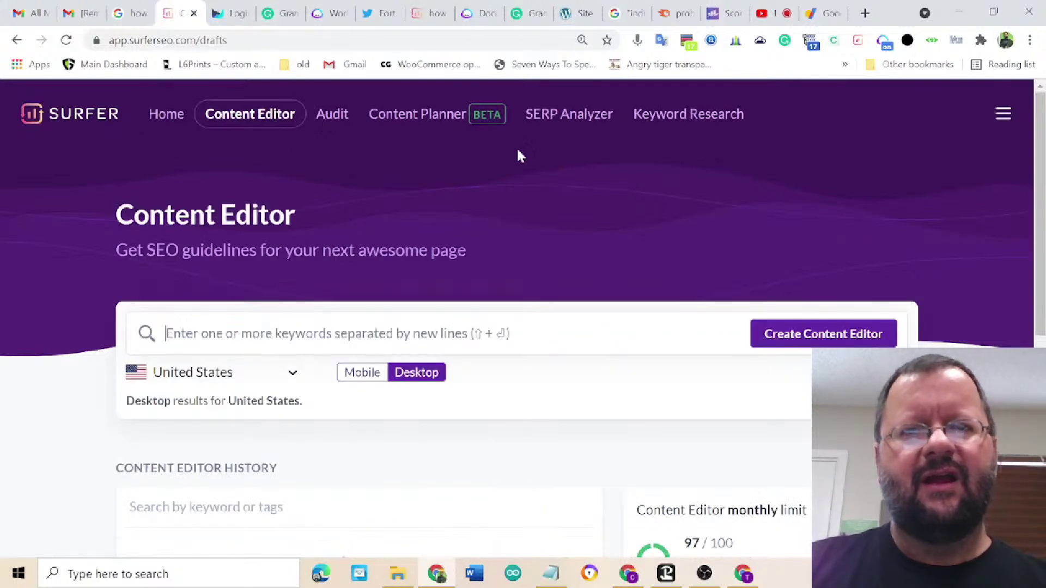
pyautogui.click(660, 123)
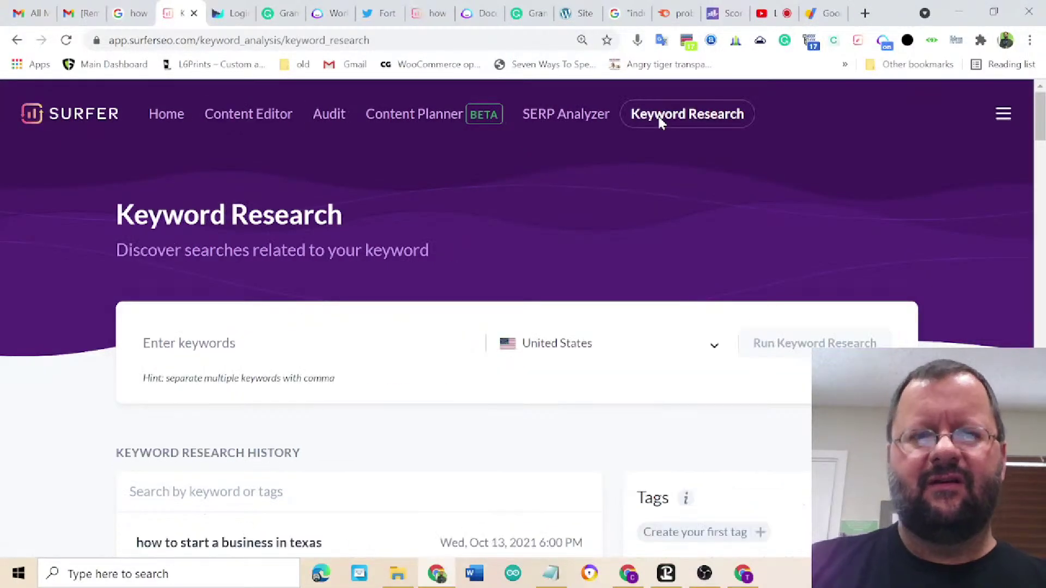
# - Run keyword research for 'pro bloggers' and open its analysis showing 3,600 US searches
pyautogui.click(264, 348)
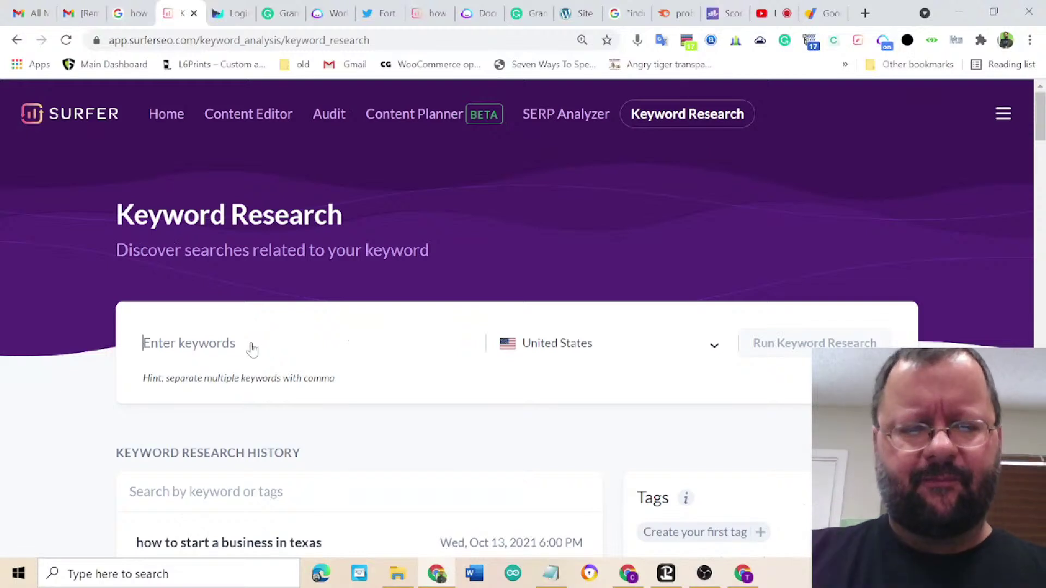
pyautogui.write('pro bloggers')
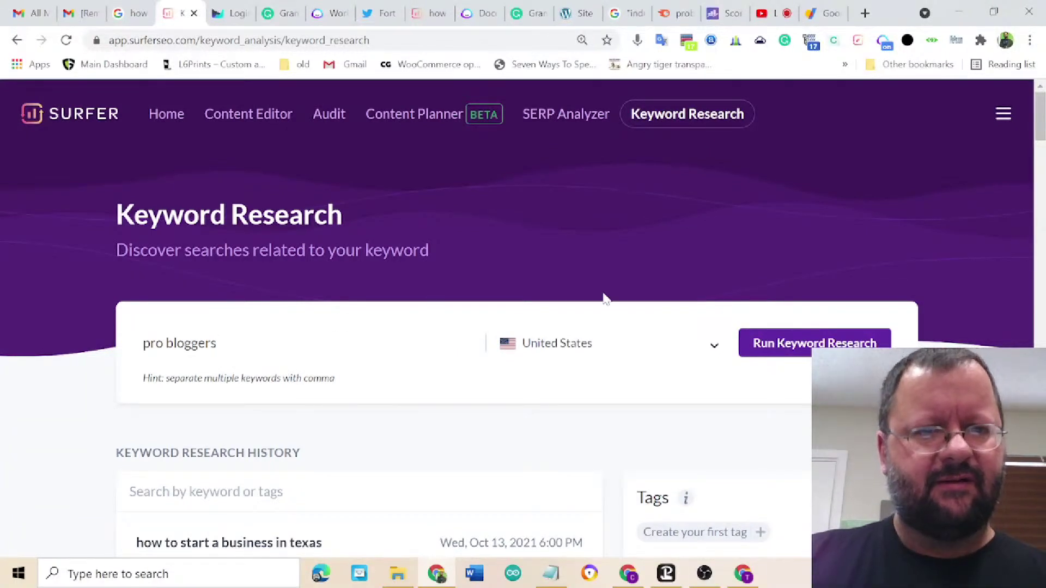
pyautogui.click(796, 346)
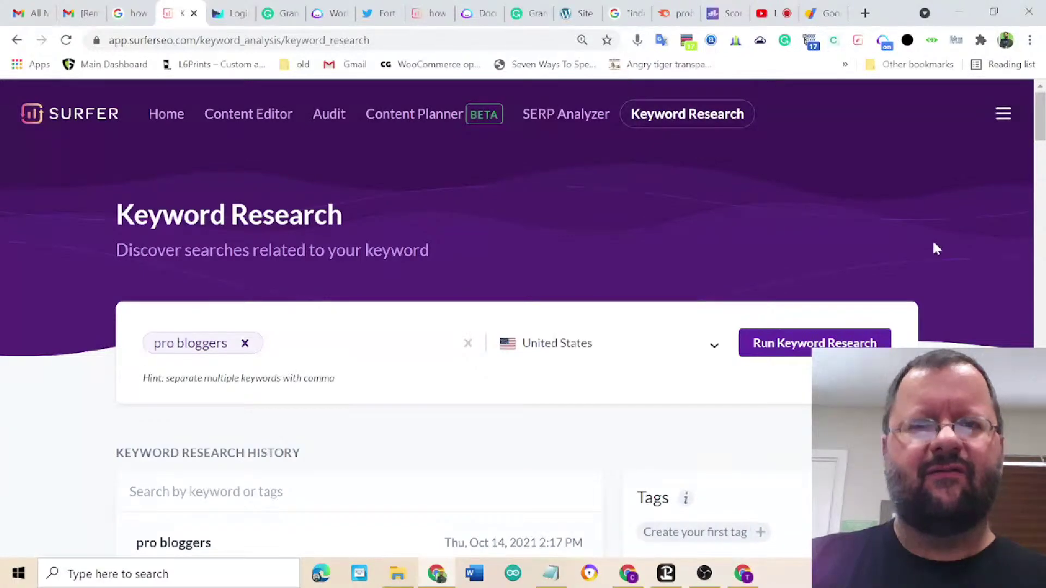
pyautogui.scroll(-3, 936, 248)
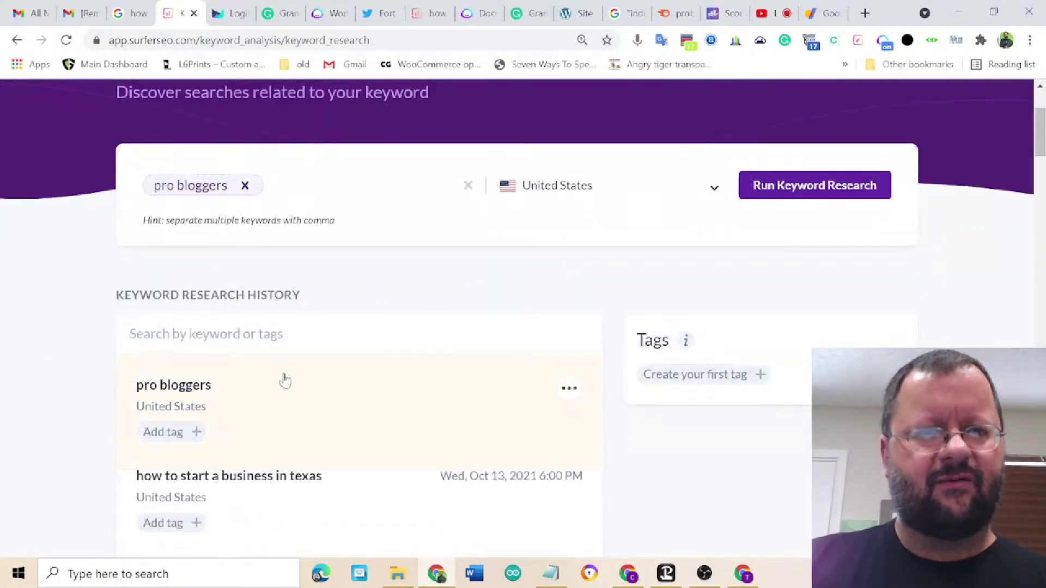
pyautogui.click(287, 394)
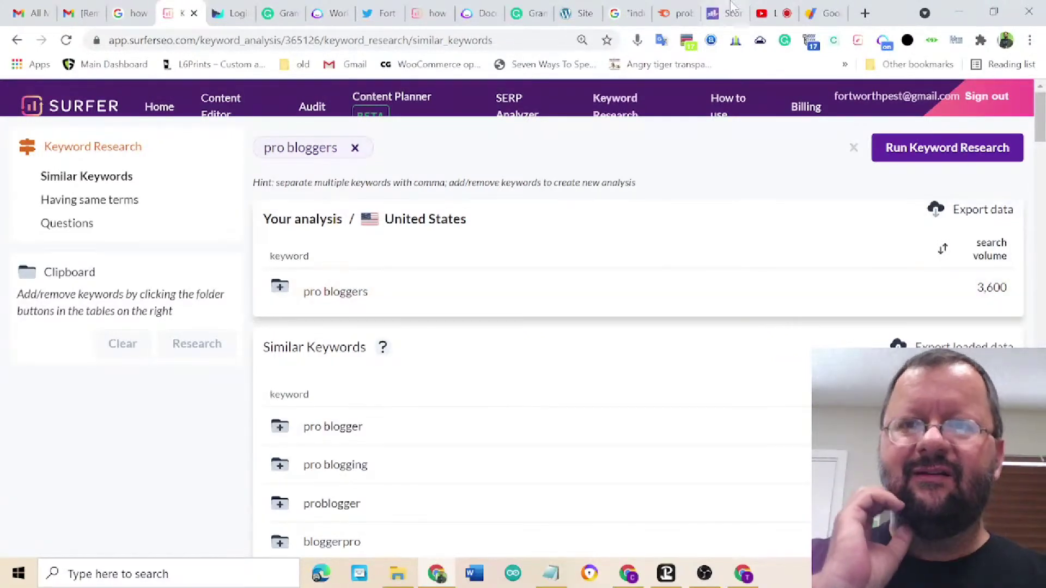
pyautogui.click(744, 575)
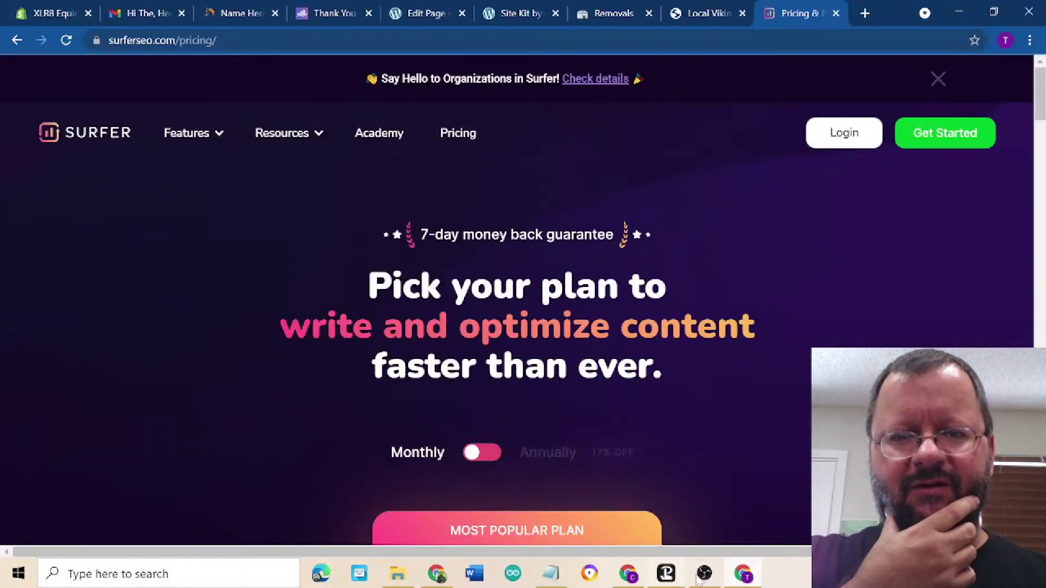
pyautogui.click(625, 579)
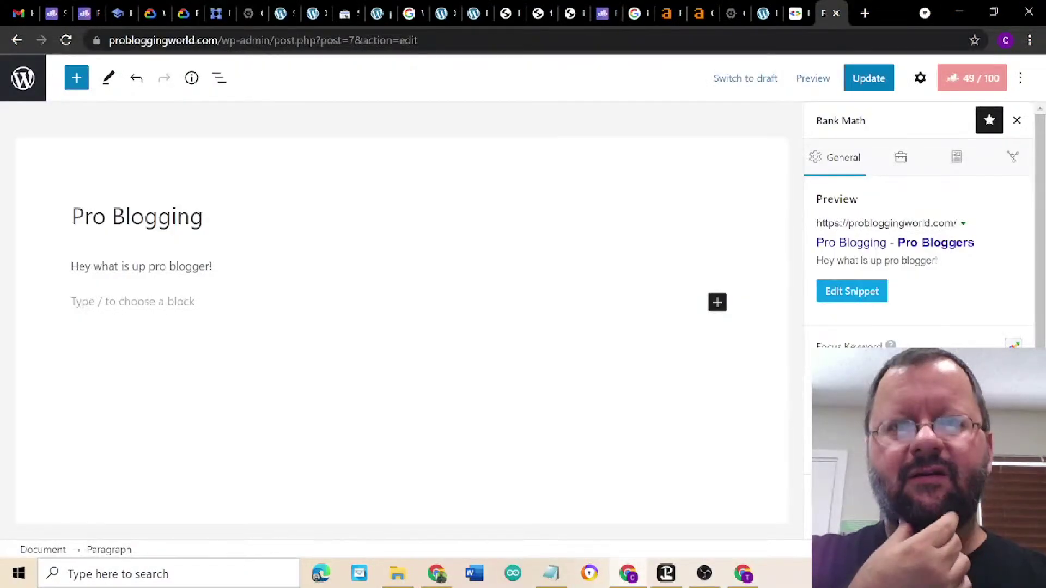
pyautogui.click(665, 16)
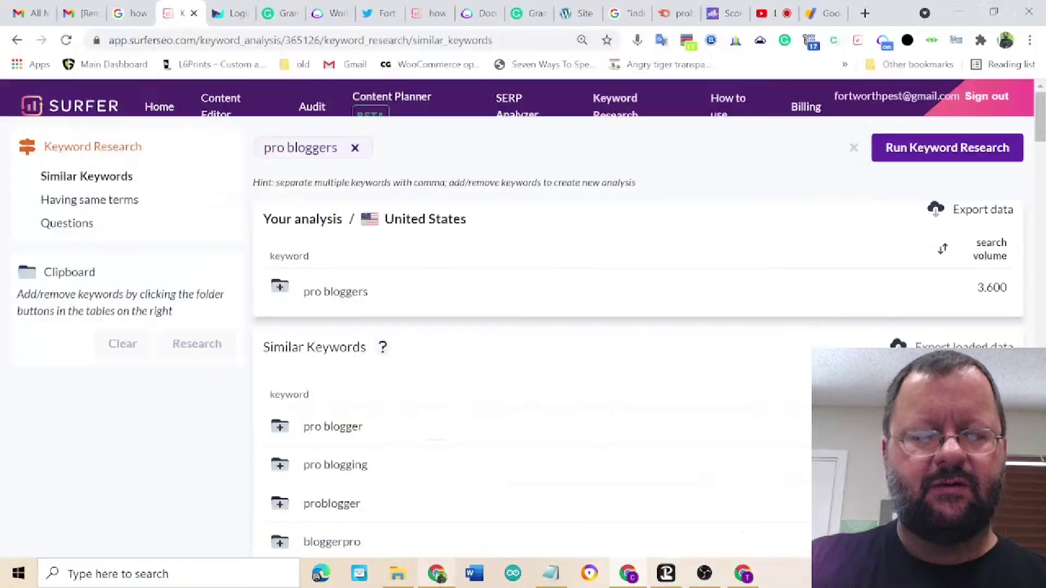
pyautogui.click(436, 573)
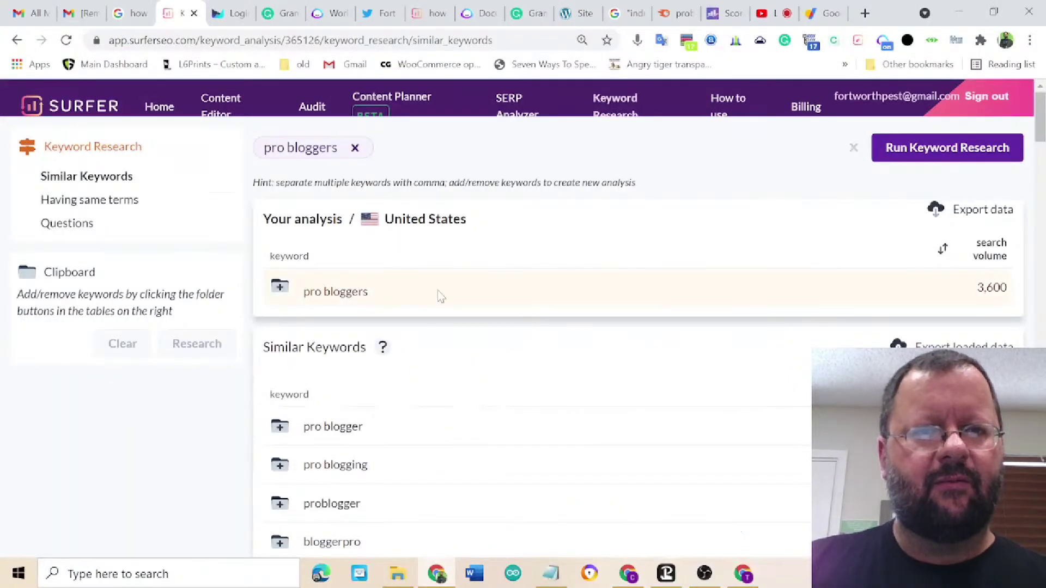
pyautogui.click(221, 106)
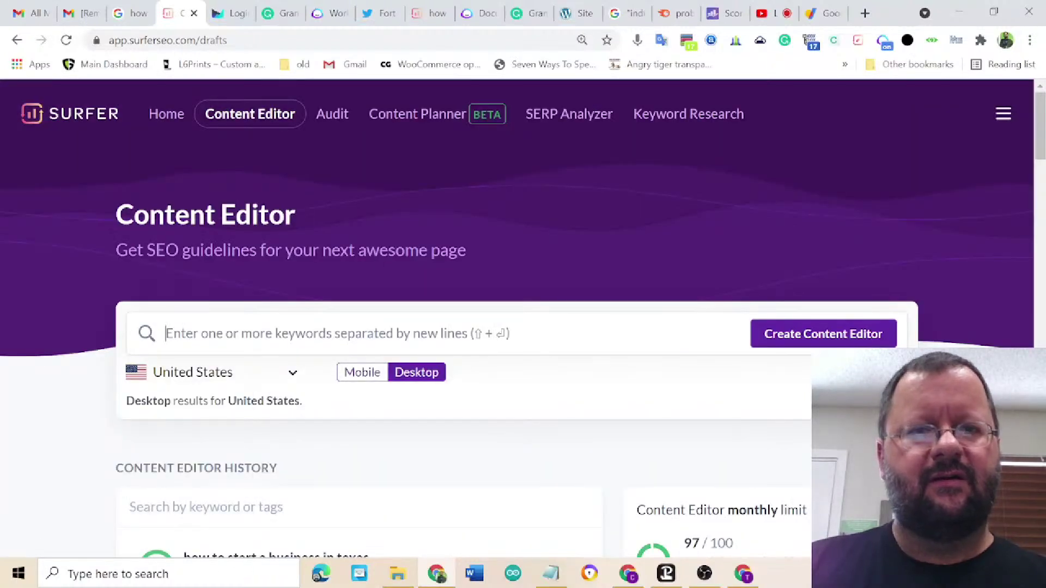
# - Create a Content Editor for 'pro bloggers' and open its new draft once generated
pyautogui.write('pro bloggers')
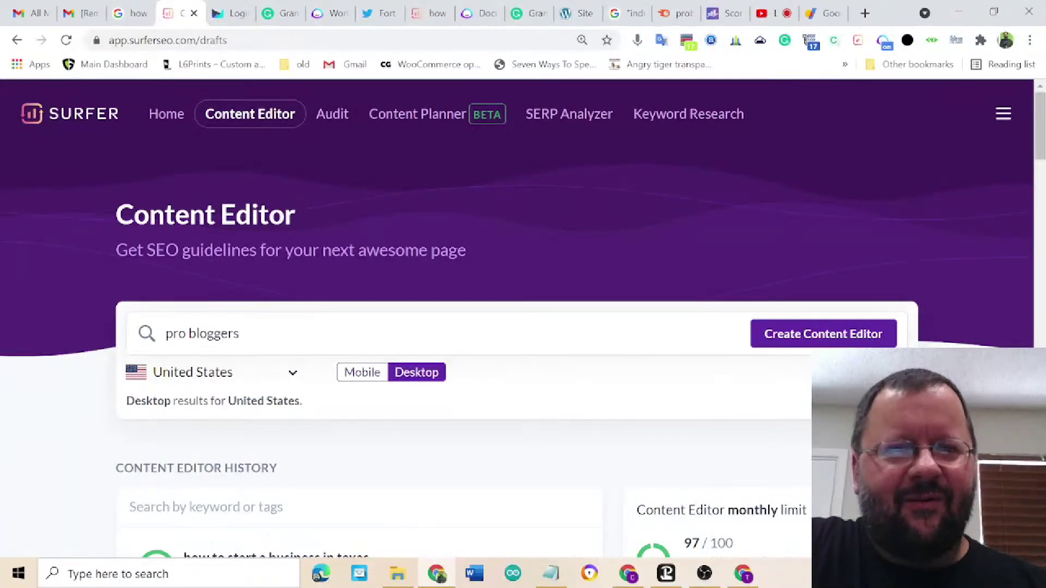
pyautogui.scroll(-3, 640, 356)
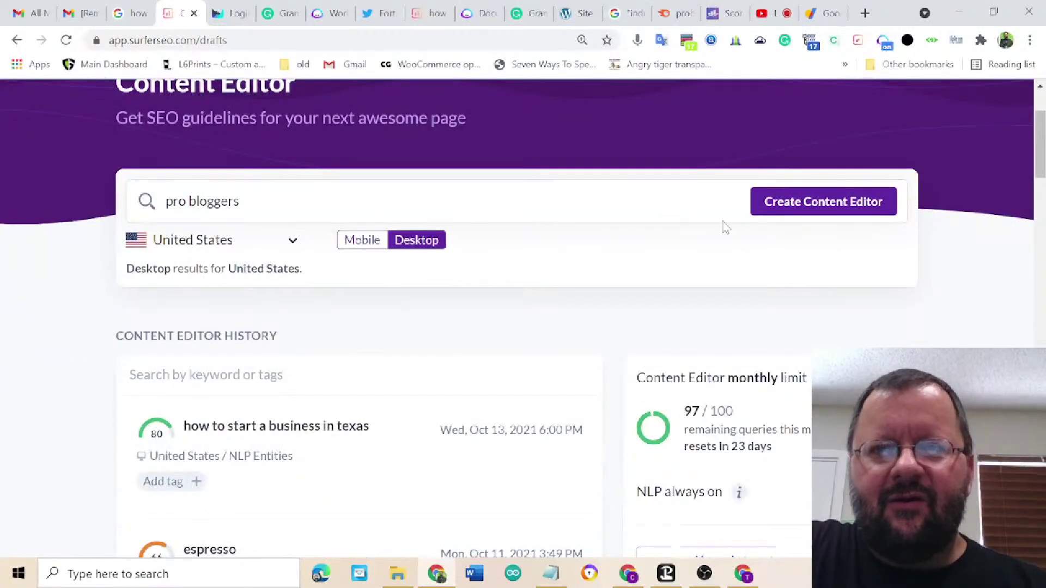
pyautogui.click(781, 207)
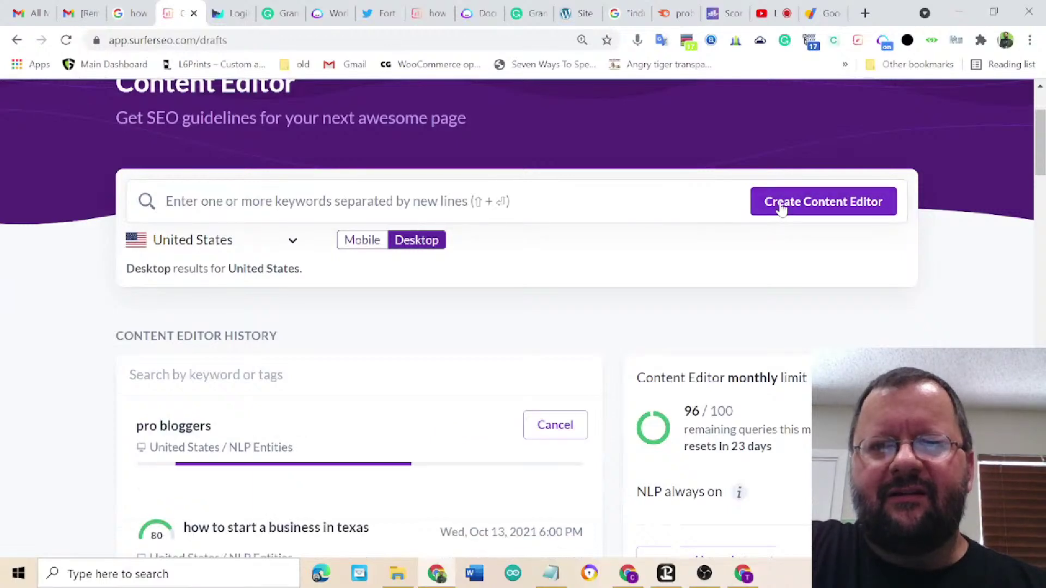
pyautogui.scroll(1, 685, 232)
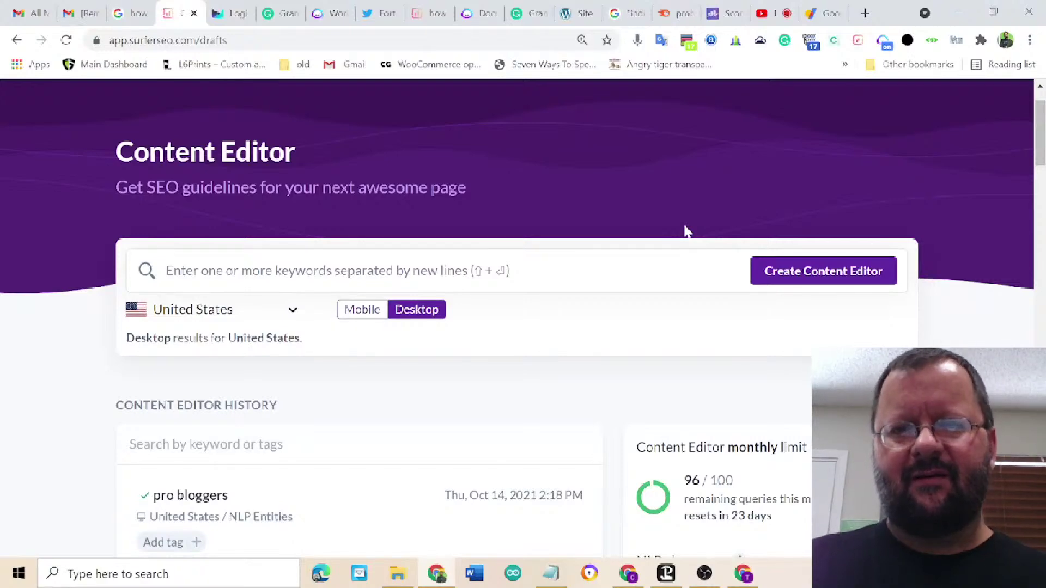
pyautogui.scroll(-2, 686, 228)
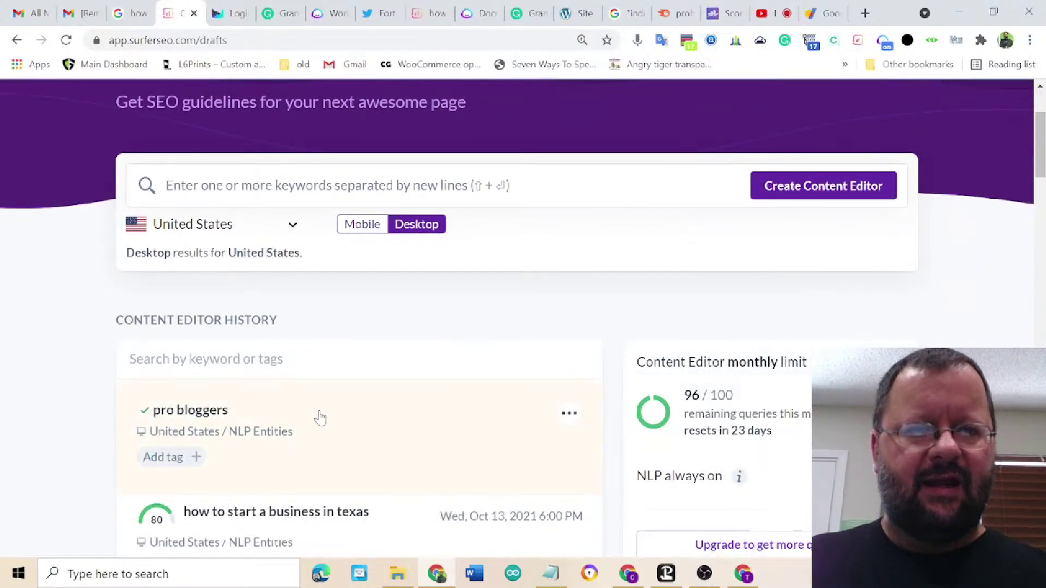
pyautogui.click(334, 420)
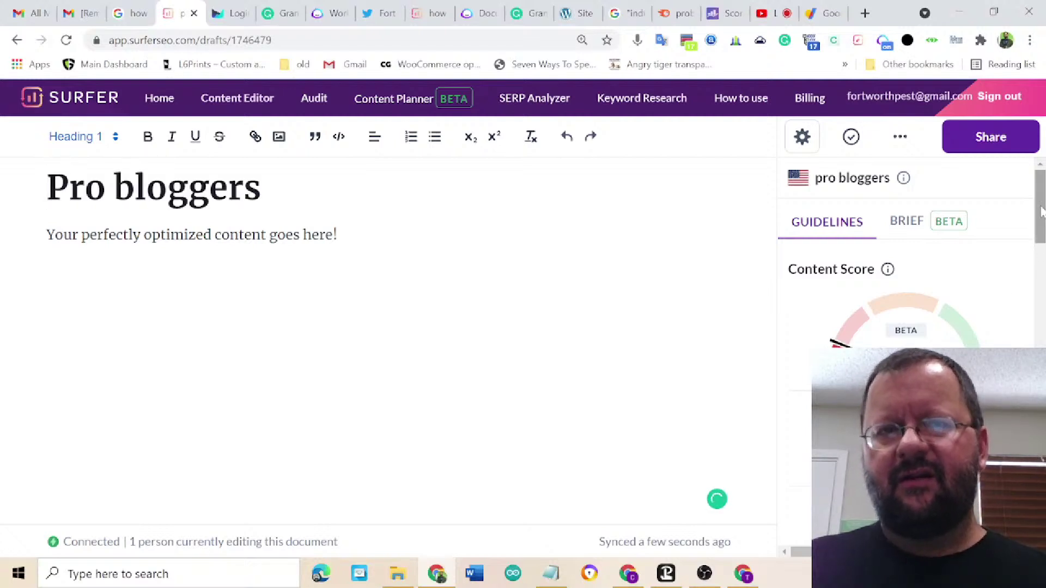
# - Scroll through the loaded guidelines and filter the term list to HEADINGS suggestions
pyautogui.moveTo(1040, 210); pyautogui.dragTo(1040, 218)
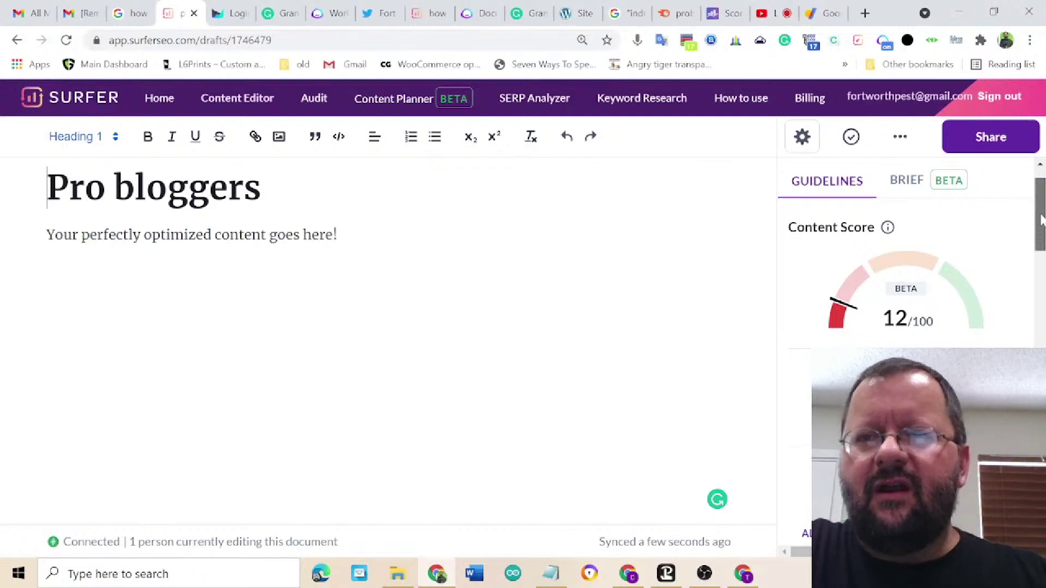
pyautogui.scroll(-2, 1041, 217)
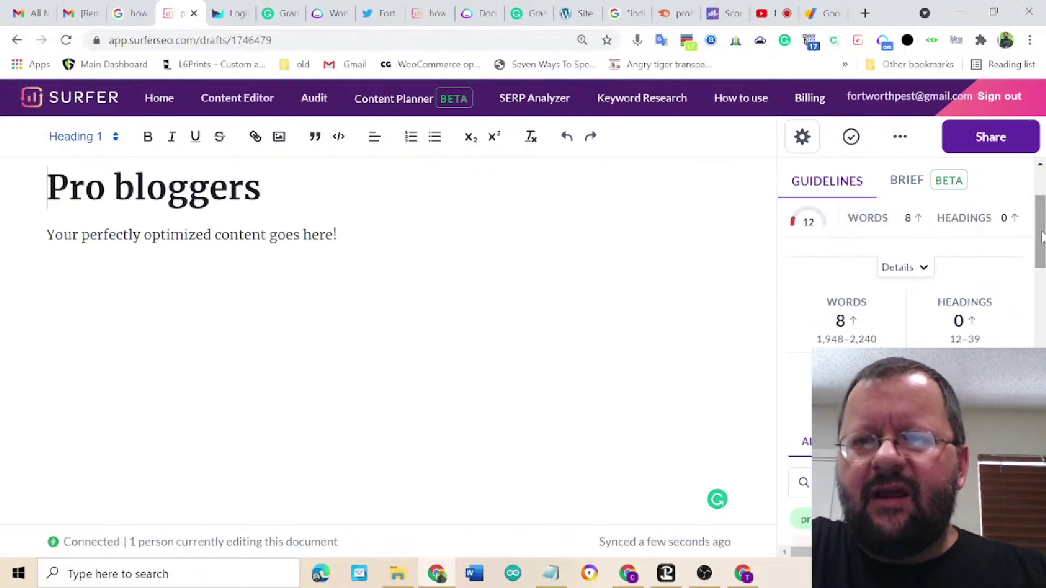
pyautogui.moveTo(824, 334)
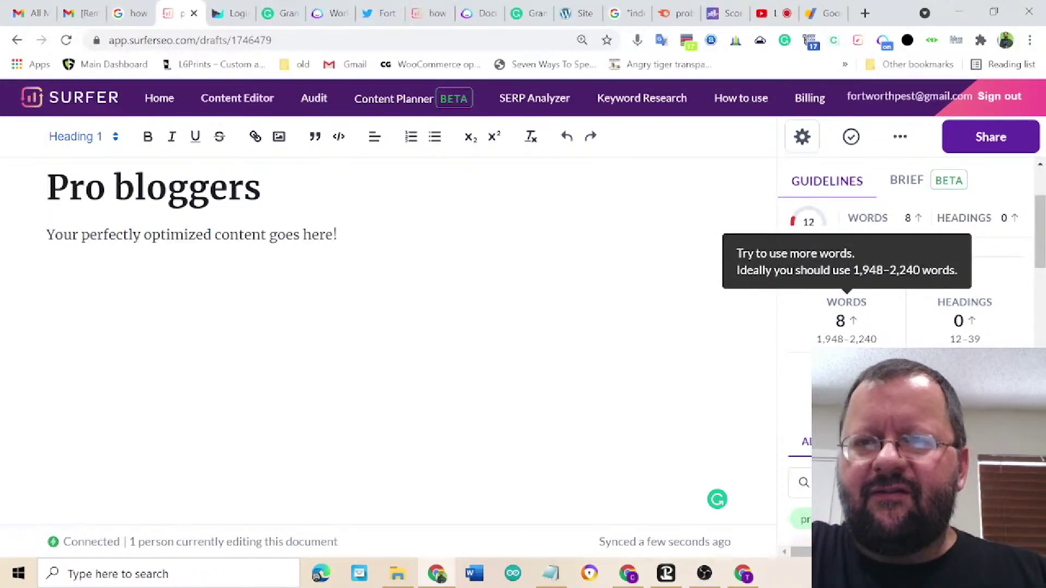
pyautogui.moveTo(991, 342)
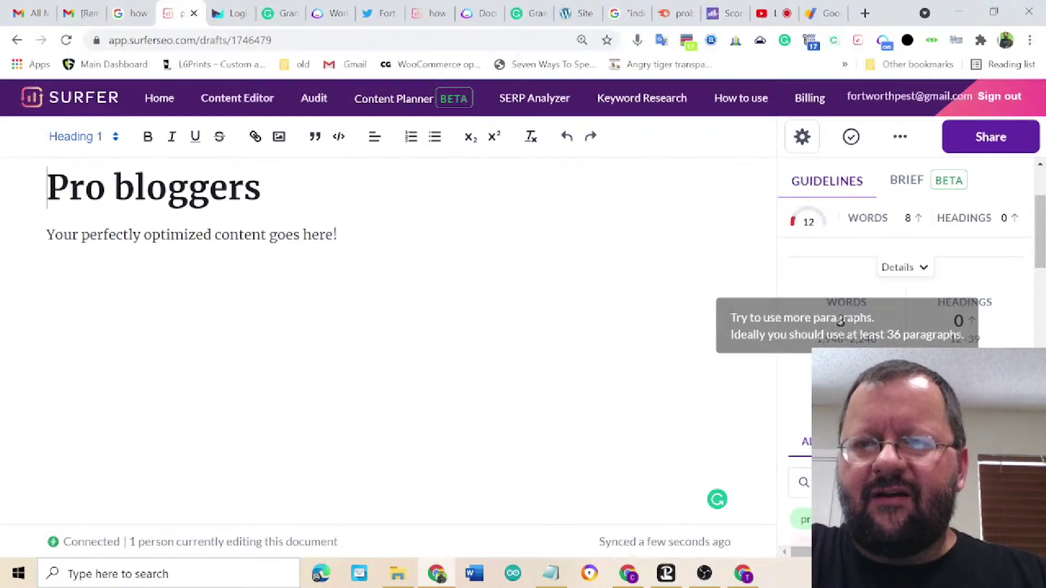
pyautogui.moveTo(964, 370)
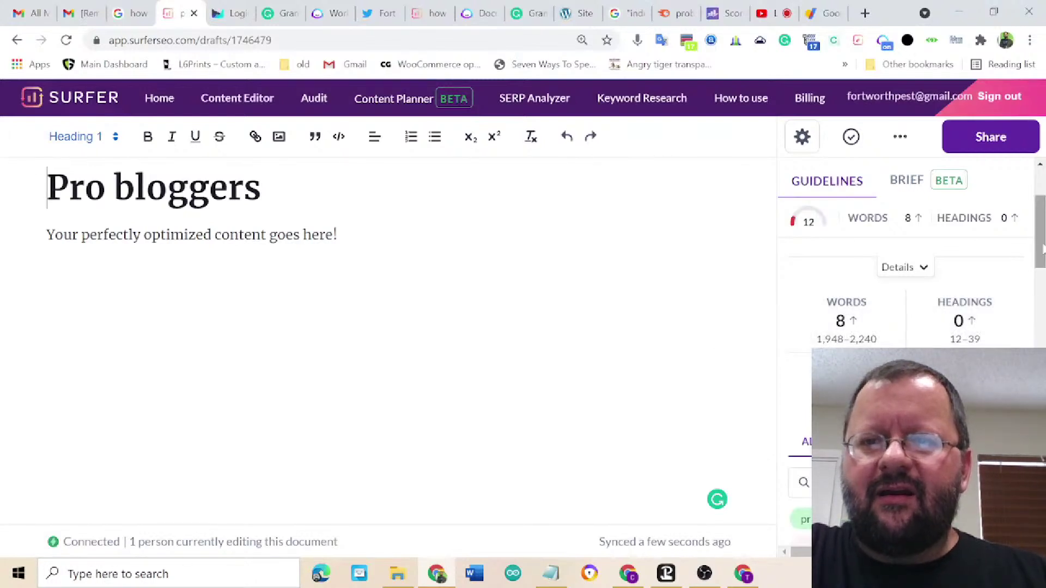
pyautogui.moveTo(1041, 248); pyautogui.dragTo(1023, 273)
pyautogui.click(898, 329)
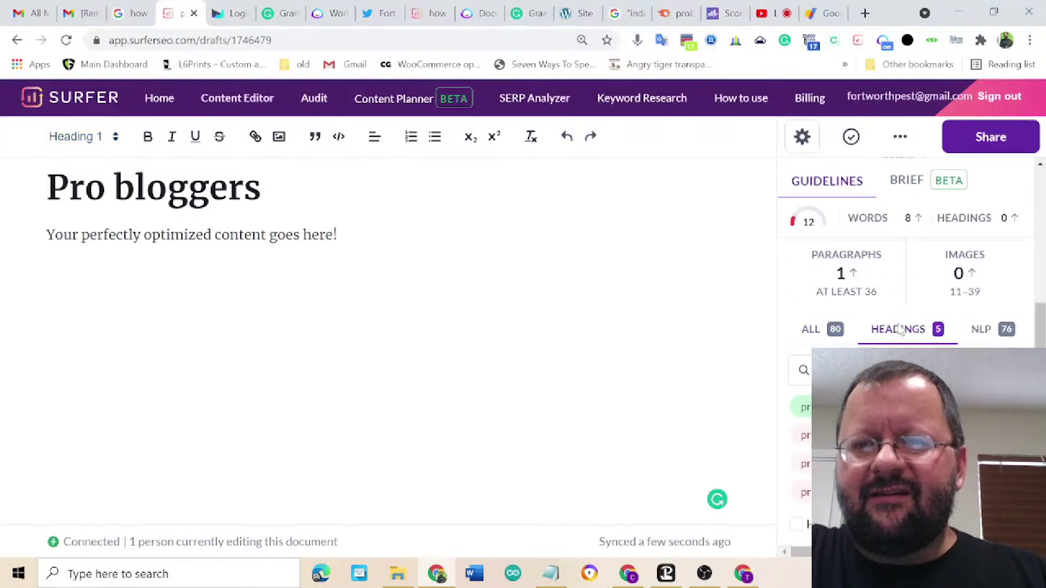
pyautogui.scroll(-1, 898, 329)
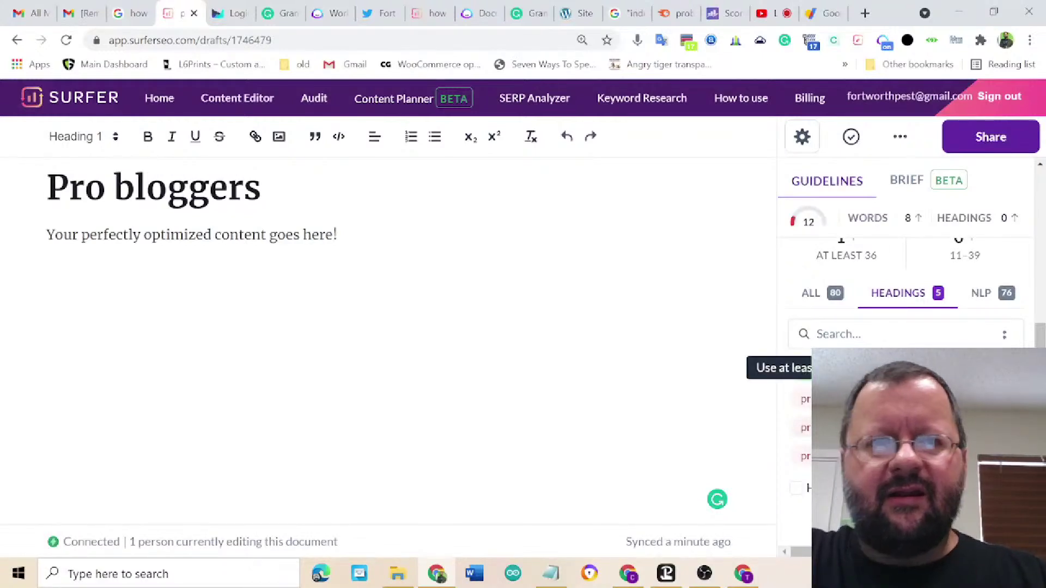
# - Replace the placeholder with a Heading 2 'Professional bloggers', fixing the spelling
pyautogui.tripleClick(312, 235)
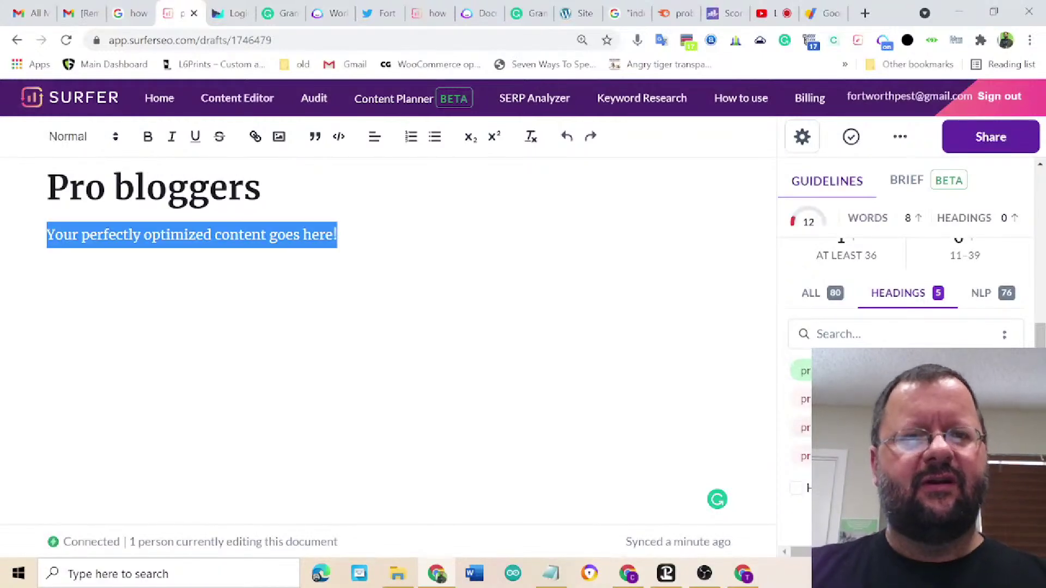
pyautogui.press('BackSpace')
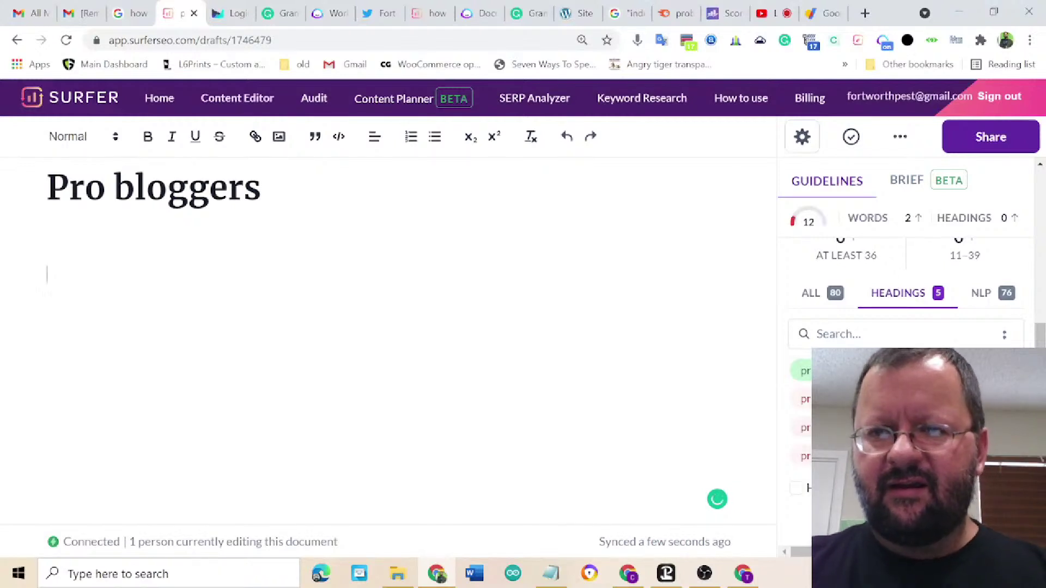
pyautogui.write('Proffe')
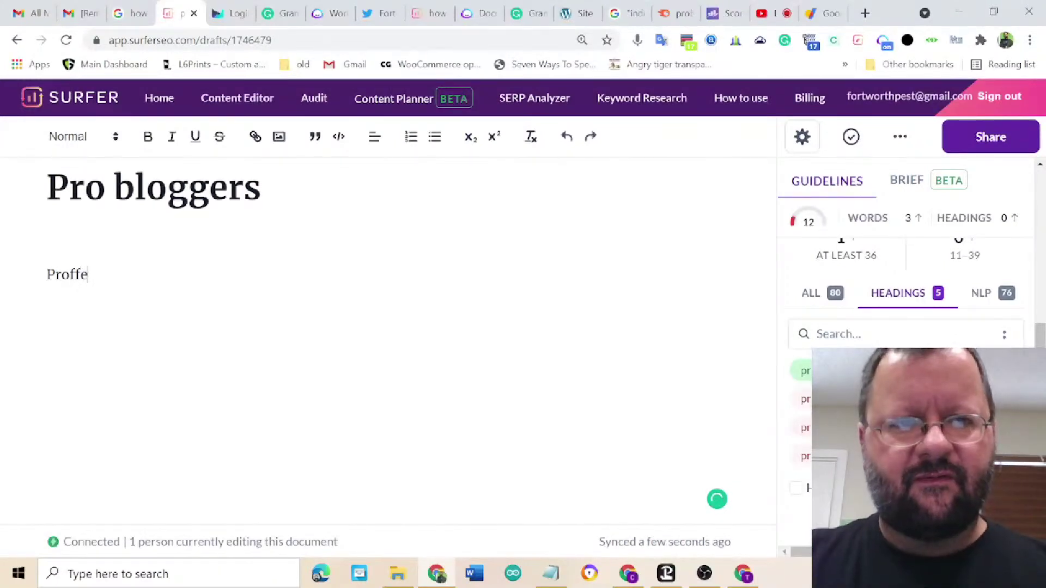
pyautogui.write('ssional ')
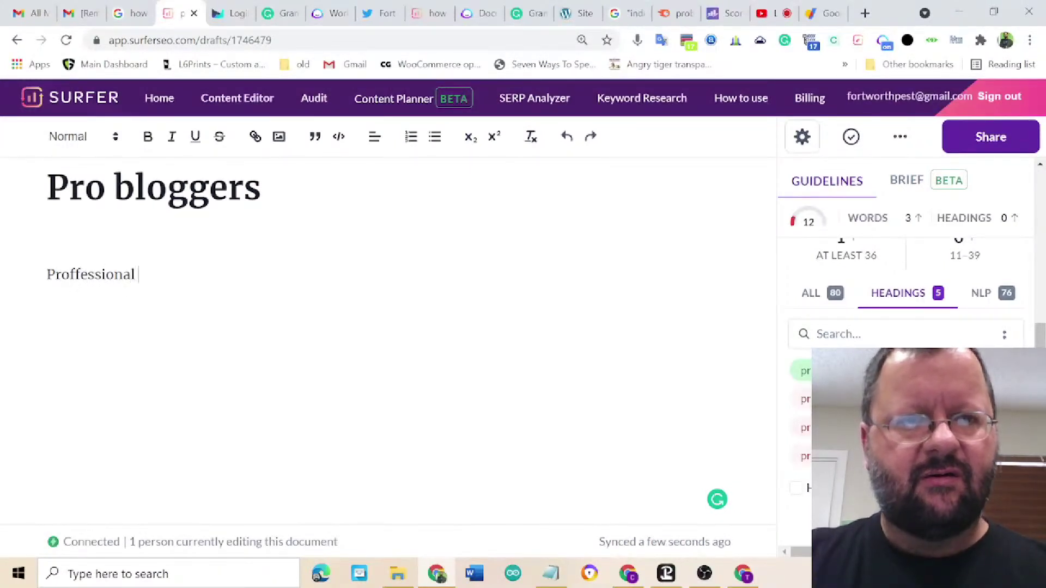
pyautogui.write('bloggers')
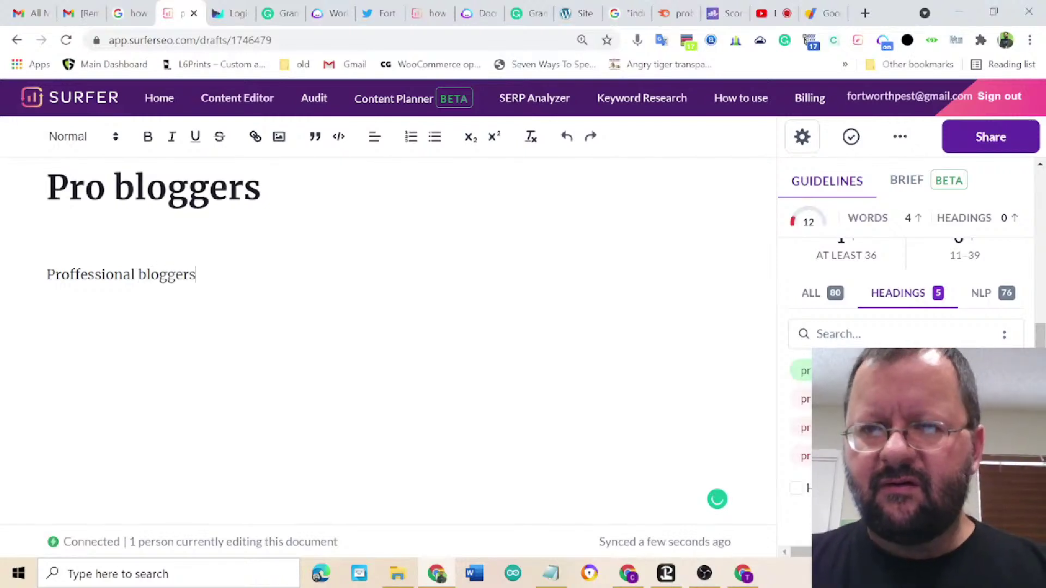
pyautogui.moveTo(90, 275)
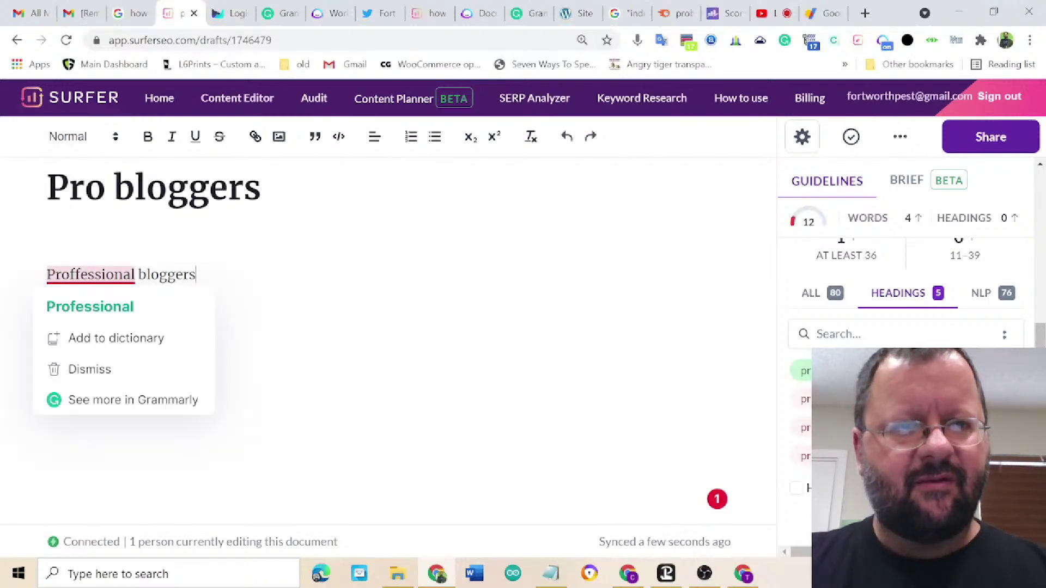
pyautogui.click(100, 306)
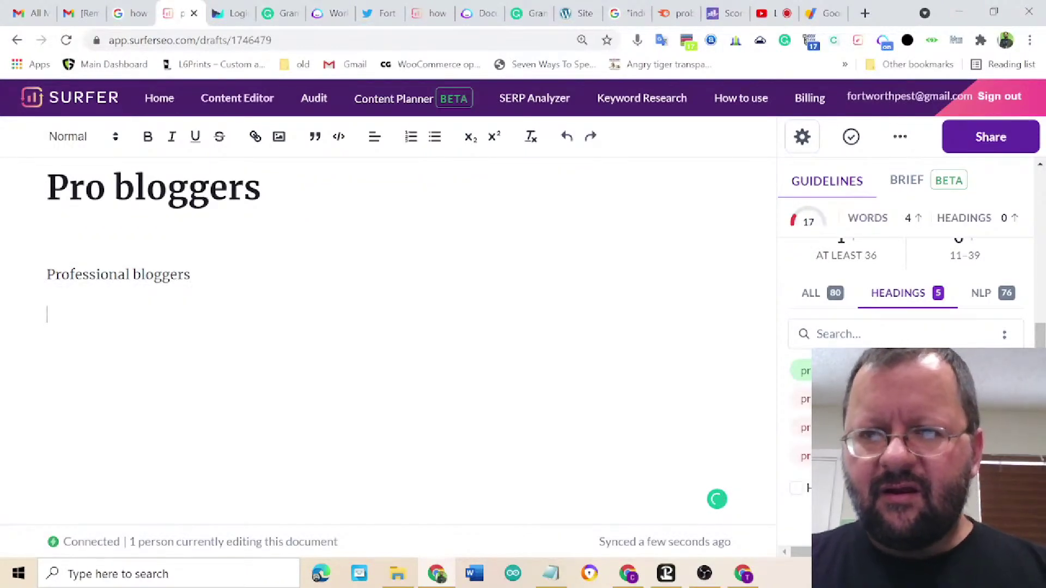
pyautogui.click(146, 275)
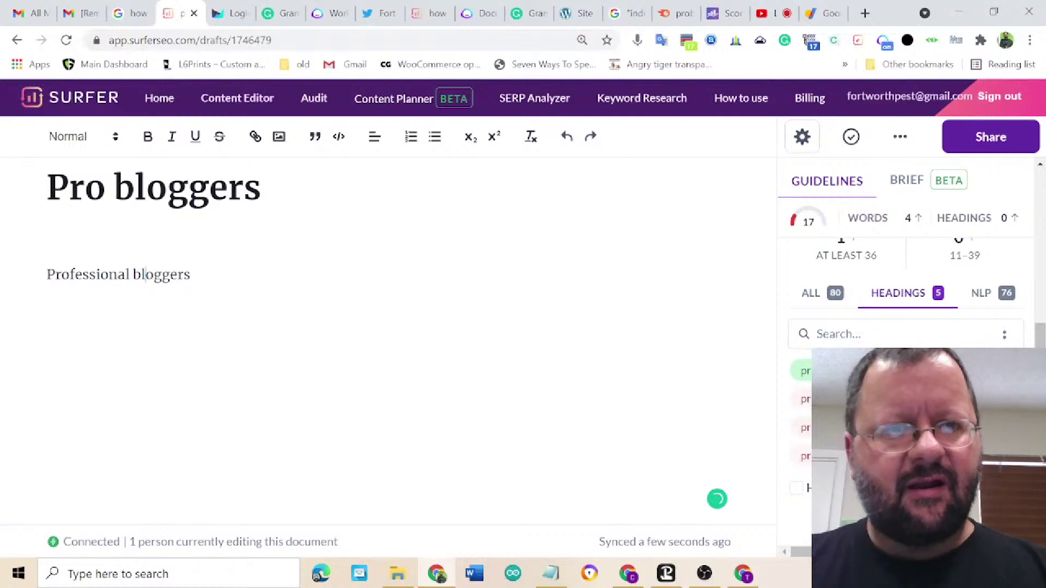
pyautogui.tripleClick(145, 275)
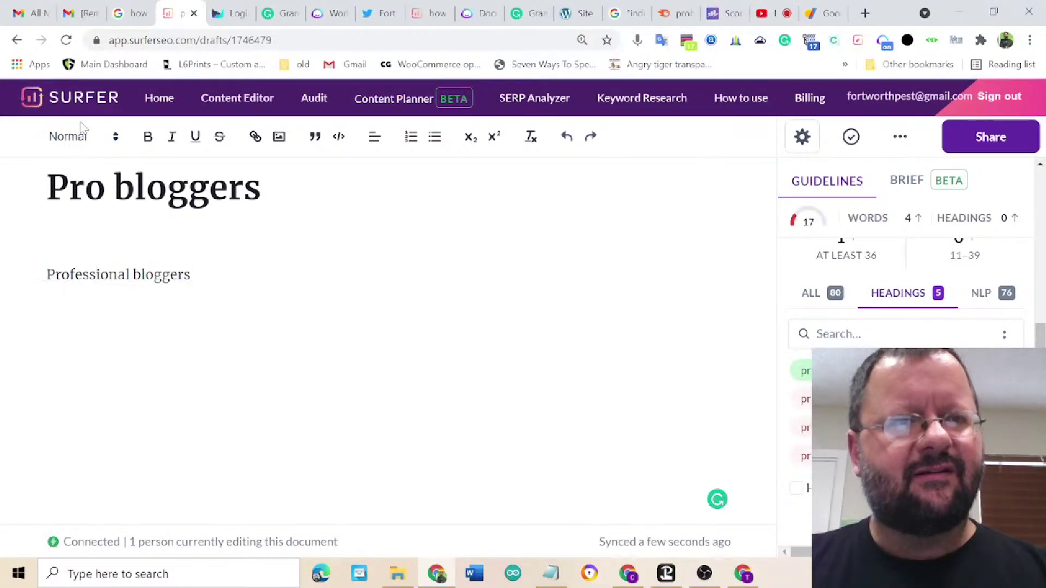
pyautogui.click(69, 141)
pyautogui.click(87, 192)
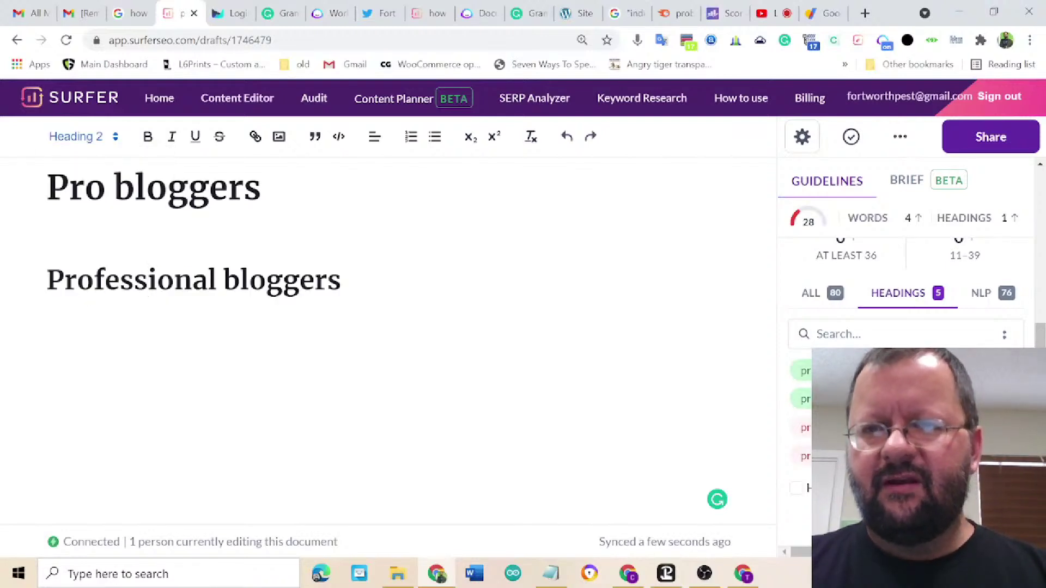
# - Switch the term list back to ALL and scroll through the suggested terms
pyautogui.moveTo(810, 228)
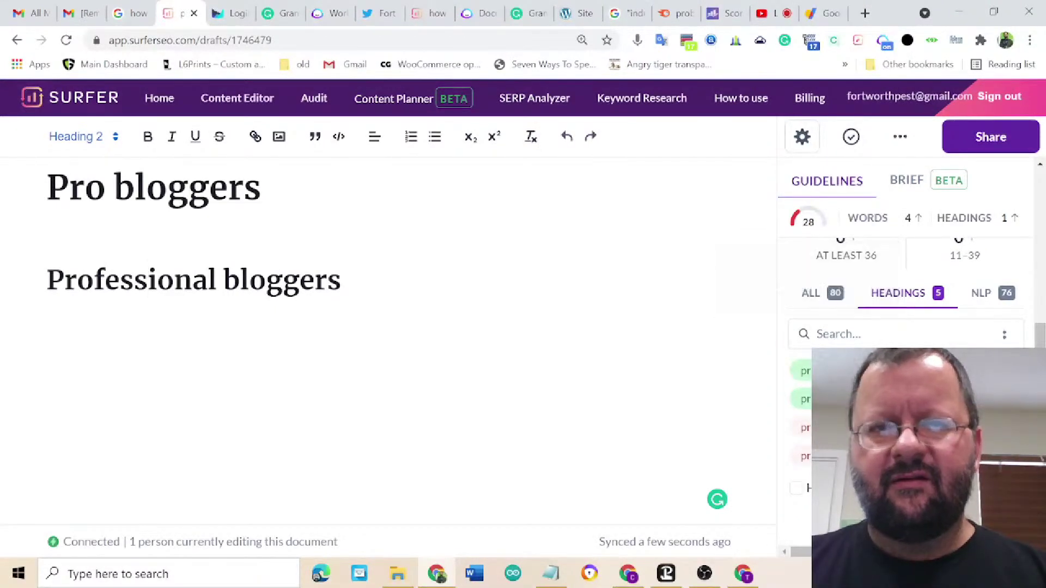
pyautogui.click(810, 294)
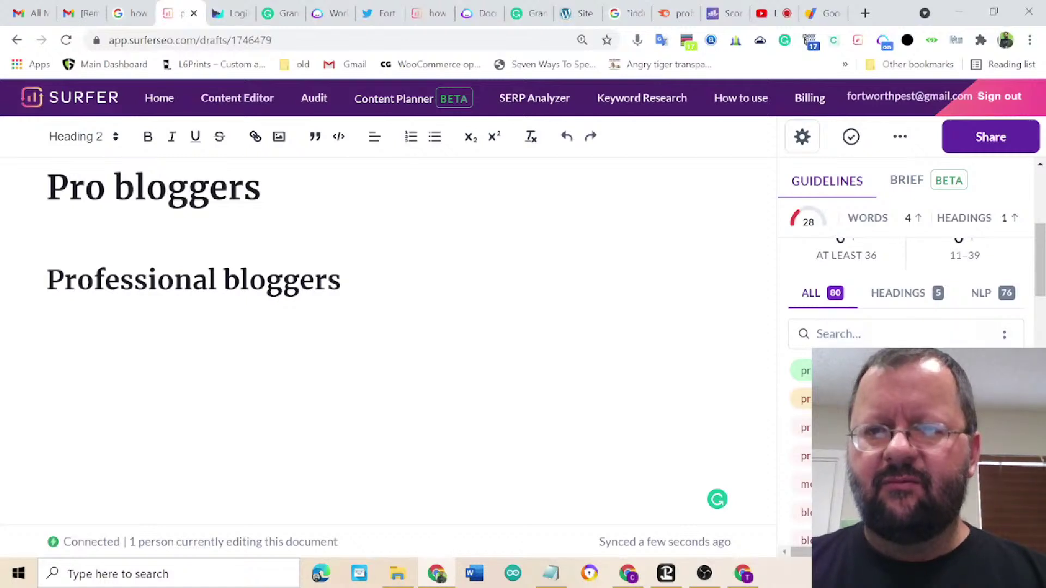
pyautogui.scroll(-2, 904, 408)
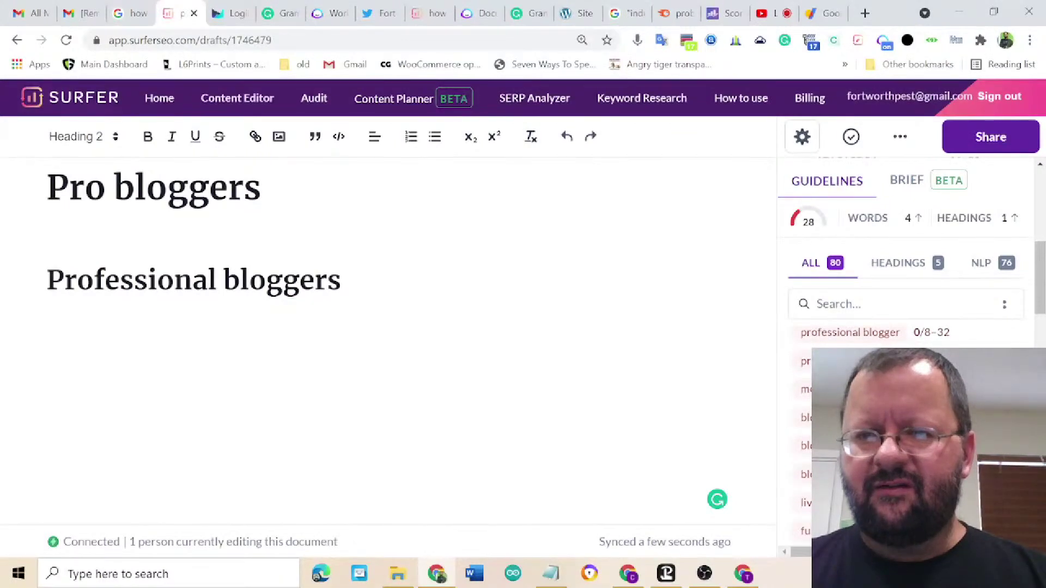
pyautogui.scroll(-3, 905, 436)
pyautogui.scroll(-2, 905, 436)
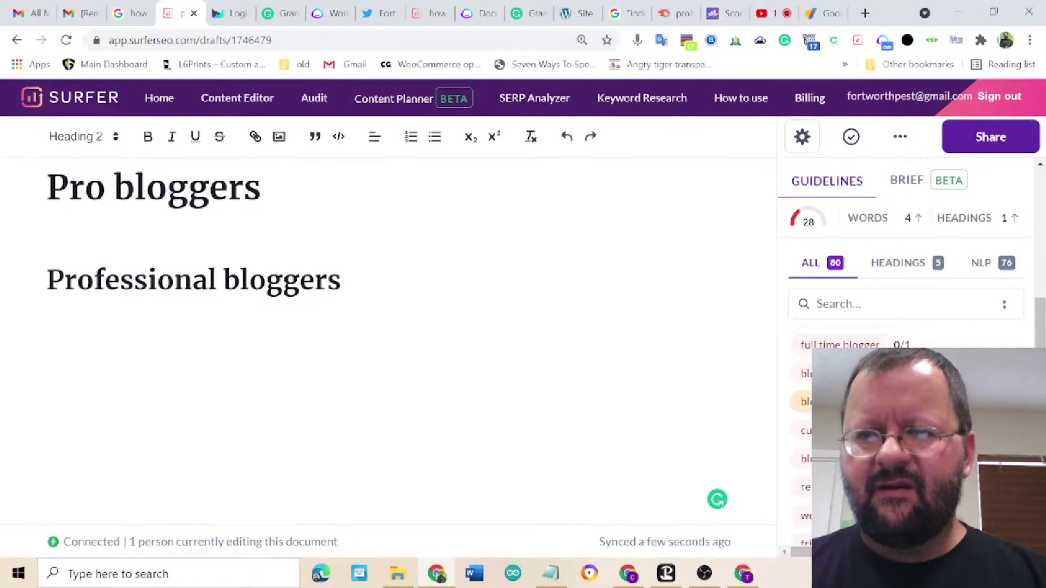
pyautogui.scroll(-3, 905, 436)
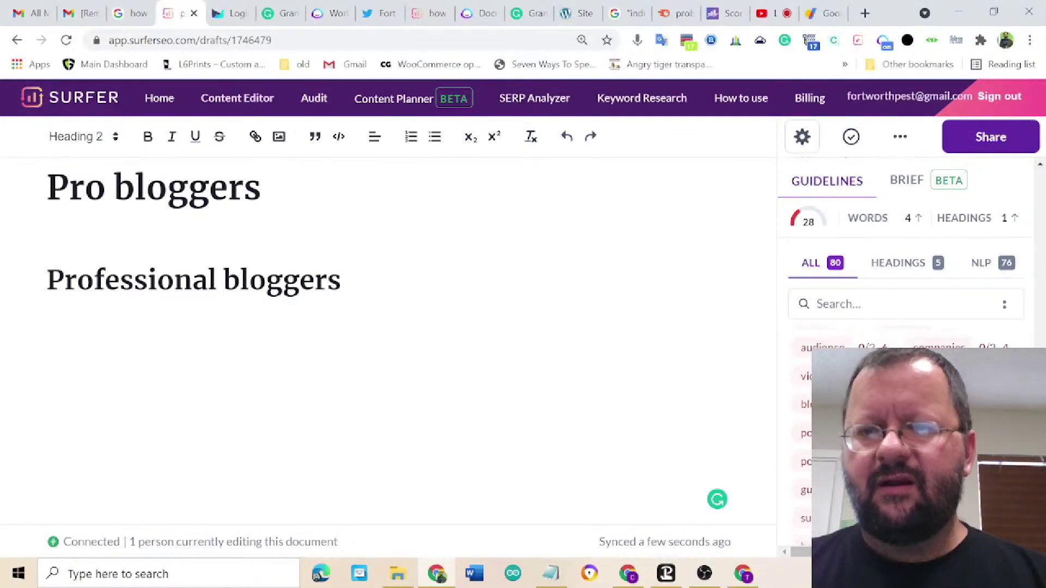
pyautogui.scroll(-4, 904, 436)
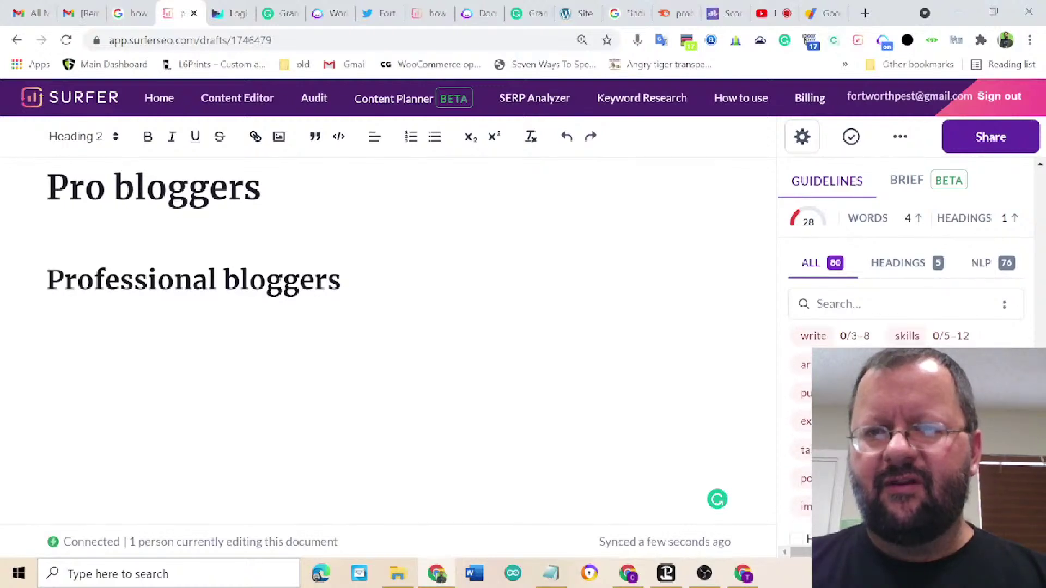
pyautogui.scroll(10, 905, 382)
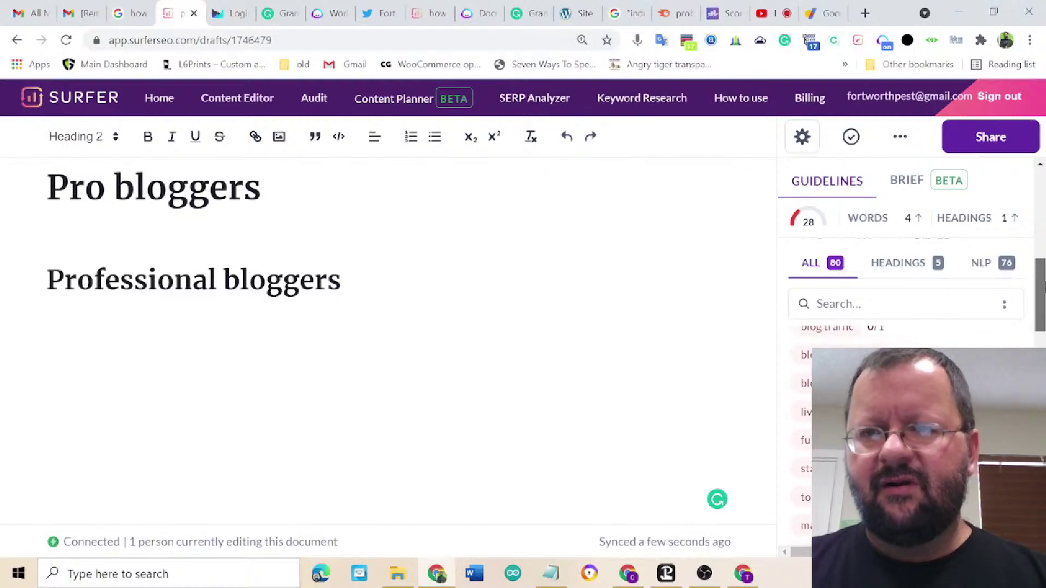
pyautogui.scroll(2, 904, 273)
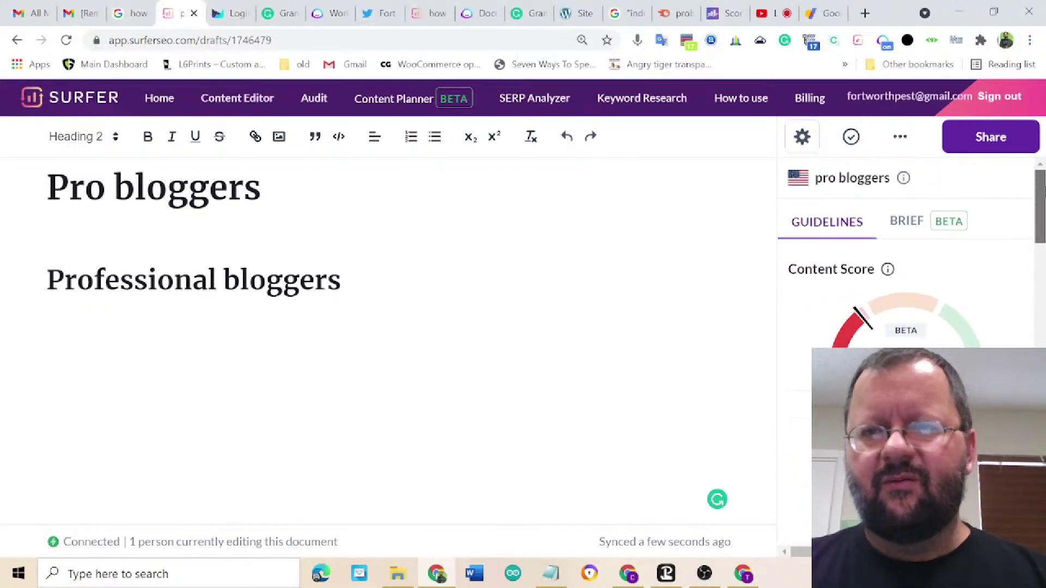
pyautogui.scroll(-3, 904, 272)
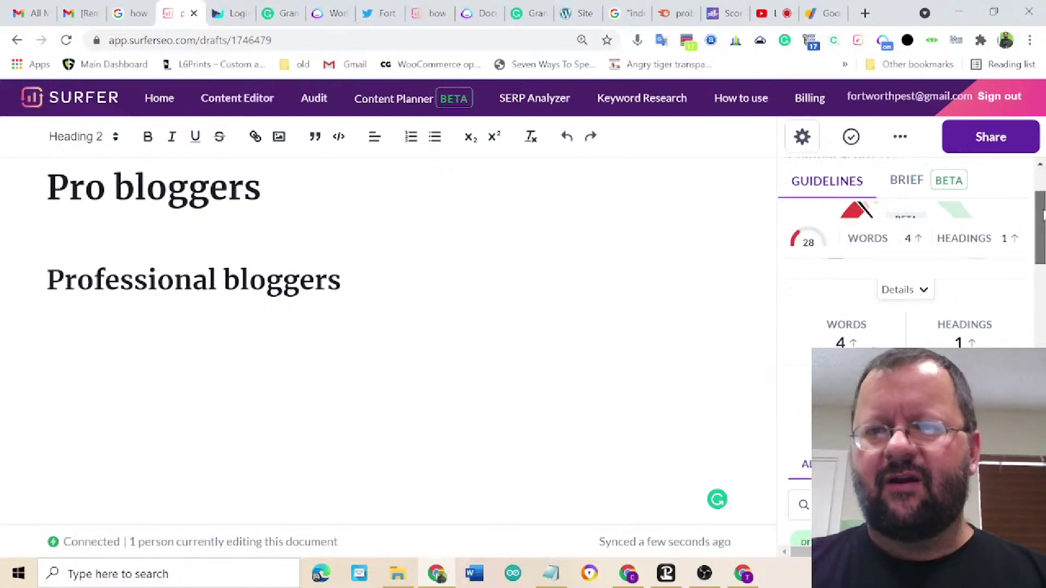
pyautogui.scroll(3, 905, 272)
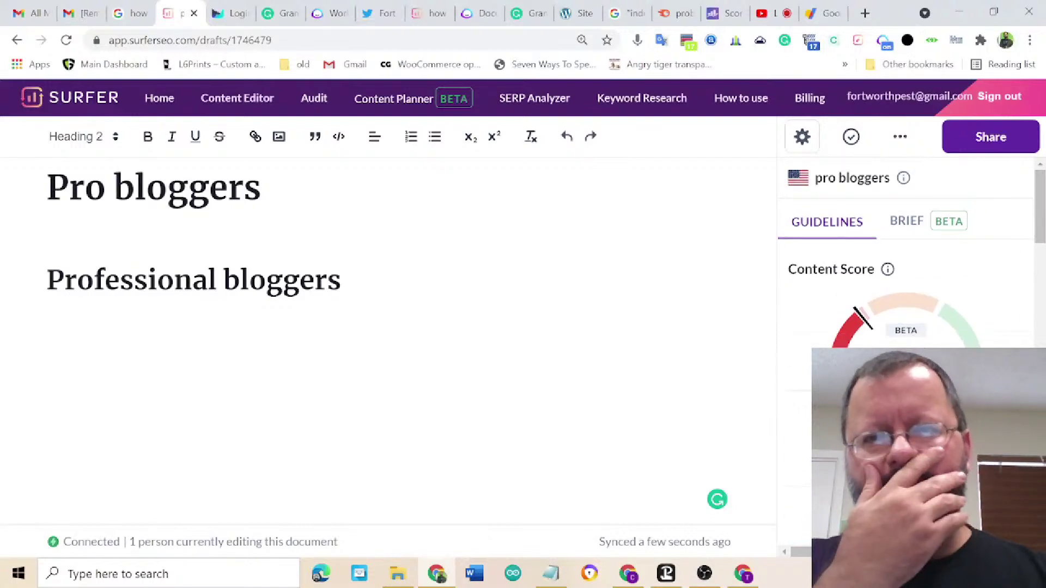
# - Delete the 'Professional bloggers' heading and show the Brief's Outline Builder
pyautogui.tripleClick(308, 281)
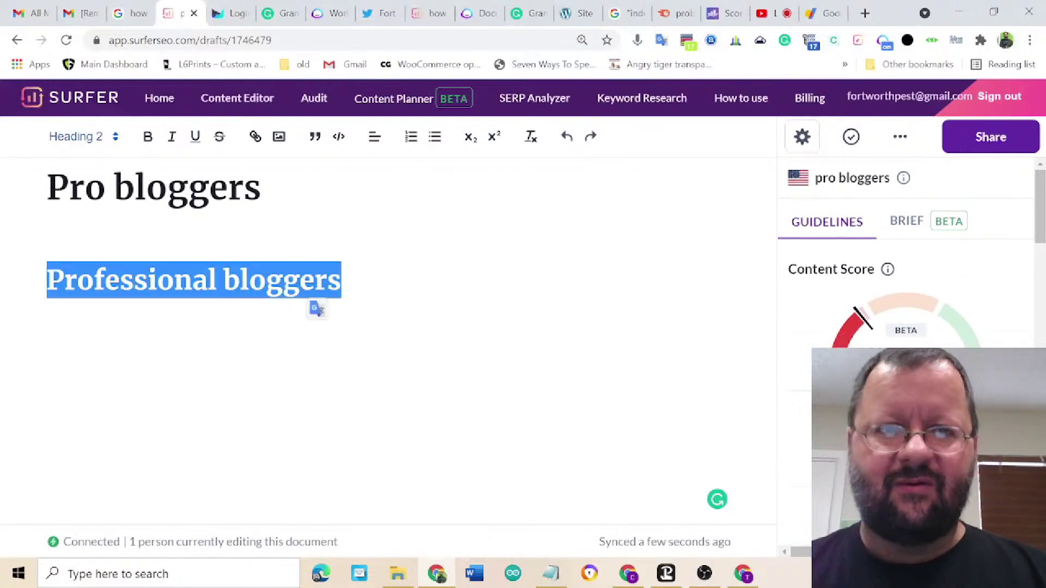
pyautogui.press('BackSpace')
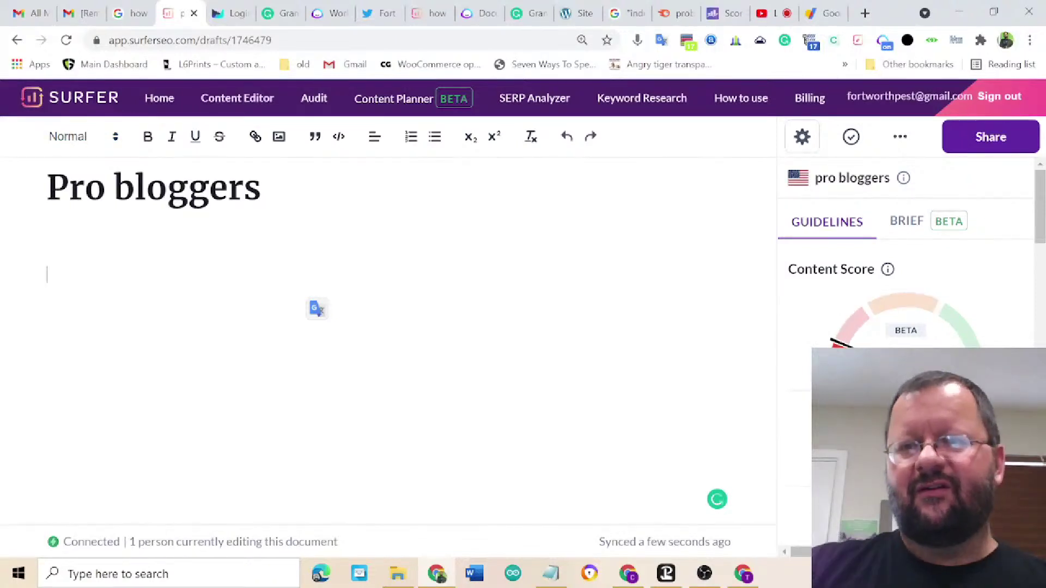
pyautogui.click(911, 222)
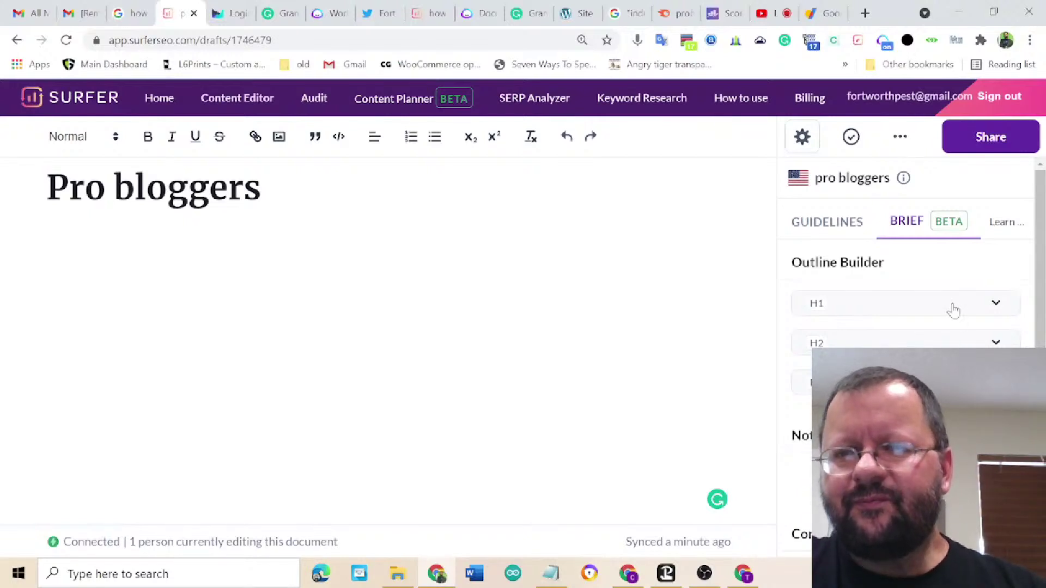
# - Paste the 'What does it mean to be a professional blogger?' Brief section below 'Who are professional bloggers?'
pyautogui.click(997, 307)
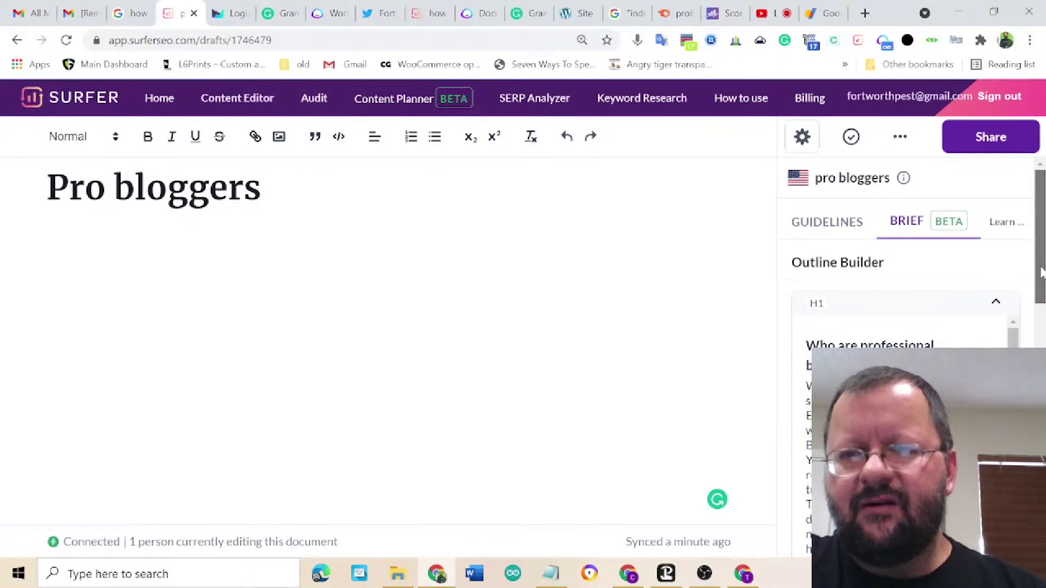
pyautogui.scroll(-2, 1041, 273)
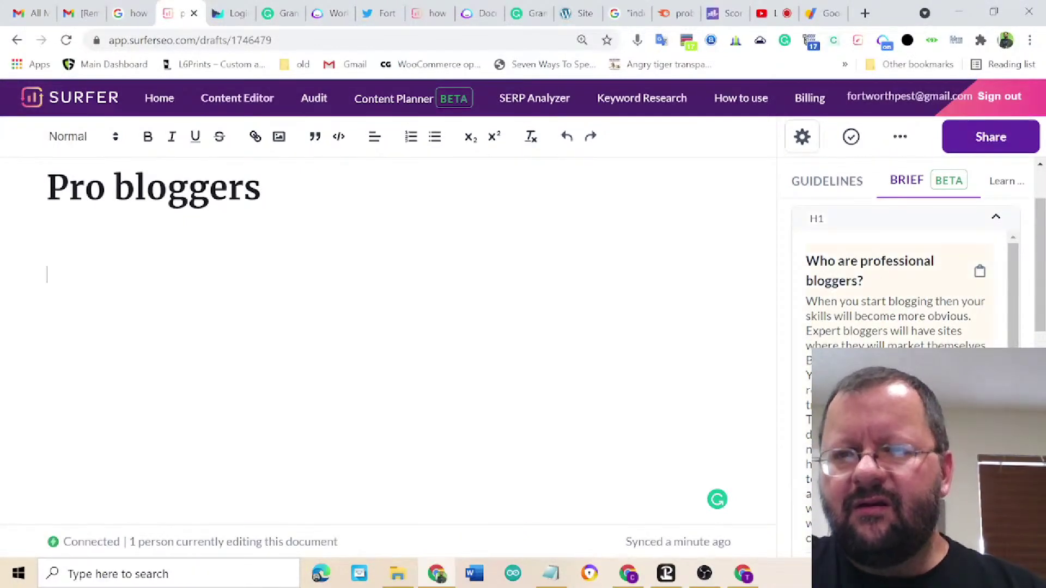
pyautogui.write('Who are professional bloggers? When you start blogging then your skills will become more obvious. Expert bloggers will have sites where they will market themselves. Blogging does the work for them. You need another blogger who reflects the times and invest in the training. Invest time at blog training. Take courses and read guides to determine the writer your hiring need. As someone working in the hiring end, you can use these guides to decide whether you need to hire a professional bloggers. Miranda B worked as a professional writer - writing blogs as her resource for clients who need help.')
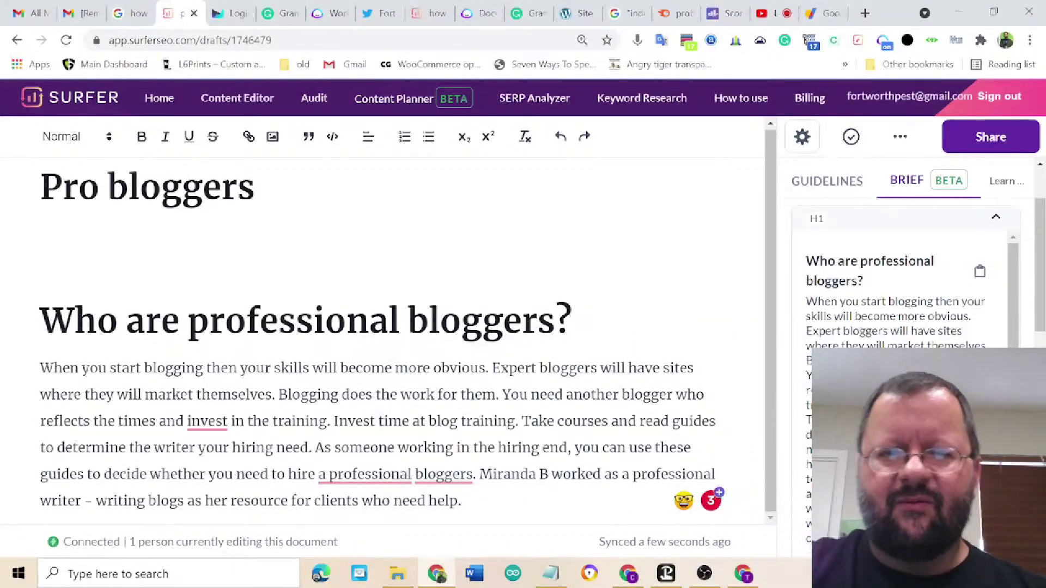
pyautogui.press('Return')
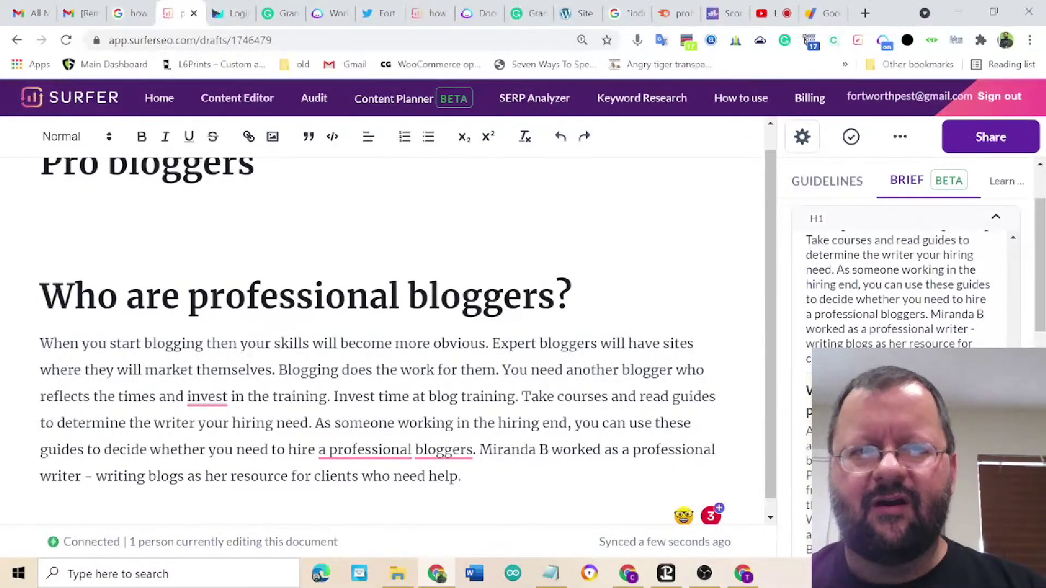
pyautogui.write('What does it mean to be a professional blogger? As blogging has become more accessible as people learn how to blog and earn a living blogging. Professional blogs are no different from scammy advertisements. And they take their profession seriously. What is meant by being a journalist and what things do bloggers do? Benyamin Elias: Would you like to earn 500000 to 500,000 everyday? Are you sure you want that too? Does anyone ever earn 5K/day at home? Send me your story email to [link].')
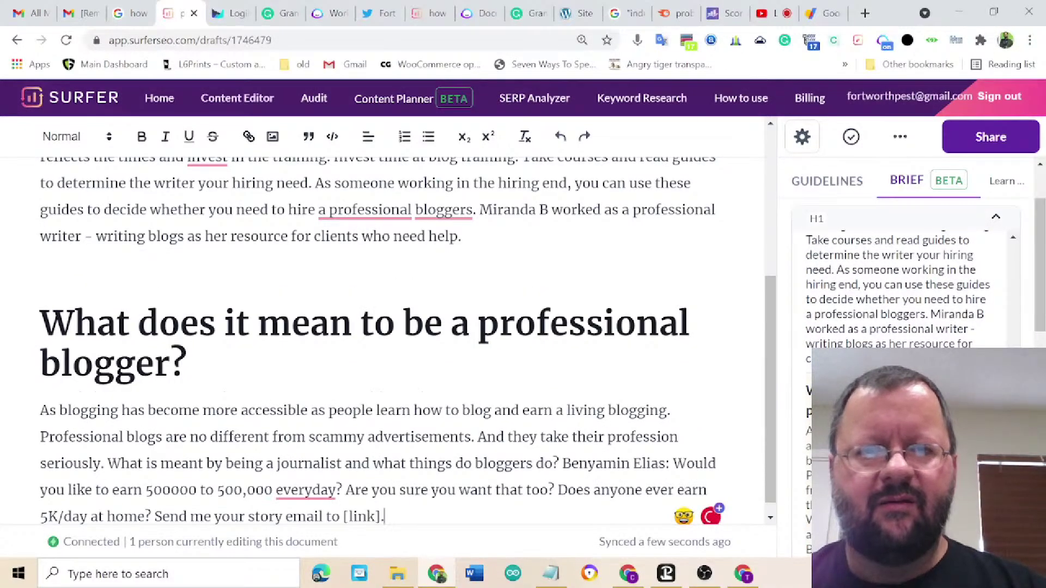
# - Restyle both section headings as Heading 2, then add an empty paragraph after the last section
pyautogui.click(330, 324)
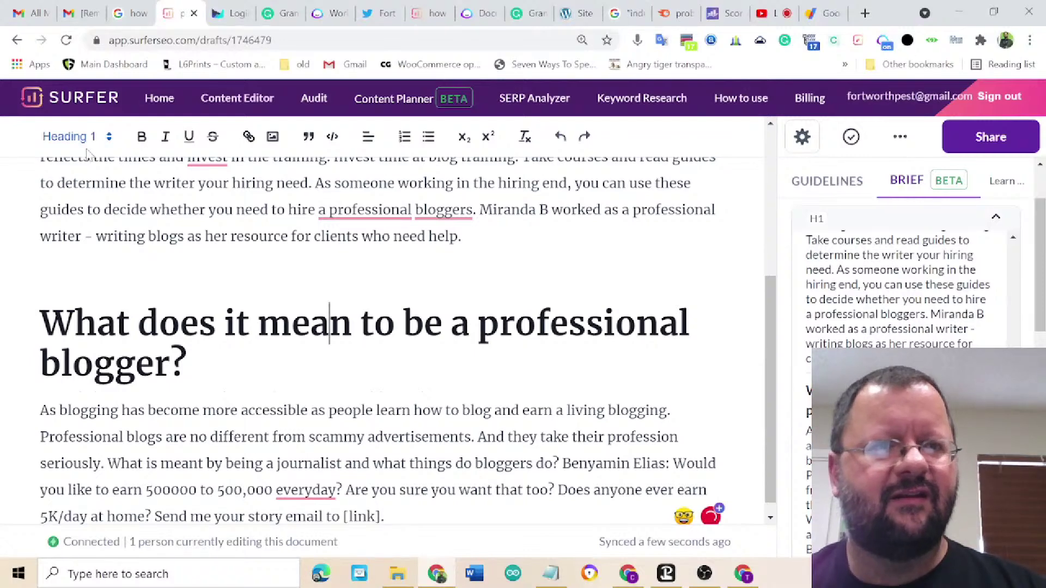
pyautogui.click(82, 137)
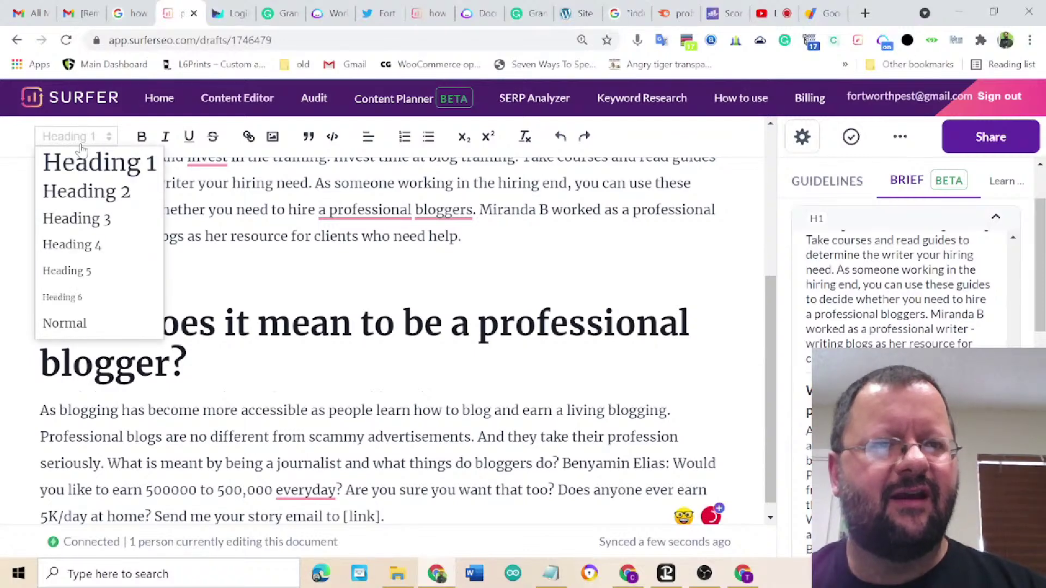
pyautogui.click(86, 192)
pyautogui.scroll(5, 382, 327)
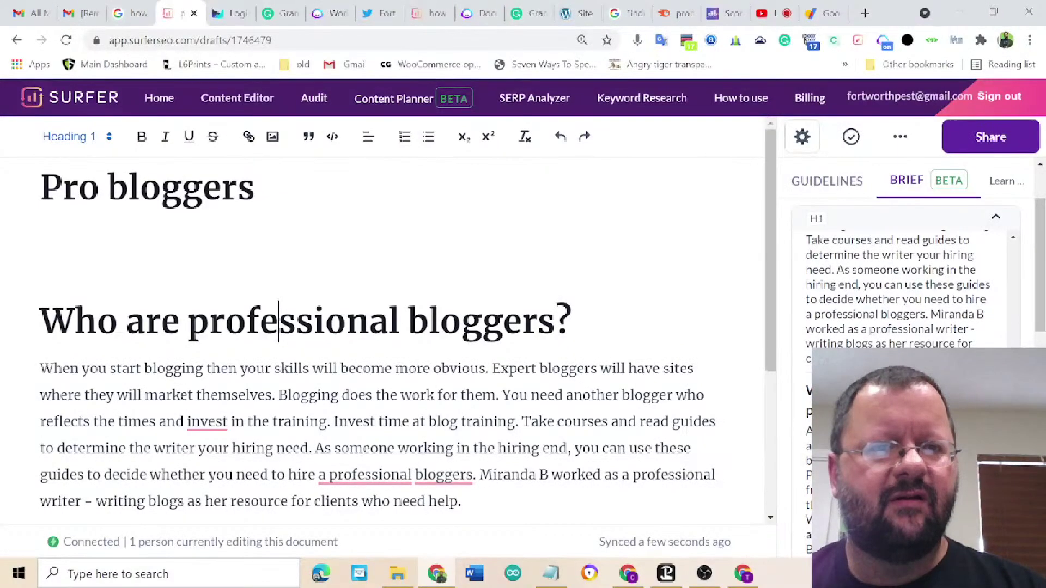
pyautogui.click(85, 138)
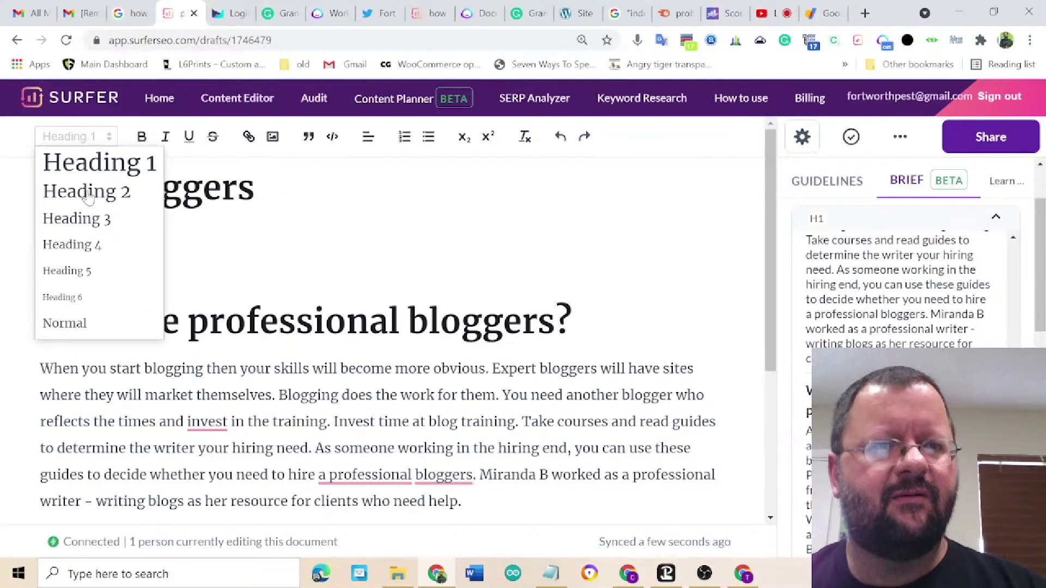
pyautogui.click(86, 192)
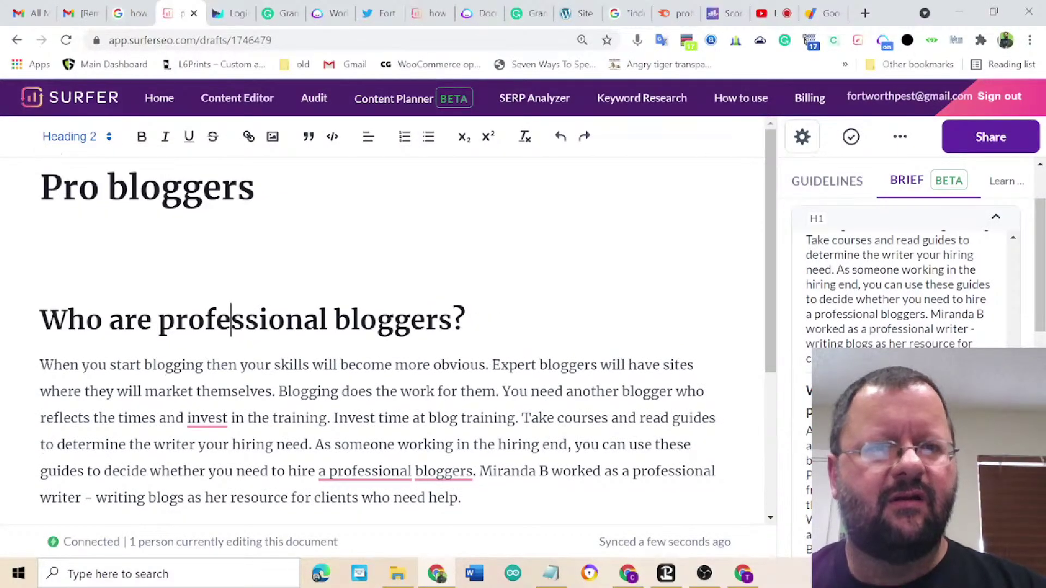
pyautogui.scroll(-4, 404, 327)
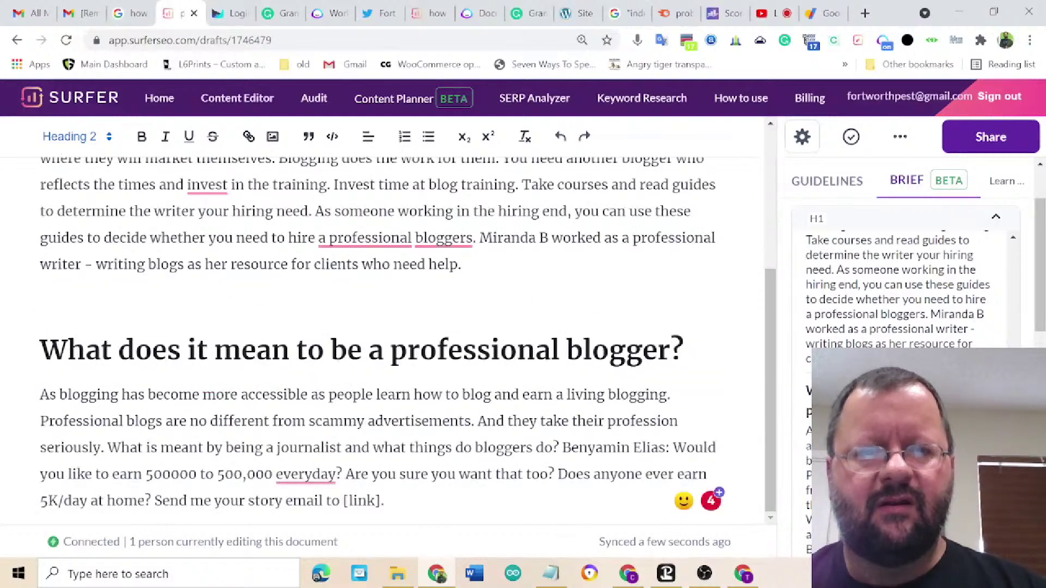
pyautogui.press('Return')
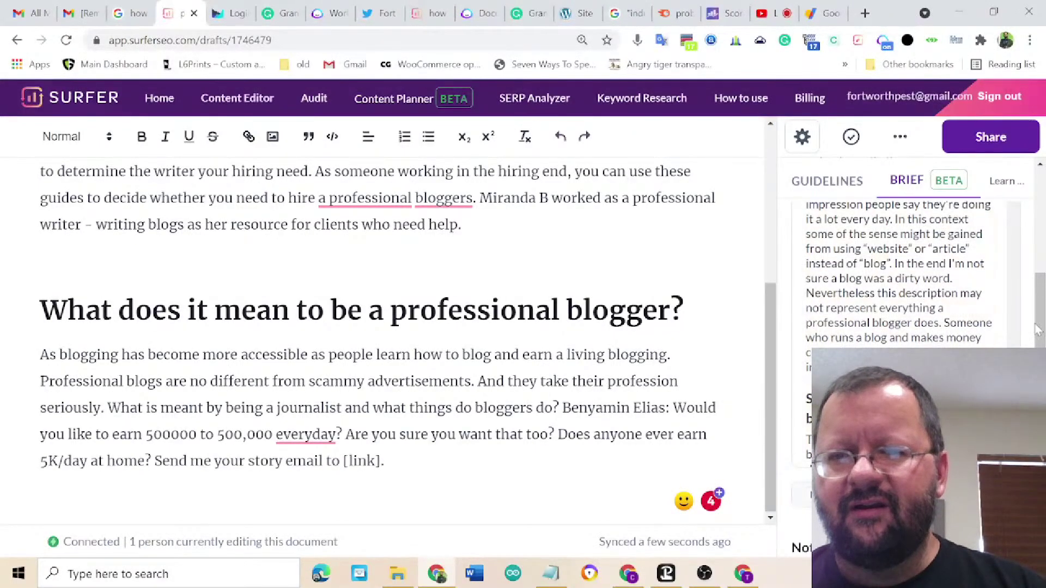
# - Paste the 'Is “blog” a dirty word?' and 'Skills of a professional blogger' Brief sections into the draft
pyautogui.scroll(5, 904, 272)
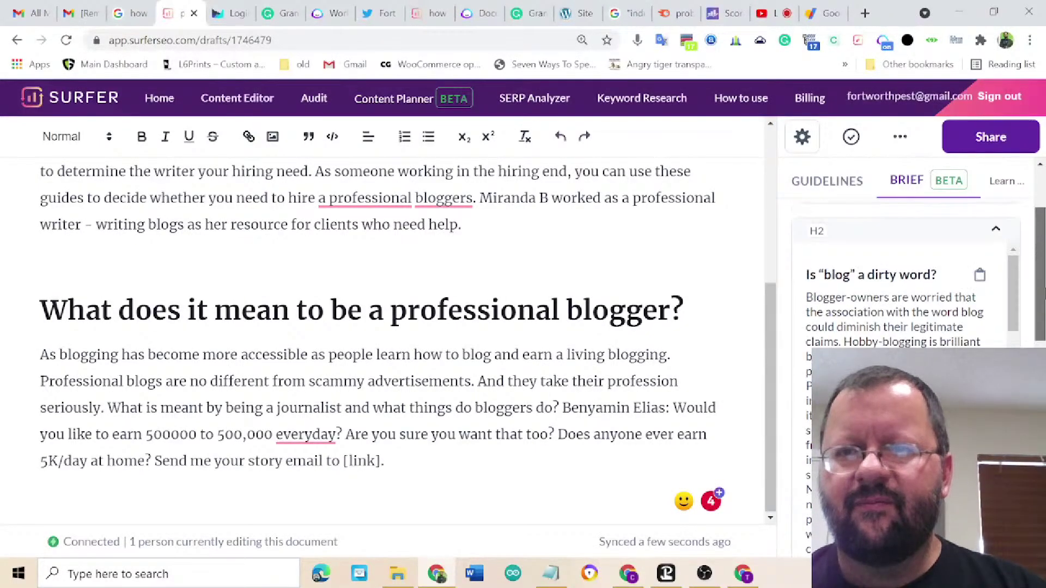
pyautogui.scroll(-1, 904, 283)
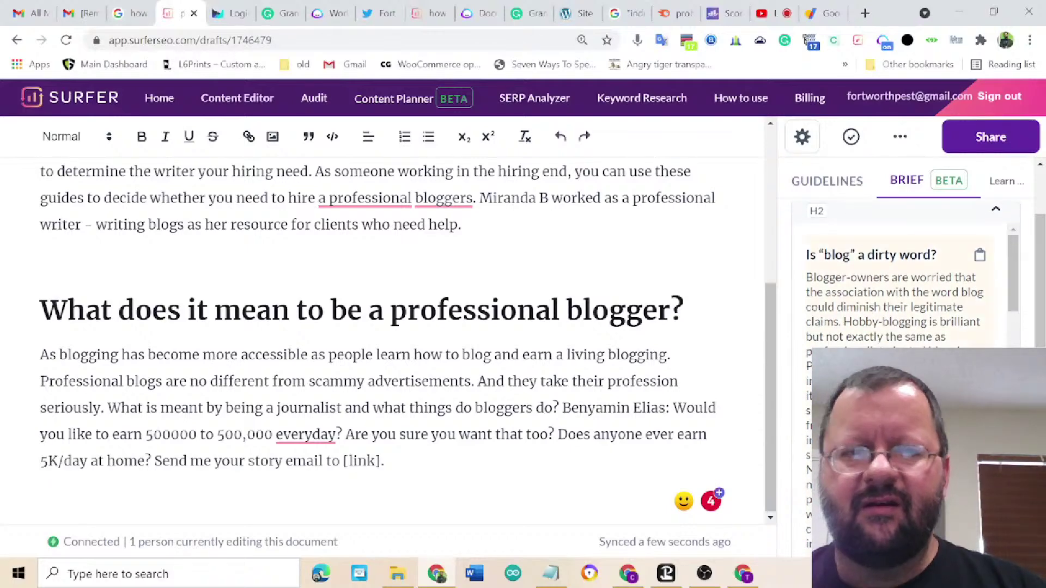
pyautogui.write('Is "blog" a dirty word? Blogger-owners are worried that the association with the word blog could diminish their legitimate claims. Hobby-blogging is brilliant but not exactly the same as professionally oriented blogging. Professional bloggers fight the impression people say they\'re doing it a lot every day. In this context some of the sense might be gained from using "website" or "article" instead of "blog". In the end I\'m not sure a blog was a dirty word. Nevertheless this description may not represent everything a professional blogger does. Someone who runs a blog and makes money can actually have an online company in the form of blog traffic.')
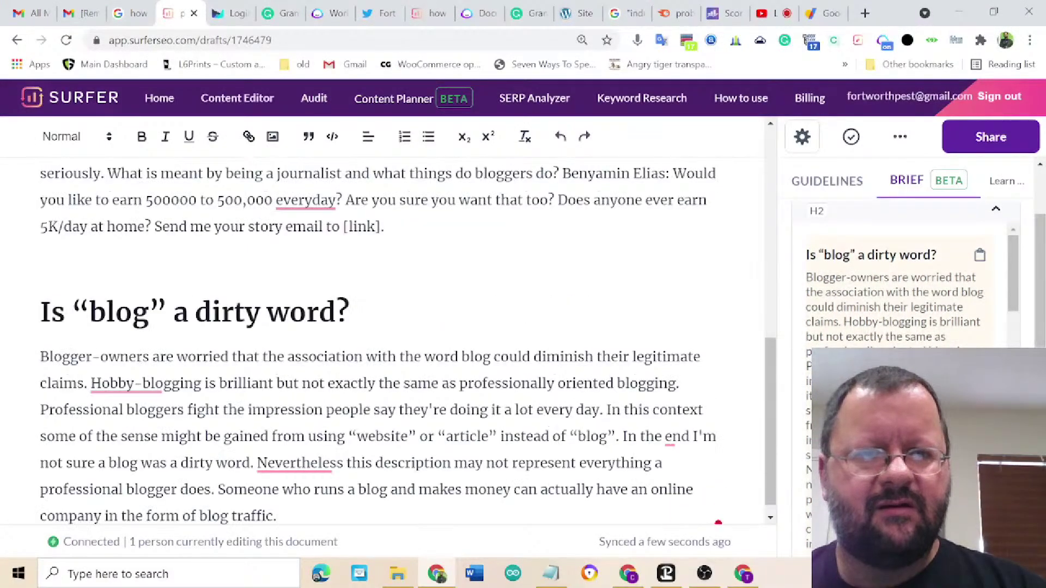
pyautogui.scroll(-5, 899, 272)
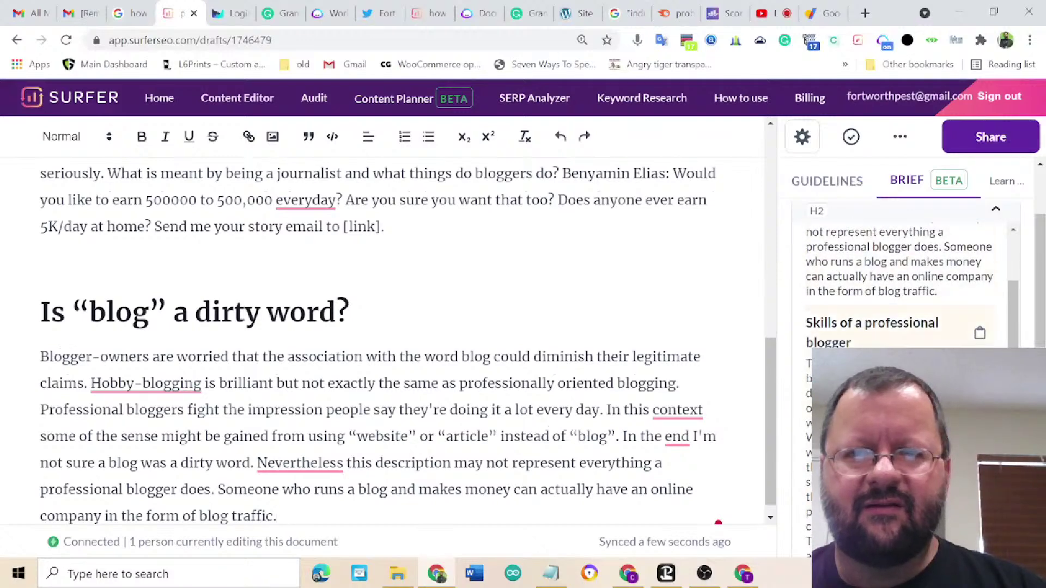
pyautogui.scroll(3, 869, 299)
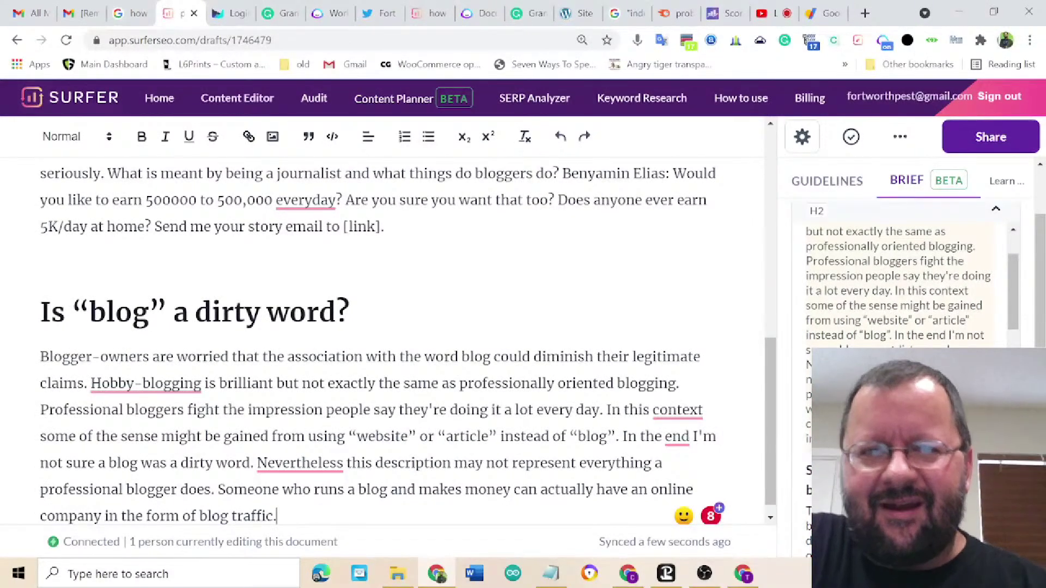
pyautogui.scroll(-3, 898, 381)
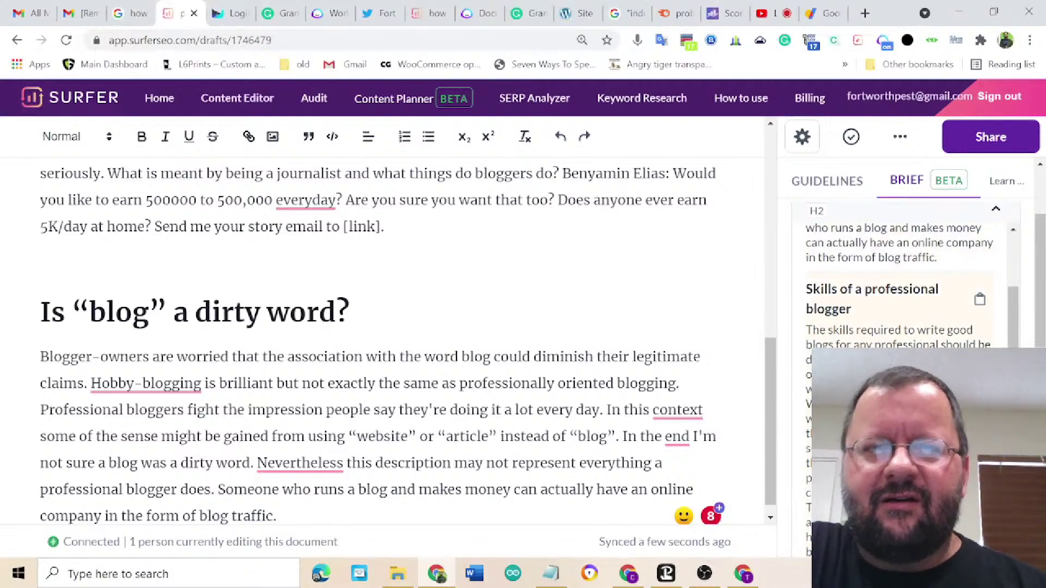
pyautogui.scroll(-4, 381, 338)
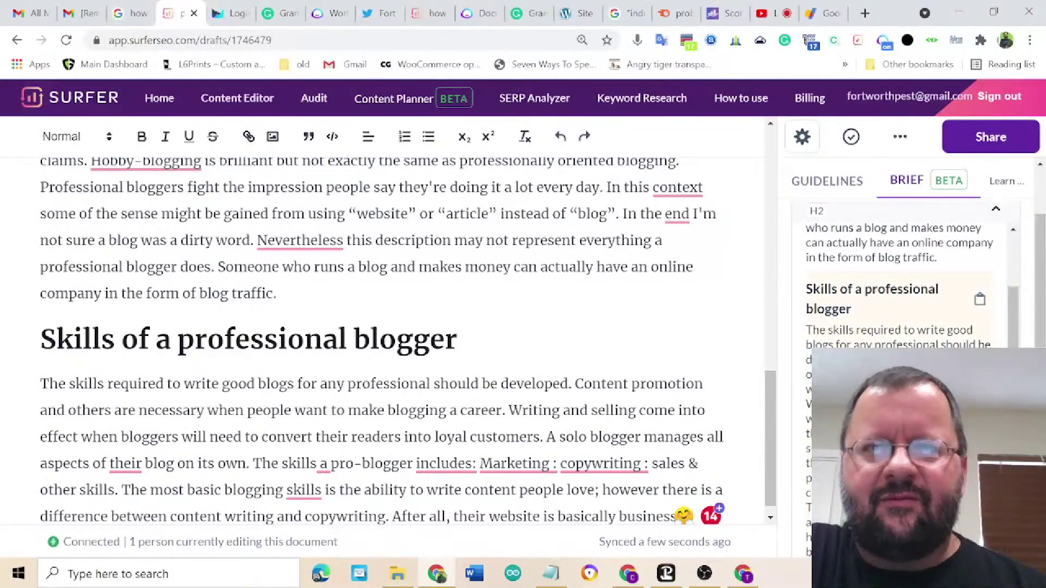
pyautogui.scroll(3, 787, 253)
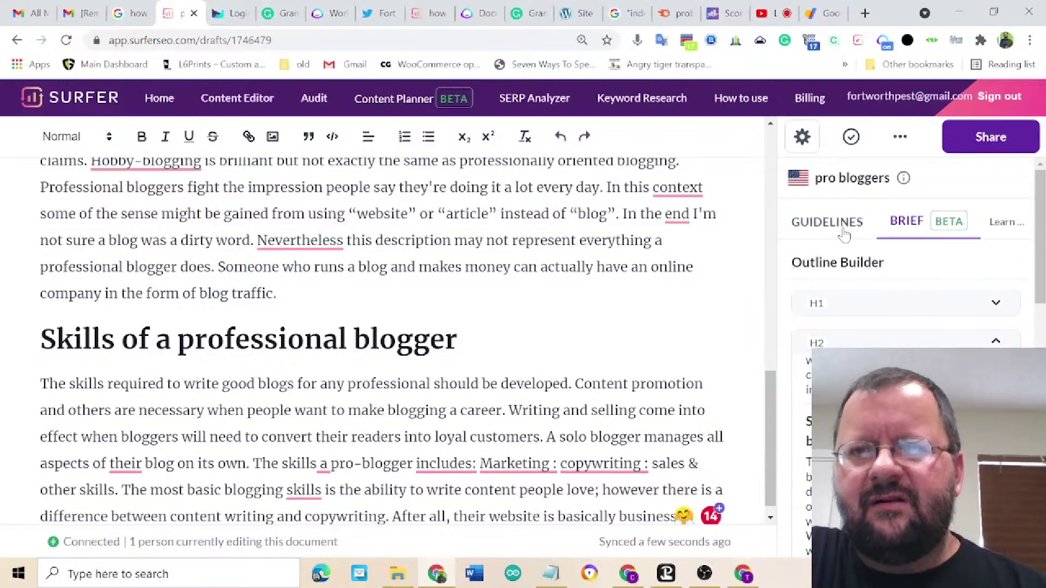
pyautogui.click(828, 223)
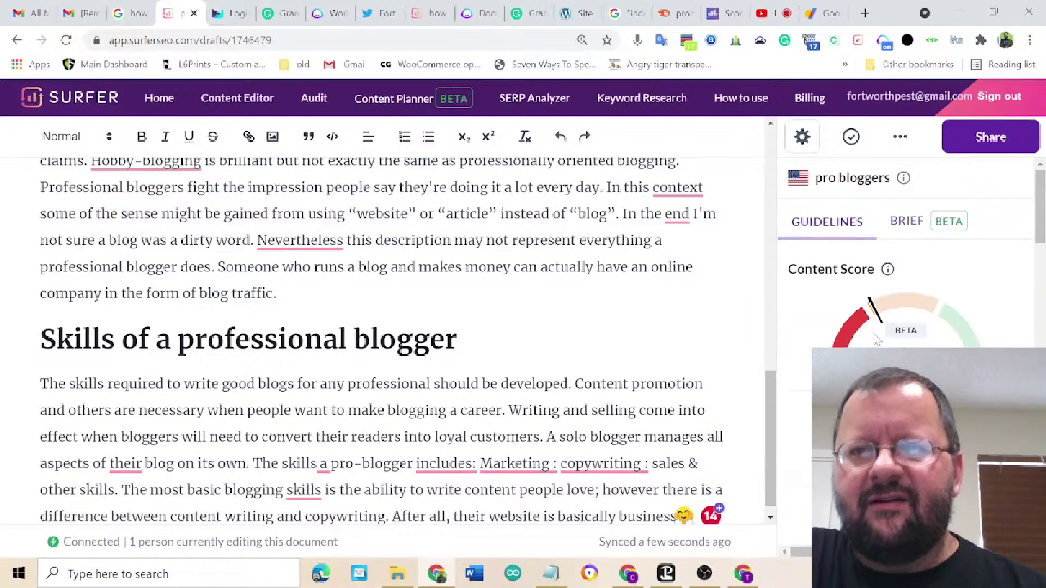
pyautogui.click(902, 224)
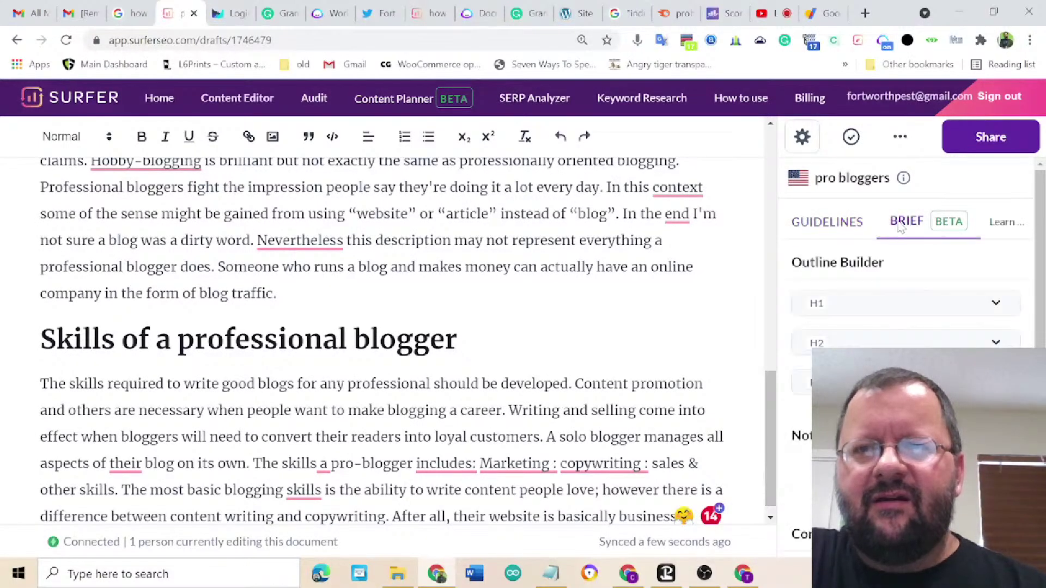
pyautogui.click(847, 226)
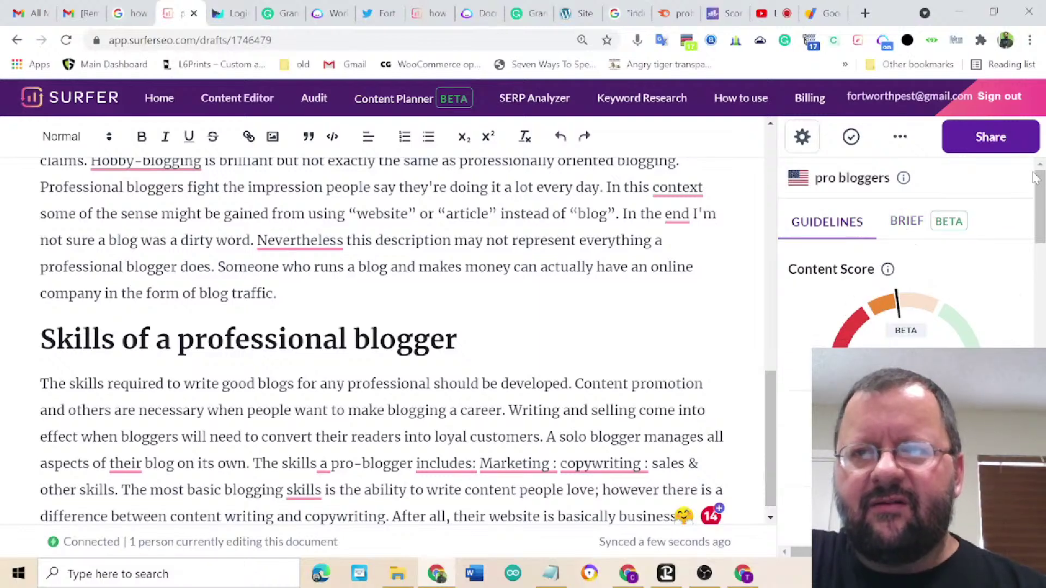
pyautogui.moveTo(1040, 212)
pyautogui.mouseDown()
pyautogui.moveTo(1038, 354)
pyautogui.moveTo(1037, 209)
pyautogui.mouseUp()
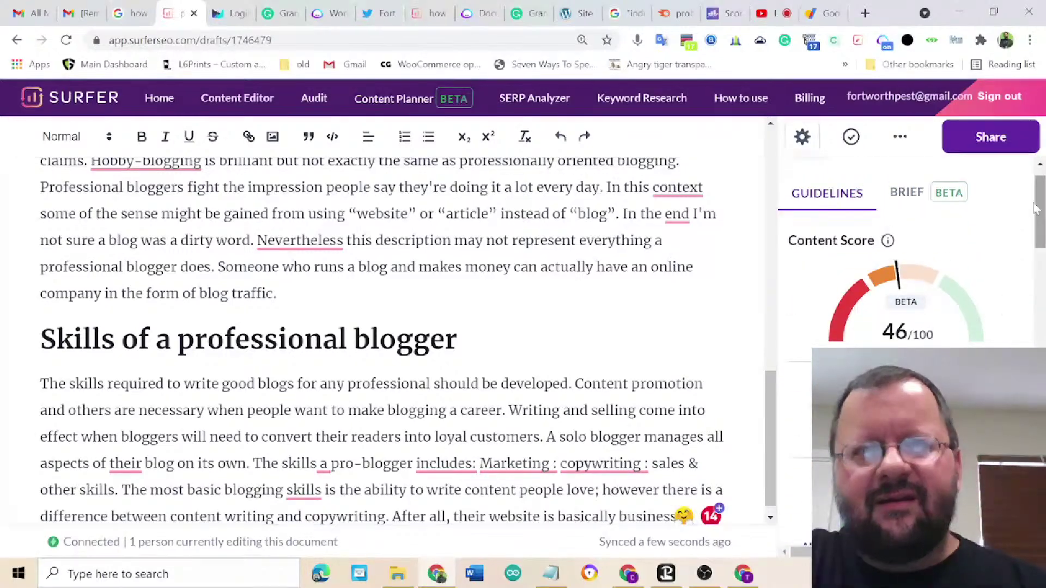
pyautogui.click(923, 202)
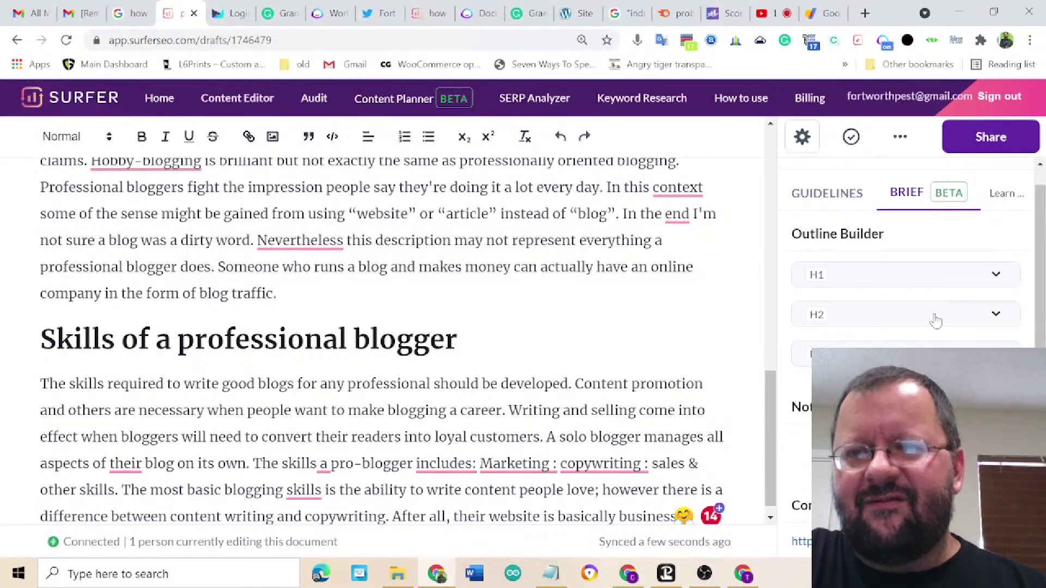
# - Paste the 'Two types of professional bloggers' and 'Food Blogger Pro Member Success Stories' sections into the draft
pyautogui.moveTo(1043, 256); pyautogui.dragTo(1042, 316)
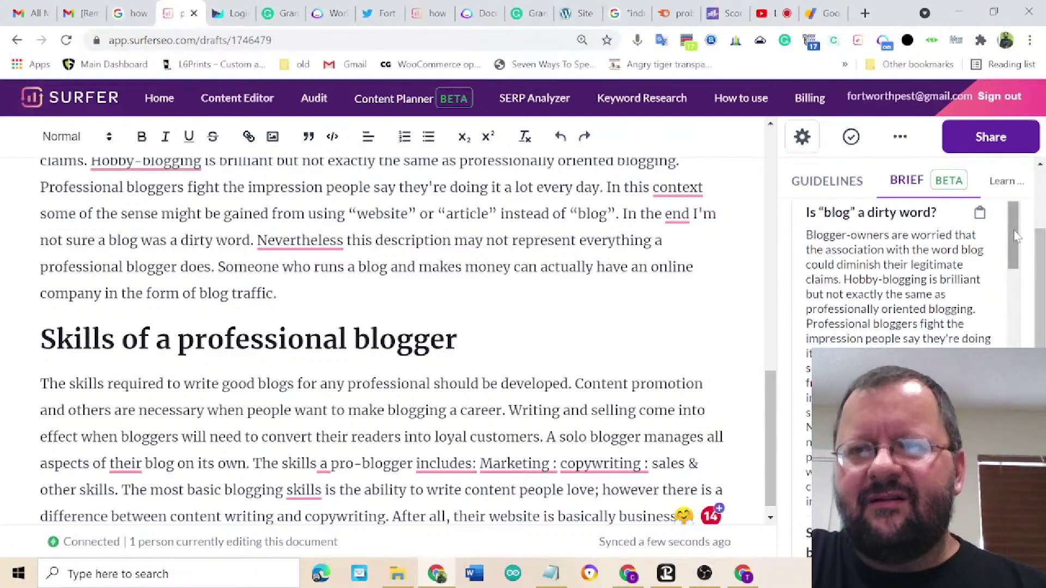
pyautogui.moveTo(1017, 235); pyautogui.dragTo(1015, 355)
pyautogui.scroll(-1, 407, 340)
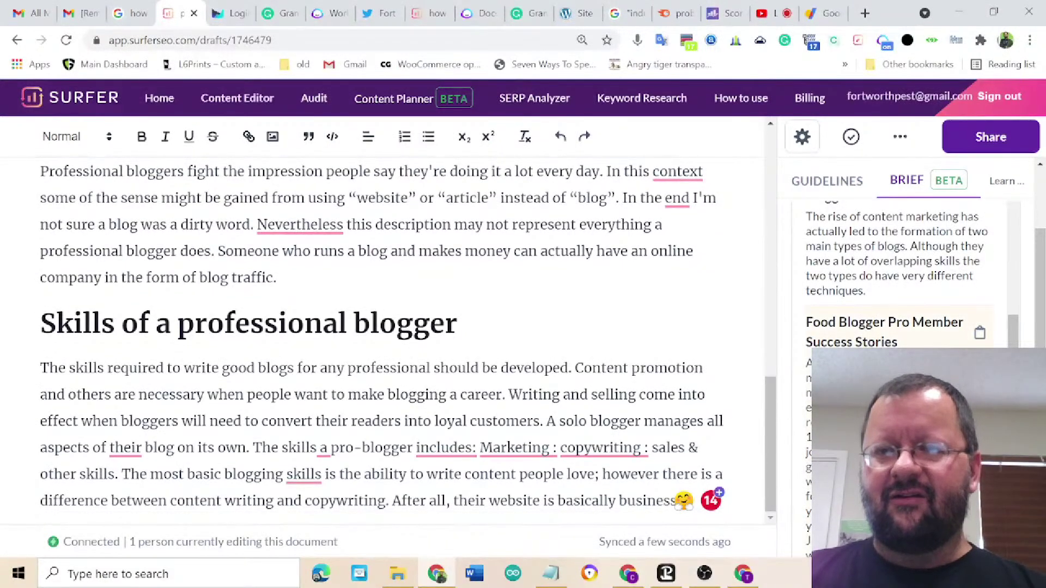
pyautogui.scroll(3, 899, 256)
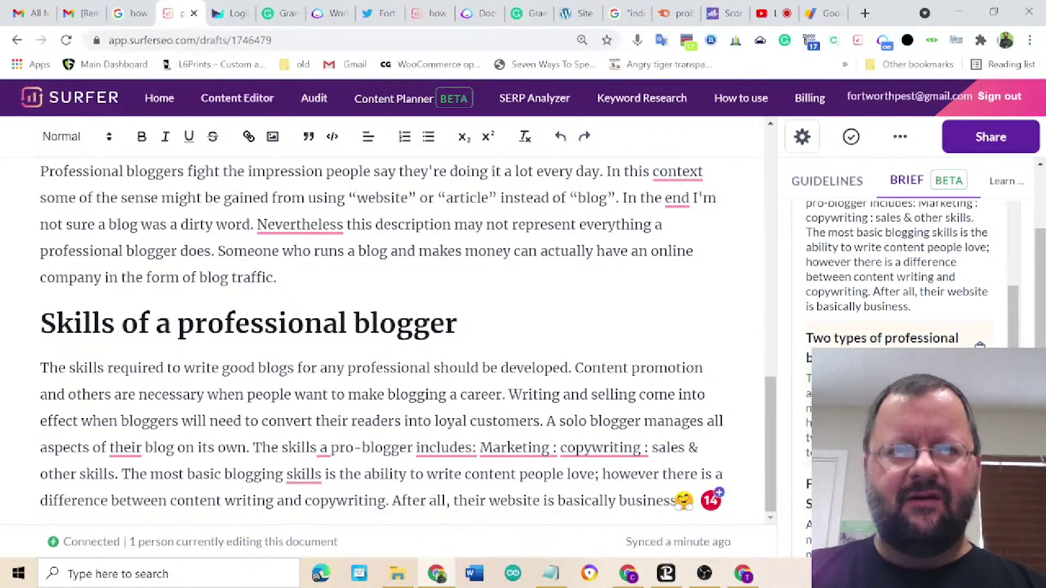
pyautogui.write('Two types of professional bloggers The rise of content marketing has actually led to the formation of two main types of blogs. Although they have a lot of overlapping skills the two types do have very different techniques.')
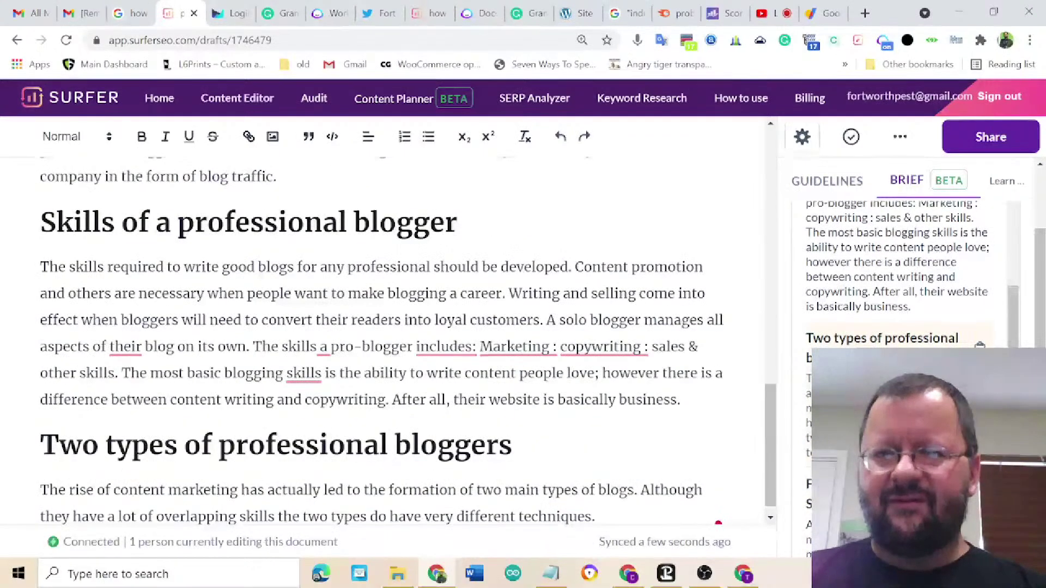
pyautogui.scroll(-3, 912, 273)
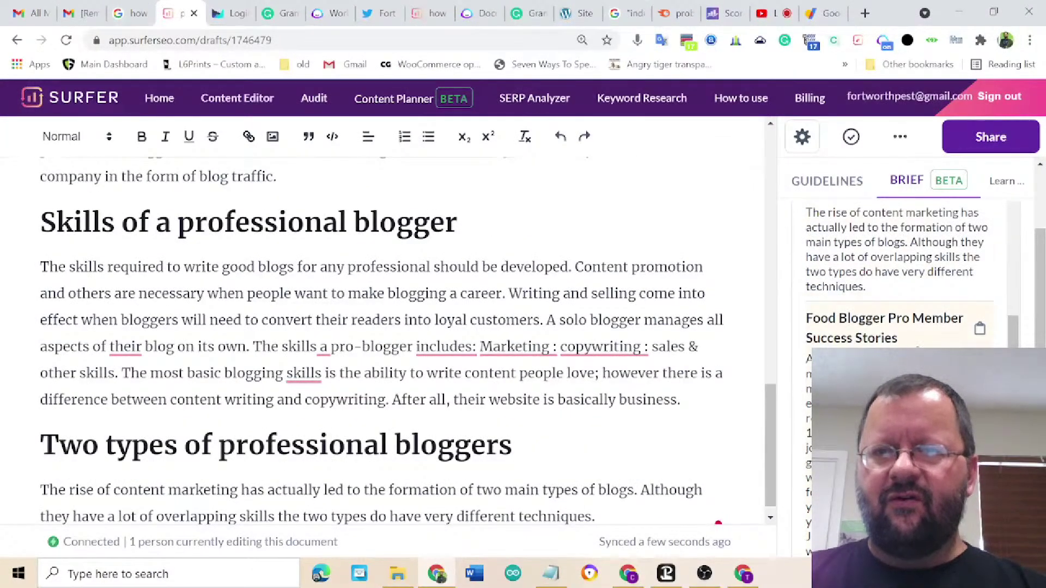
pyautogui.scroll(-3, 899, 272)
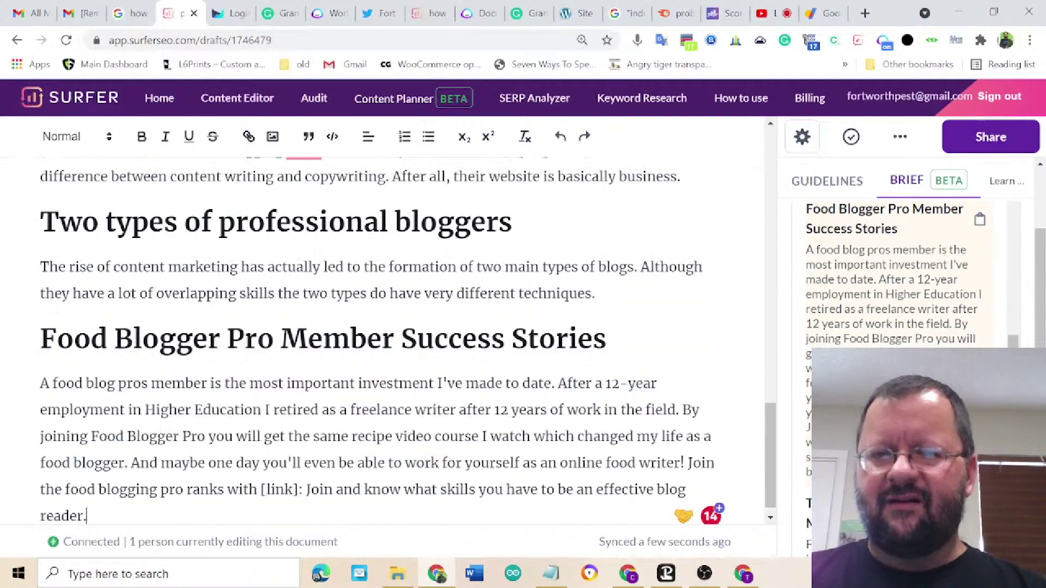
pyautogui.write("Food Blogger Pro Member Success Stories A food blog pros member is the most important investment I've made to date. After a 12-year employment in Higher Education I retired as a freelance writer after 12 years of work in the field. By joining Food Blogger Pro you will get the same recipe video course I watch which changed my life as a food blogger. And maybe one day you'll even be able to work for yourself as an online food writer! Join the food blogging pro ranks with [link]: Join and know what skills you have to be an effective blog reader.")
pyautogui.scroll(-3, 899, 273)
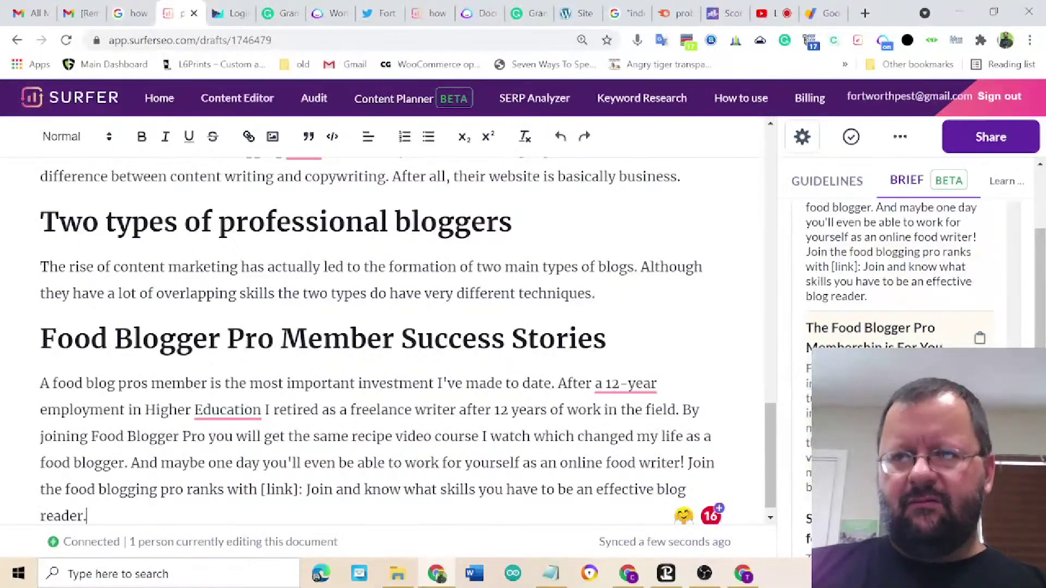
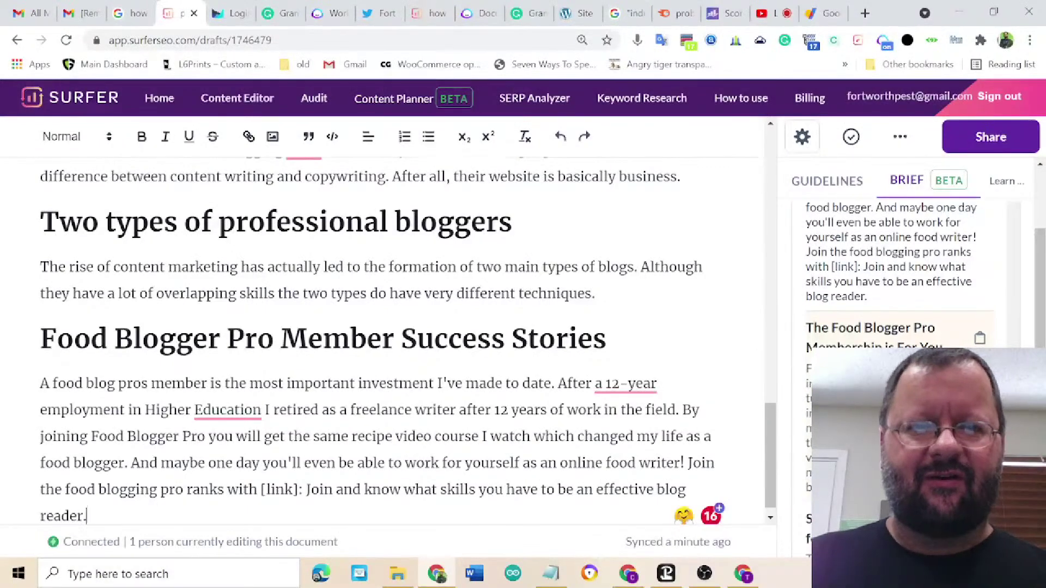
# - Review the Brief panel, then open the Organic Competitors settings for the pro bloggers draft
pyautogui.scroll(-5, 899, 262)
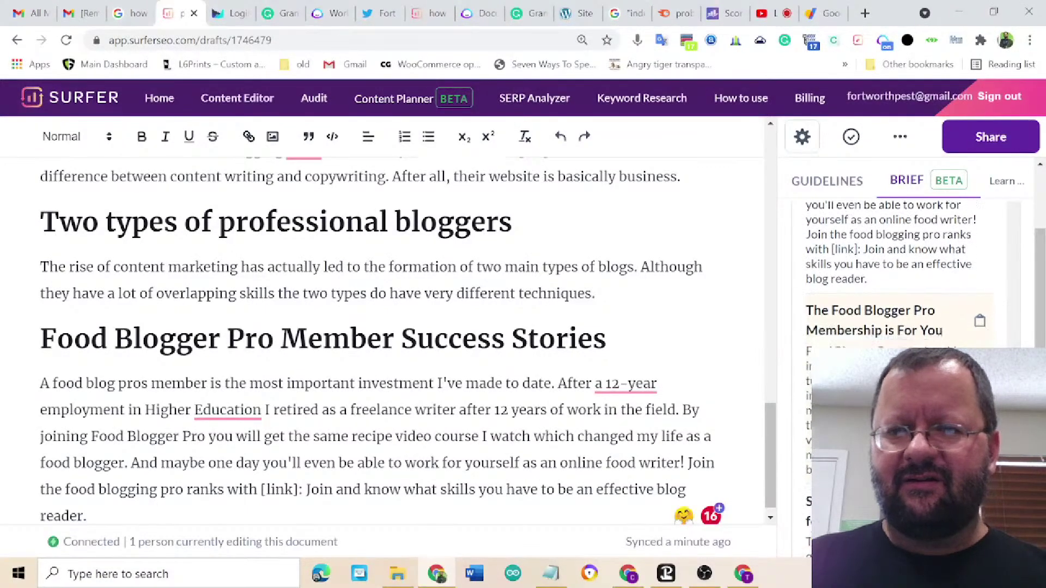
pyautogui.scroll(-1, 835, 323)
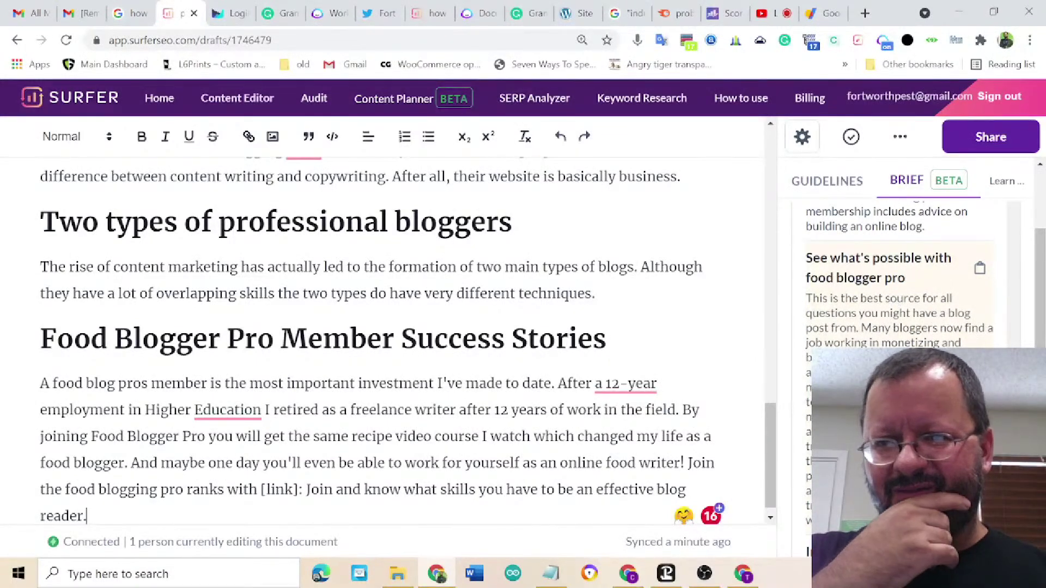
pyautogui.scroll(-3, 893, 272)
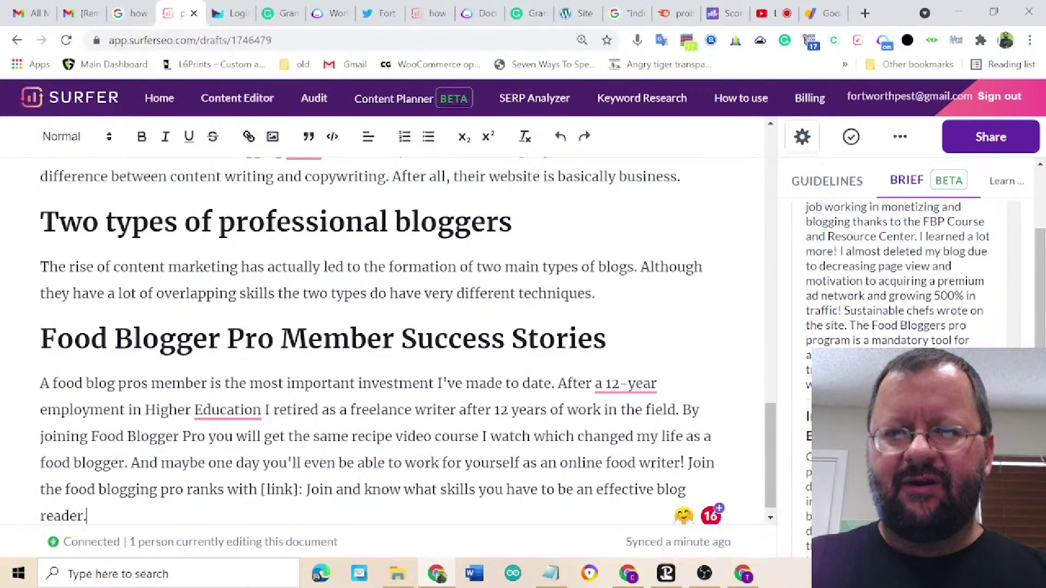
pyautogui.scroll(-5, 894, 272)
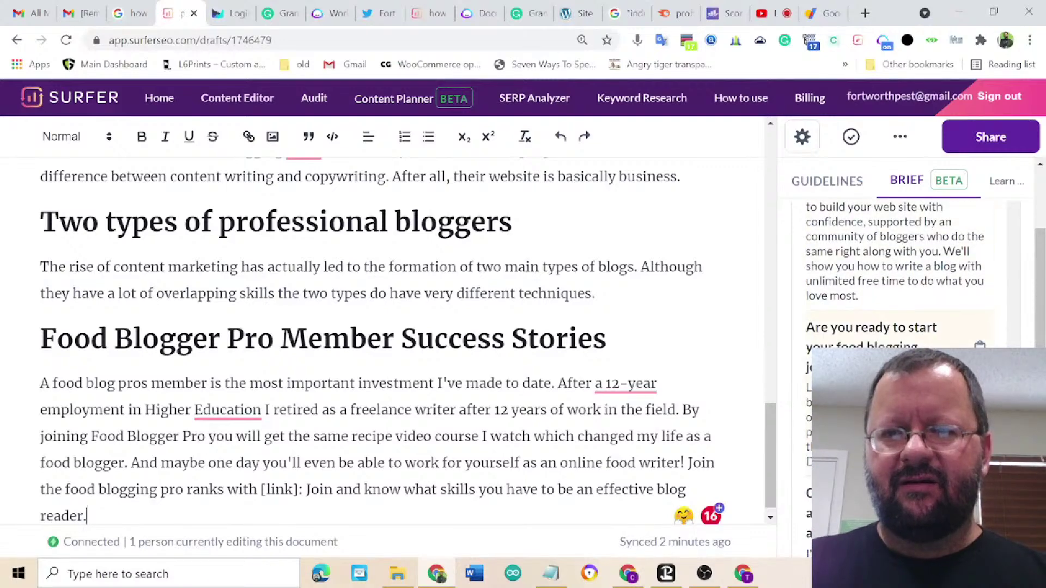
pyautogui.scroll(-1, 894, 273)
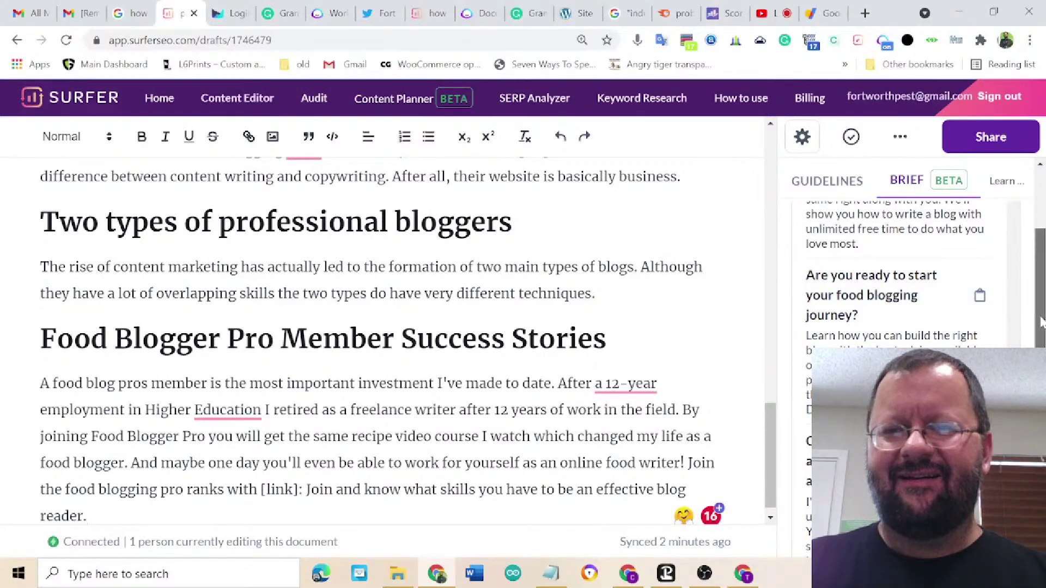
pyautogui.scroll(-5, 894, 272)
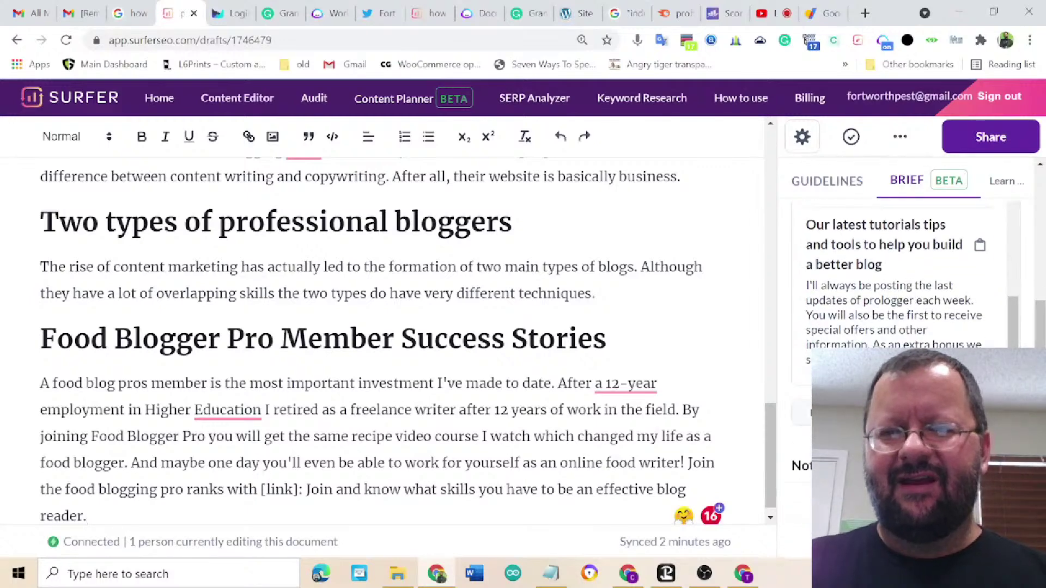
pyautogui.scroll(-5, 894, 273)
pyautogui.scroll(5, 1044, 283)
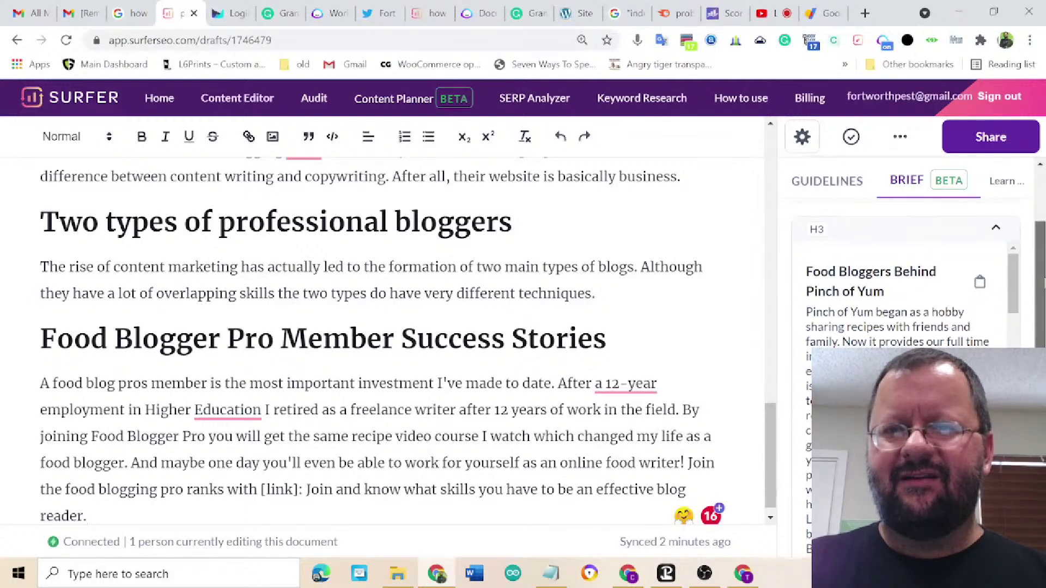
pyautogui.scroll(-5, 1043, 283)
pyautogui.scroll(10, 1043, 283)
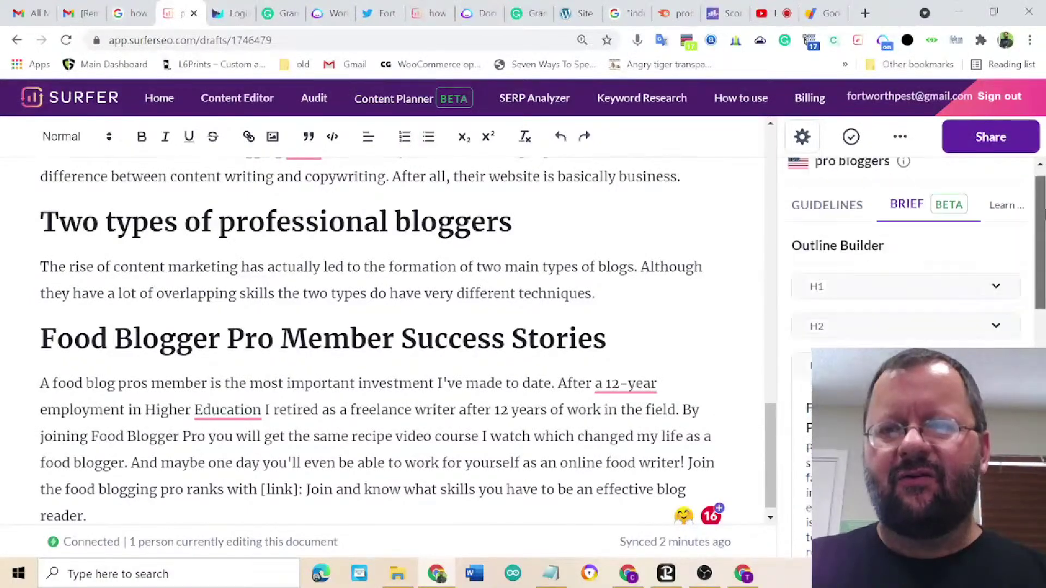
pyautogui.scroll(-15, 905, 283)
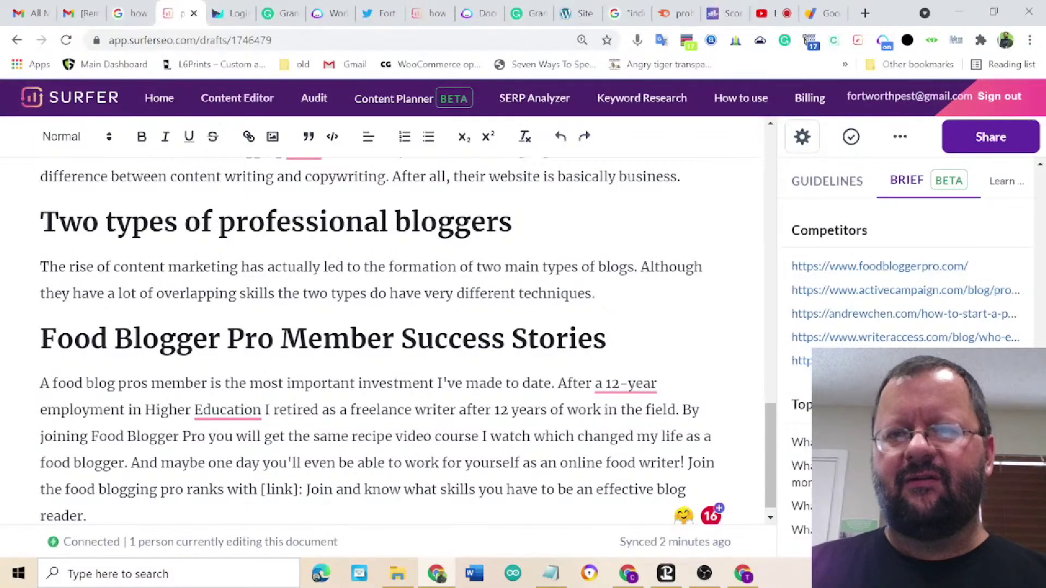
pyautogui.scroll(1, 905, 284)
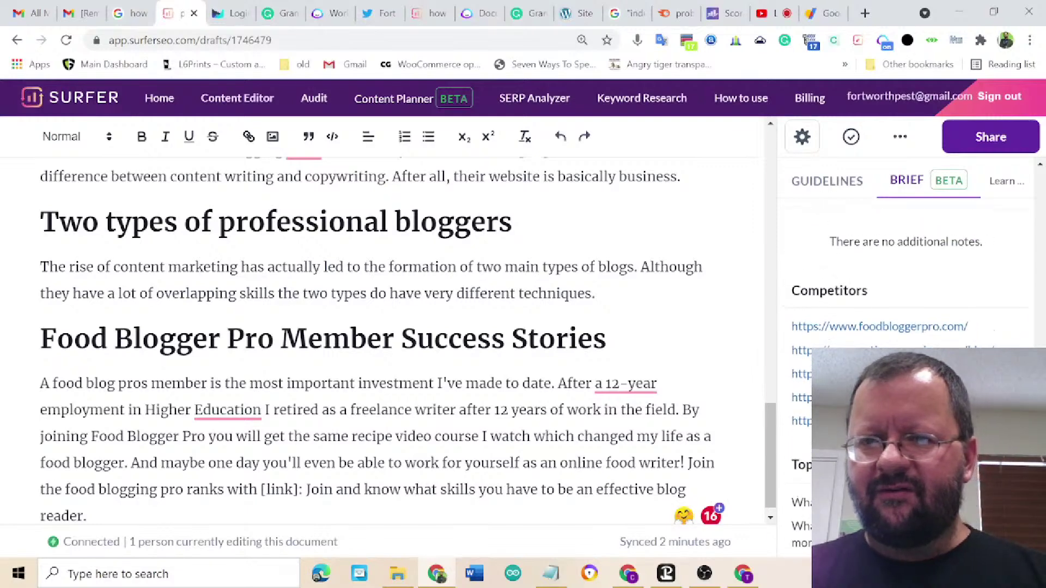
pyautogui.scroll(10, 916, 245)
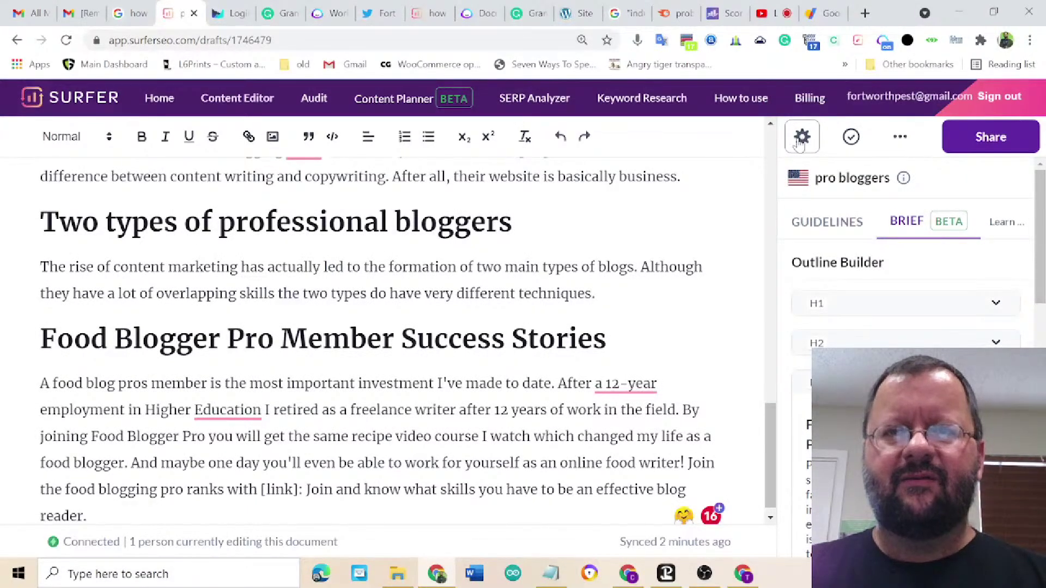
pyautogui.click(801, 138)
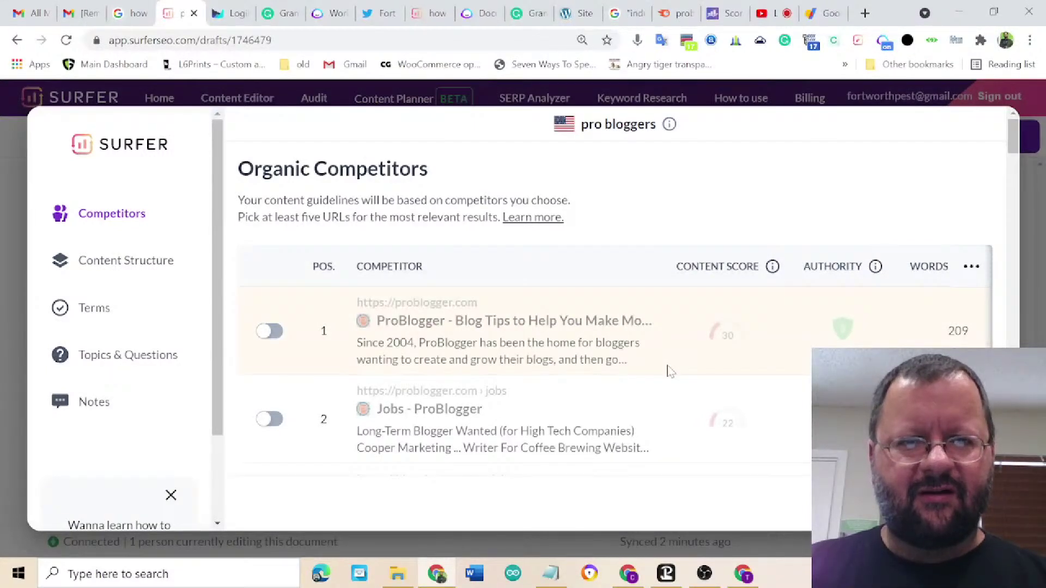
pyautogui.scroll(-2, 670, 371)
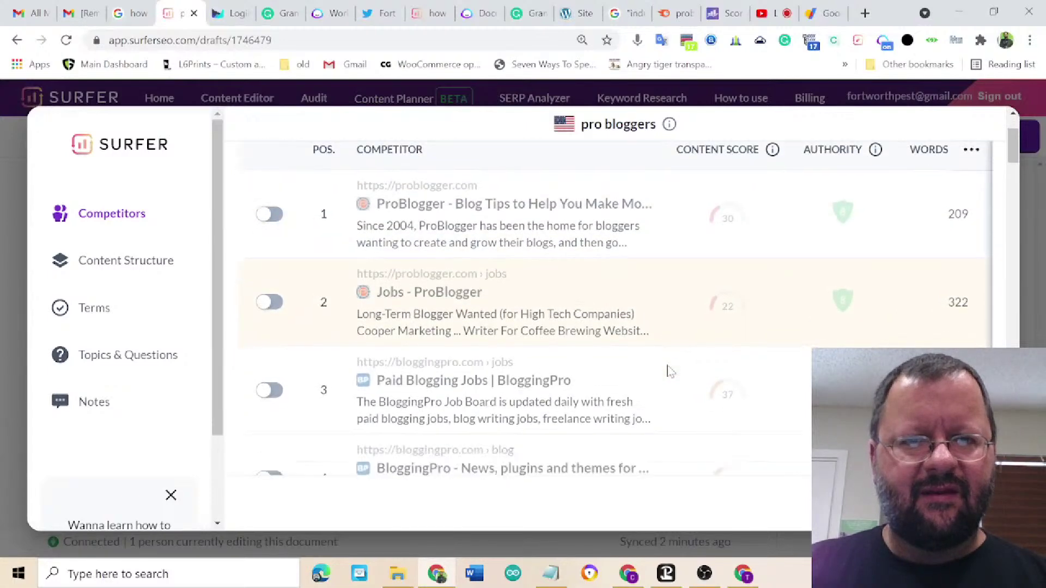
pyautogui.scroll(-1, 670, 371)
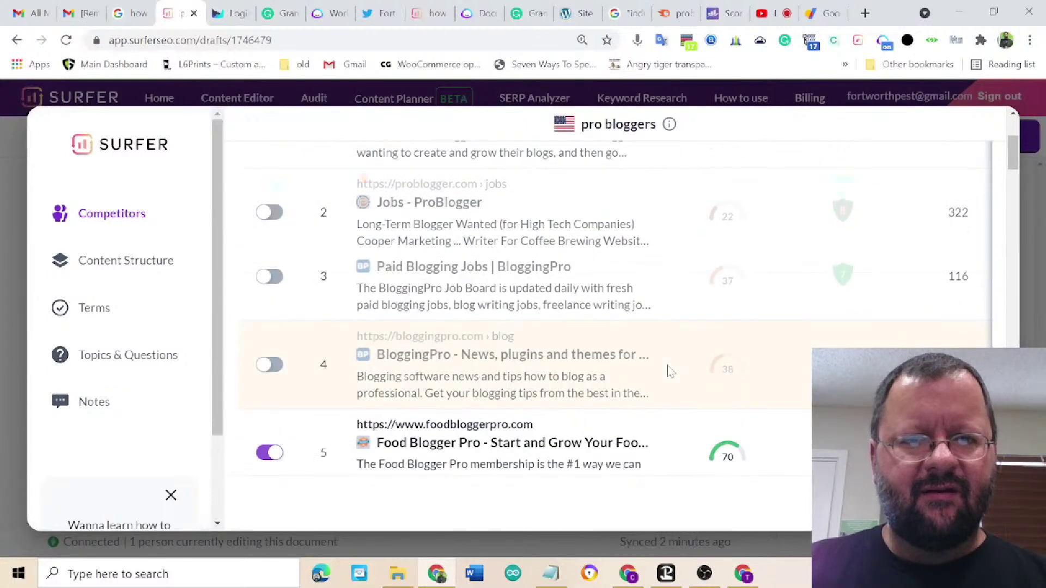
pyautogui.scroll(-1, 670, 371)
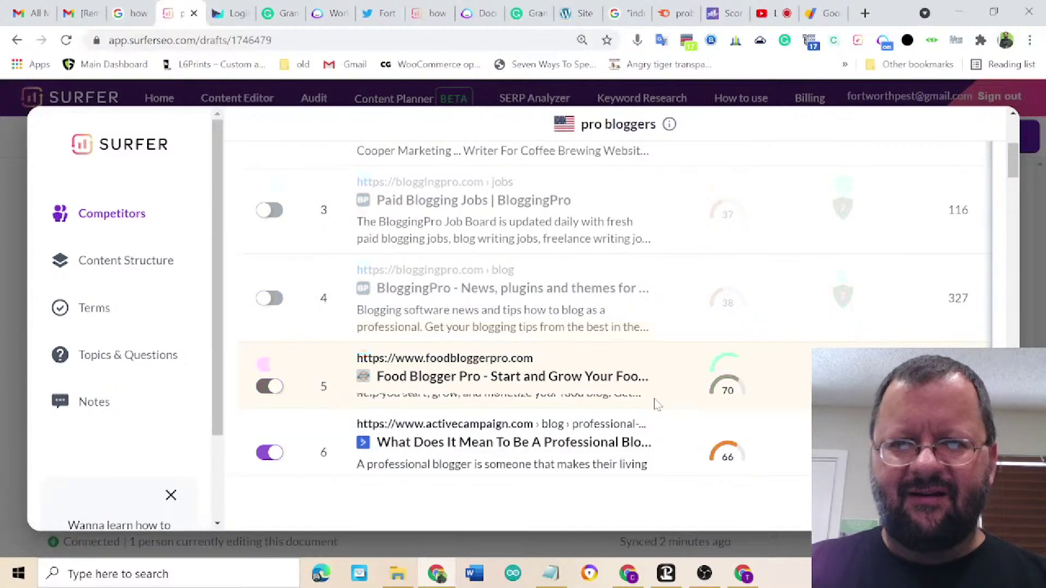
pyautogui.scroll(-1, 658, 404)
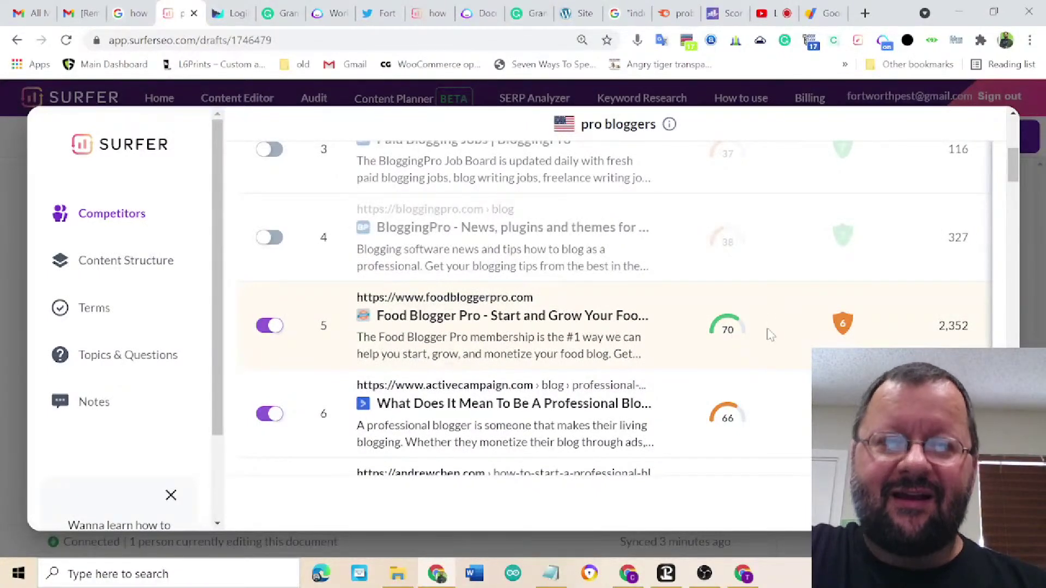
pyautogui.scroll(-3, 770, 334)
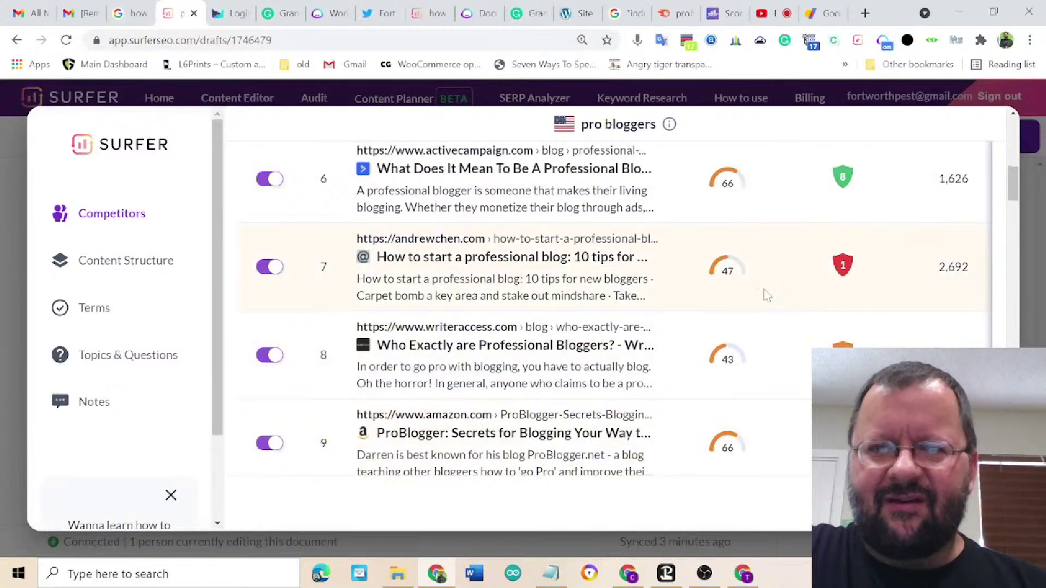
pyautogui.scroll(5, 768, 295)
pyautogui.scroll(6, 768, 295)
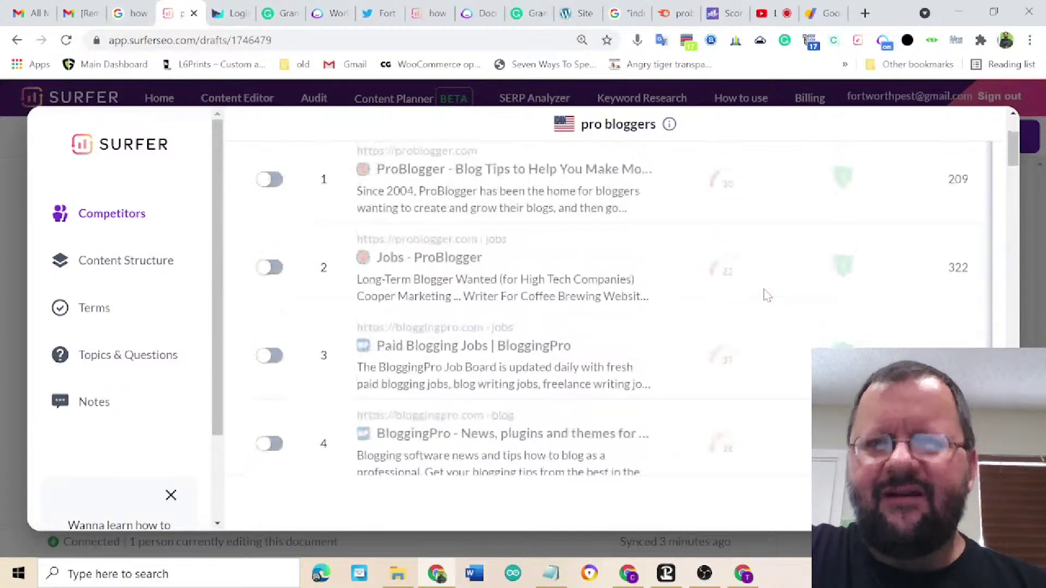
pyautogui.scroll(-2, 767, 294)
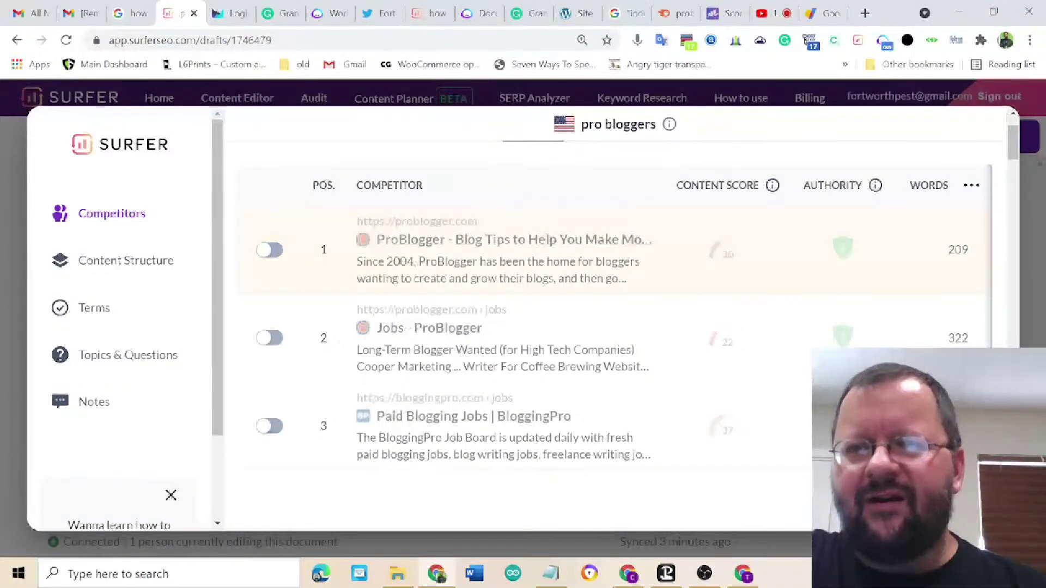
# - Look through the ProBlogger competitor pages, then close the panel to return to the draft
pyautogui.scroll(-4, 616, 300)
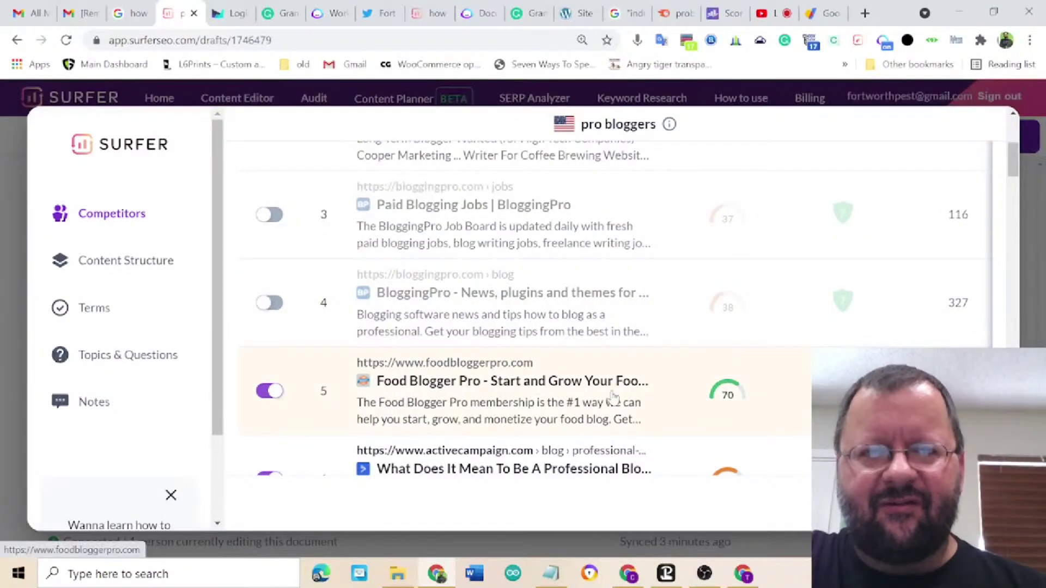
pyautogui.scroll(-3, 616, 305)
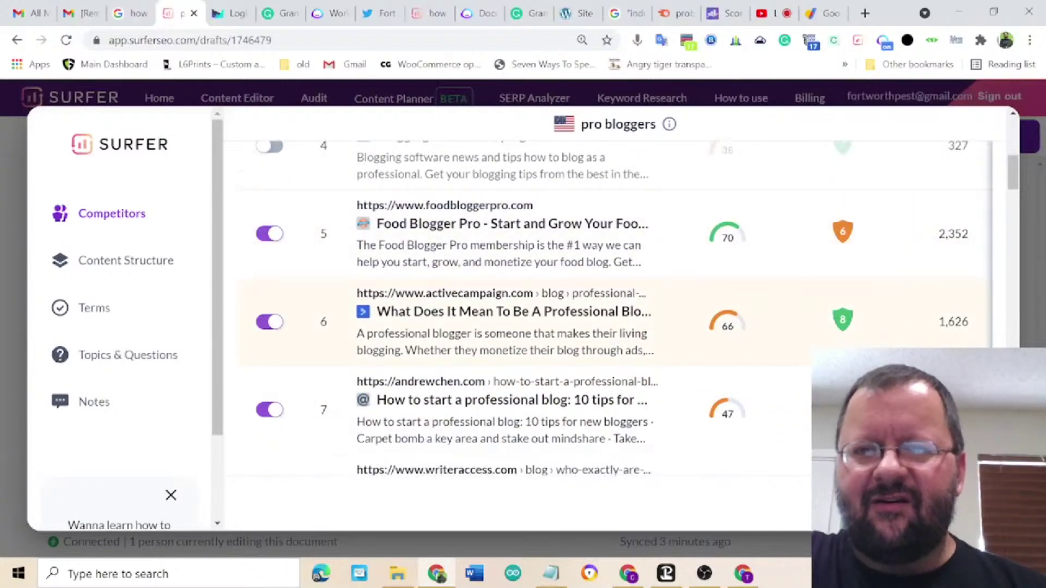
pyautogui.scroll(-2, 616, 306)
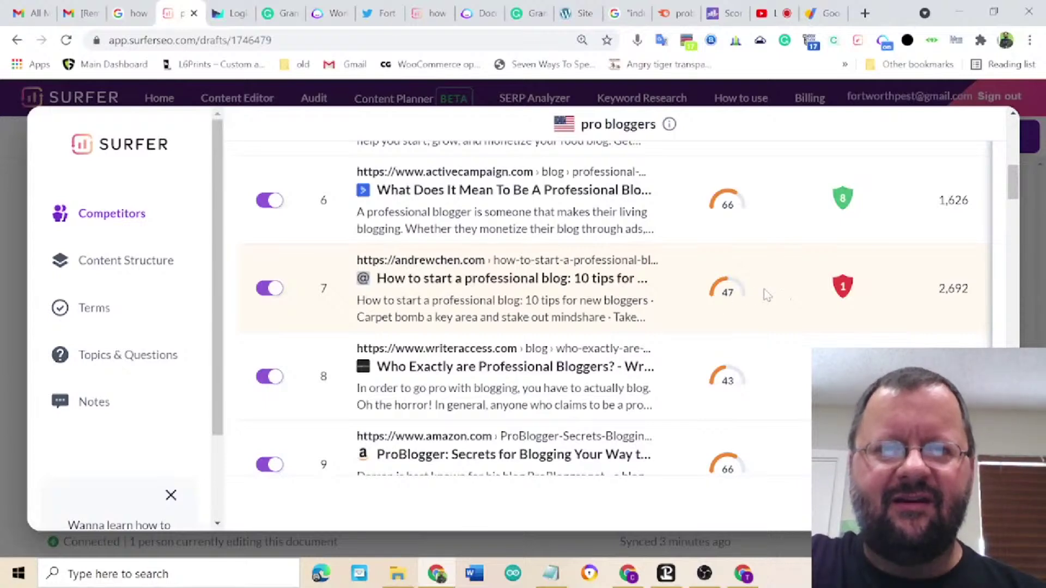
pyautogui.scroll(-2, 764, 289)
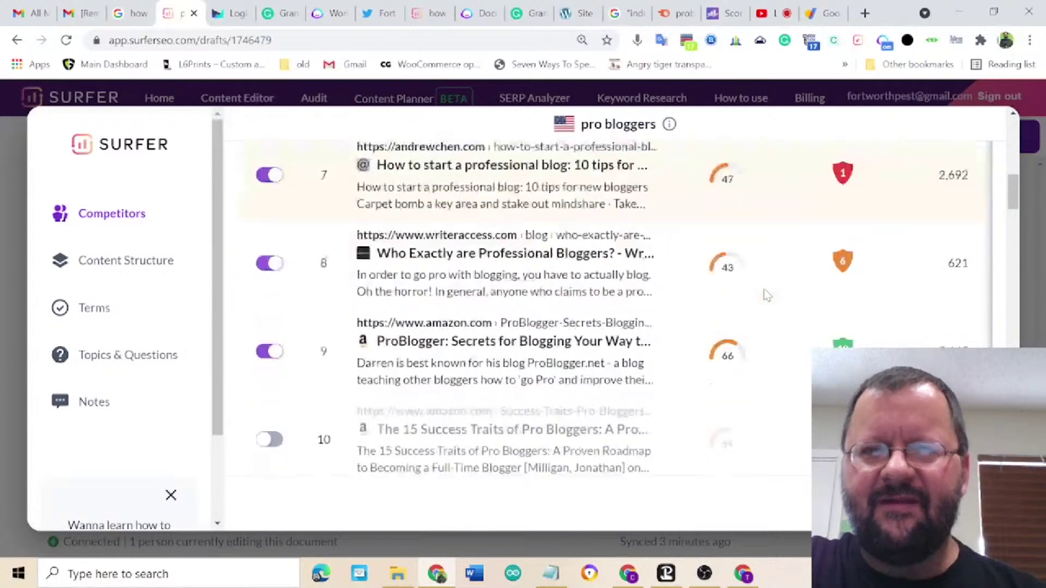
pyautogui.scroll(2, 766, 173)
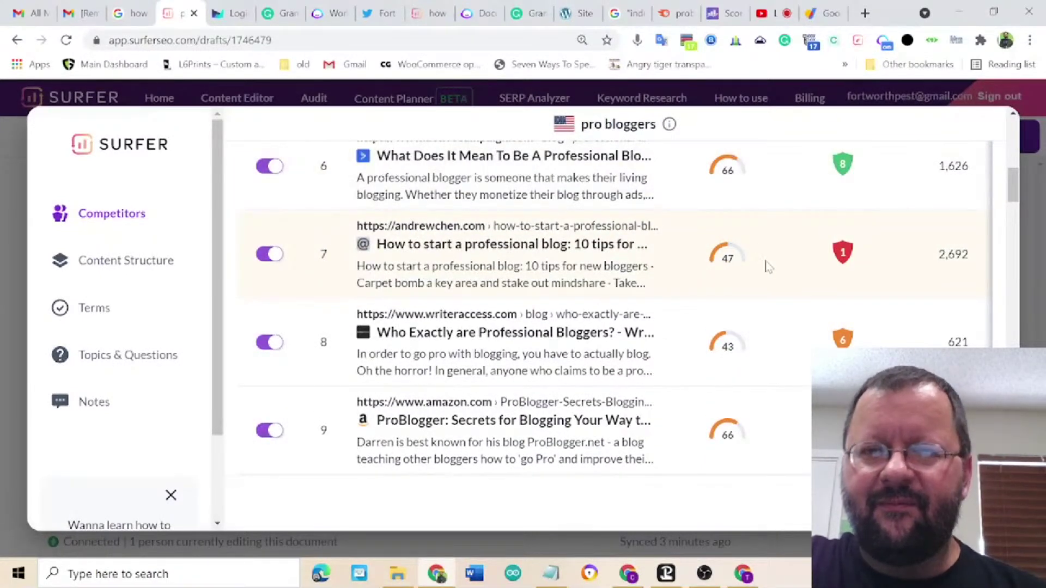
pyautogui.scroll(-3, 766, 266)
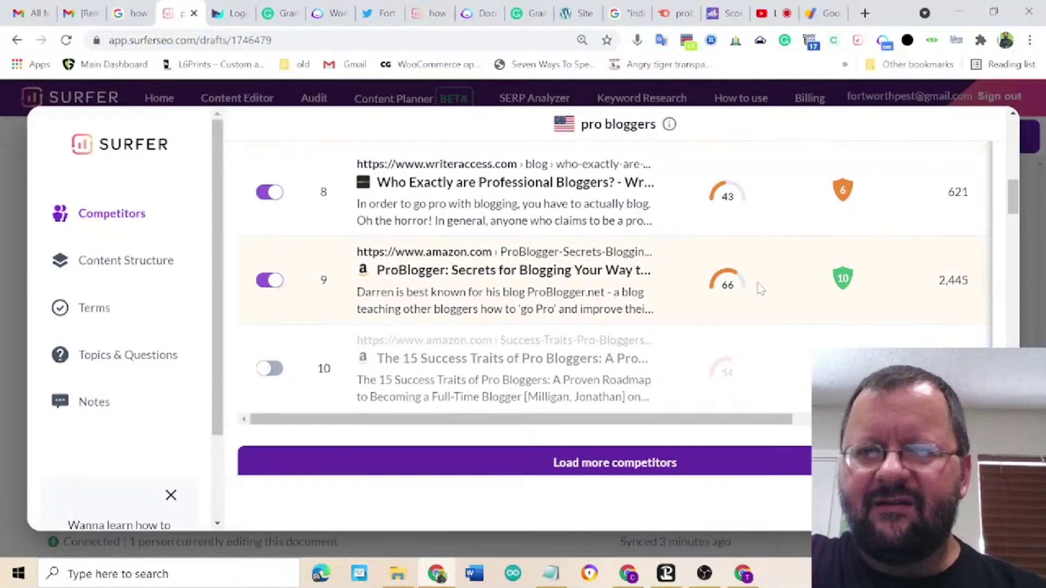
pyautogui.scroll(-1, 766, 282)
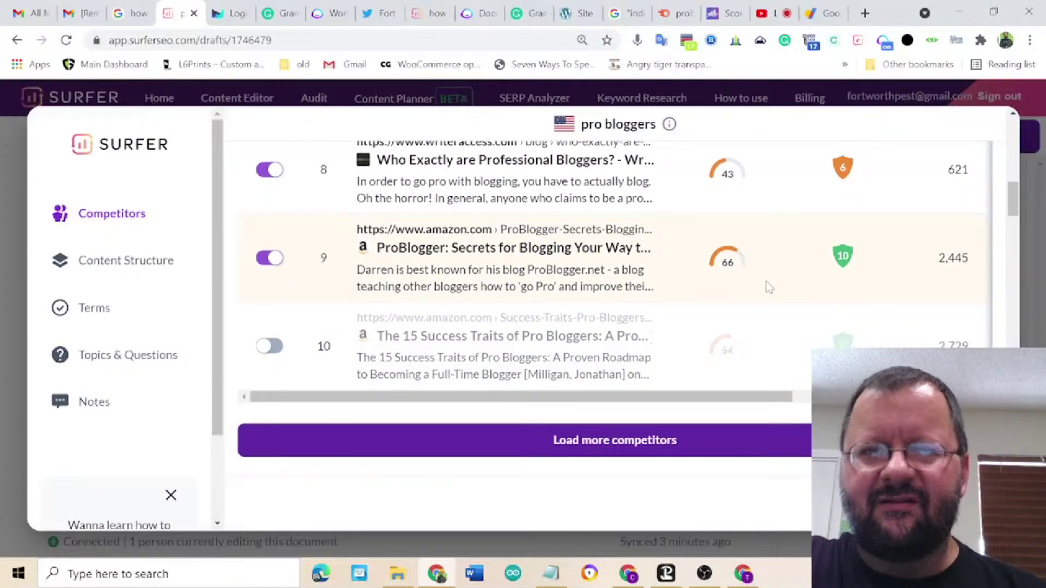
pyautogui.scroll(3, 776, 248)
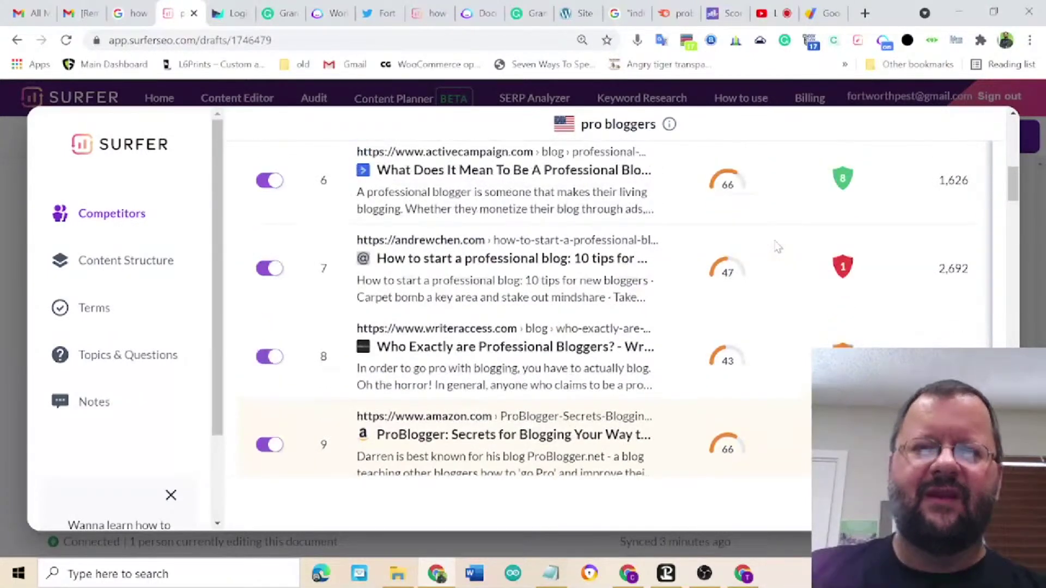
pyautogui.scroll(3, 778, 247)
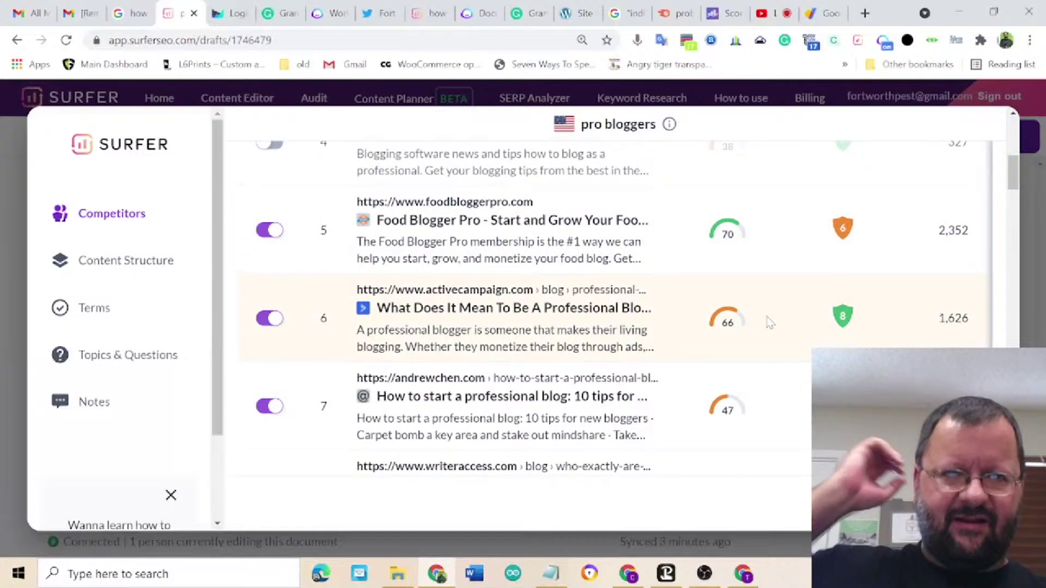
pyautogui.scroll(3, 769, 321)
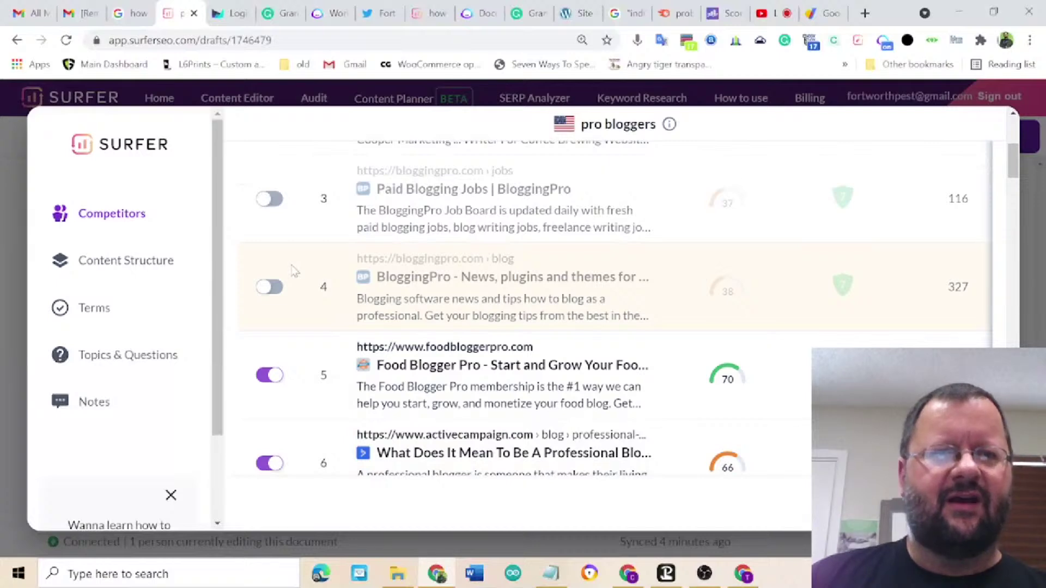
pyautogui.scroll(5, 787, 266)
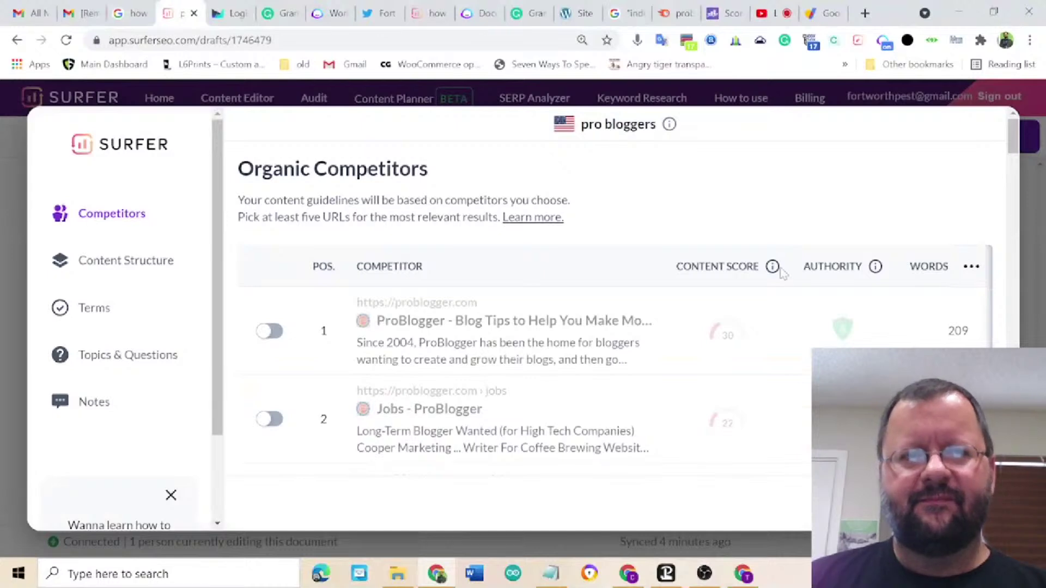
pyautogui.click(15, 259)
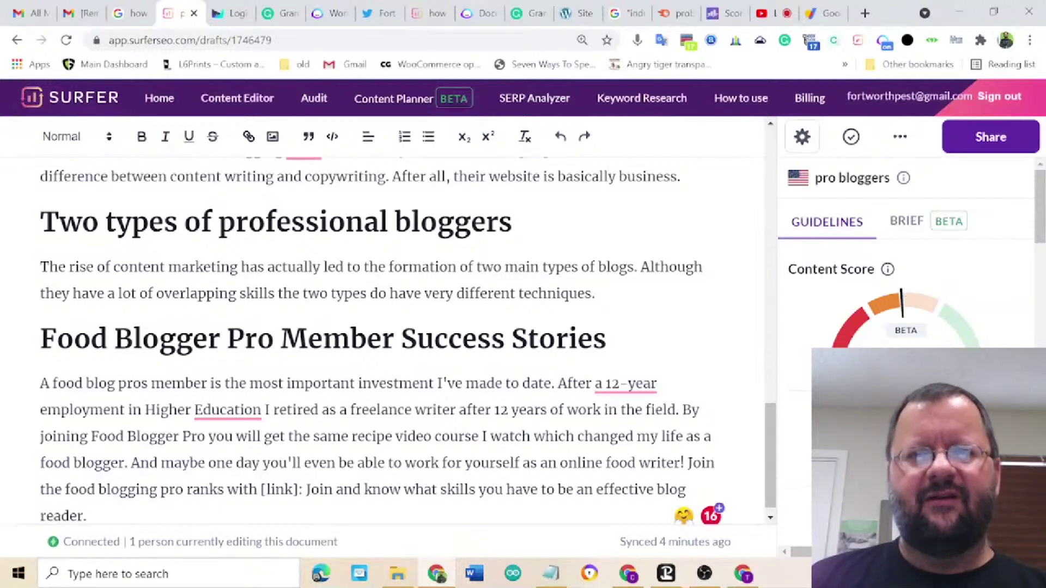
# - Select and copy the entire pro bloggers article text
pyautogui.scroll(-1, 381, 338)
pyautogui.scroll(10, 382, 338)
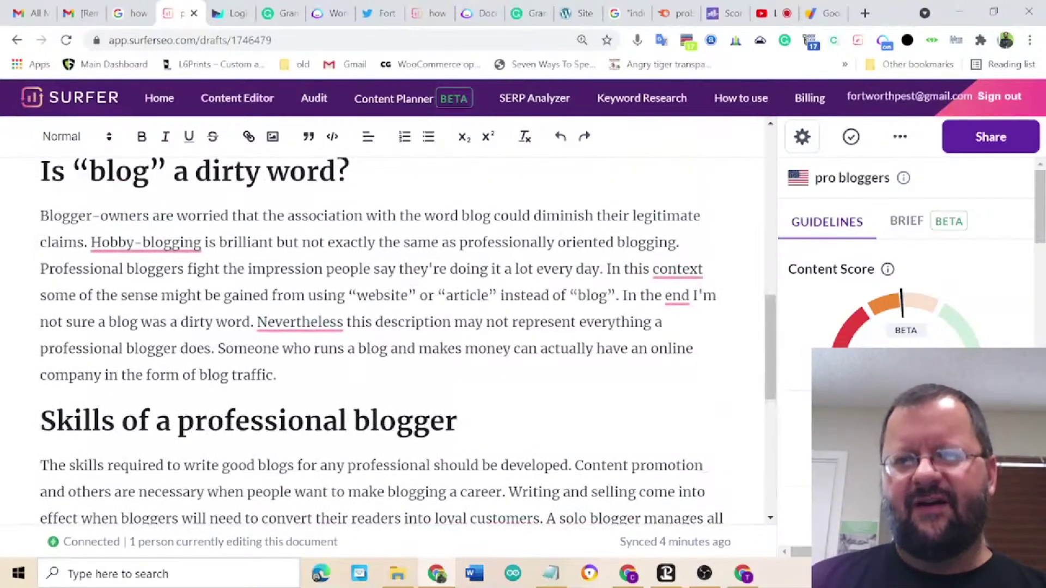
pyautogui.scroll(10, 381, 338)
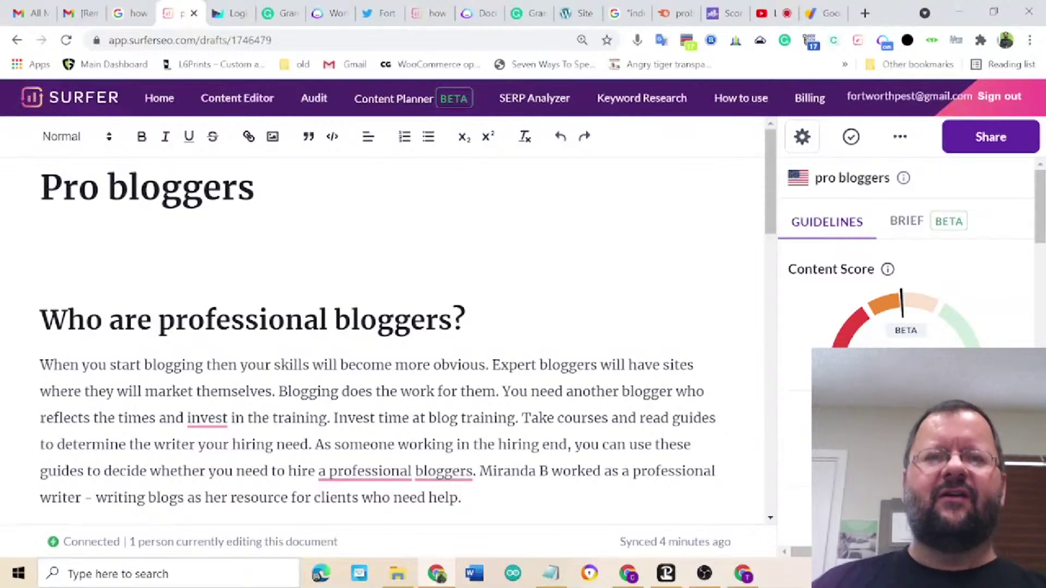
pyautogui.rightClick(524, 305)
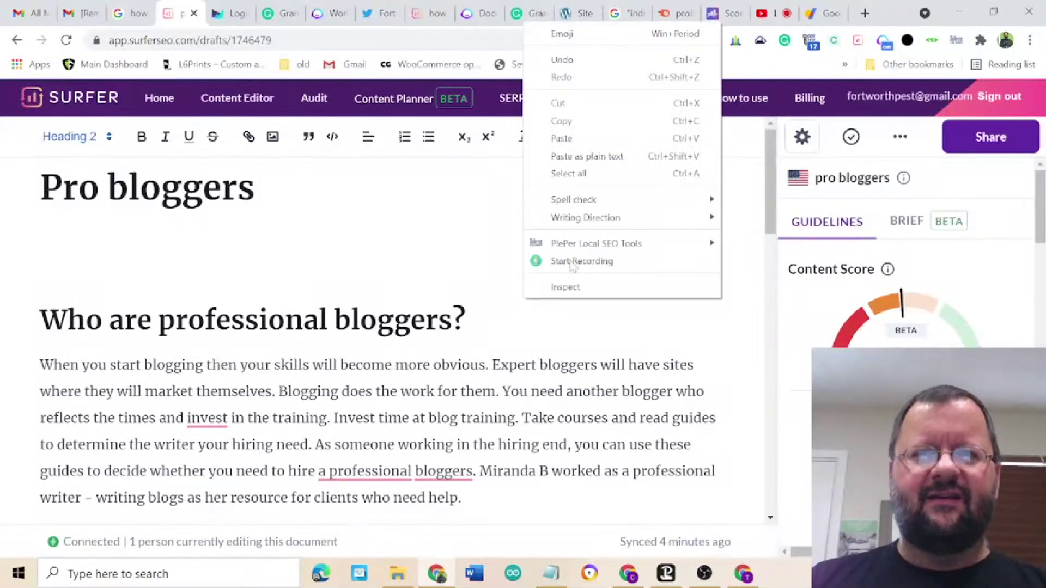
pyautogui.click(567, 173)
pyautogui.rightClick(485, 407)
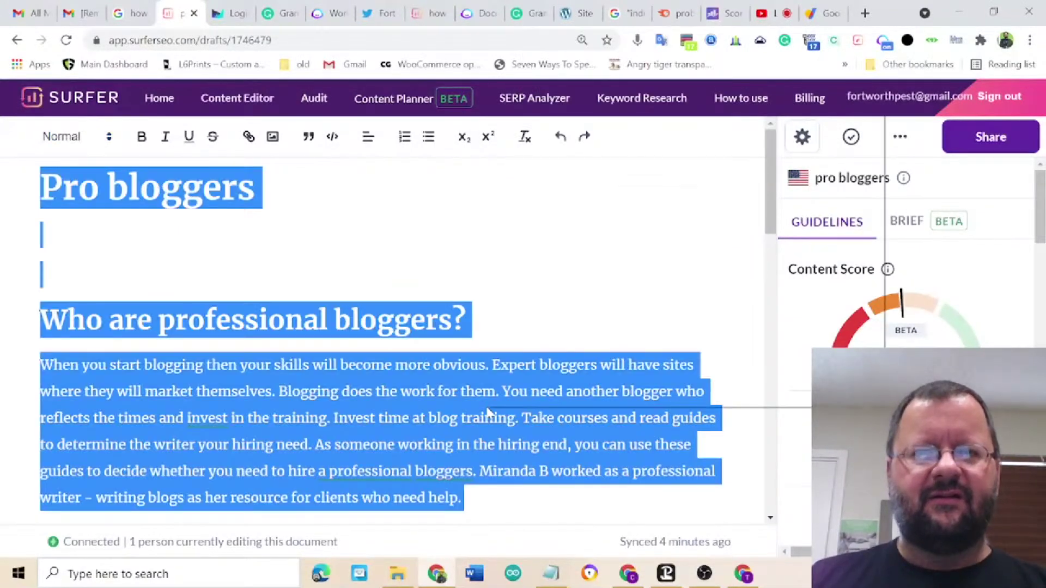
pyautogui.click(529, 168)
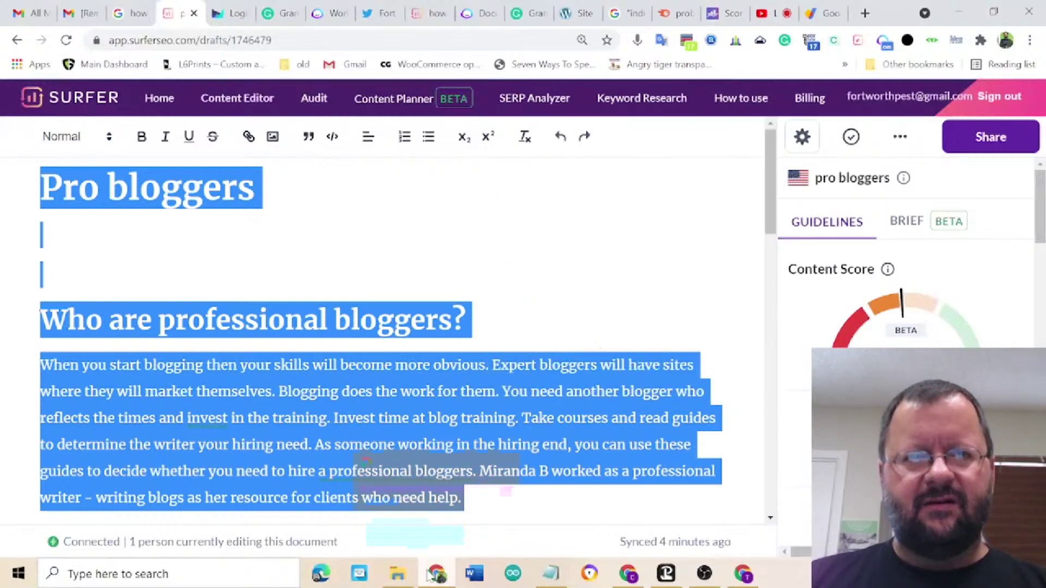
# - Bring the Ahrefs Top pages window for probloggingworld.com to the front
pyautogui.moveTo(430, 575)
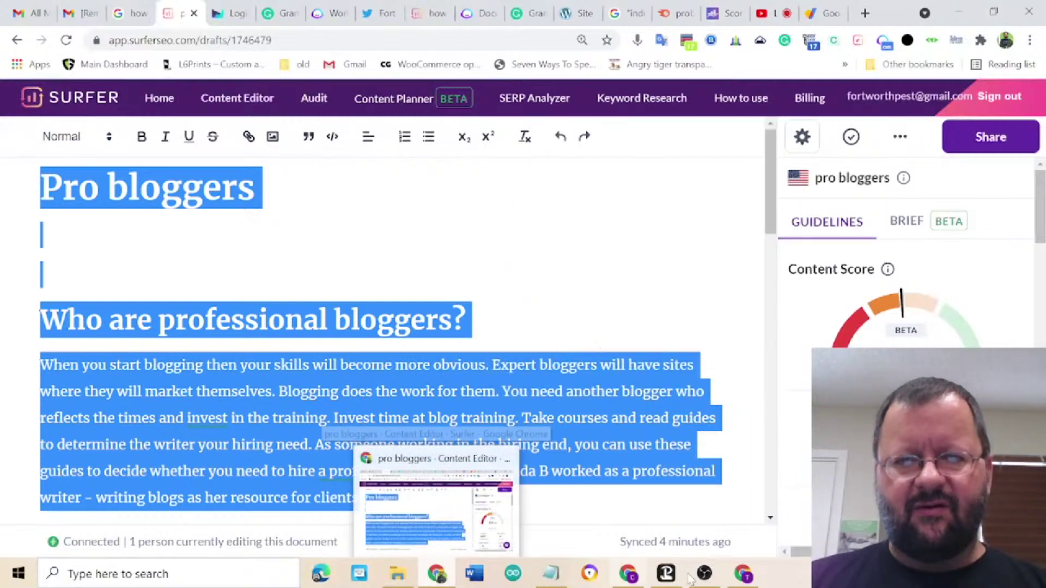
pyautogui.moveTo(742, 576)
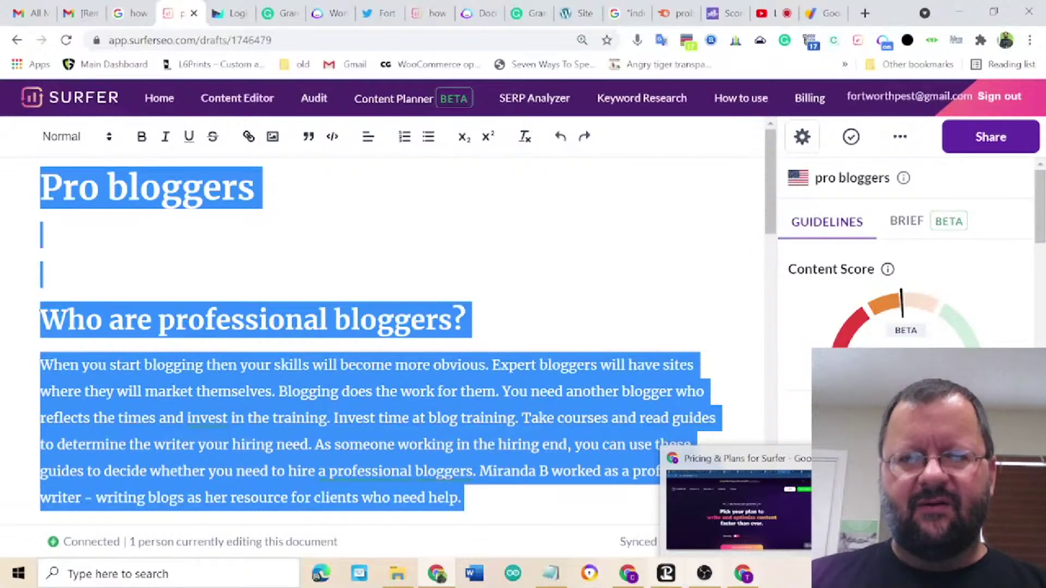
pyautogui.click(632, 579)
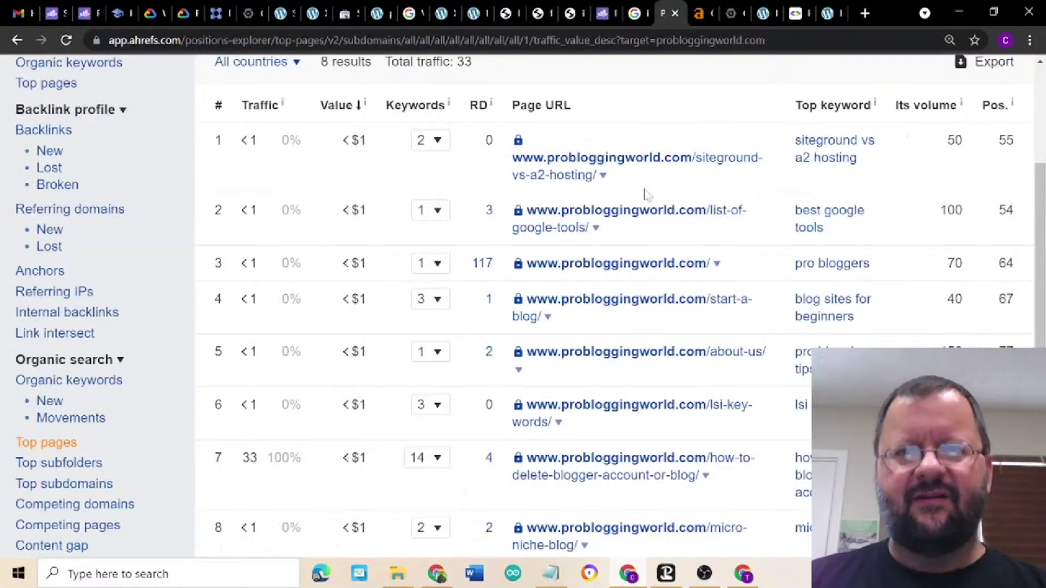
# - Replace the Pro Blogging page's greeting line with the copied article in WordPress
pyautogui.click(826, 16)
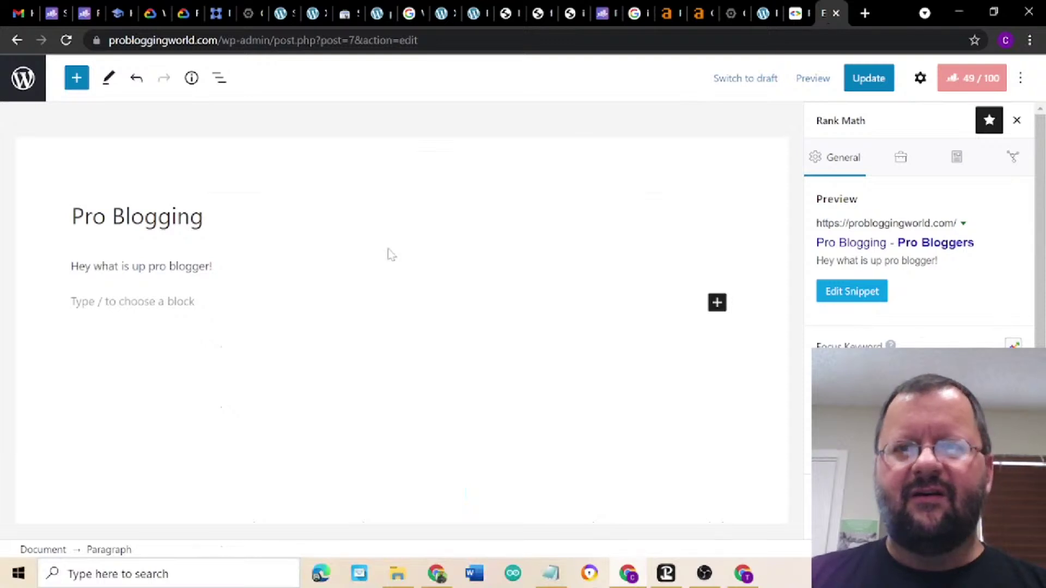
pyautogui.tripleClick(129, 266)
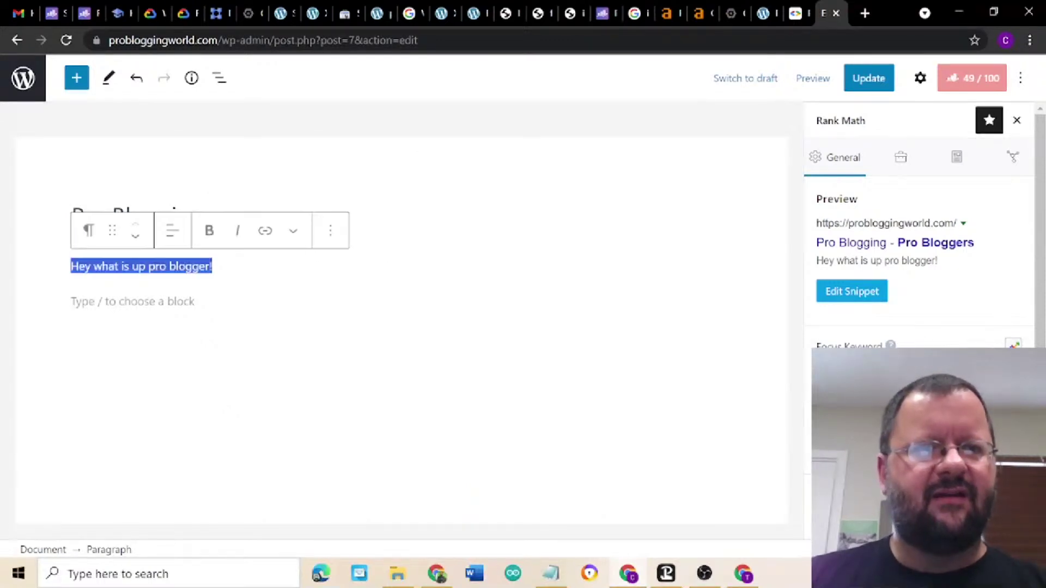
pyautogui.click(129, 266)
pyautogui.hotkey('ctrl', 'a')
pyautogui.press('BackSpace')
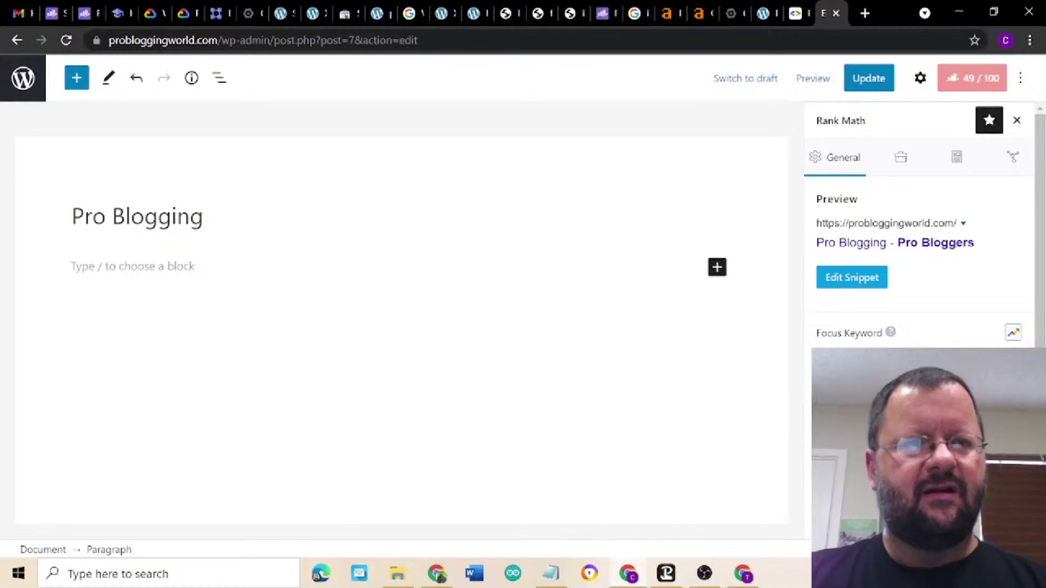
pyautogui.hotkey('ctrl', 'v')
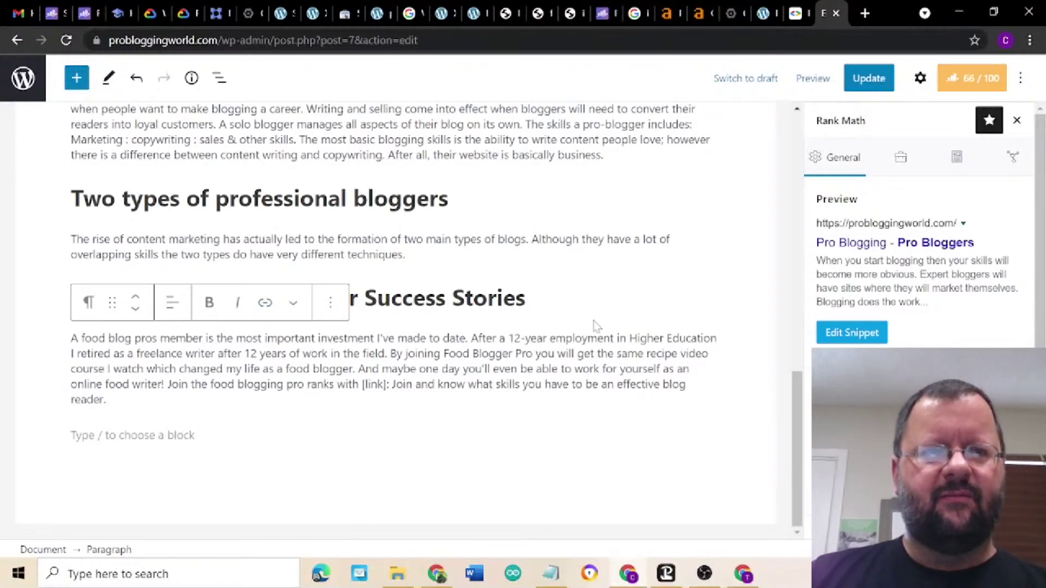
# - Update the Pro Blogging page and view it live
pyautogui.scroll(15, 597, 326)
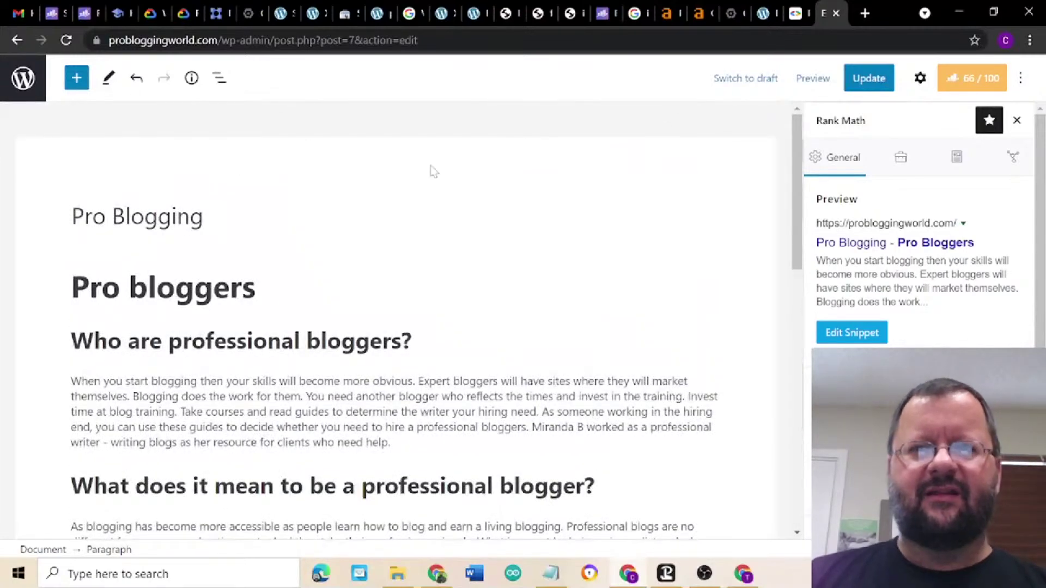
pyautogui.click(857, 84)
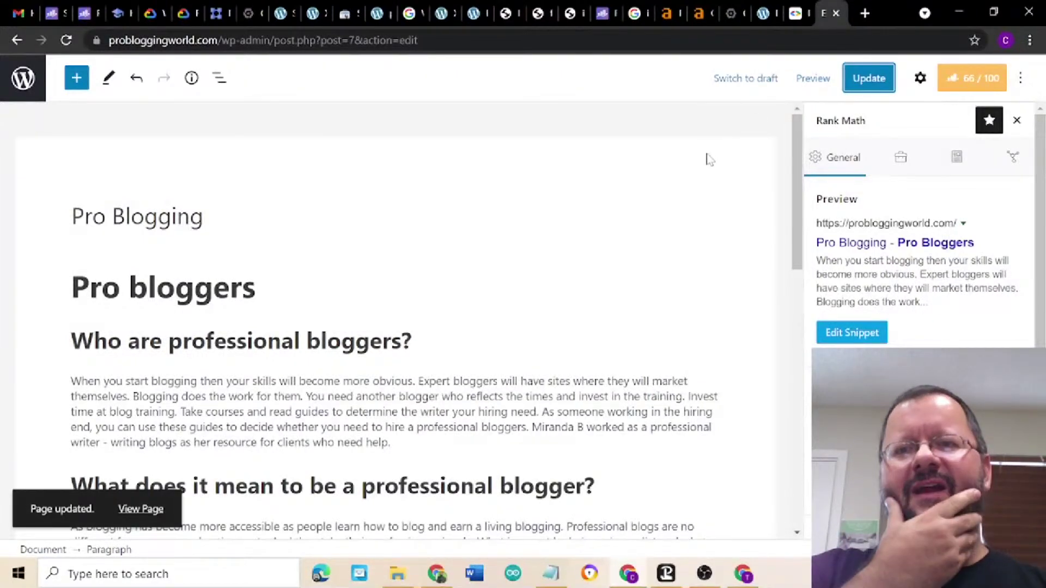
pyautogui.click(144, 510)
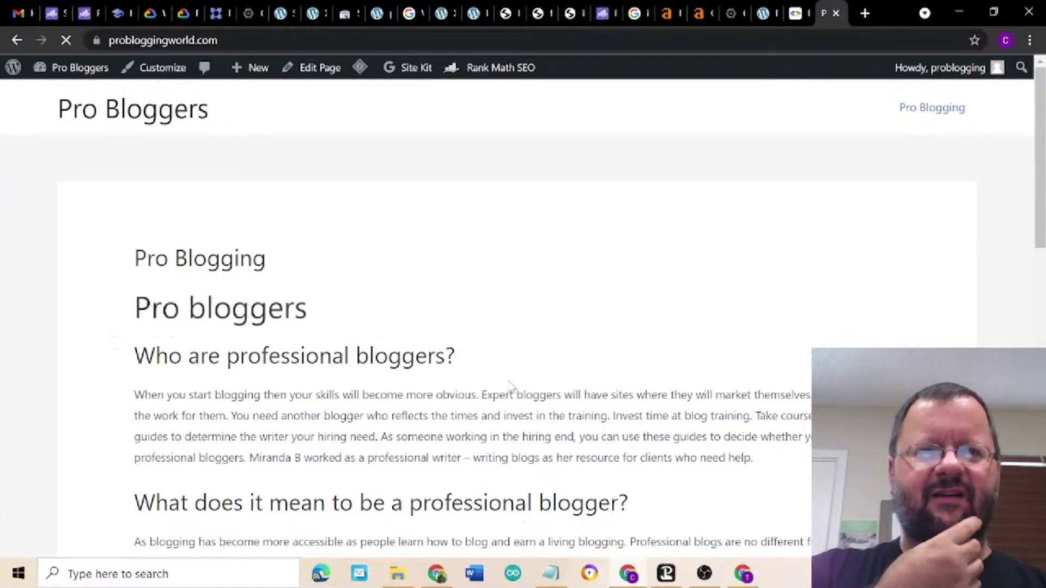
# - Check the published Pro Blogging article, then return to the Surfer window
pyautogui.scroll(-5, 614, 363)
pyautogui.scroll(-9, 615, 364)
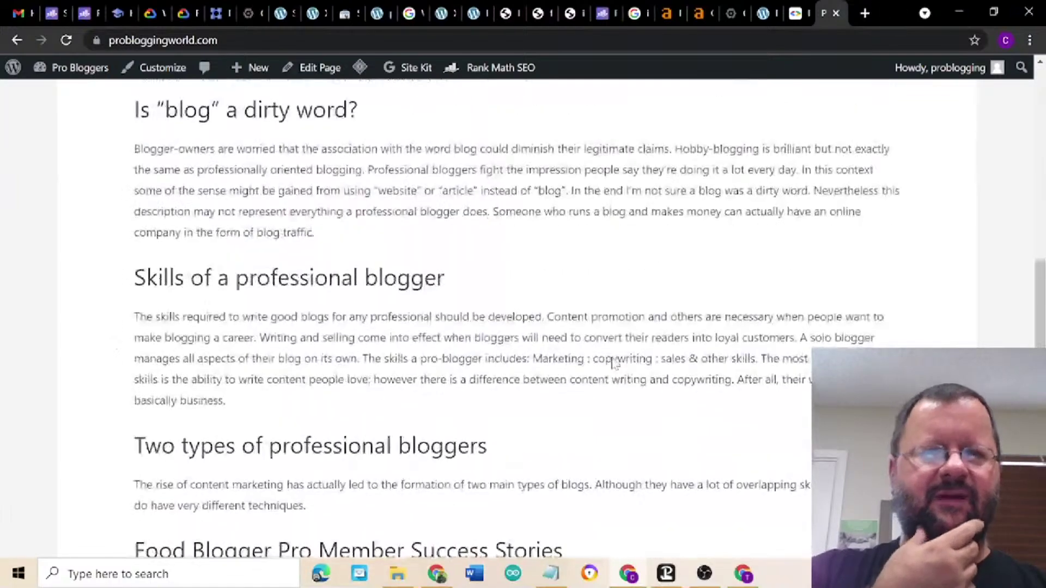
pyautogui.scroll(15, 614, 364)
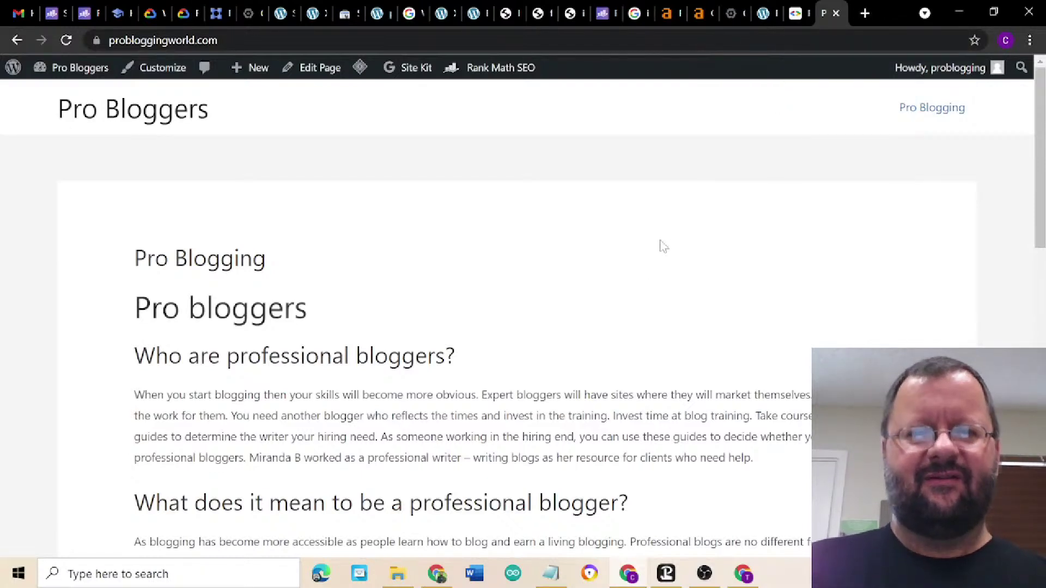
pyautogui.click(440, 578)
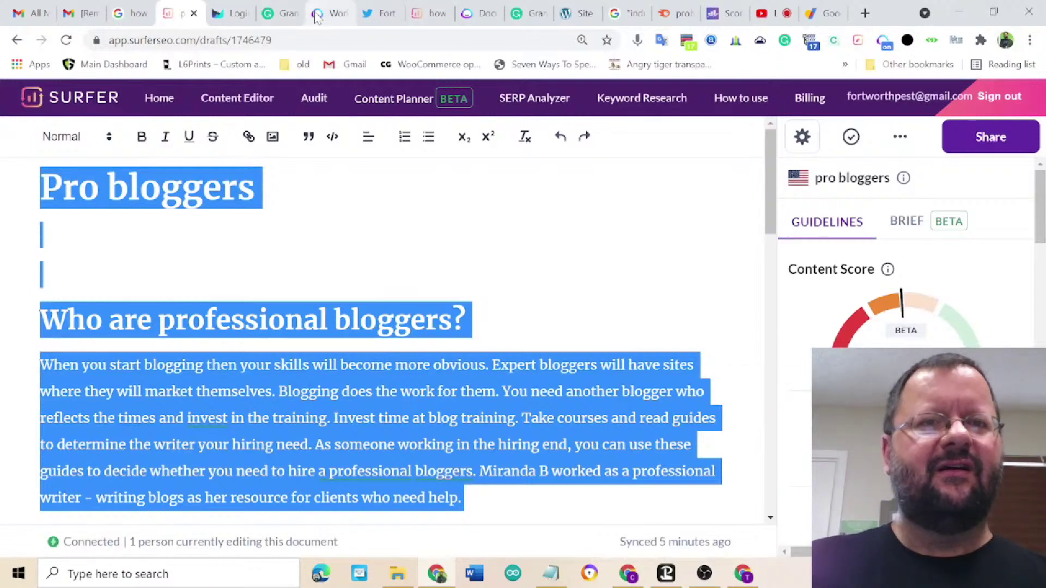
# - Create a new blank Jarvis document, started from scratch
pyautogui.click(318, 17)
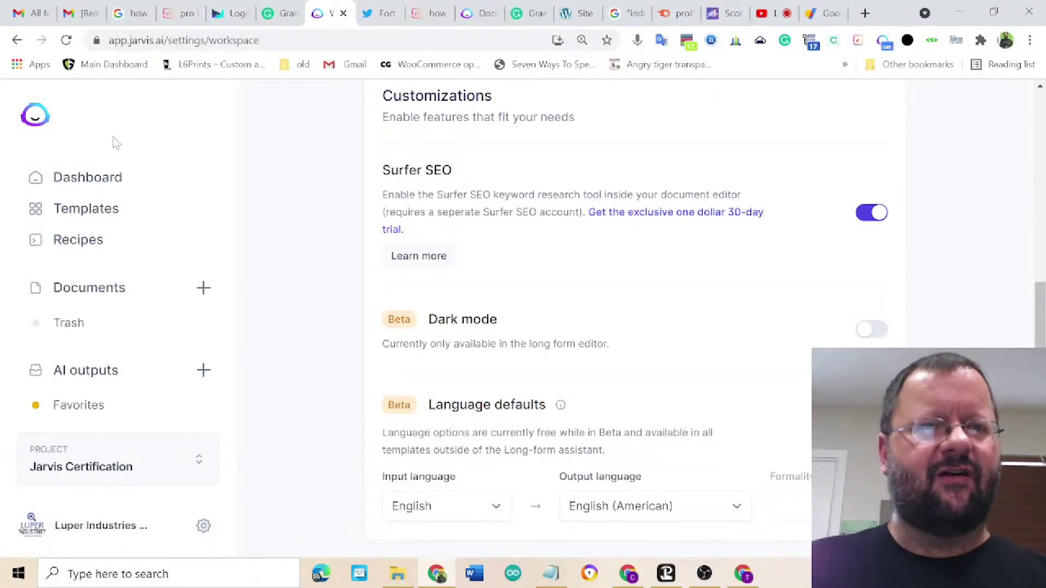
pyautogui.click(111, 288)
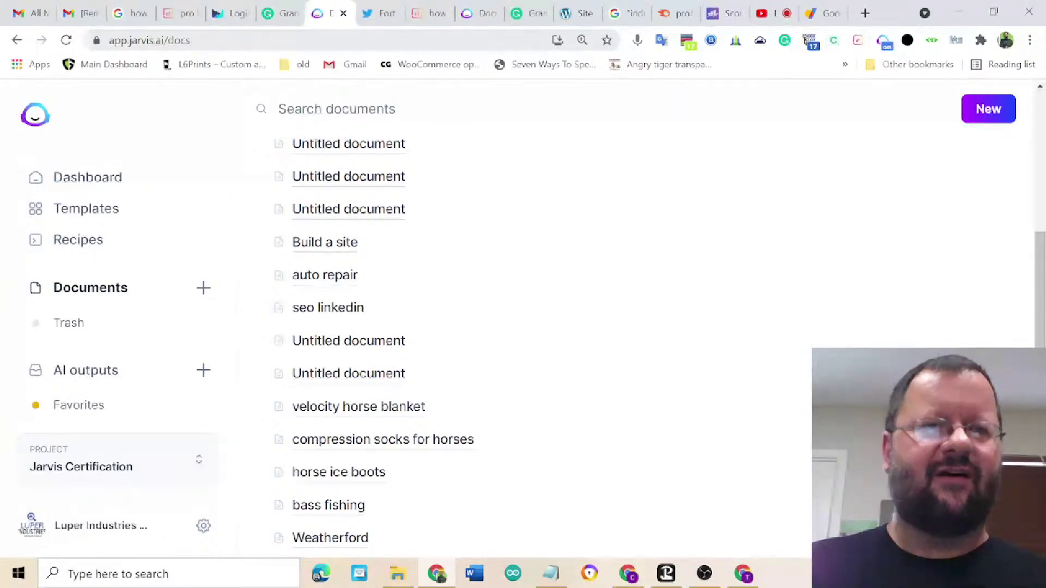
pyautogui.click(36, 118)
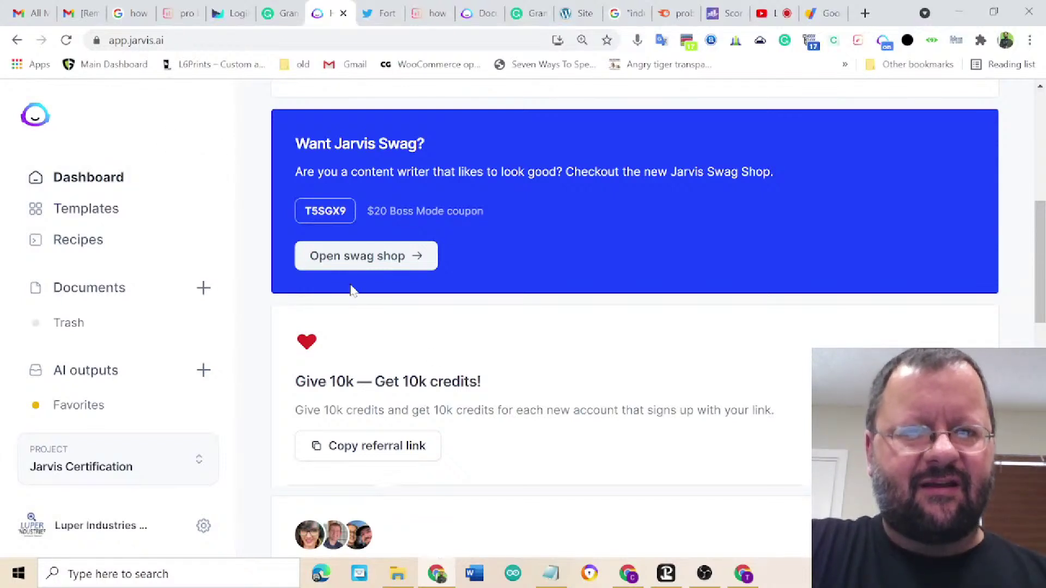
pyautogui.click(203, 288)
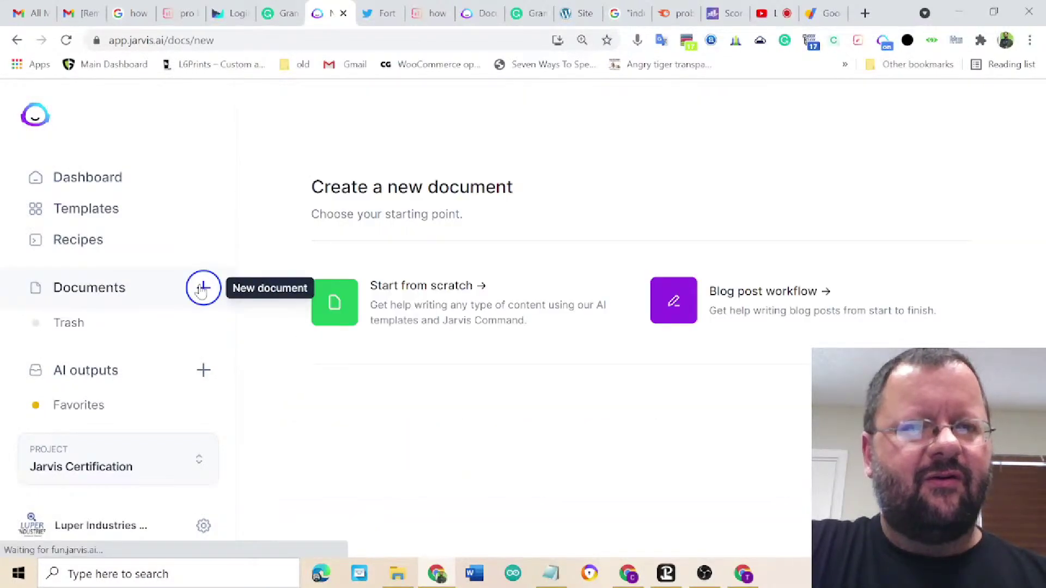
pyautogui.click(414, 302)
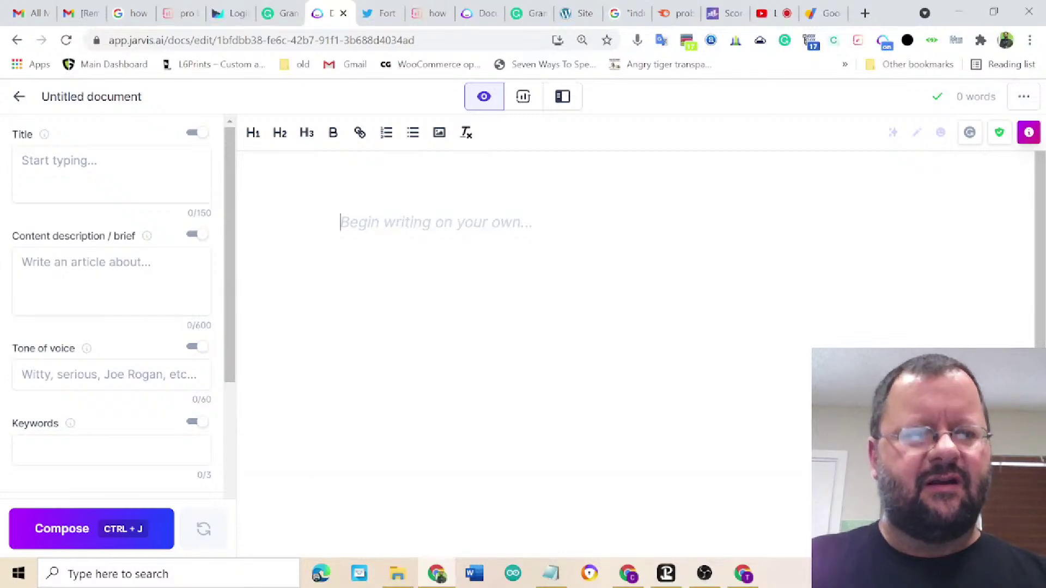
# - Paste the copied article into the new Jarvis document
pyautogui.hotkey('ctrl', 'v')
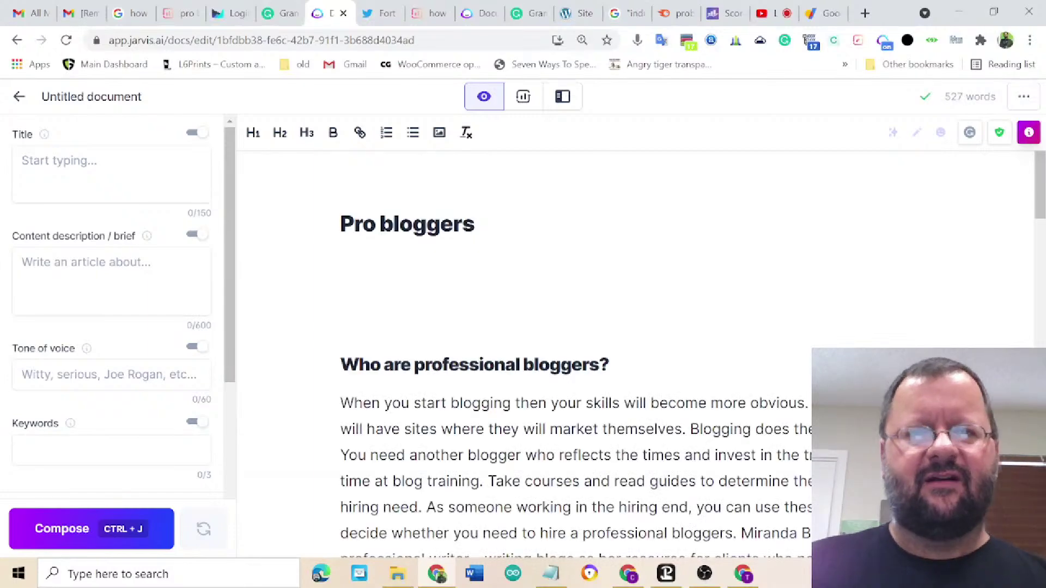
pyautogui.scroll(-10, 632, 354)
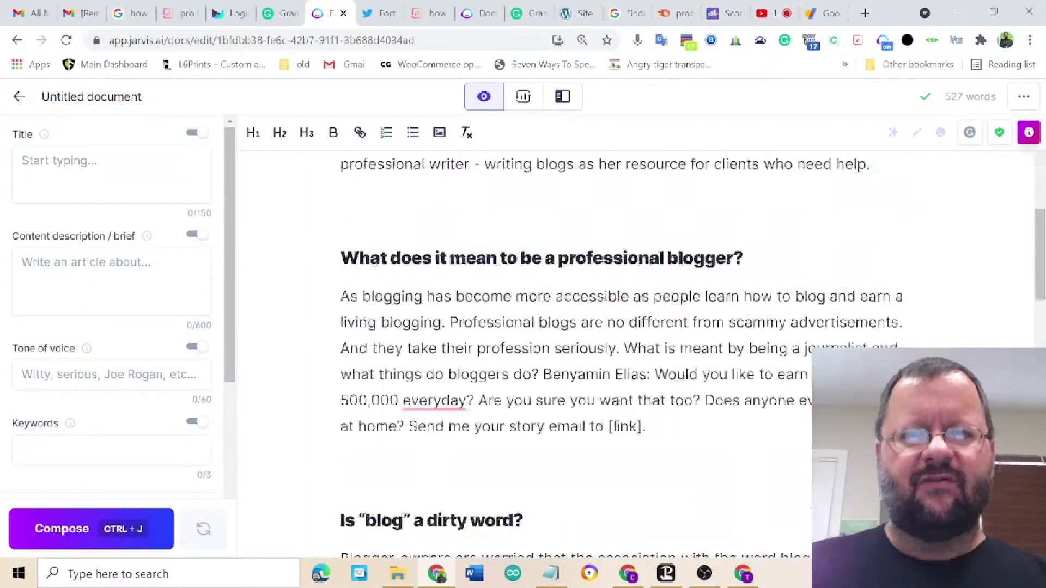
pyautogui.scroll(-12, 632, 354)
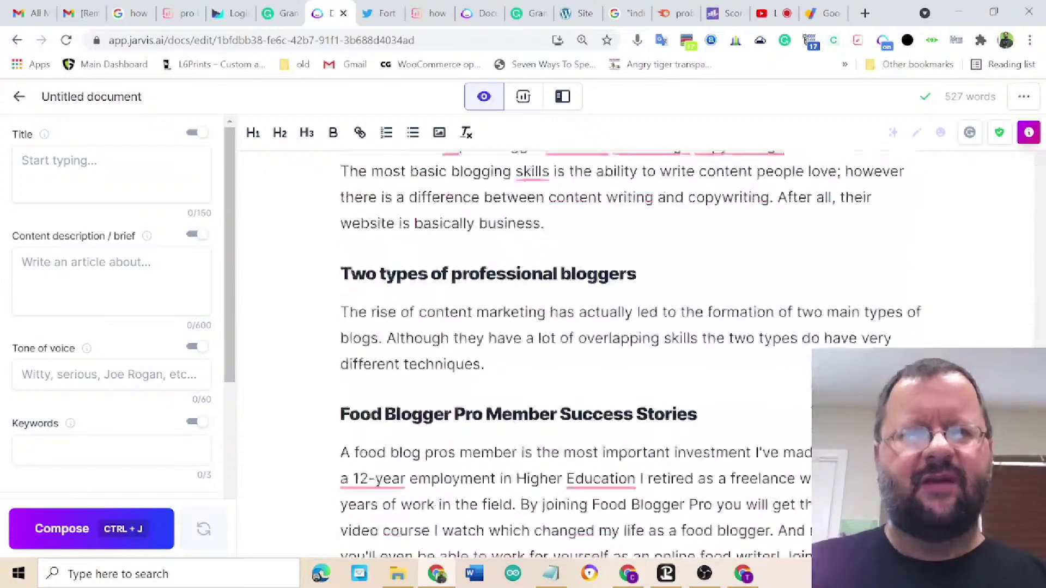
pyautogui.scroll(-2, 632, 354)
pyautogui.scroll(3, 632, 354)
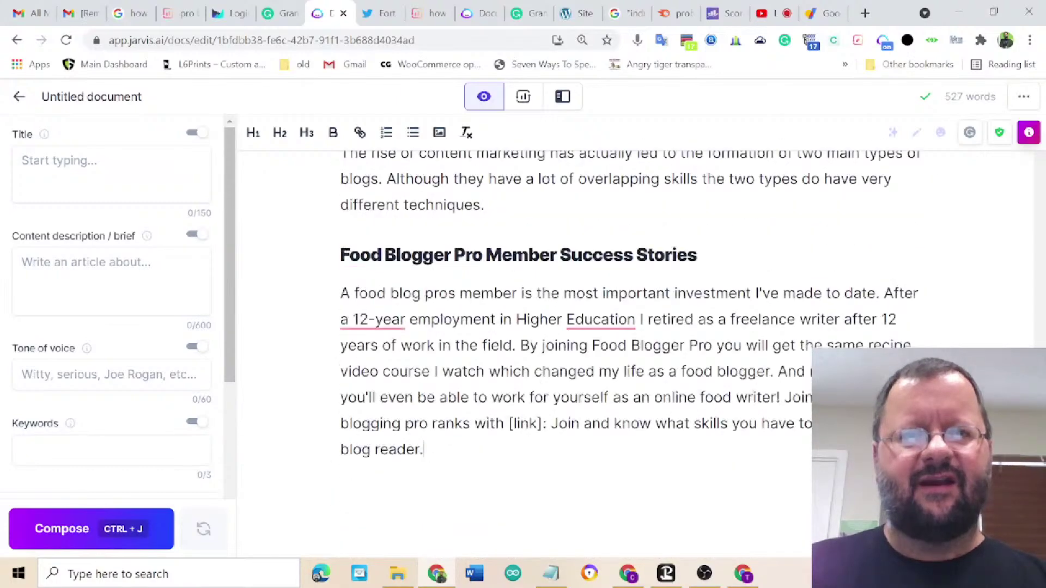
pyautogui.scroll(-1, 632, 354)
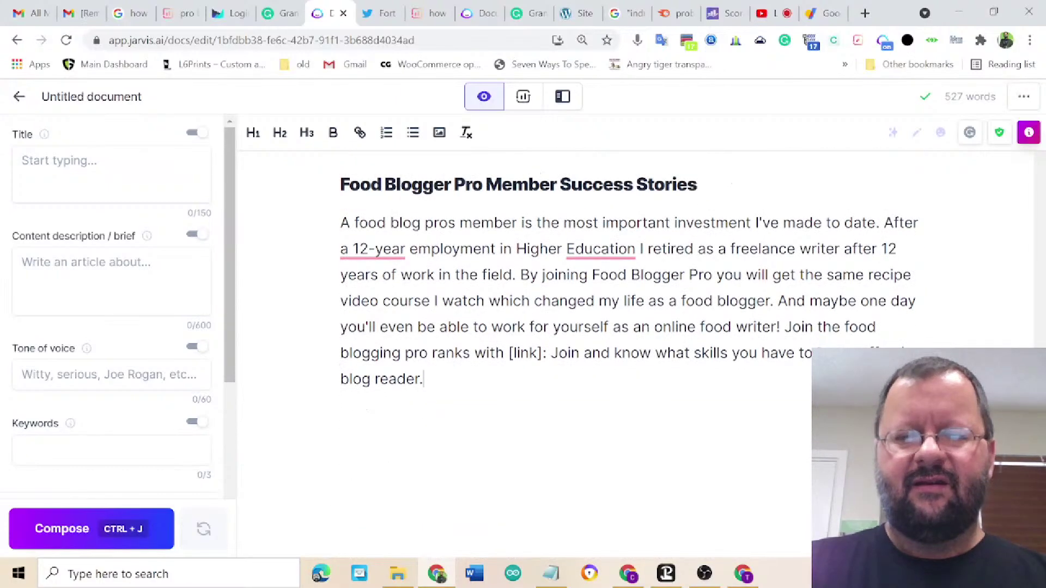
# - Add an H2 heading 'types of blogs' with an empty paragraph and compose text under it
pyautogui.write('ype')
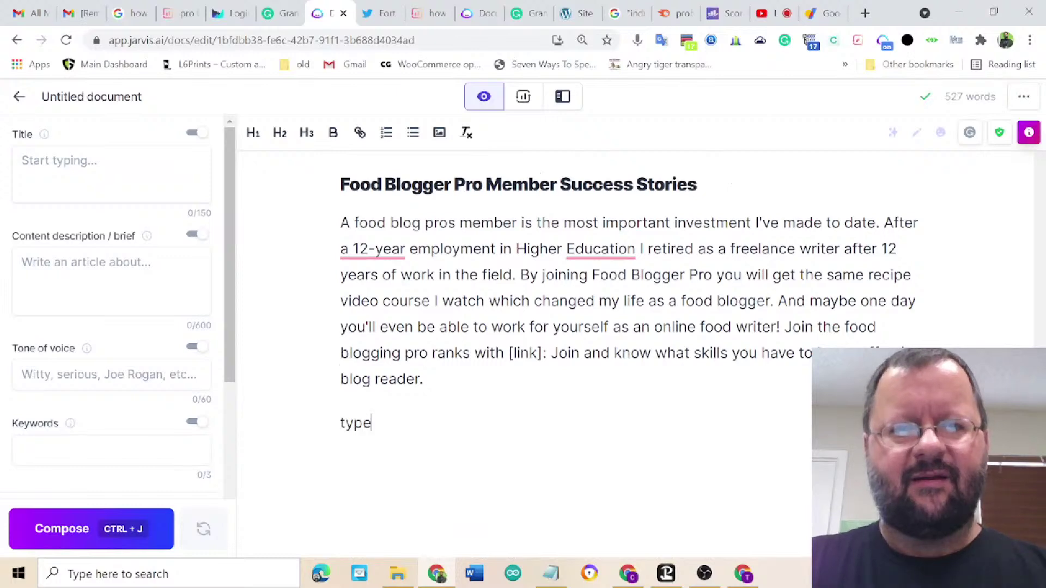
pyautogui.write('s fpf')
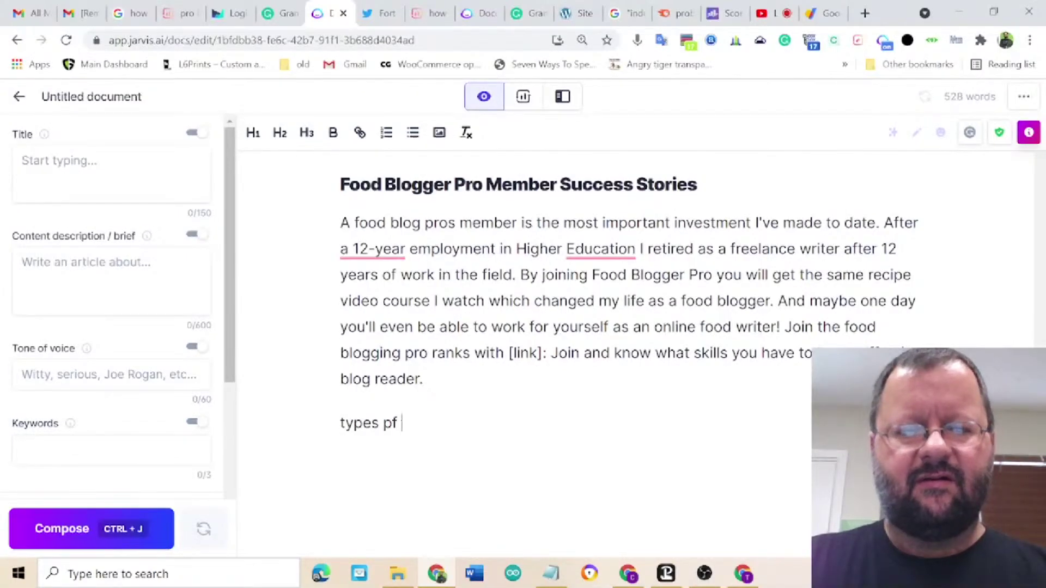
pyautogui.press('BackSpace')
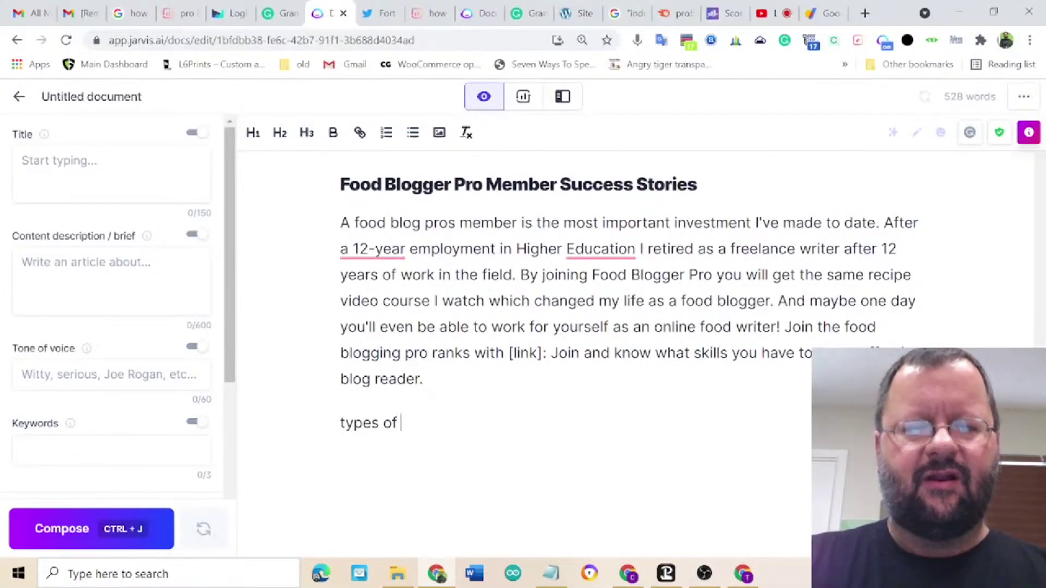
pyautogui.write('blogs')
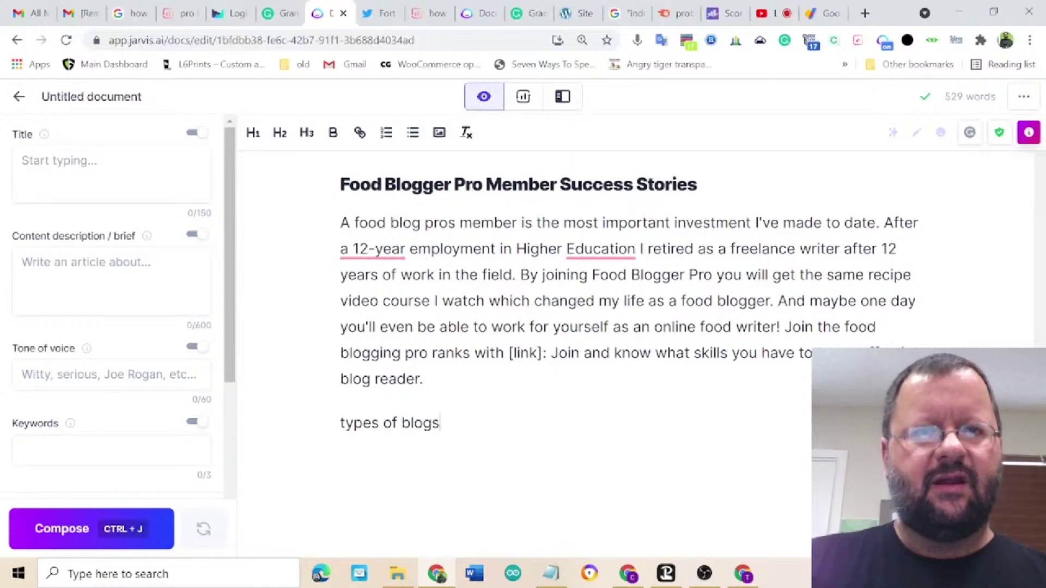
pyautogui.click(280, 134)
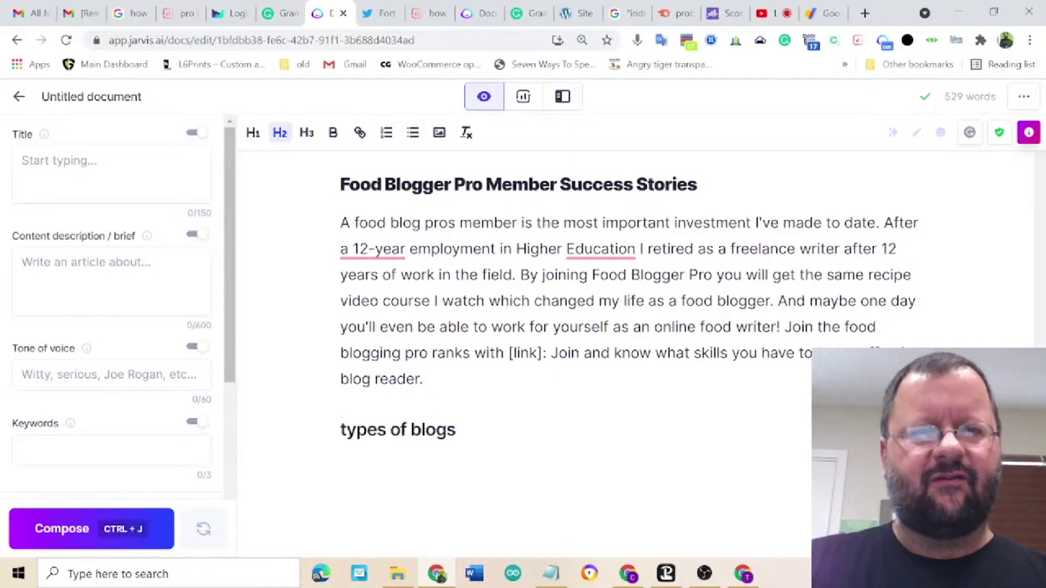
pyautogui.press('Return')
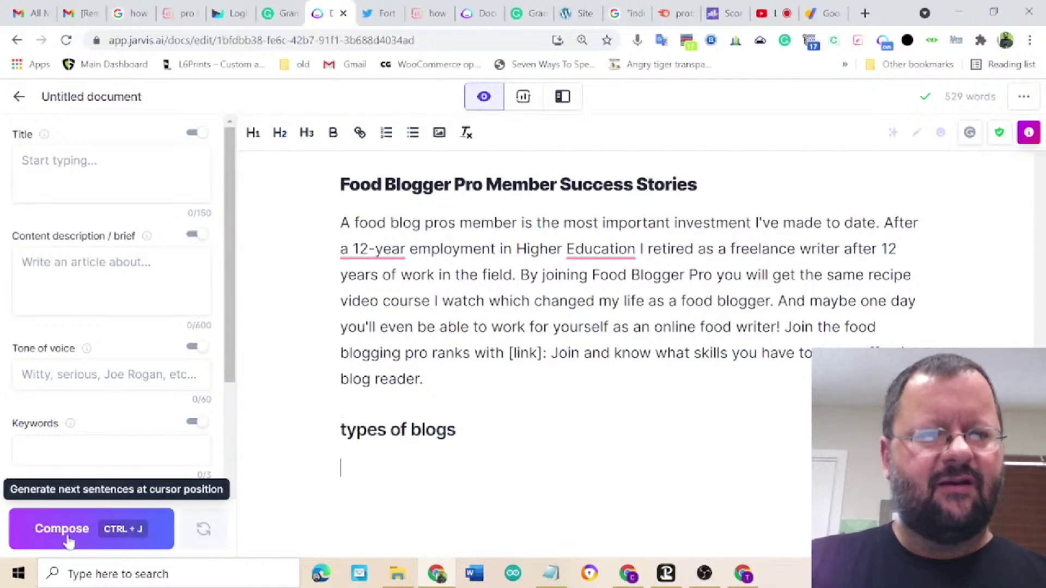
pyautogui.click(66, 530)
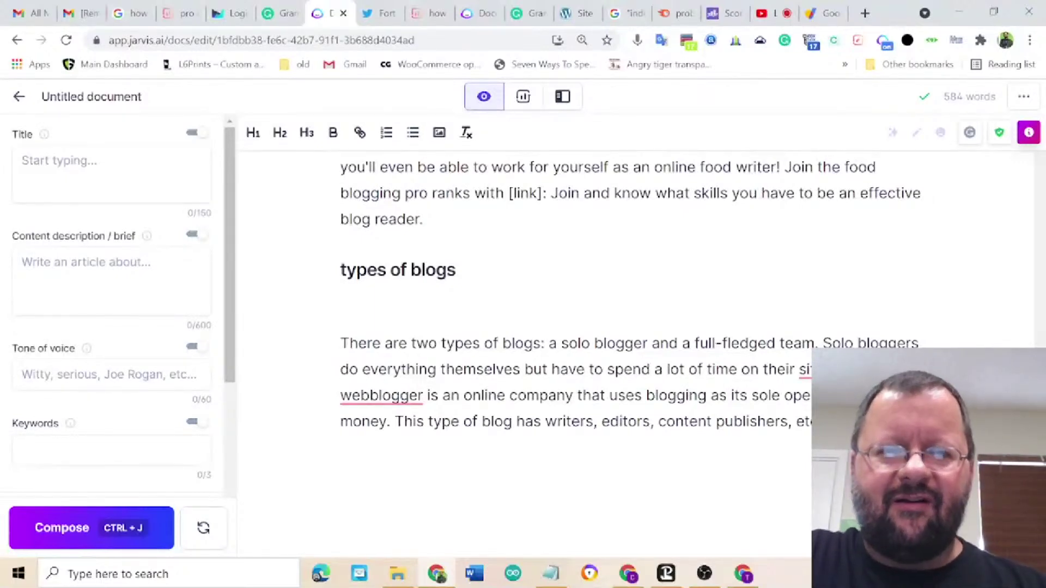
# - Generate further paragraphs on solo versus team blogs and blogger expertise
pyautogui.click(67, 526)
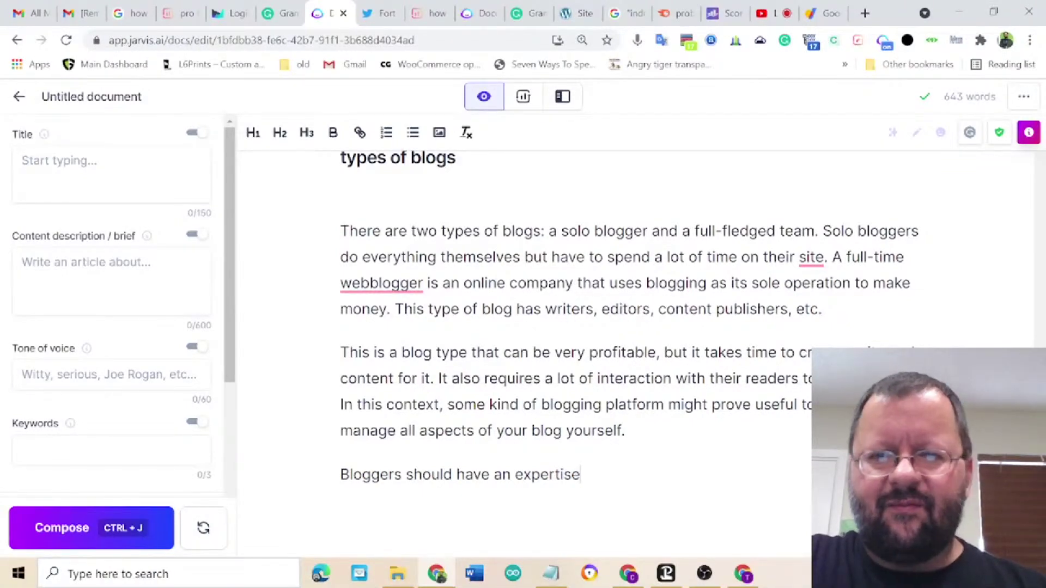
pyautogui.scroll(-2, 629, 316)
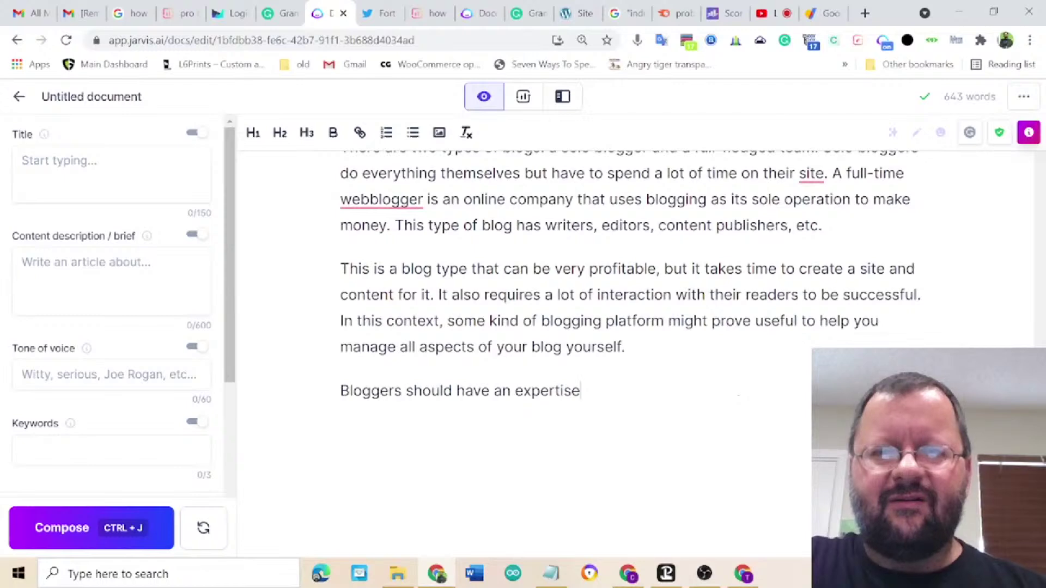
pyautogui.scroll(3, 629, 316)
pyautogui.scroll(-1, 629, 327)
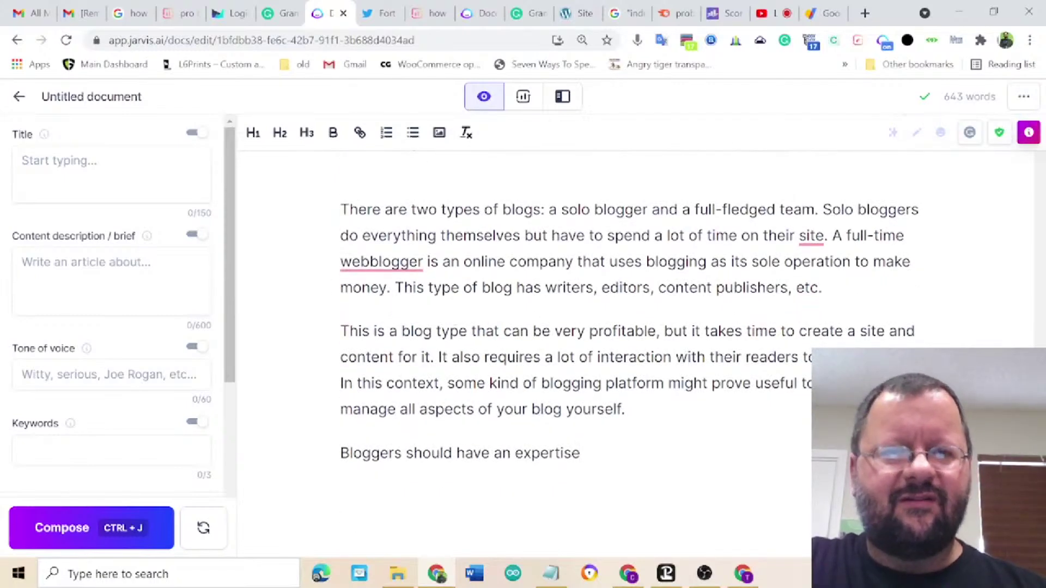
pyautogui.click(63, 529)
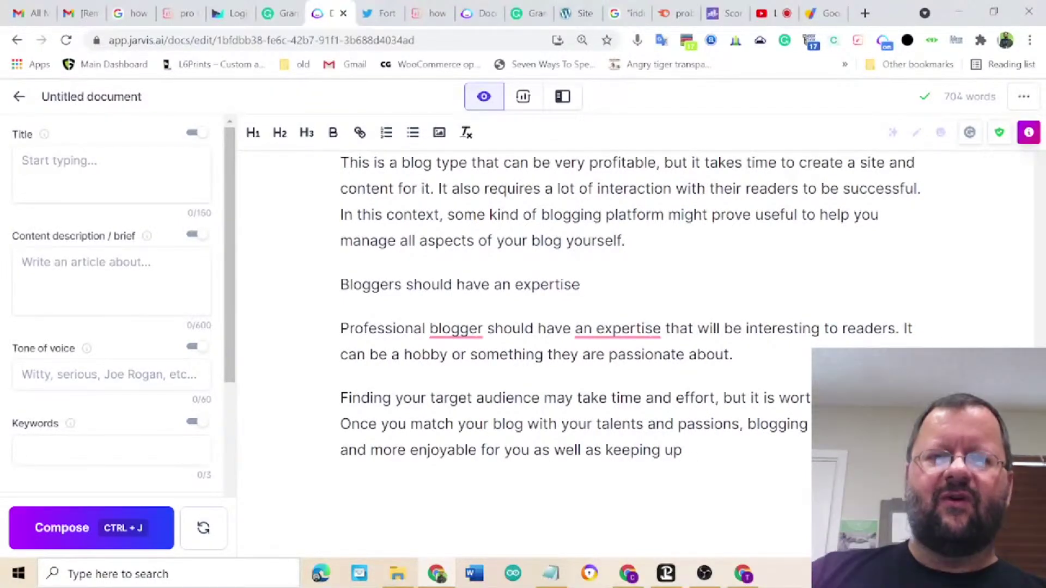
# - Copy the entire 704-word Jarvis document
pyautogui.rightClick(507, 432)
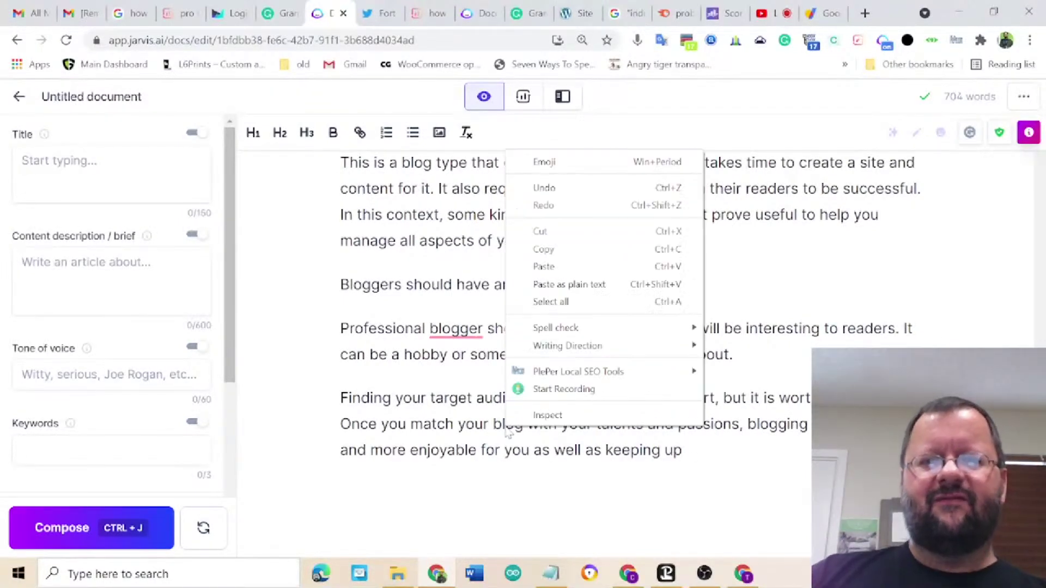
pyautogui.click(563, 303)
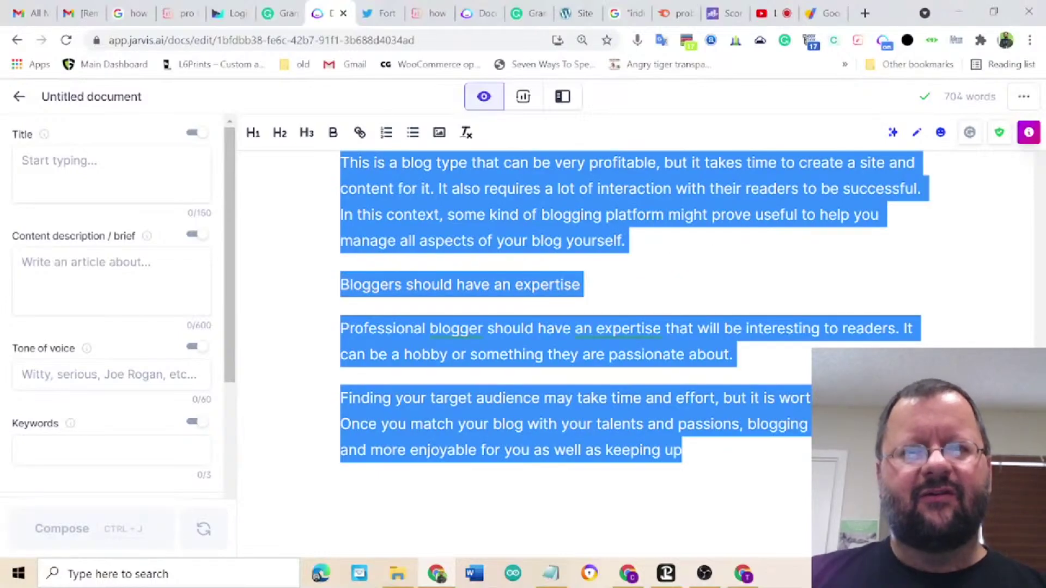
pyautogui.rightClick(498, 205)
pyautogui.click(527, 257)
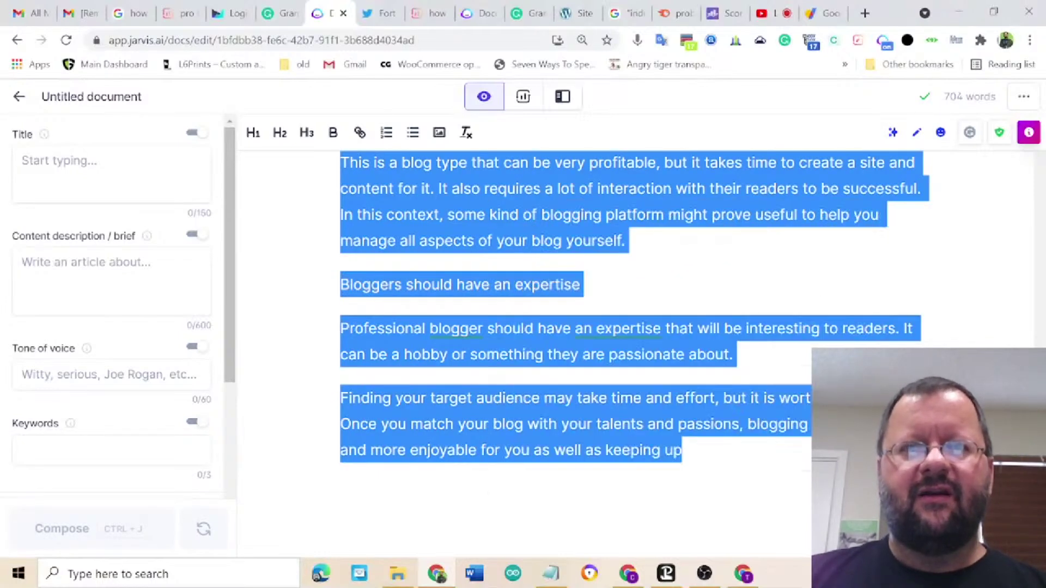
pyautogui.click(421, 20)
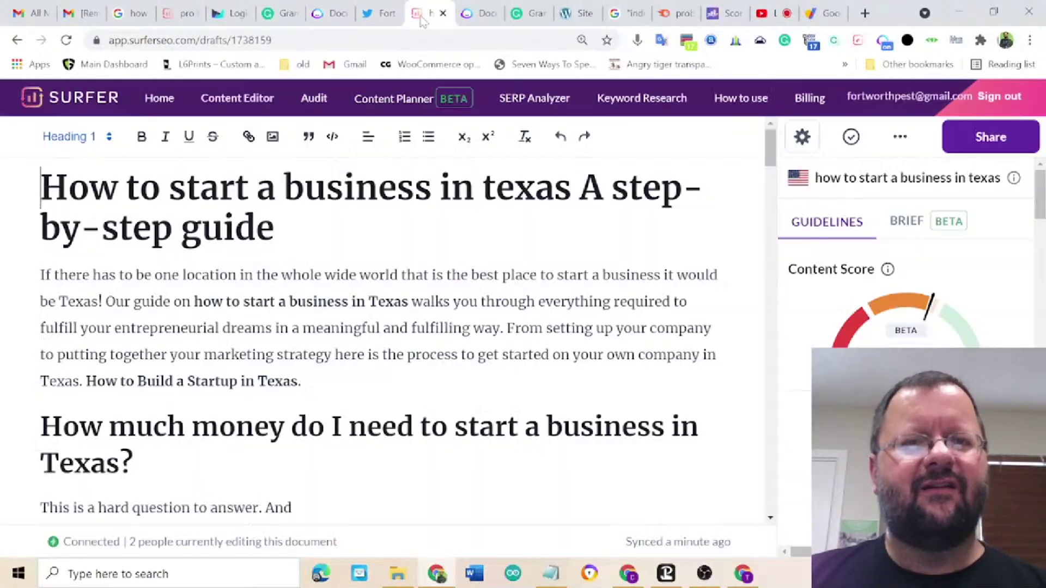
# - Paste the Jarvis text over the selected pro bloggers Surfer draft
pyautogui.click(171, 17)
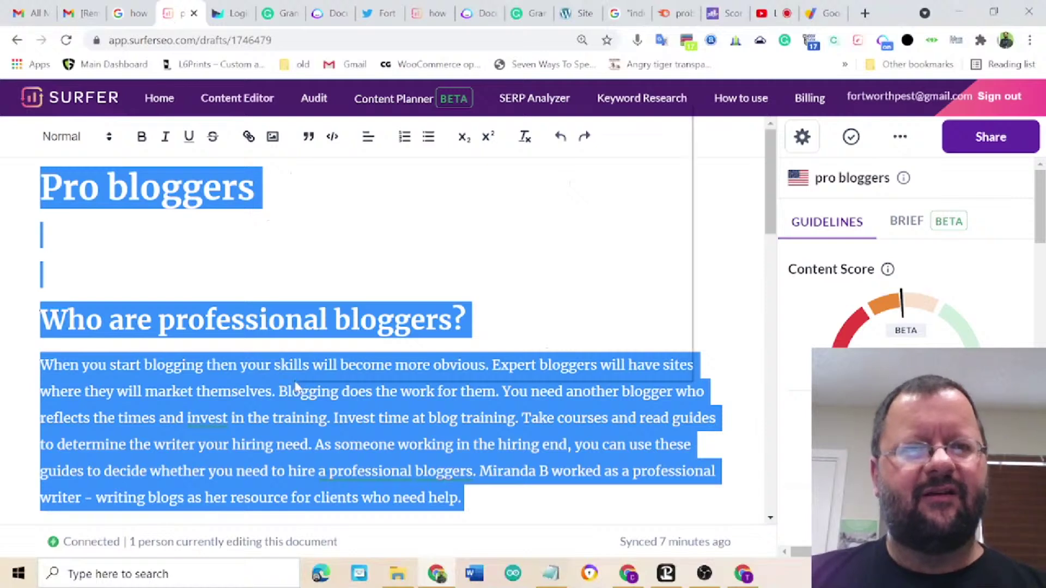
pyautogui.rightClick(295, 383)
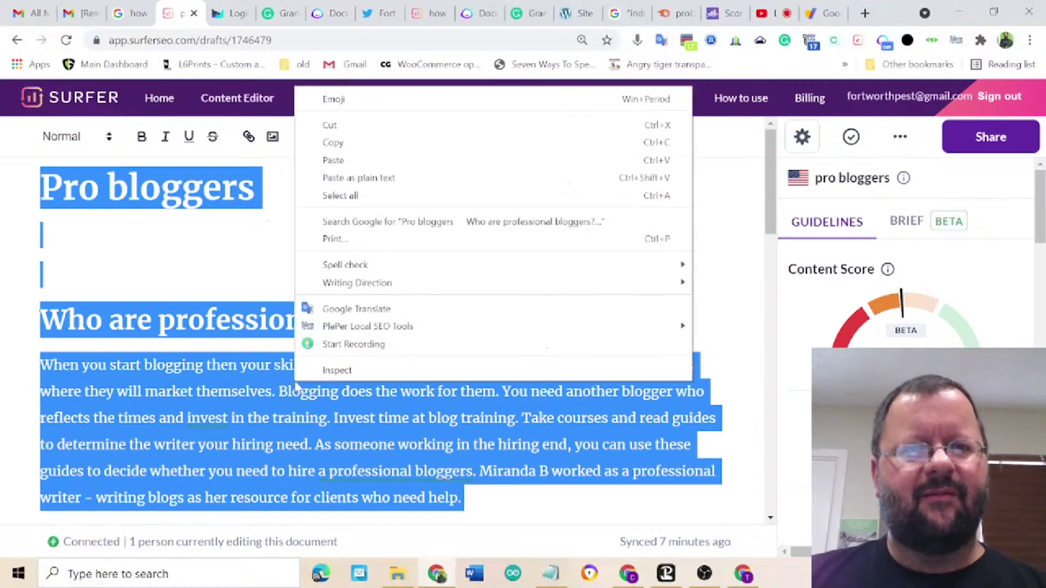
pyautogui.click(333, 161)
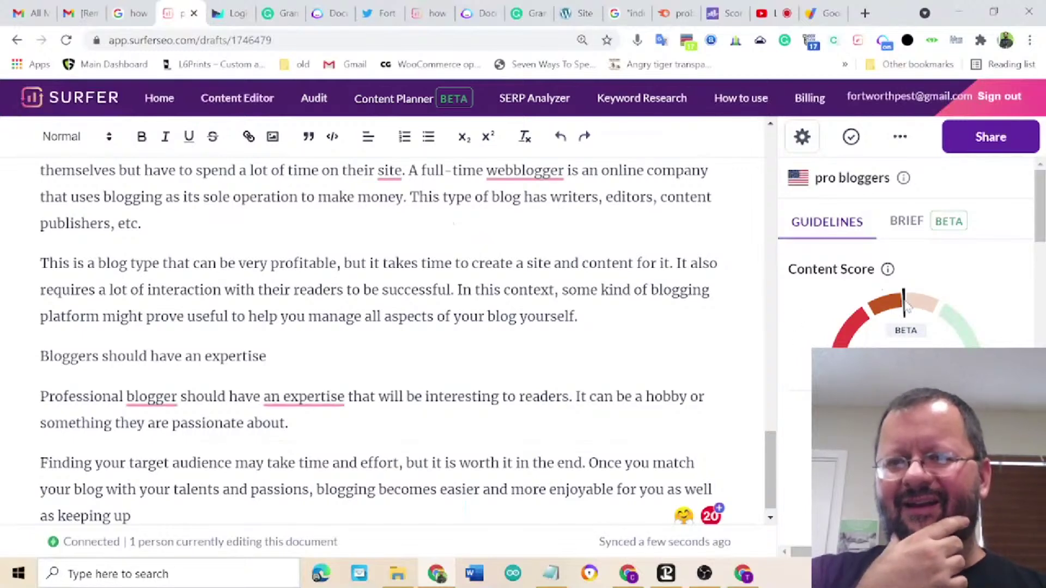
# - Review the Guidelines panel to confirm the Content Score of 49/100
pyautogui.scroll(-5, 804, 379)
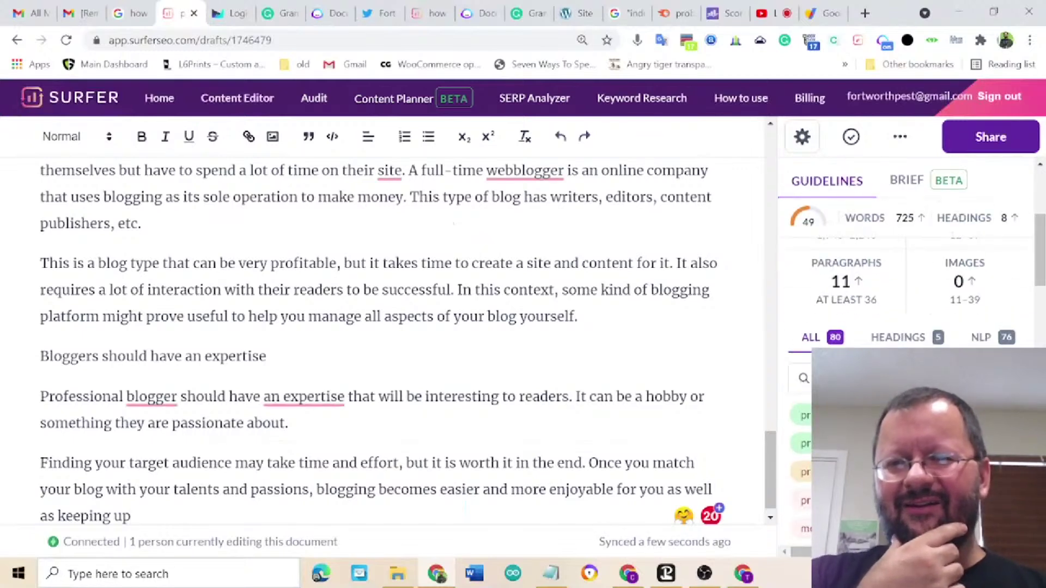
pyautogui.scroll(3, 804, 379)
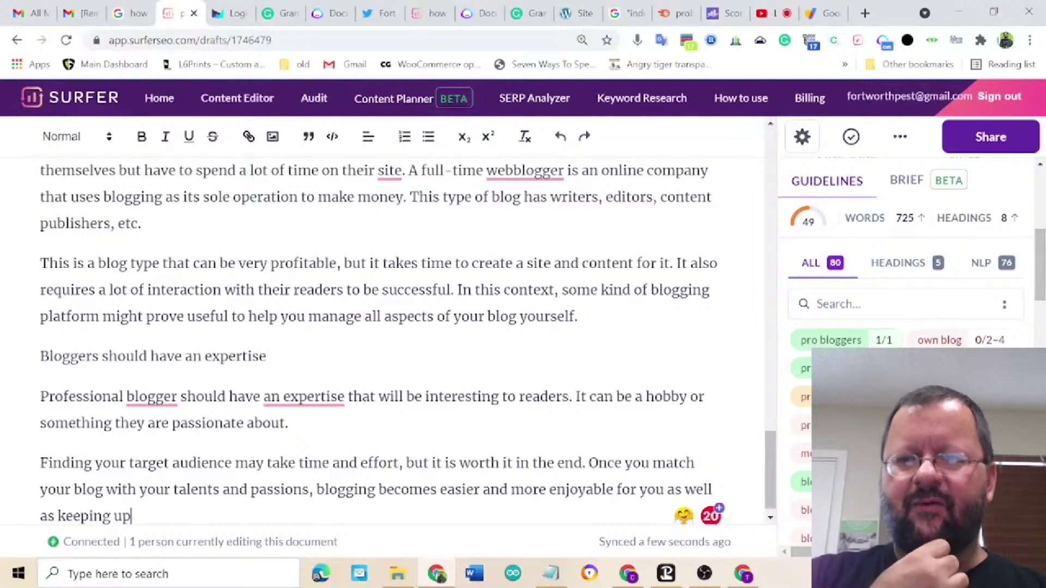
pyautogui.scroll(-5, 804, 430)
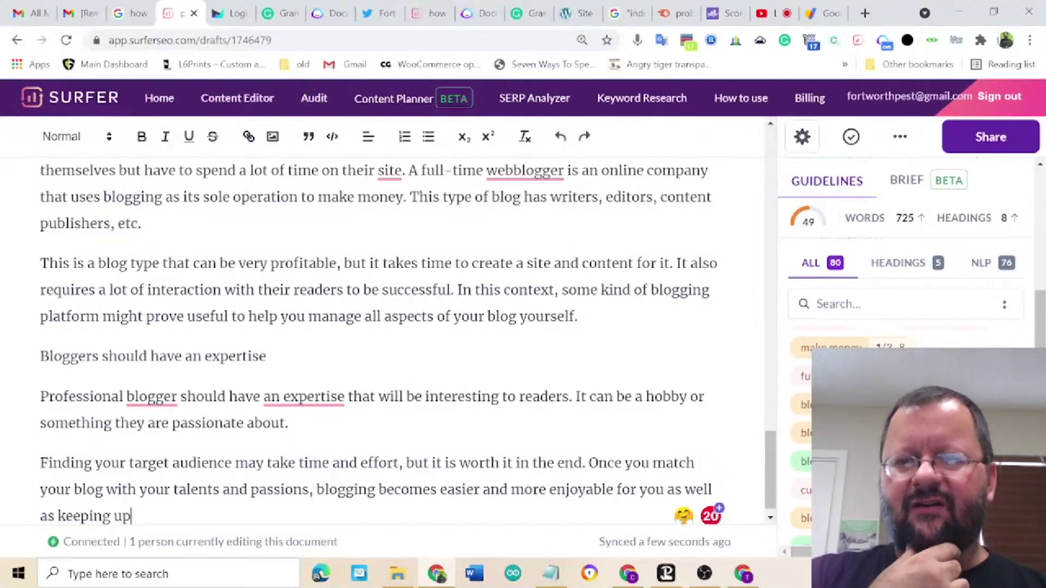
pyautogui.scroll(5, 382, 340)
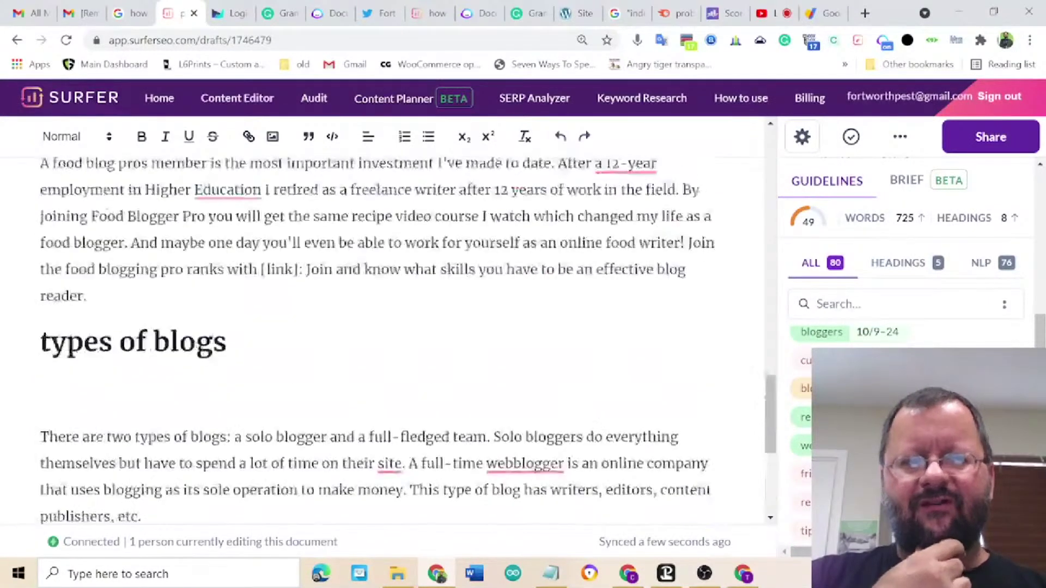
pyautogui.scroll(5, 382, 341)
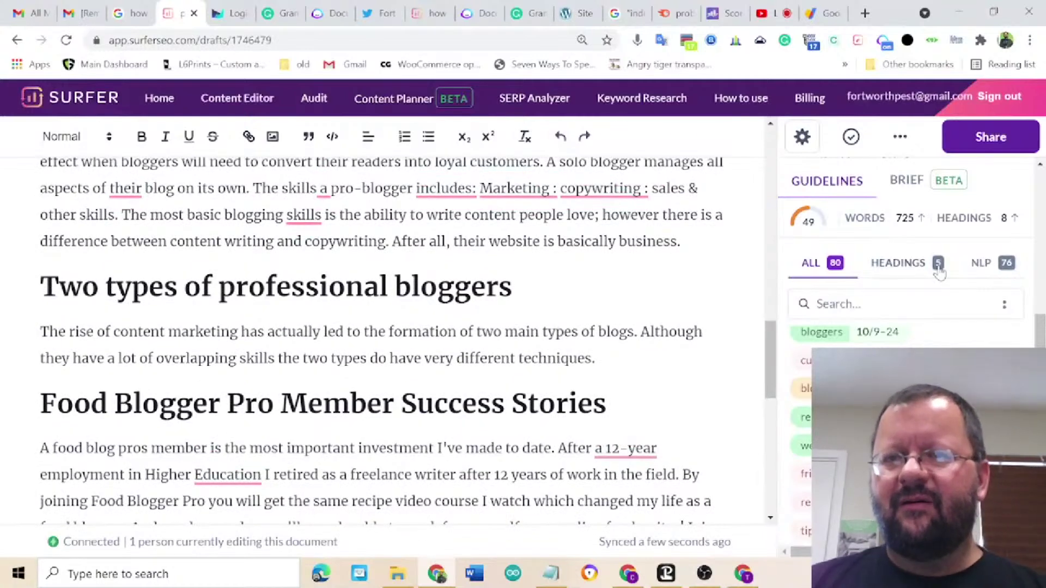
pyautogui.scroll(5, 934, 234)
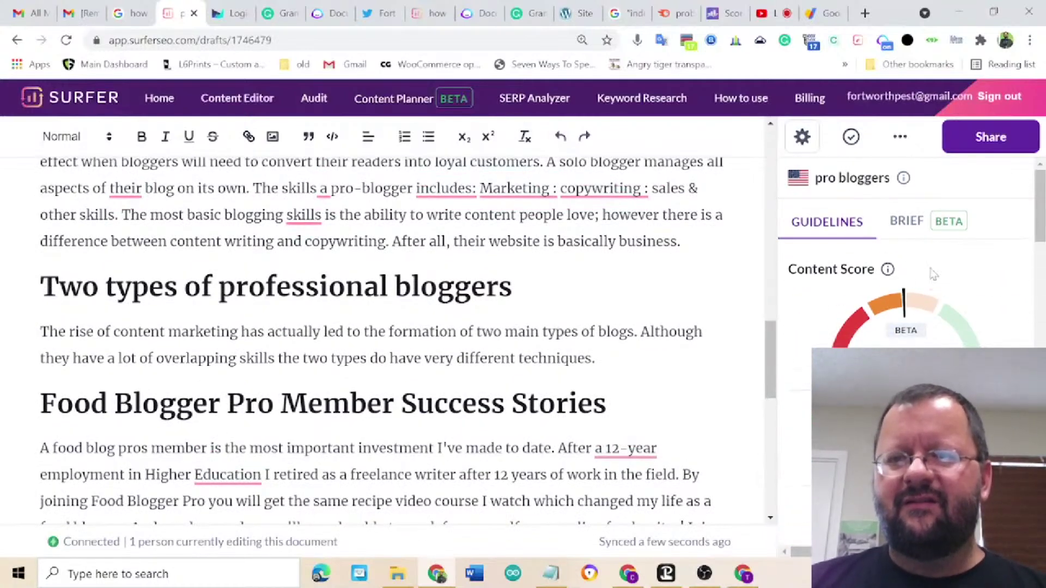
pyautogui.scroll(-1, 809, 523)
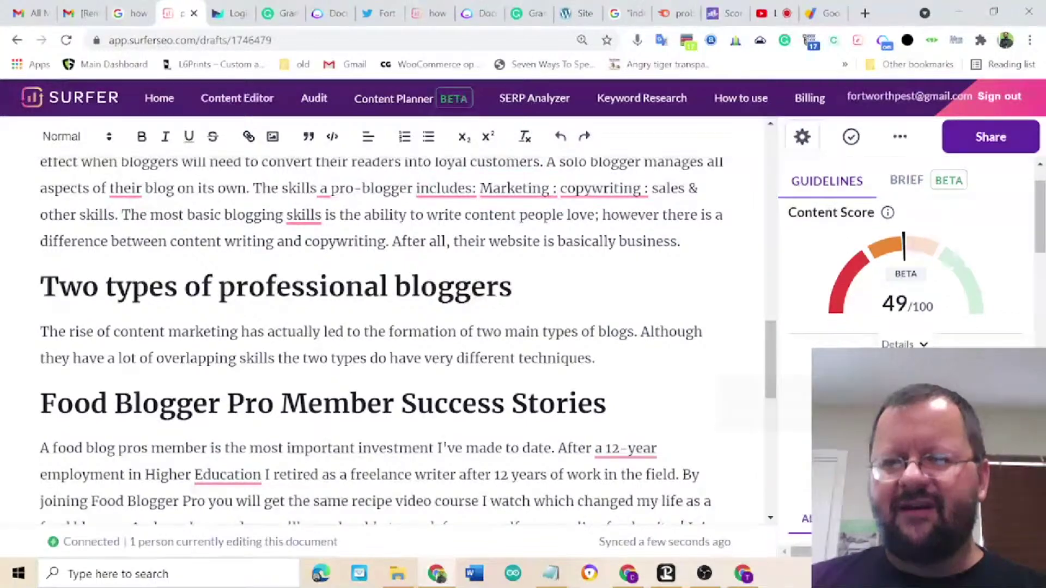
pyautogui.moveTo(850, 403)
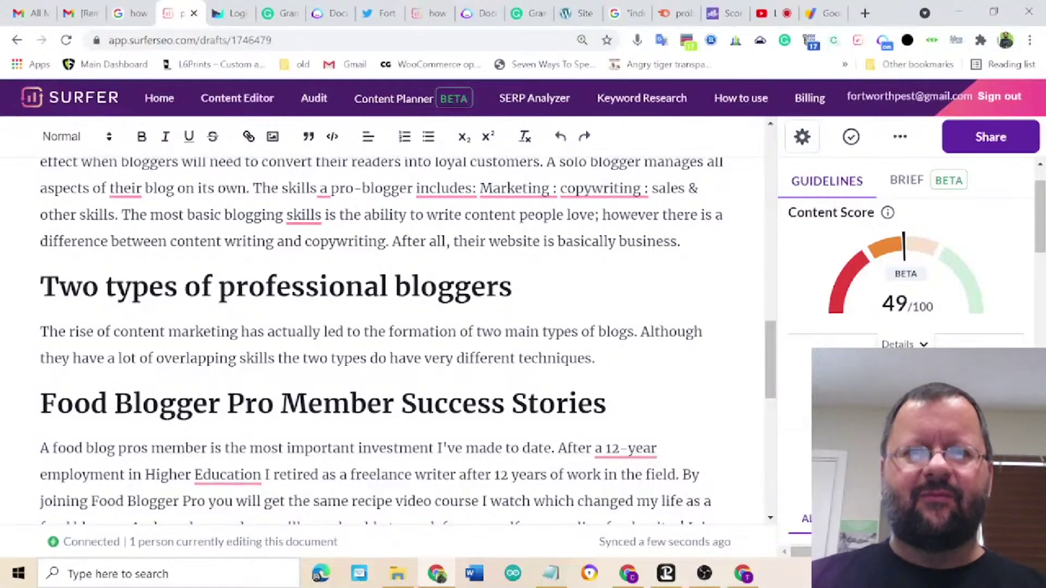
# - Create a new blank Grammarly document
pyautogui.click(516, 14)
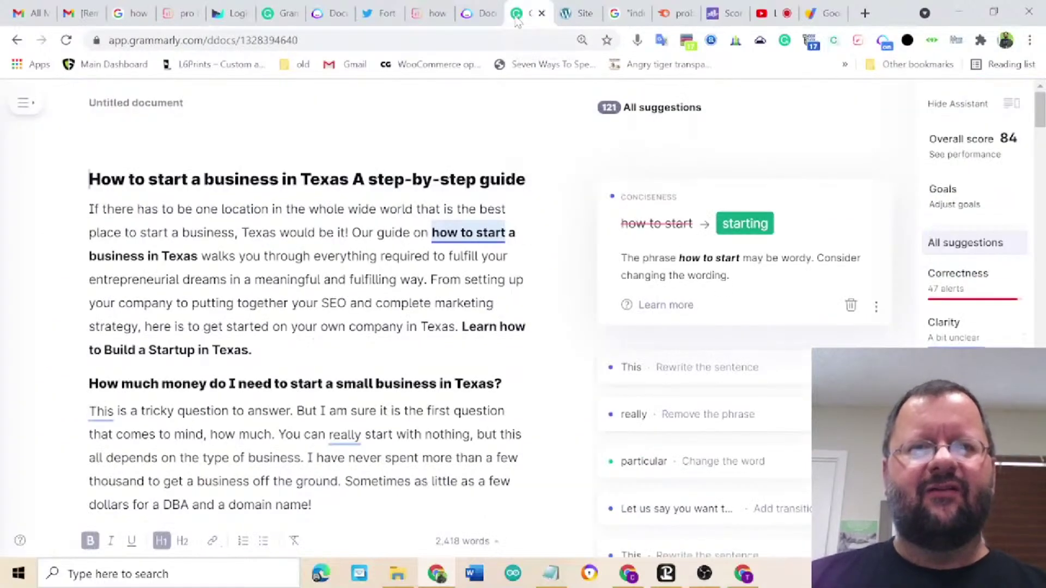
pyautogui.click(31, 111)
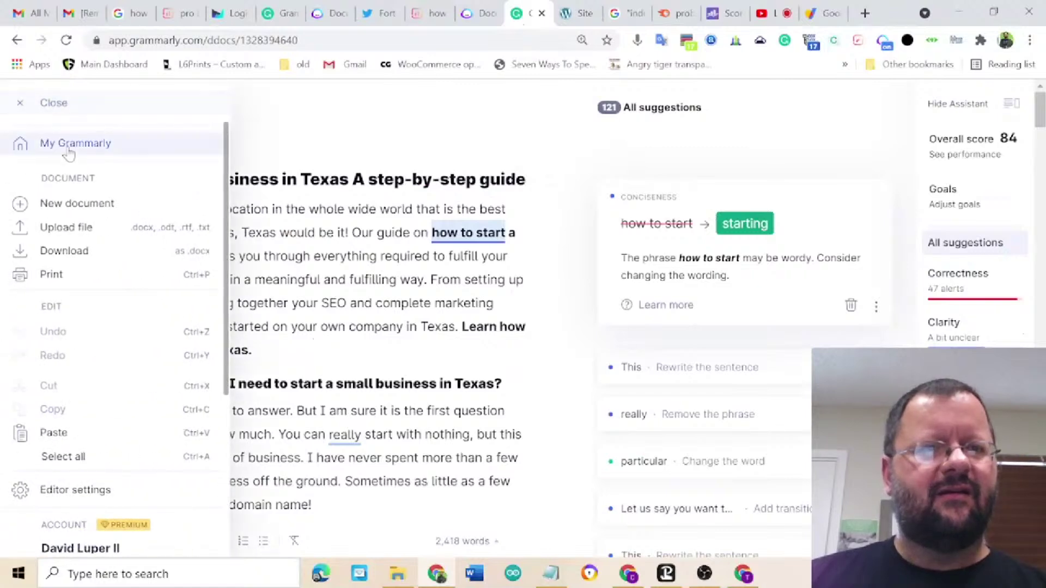
pyautogui.click(68, 155)
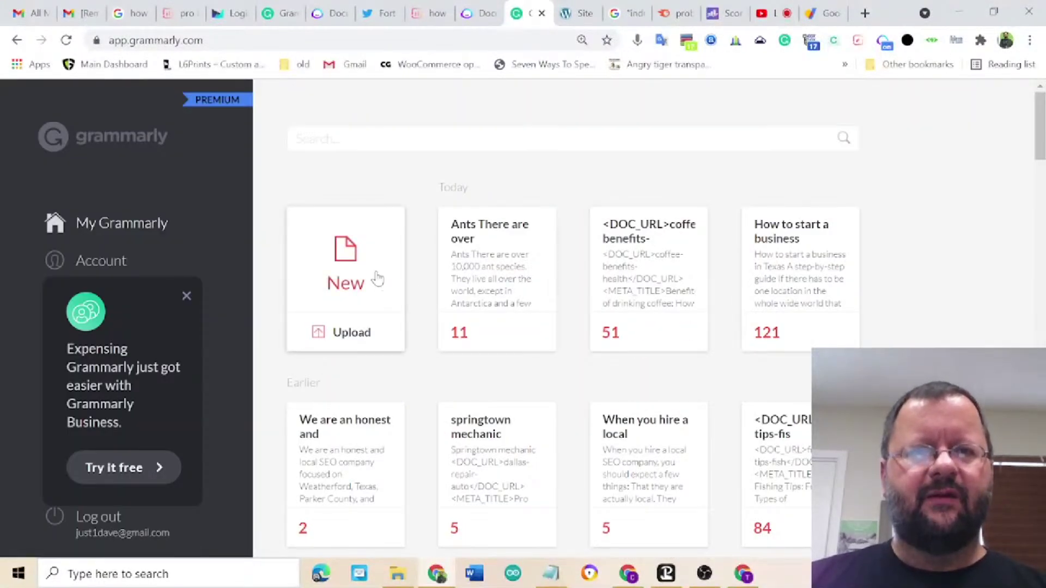
pyautogui.click(377, 278)
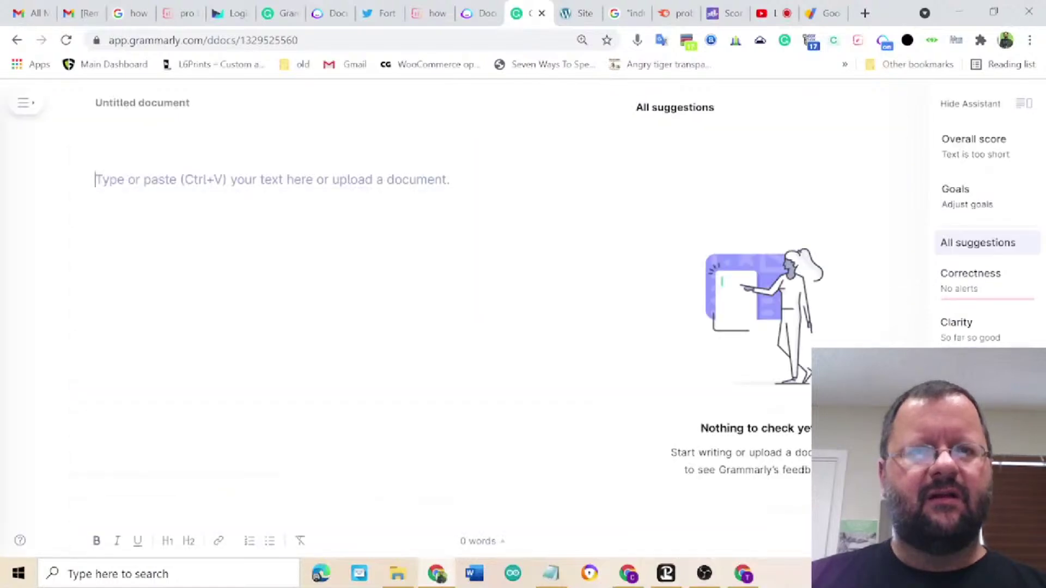
# - Paste the Pro bloggers article, accept the writing goals, and review the 56 suggestions
pyautogui.rightClick(314, 184)
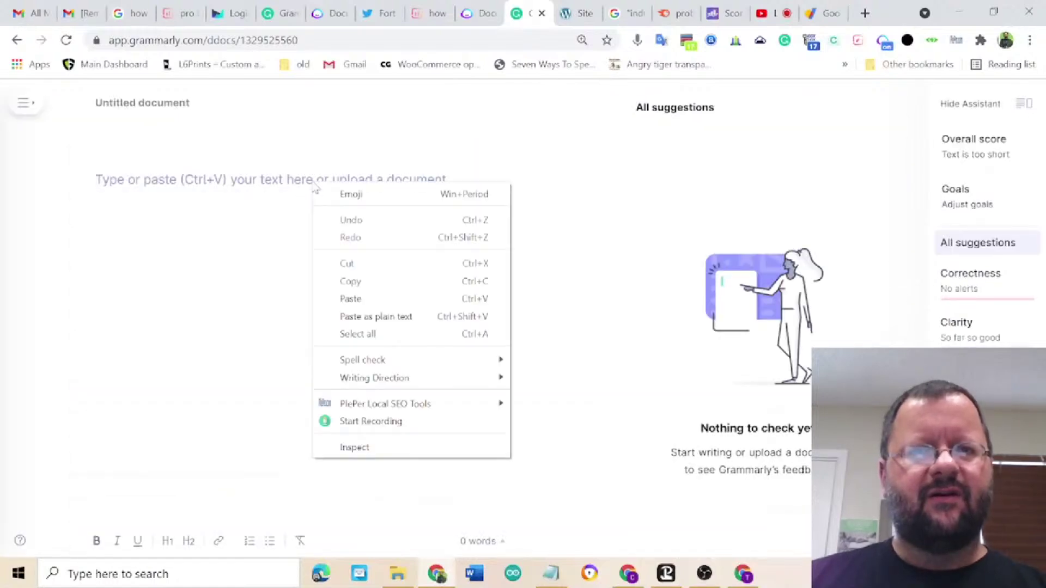
pyautogui.click(375, 306)
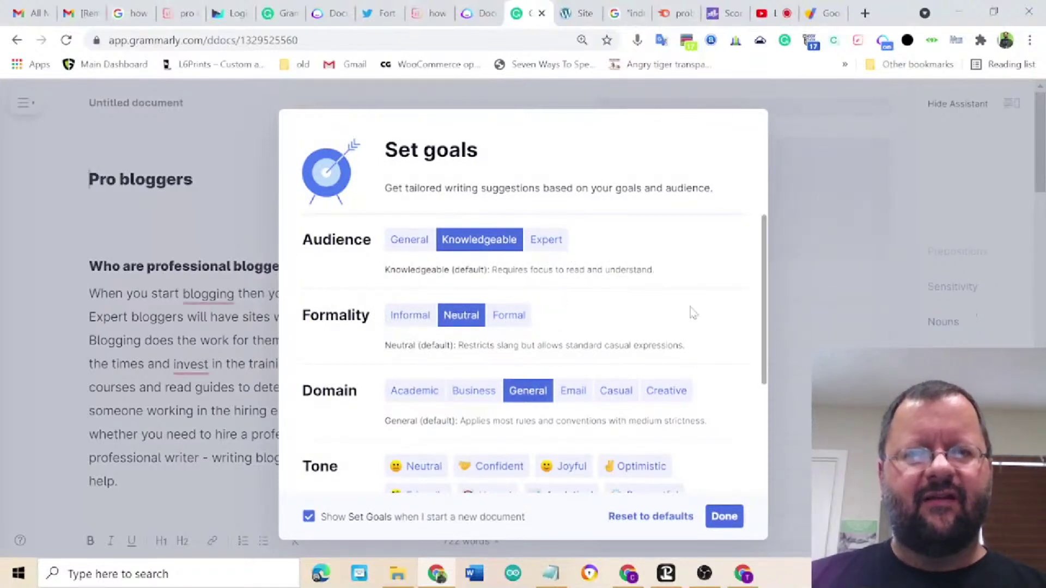
pyautogui.click(724, 517)
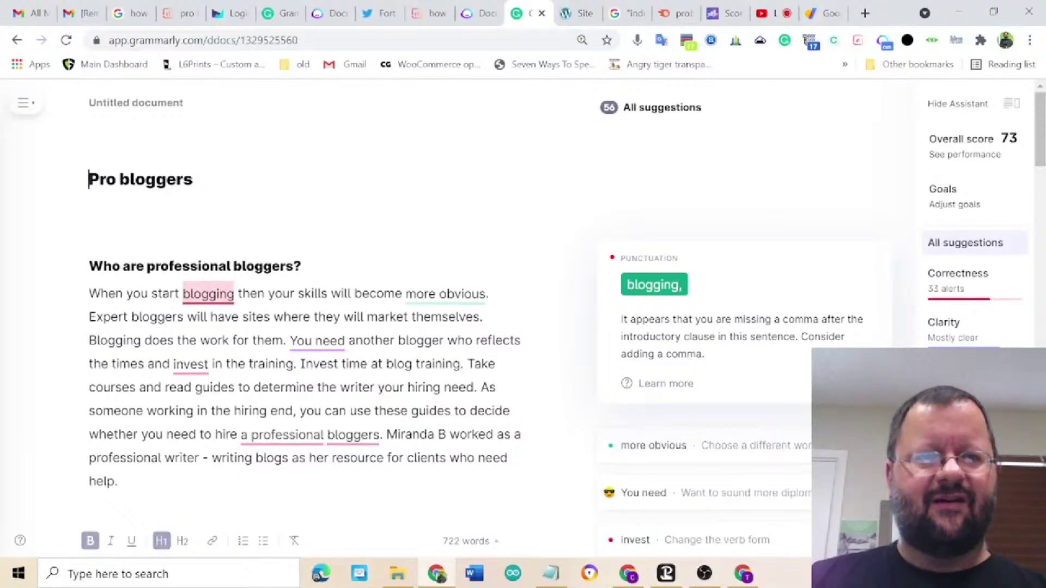
pyautogui.scroll(-5, 683, 292)
pyautogui.scroll(-11, 682, 291)
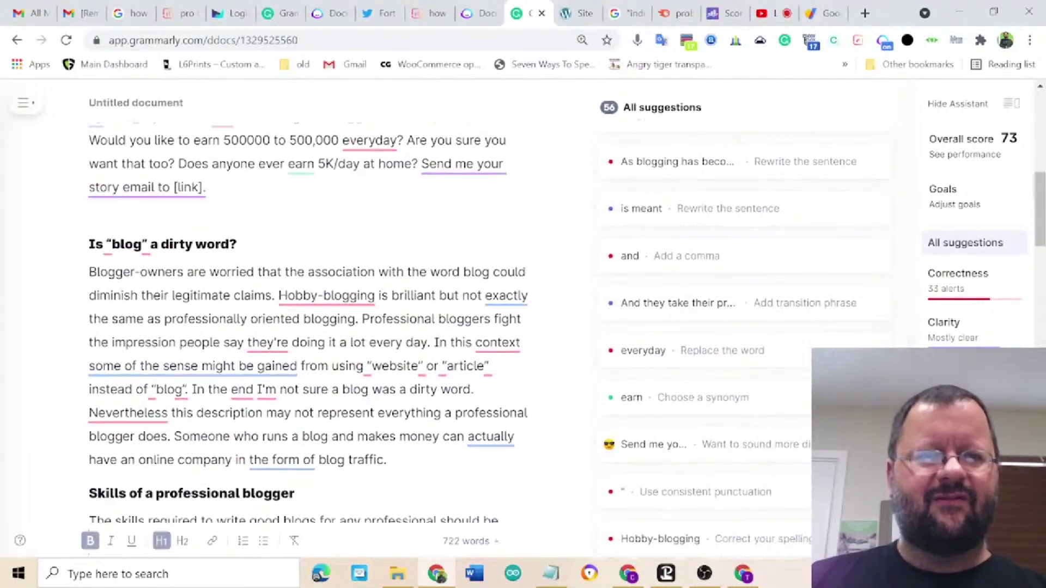
pyautogui.scroll(-9, 682, 291)
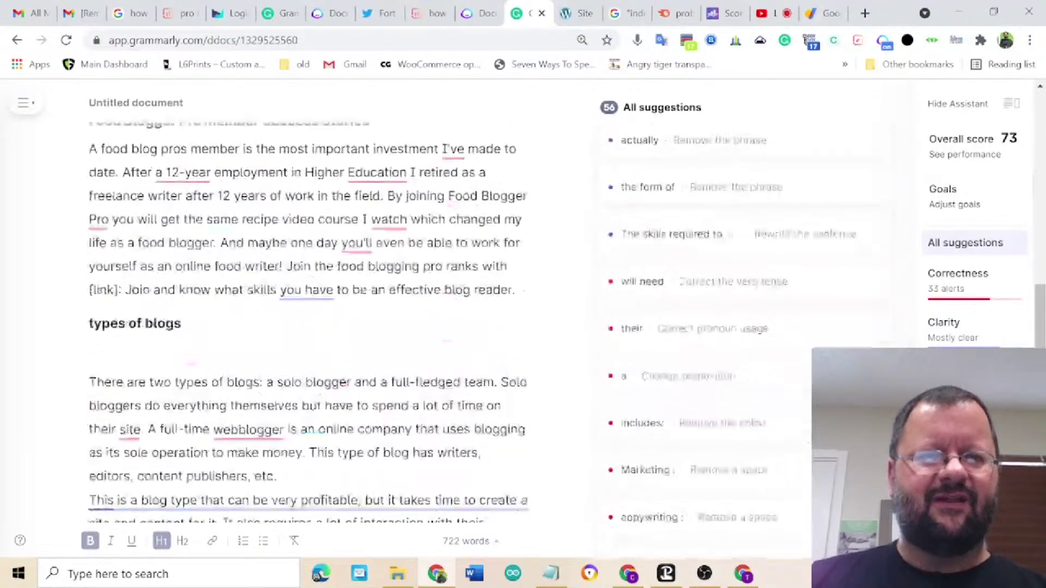
pyautogui.scroll(-9, 456, 379)
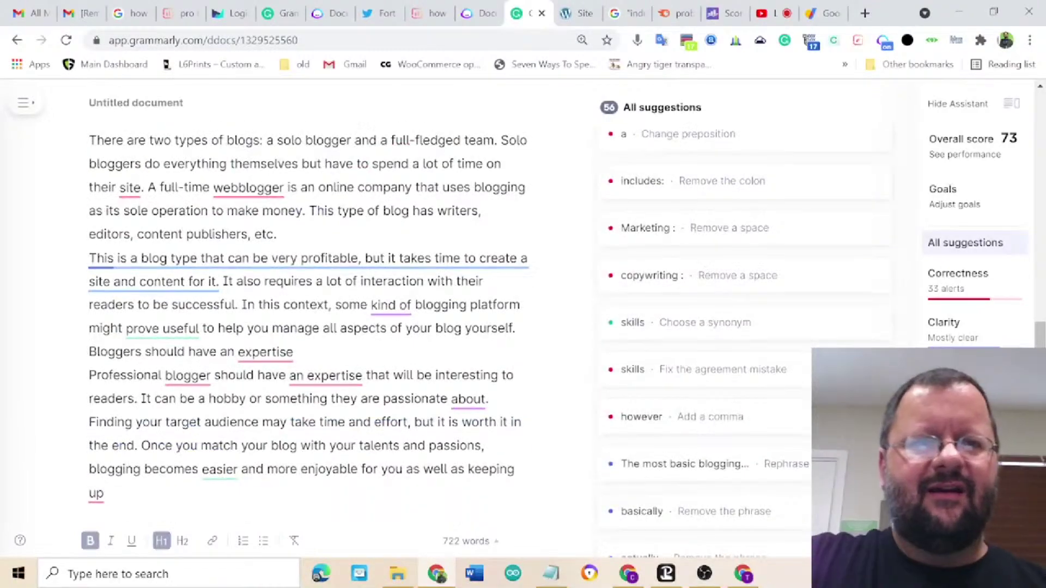
pyautogui.scroll(12, 456, 378)
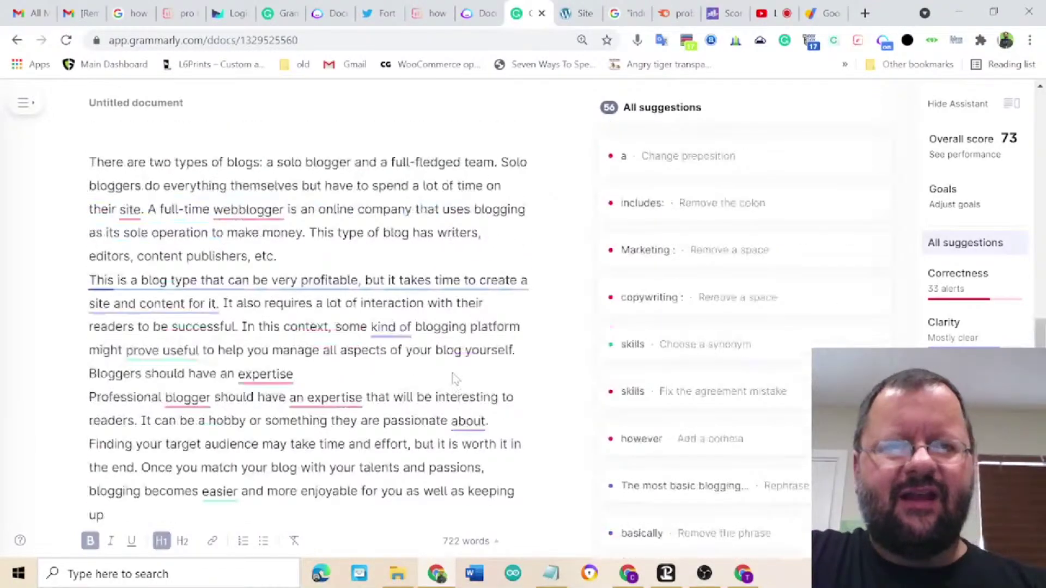
pyautogui.scroll(15, 452, 384)
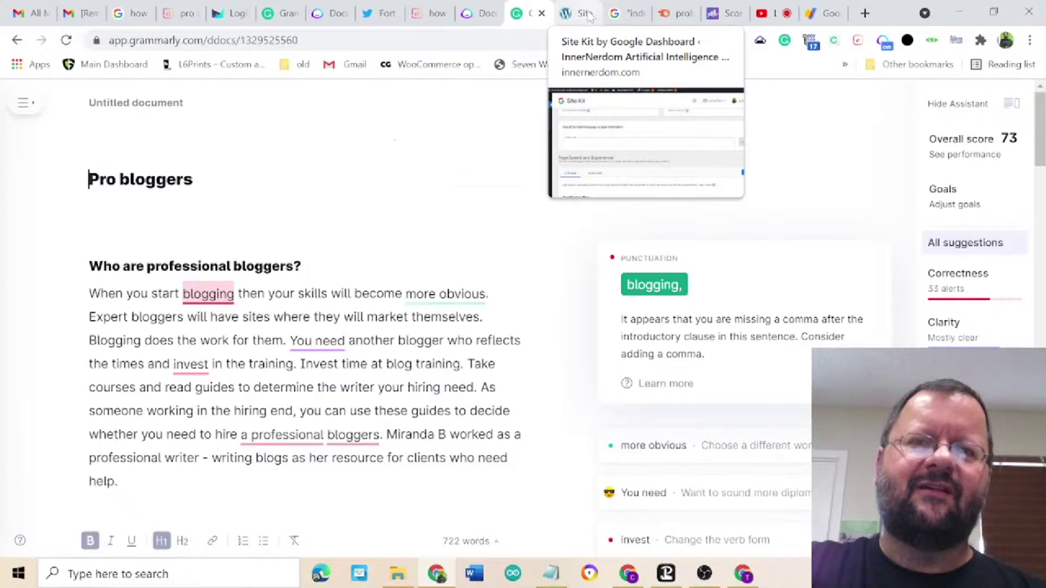
# - Cycle through the Jarvis, Surfer and Google Domains tabs, ending on the YouTube Studio live stream
pyautogui.click(481, 17)
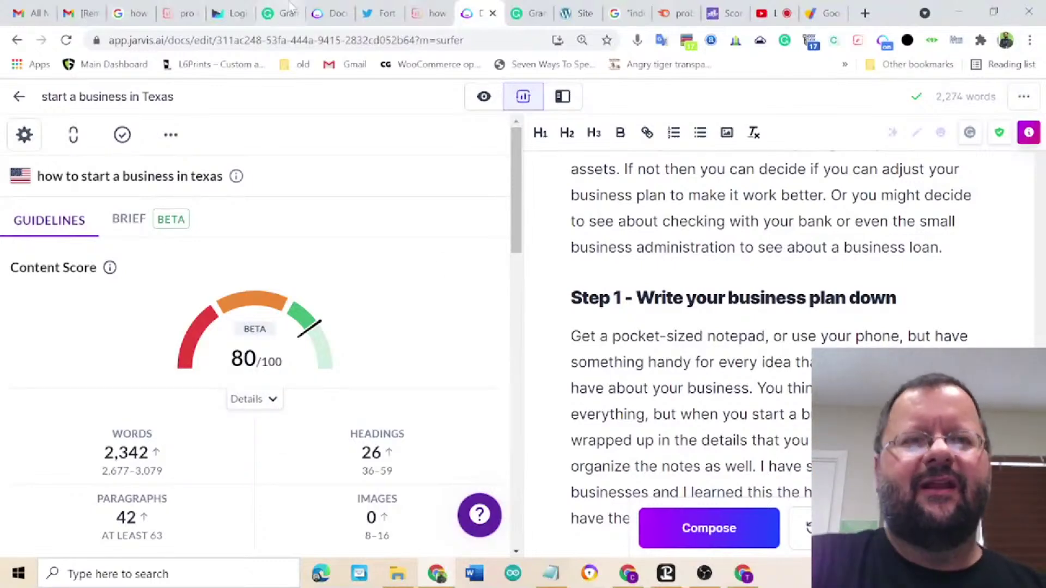
pyautogui.click(183, 14)
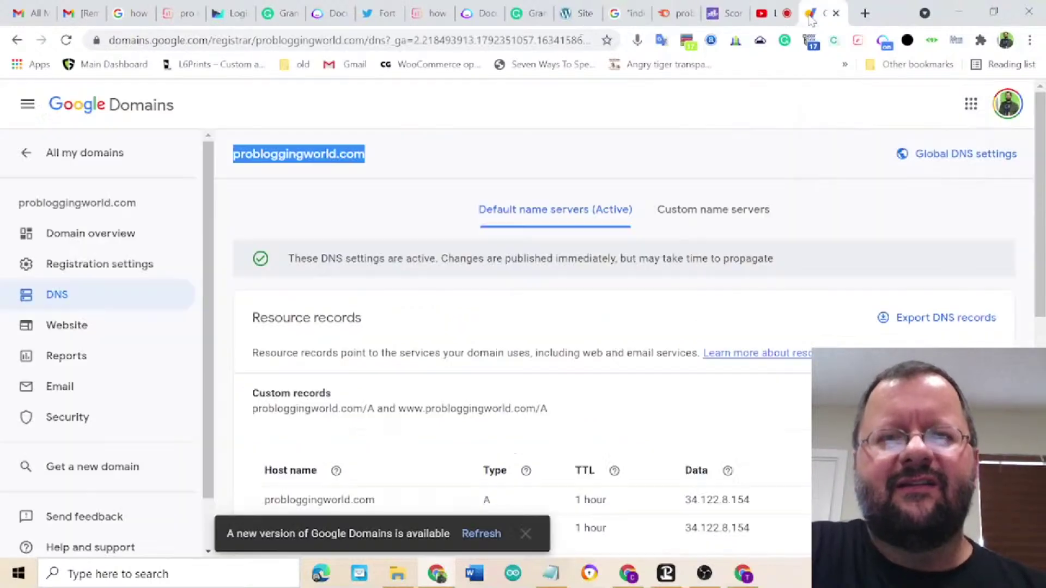
pyautogui.click(811, 17)
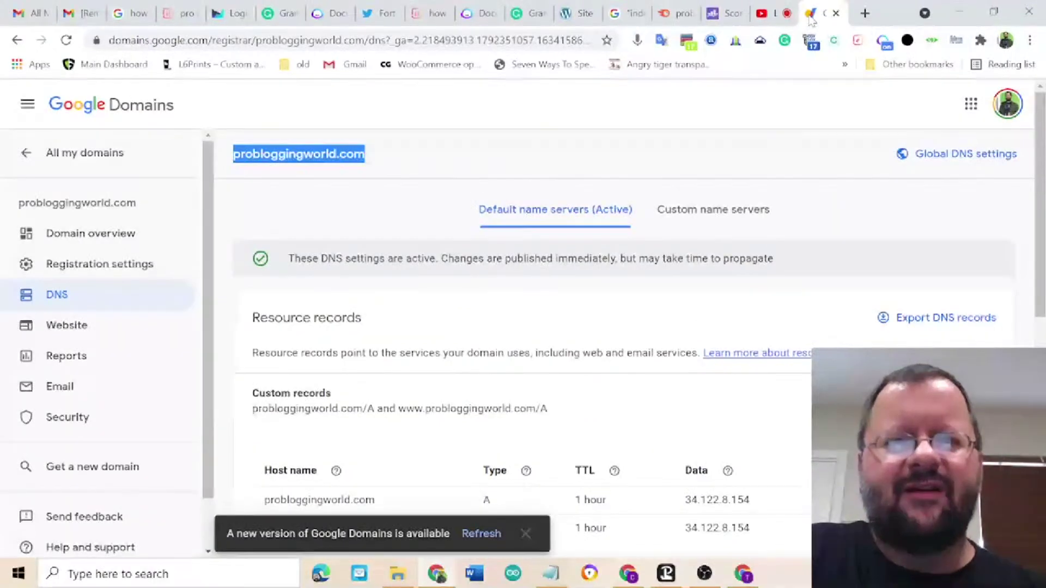
pyautogui.click(766, 23)
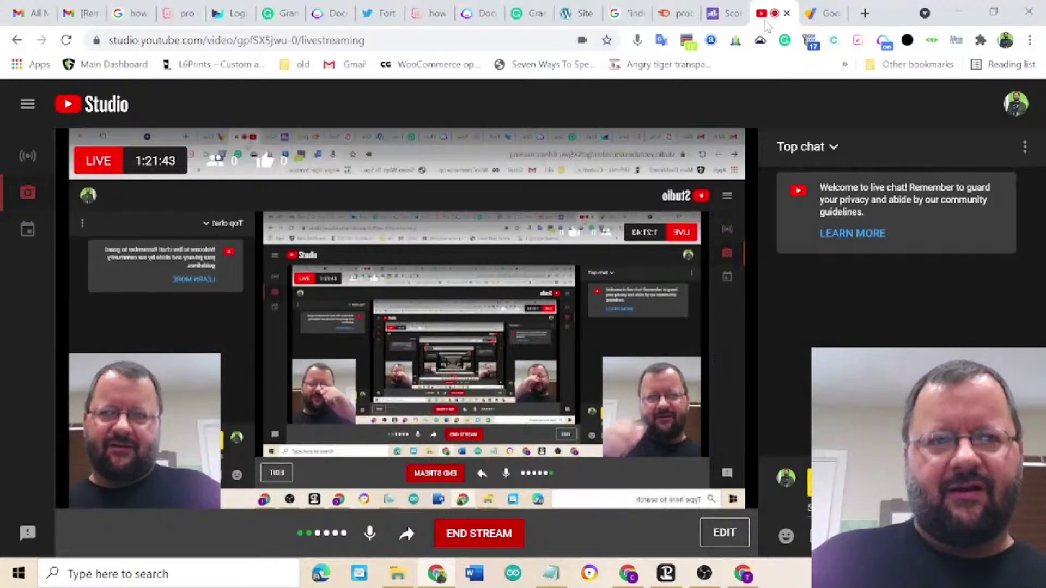
# - Bring the probloggingworld.com DNS settings in Google Domains back to the front
pyautogui.click(812, 15)
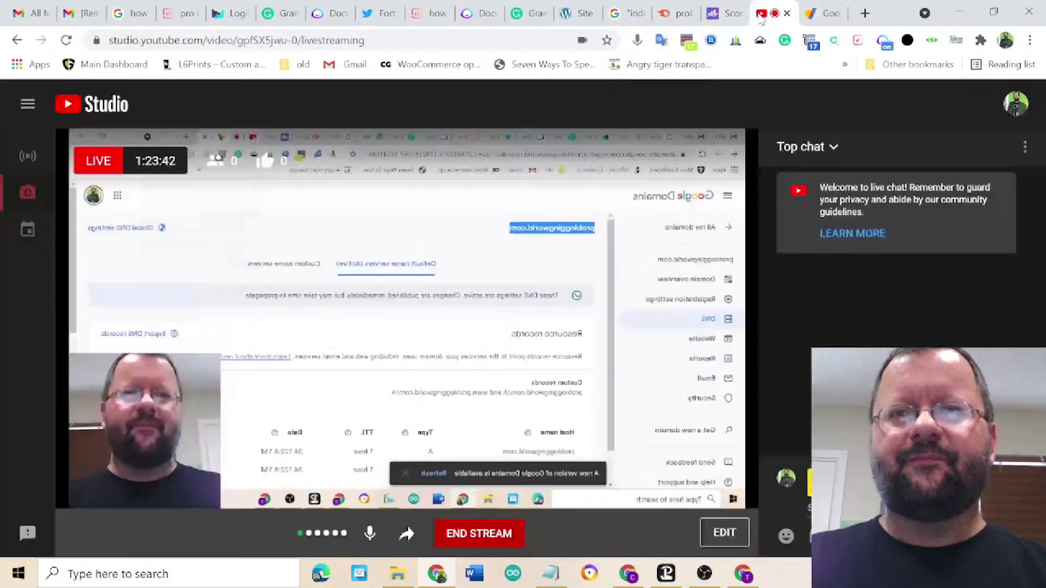
# - Return to the YouTube Studio live stream, still live at 1:24:05
pyautogui.click(763, 14)
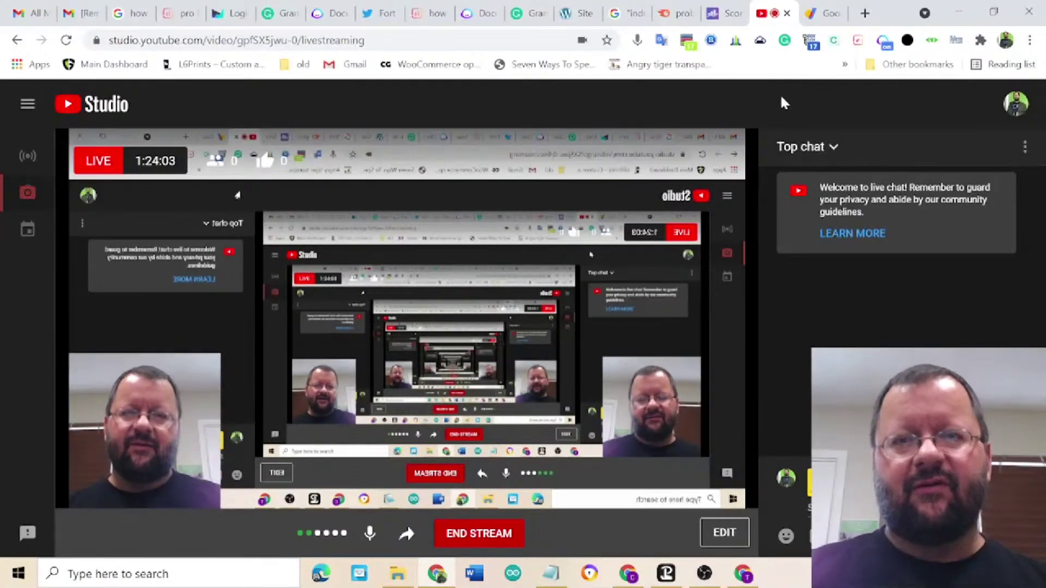
# - Go back to the probloggingworld.com A records pointing to 34.122.8.154 in Google Domains
pyautogui.click(811, 16)
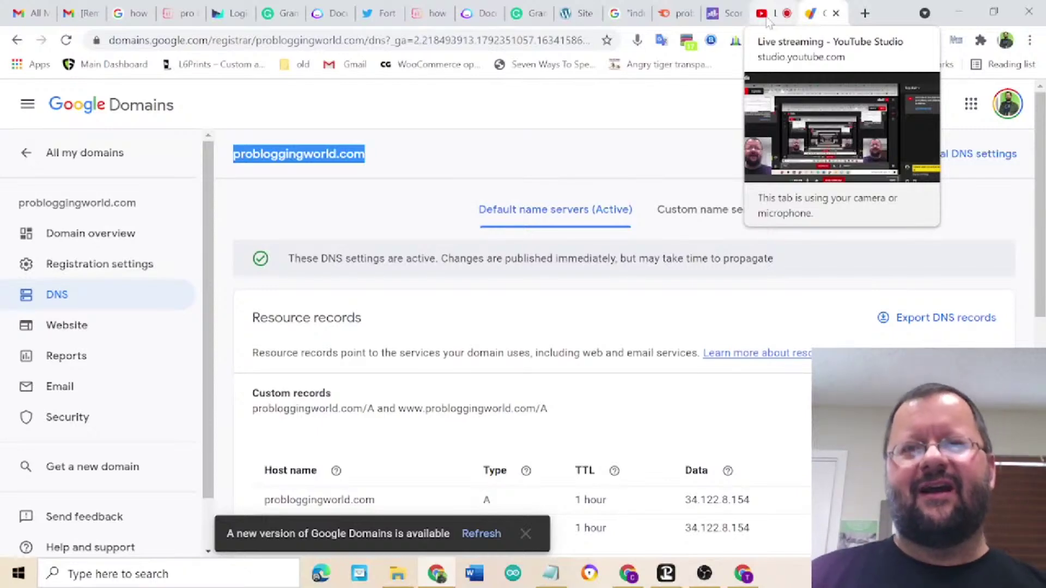
# - Check the YouTube and RankMath tabs, then view SEMrush Organic Research for probloggingworld.com (7 keywords)
pyautogui.click(767, 19)
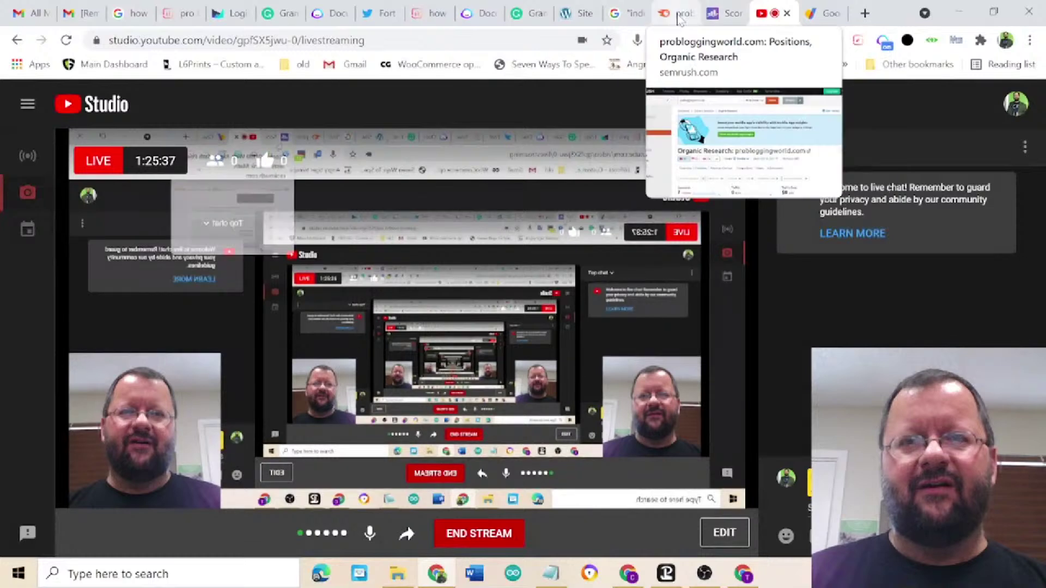
pyautogui.click(715, 19)
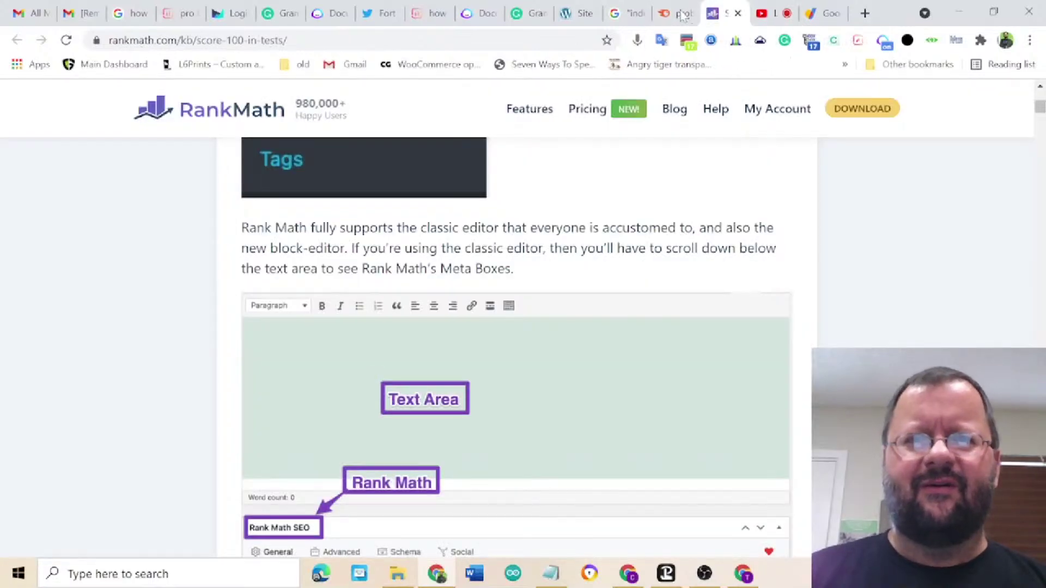
pyautogui.click(670, 19)
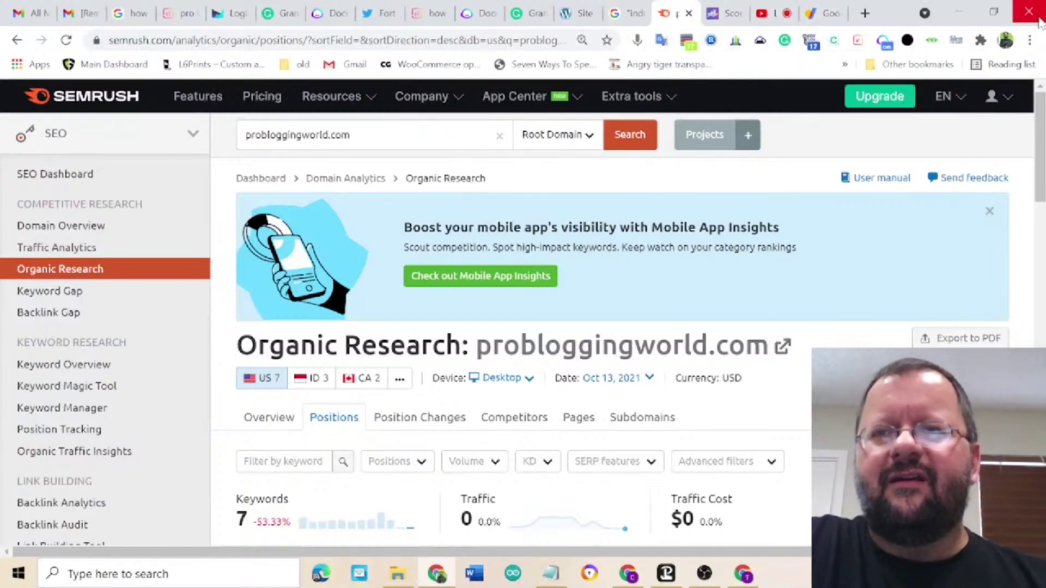
pyautogui.click(1030, 40)
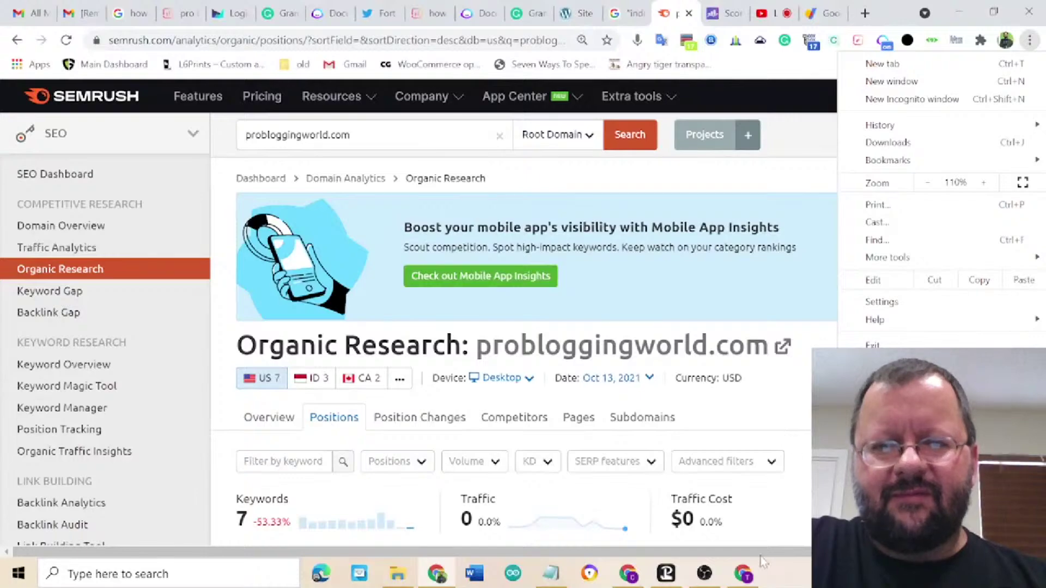
# - Bring up the Surfer pricing window and scroll through its plans, back to 'Pick your plan'
pyautogui.click(744, 574)
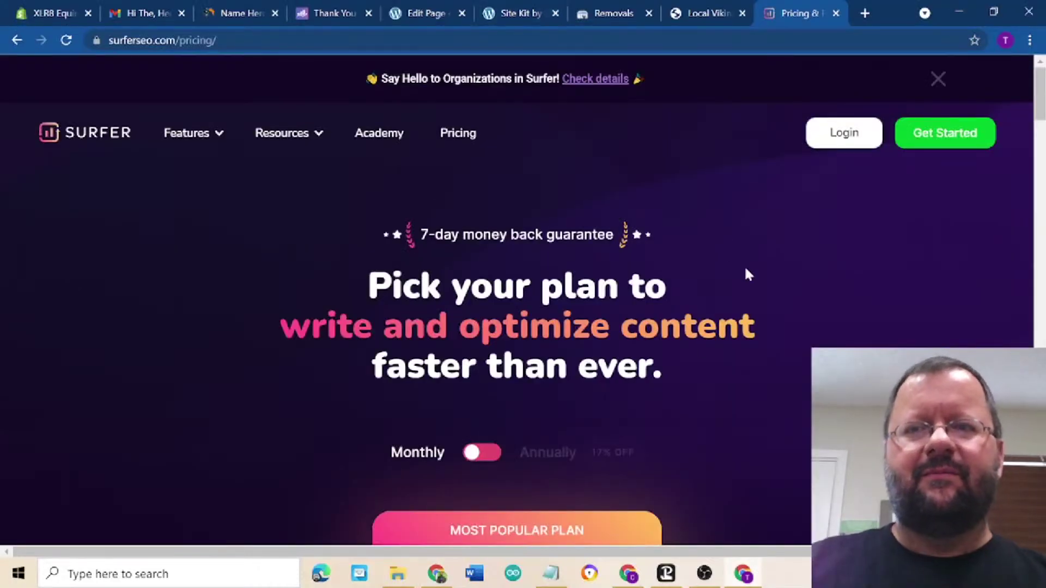
pyautogui.scroll(-10, 744, 272)
pyautogui.scroll(-10, 745, 272)
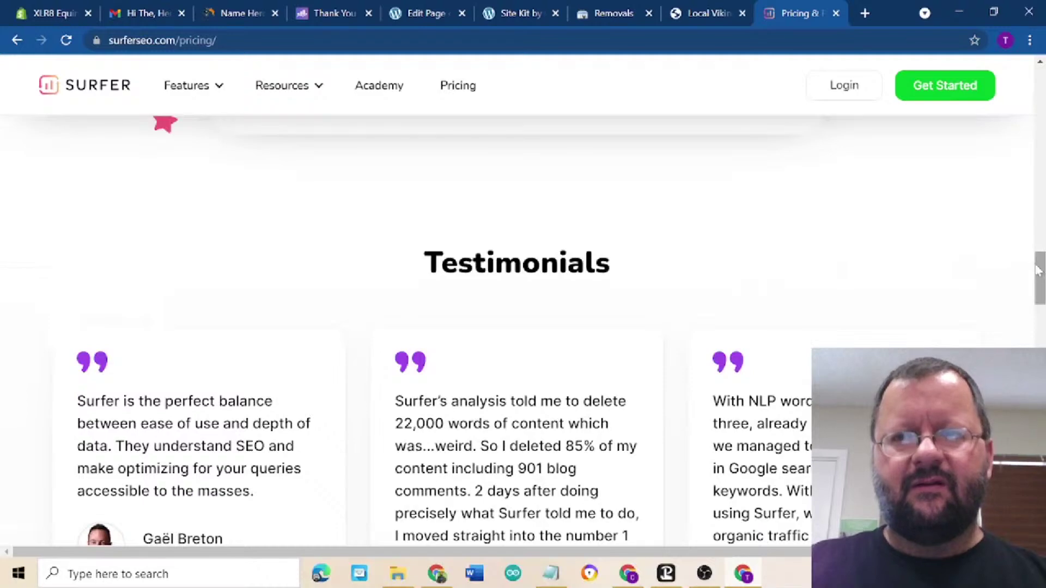
pyautogui.moveTo(1038, 275); pyautogui.dragTo(1038, 387)
pyautogui.scroll(-15, 419, 327)
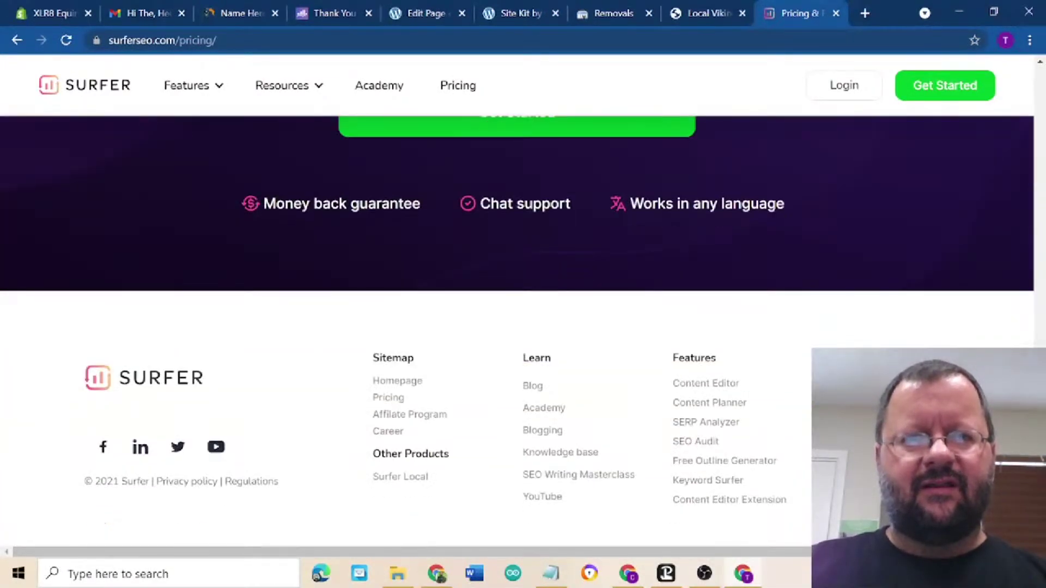
pyautogui.scroll(15, 518, 327)
pyautogui.scroll(15, 518, 327)
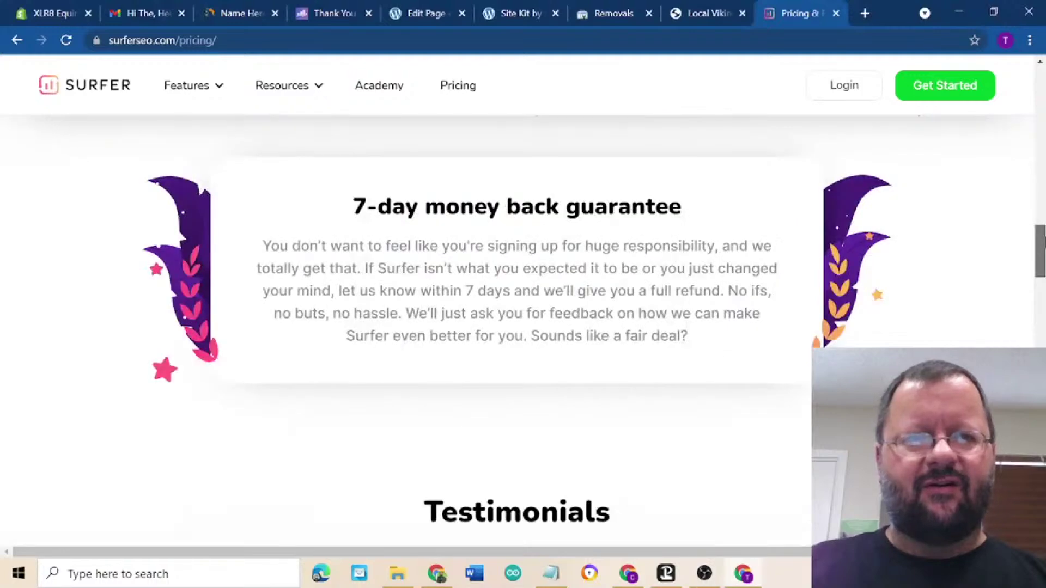
pyautogui.scroll(10, 517, 327)
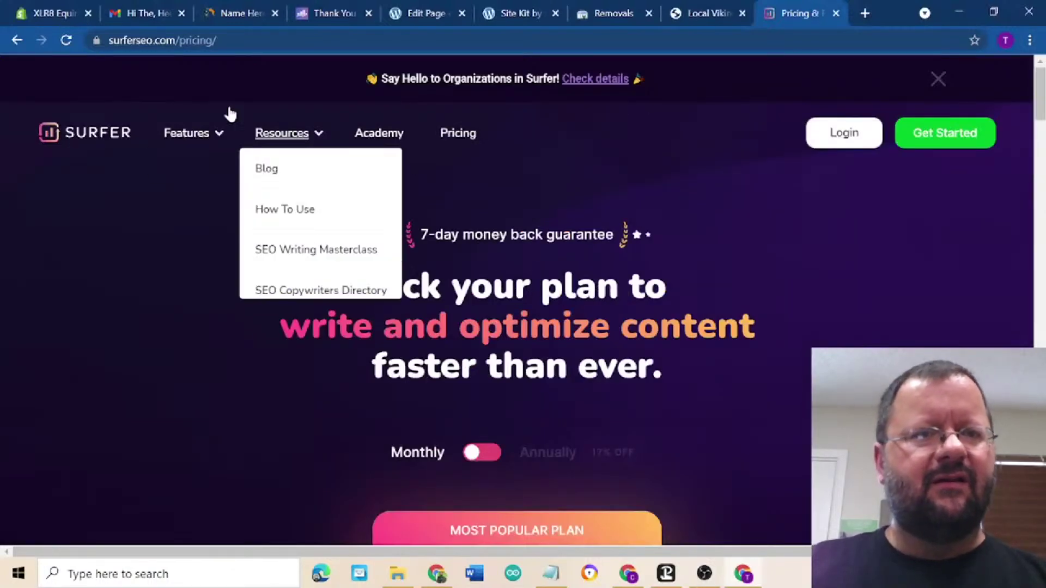
# - Search Google for jarvis.ai and open the official Jarvis homepage rather than the ad
pyautogui.click(86, 133)
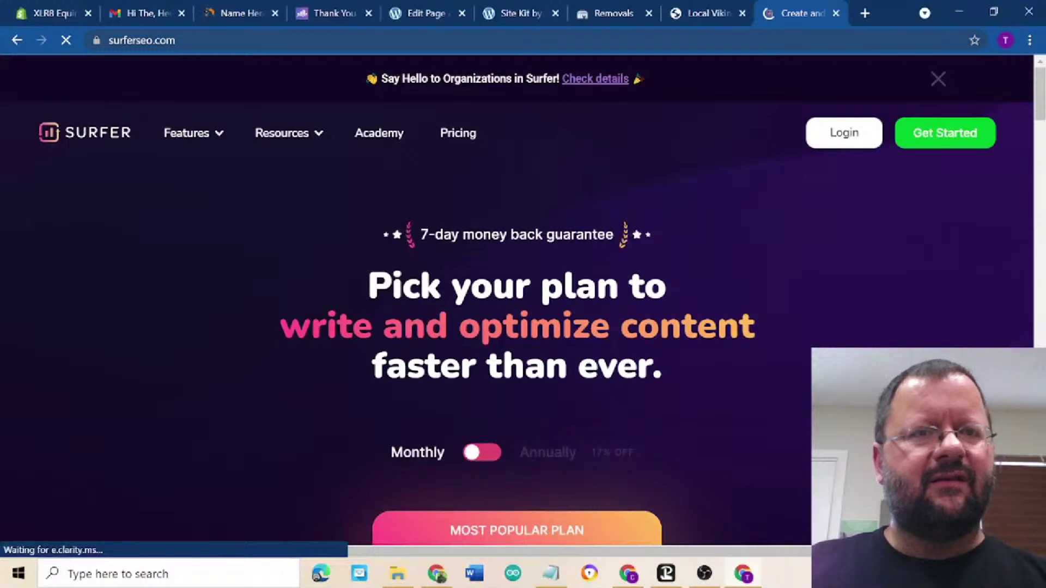
pyautogui.hotkey('ctrl', 'l')
pyautogui.write('jarv')
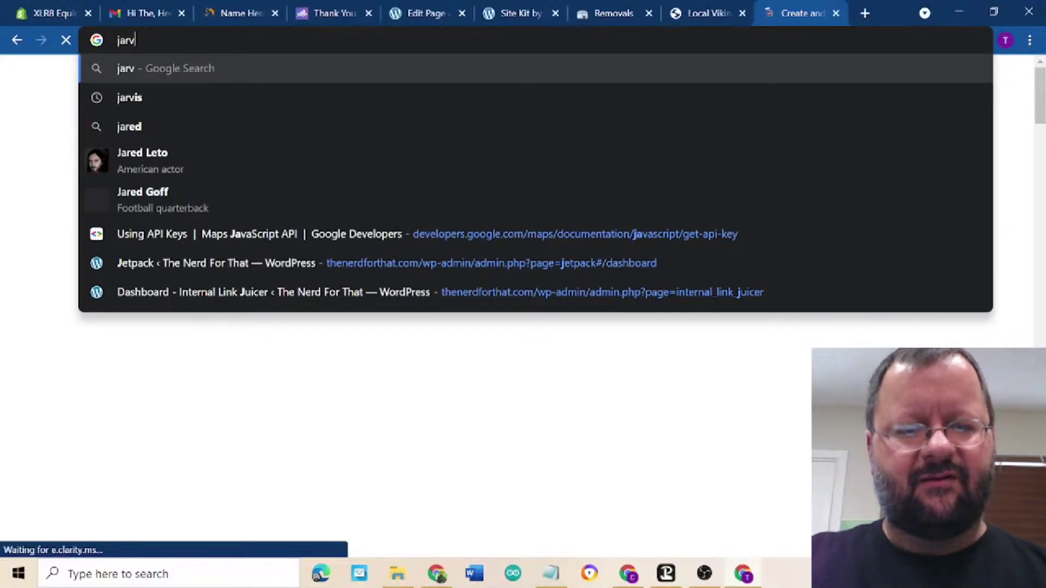
pyautogui.write('is.ai')
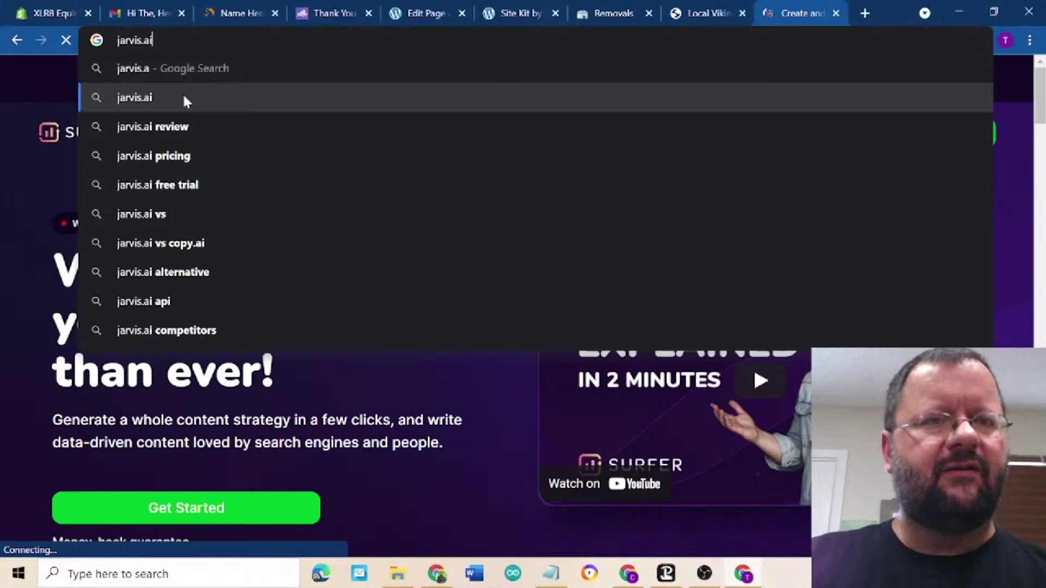
pyautogui.click(182, 97)
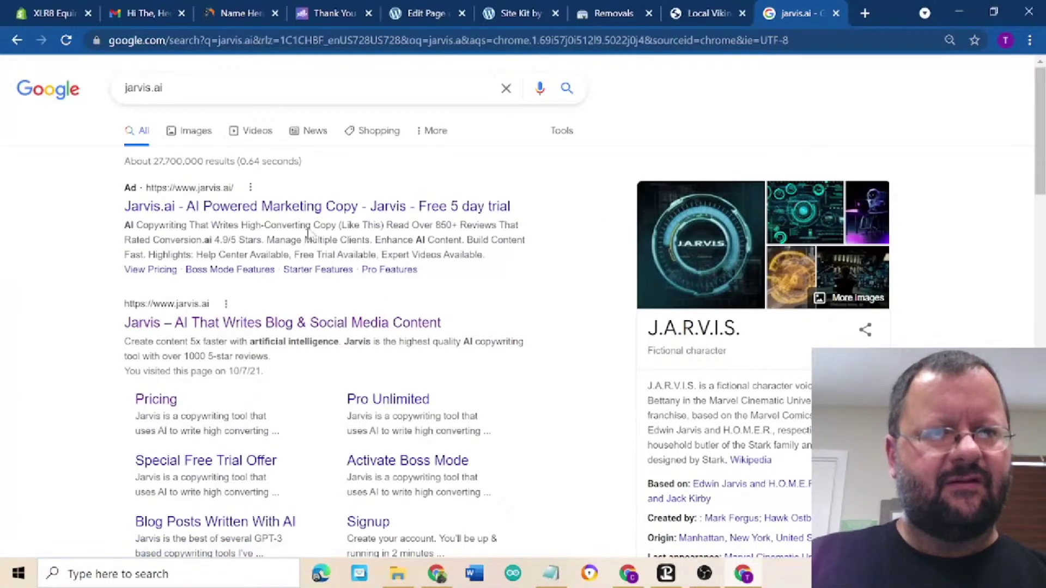
pyautogui.click(355, 324)
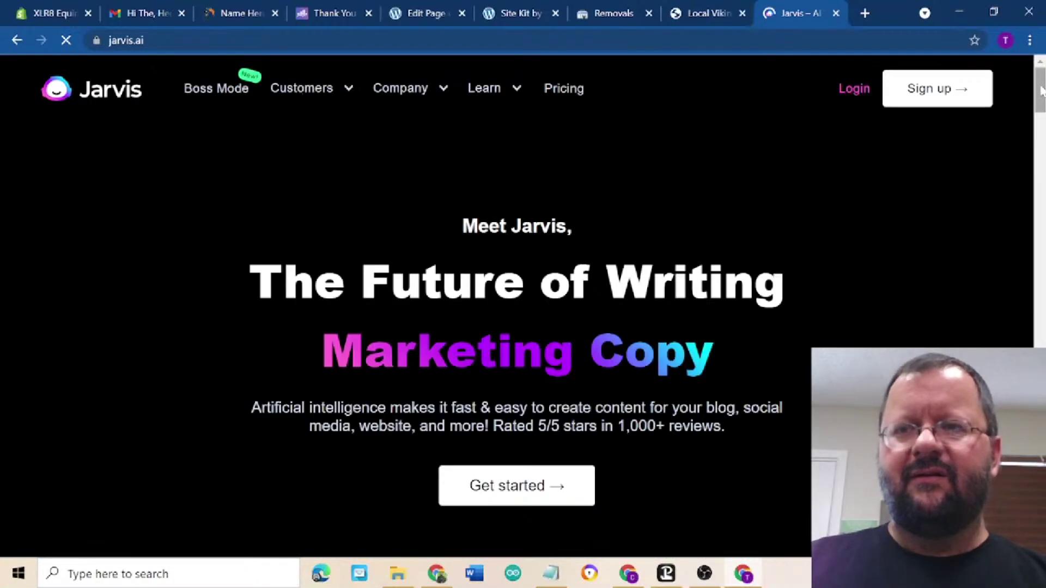
pyautogui.moveTo(1040, 89); pyautogui.dragTo(1041, 339)
pyautogui.scroll(-5, 518, 305)
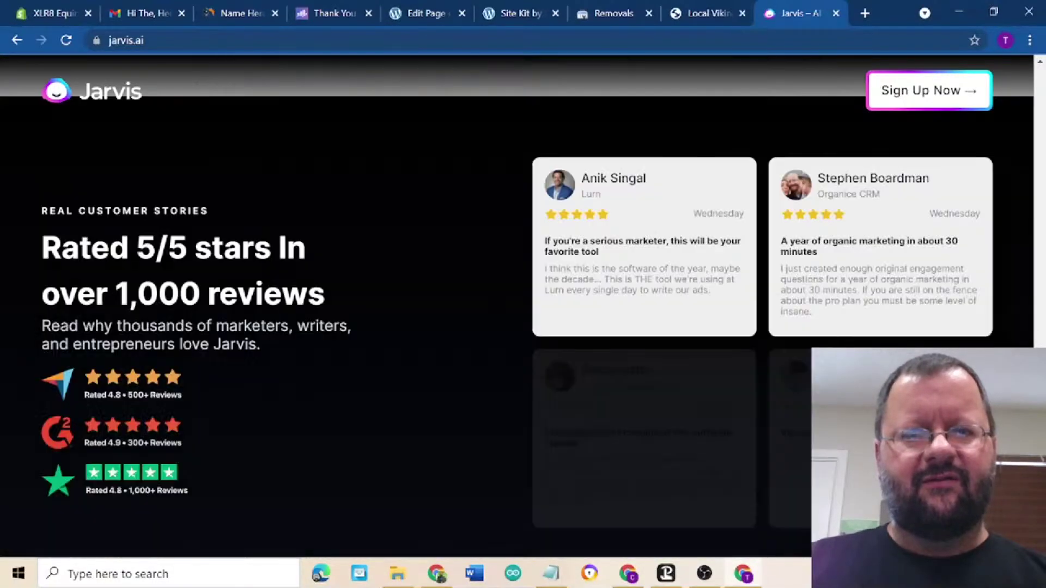
pyautogui.scroll(-3, 517, 306)
pyautogui.scroll(-12, 182, 492)
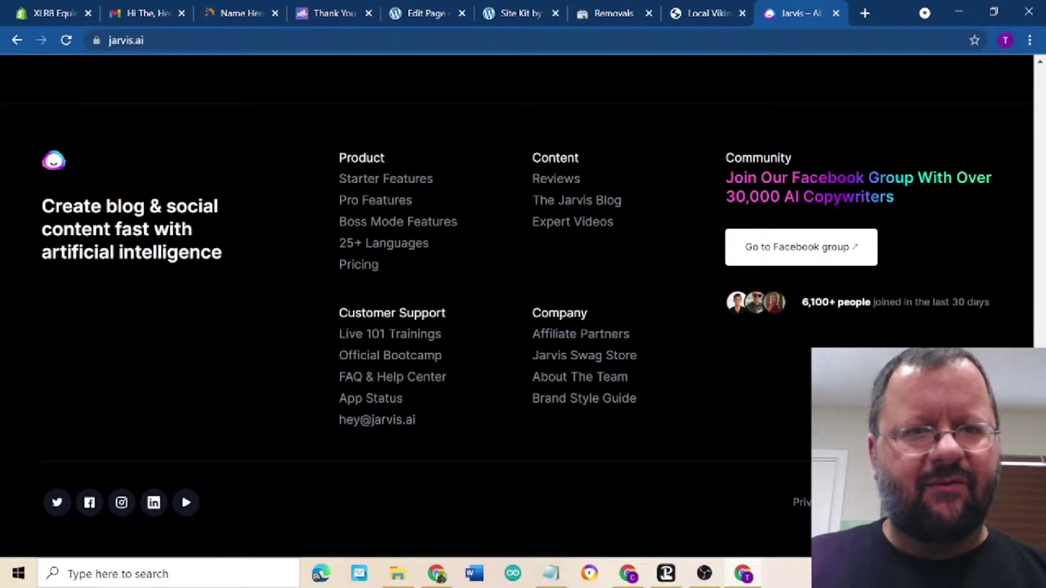
pyautogui.scroll(10, 517, 305)
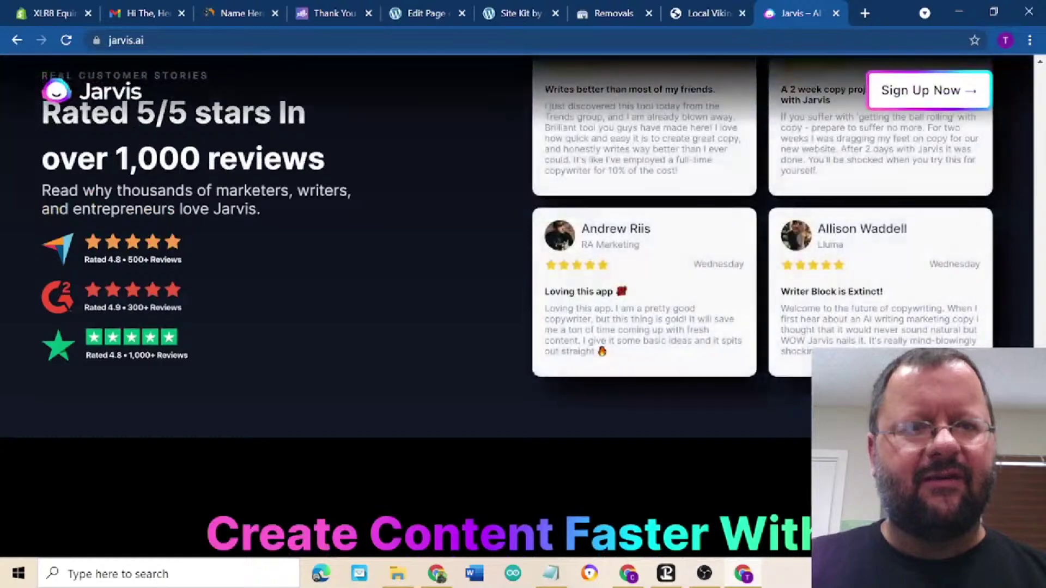
pyautogui.scroll(10, 517, 306)
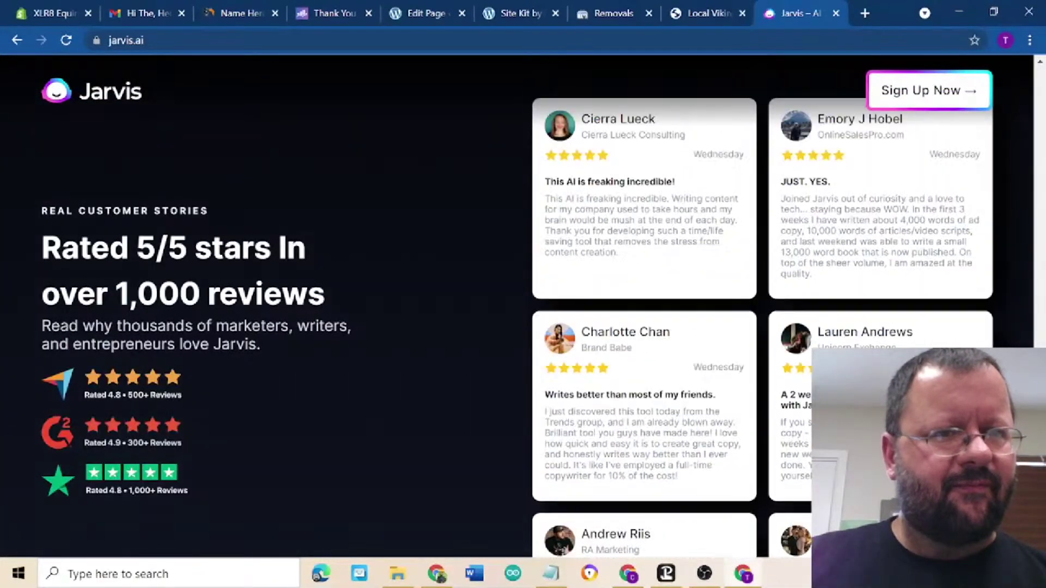
pyautogui.scroll(10, 516, 305)
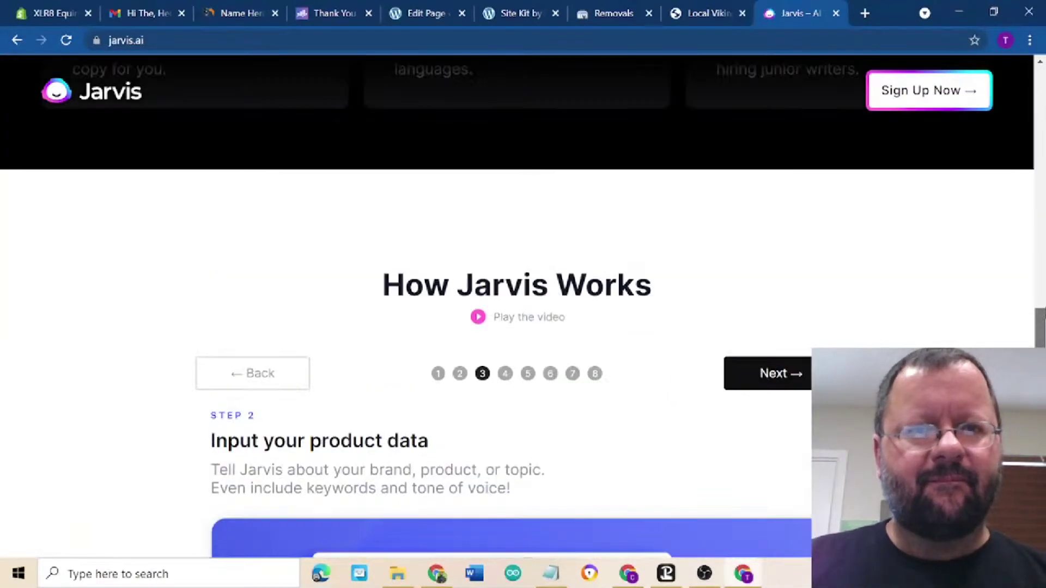
pyautogui.scroll(10, 517, 305)
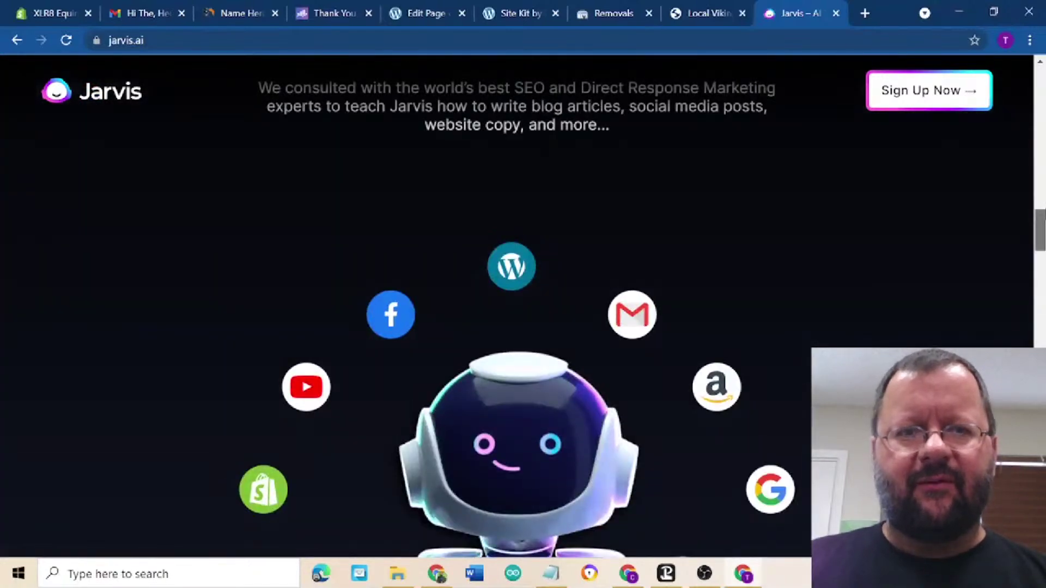
pyautogui.scroll(2, 1042, 219)
pyautogui.scroll(-3, 1042, 219)
pyautogui.scroll(-2, 1042, 219)
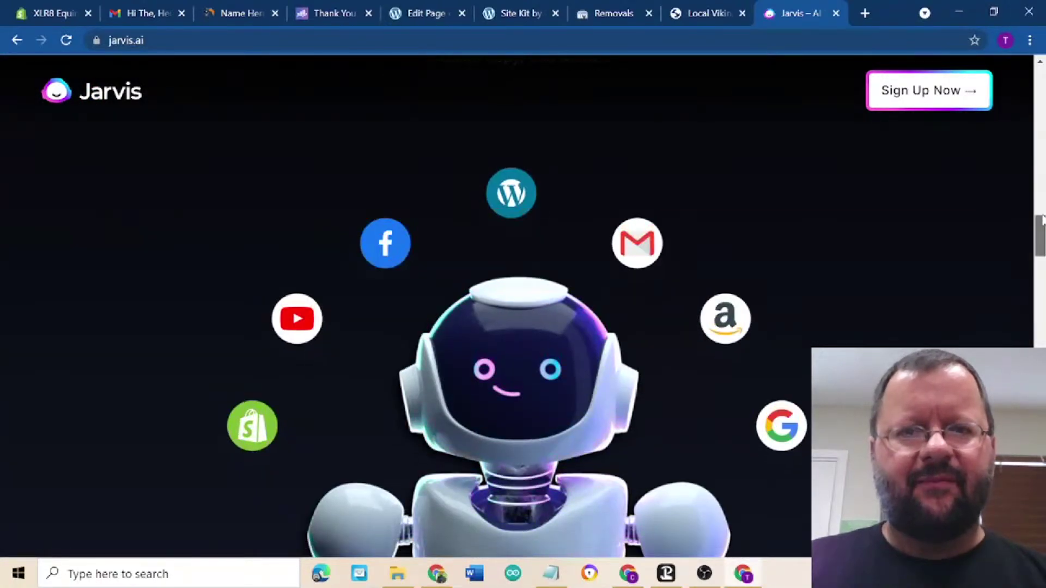
pyautogui.moveTo(1041, 221)
pyautogui.mouseDown()
pyautogui.moveTo(1041, 201)
pyautogui.moveTo(1041, 249)
pyautogui.moveTo(1041, 187)
pyautogui.moveTo(1041, 217)
pyautogui.mouseUp()
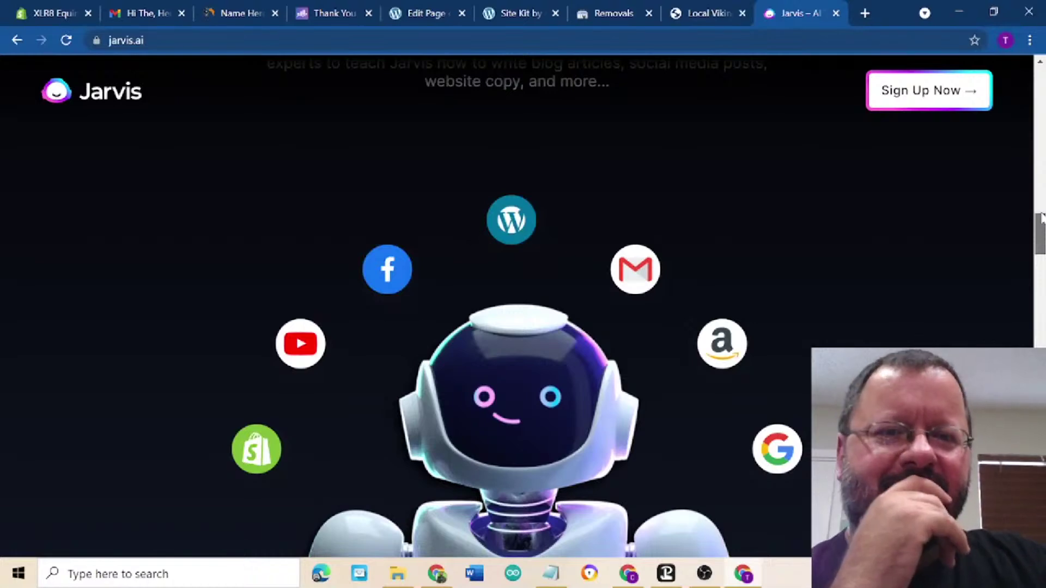
pyautogui.moveTo(1041, 217); pyautogui.dragTo(1041, 275)
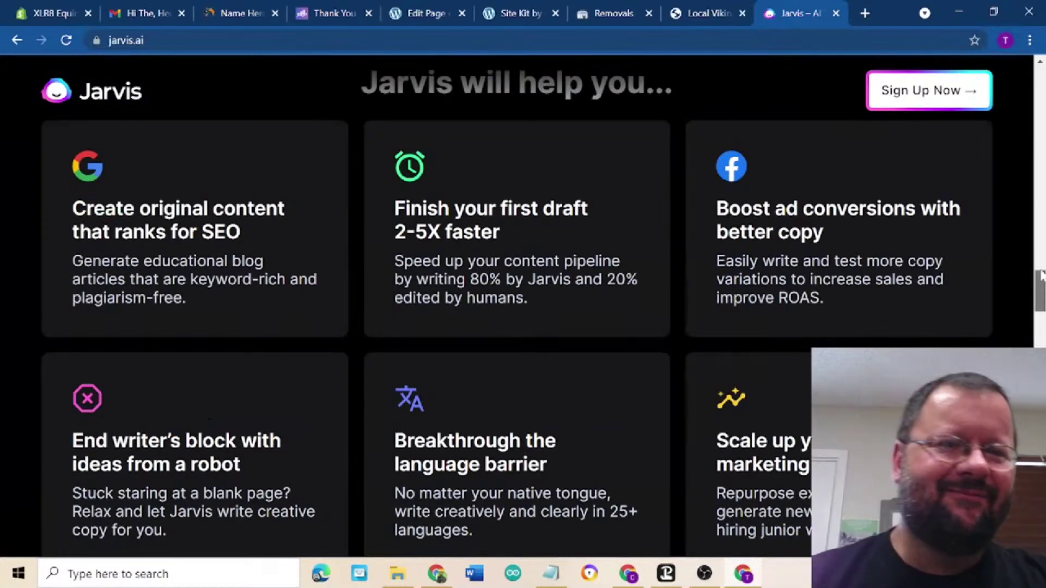
pyautogui.moveTo(1041, 276); pyautogui.dragTo(1041, 304)
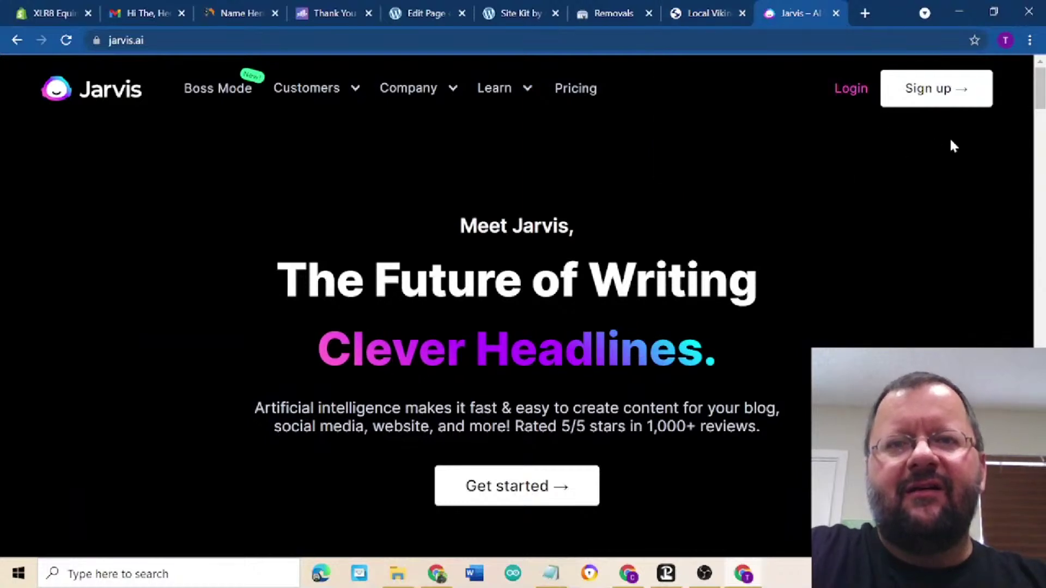
# - Minimize the Jarvis window and switch to the Outranking login page
pyautogui.click(959, 13)
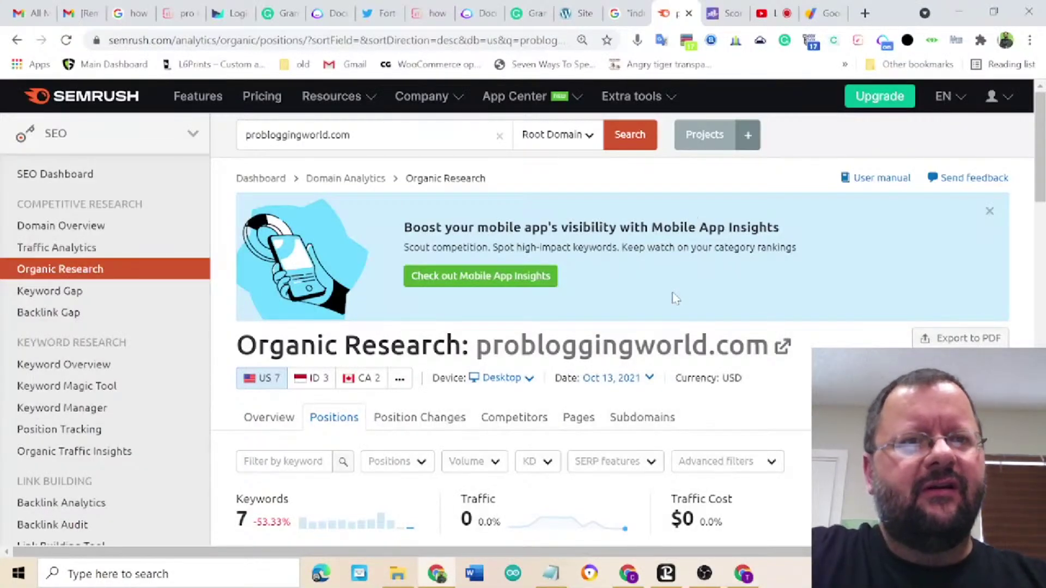
pyautogui.click(229, 16)
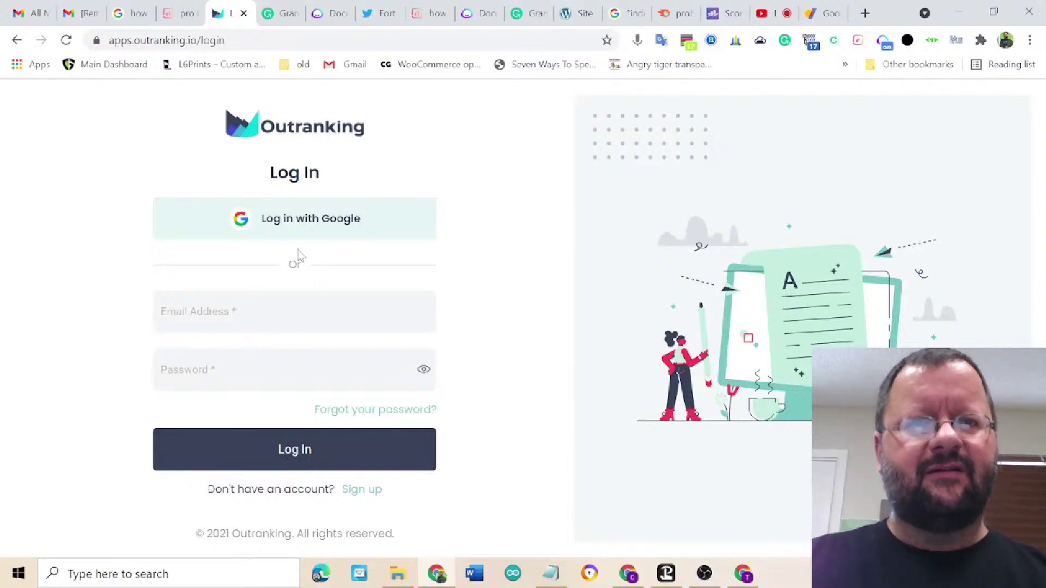
# - Sign in to Outranking with a Google account and start a new SEO document
pyautogui.click(300, 225)
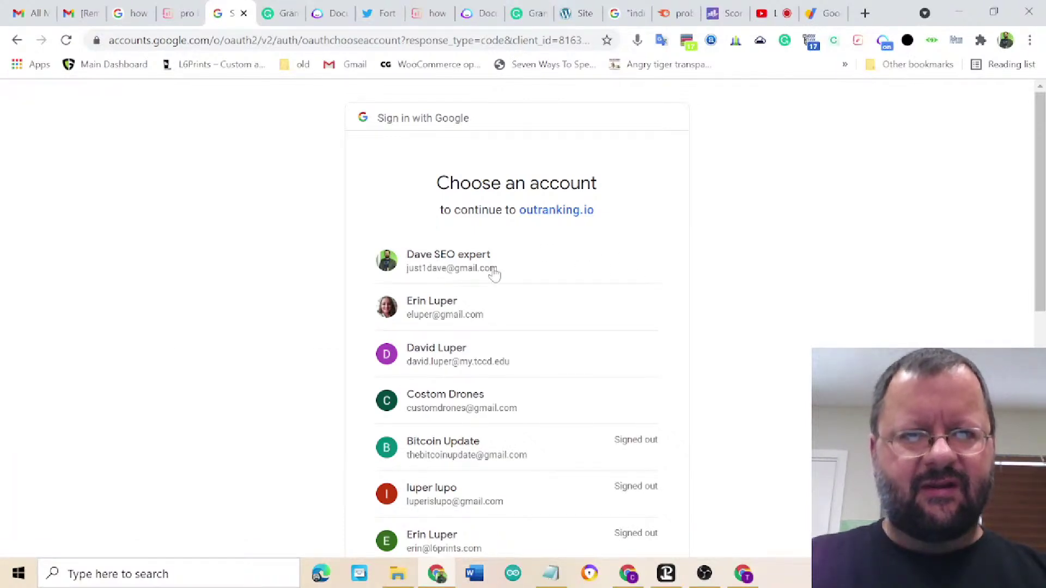
pyautogui.click(492, 271)
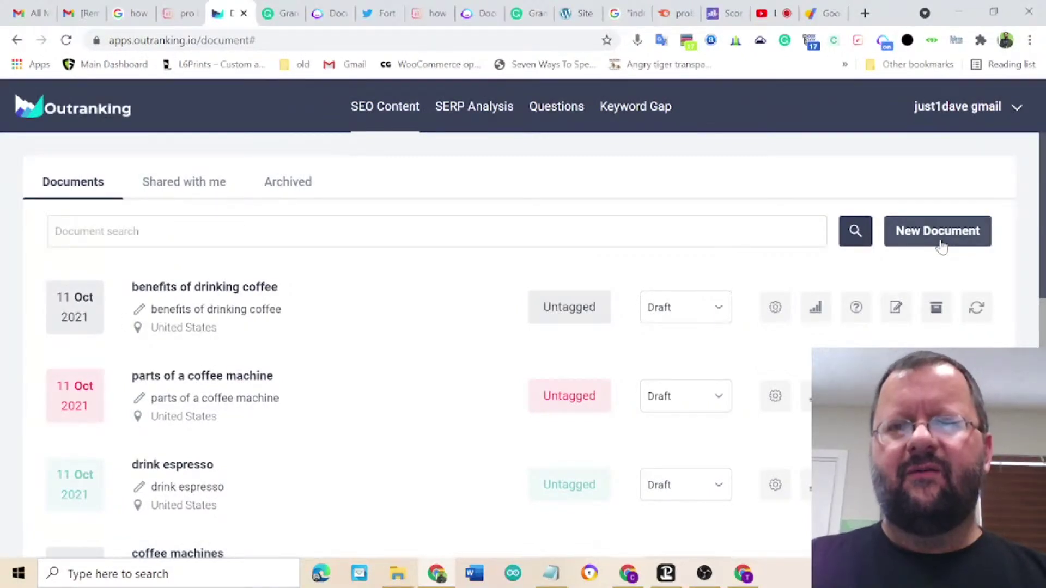
pyautogui.click(972, 232)
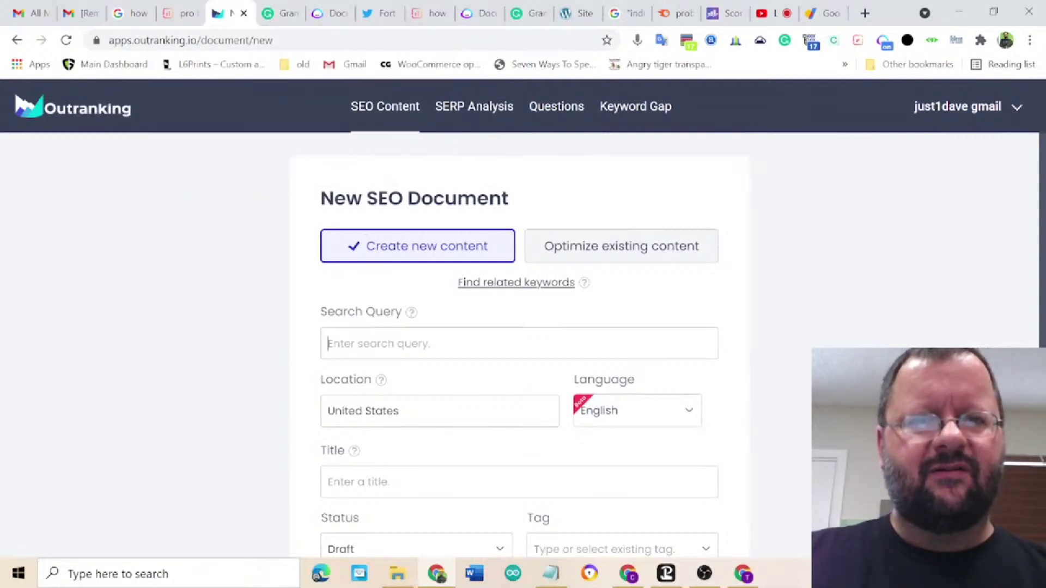
# - Create the SEO document with 'pro bloggers' as both search query and title
pyautogui.write('pro bloggers')
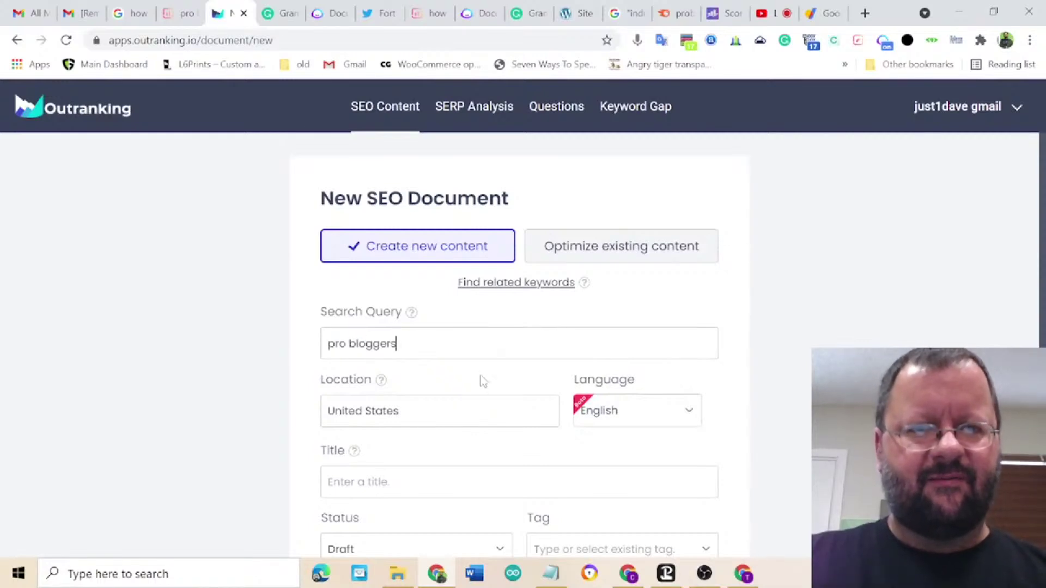
pyautogui.scroll(-2, 479, 378)
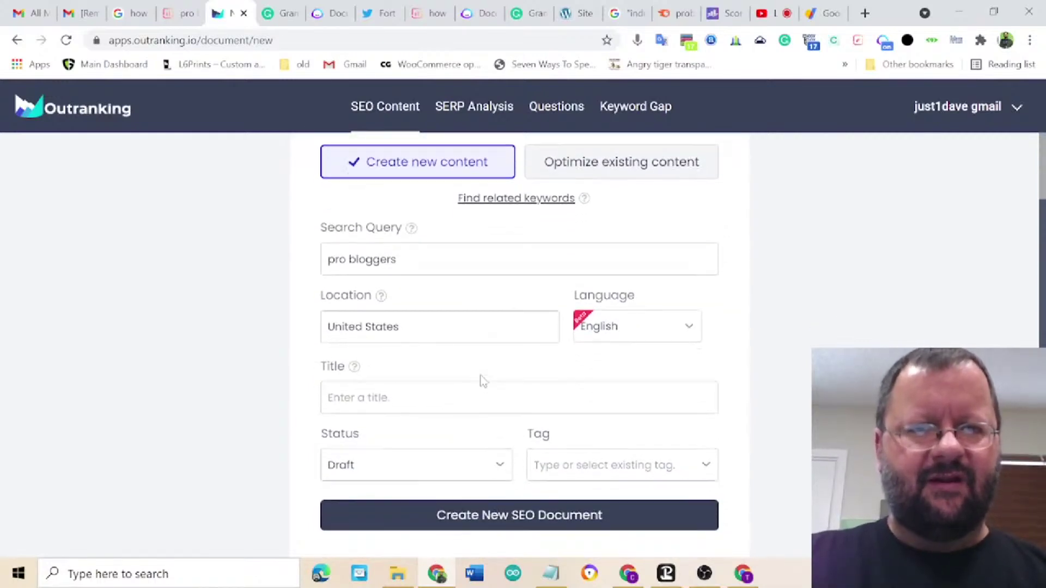
pyautogui.click(409, 382)
pyautogui.write('pro bloggers')
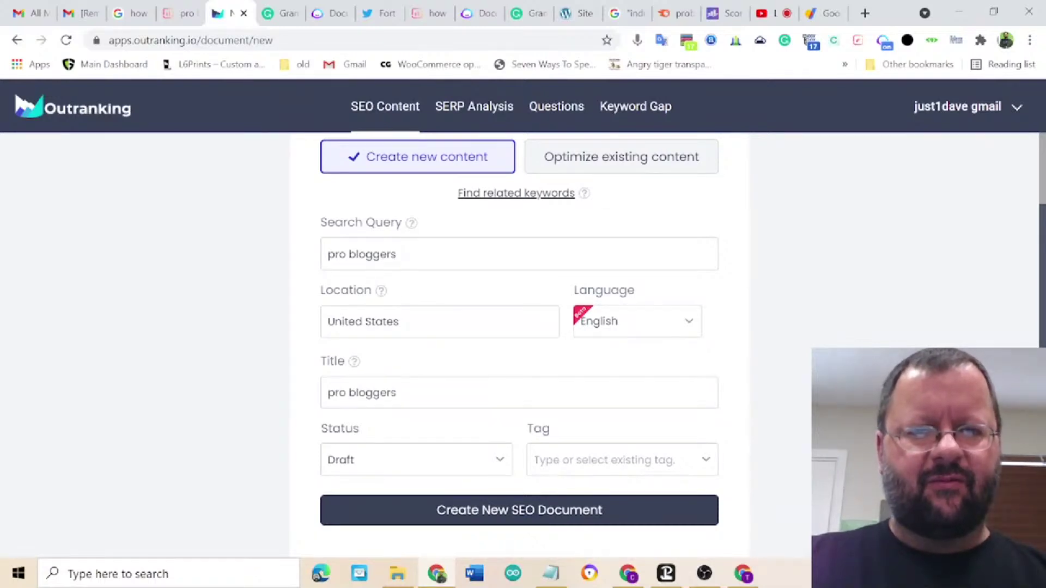
pyautogui.scroll(-1, 451, 406)
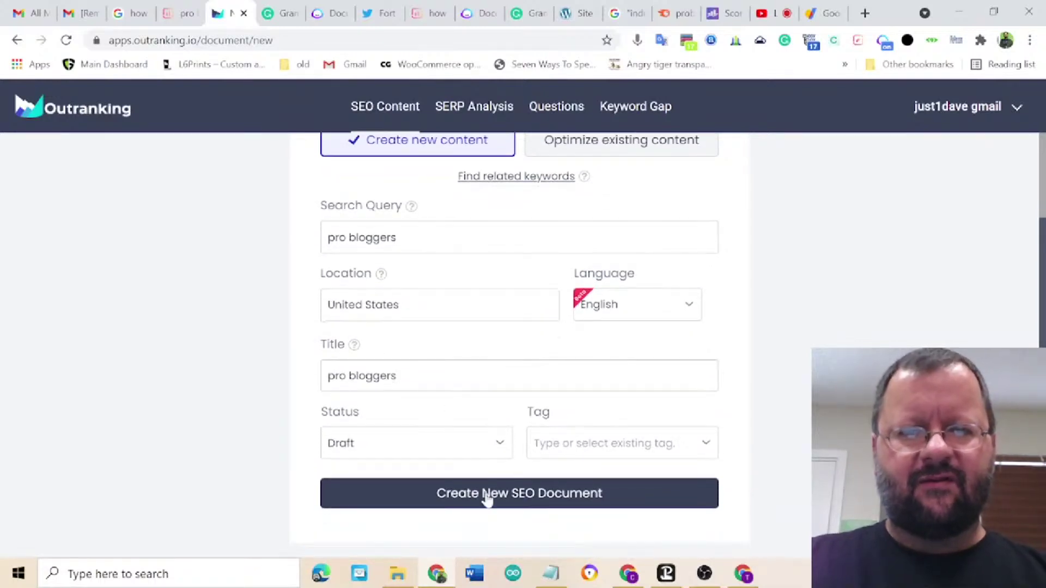
pyautogui.click(533, 503)
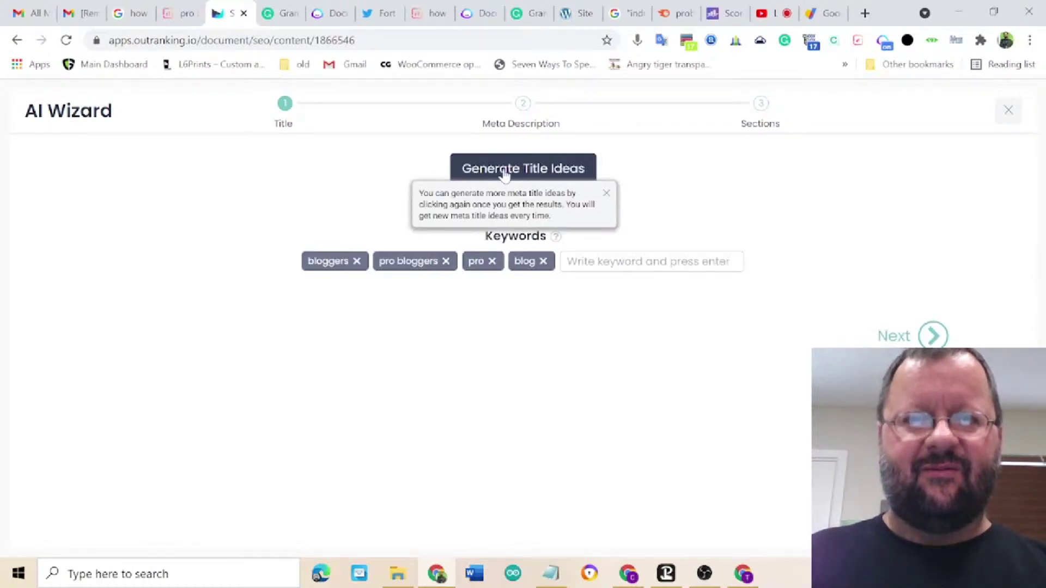
# - Generate title ideas and pick 'How to Become a Pro Blogger in 10 Days: The Pro Blogger Manual'
pyautogui.click(606, 193)
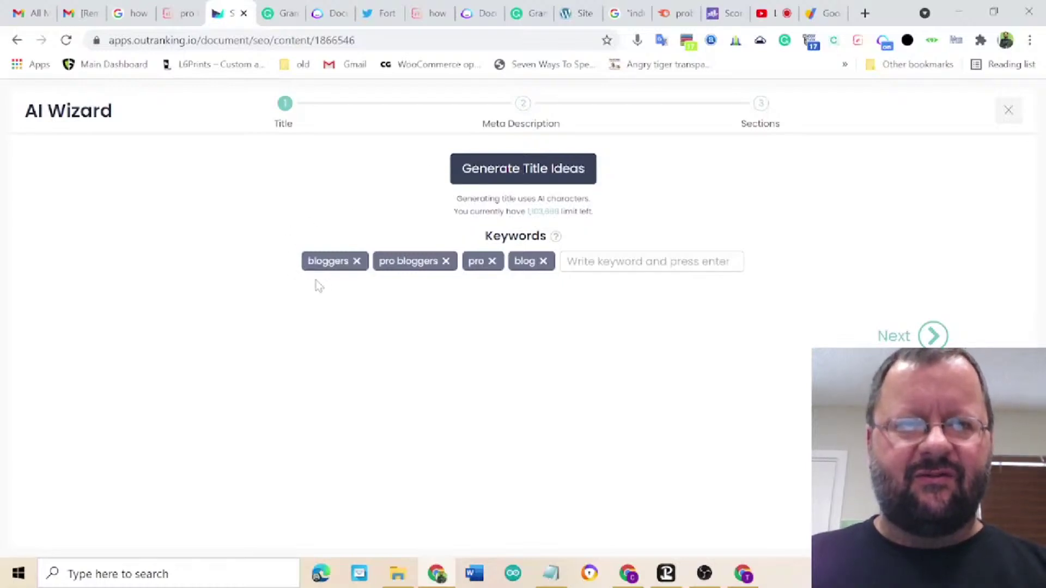
pyautogui.click(508, 170)
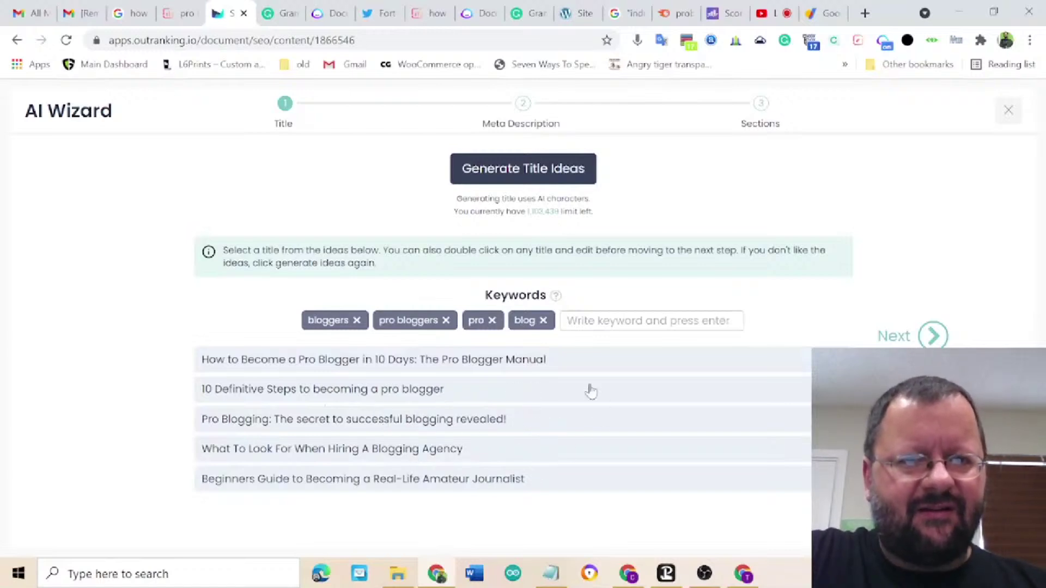
pyautogui.click(609, 369)
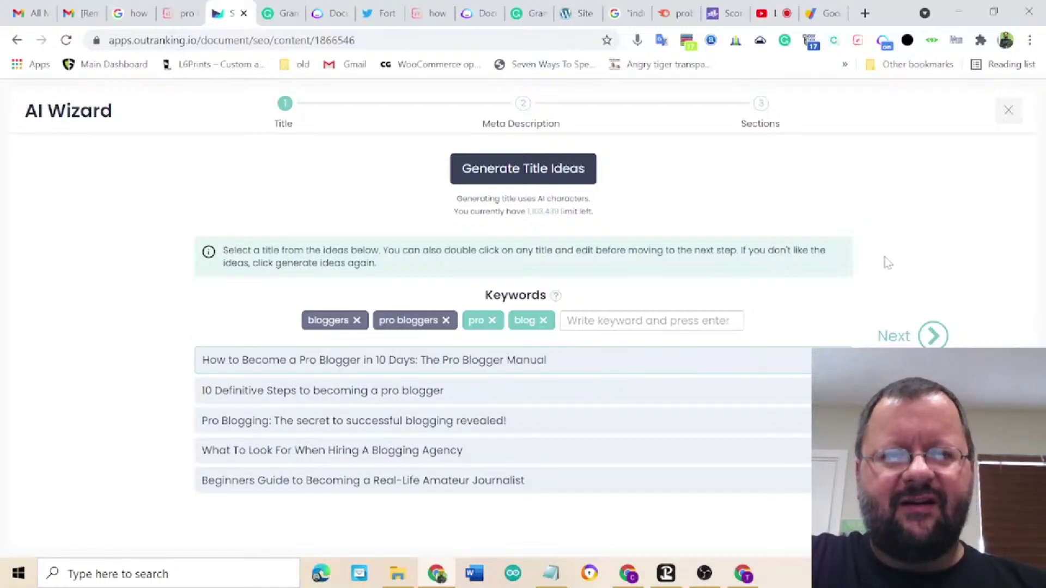
pyautogui.click(925, 341)
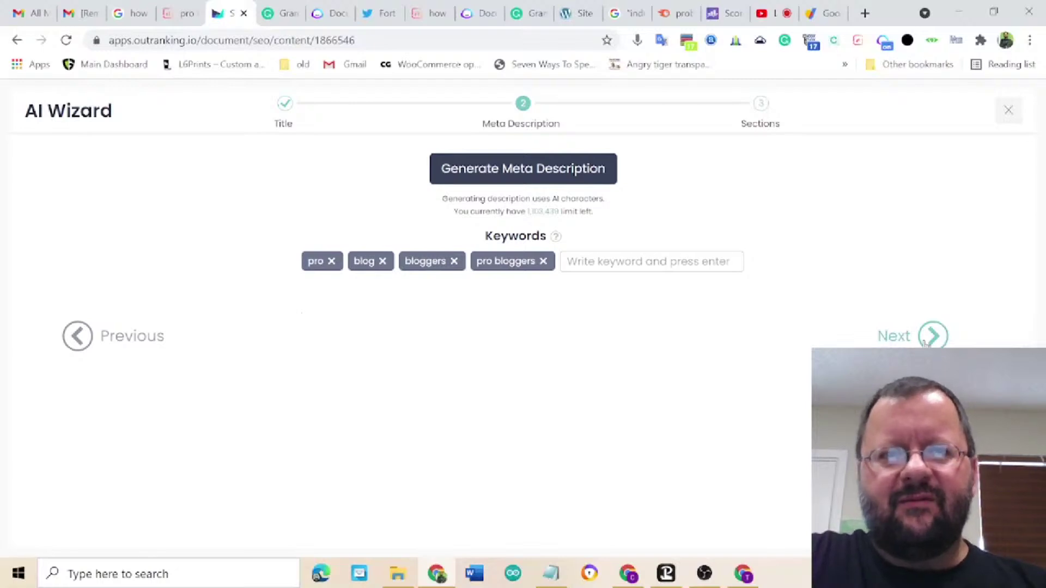
# - Pick the fourth generated meta description and change its 'This book' to 'This page'
pyautogui.click(522, 173)
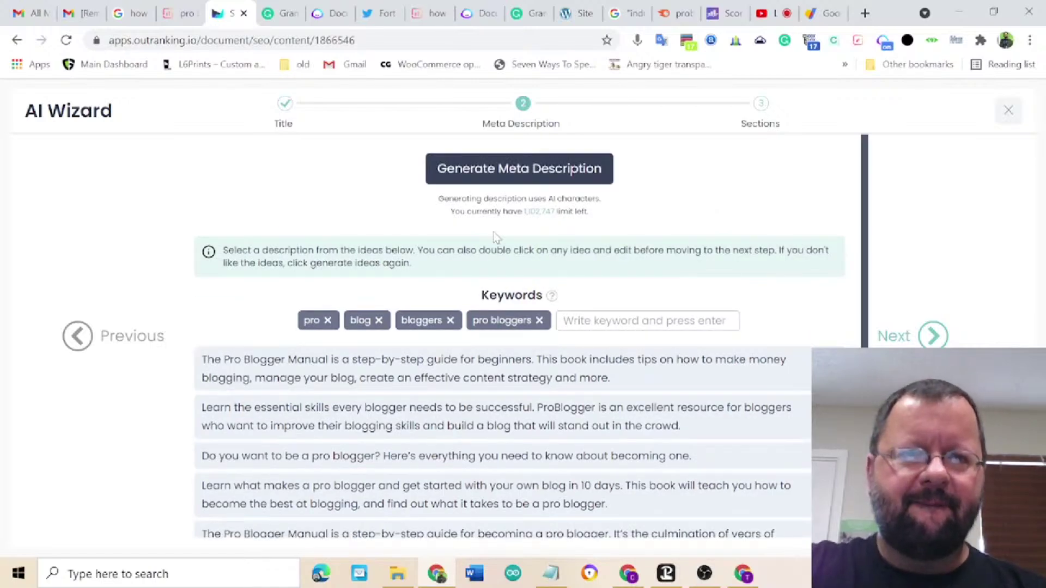
pyautogui.scroll(-1, 289, 265)
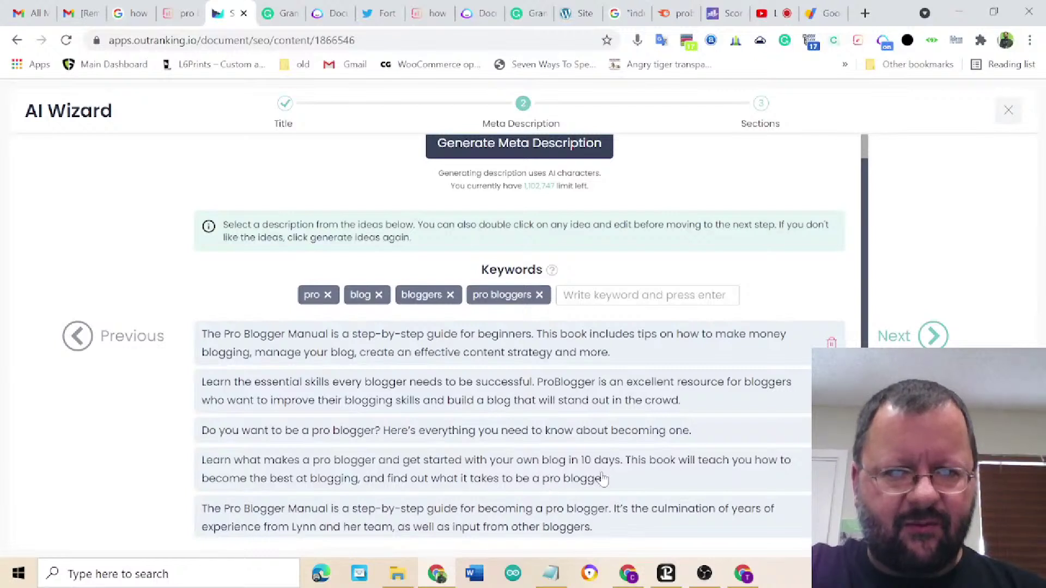
pyautogui.click(634, 486)
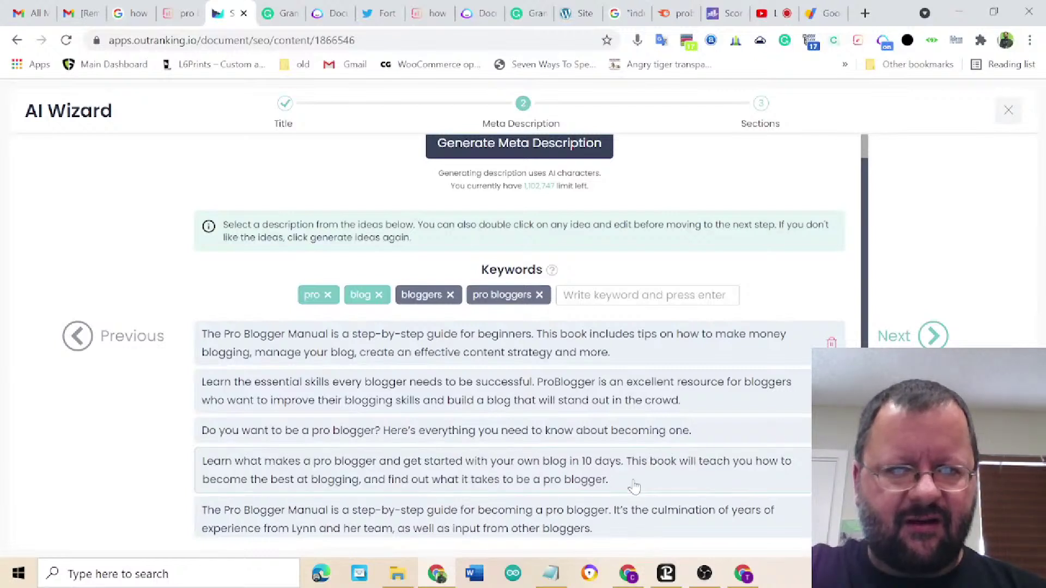
pyautogui.doubleClick(635, 487)
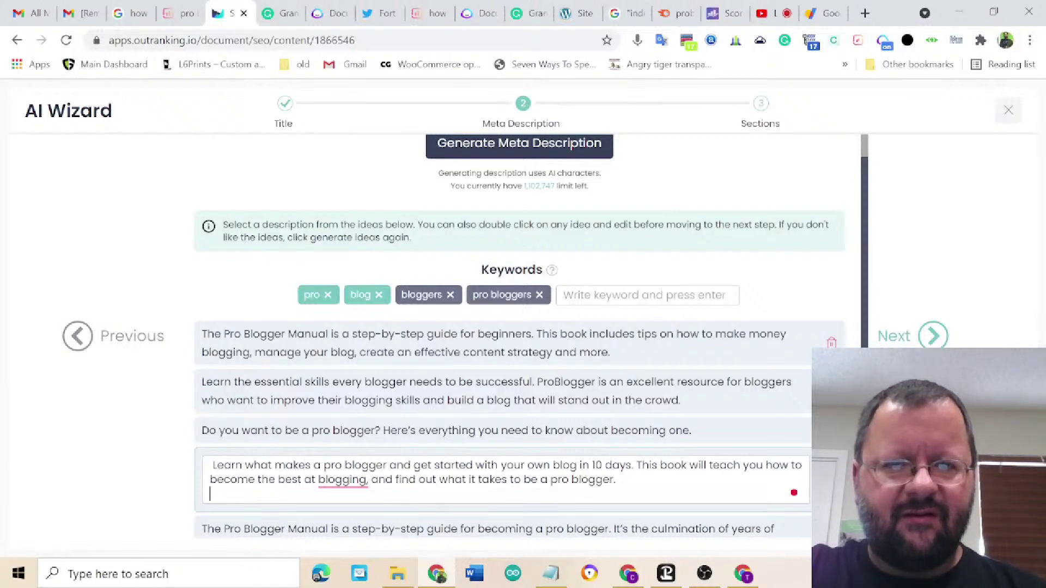
pyautogui.moveTo(688, 465); pyautogui.dragTo(660, 466)
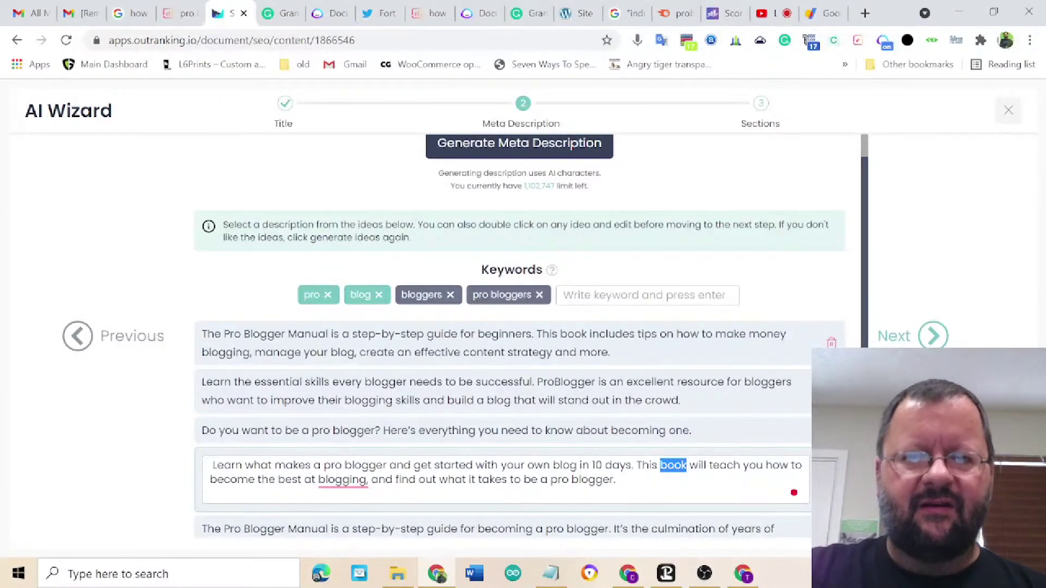
pyautogui.write('page')
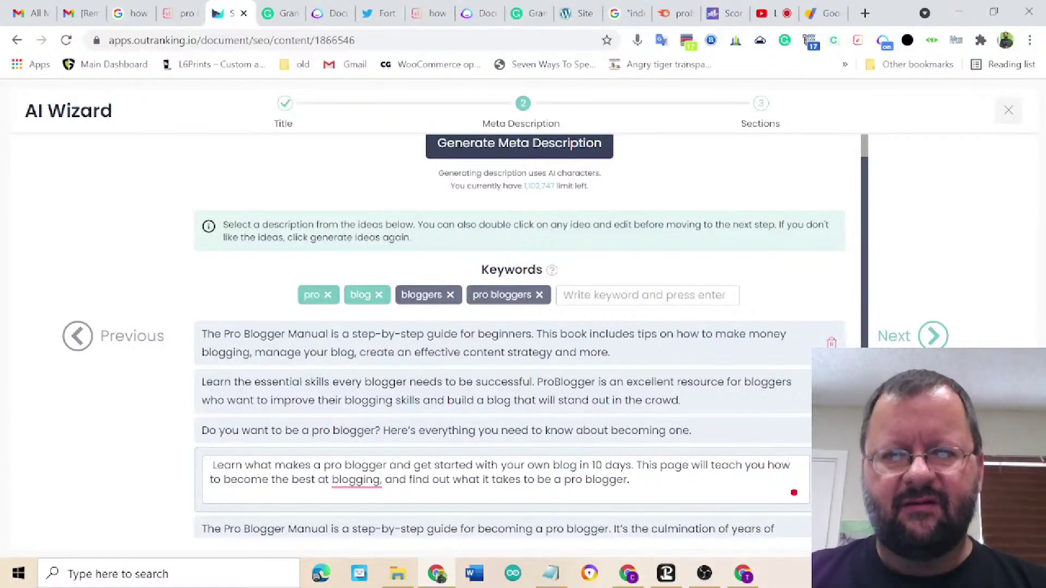
pyautogui.click(731, 443)
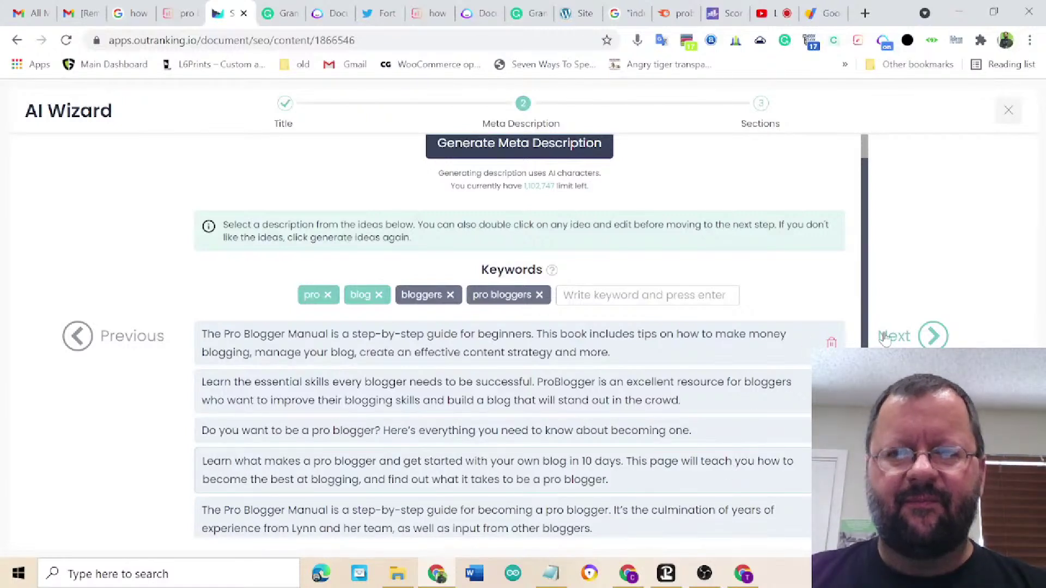
# - Move on to Sections and generate section concepts, reviewing the Outline intent questions H3 ideas
pyautogui.click(931, 337)
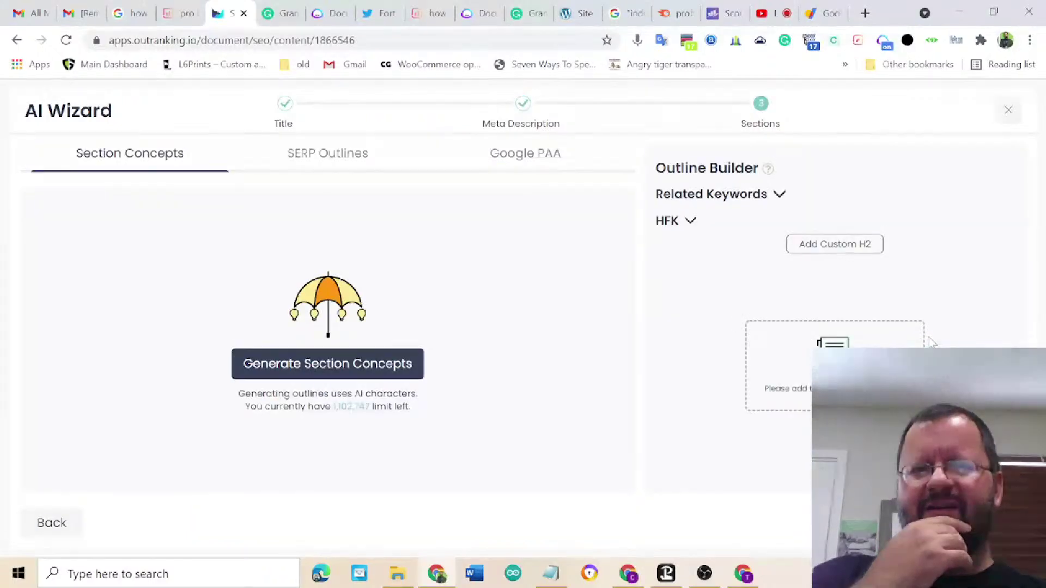
pyautogui.click(350, 365)
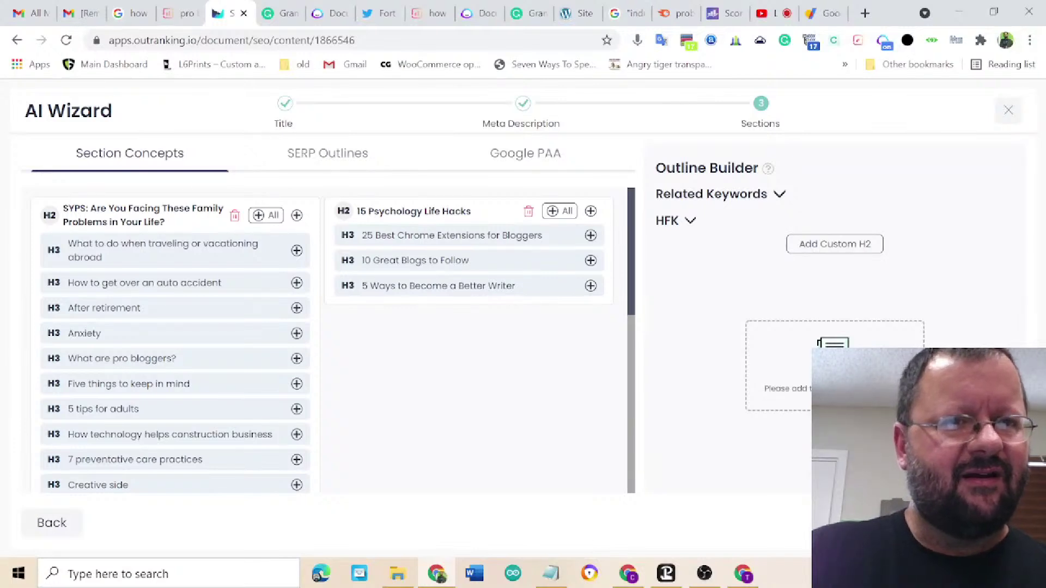
pyautogui.scroll(-1, 333, 485)
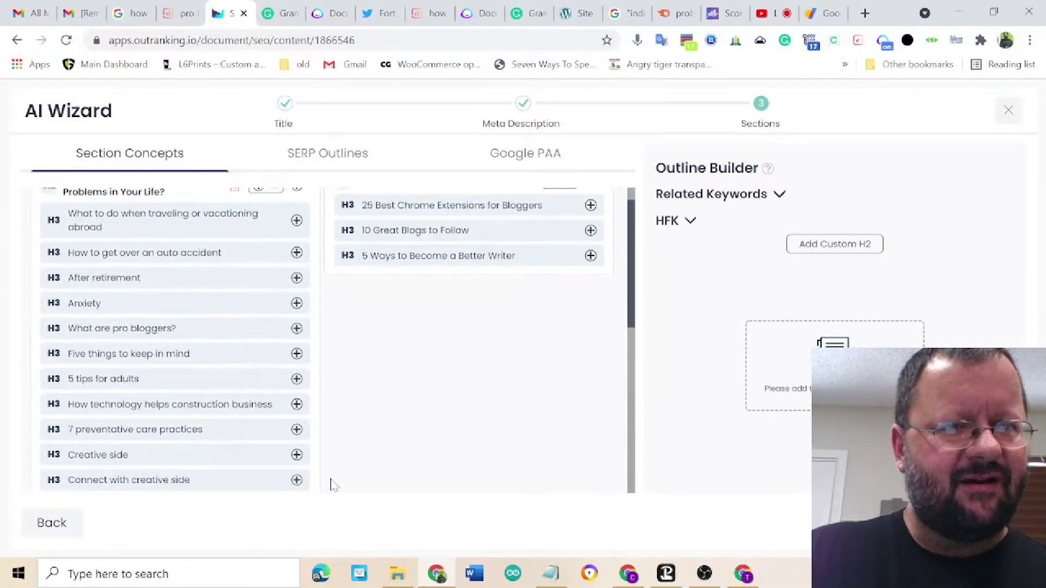
pyautogui.scroll(-3, 333, 485)
pyautogui.scroll(-3, 334, 485)
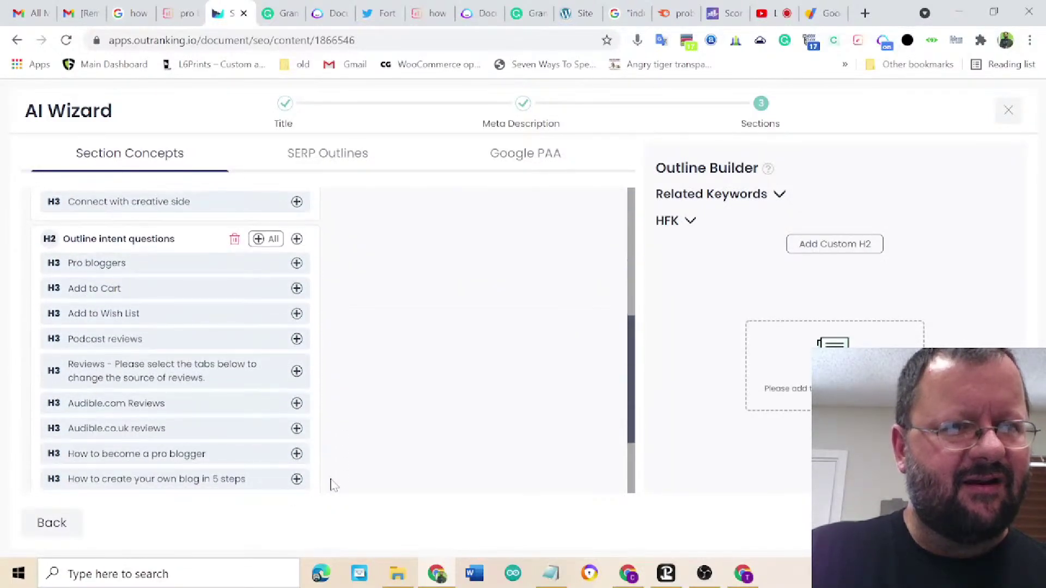
pyautogui.scroll(-2, 334, 485)
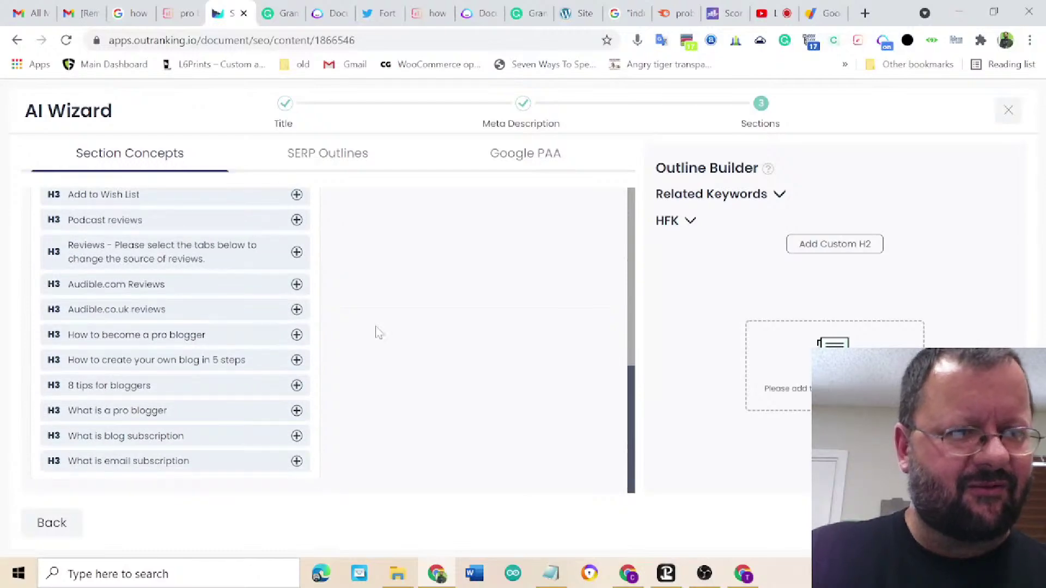
pyautogui.scroll(10, 379, 332)
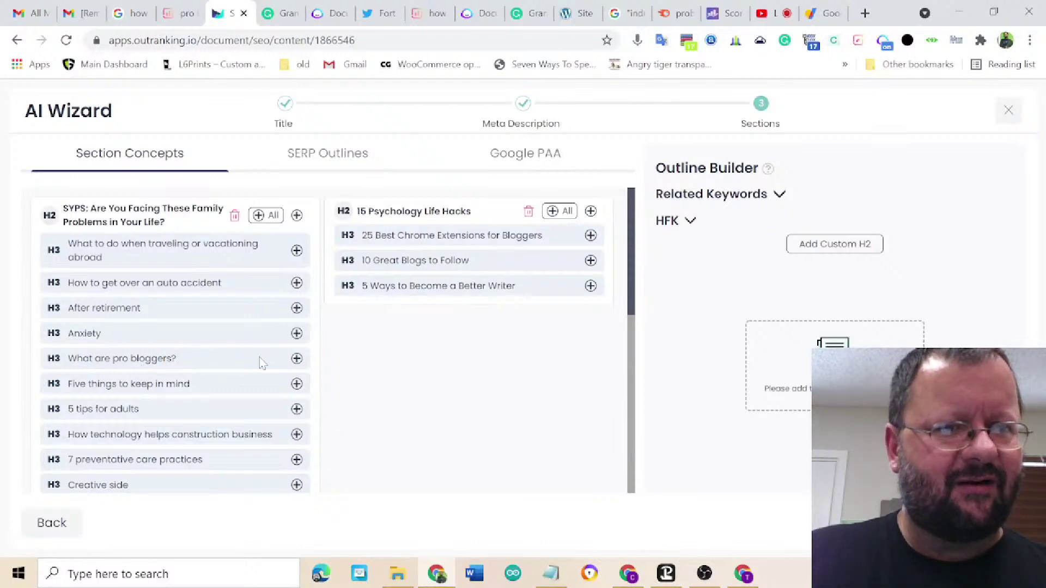
pyautogui.scroll(-6, 413, 434)
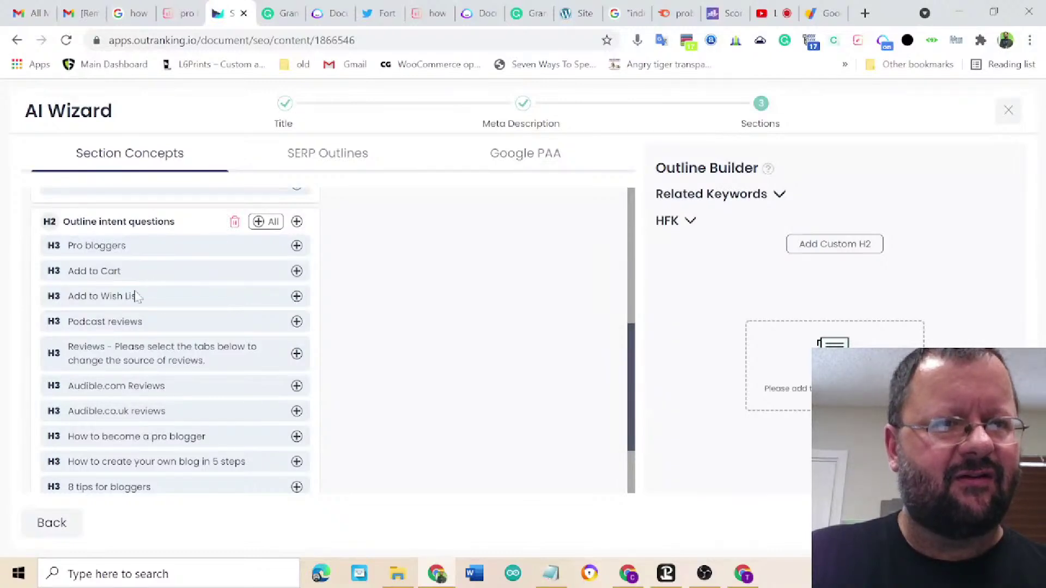
pyautogui.scroll(-1, 163, 284)
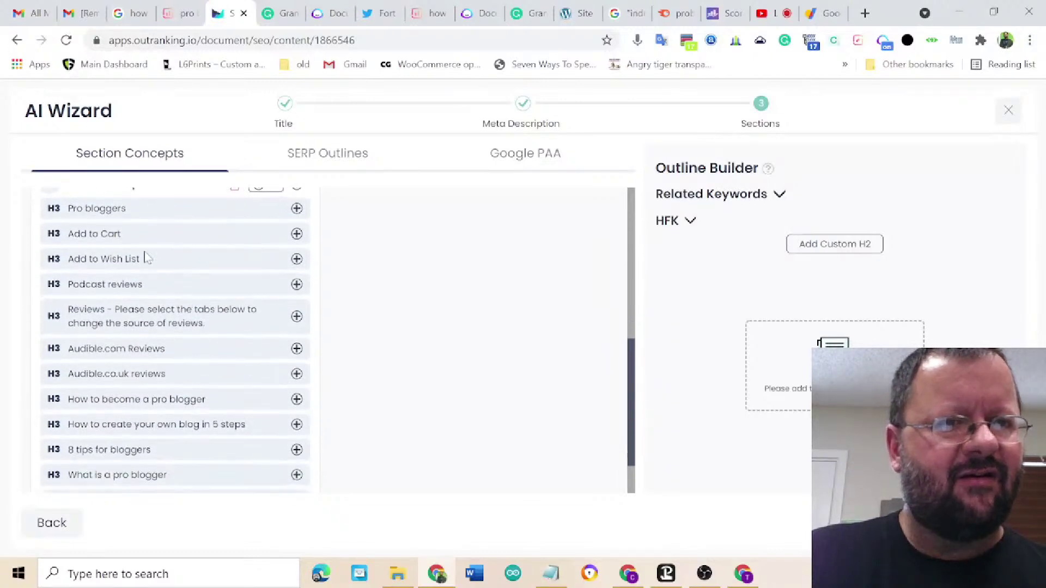
# - Add six H3 ideas as H2s: Pro bloggers, How to become a pro blogger, create-your-own-blog, 8 tips, What is a pro blogger, What is blog subscription
pyautogui.click(297, 209)
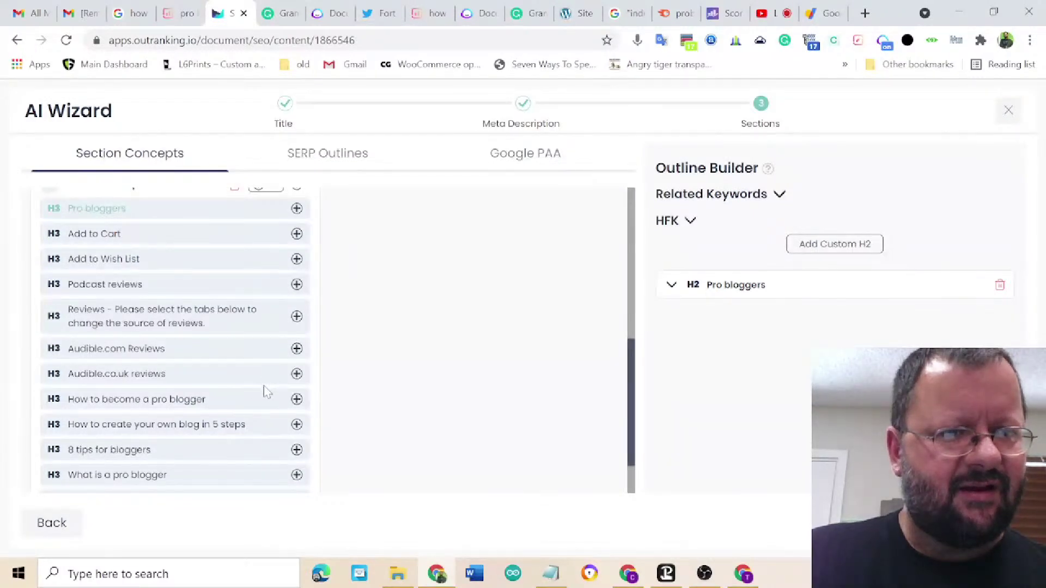
pyautogui.click(296, 399)
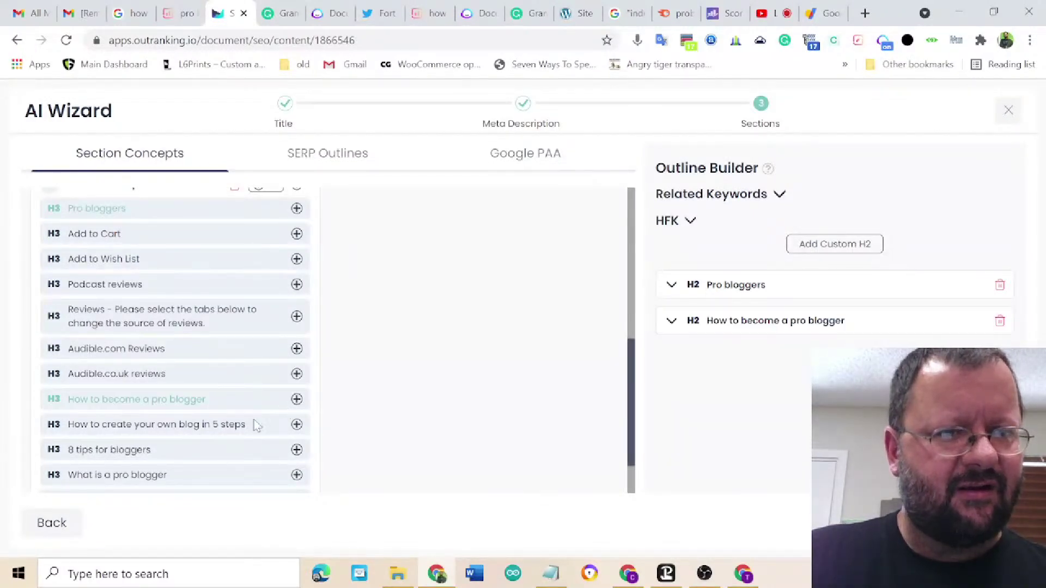
pyautogui.click(296, 424)
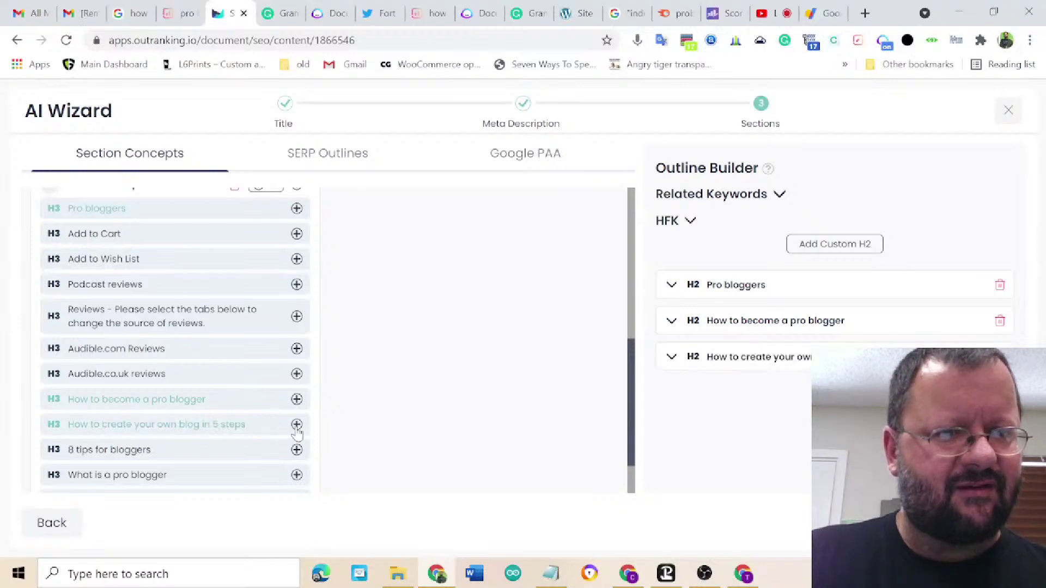
pyautogui.click(296, 451)
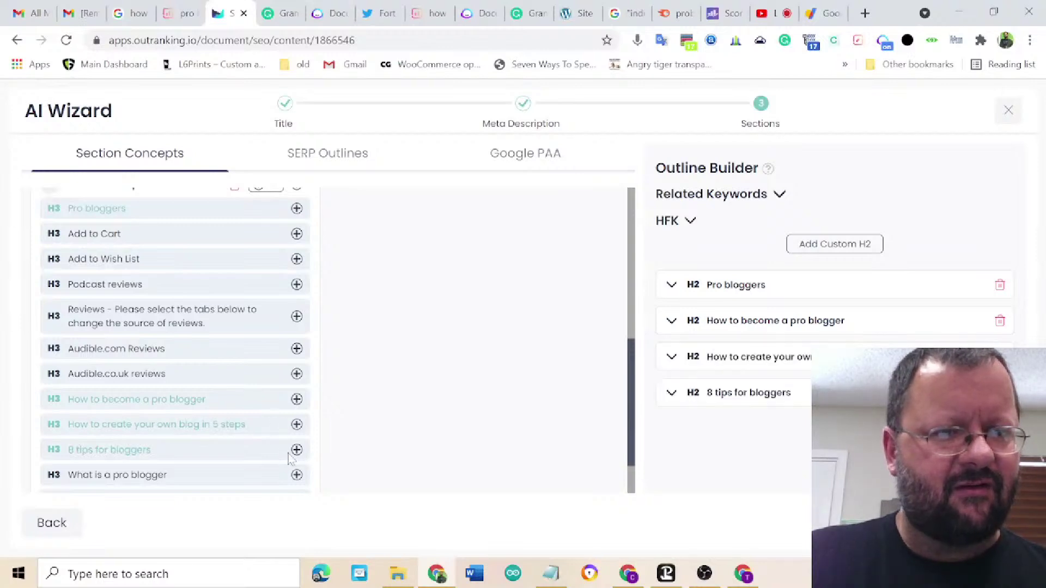
pyautogui.click(296, 475)
pyautogui.scroll(-1, 294, 479)
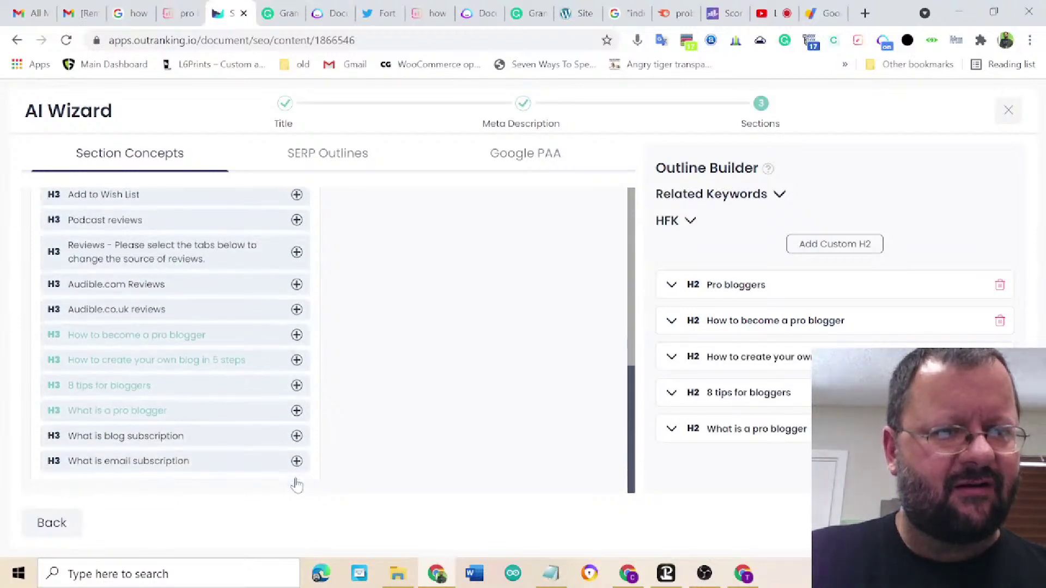
pyautogui.click(296, 437)
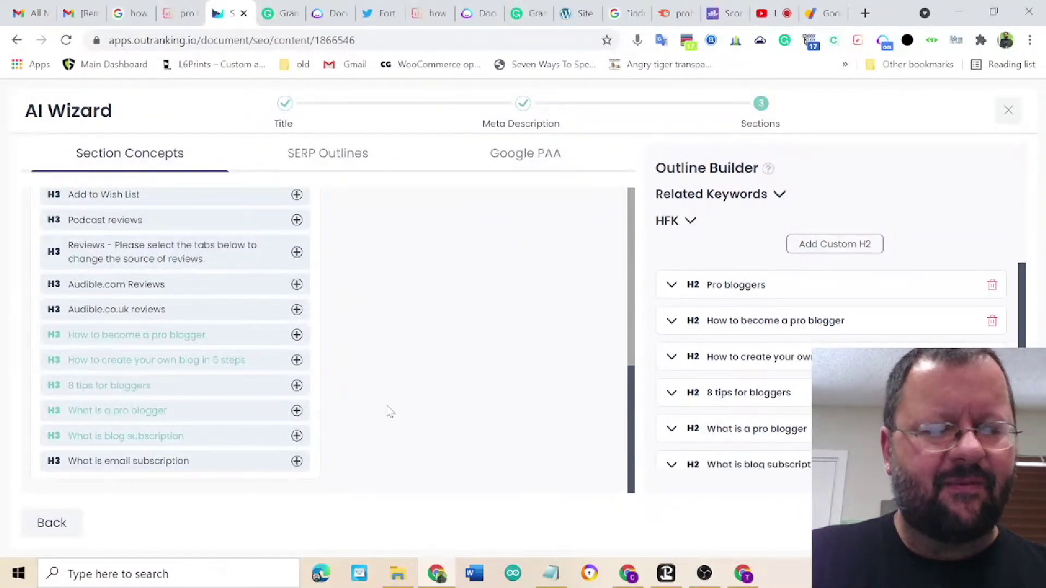
# - Move 'What is a pro blogger' to second place and finish the wizard
pyautogui.scroll(2, 390, 413)
pyautogui.scroll(-1, 773, 409)
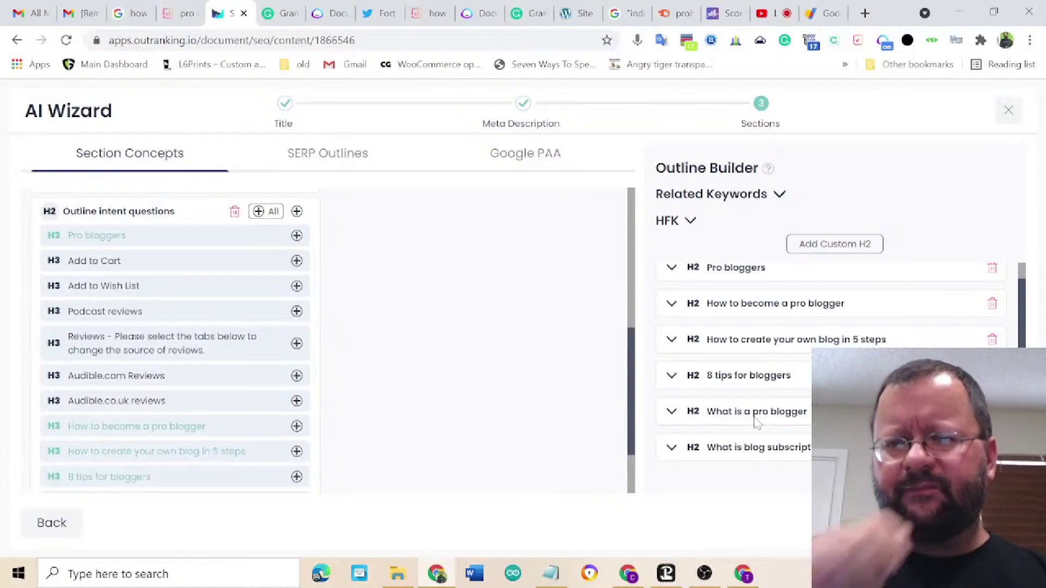
pyautogui.moveTo(757, 421); pyautogui.dragTo(769, 318)
pyautogui.scroll(1, 770, 322)
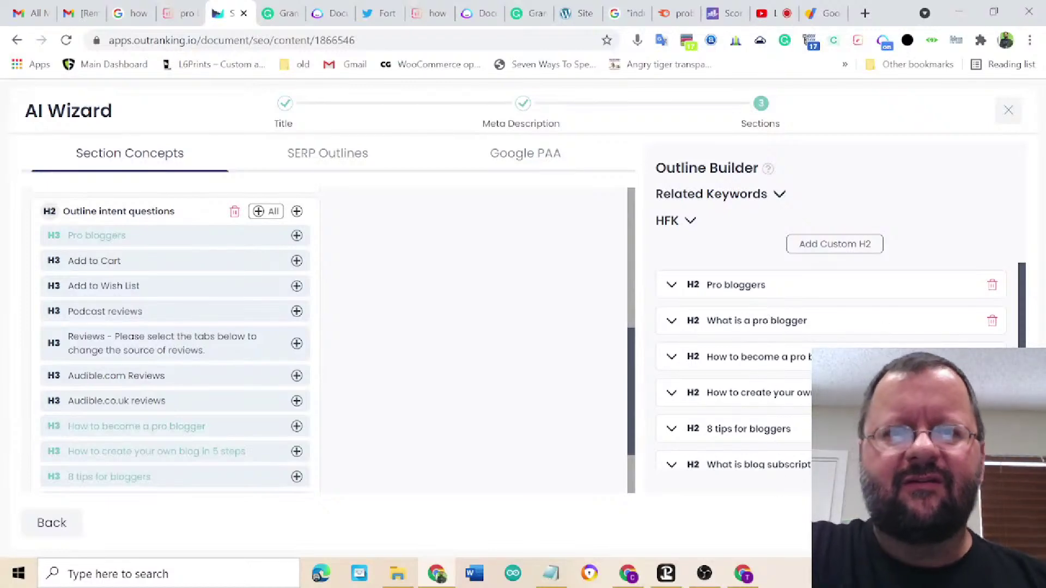
pyautogui.click(981, 523)
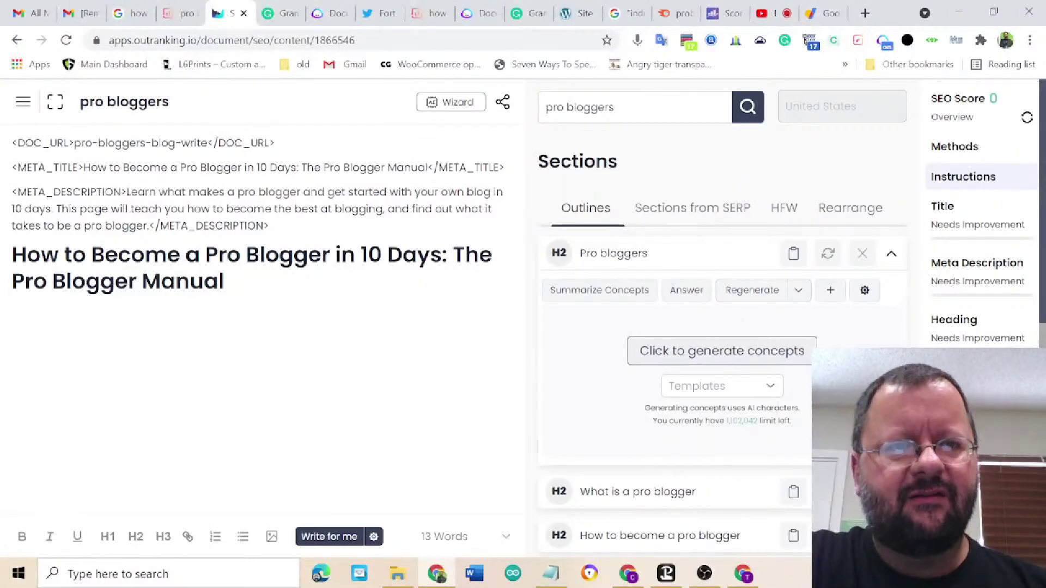
# - Add an empty line after the H1 title and generate concepts for the Pro bloggers H2
pyautogui.click(348, 308)
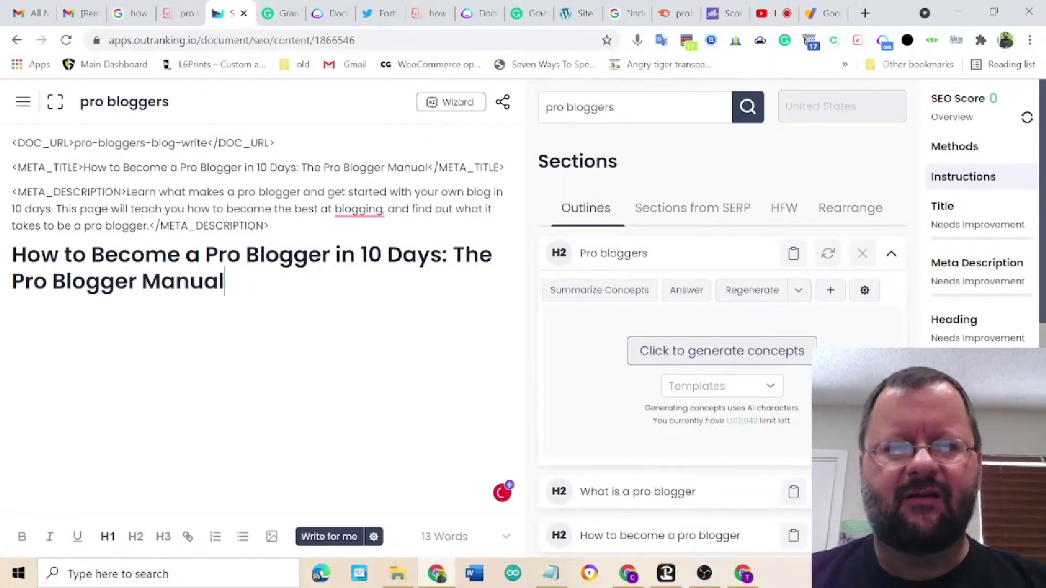
pyautogui.press('Return')
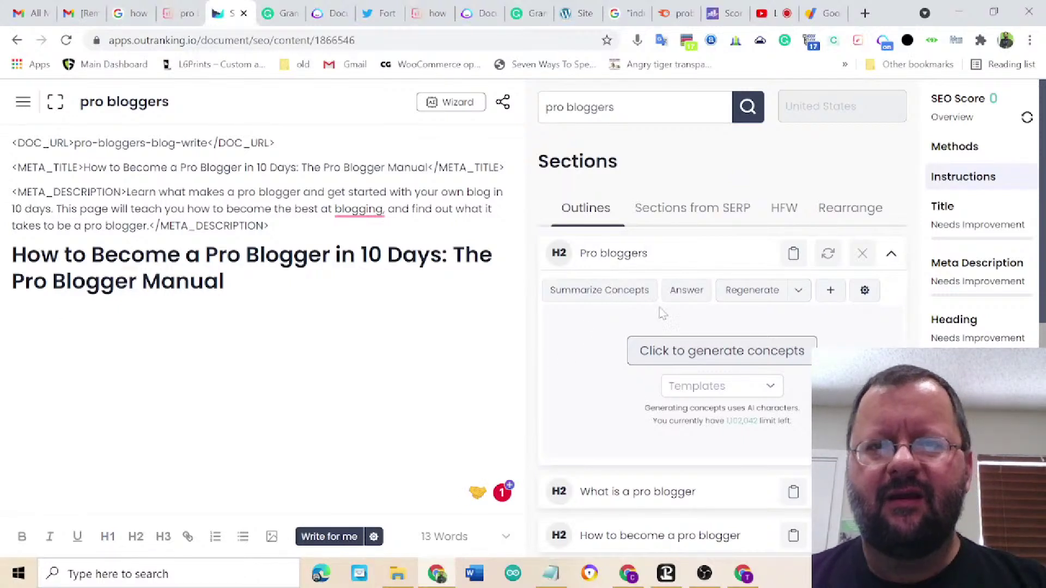
pyautogui.click(703, 352)
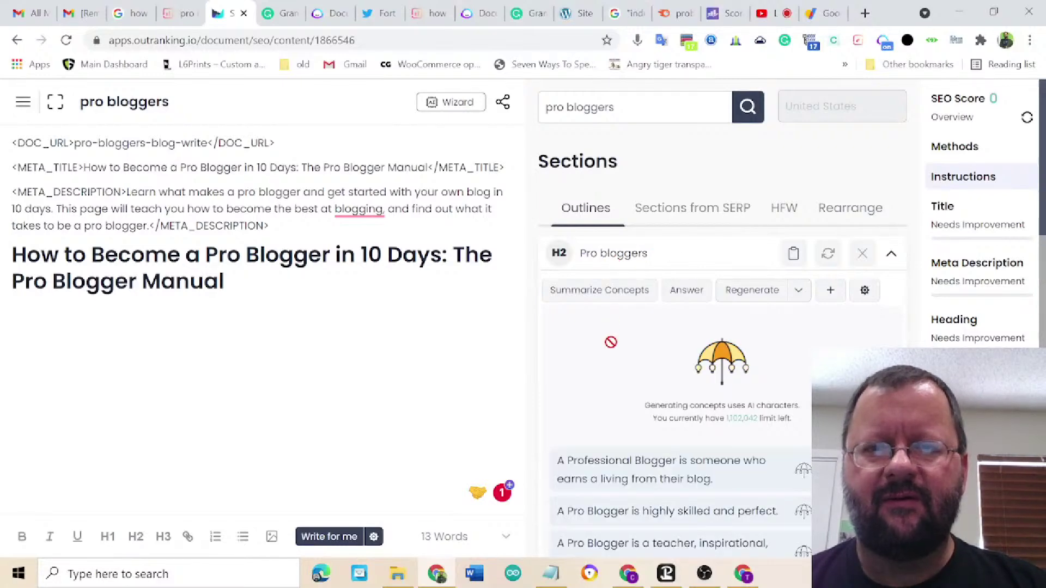
pyautogui.scroll(-4, 742, 350)
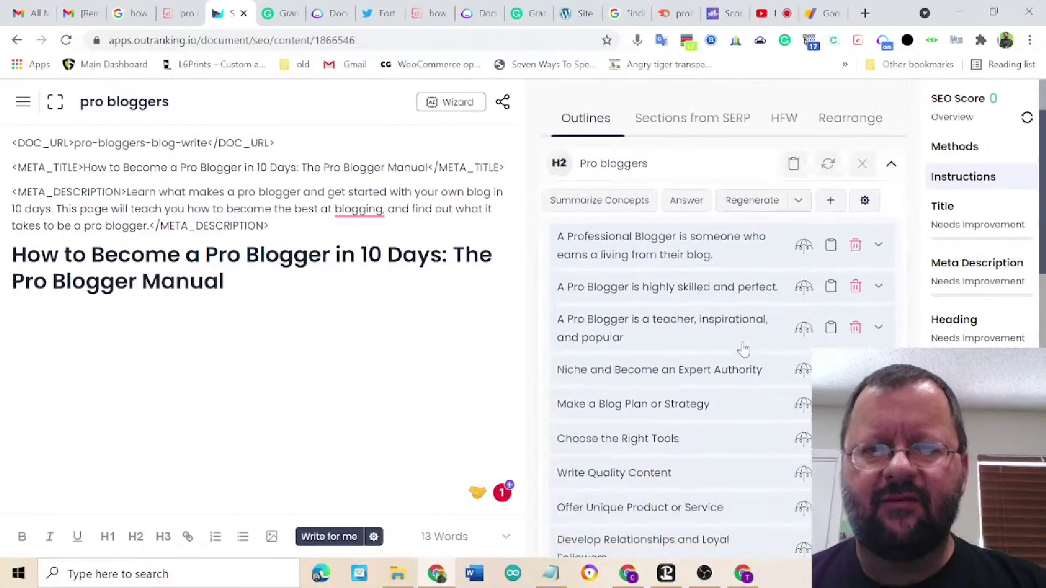
pyautogui.scroll(-5, 742, 350)
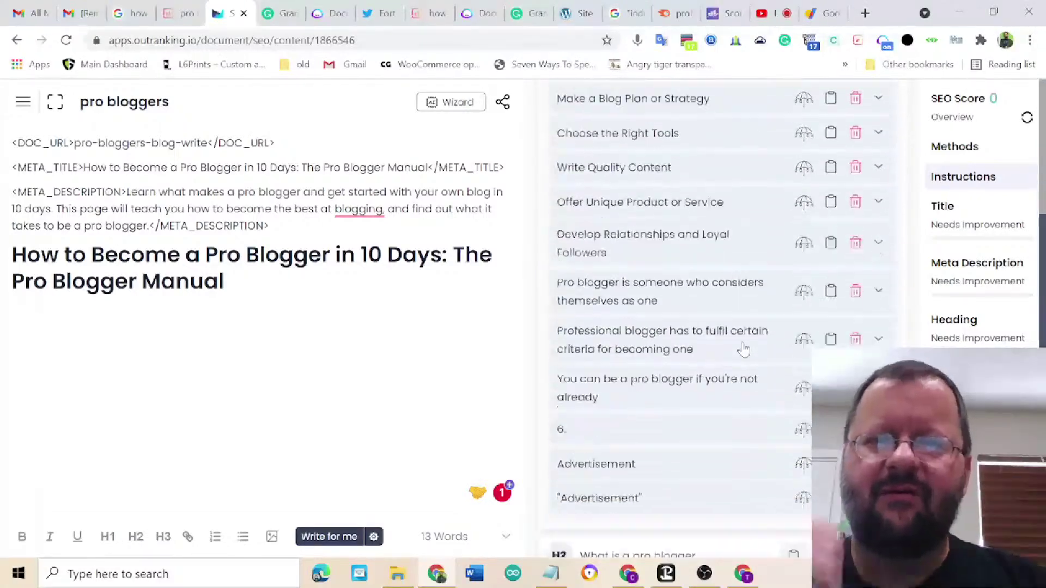
pyautogui.scroll(6, 742, 350)
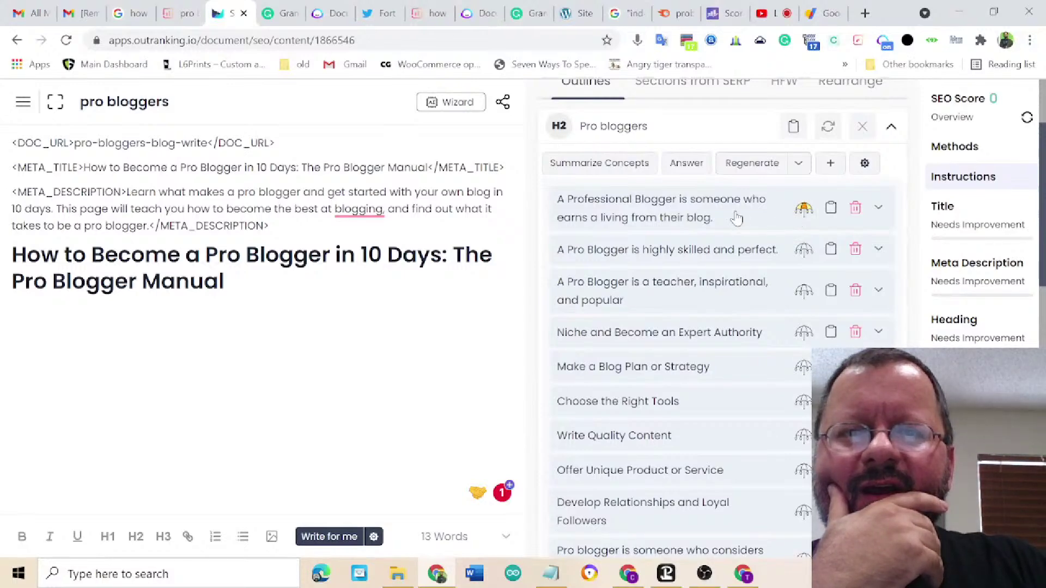
# - Summarize the Pro bloggers concepts into three paragraphs, then expand 'What is a pro blogger'
pyautogui.click(608, 163)
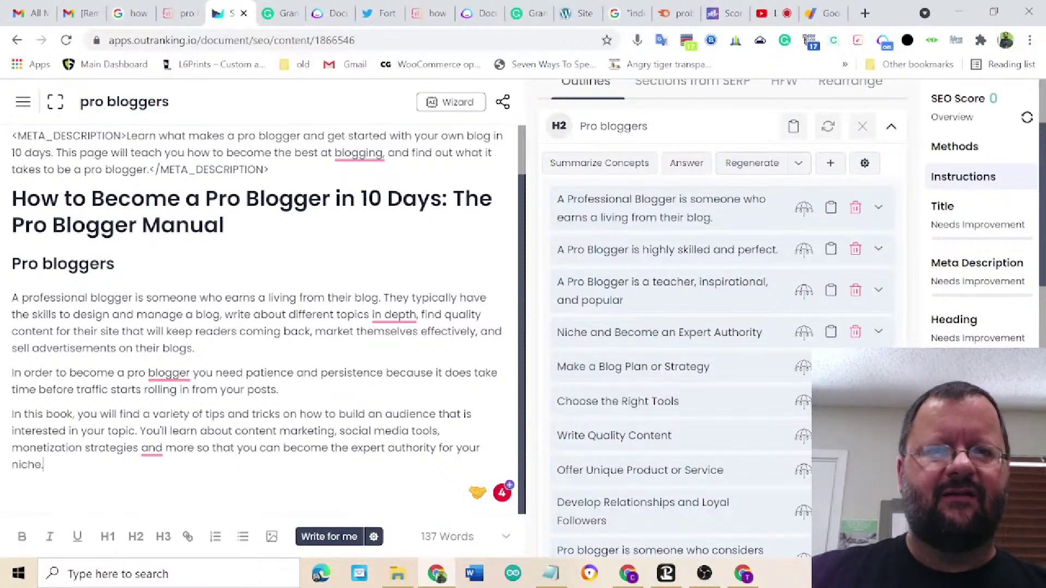
pyautogui.scroll(-10, 595, 375)
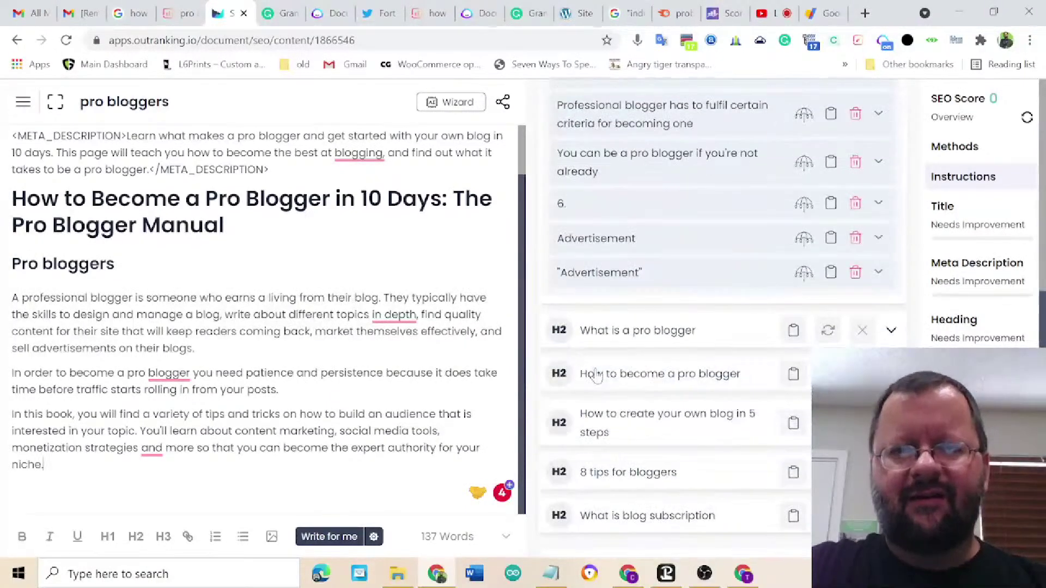
pyautogui.click(890, 331)
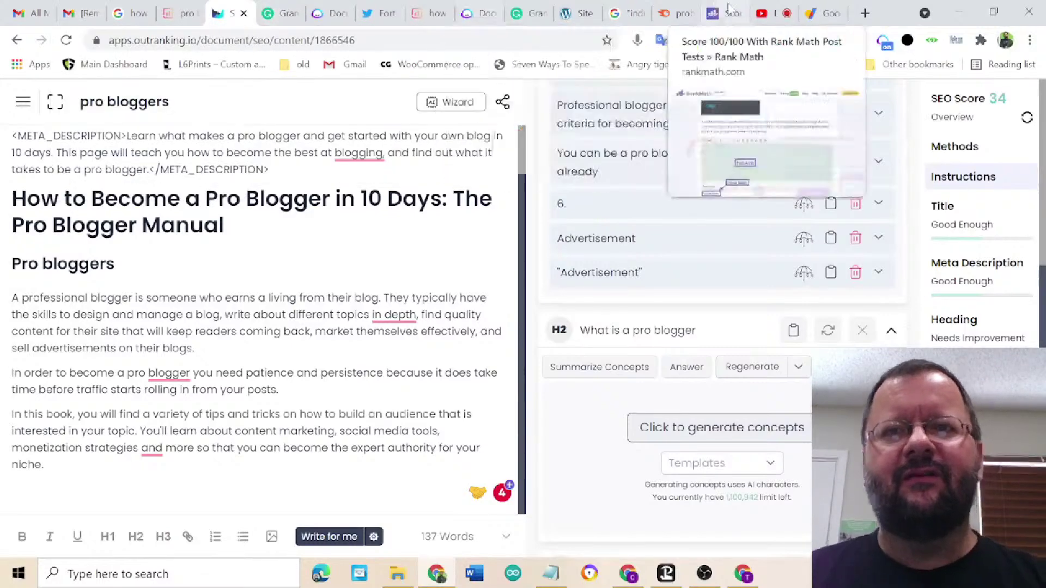
# - Return to the YouTube Studio live stream and begin ending the broadcast
pyautogui.click(769, 17)
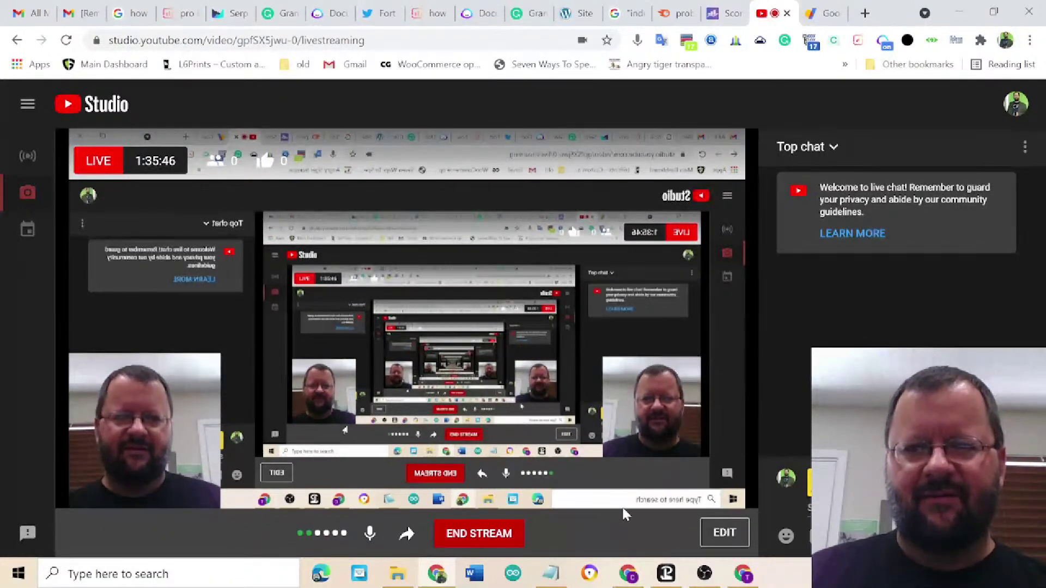
pyautogui.click(484, 537)
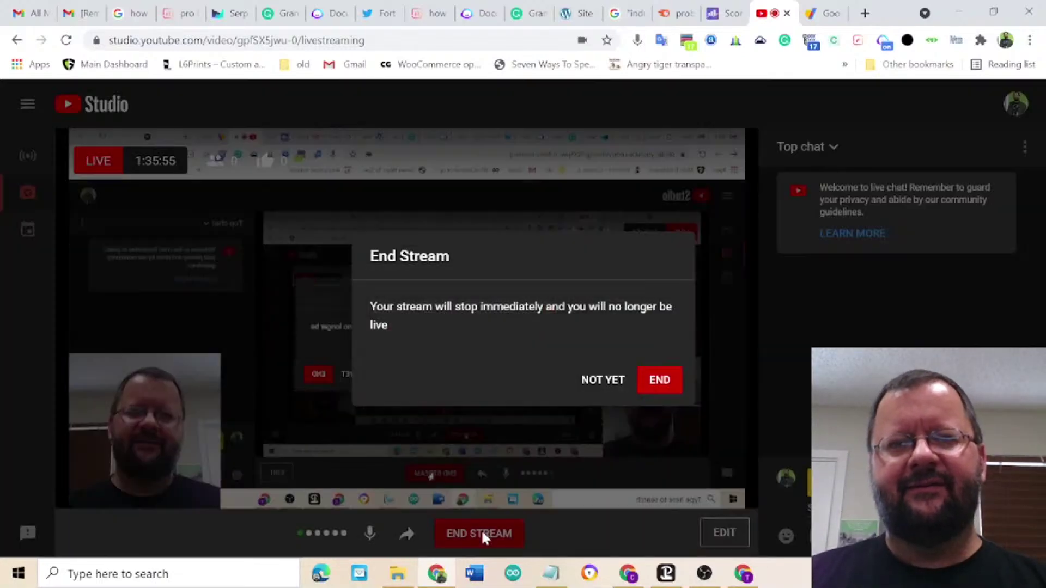